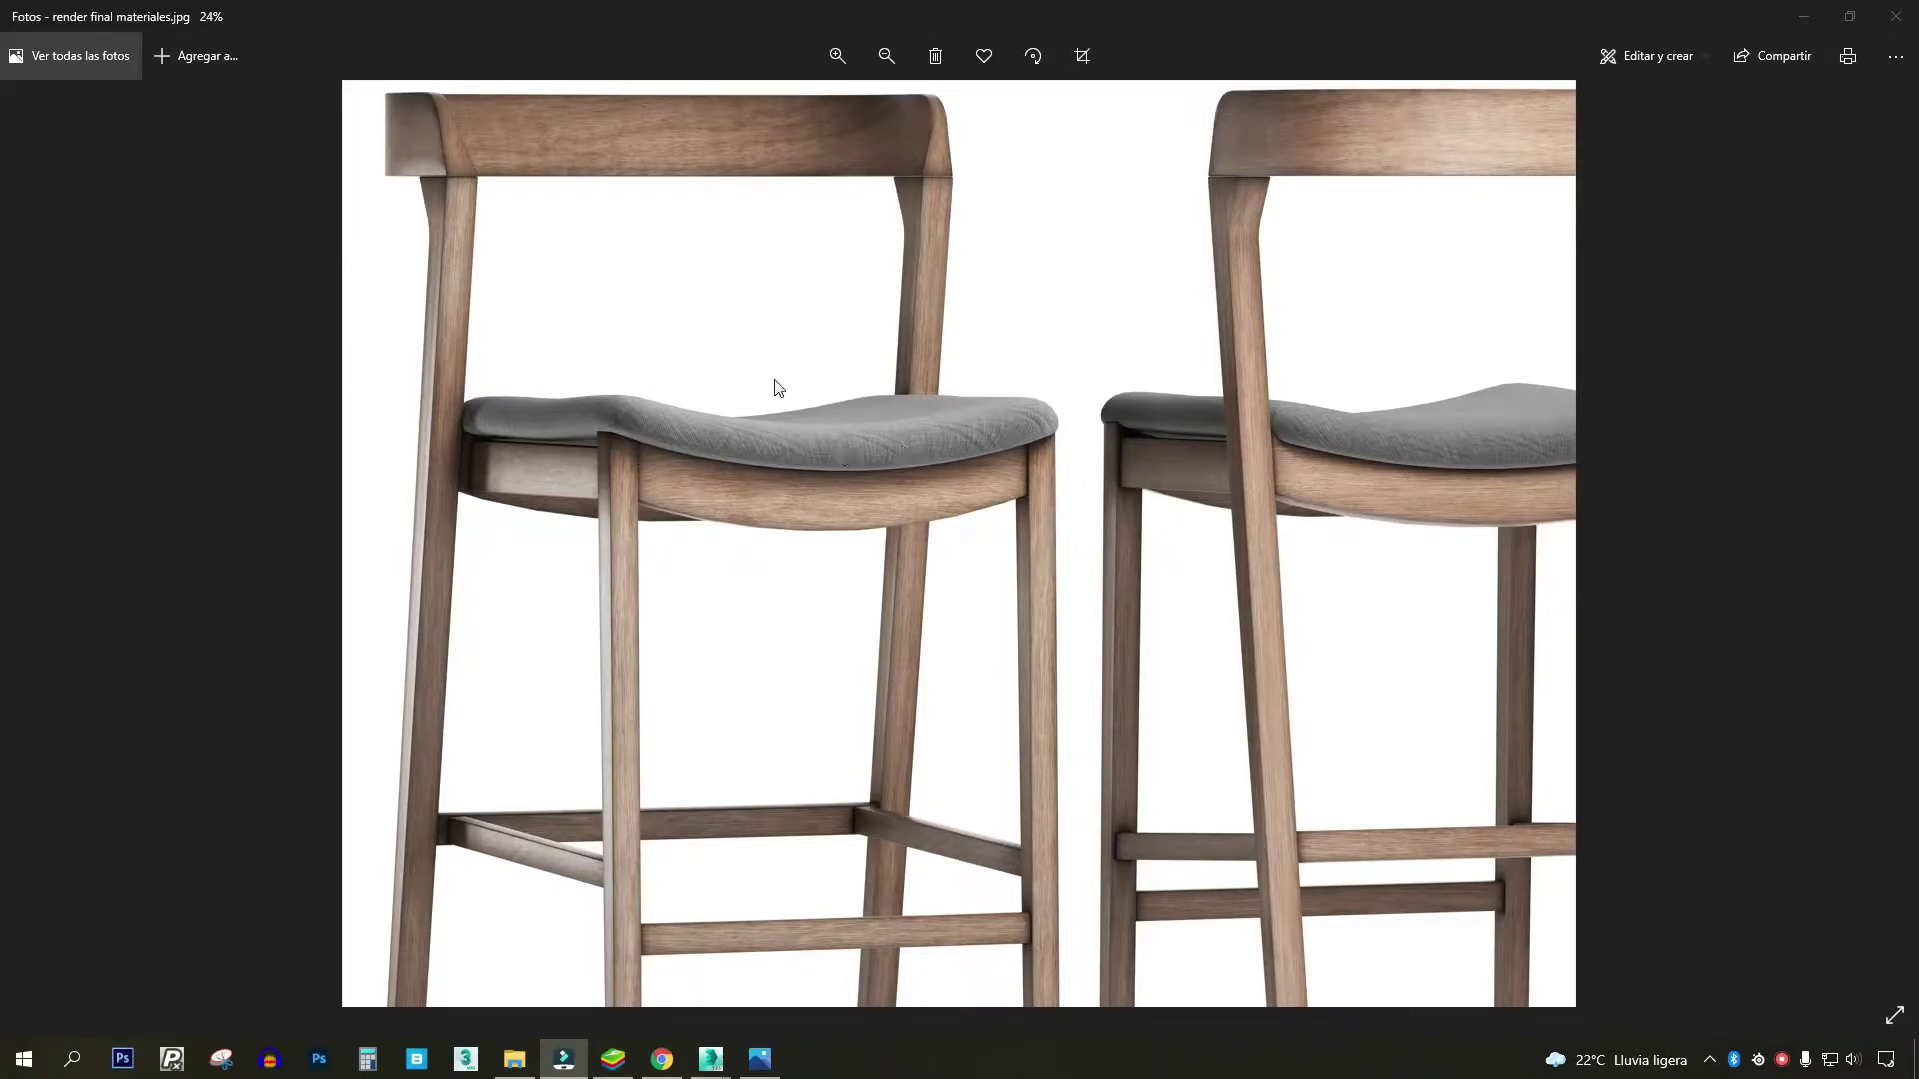
- Zoom and pan around the fabric seat in the final render's photo viewer
scroll(626, 416, up, 3)
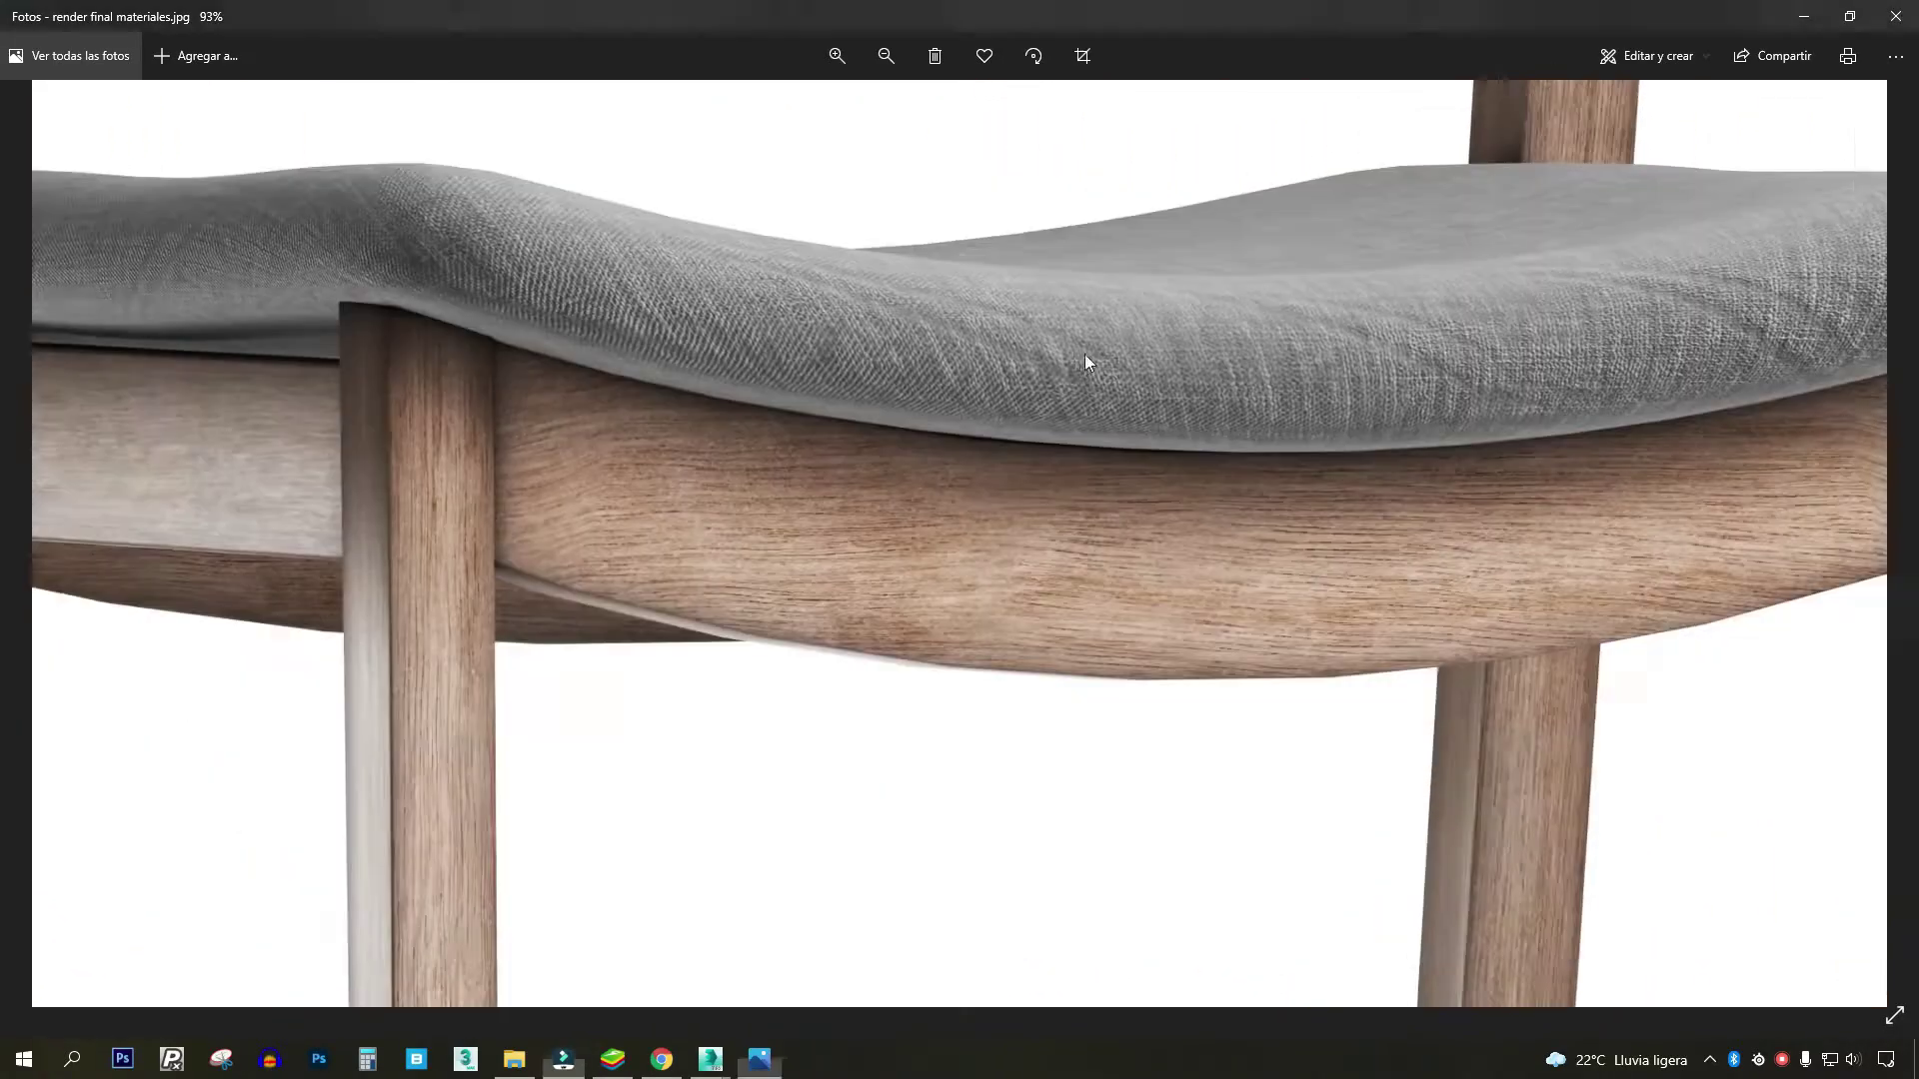
scroll(914, 415, down, 2)
scroll(950, 425, down, 1)
scroll(979, 430, down, 1)
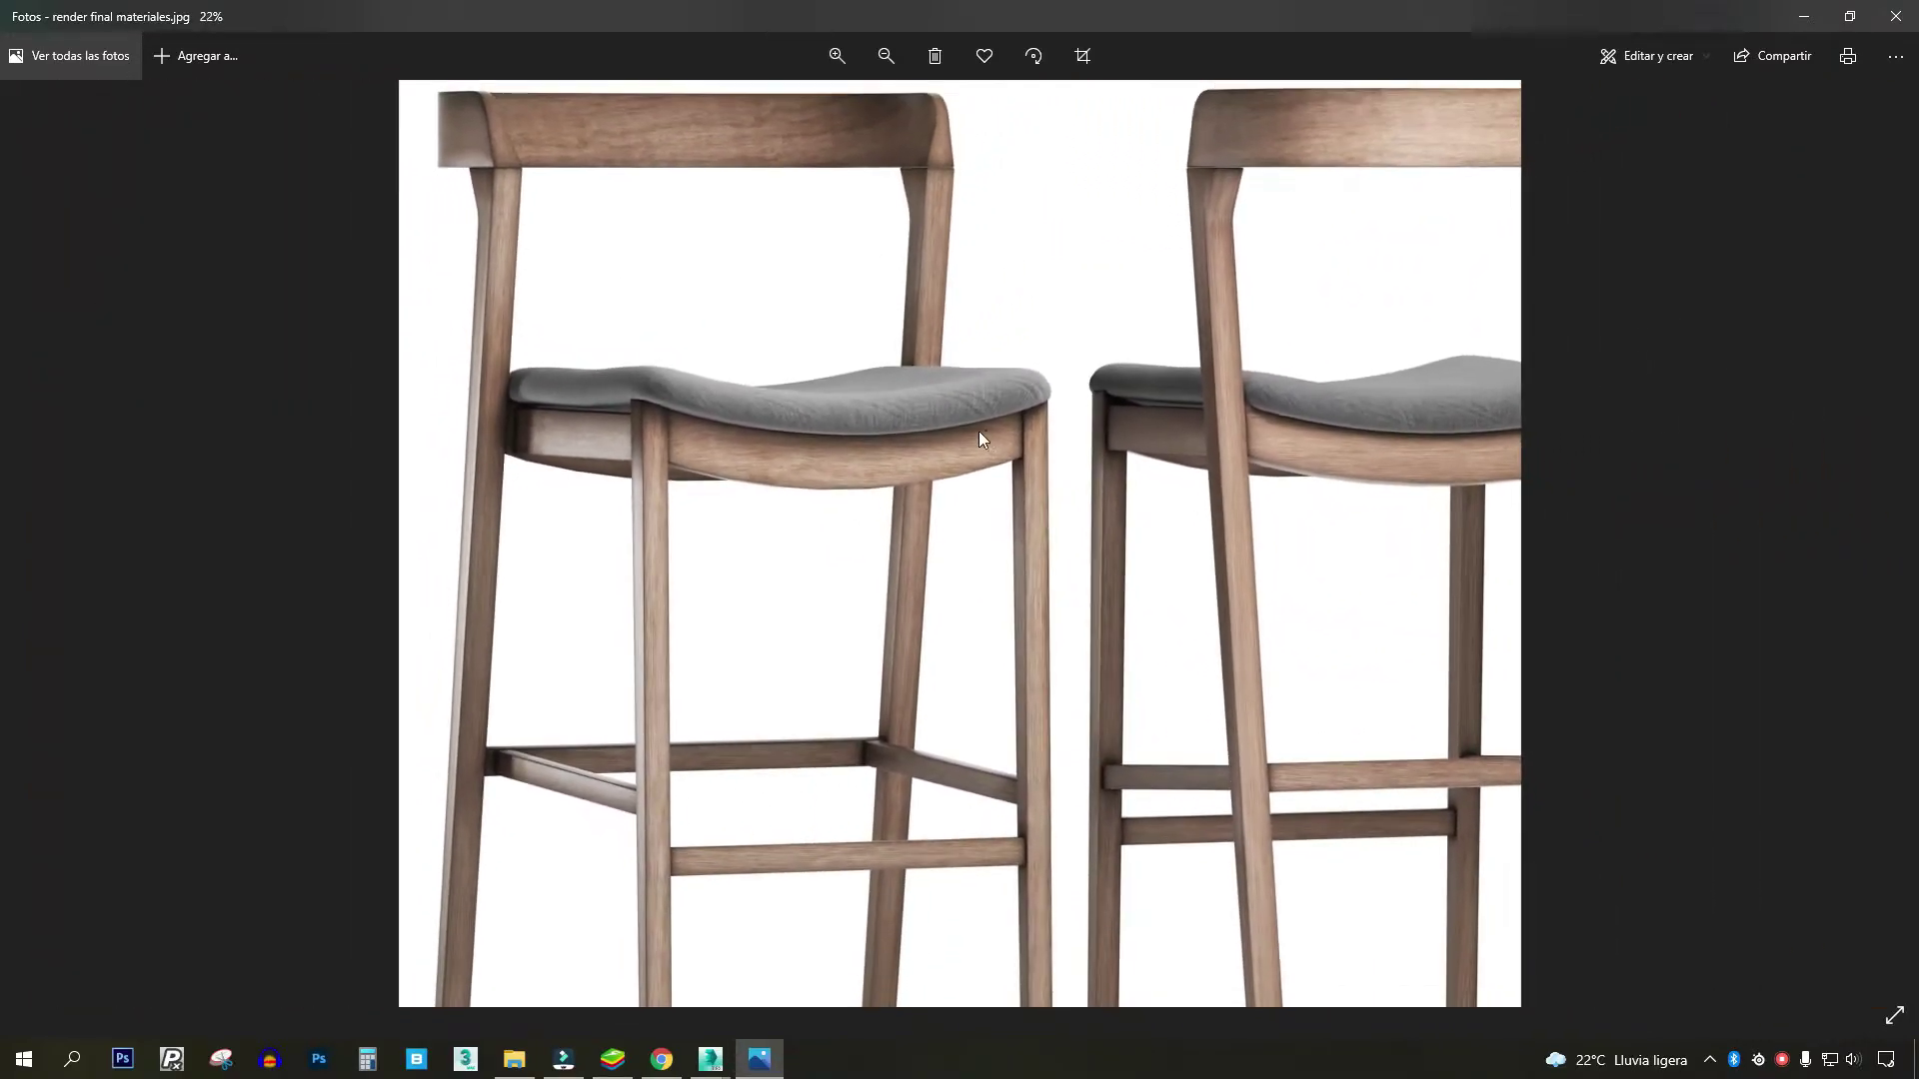
scroll(1004, 440, up, 3)
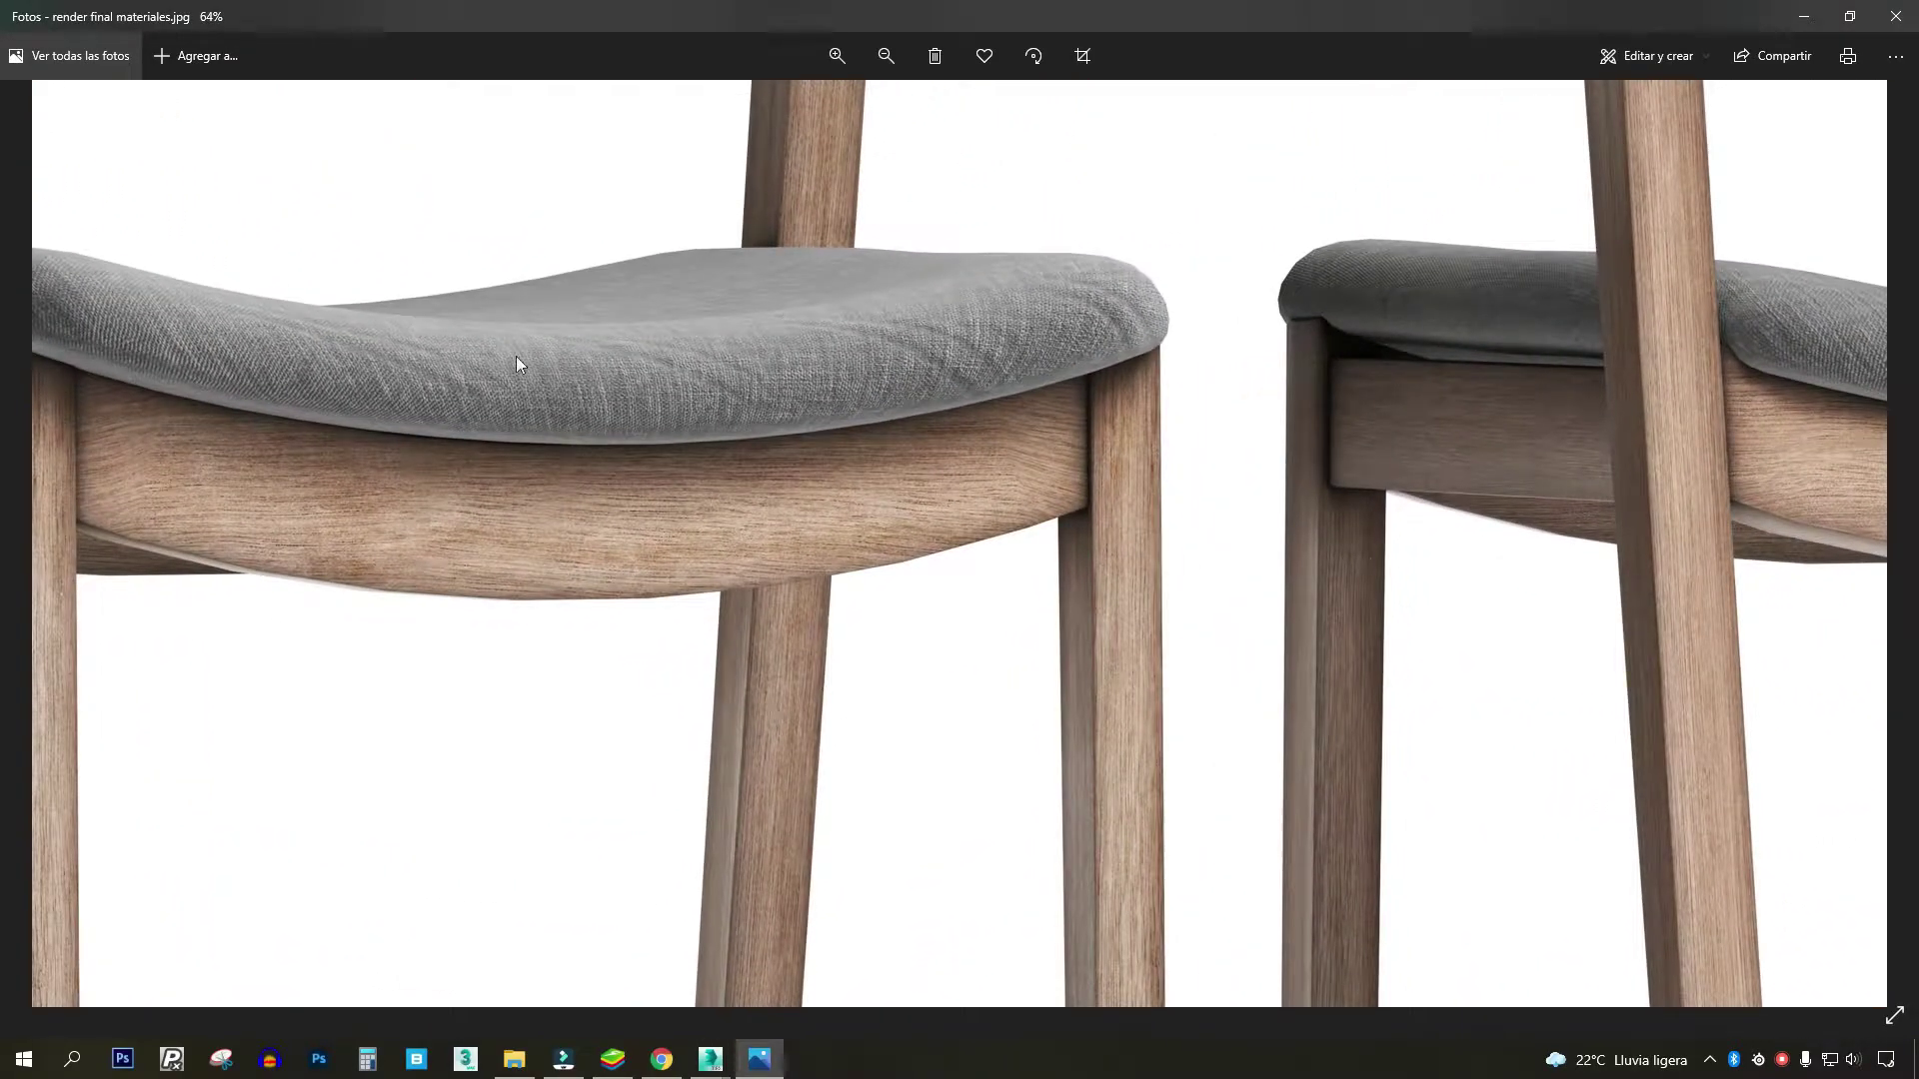
drag(374, 350, 798, 381)
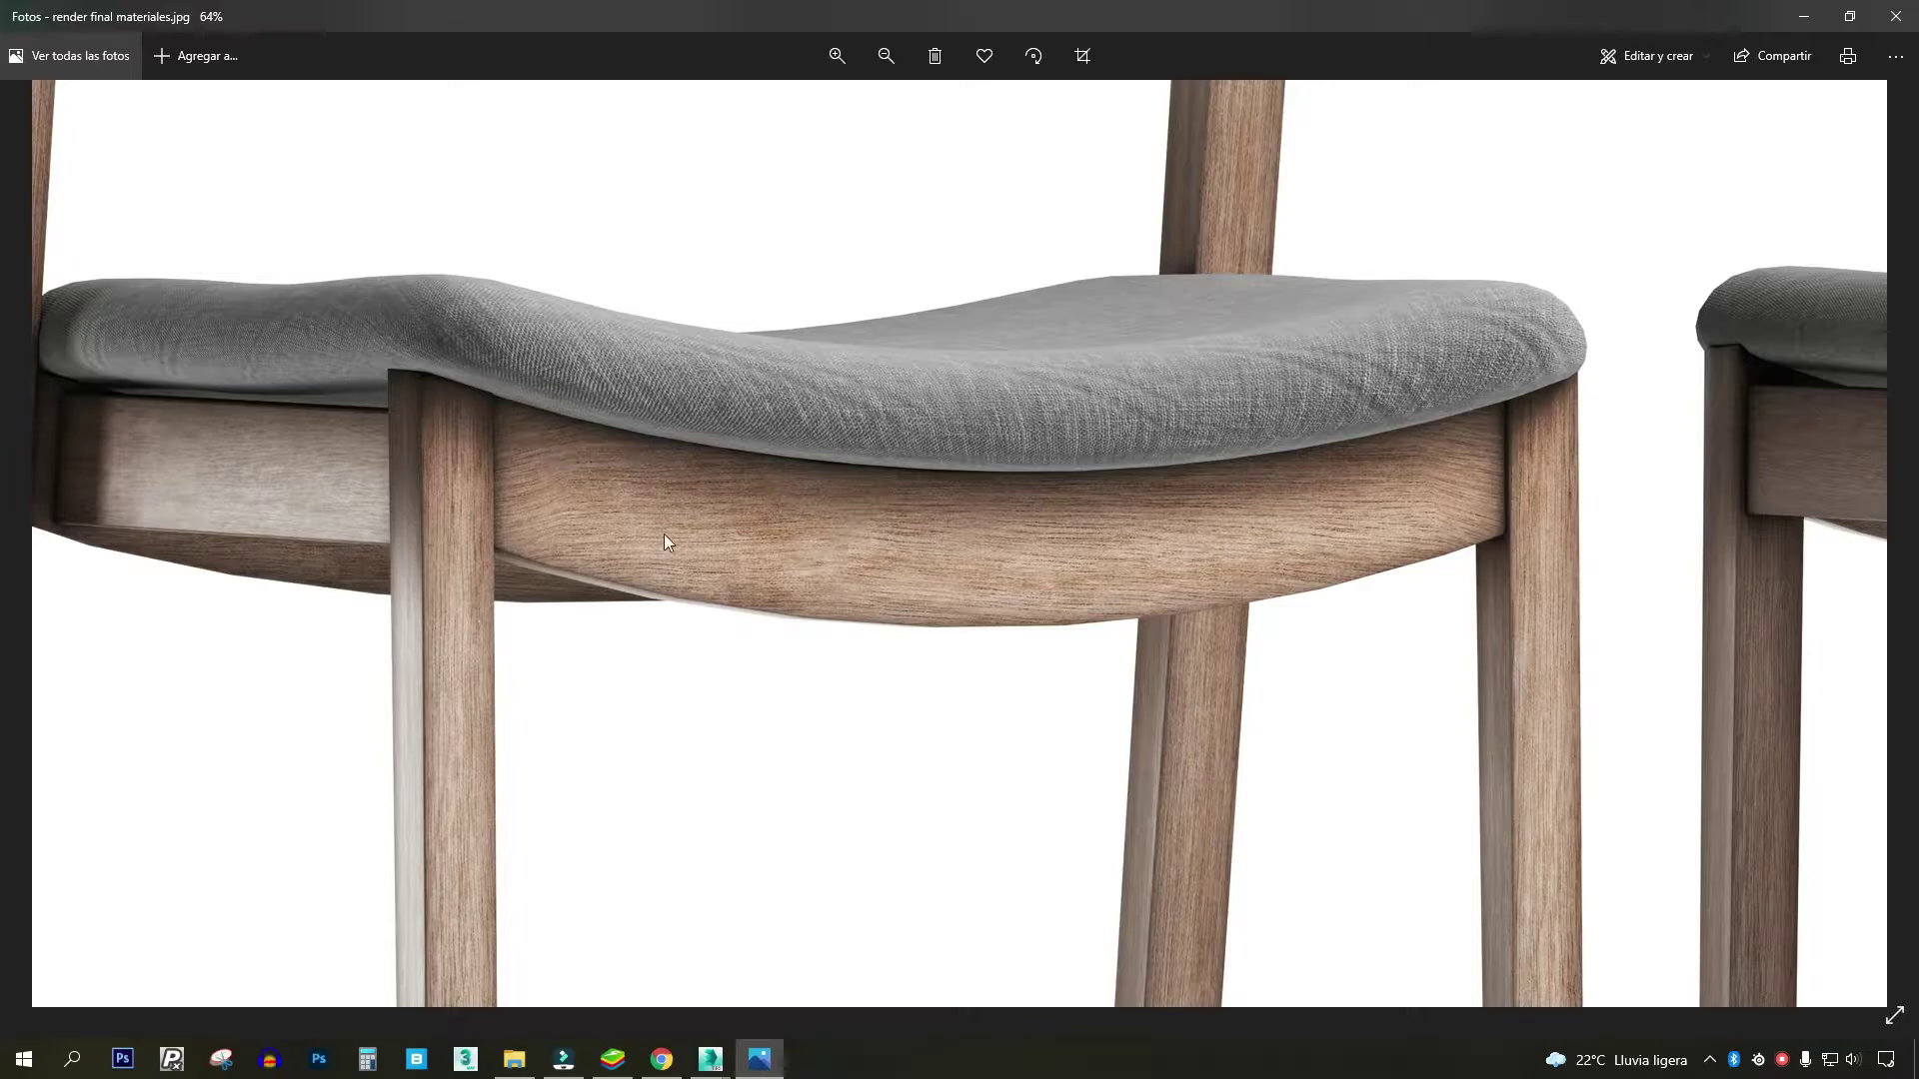
scroll(959, 584, down, 2)
scroll(914, 600, down, 1)
scroll(912, 597, down, 1)
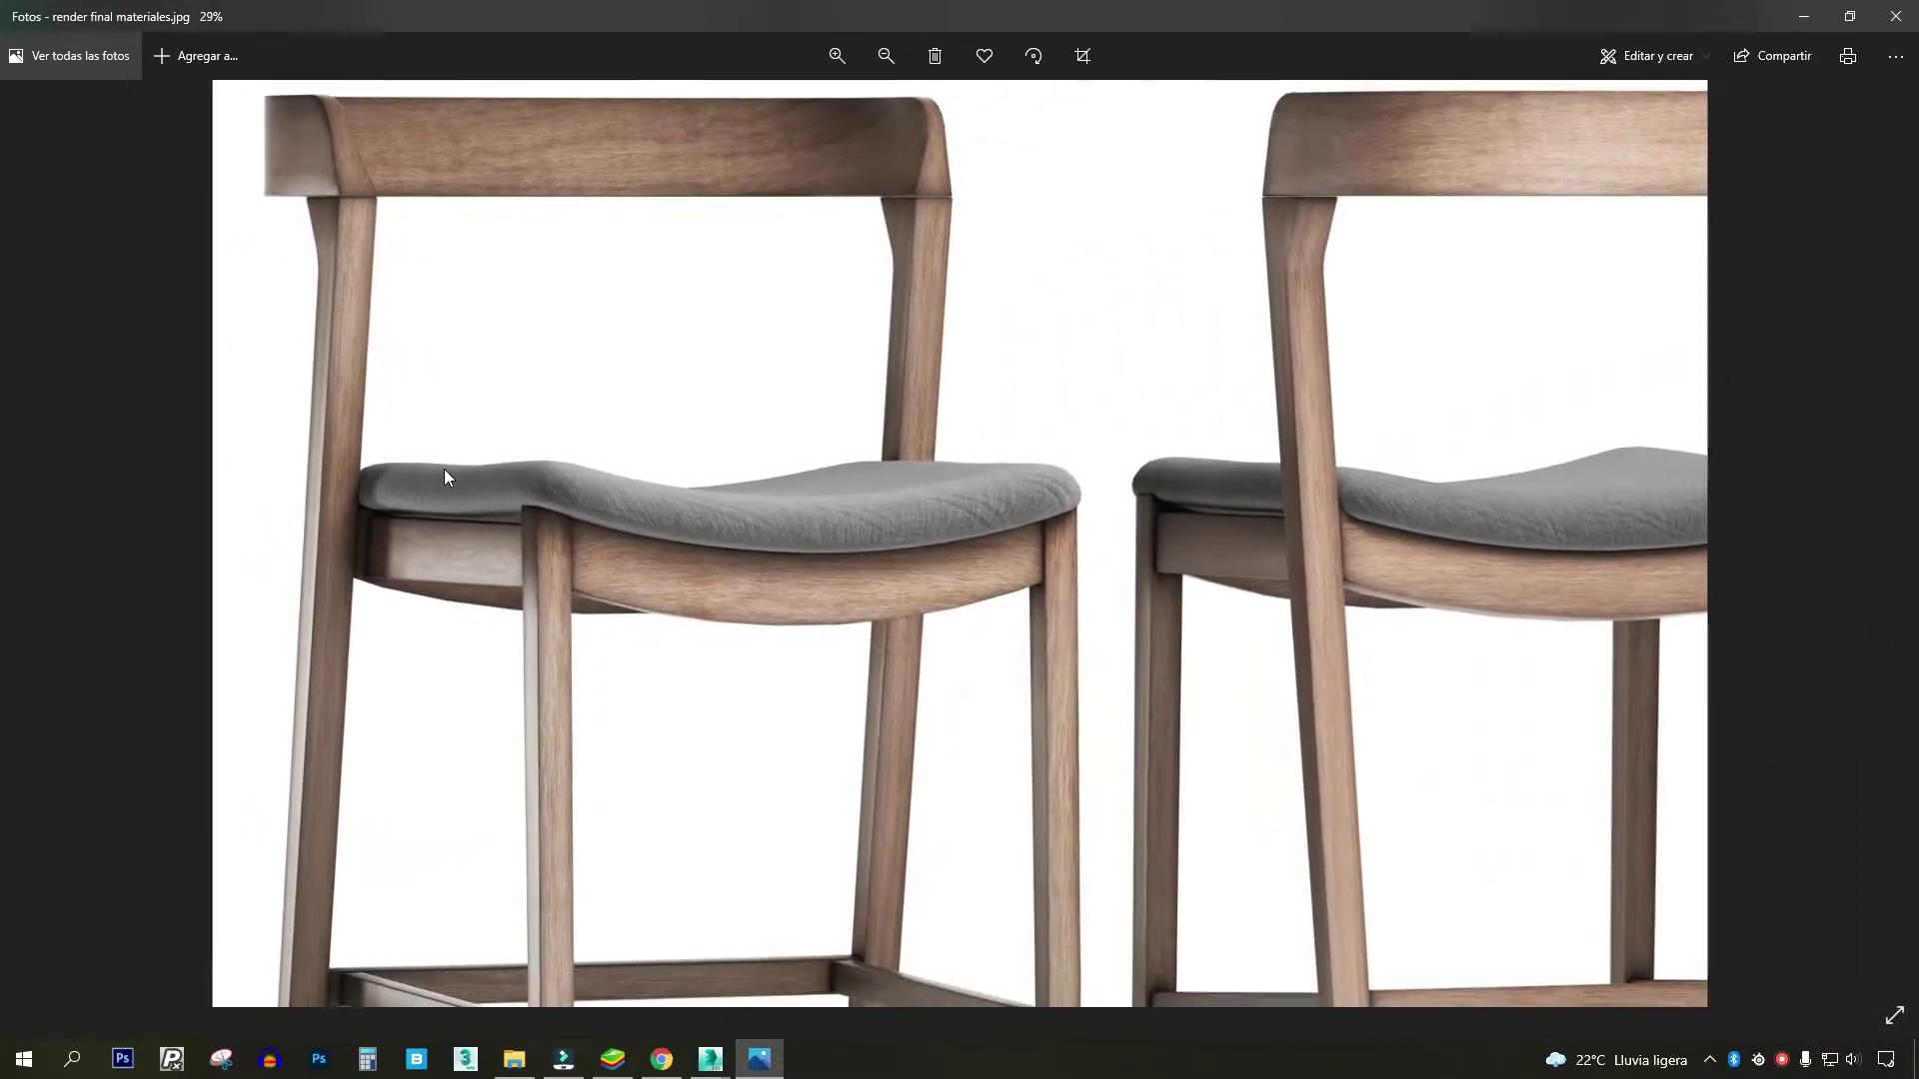
scroll(446, 478, up, 2)
scroll(1208, 565, up, 2)
scroll(1208, 559, up, 1)
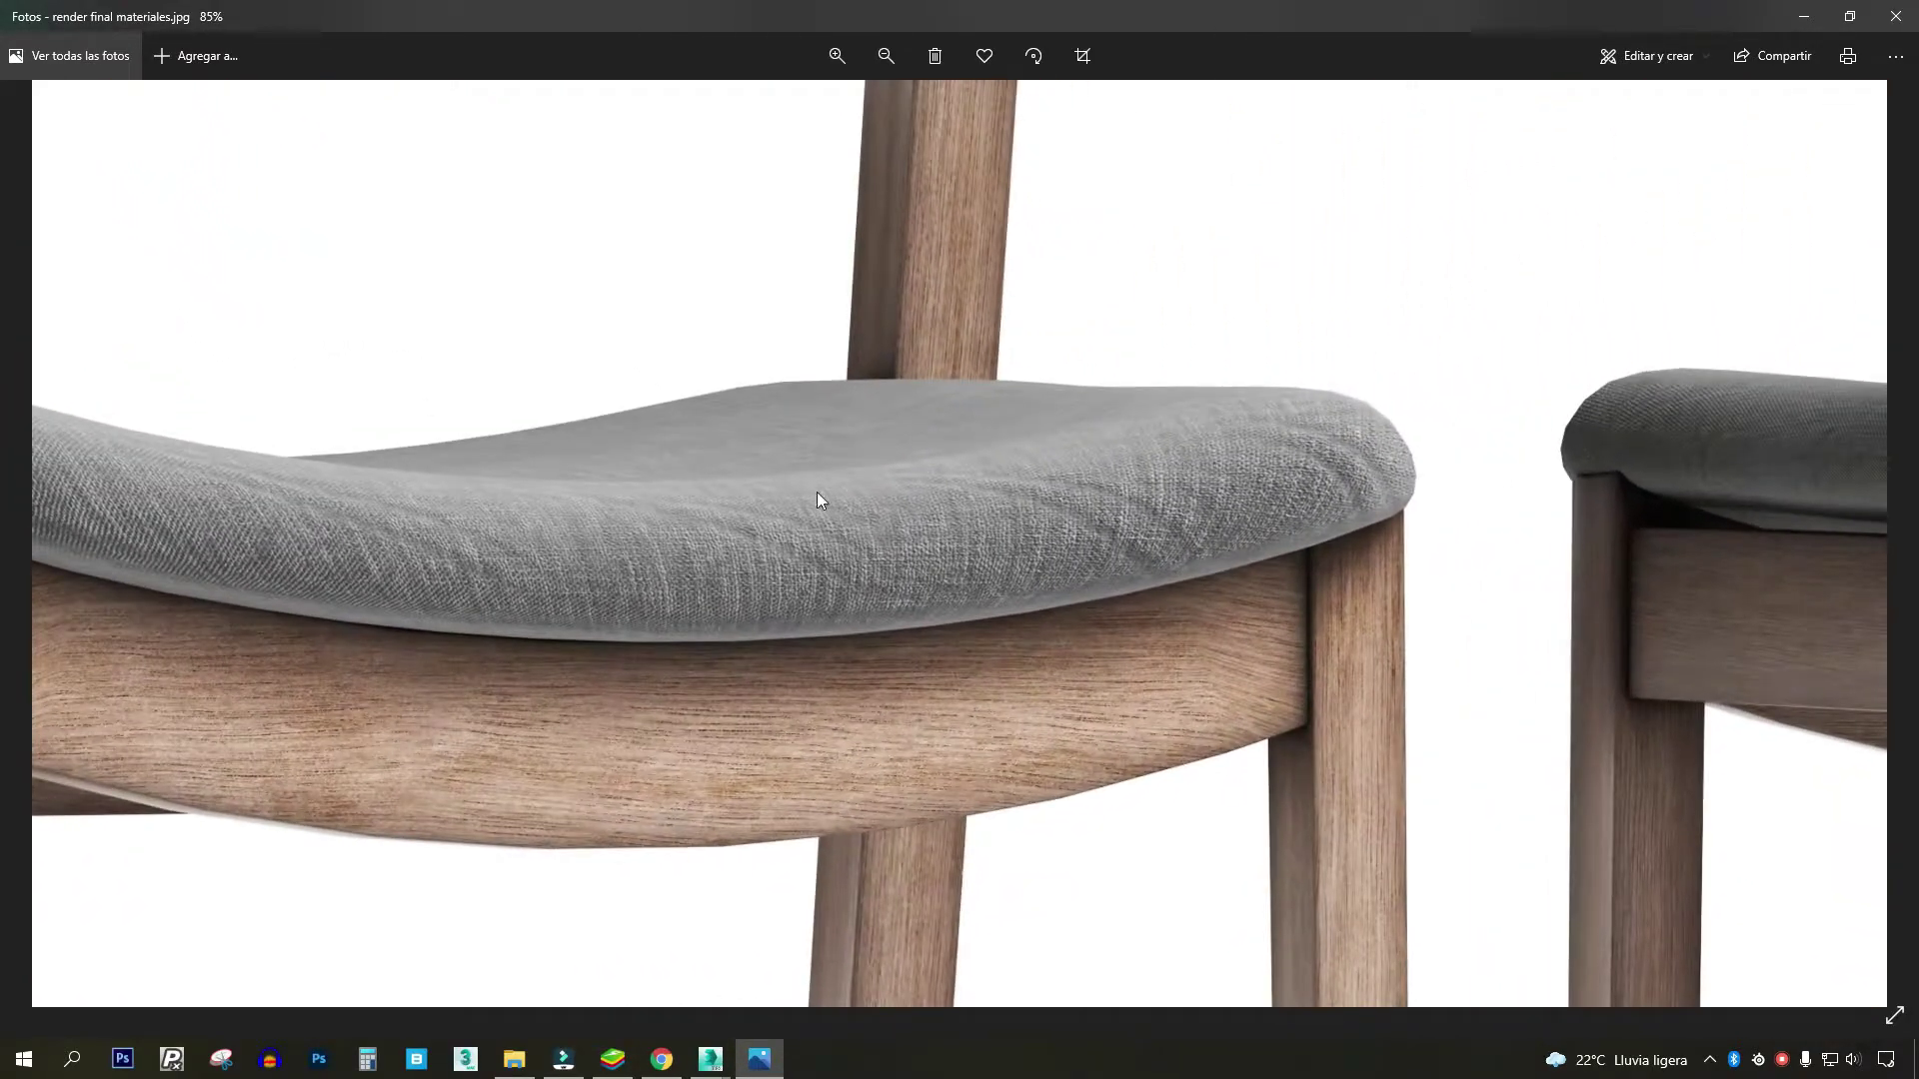
scroll(1062, 598, up, 1)
scroll(1400, 414, up, 1)
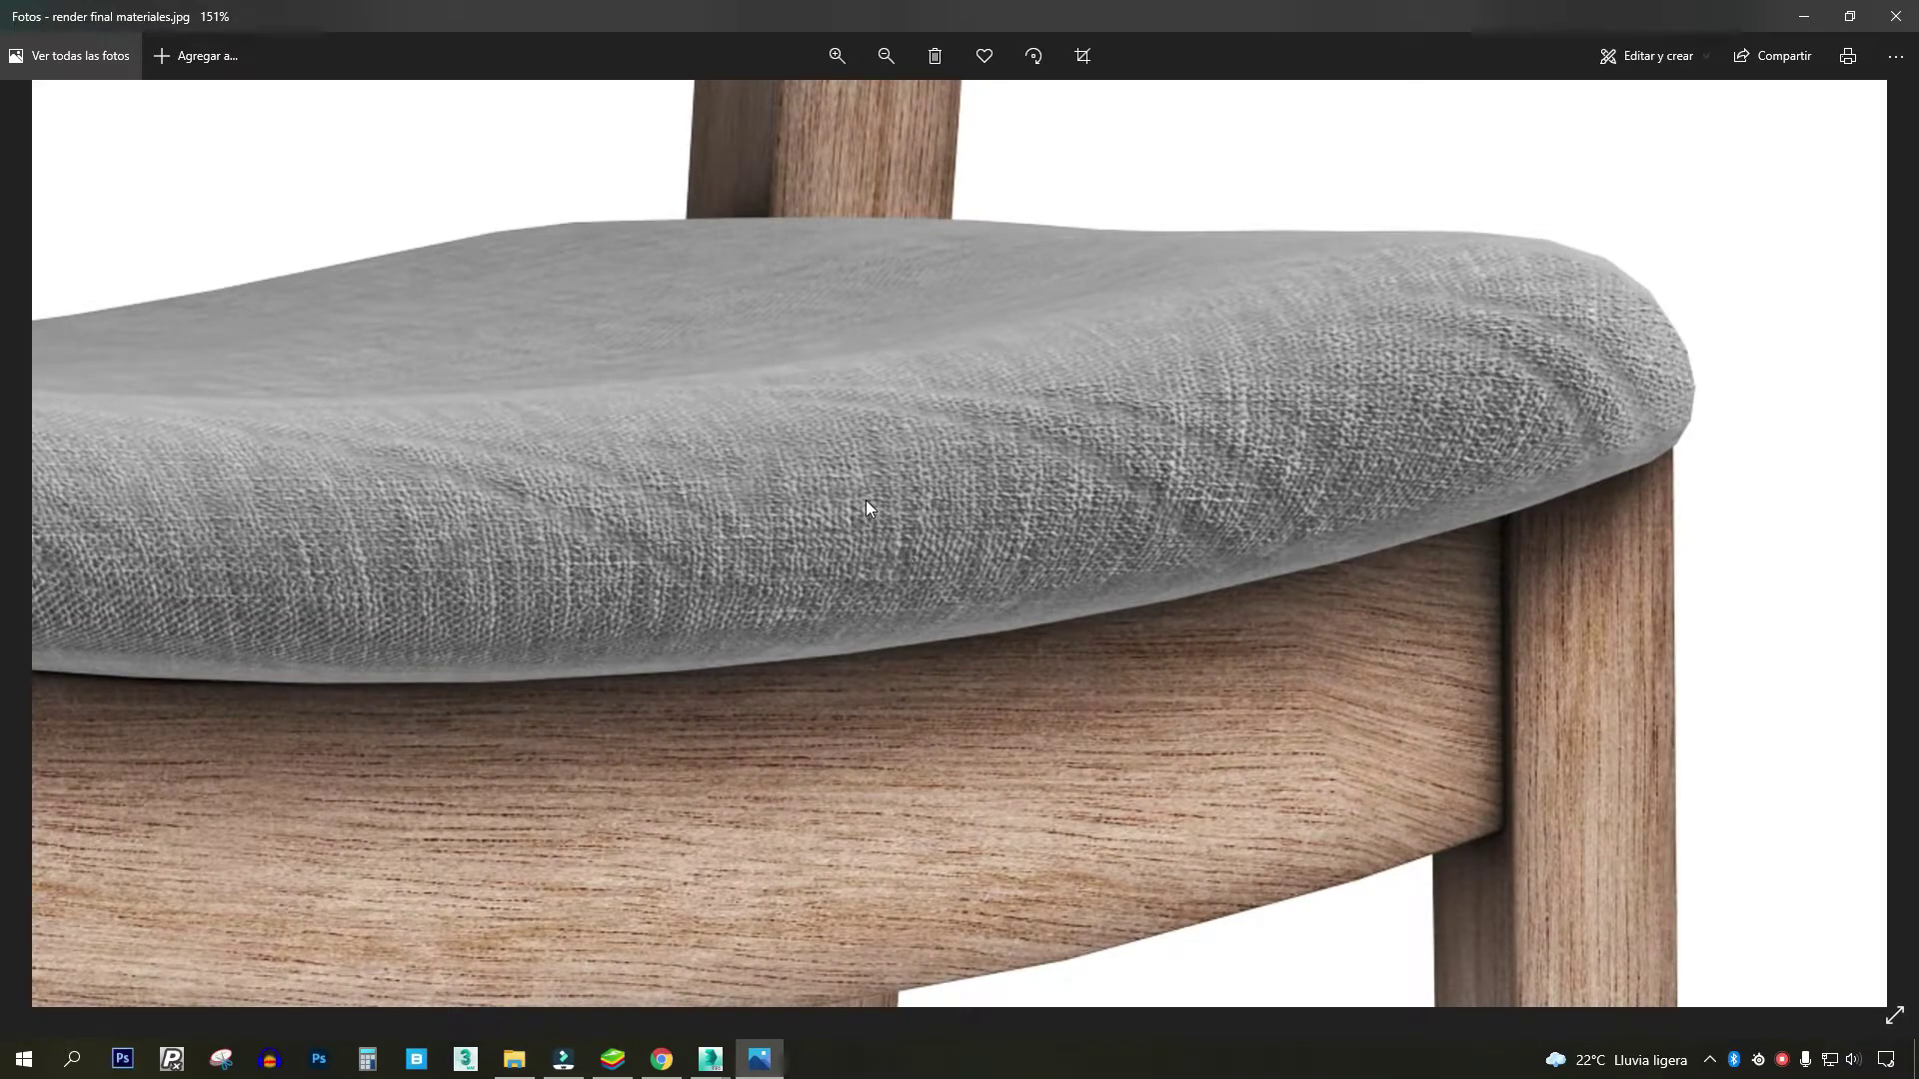
scroll(1141, 524, down, 1)
scroll(357, 528, down, 2)
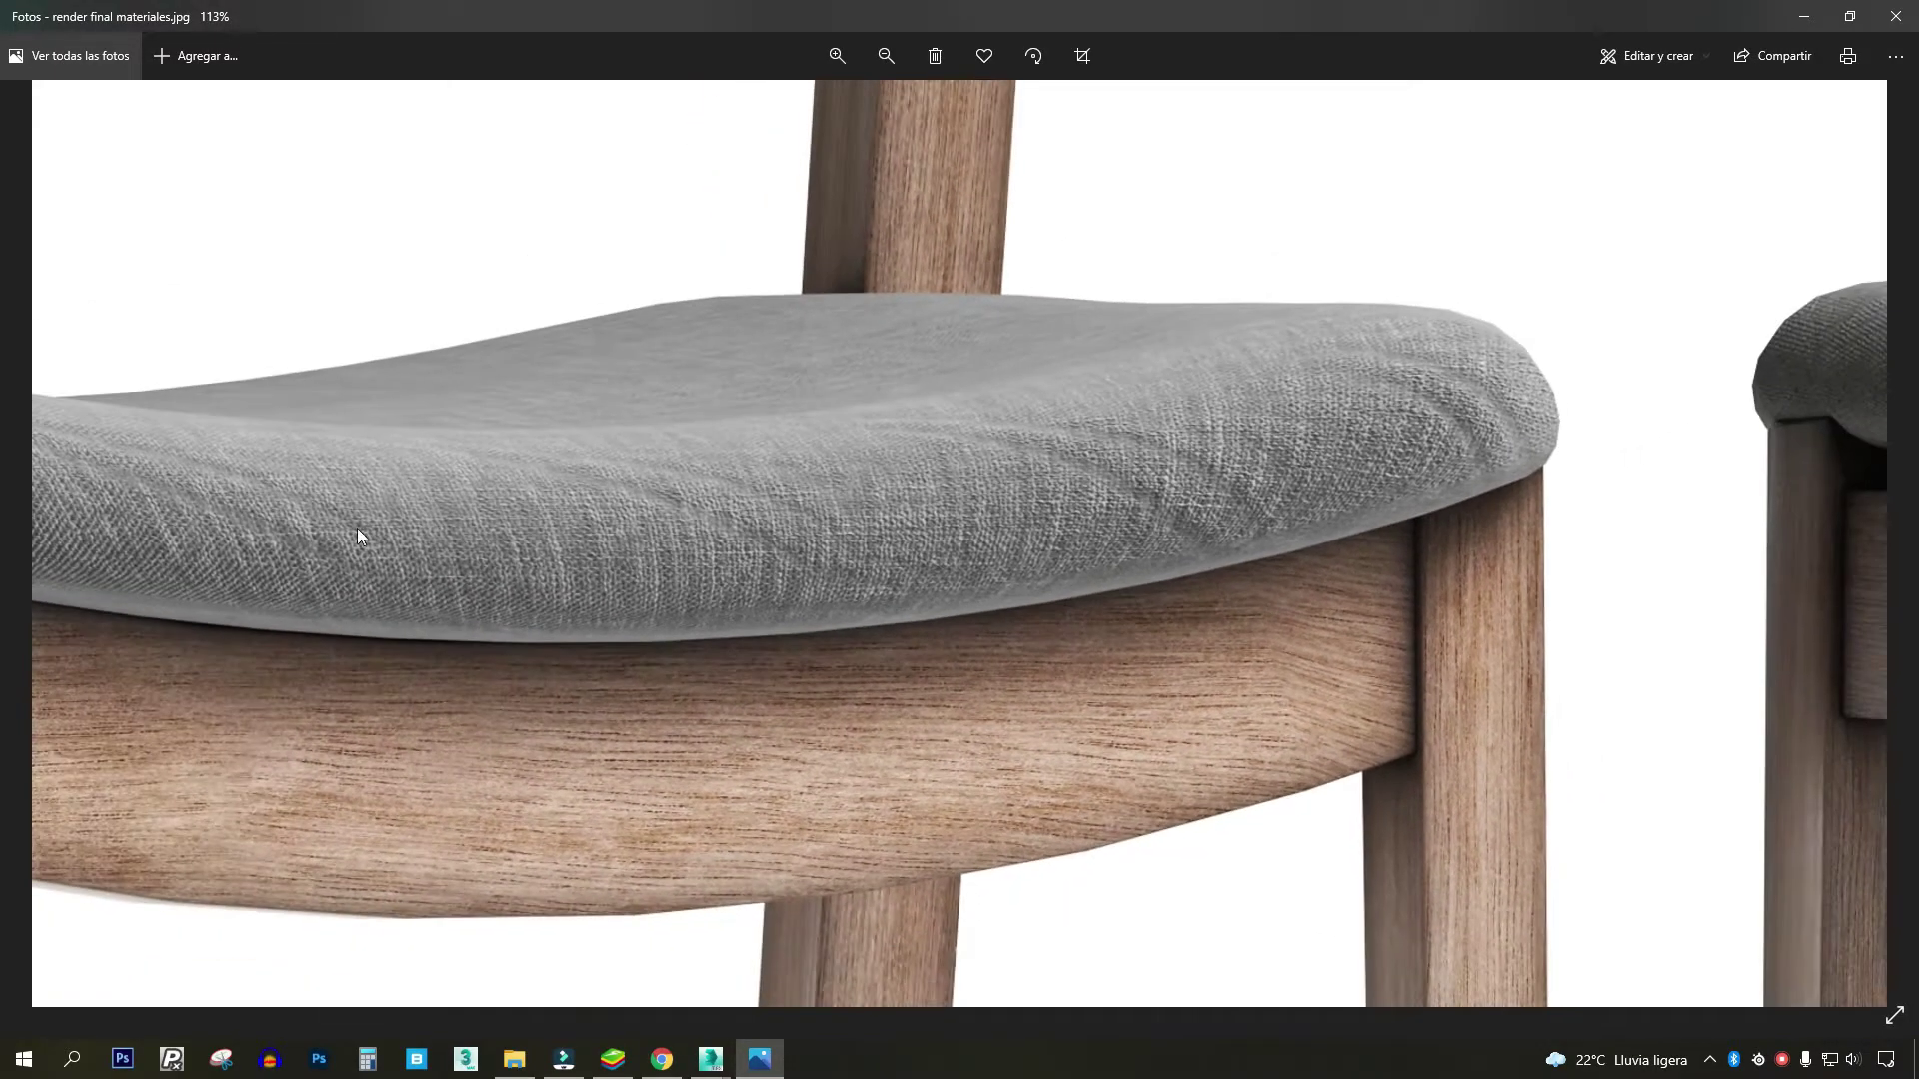
scroll(1131, 565, down, 1)
scroll(738, 542, down, 1)
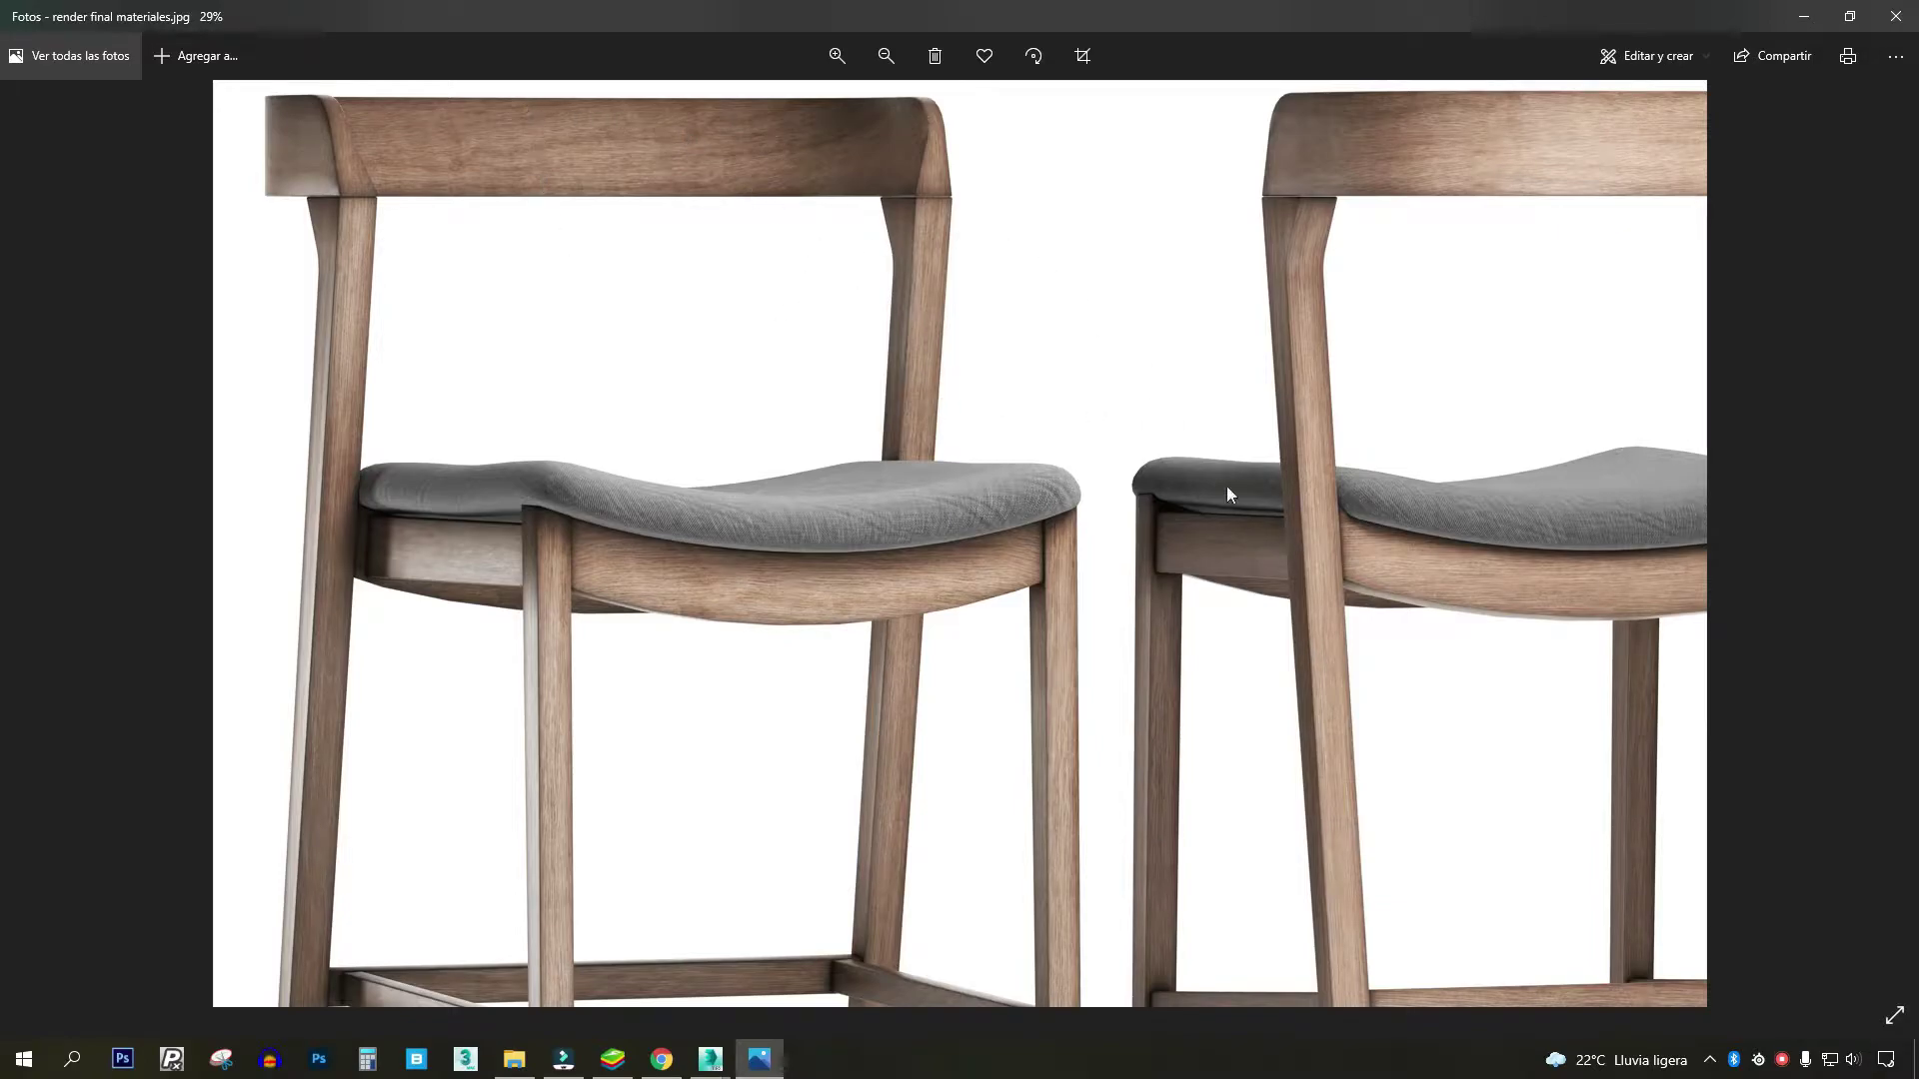
scroll(673, 365, up, 1)
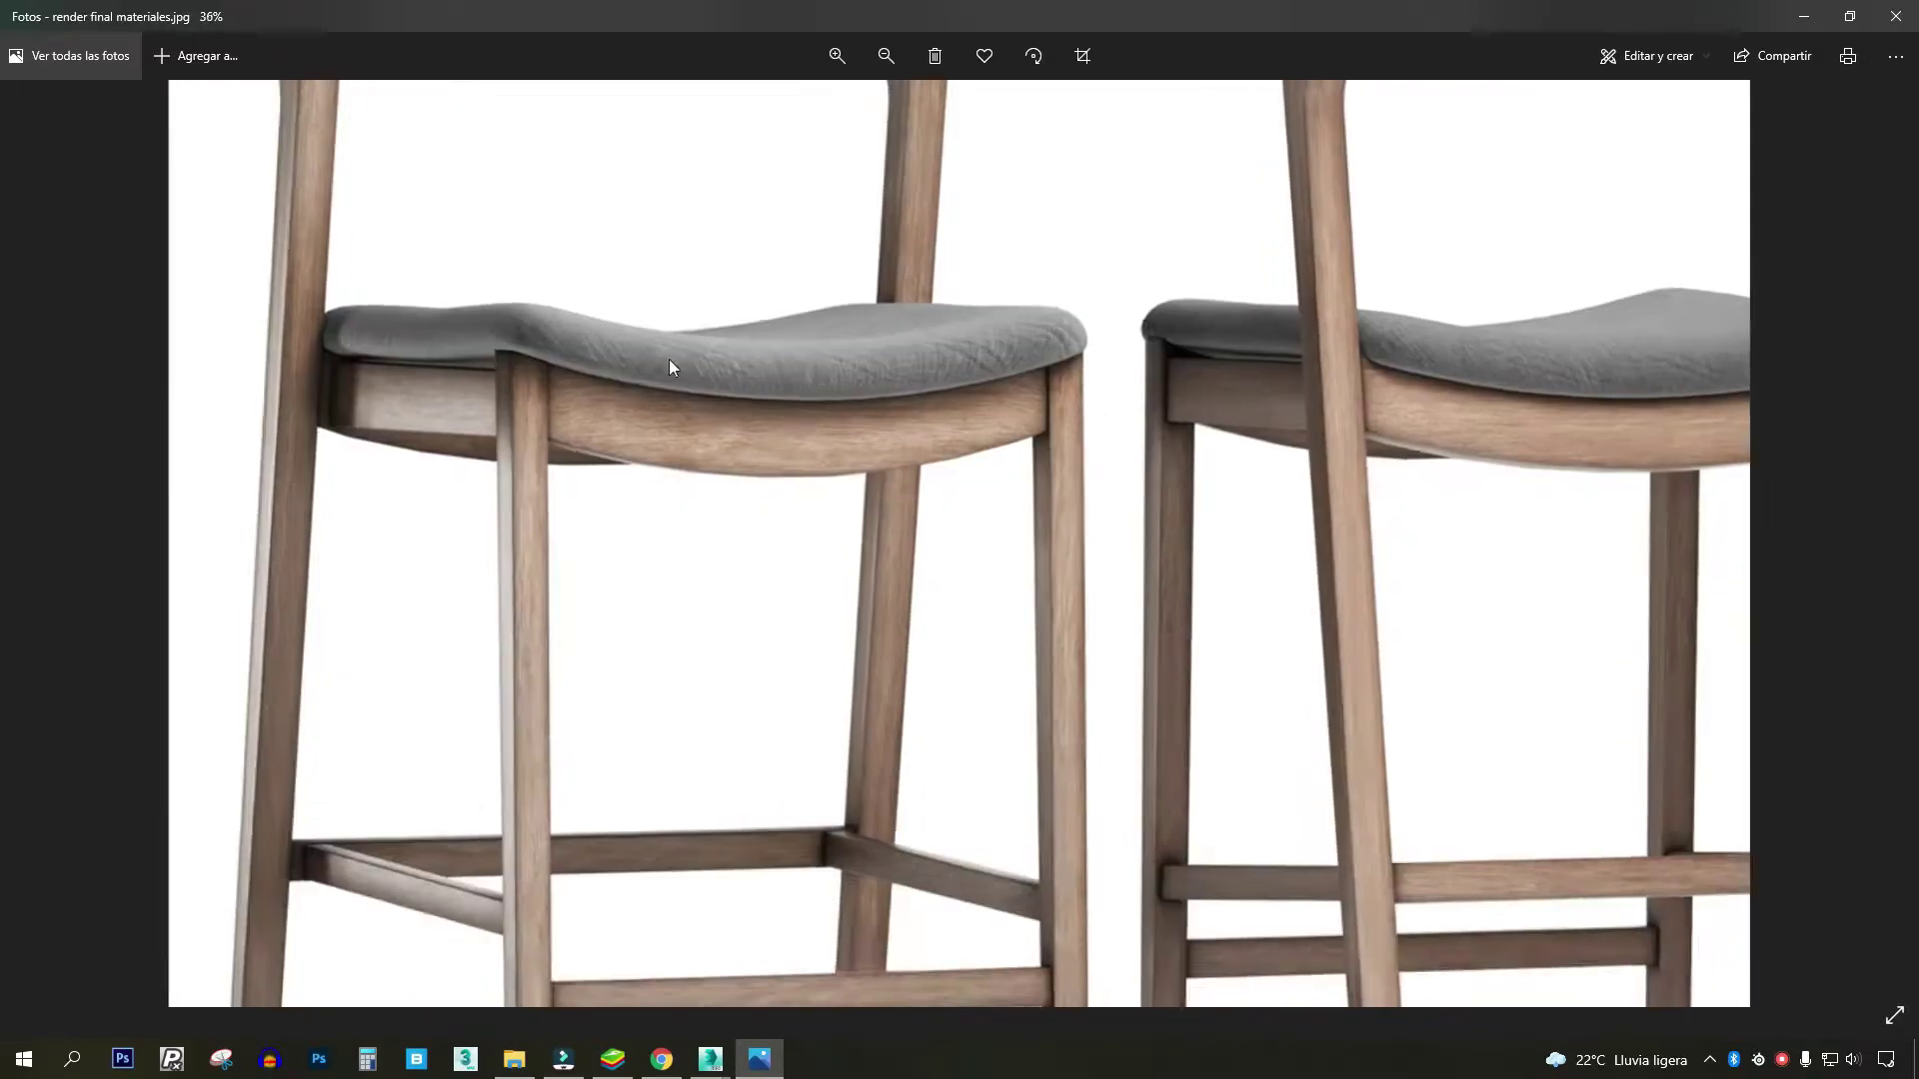
scroll(316, 452, up, 2)
scroll(954, 471, down, 1)
scroll(949, 474, down, 1)
scroll(949, 474, down, 1)
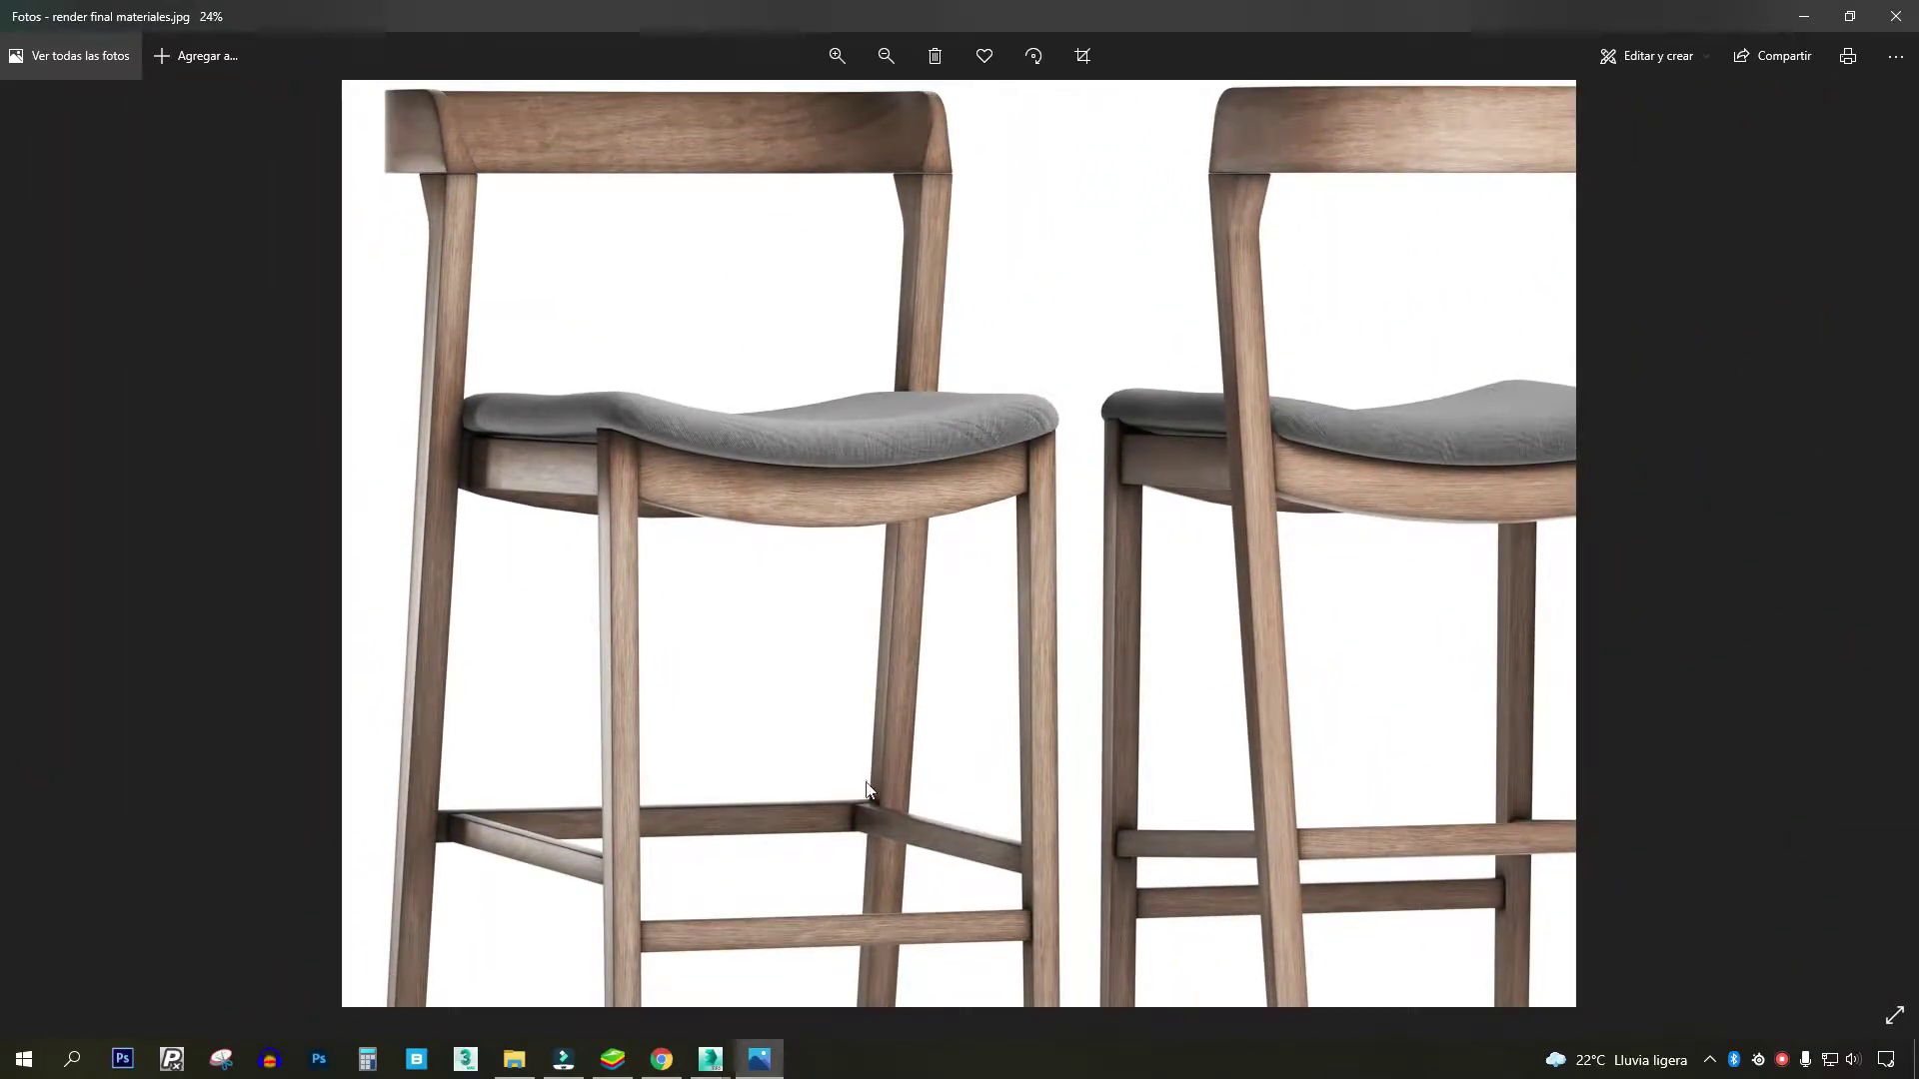
- In 3ds Max, show Edged Faces, select the whole bar stool group, and open the Slate Material Editor
key(alt+Tab)
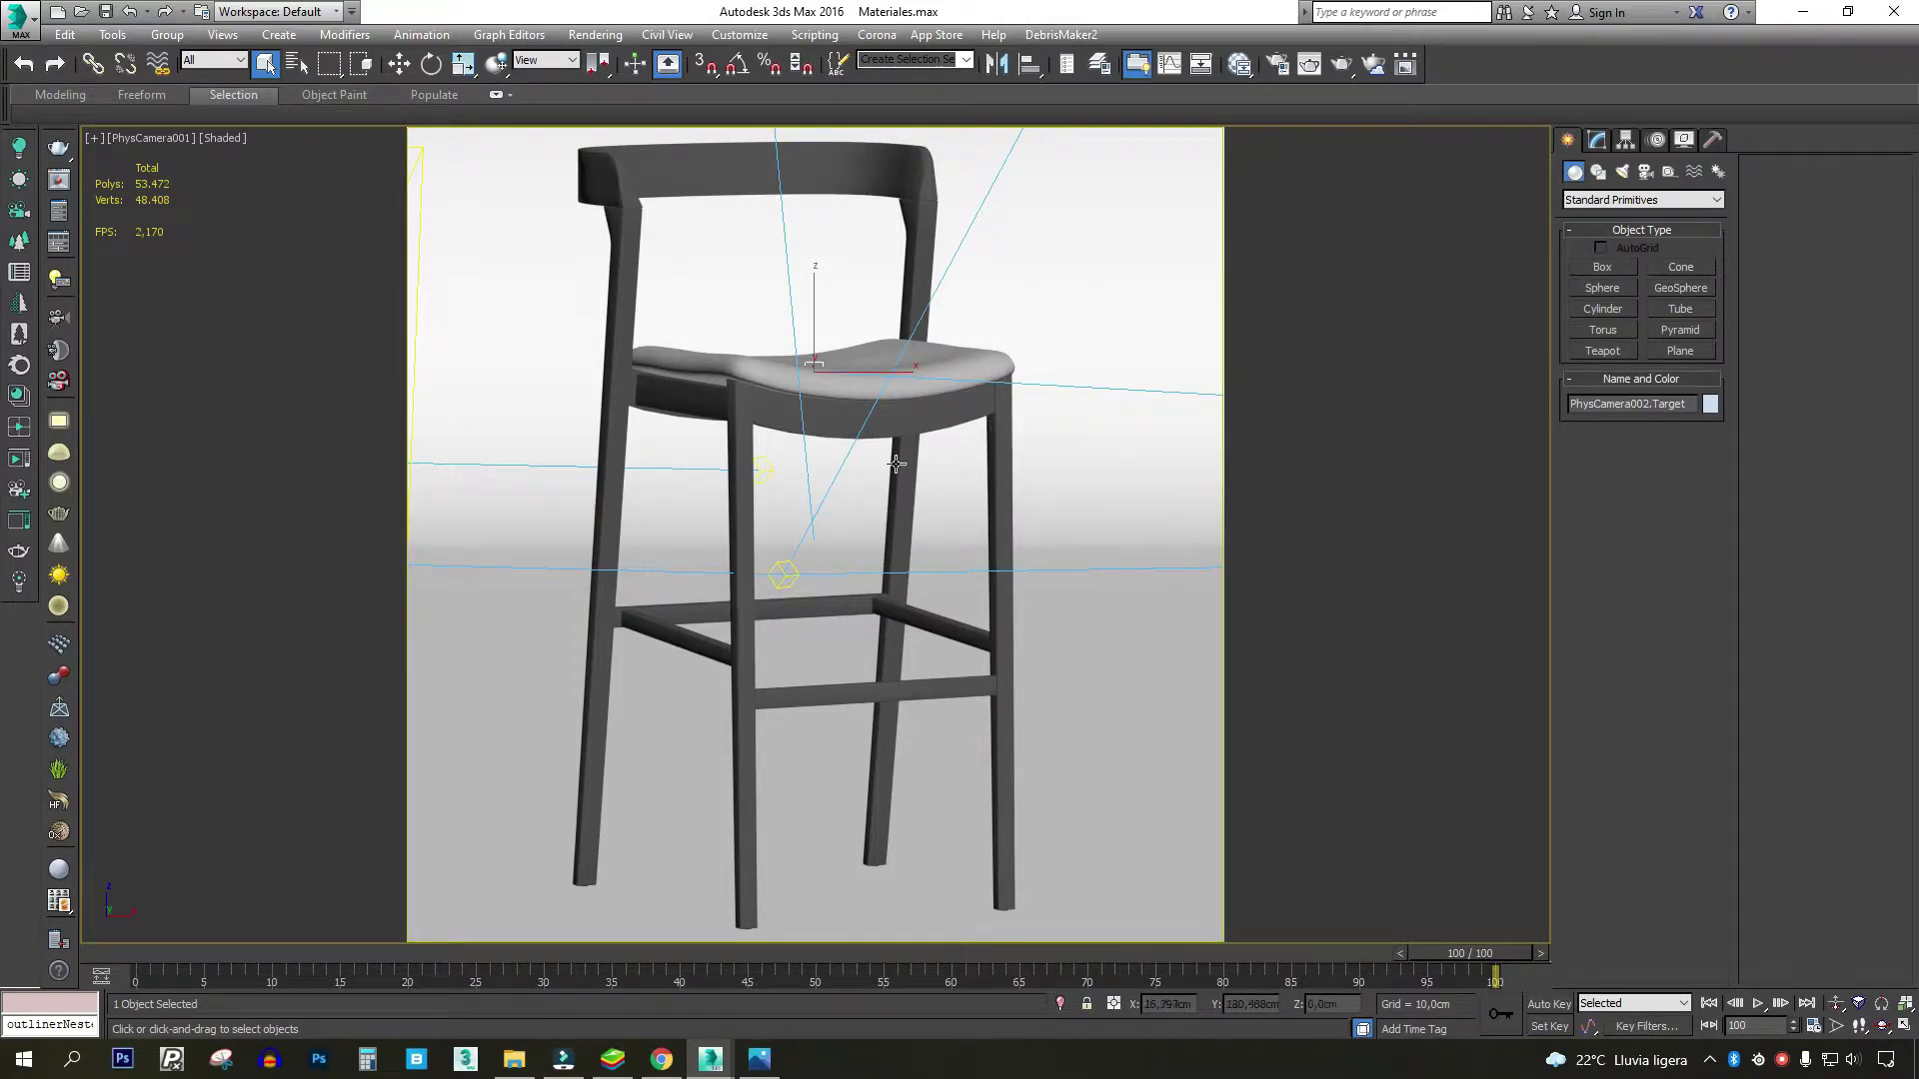
key(F4)
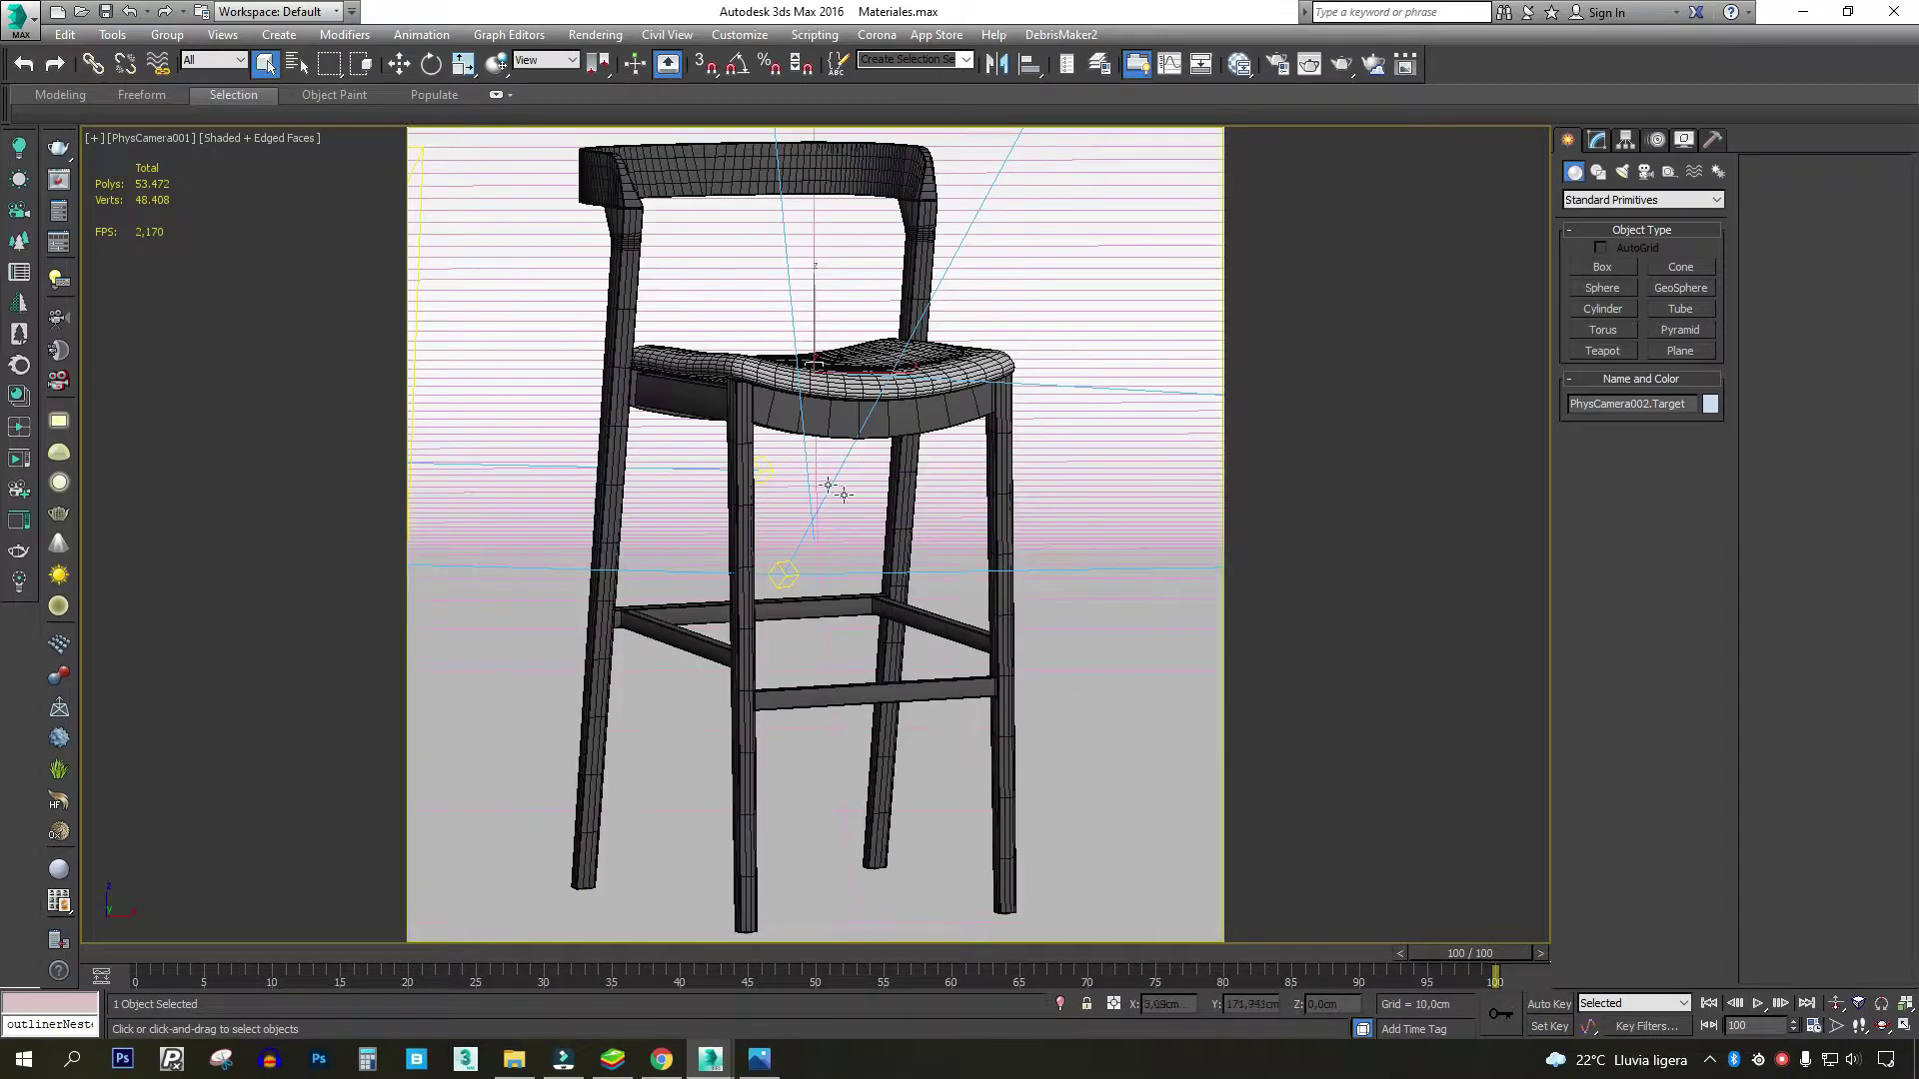
click(757, 398)
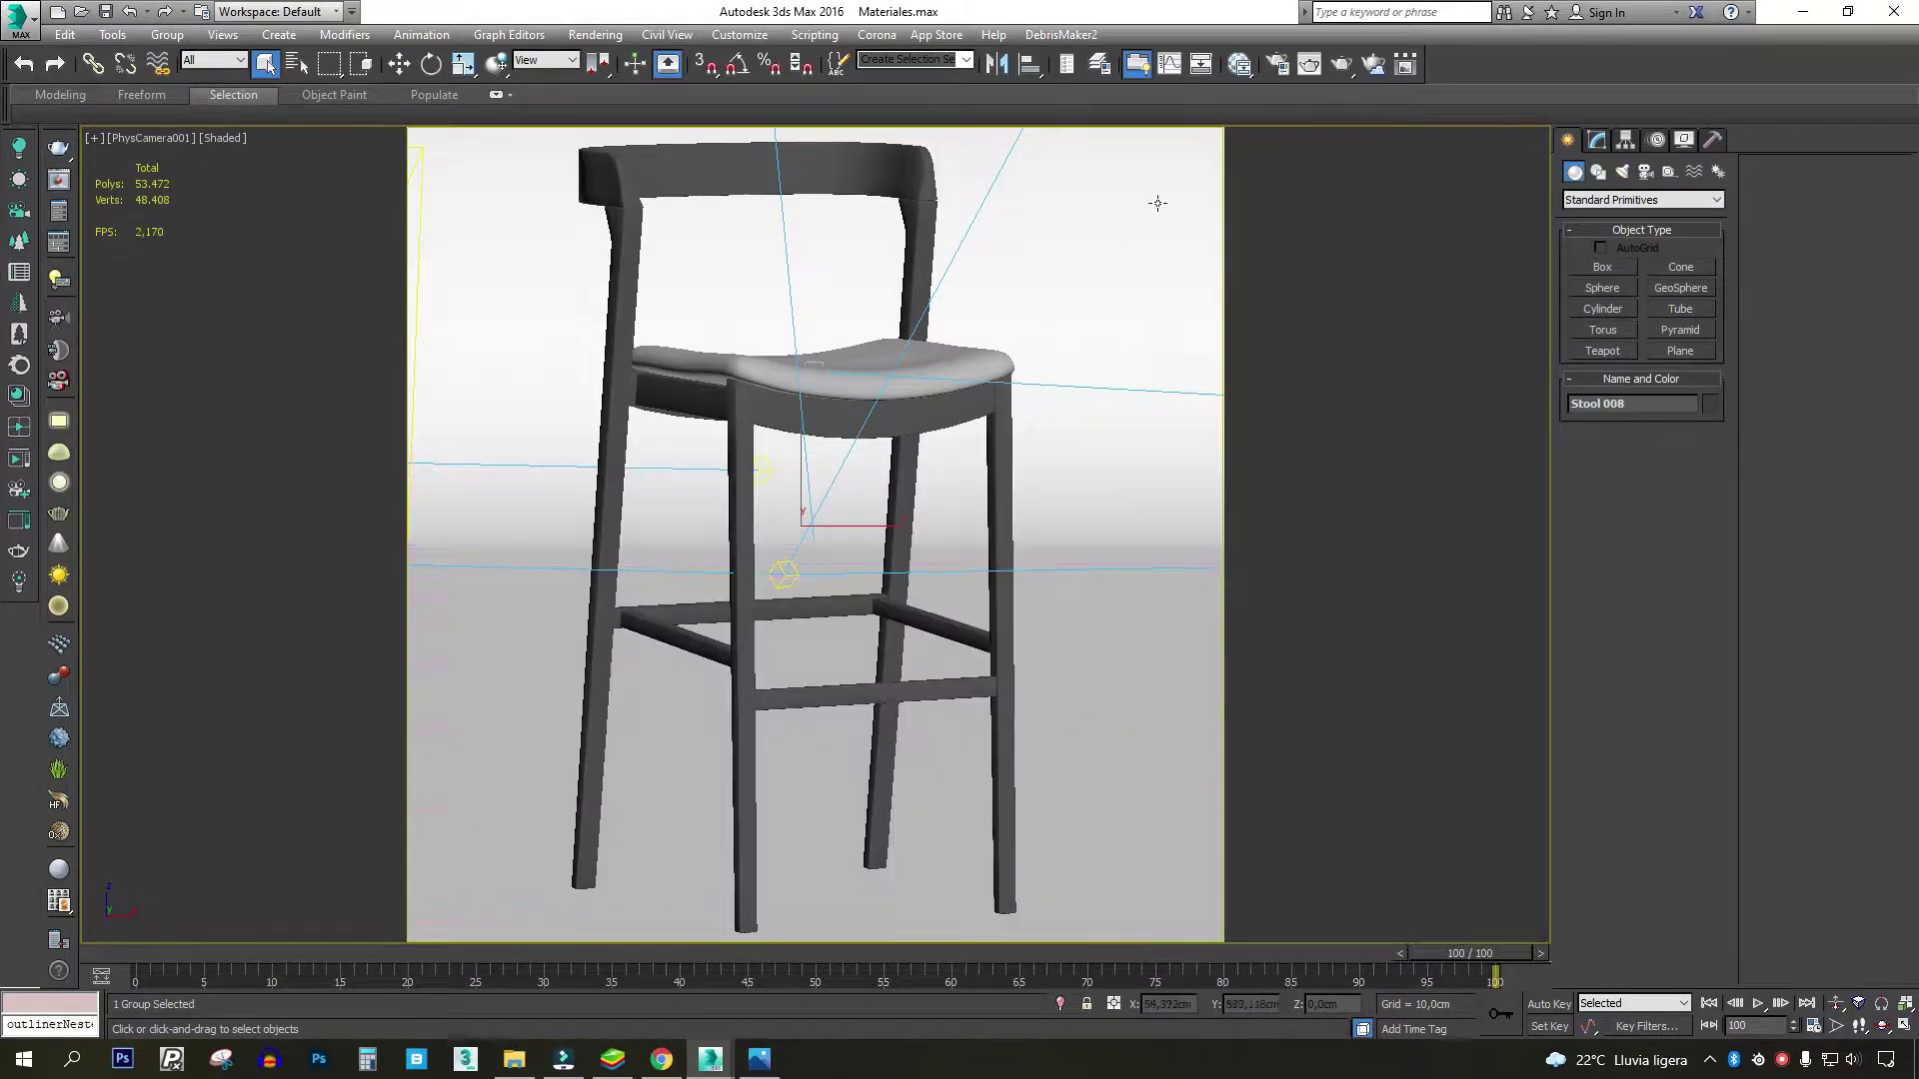
click(1240, 66)
- Locate the Tela material node and add a new VRayMtl node to the graph
middle_drag(1167, 676, 1076, 592)
scroll(1075, 591, down, 5)
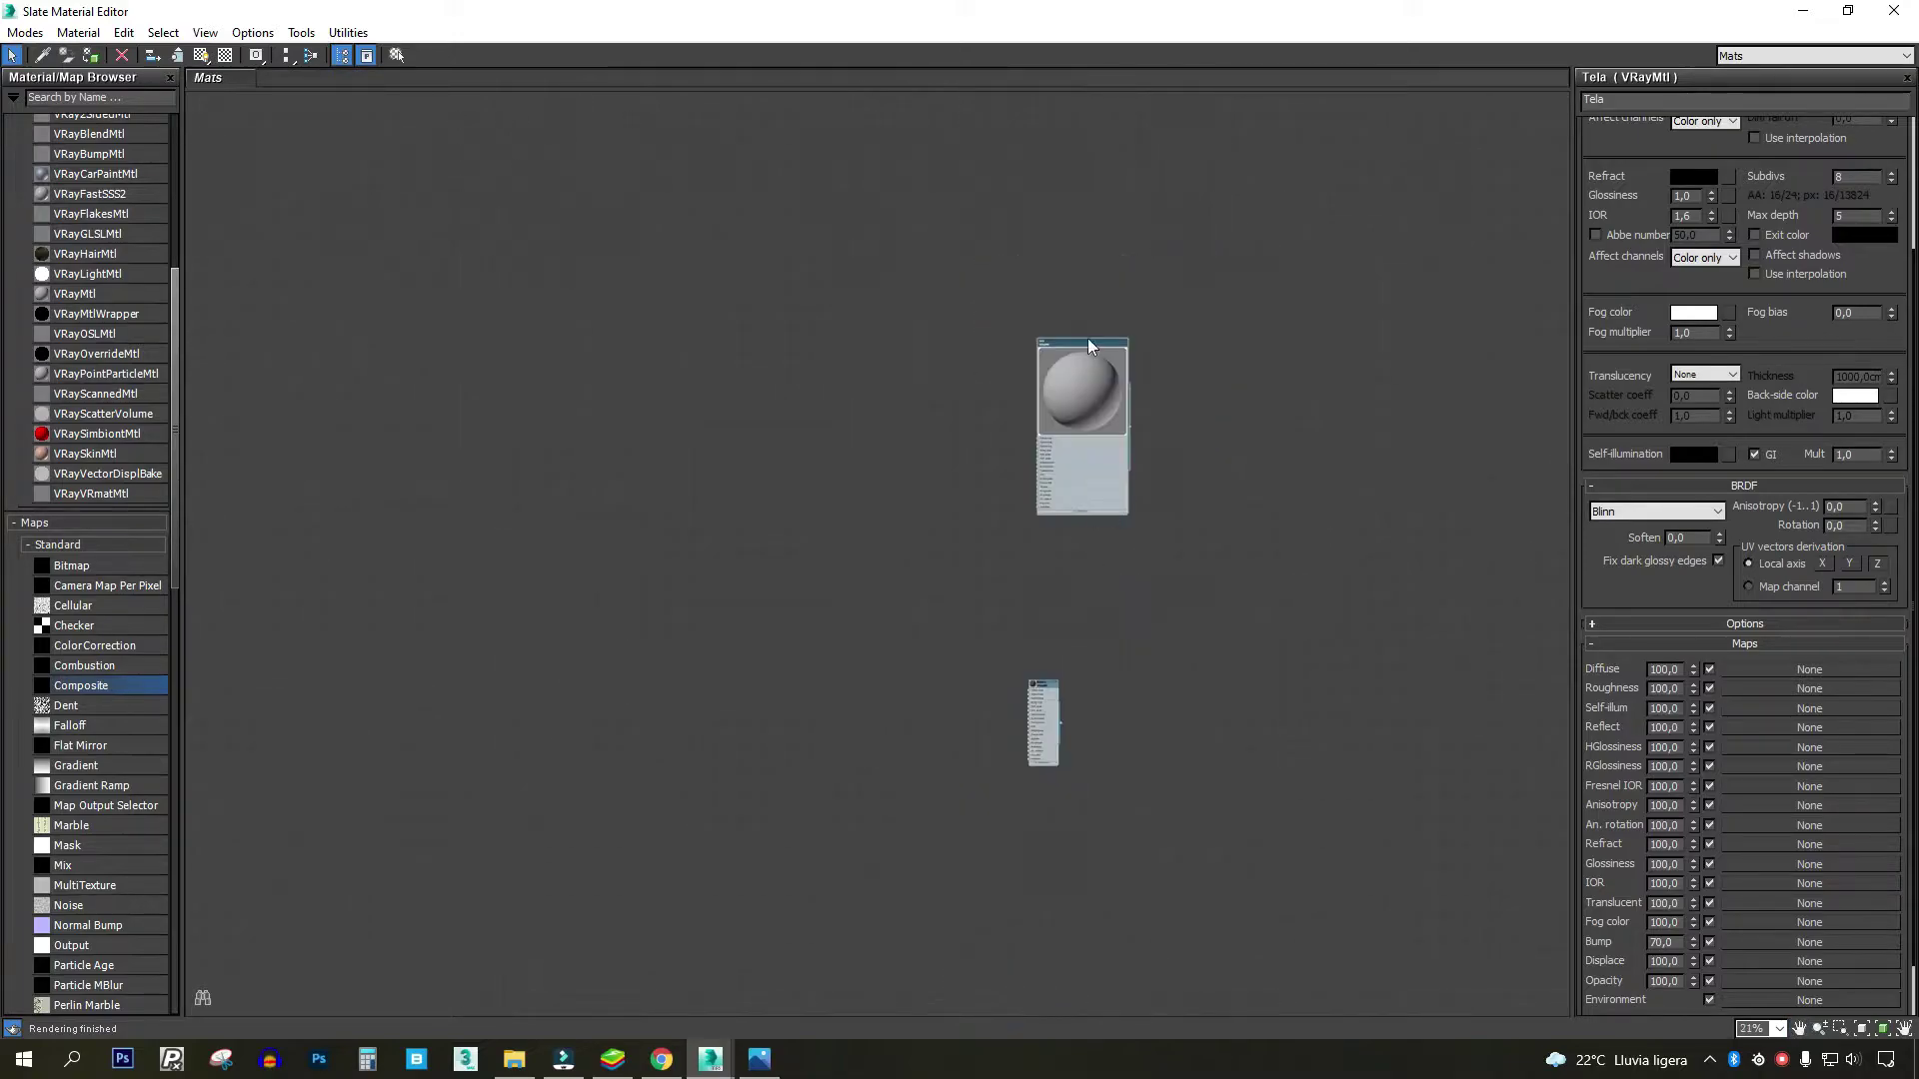
click(1088, 346)
scroll(1053, 696, up, 4)
middle_drag(1082, 524, 1081, 735)
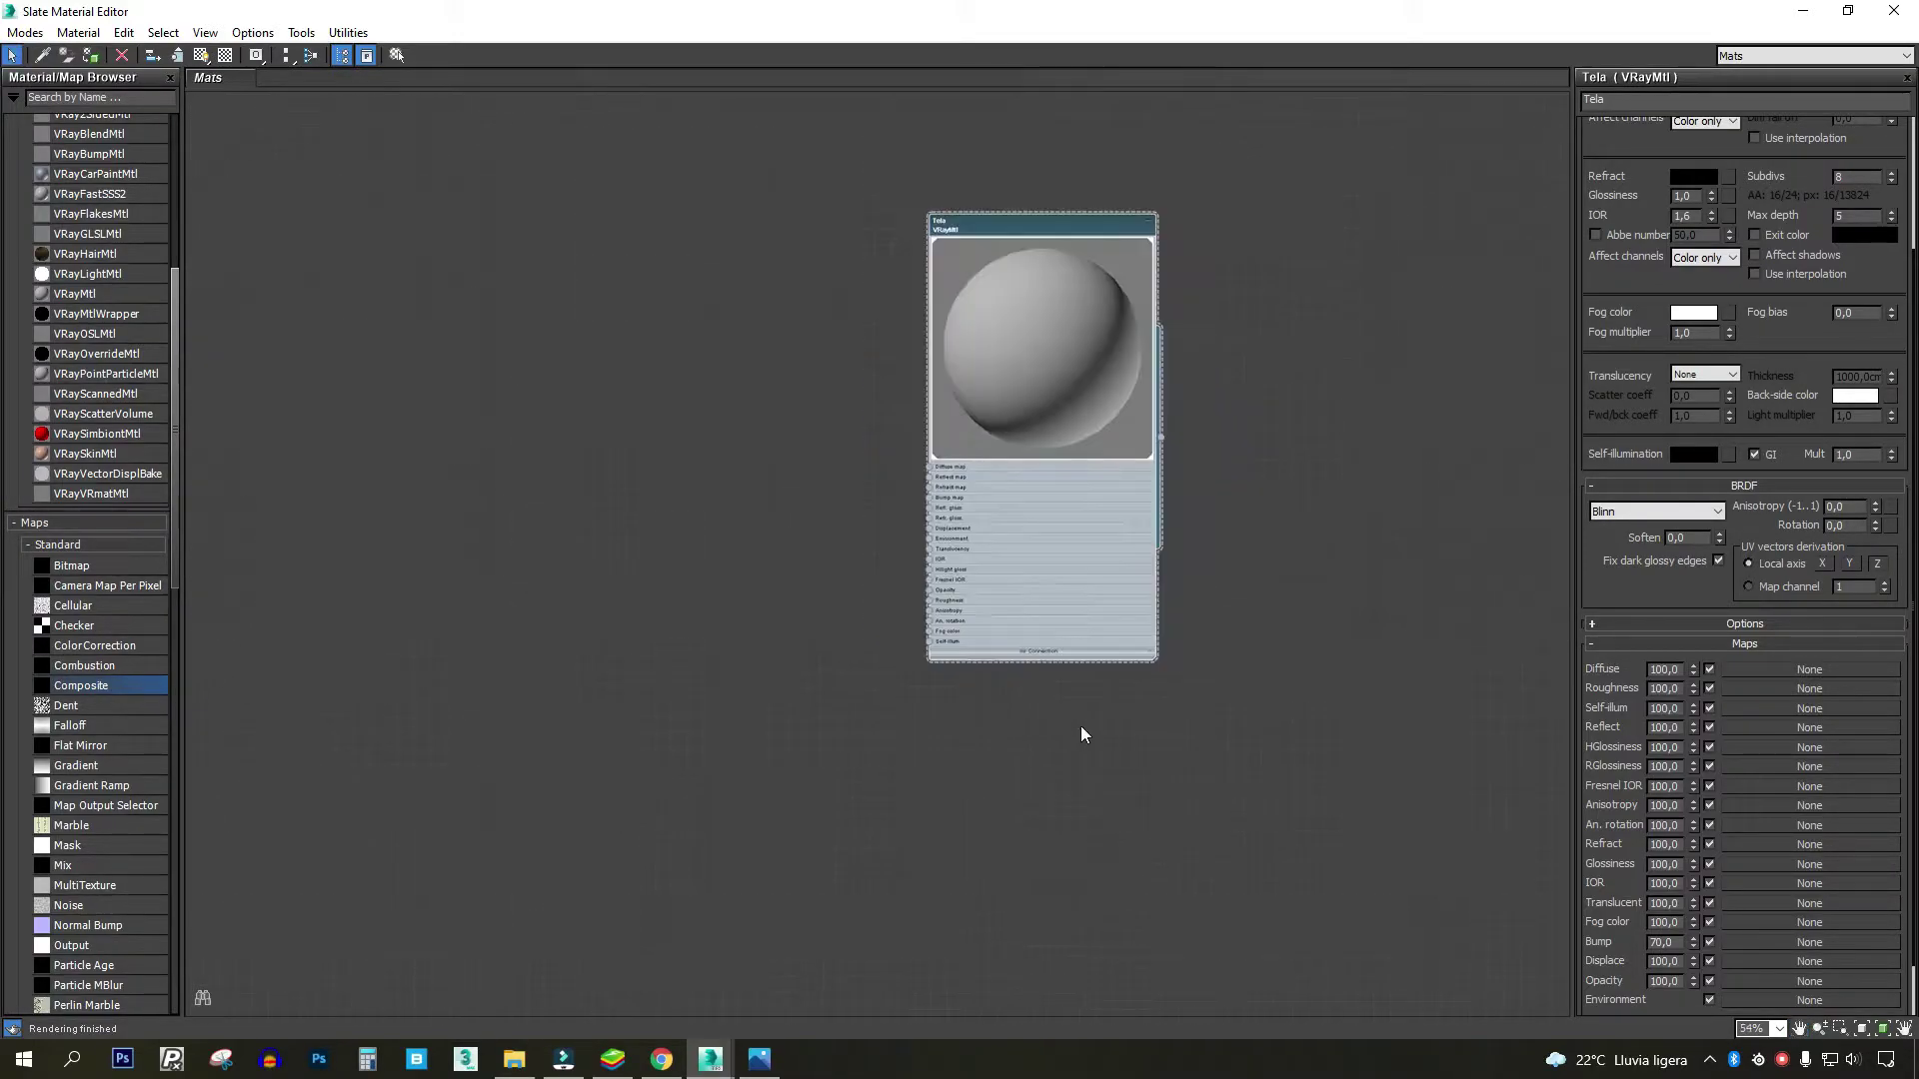
scroll(128, 601, up, 5)
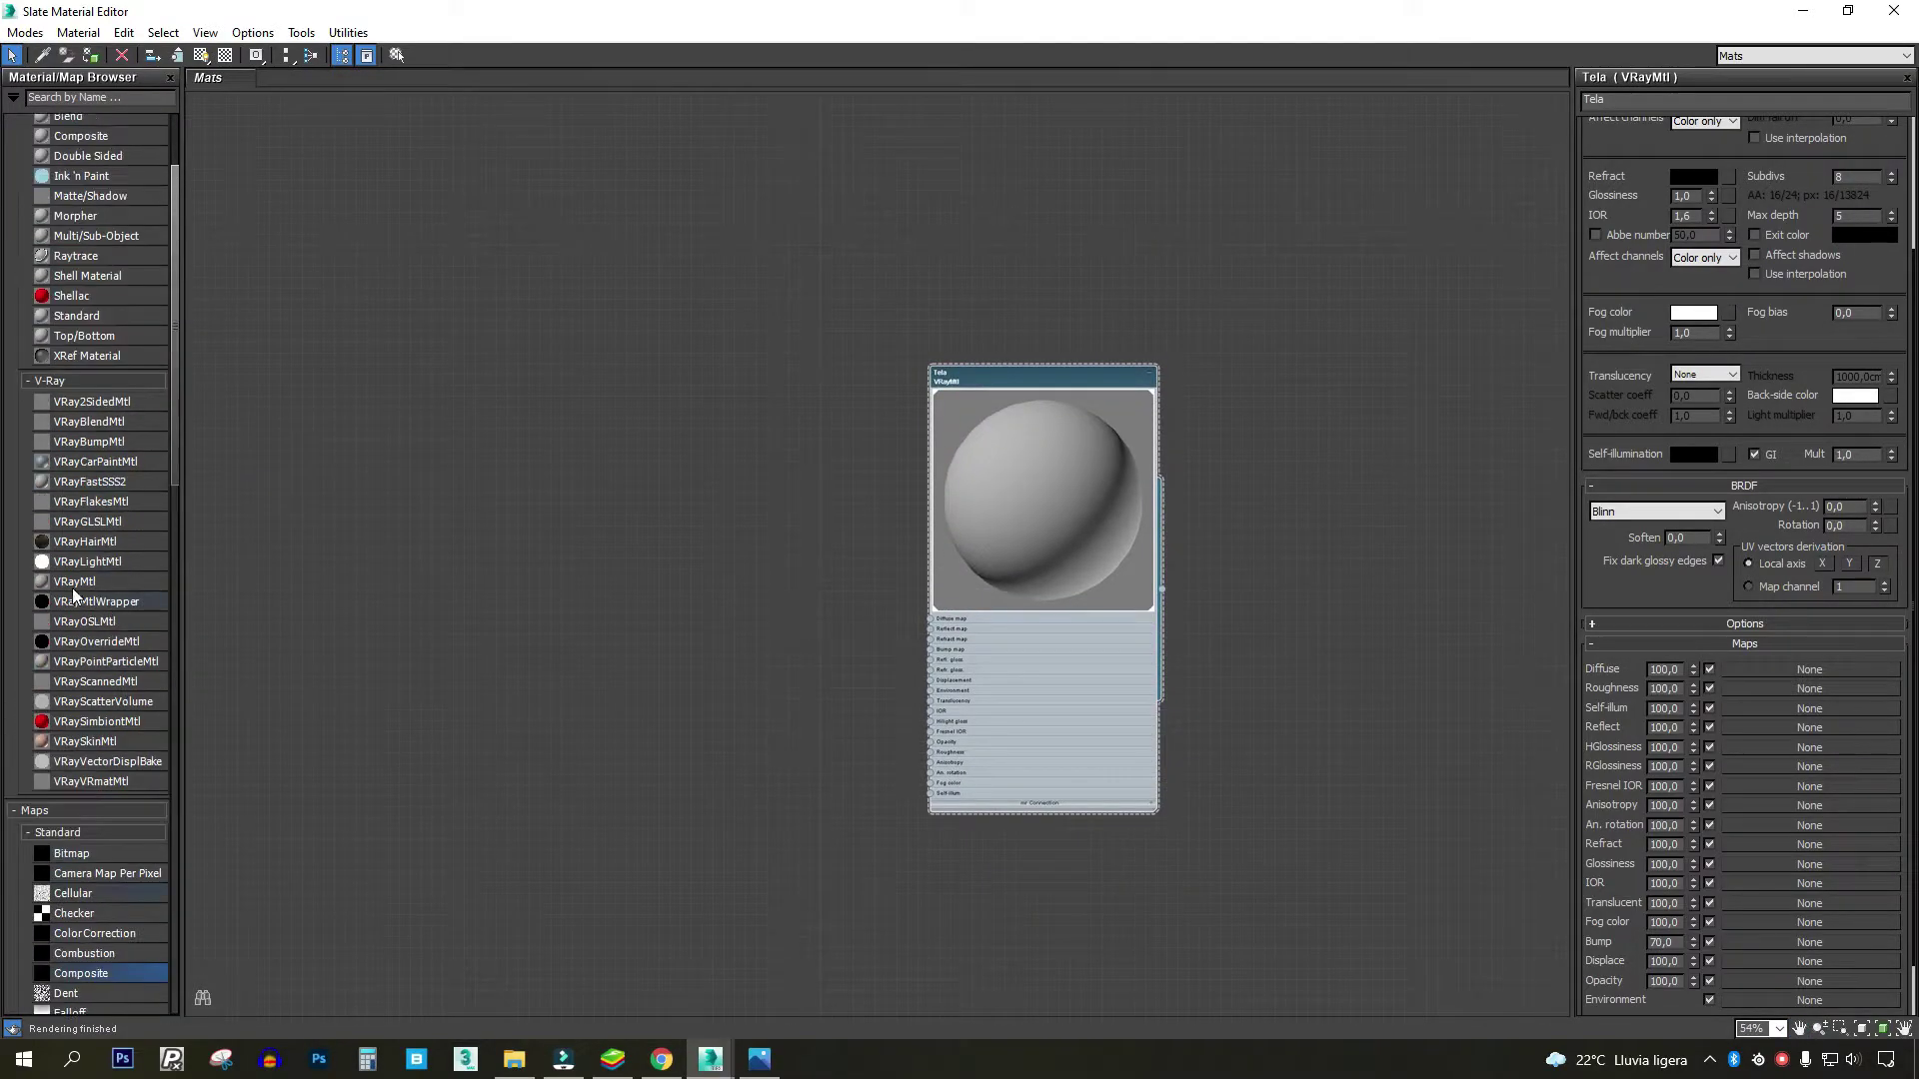
drag(72, 588, 711, 437)
scroll(591, 455, up, 1)
double_click(591, 456)
- Window the editor beside the stool, then find and move the Madera wood node
double_click(866, 10)
drag(1060, 377, 1000, 278)
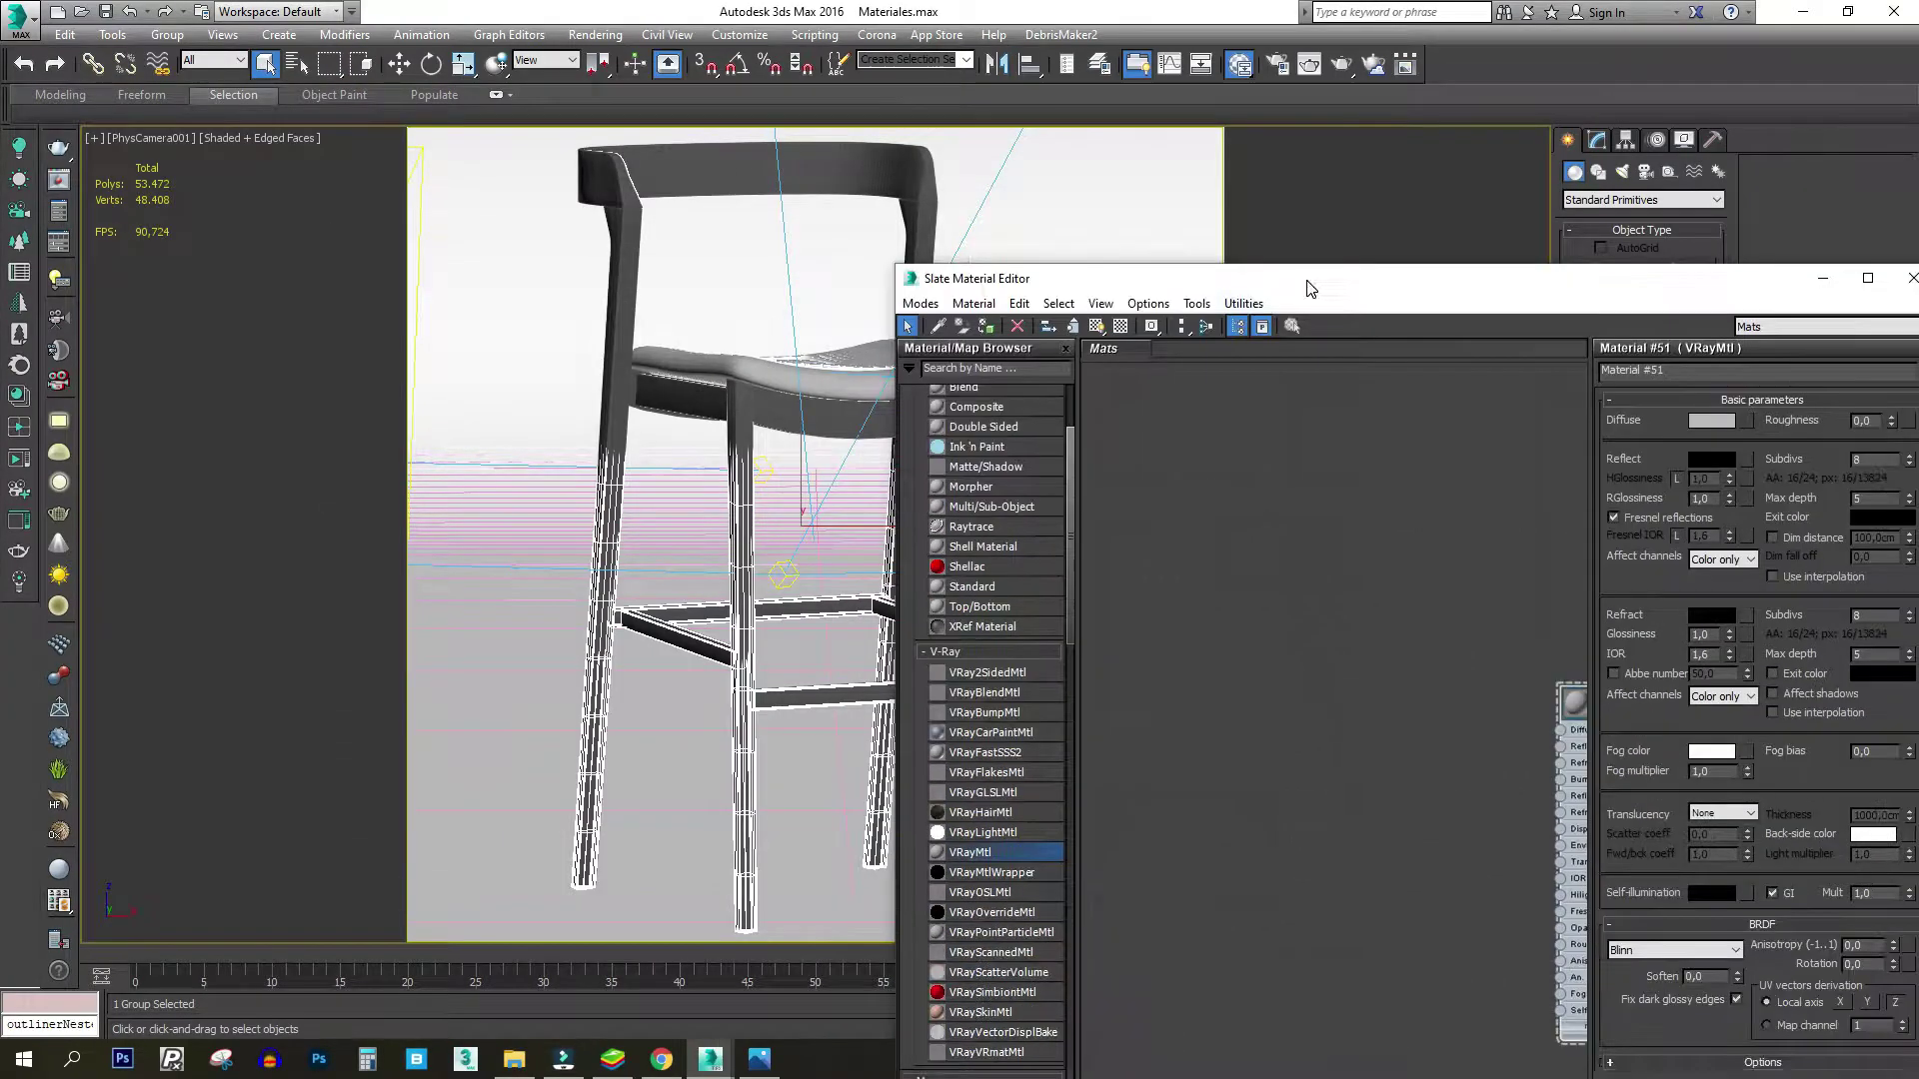
middle_drag(1392, 612, 1417, 704)
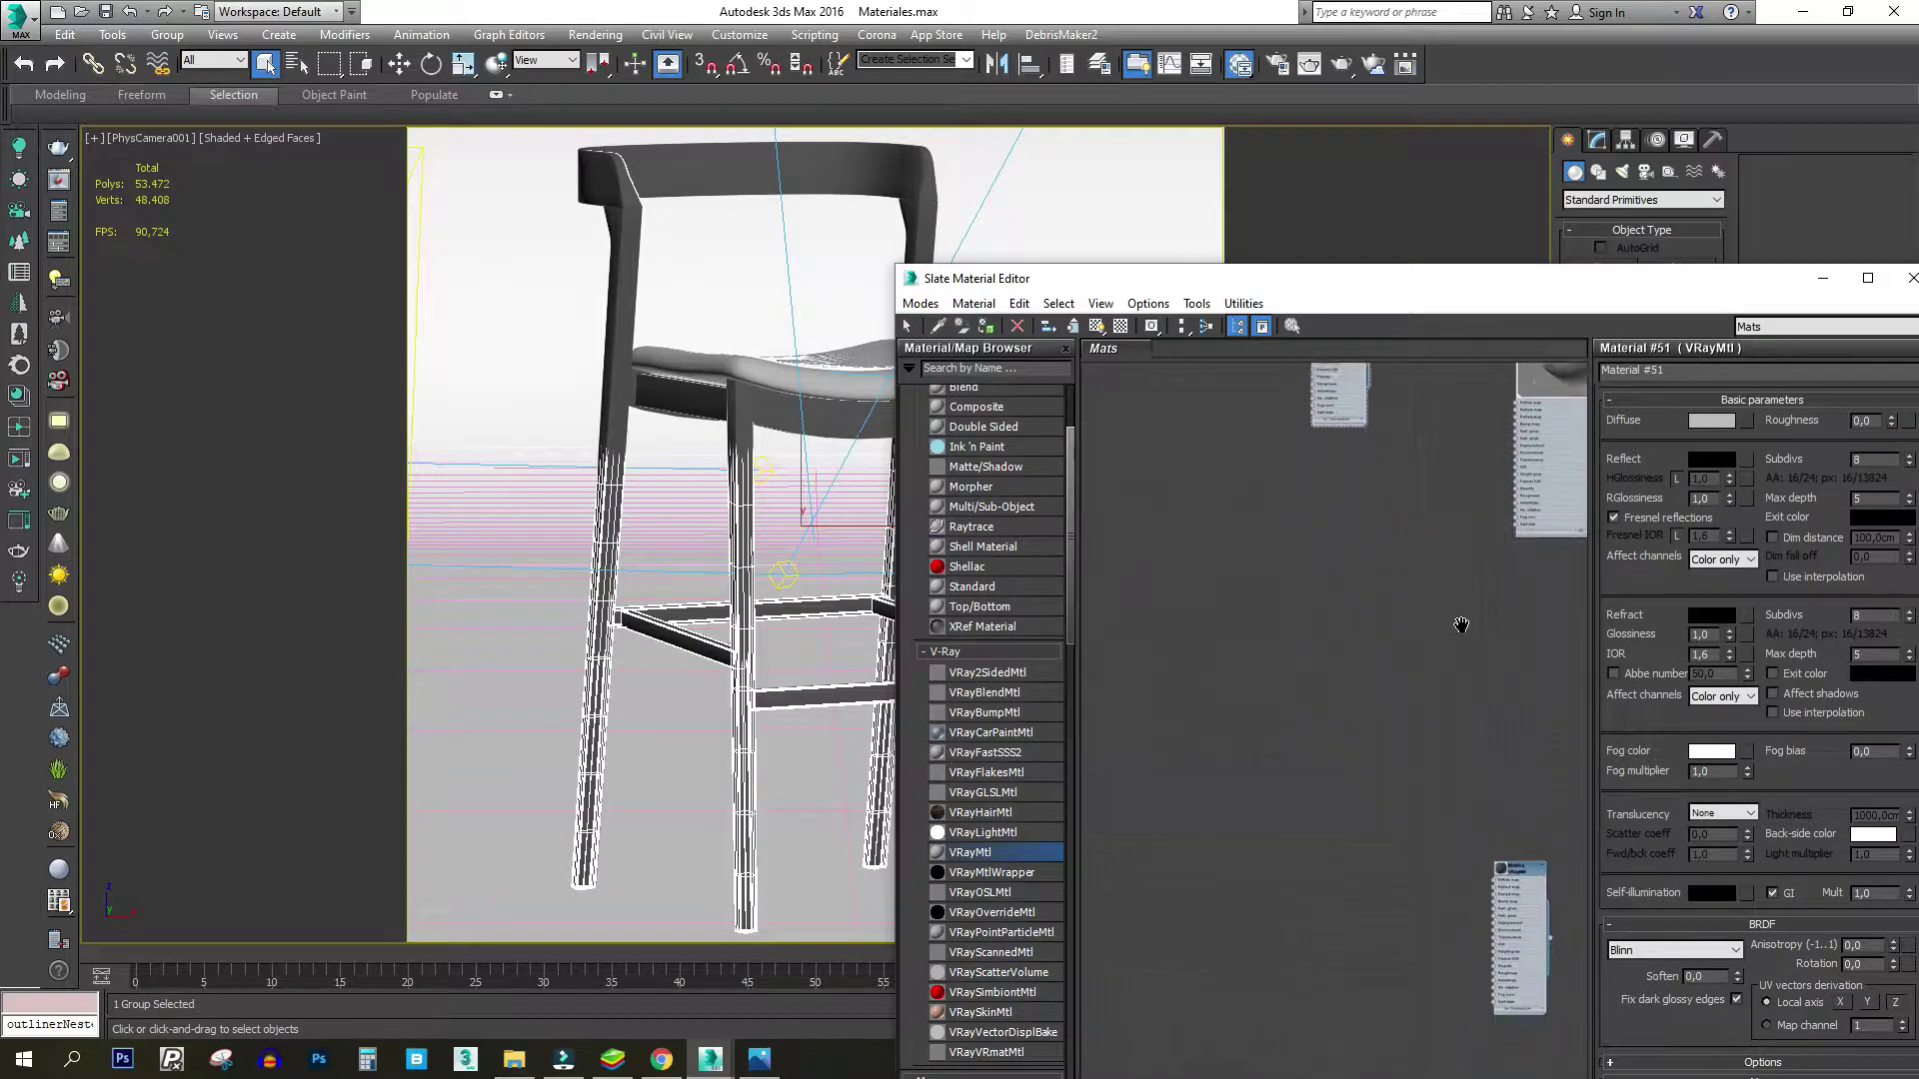
double_click(1417, 704)
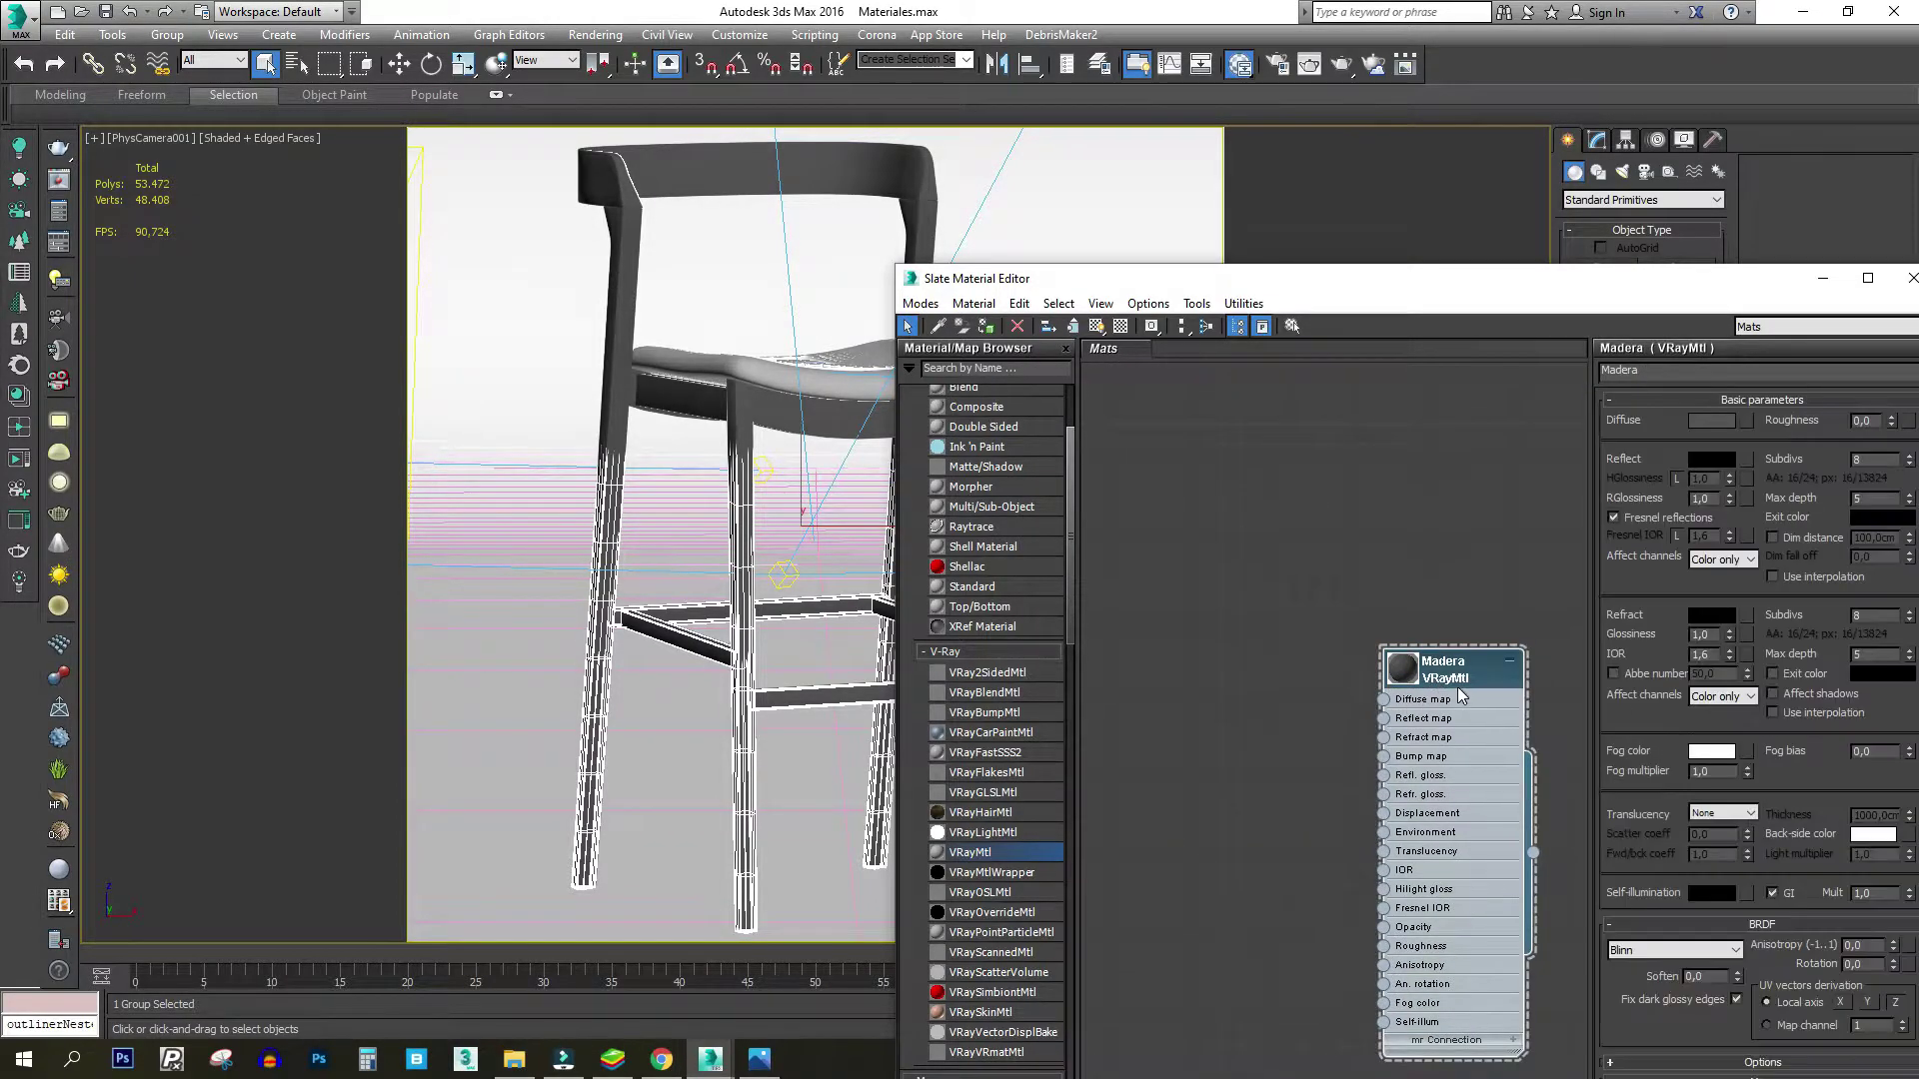
drag(1417, 704, 1483, 928)
mouse_move(1483, 928)
middle_down()
mouse_move(1143, 571)
mouse_move(1477, 392)
middle_up()
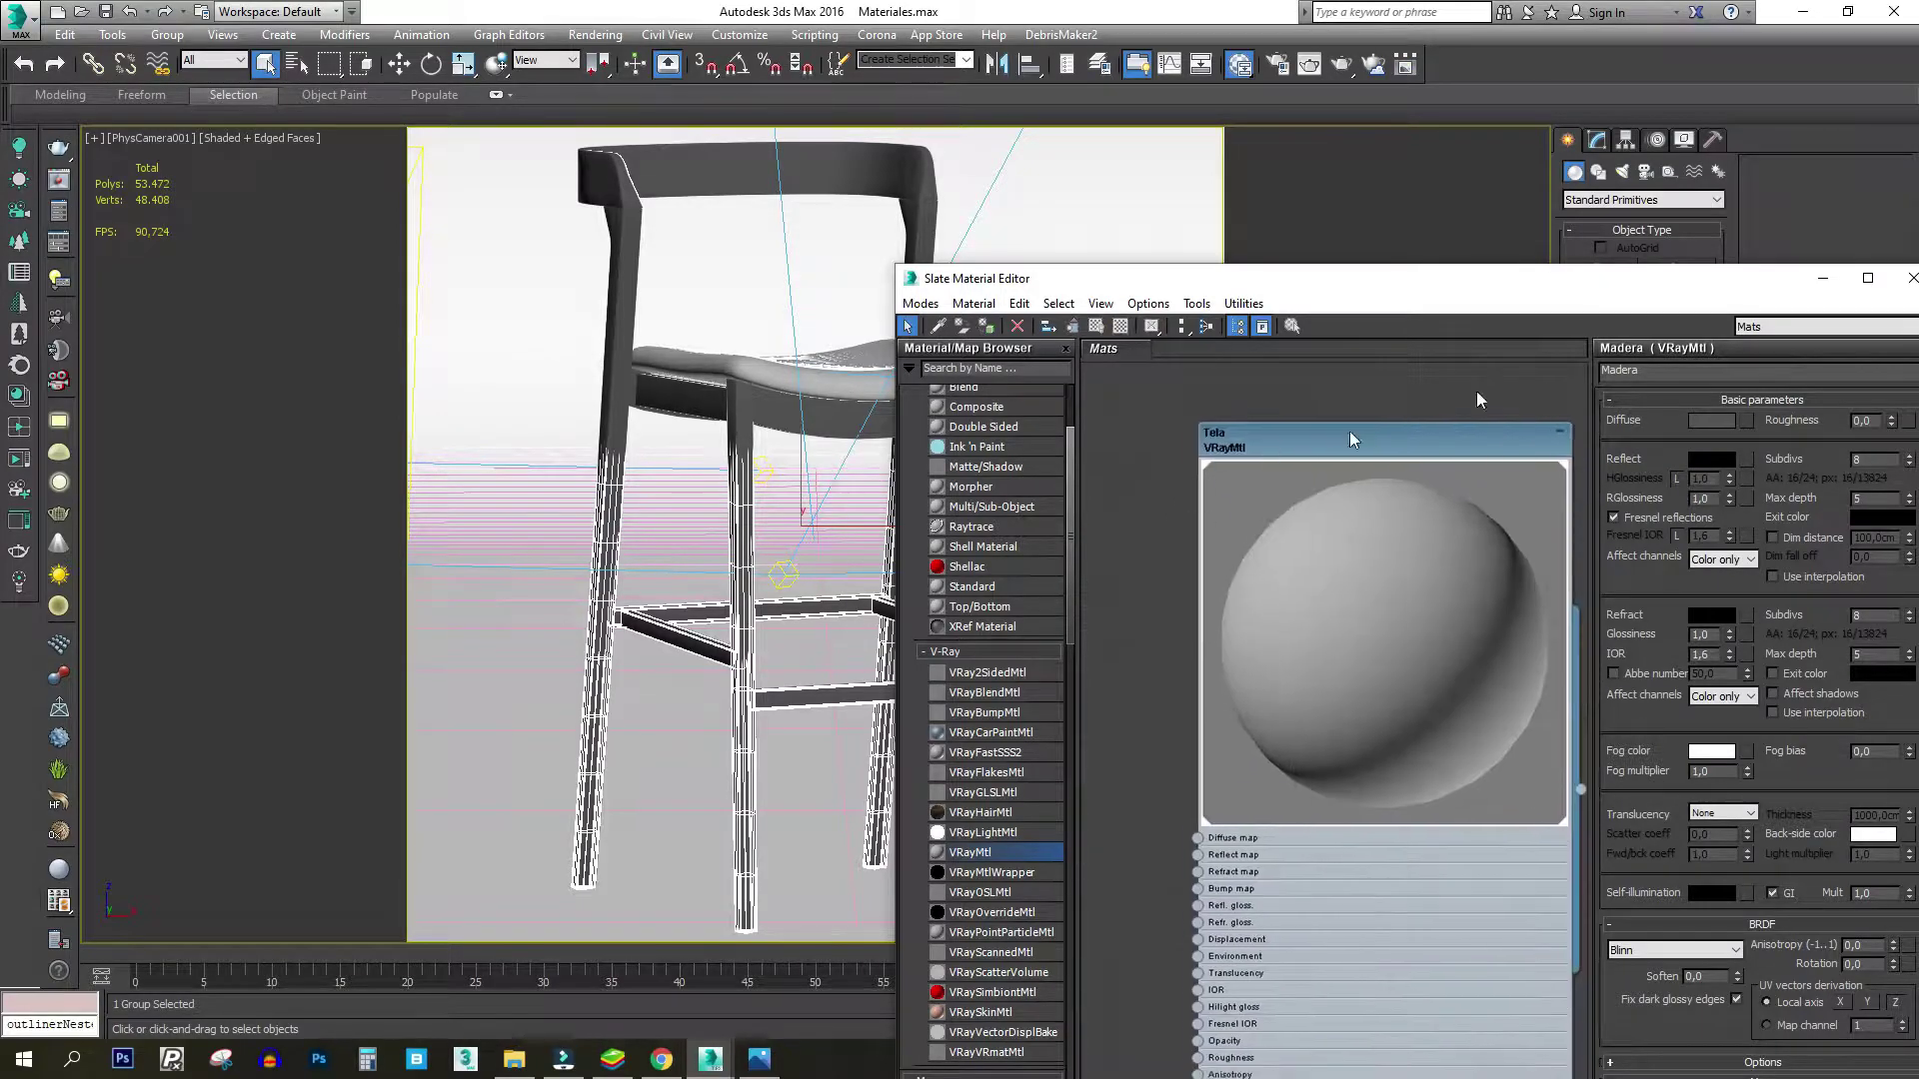
- Select Tela and enable Show Shaded Material in Viewport
click(1868, 277)
middle_drag(663, 330, 923, 257)
scroll(924, 257, up, 3)
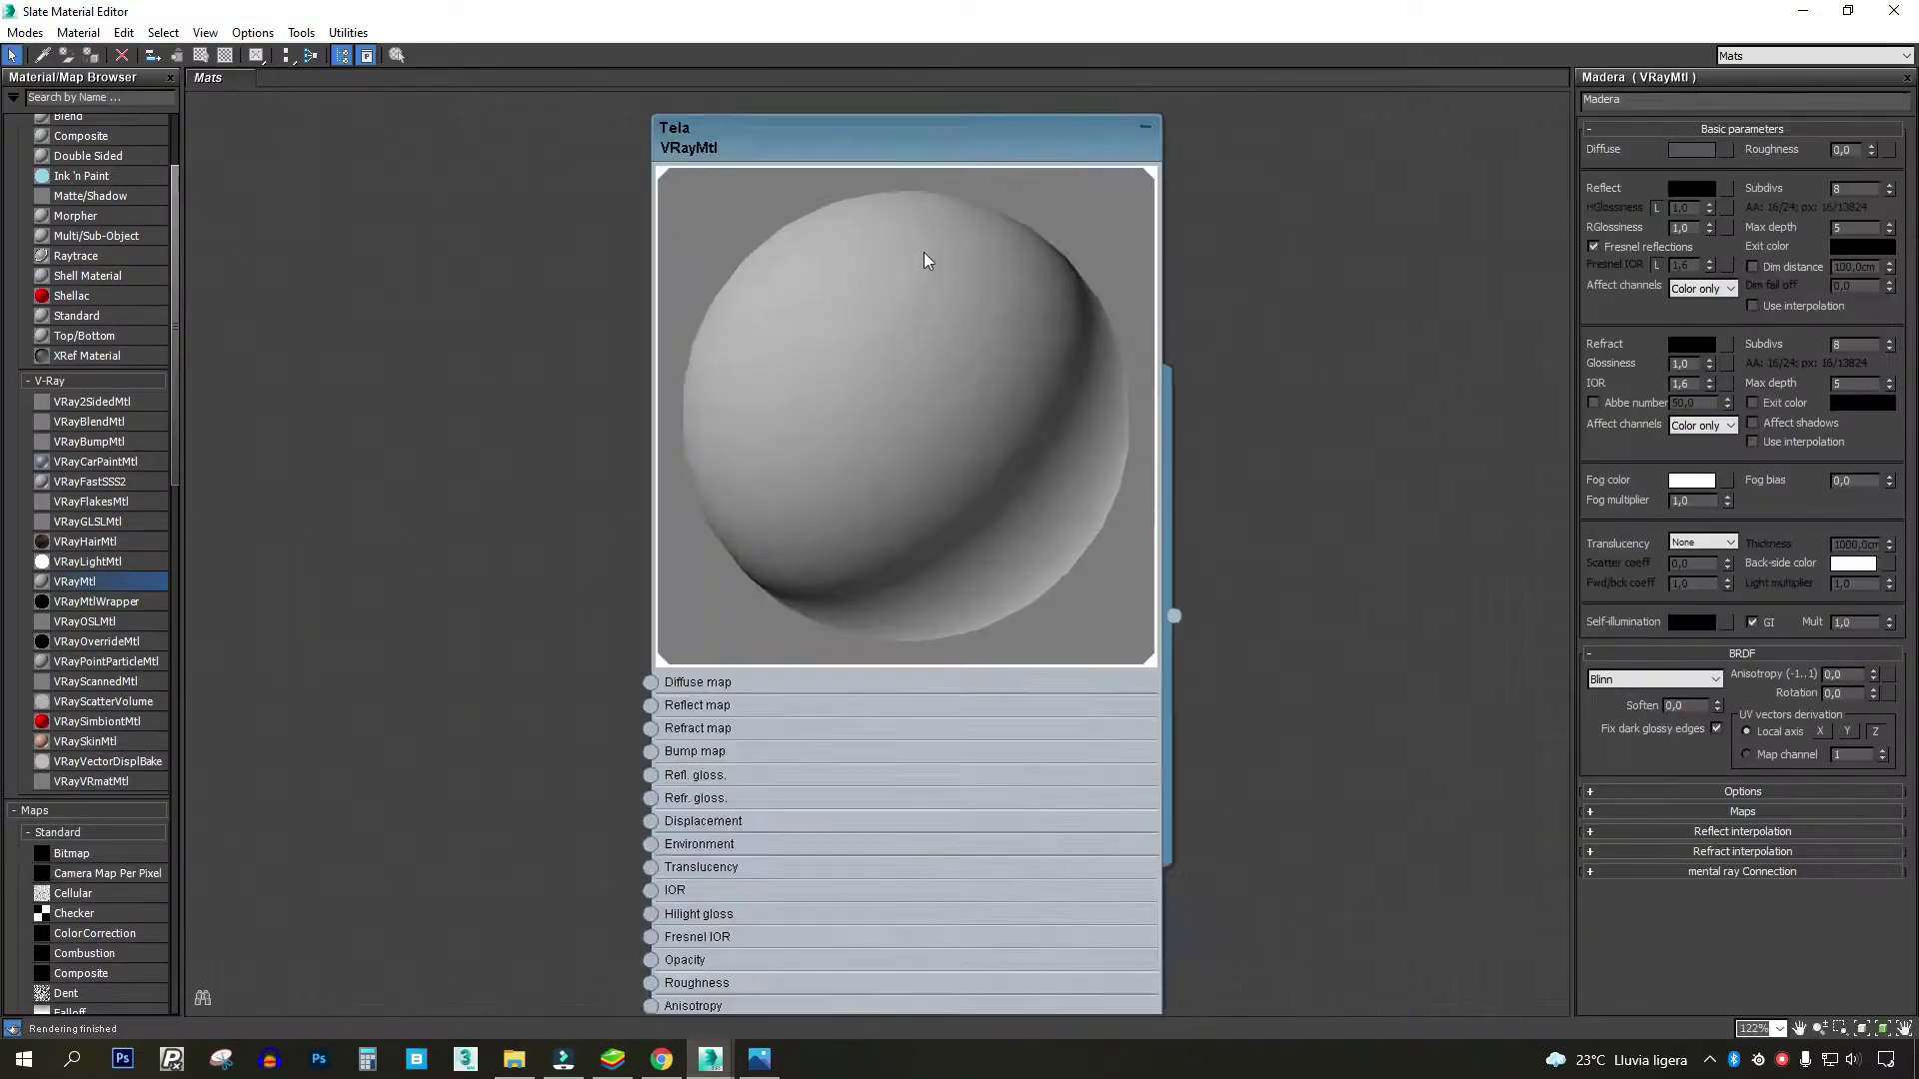
click(971, 129)
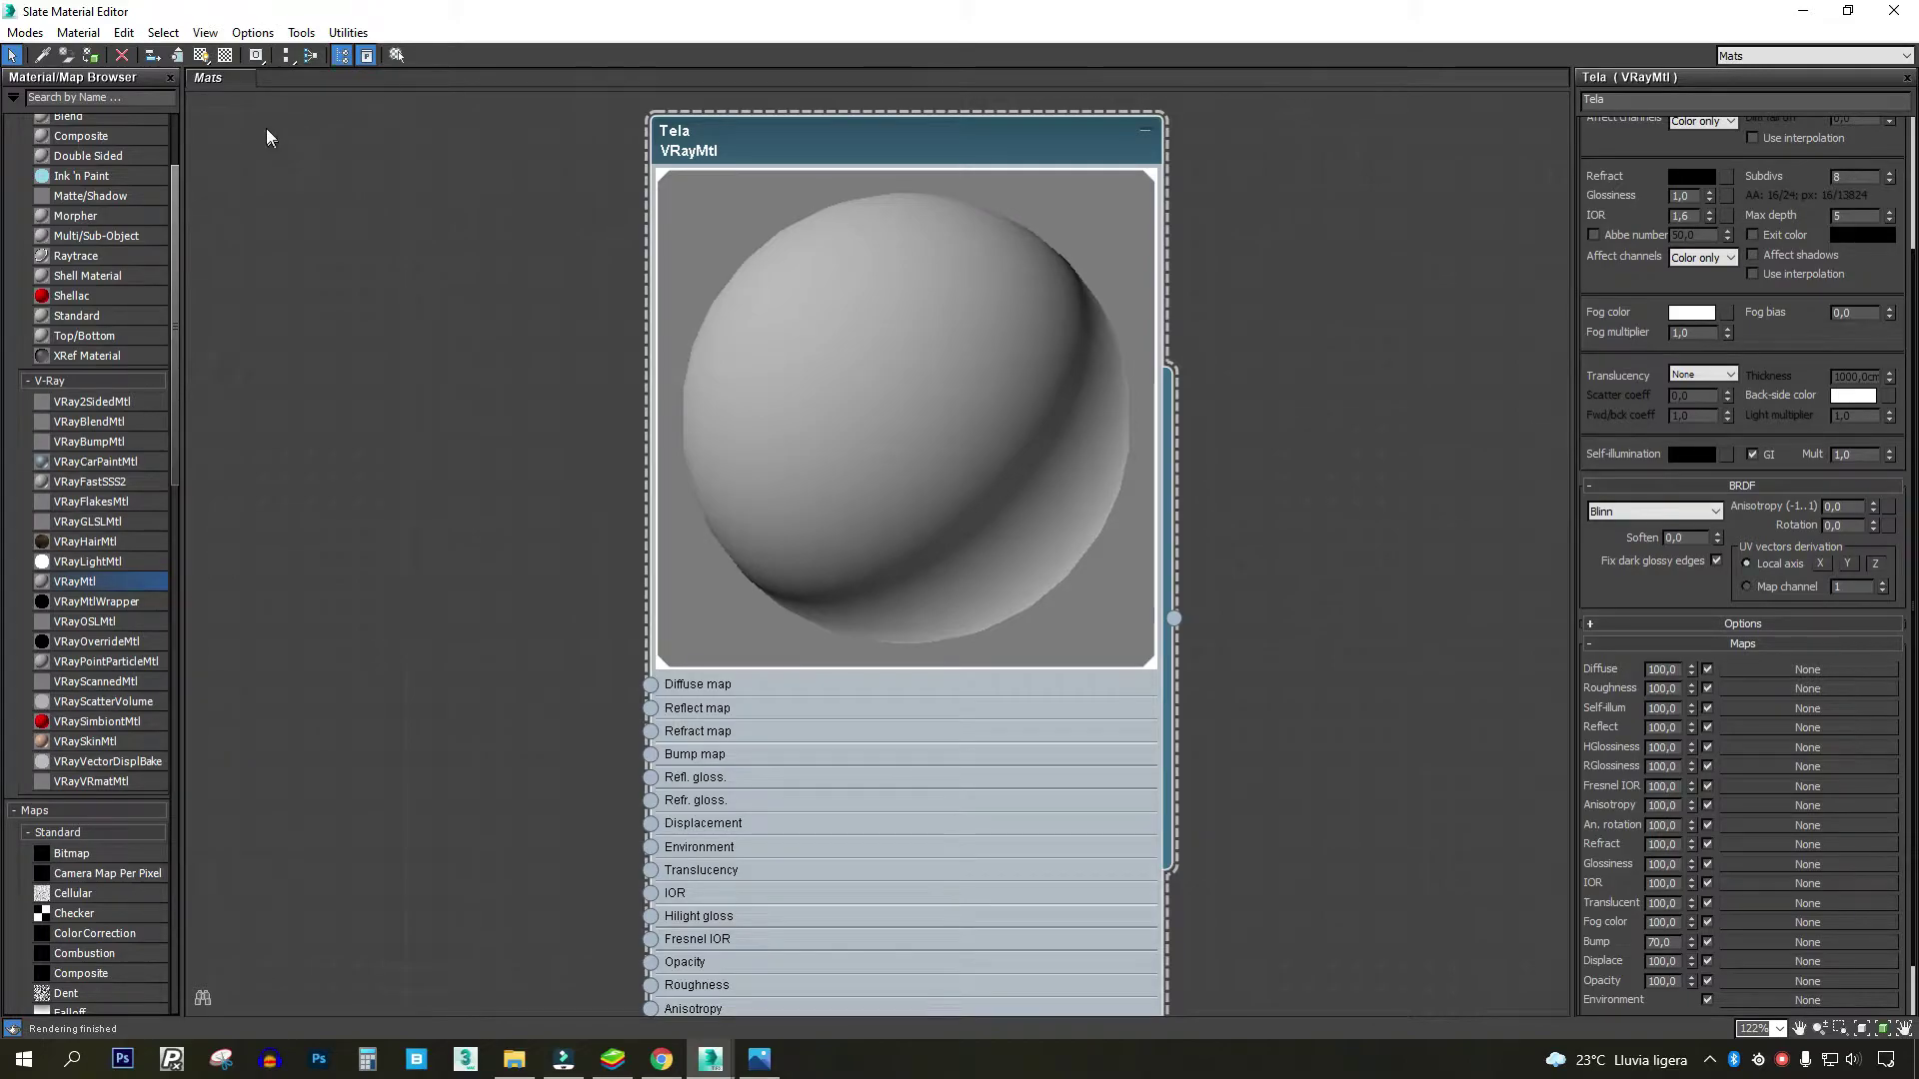
click(204, 62)
- Inspect Tela's checkered preview sphere and map slots, then switch to the Fabric folder
double_click(550, 10)
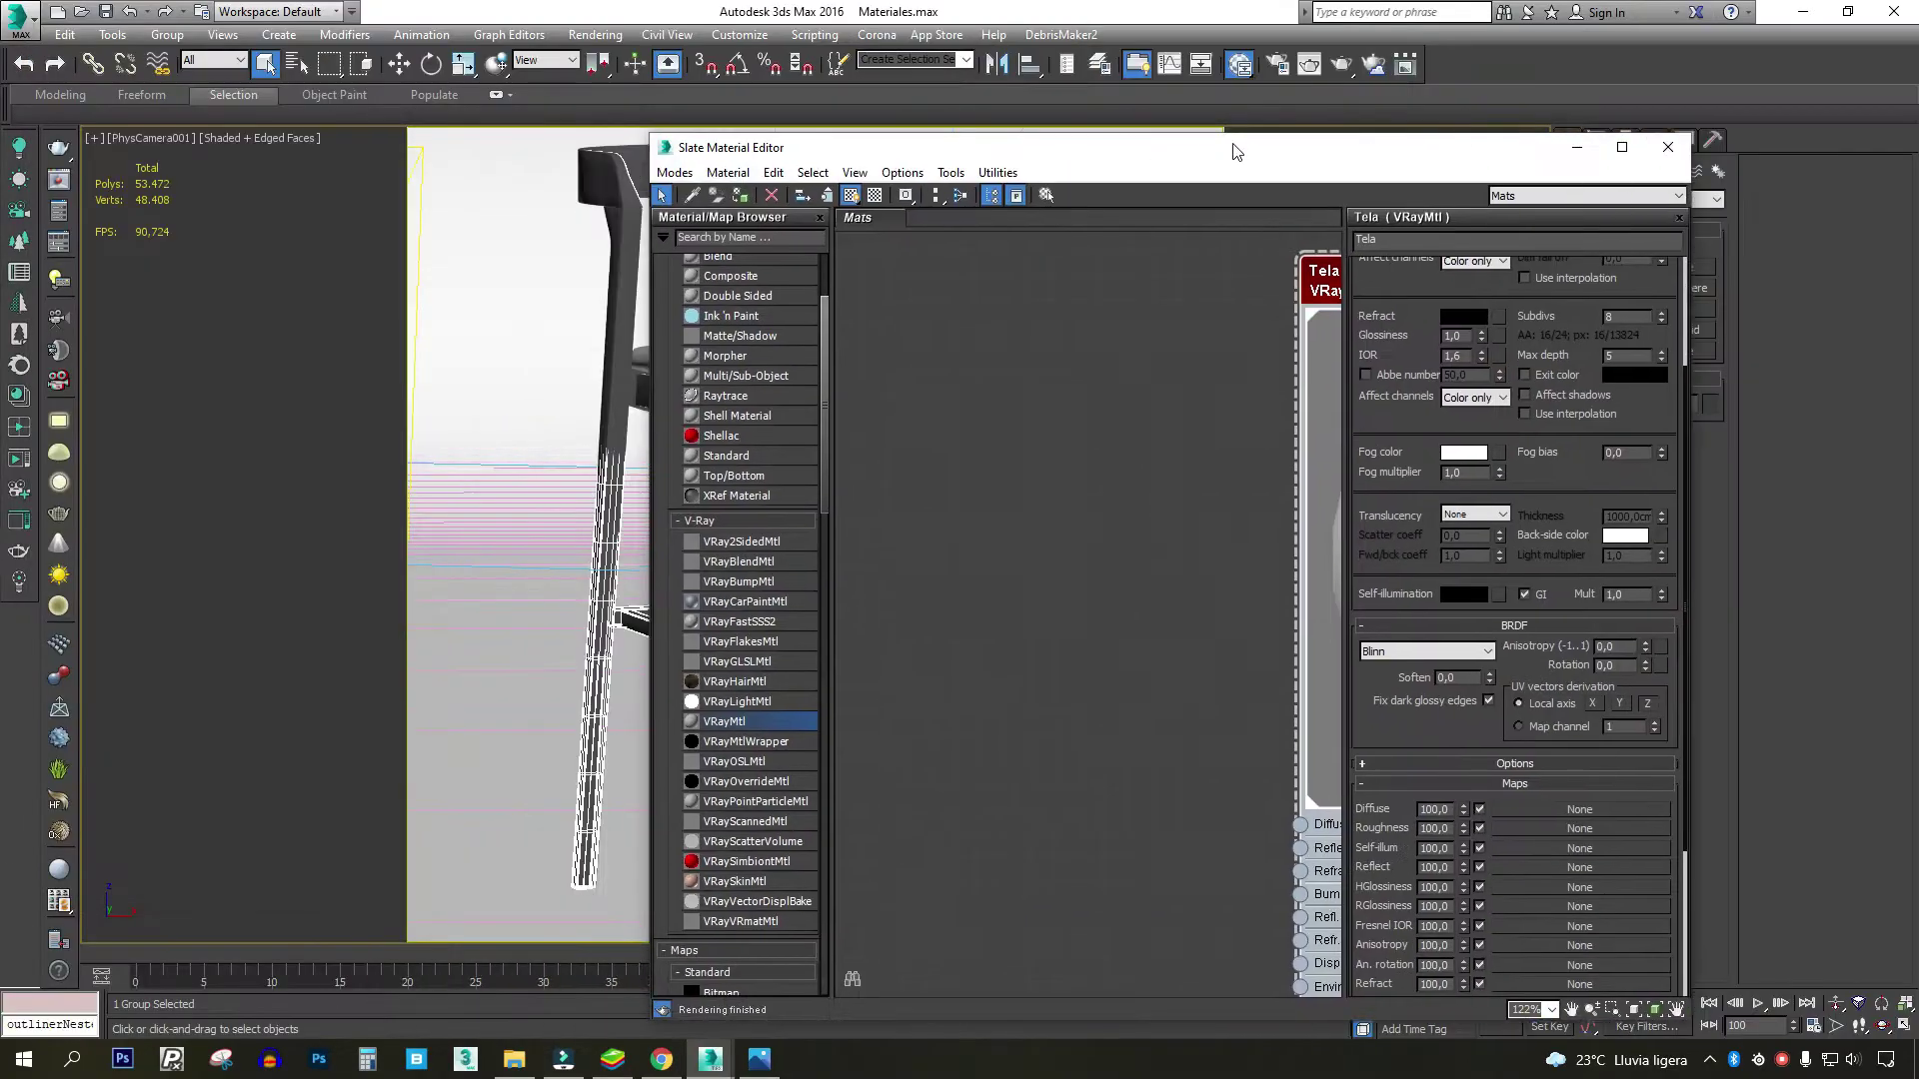
mouse_move(1041, 141)
mouse_down()
mouse_move(1206, 163)
mouse_move(1354, 150)
mouse_up()
middle_drag(1599, 424, 1413, 369)
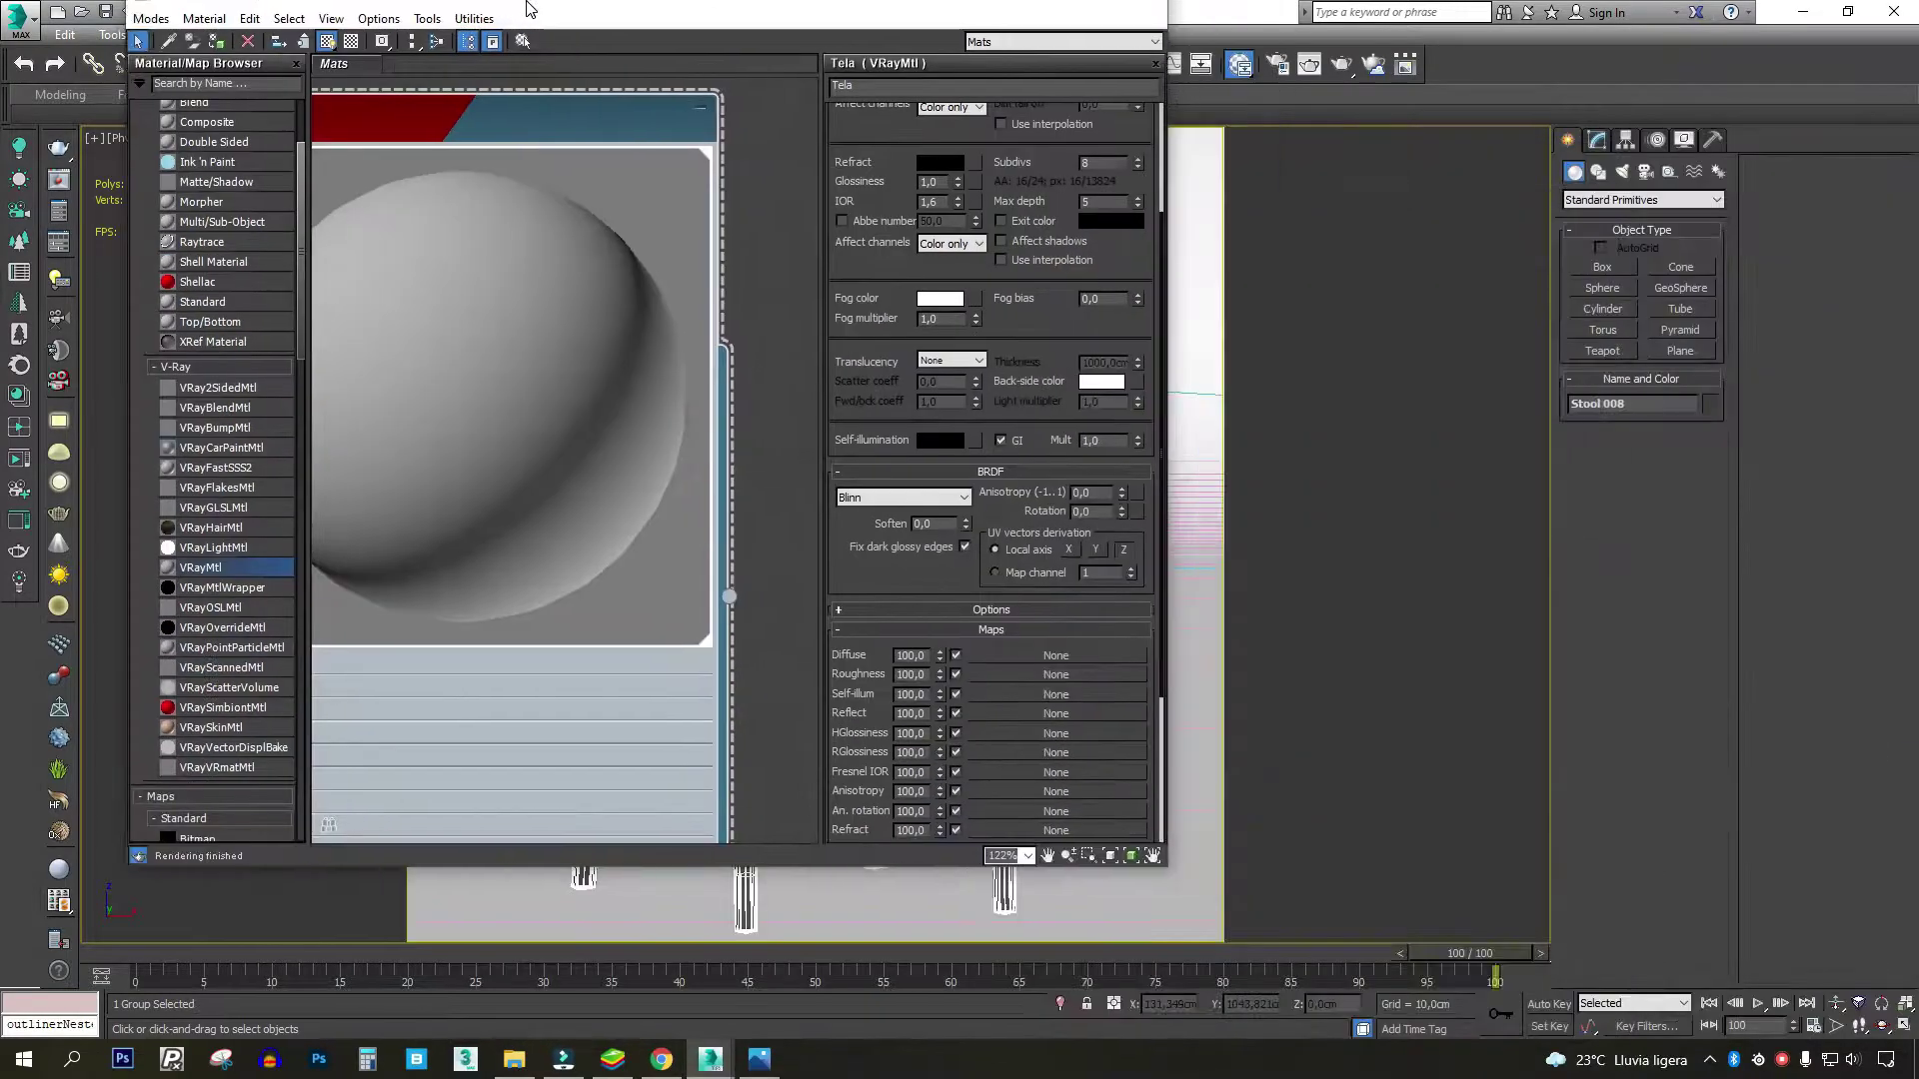
drag(1408, 171, 760, 3)
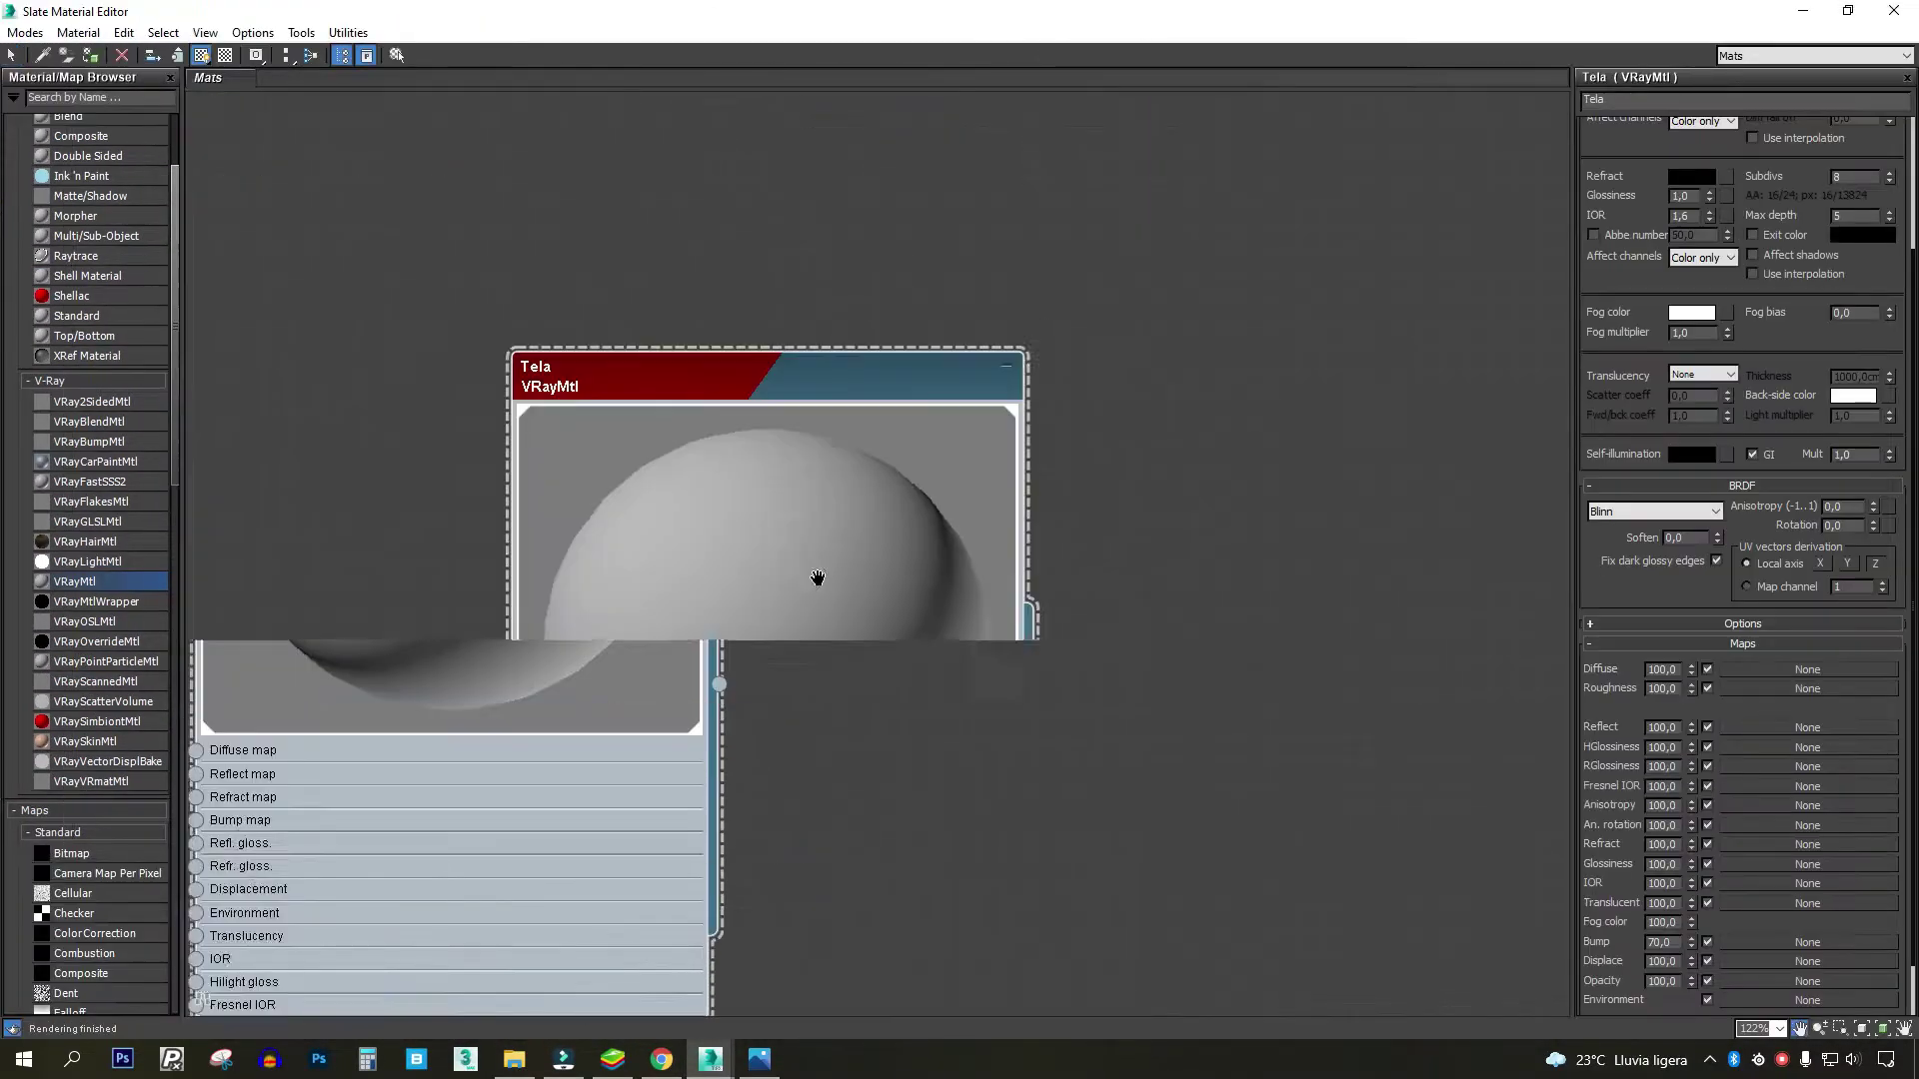
middle_drag(928, 650, 980, 392)
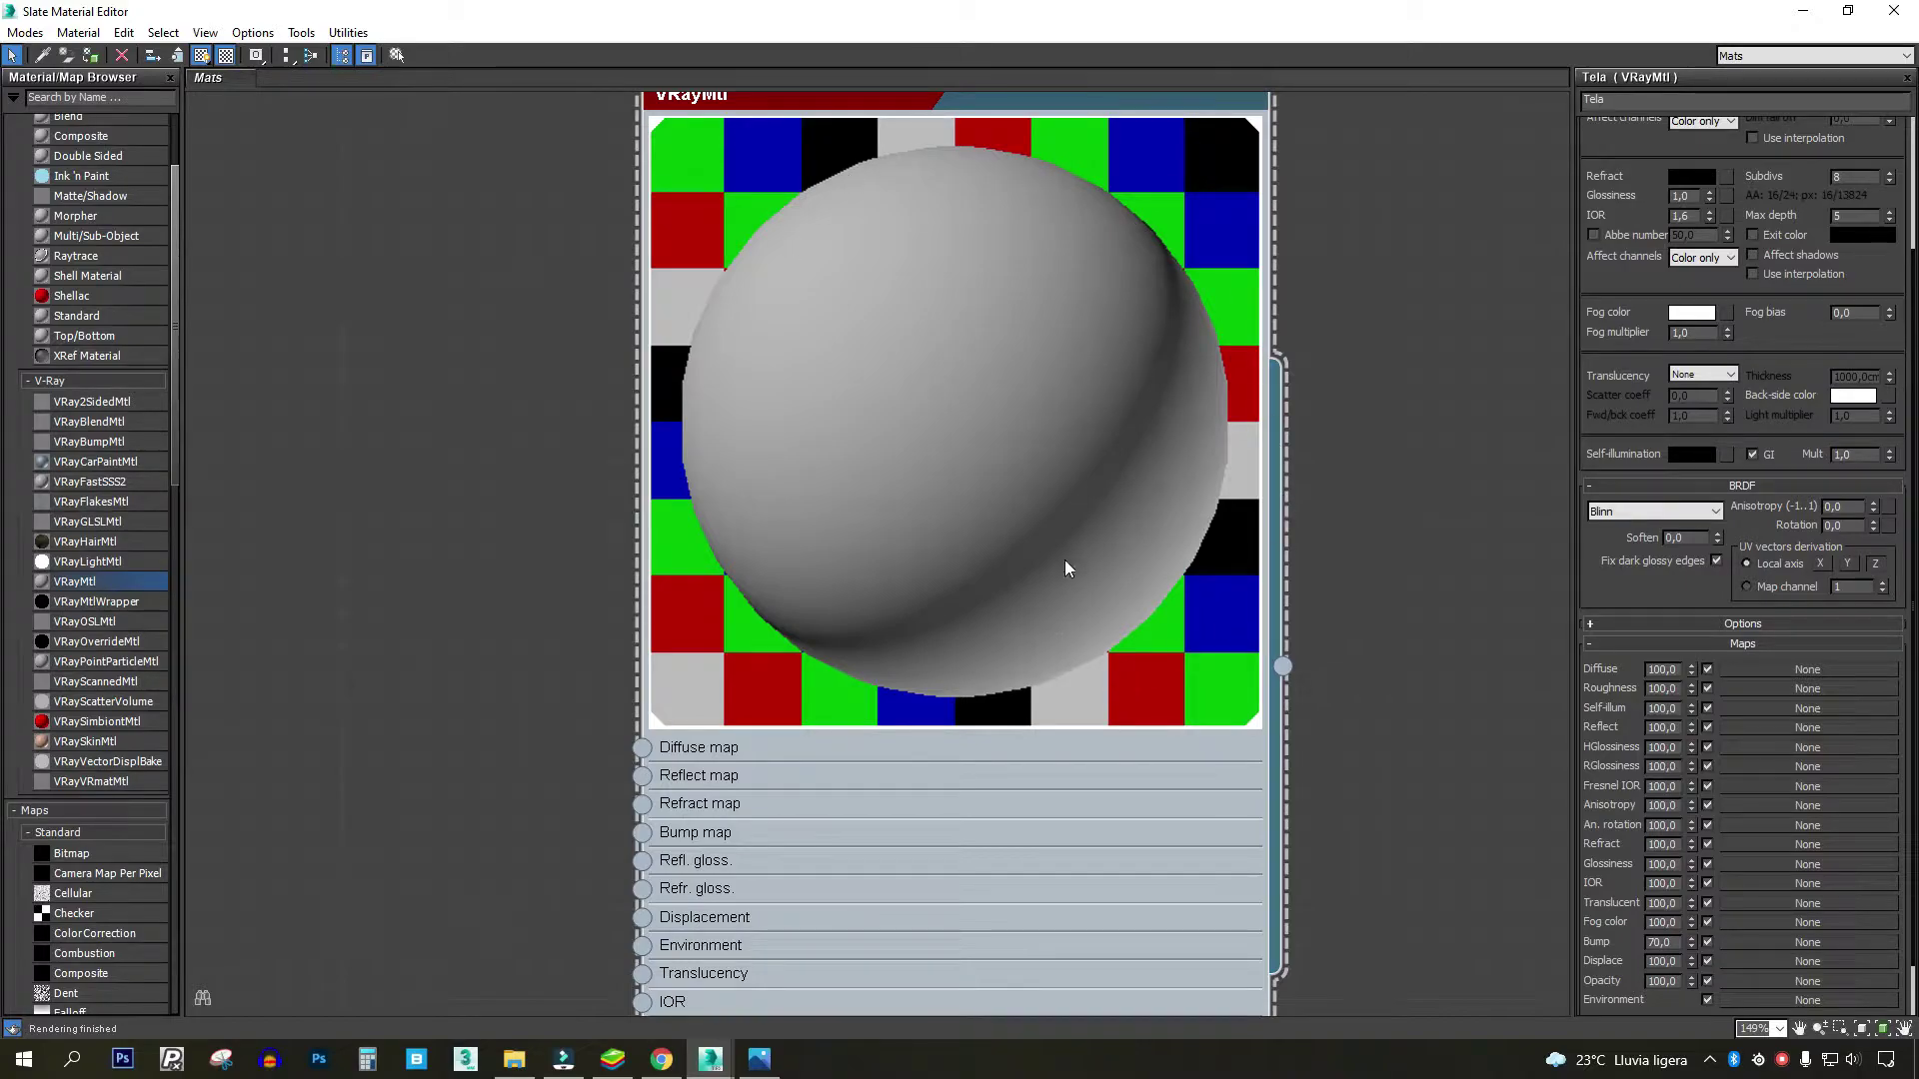
key(alt+Tab)
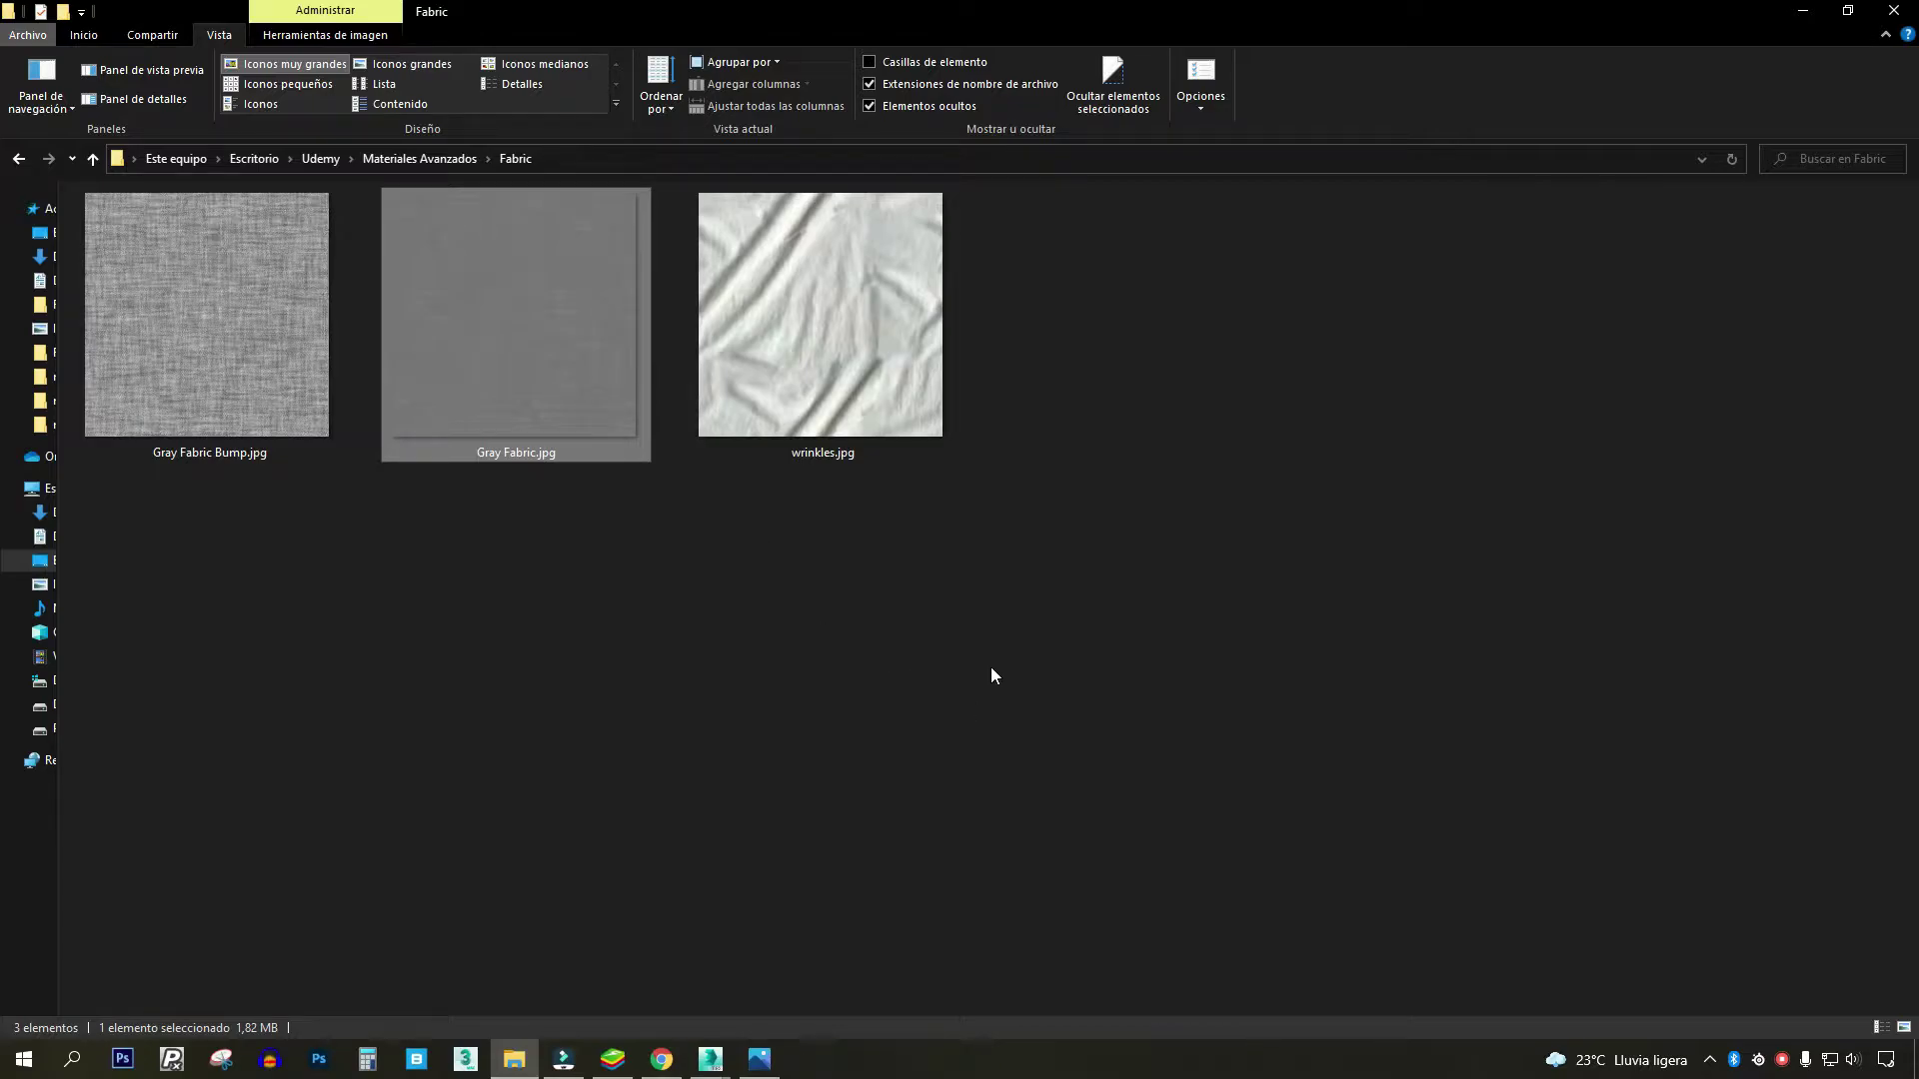
- View and zoom into the Gray Fabric.jpg texture, then close it
double_click(532, 351)
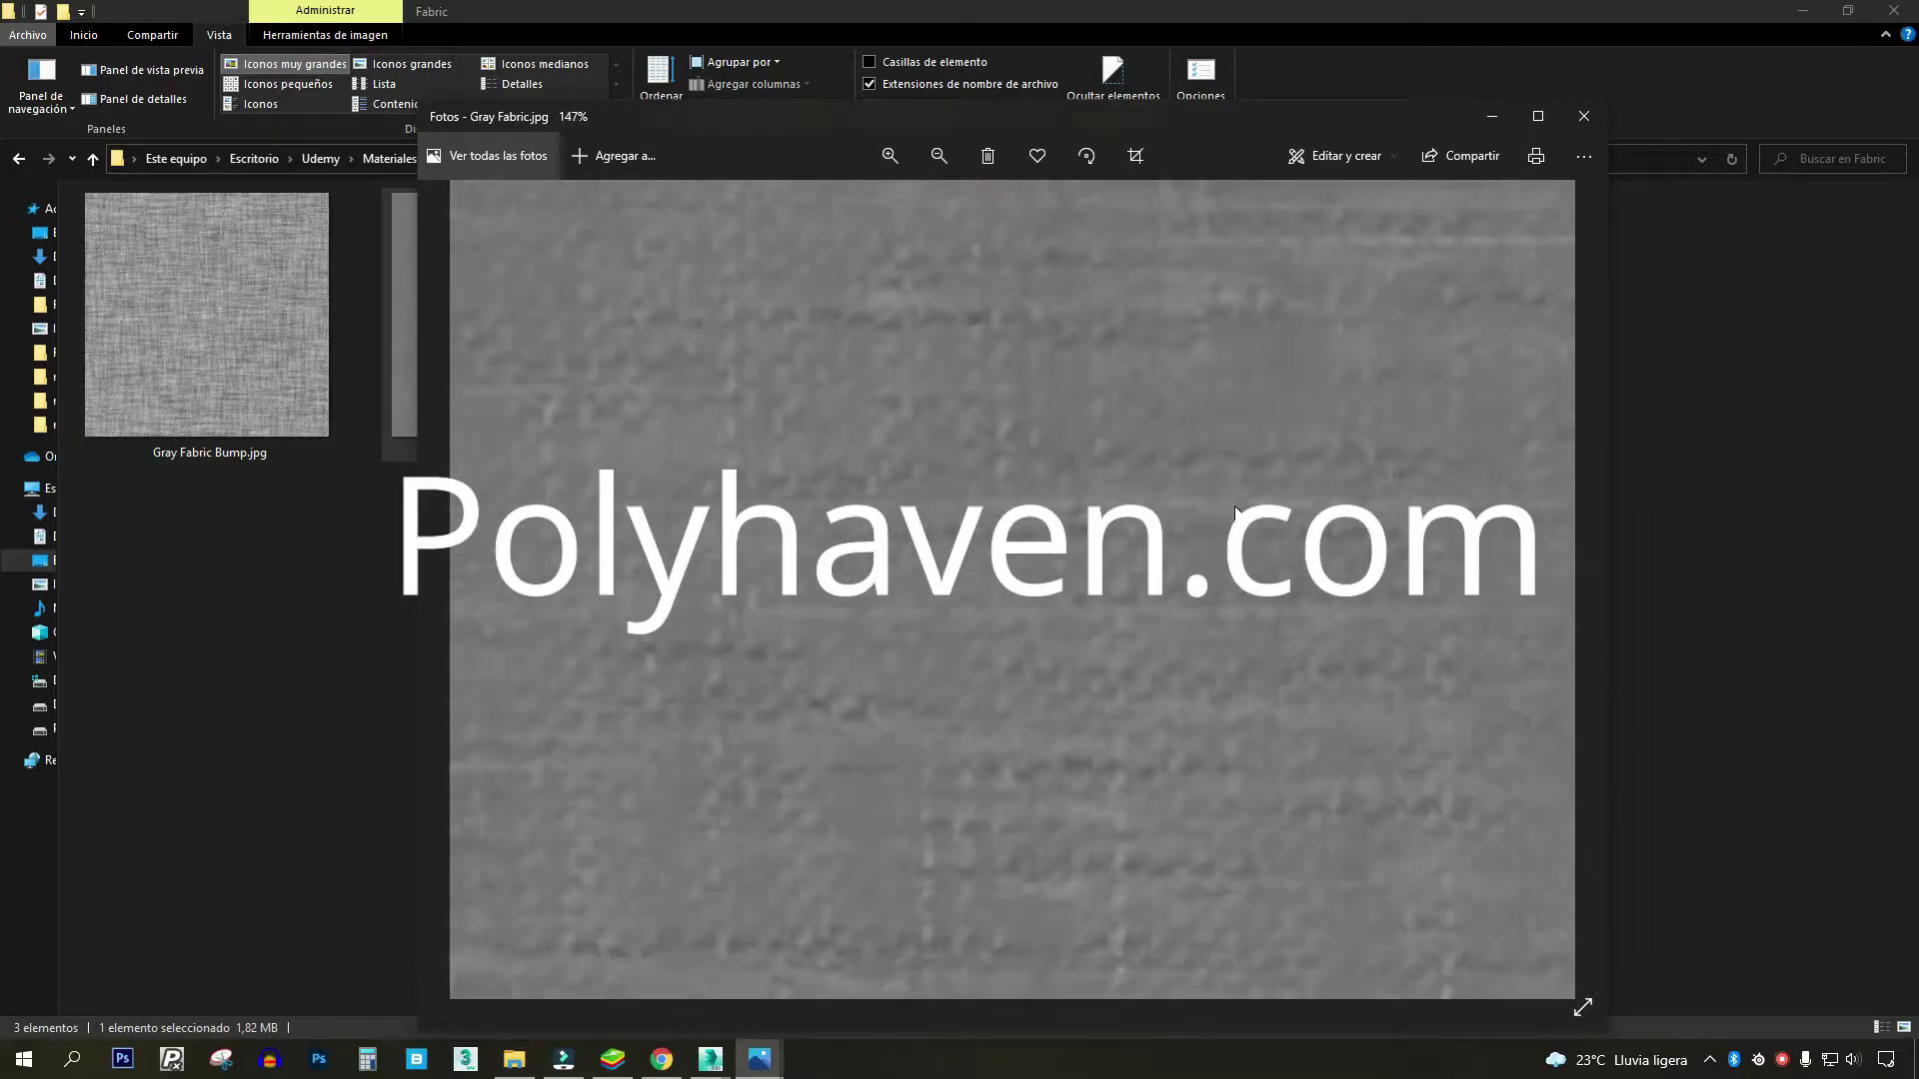
scroll(1142, 369, up, 5)
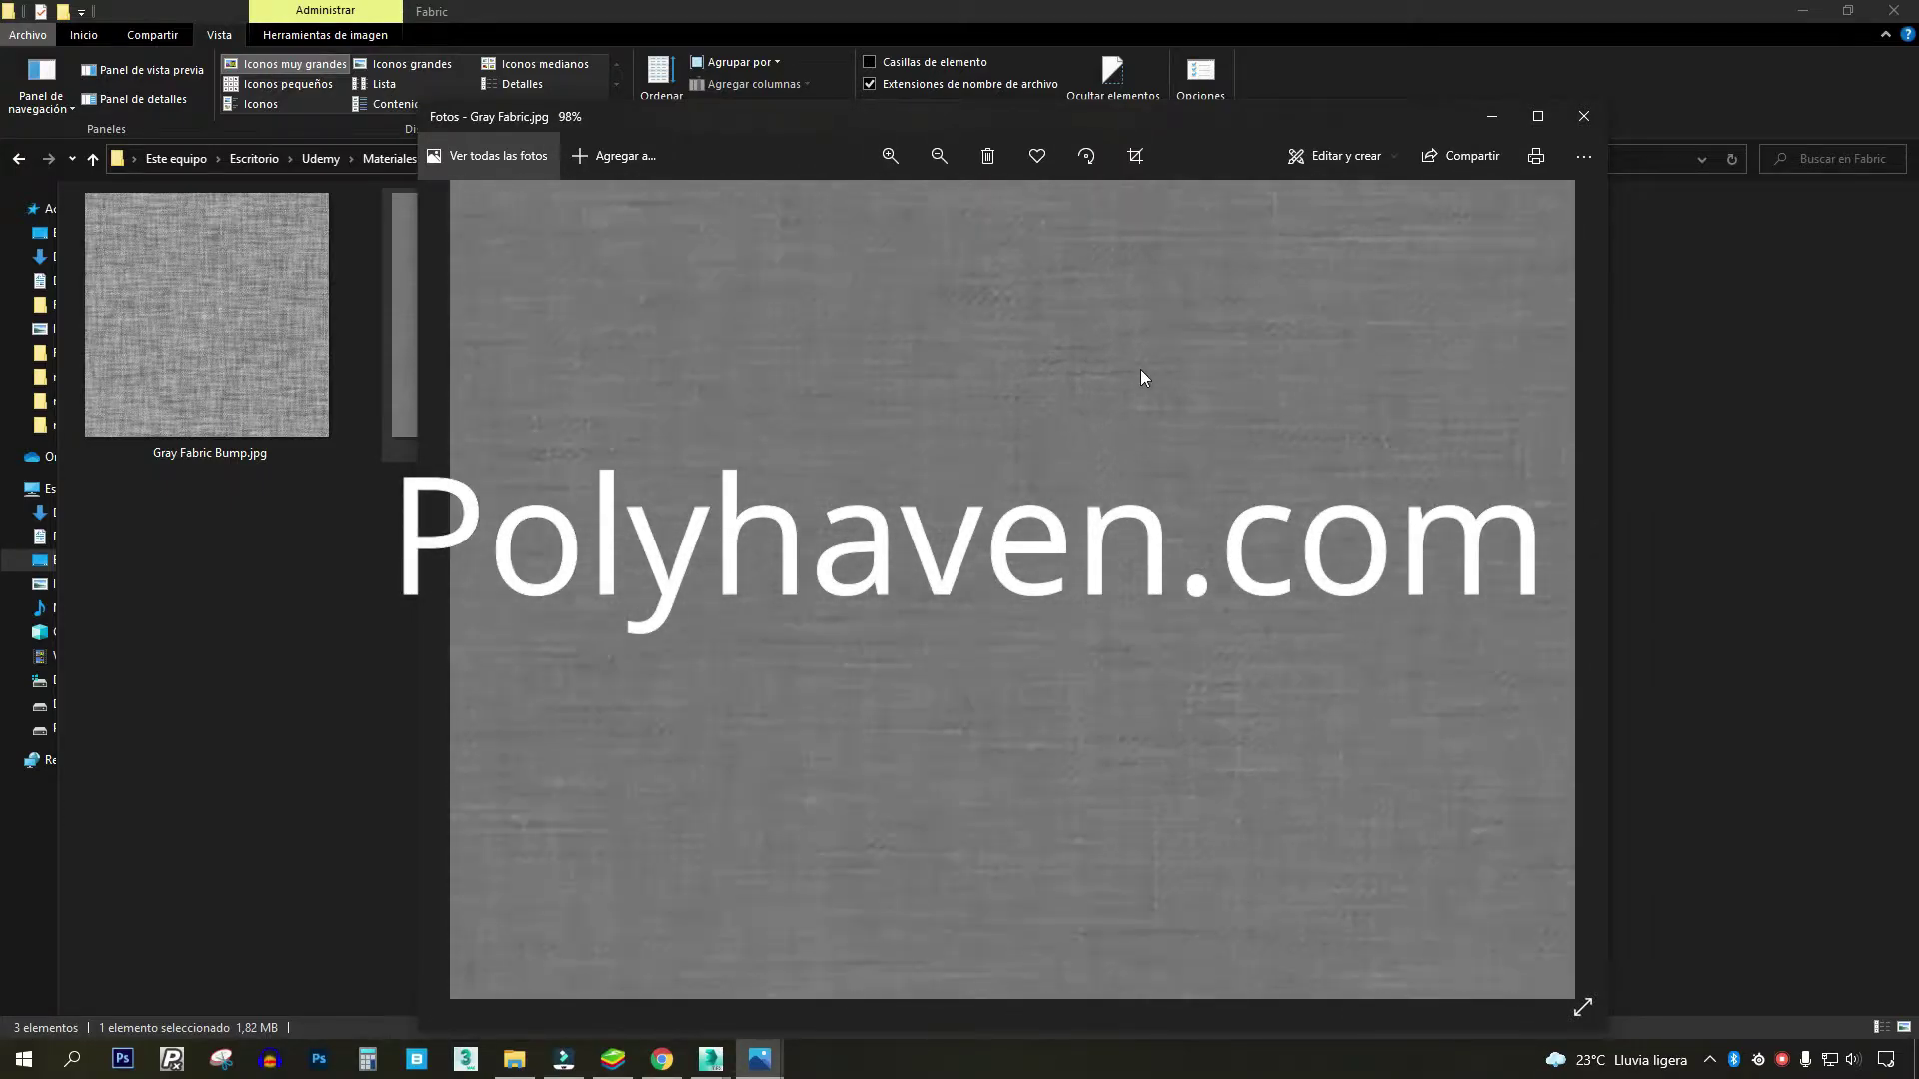
scroll(1225, 679, down, 5)
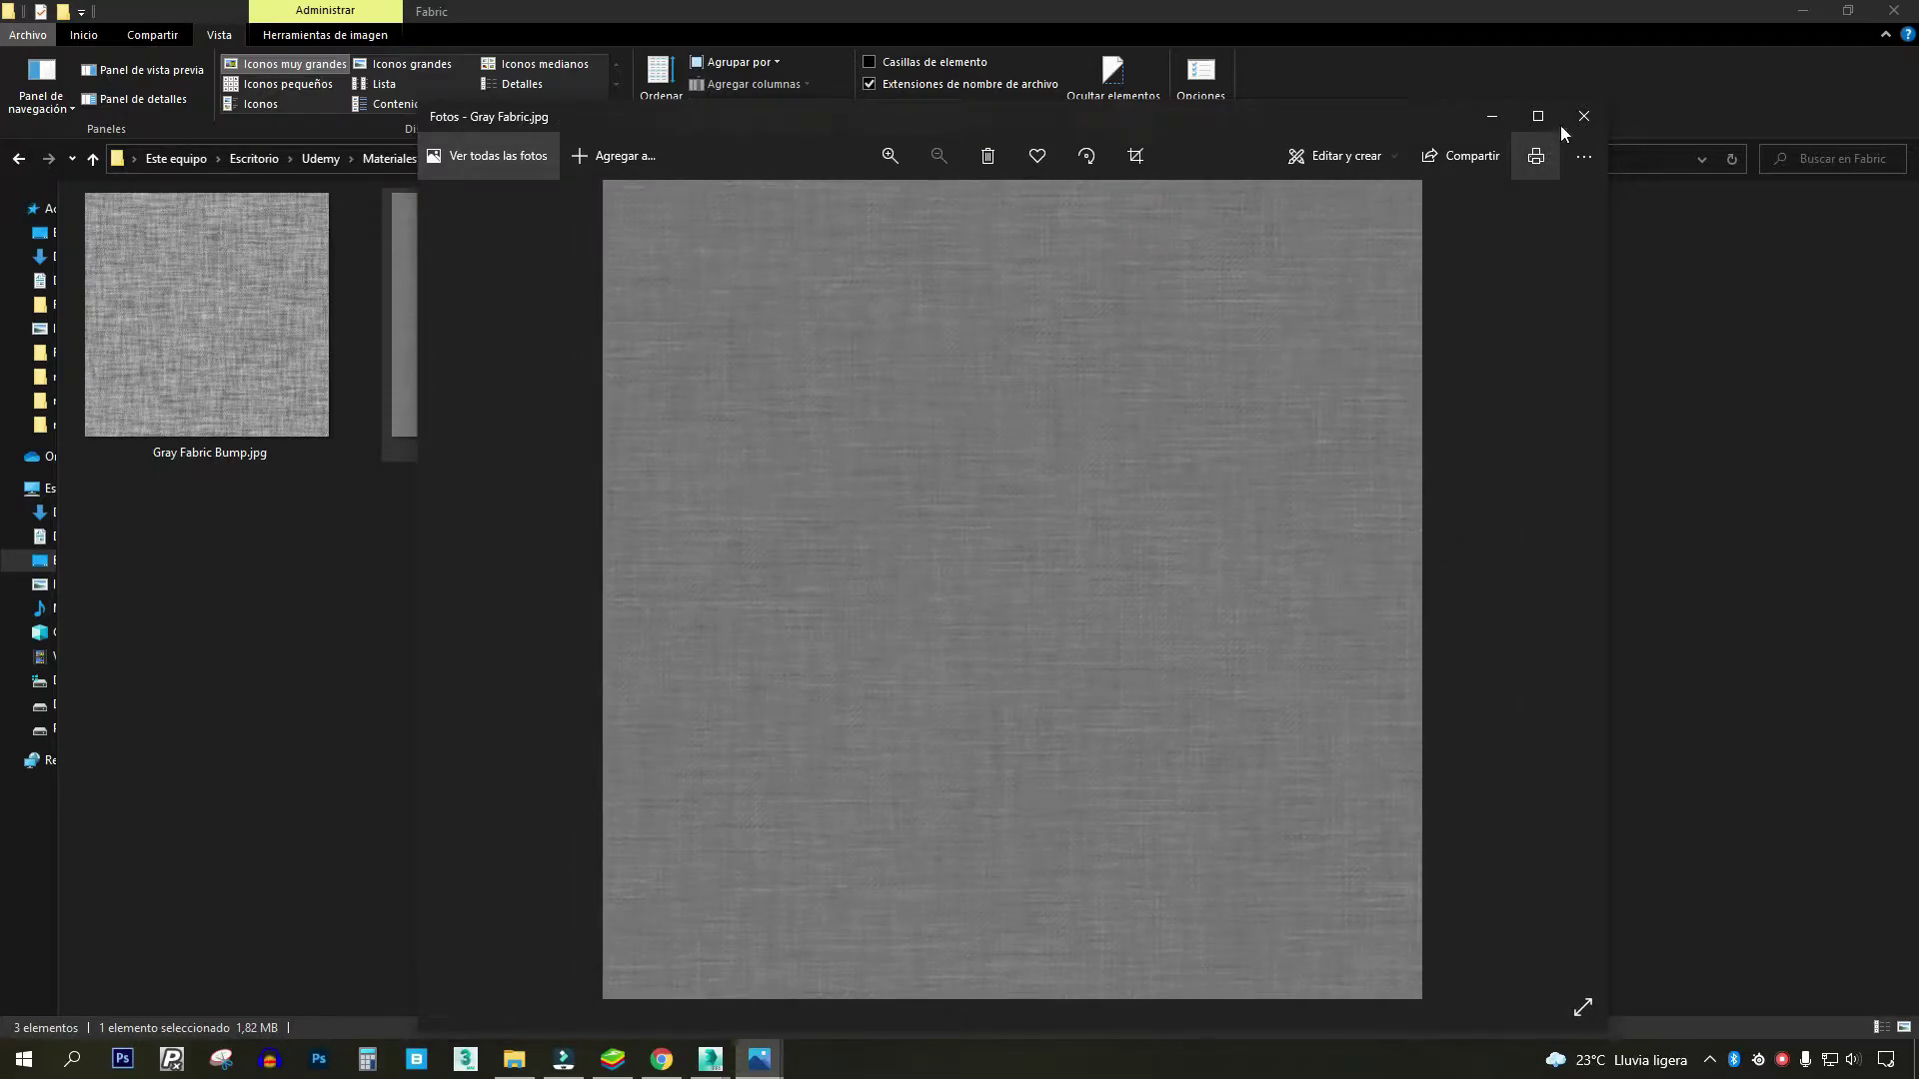
scroll(656, 291, up, 1)
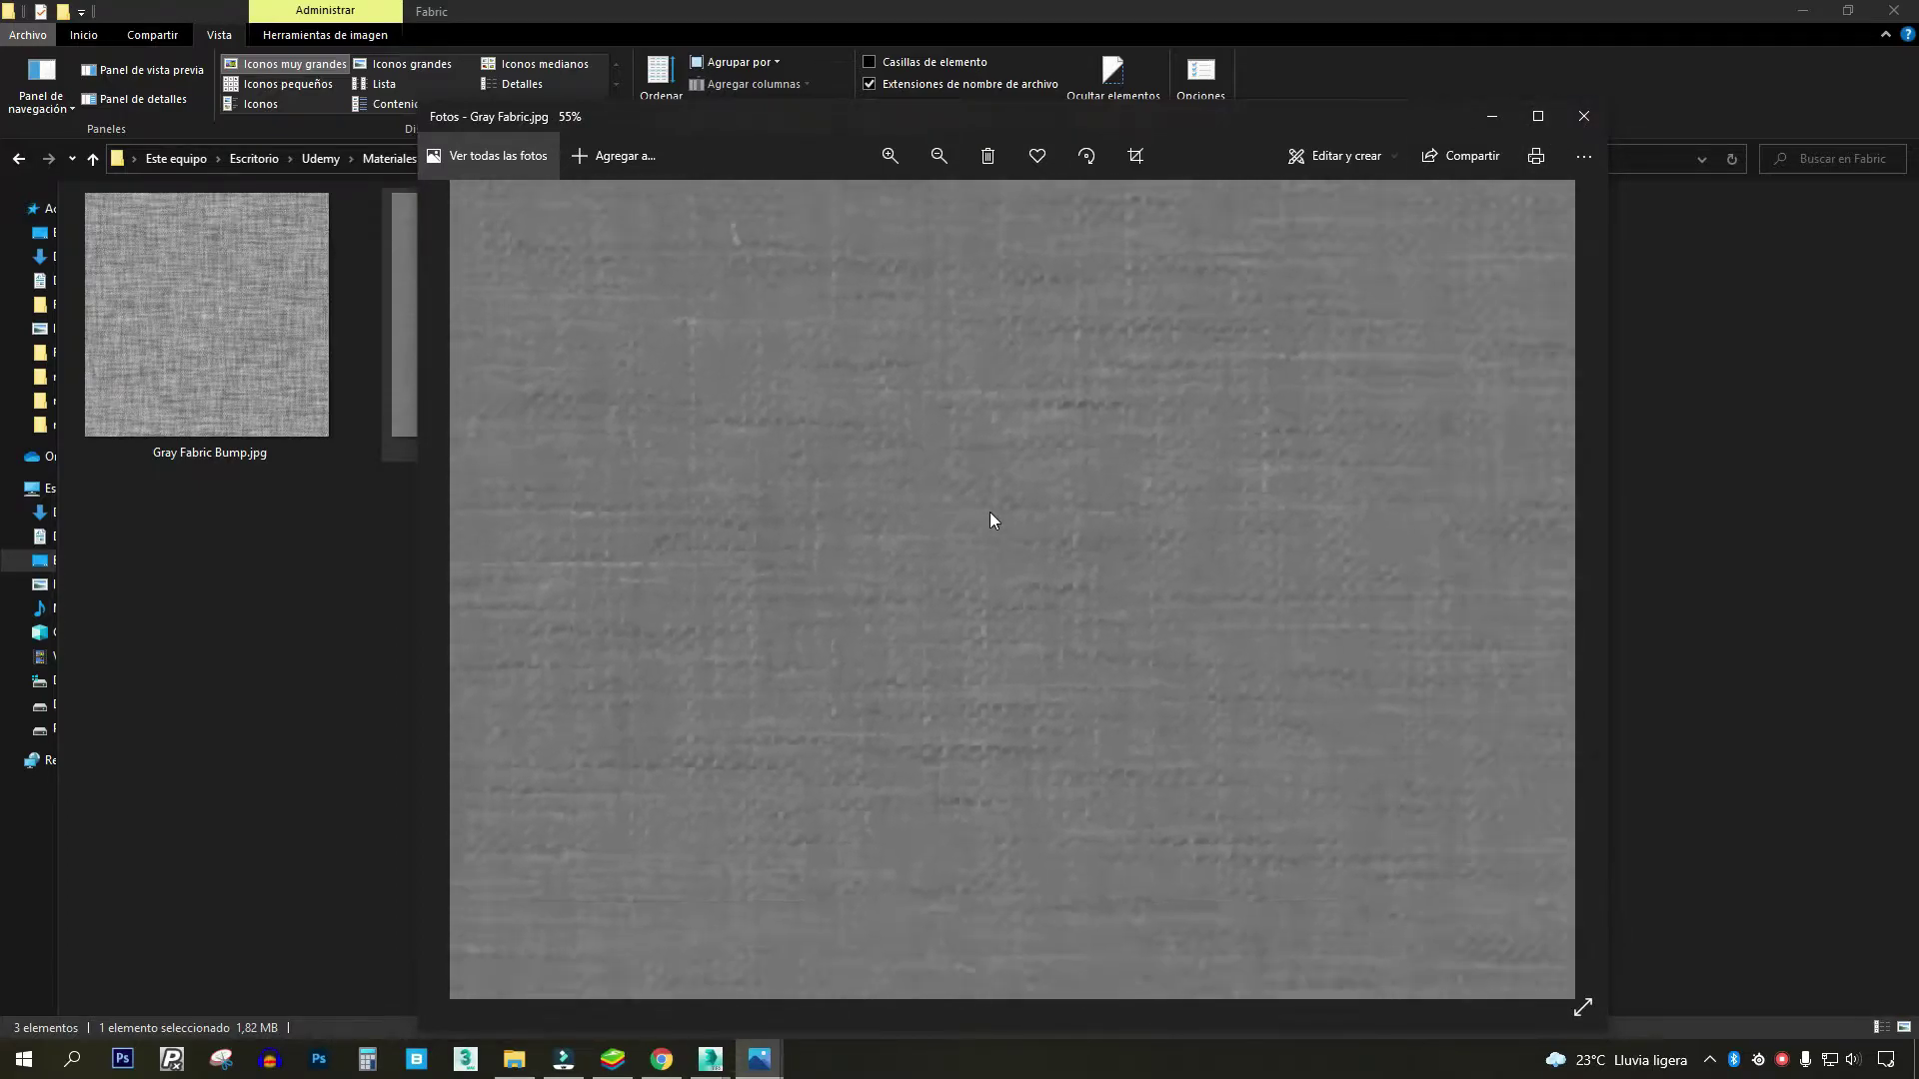
scroll(990, 513, down, 1)
scroll(1285, 591, up, 1)
scroll(1447, 289, up, 3)
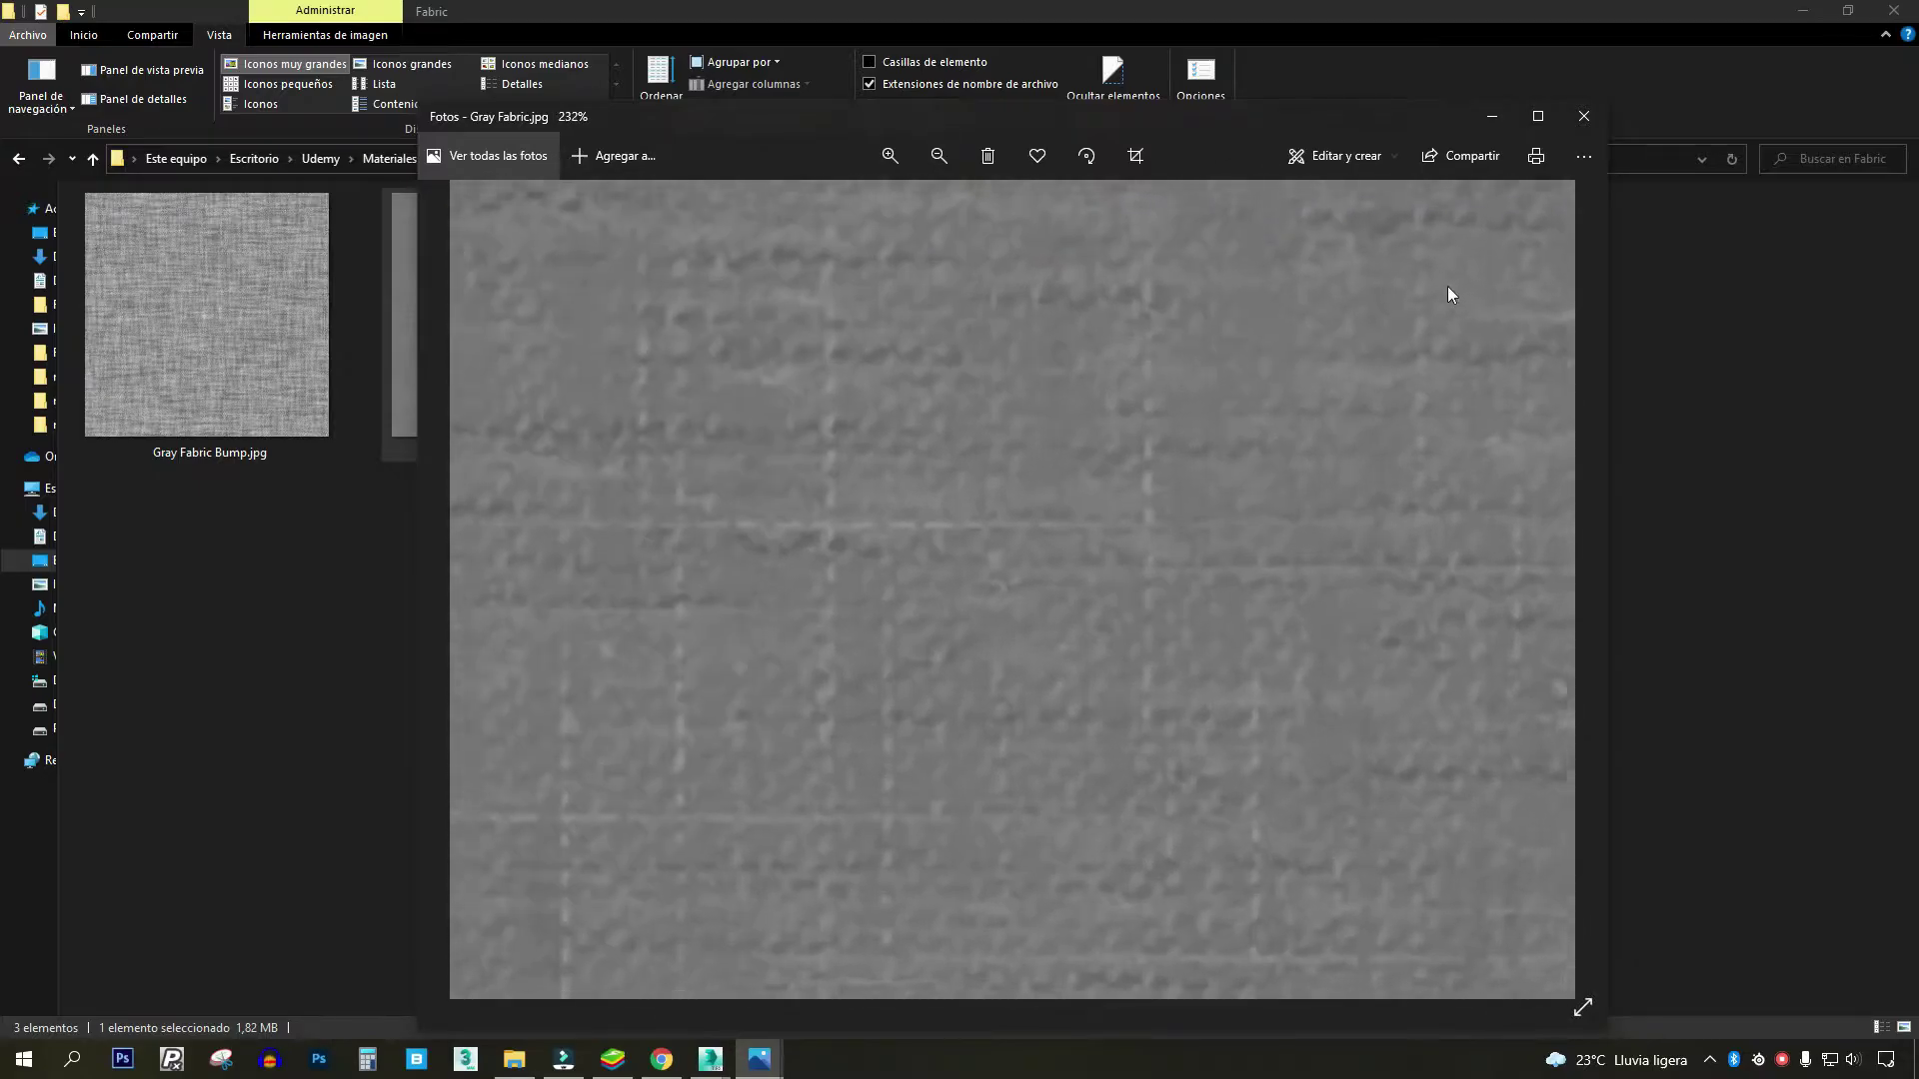
click(1583, 116)
- Open Gray Fabric Bump.jpg and zoom into its detail
click(176, 338)
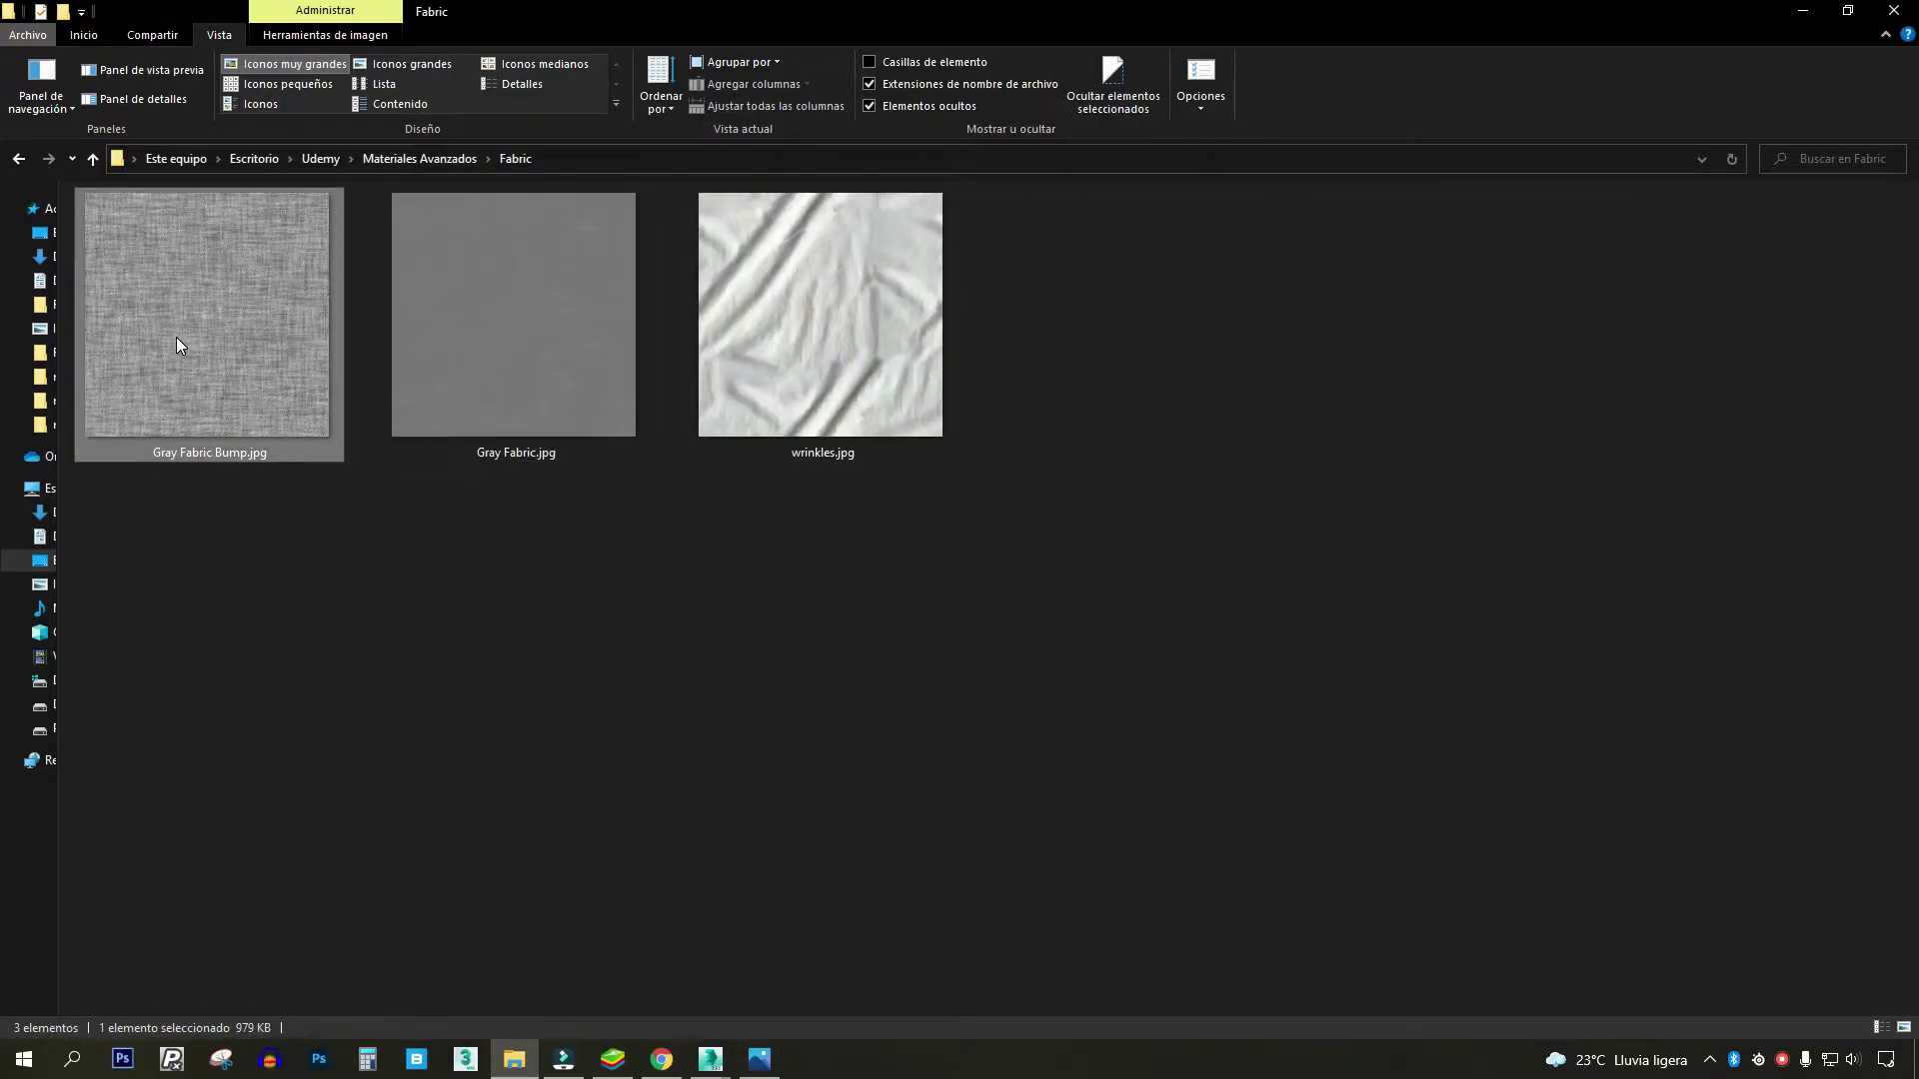
double_click(265, 365)
scroll(860, 463, up, 2)
scroll(861, 471, up, 2)
scroll(861, 472, up, 2)
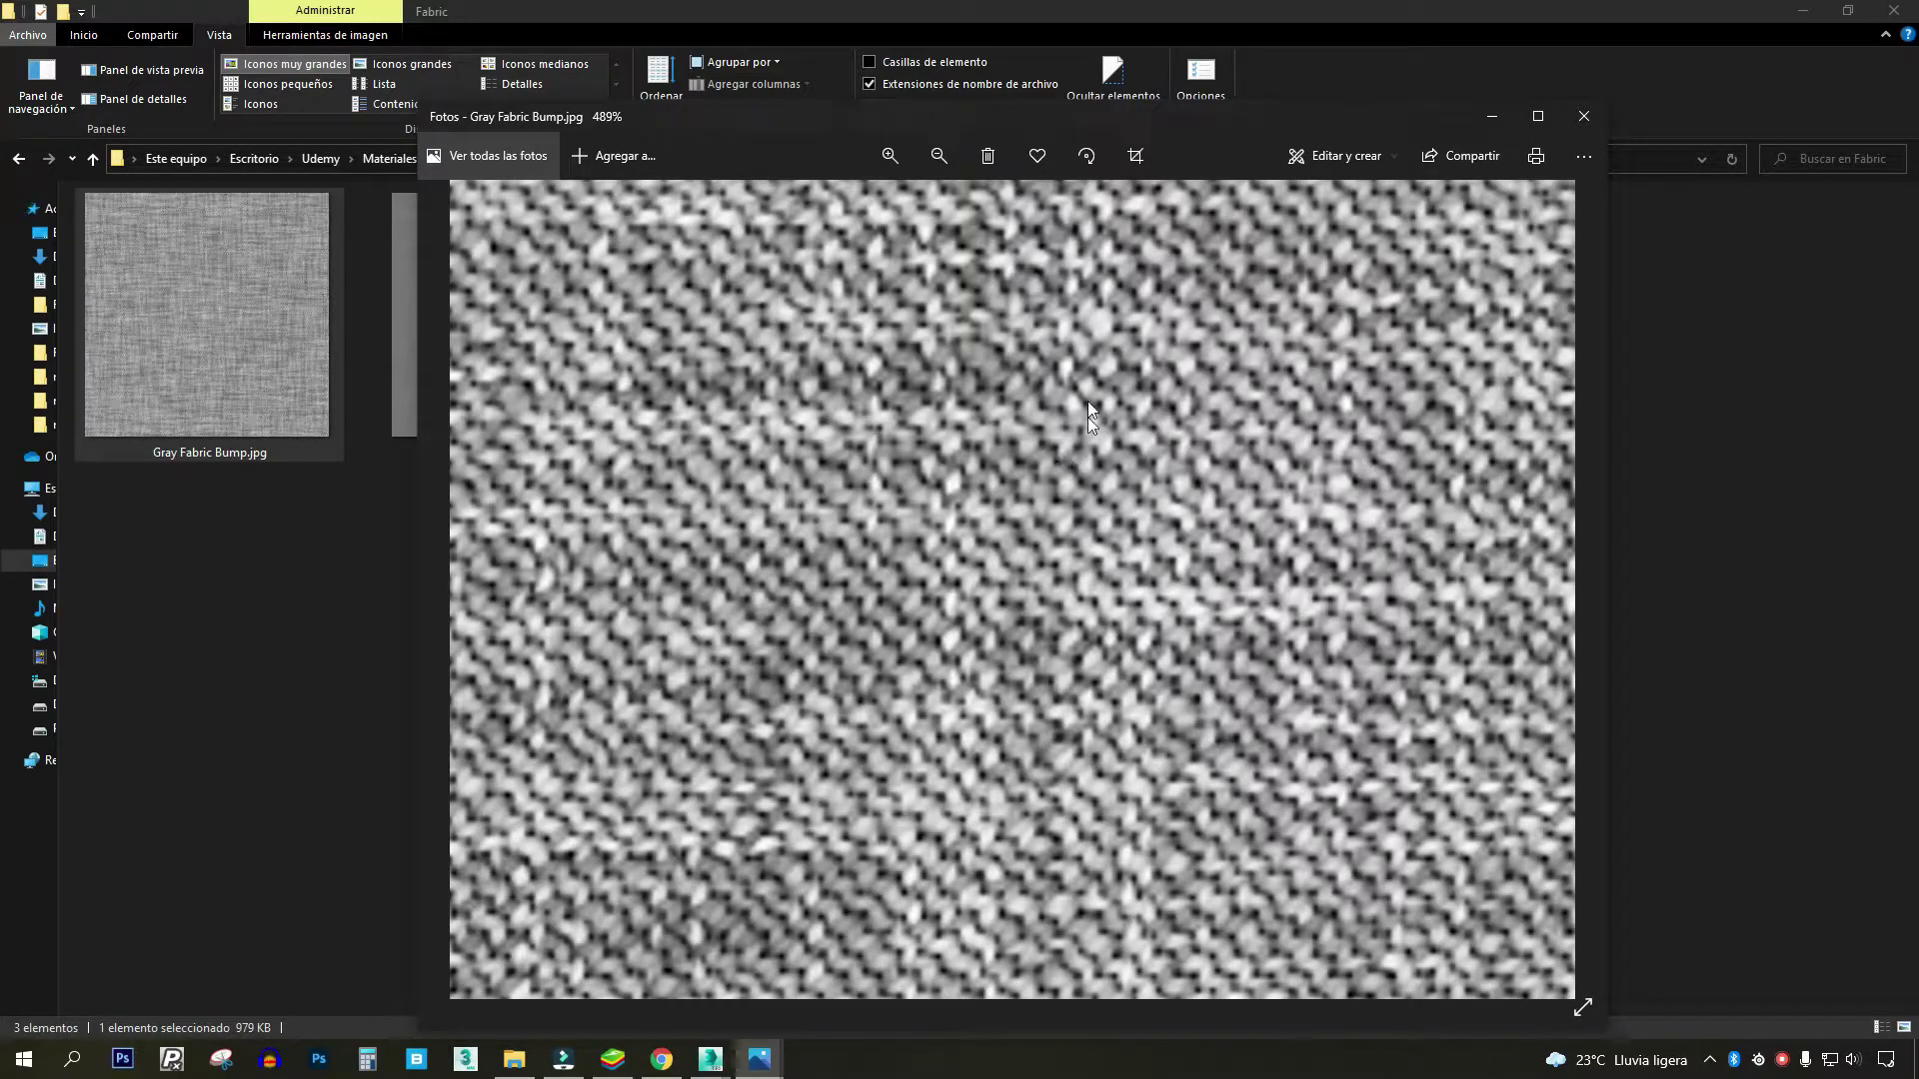
scroll(890, 501, down, 3)
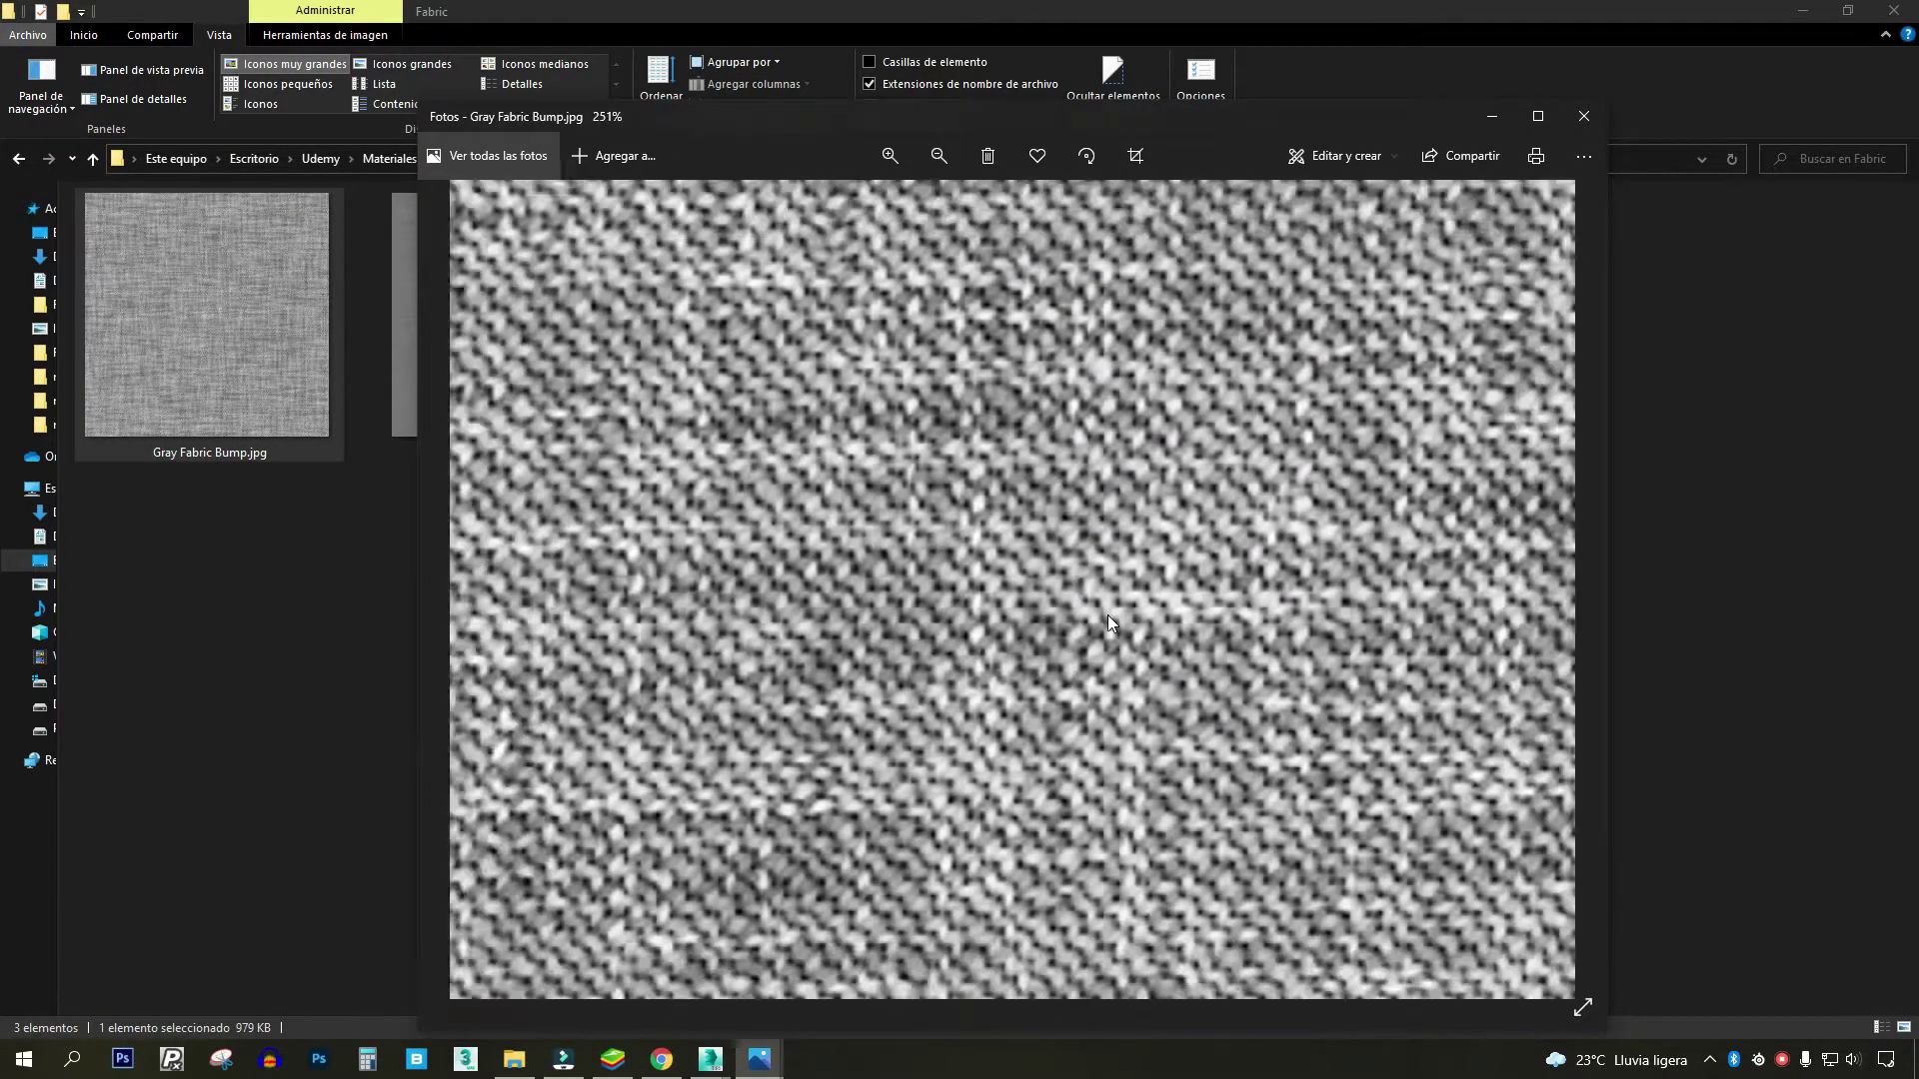
scroll(1107, 615, down, 3)
- Zoom and pan along the seat fabric in the final chair render
click(698, 944)
scroll(680, 394, up, 2)
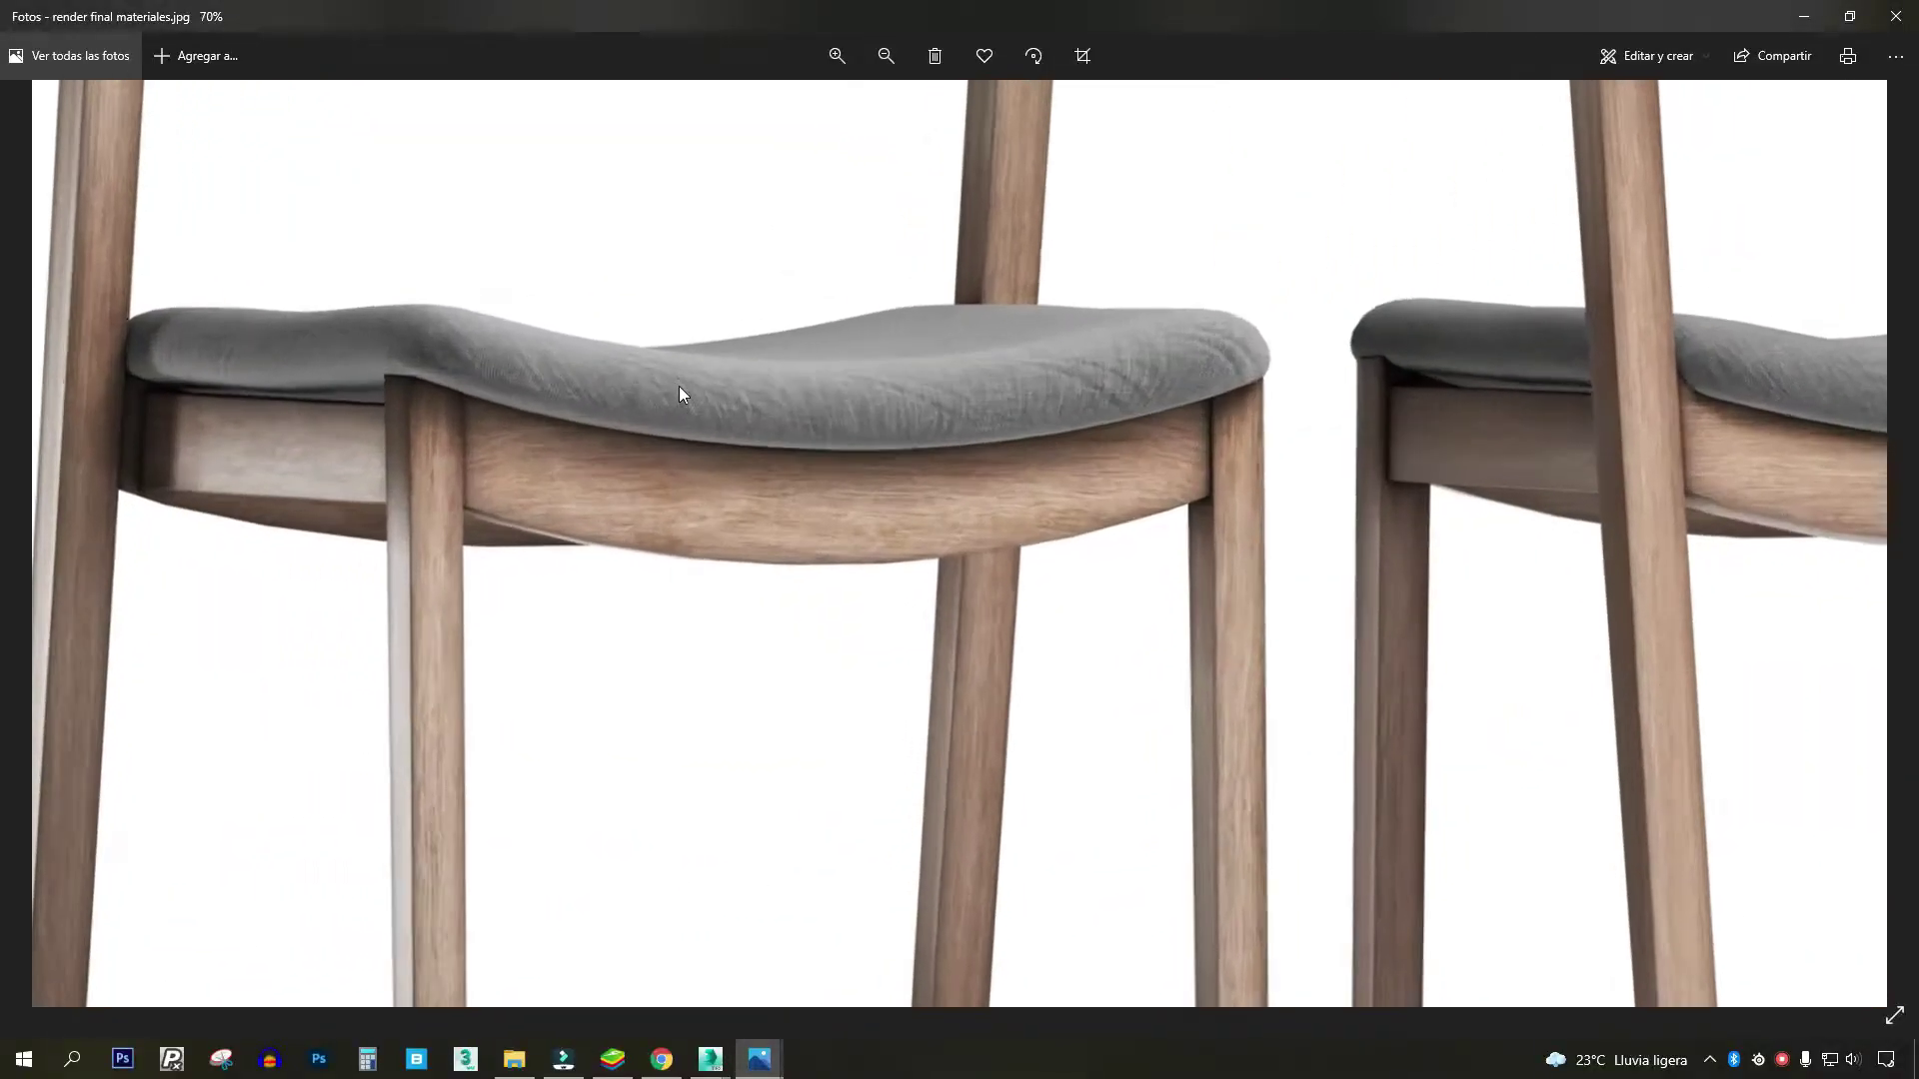
scroll(543, 364, up, 3)
scroll(536, 362, up, 2)
scroll(698, 479, down, 2)
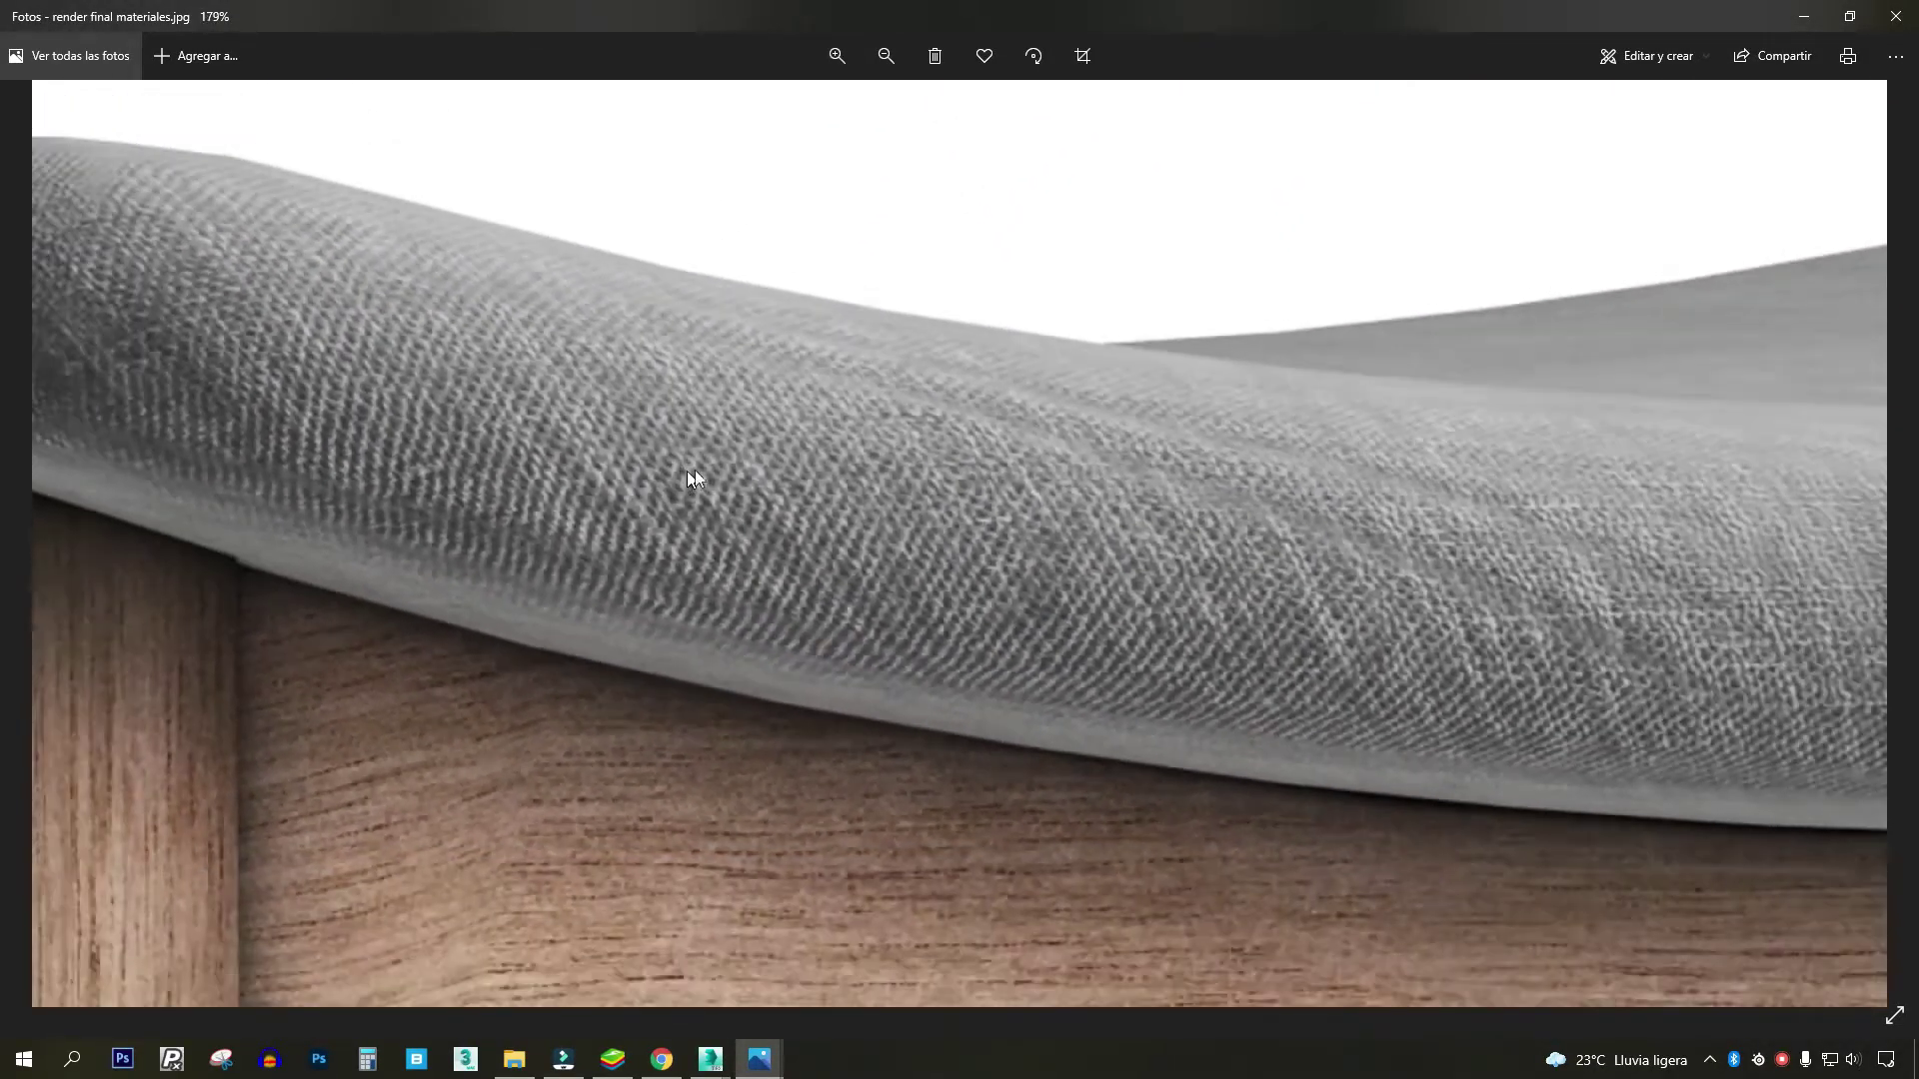
scroll(416, 428, down, 3)
drag(415, 428, 699, 471)
scroll(698, 471, up, 4)
drag(923, 606, 775, 510)
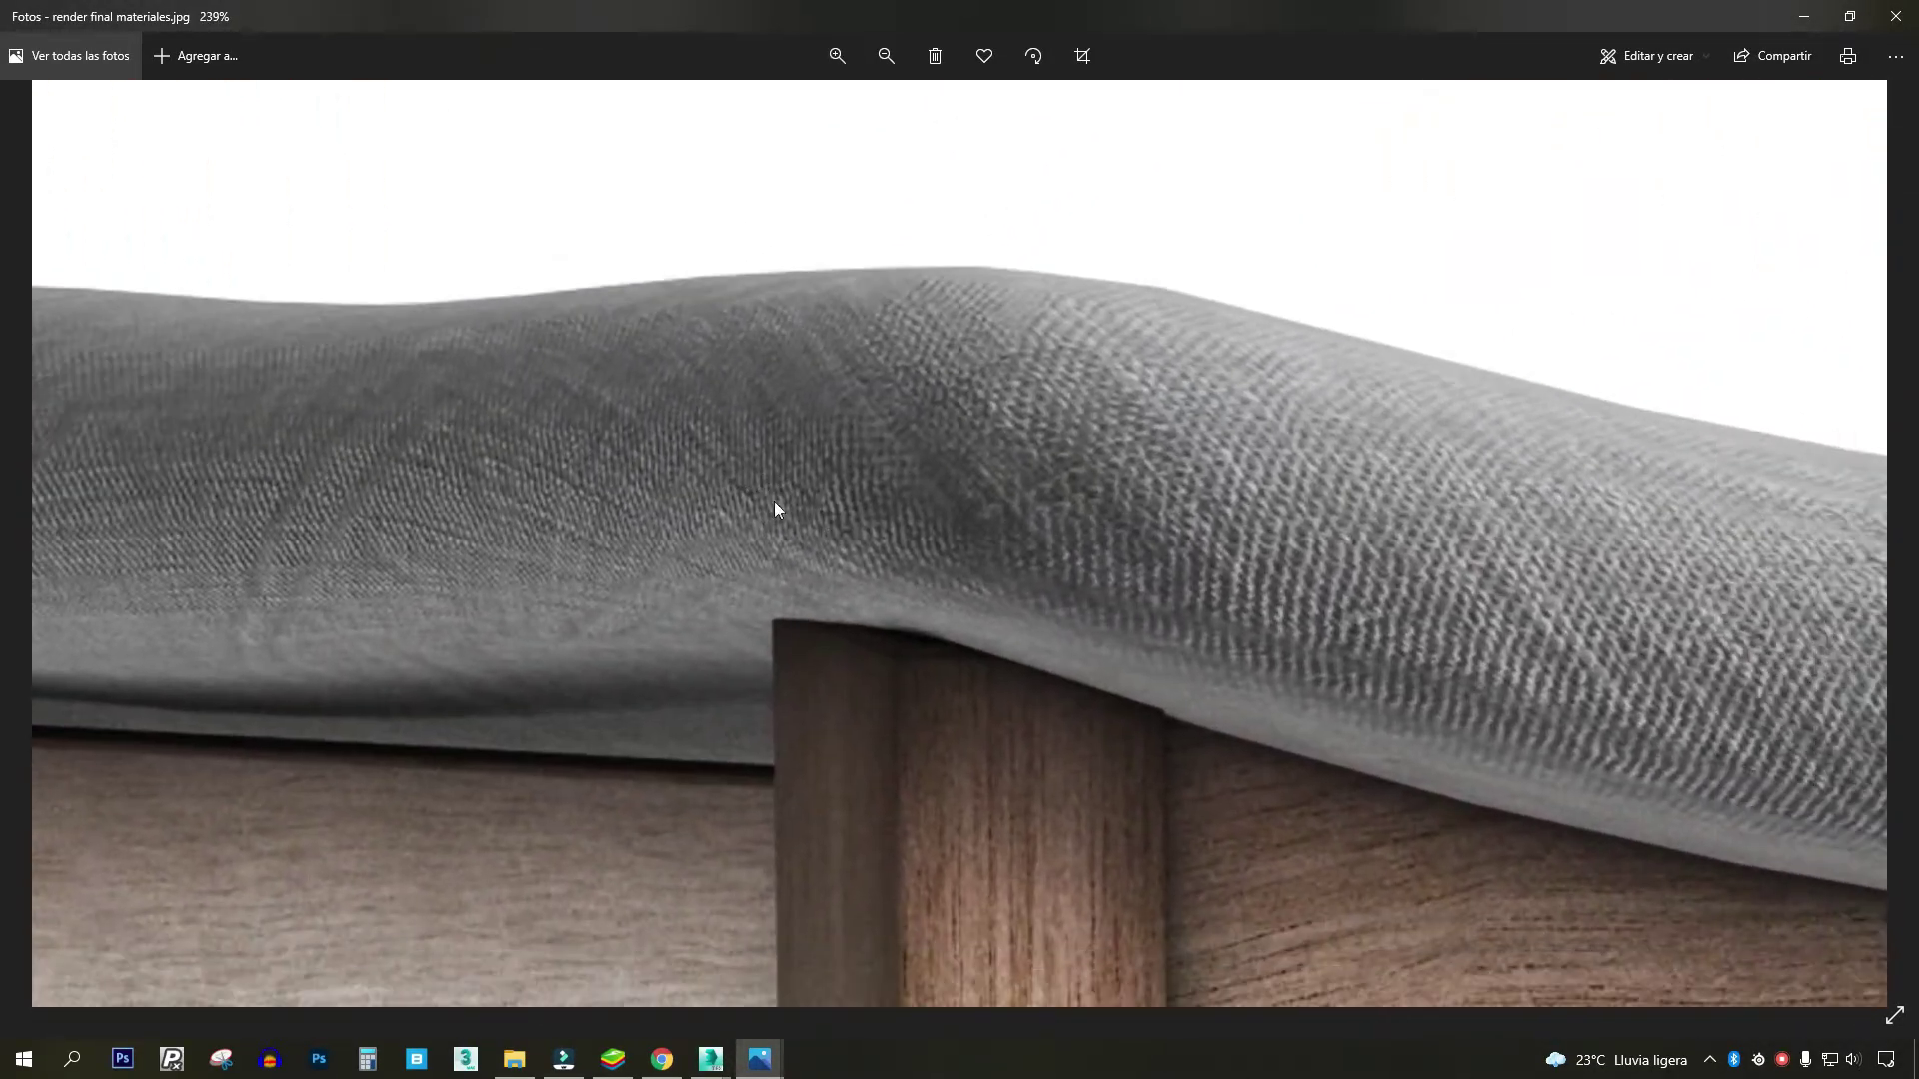
scroll(548, 533, down, 3)
- Open wrinkles.jpg from the Fabric folder in a maximized Photos window
key(alt+Tab)
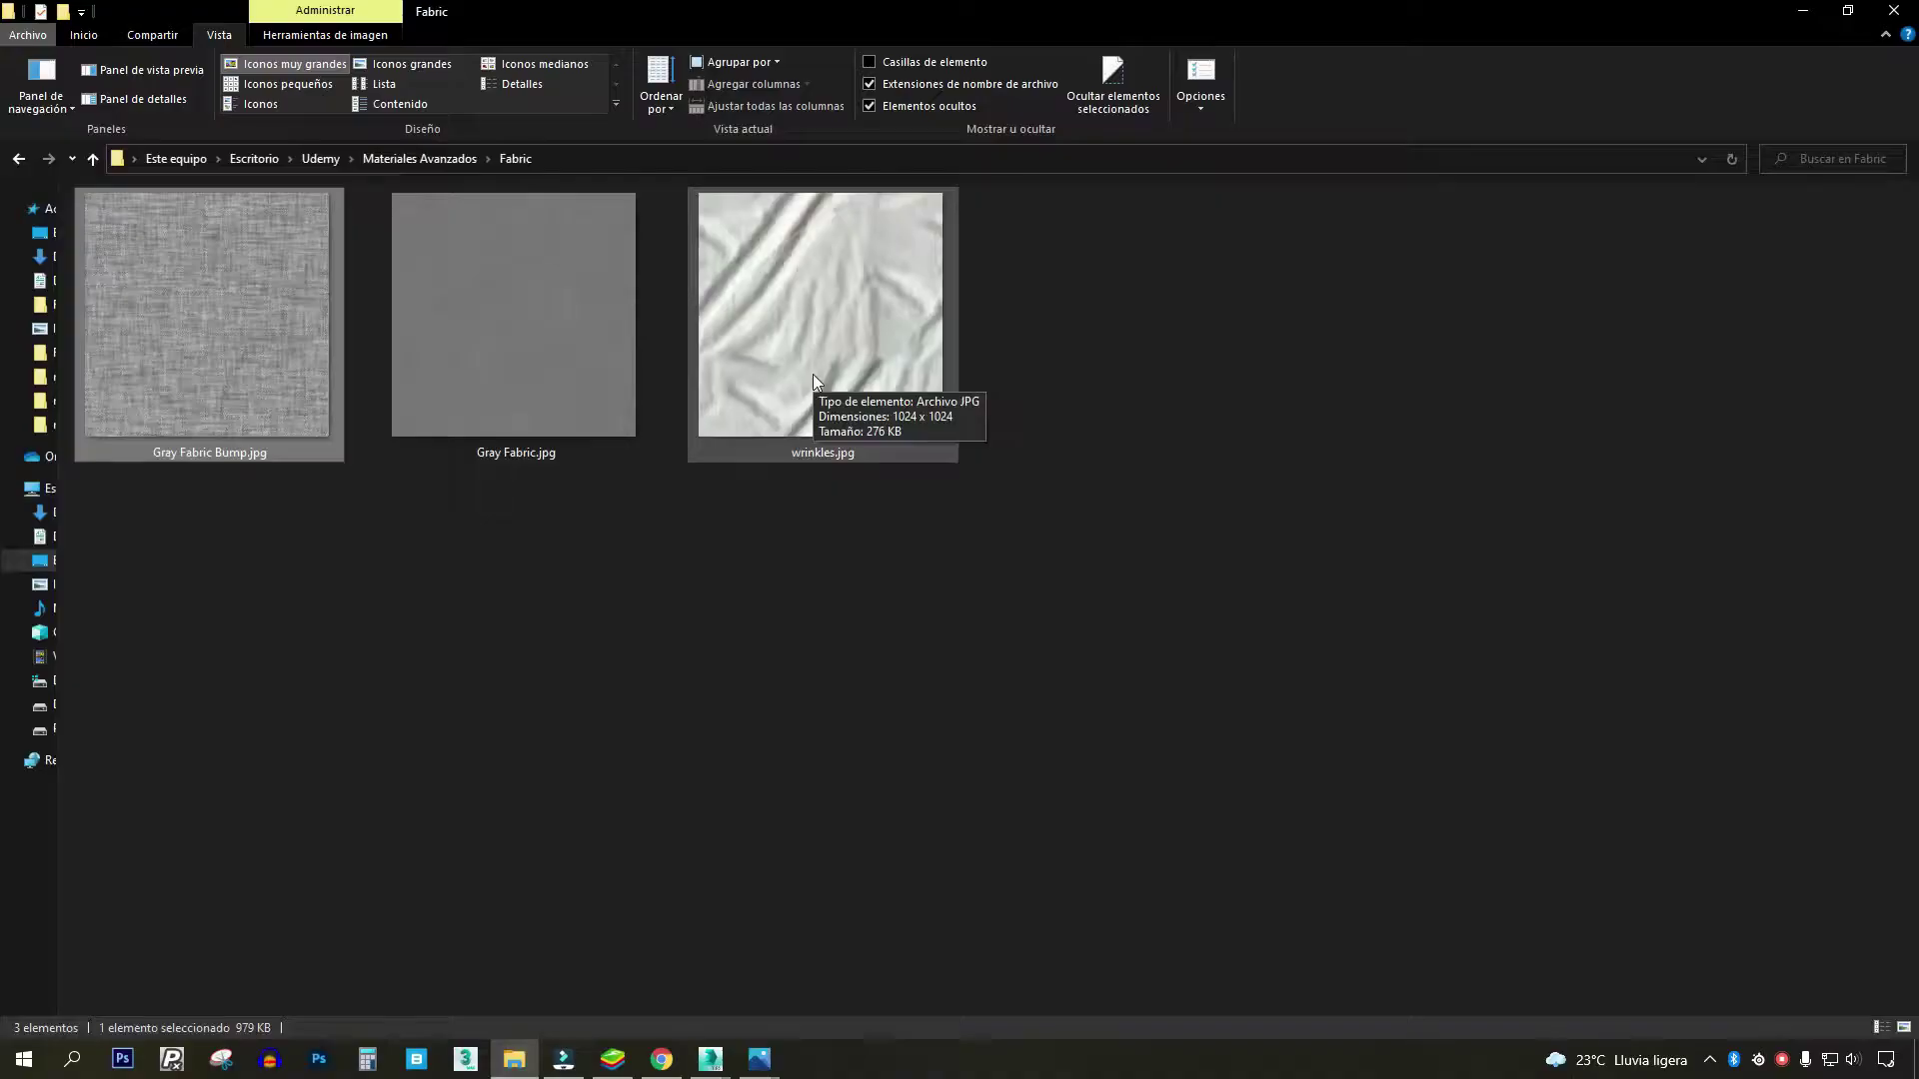
double_click(695, 250)
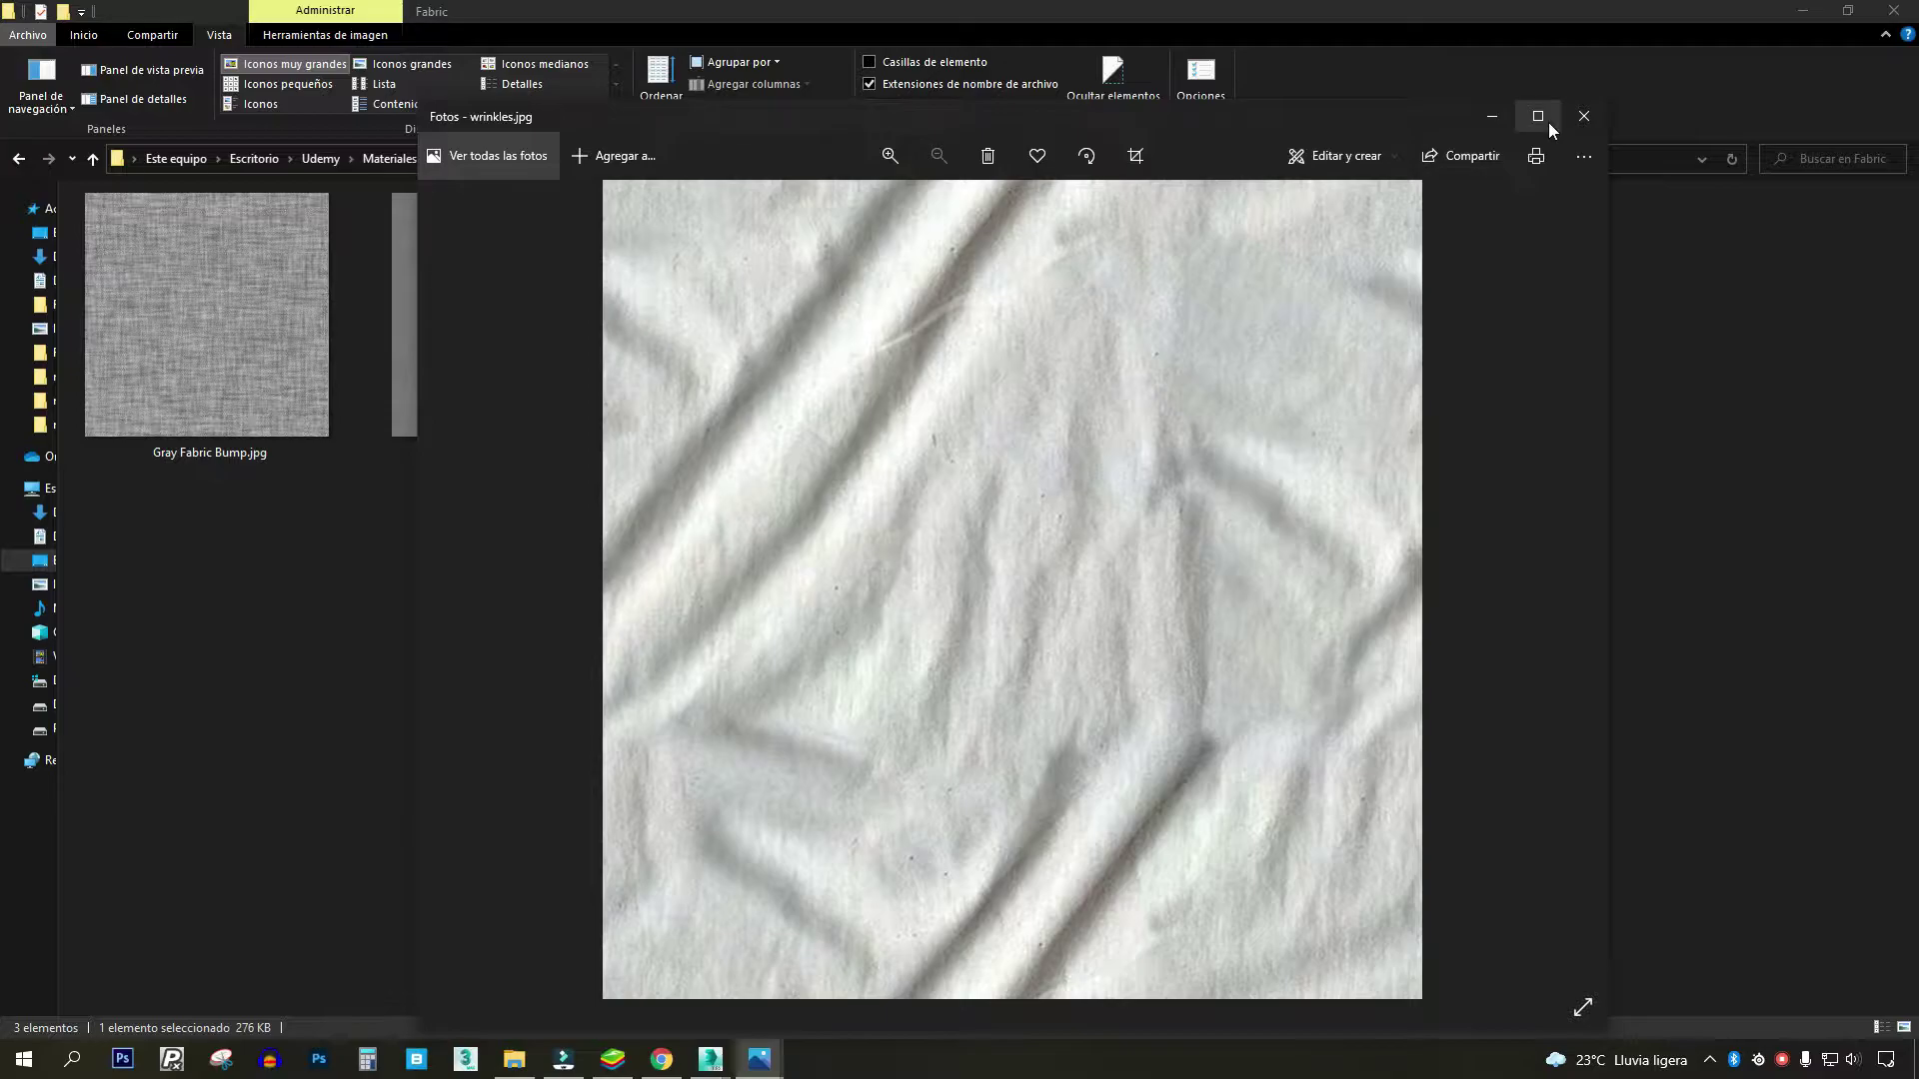
click(1538, 117)
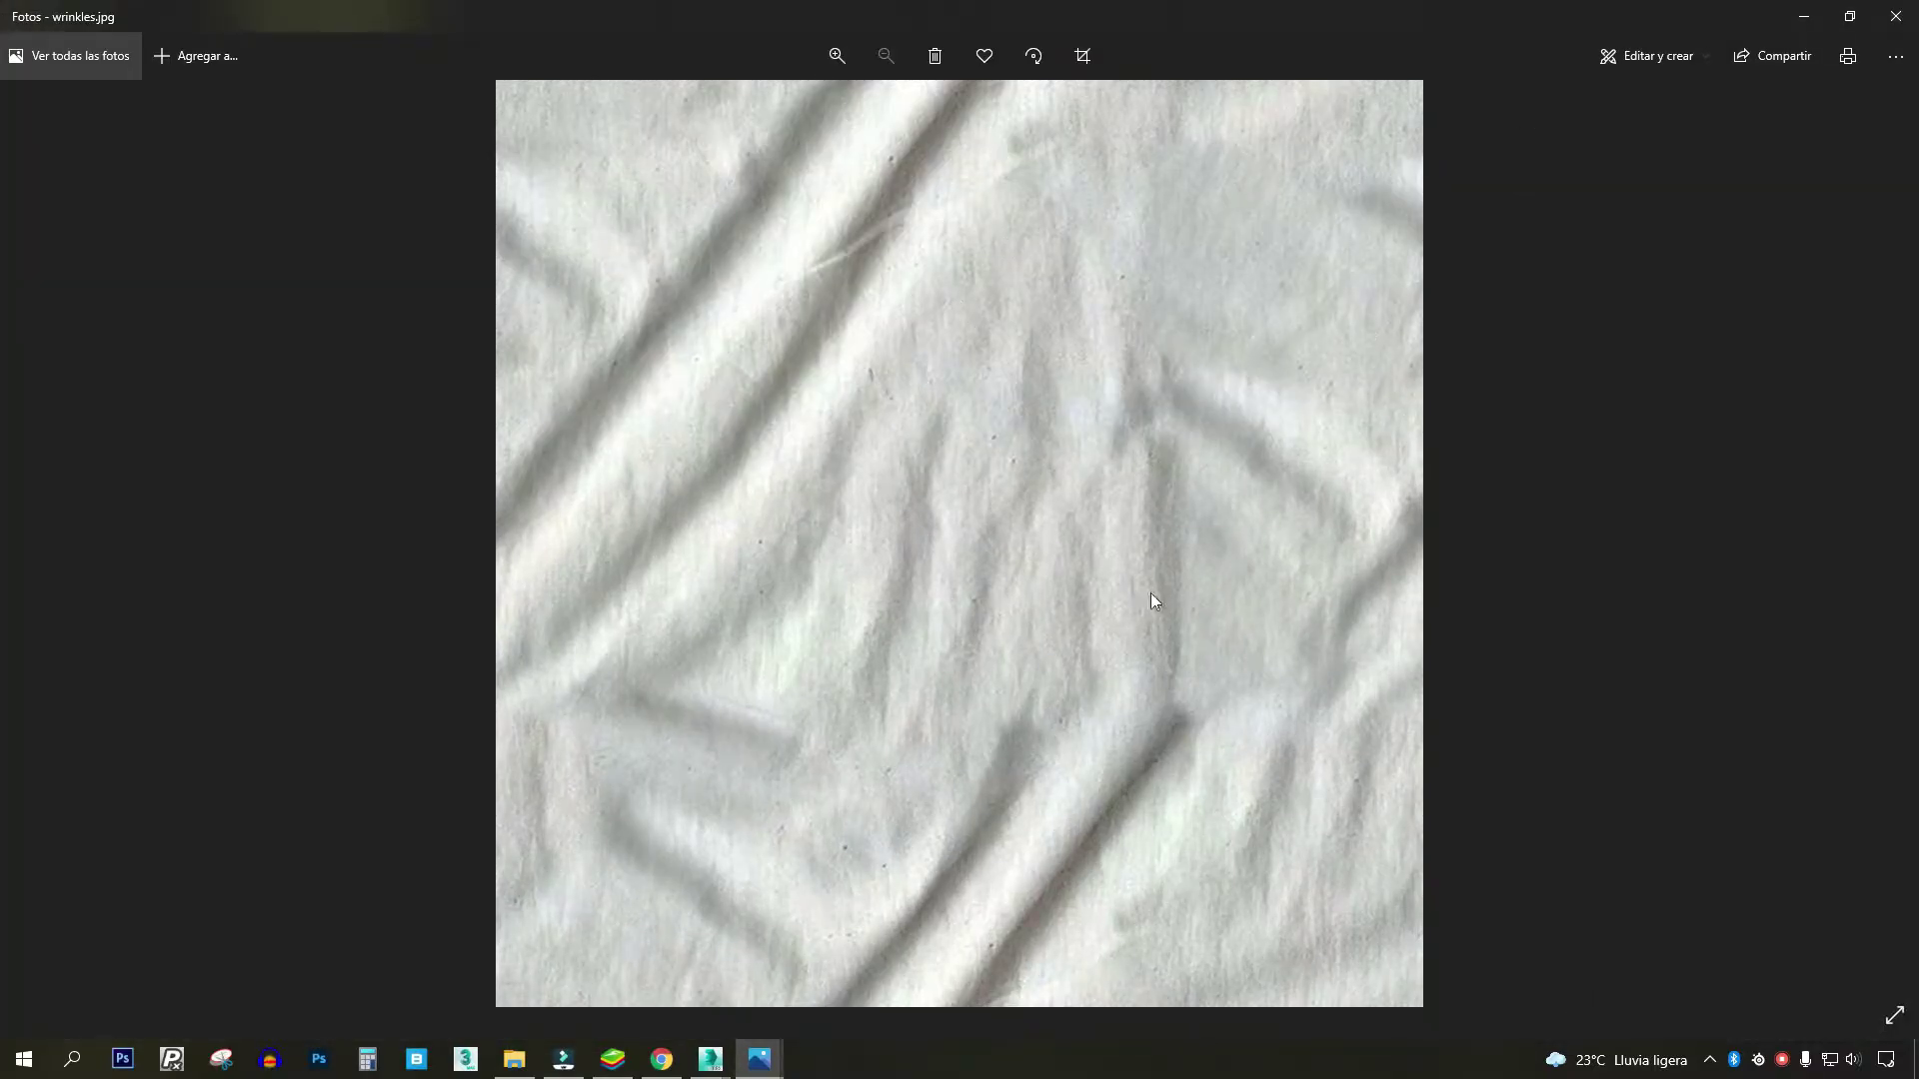
scroll(987, 510, up, 3)
scroll(988, 510, down, 3)
- Zoom and pan across the wrinkles texture's folds, then close the viewer
scroll(1005, 262, up, 1)
scroll(1004, 267, up, 2)
drag(840, 201, 902, 345)
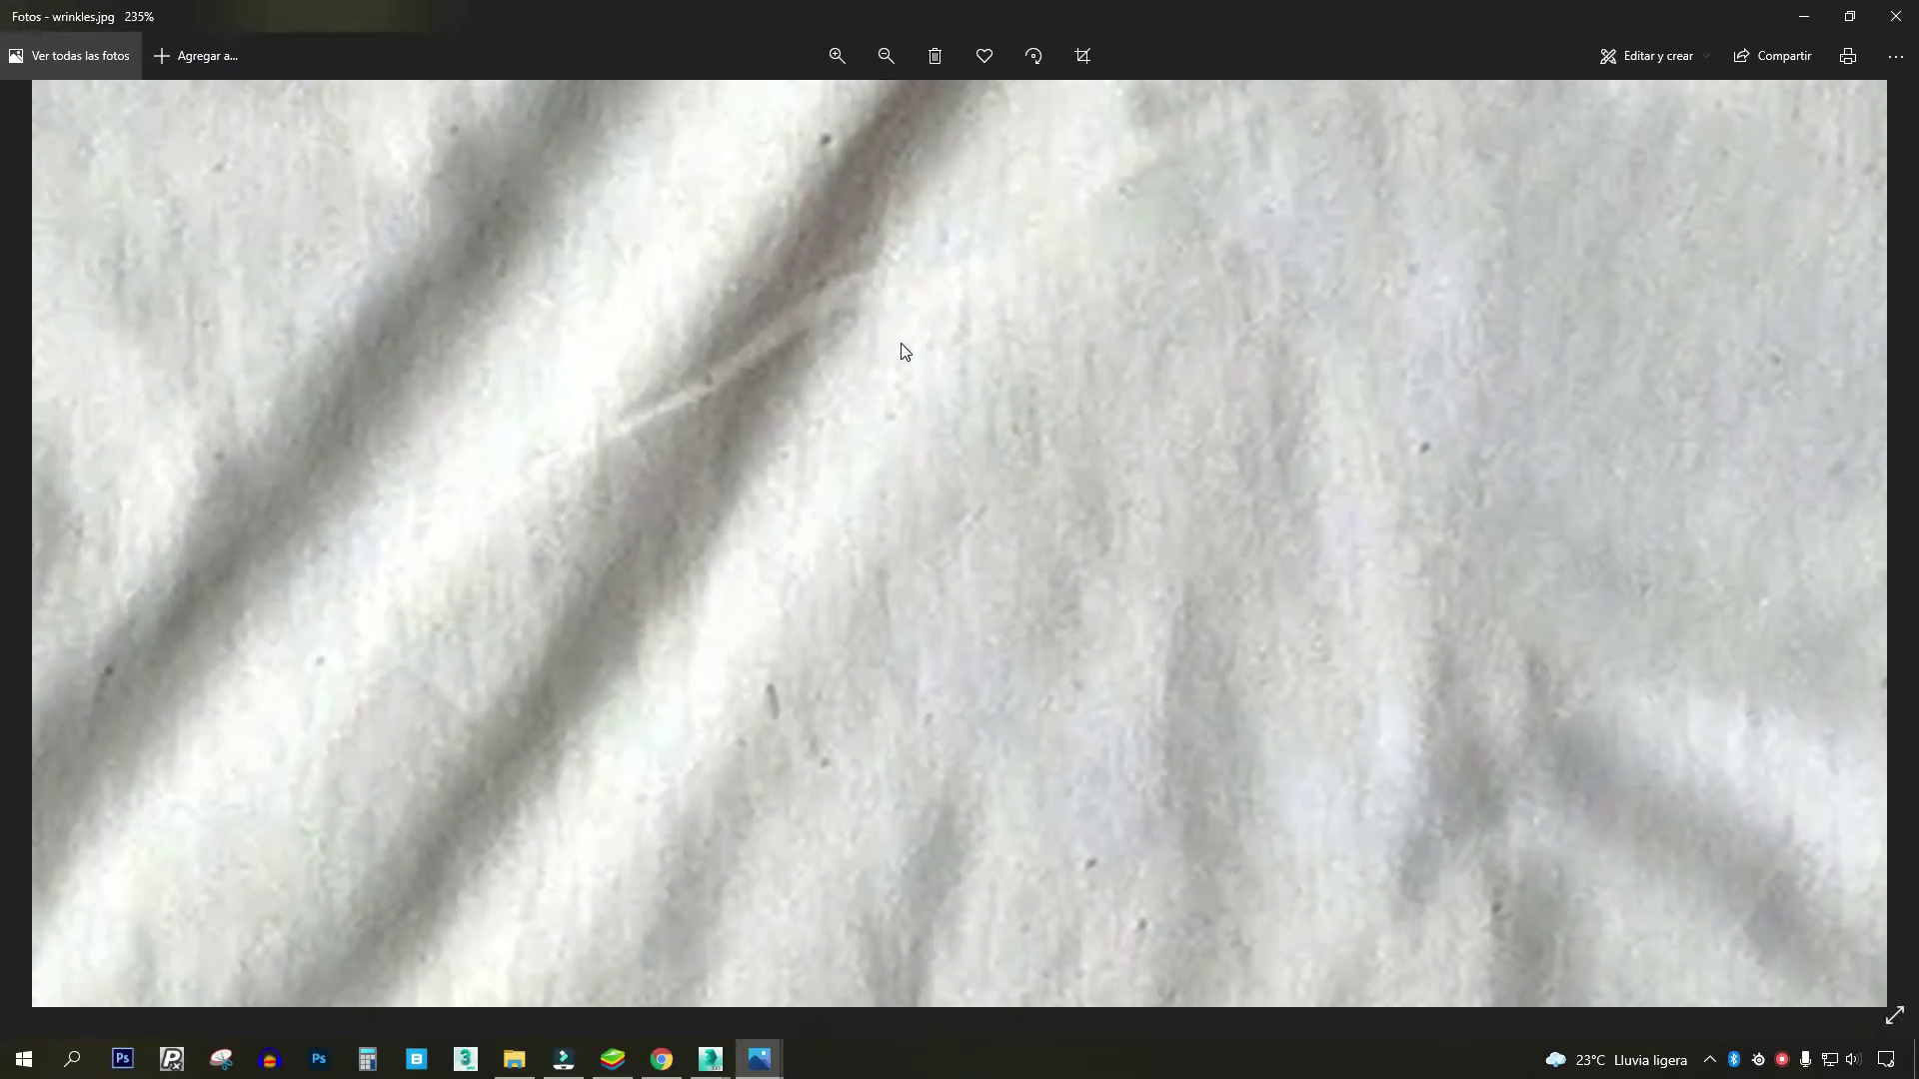
scroll(927, 268, down, 3)
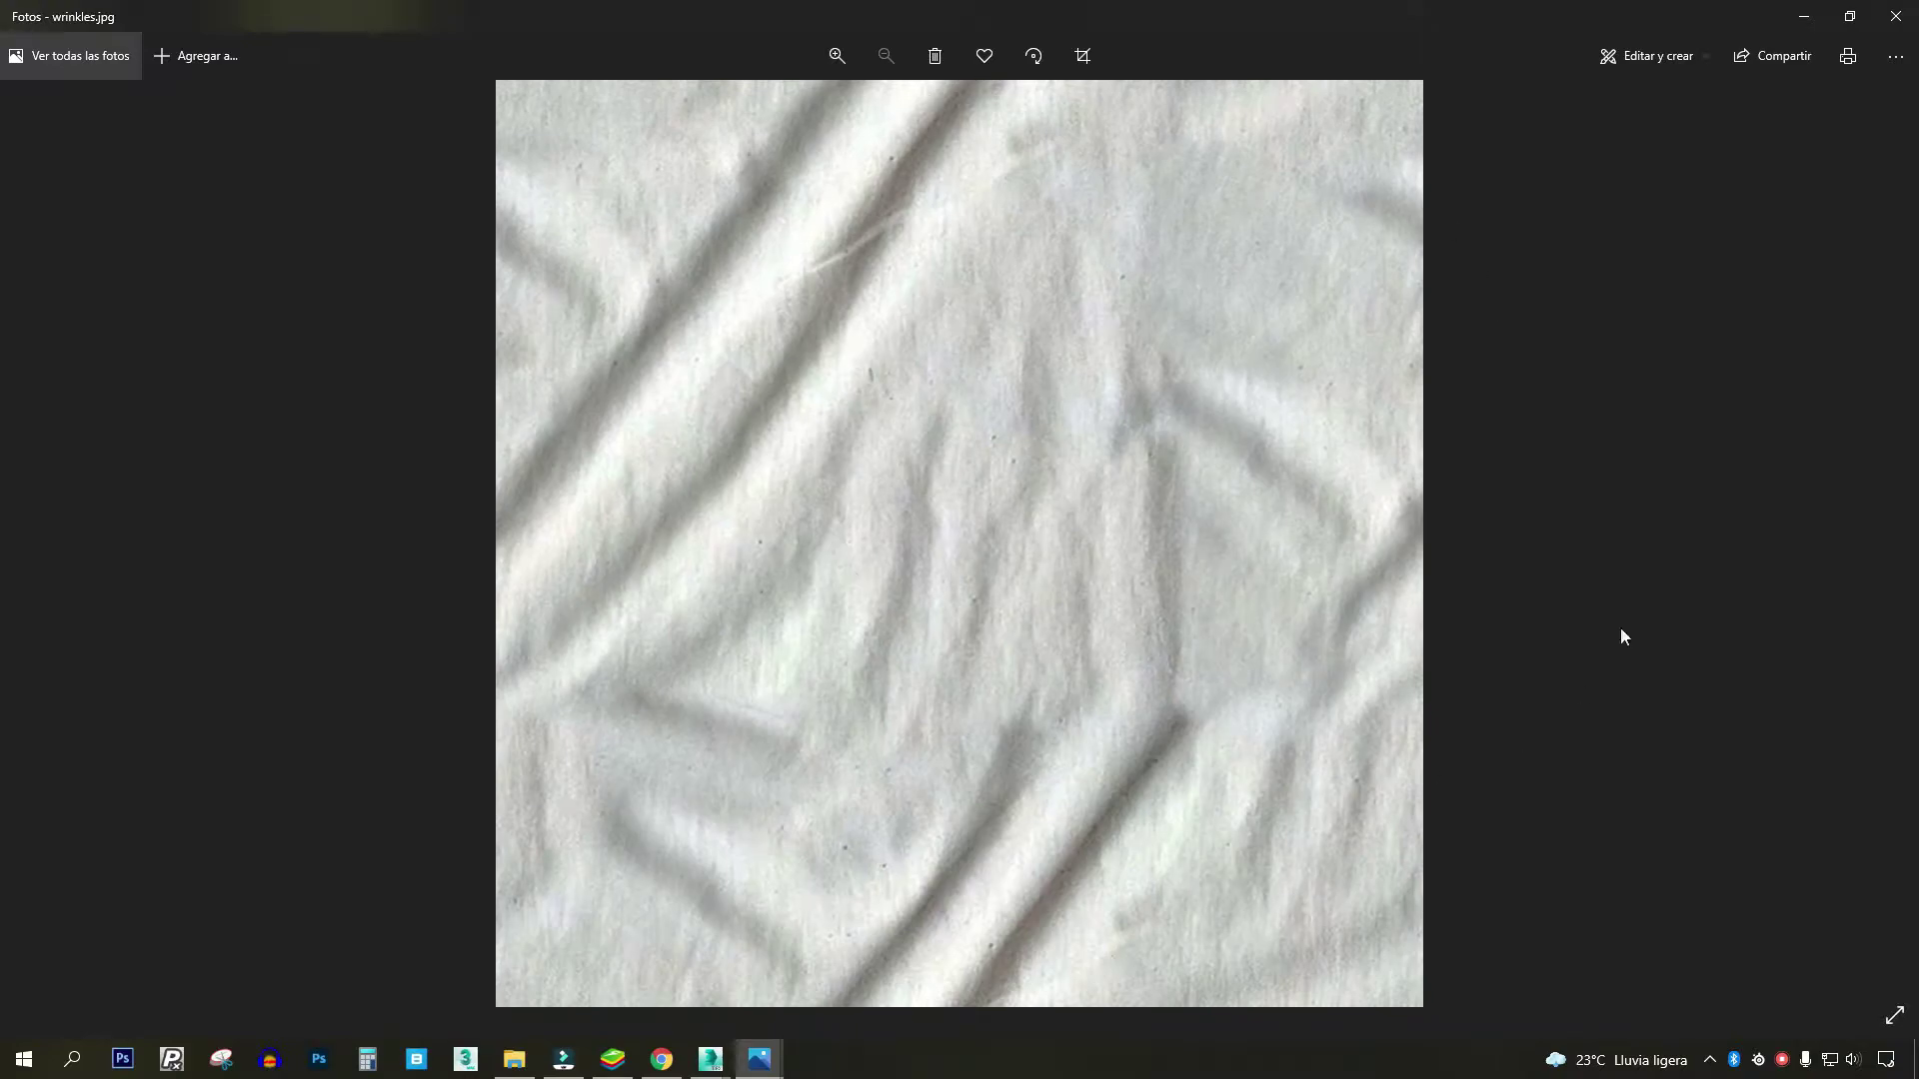
scroll(1074, 532, up, 3)
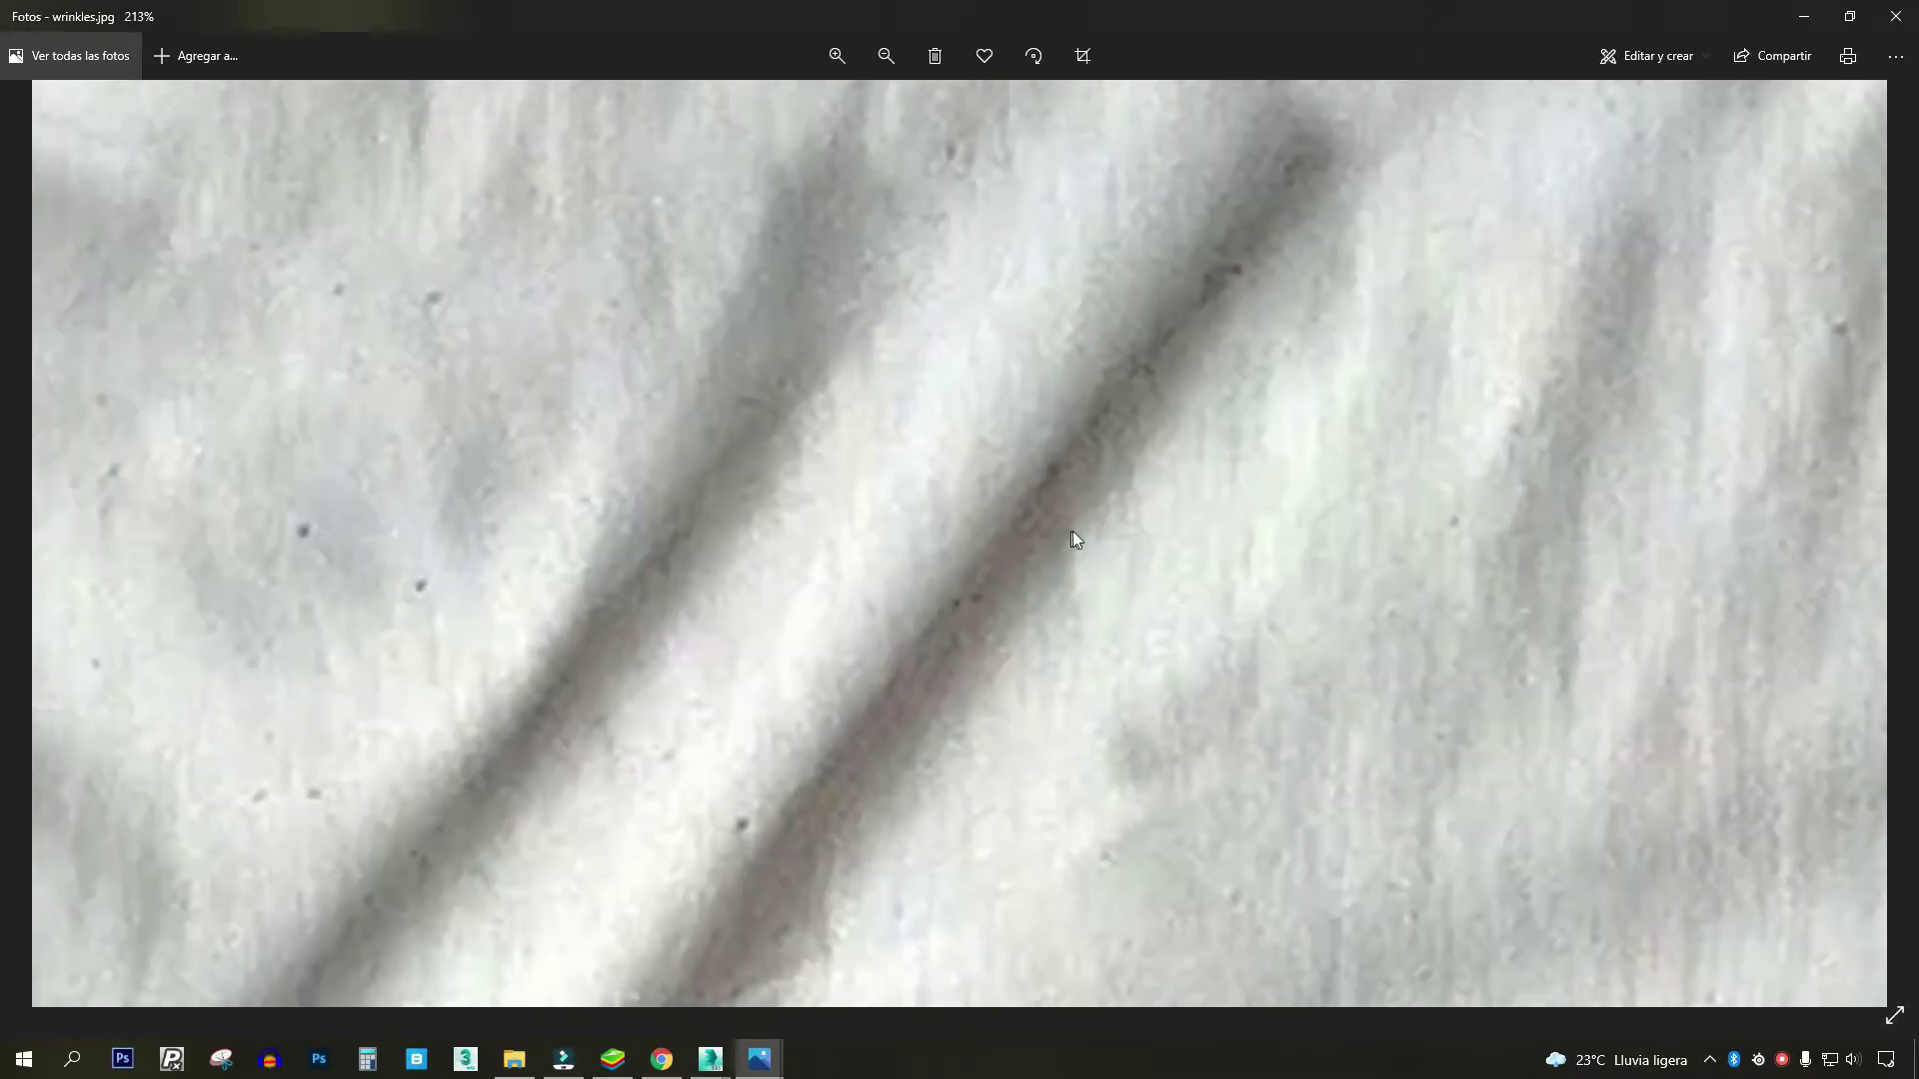
scroll(1080, 529, down, 3)
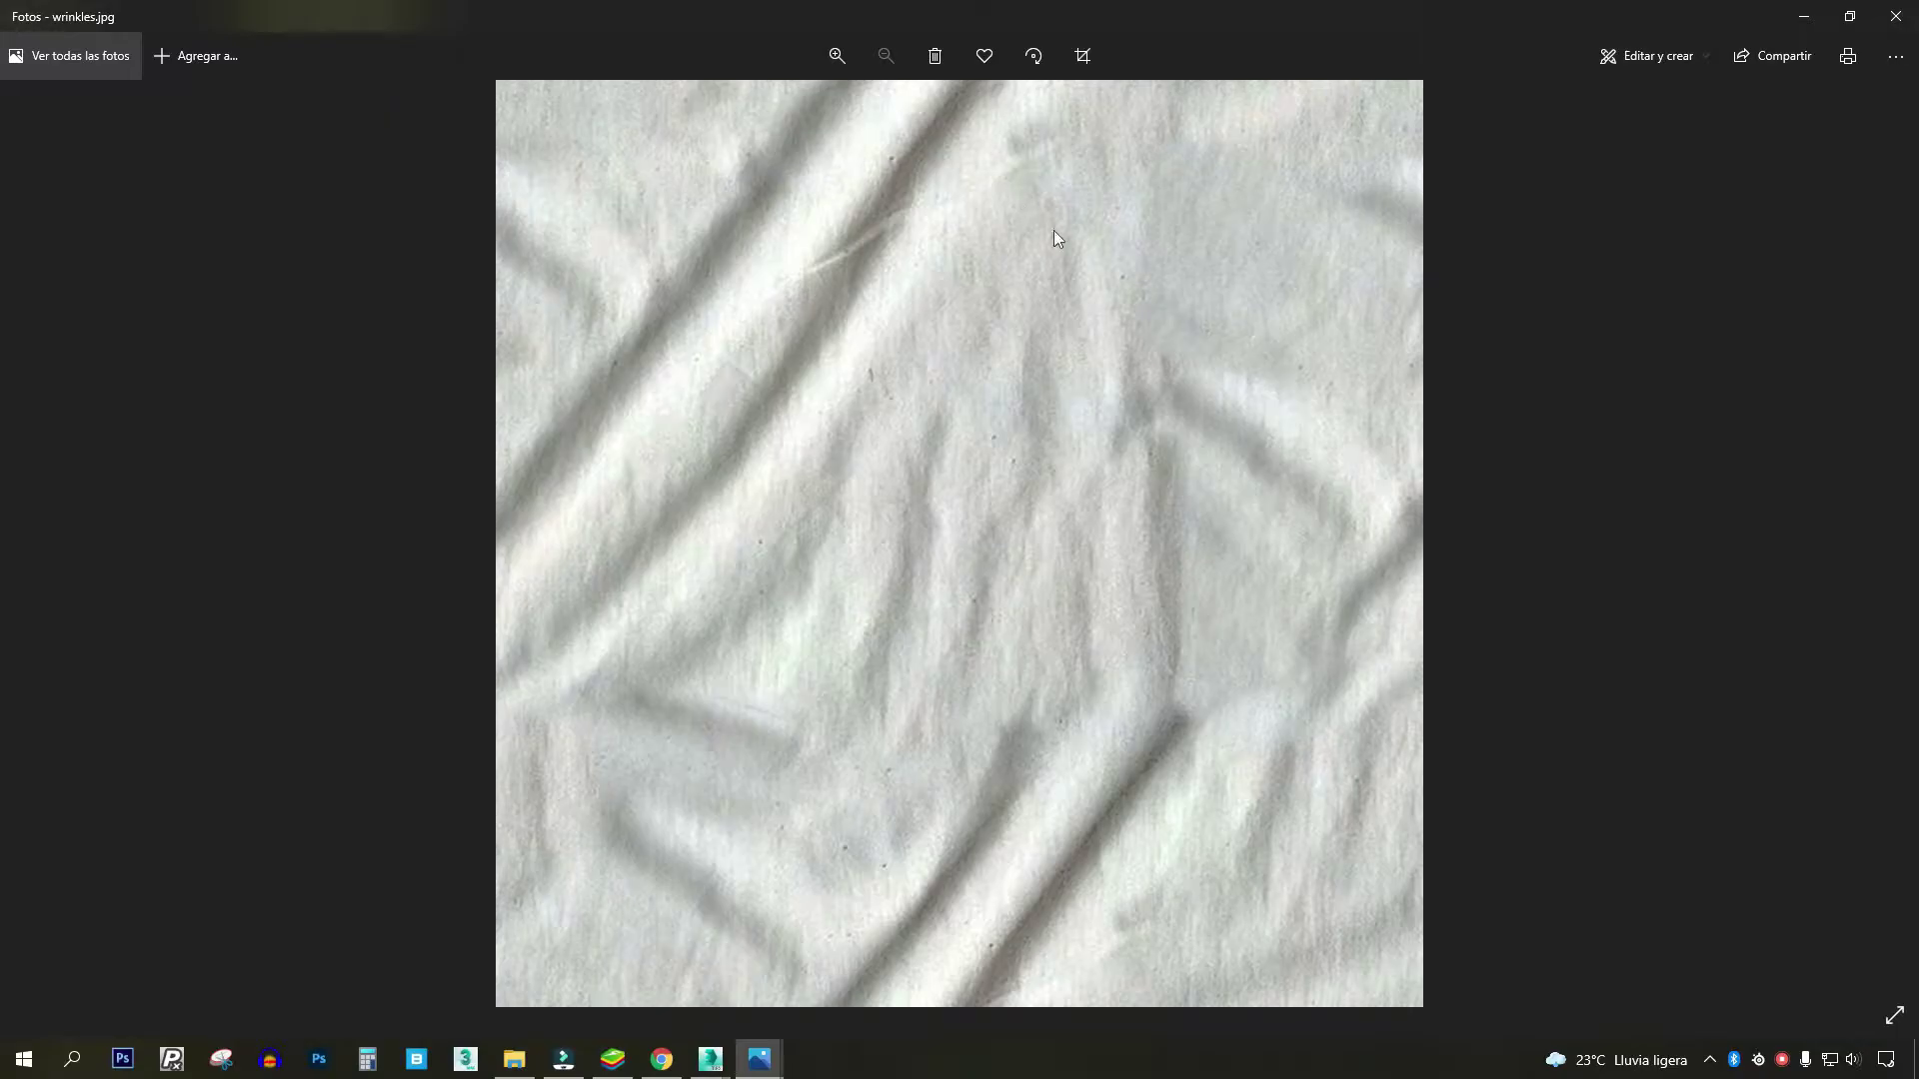
key(alt+F4)
drag(1849, 526, 1040, 689)
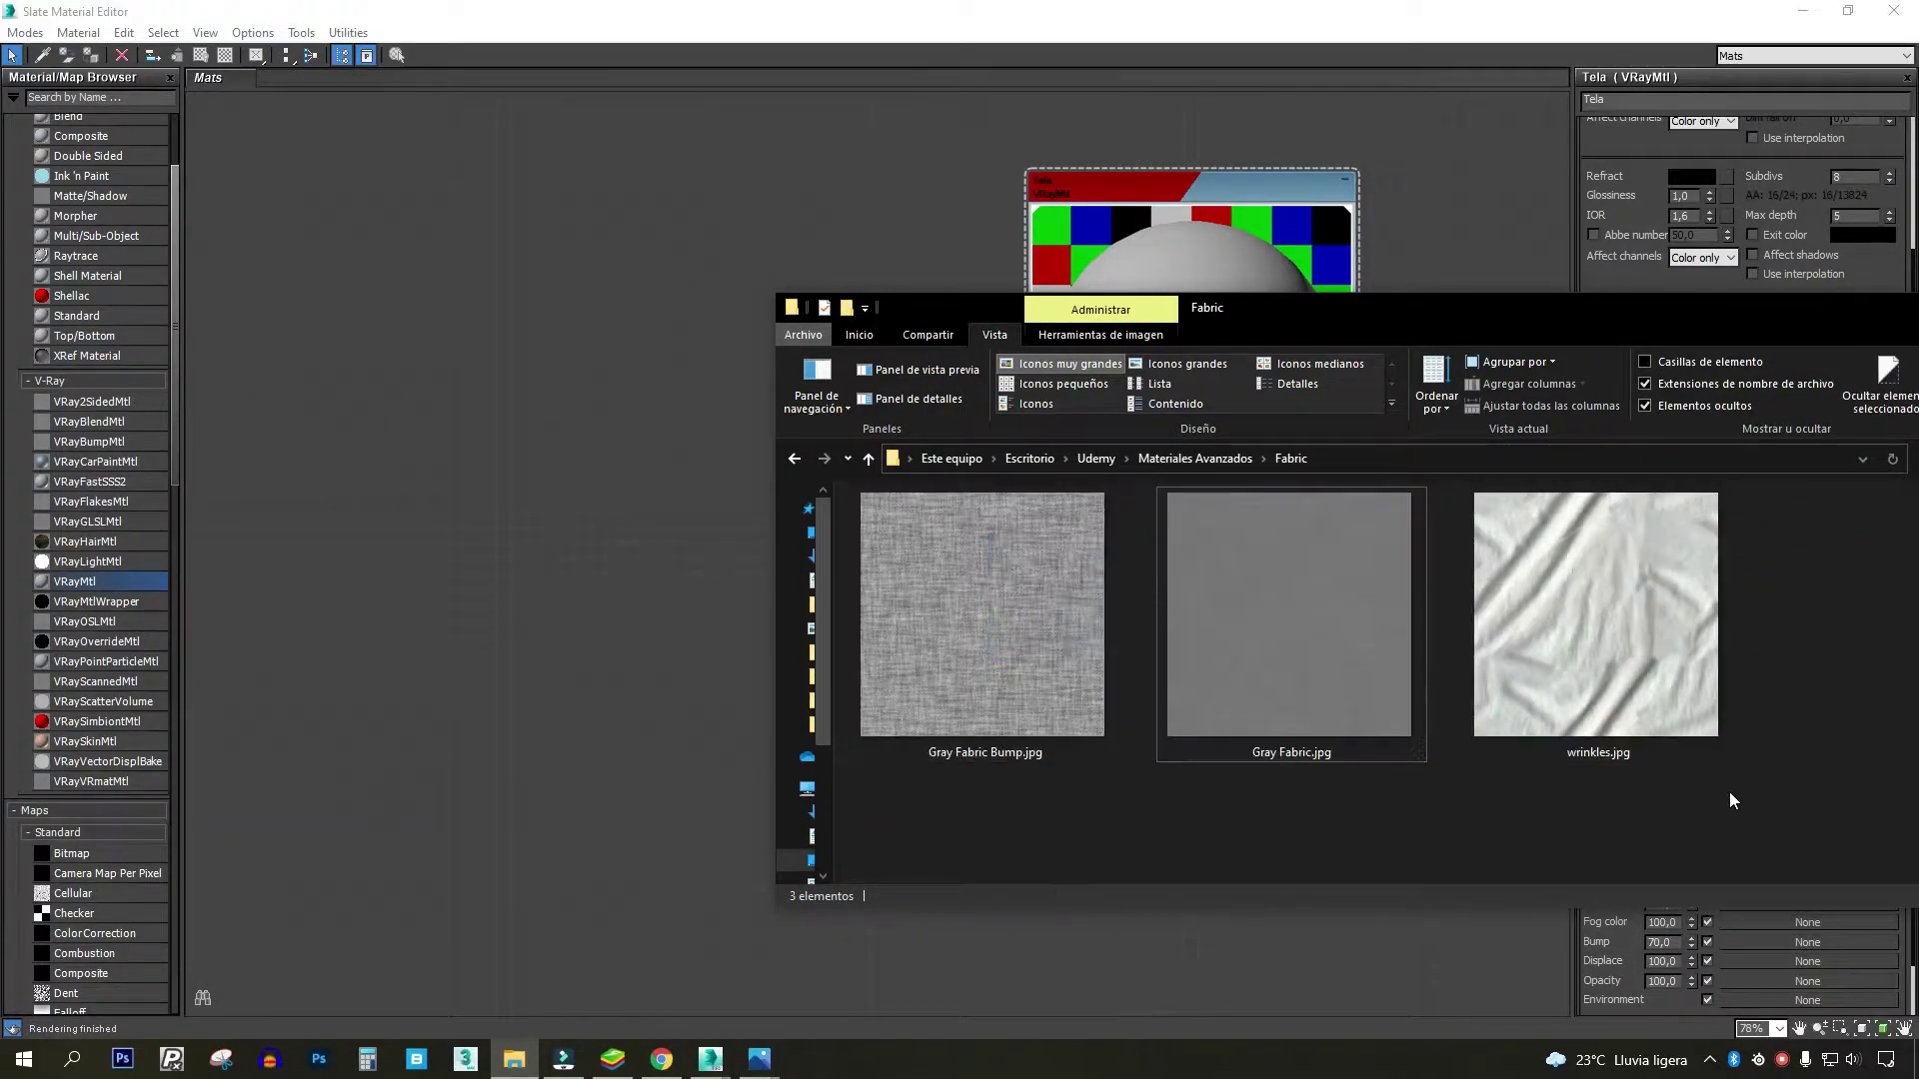
- Drop Gray Fabric.jpg, Gray Fabric Bump.jpg and wrinkles.jpg onto the canvas as Bitmap nodes
drag(1276, 659, 688, 563)
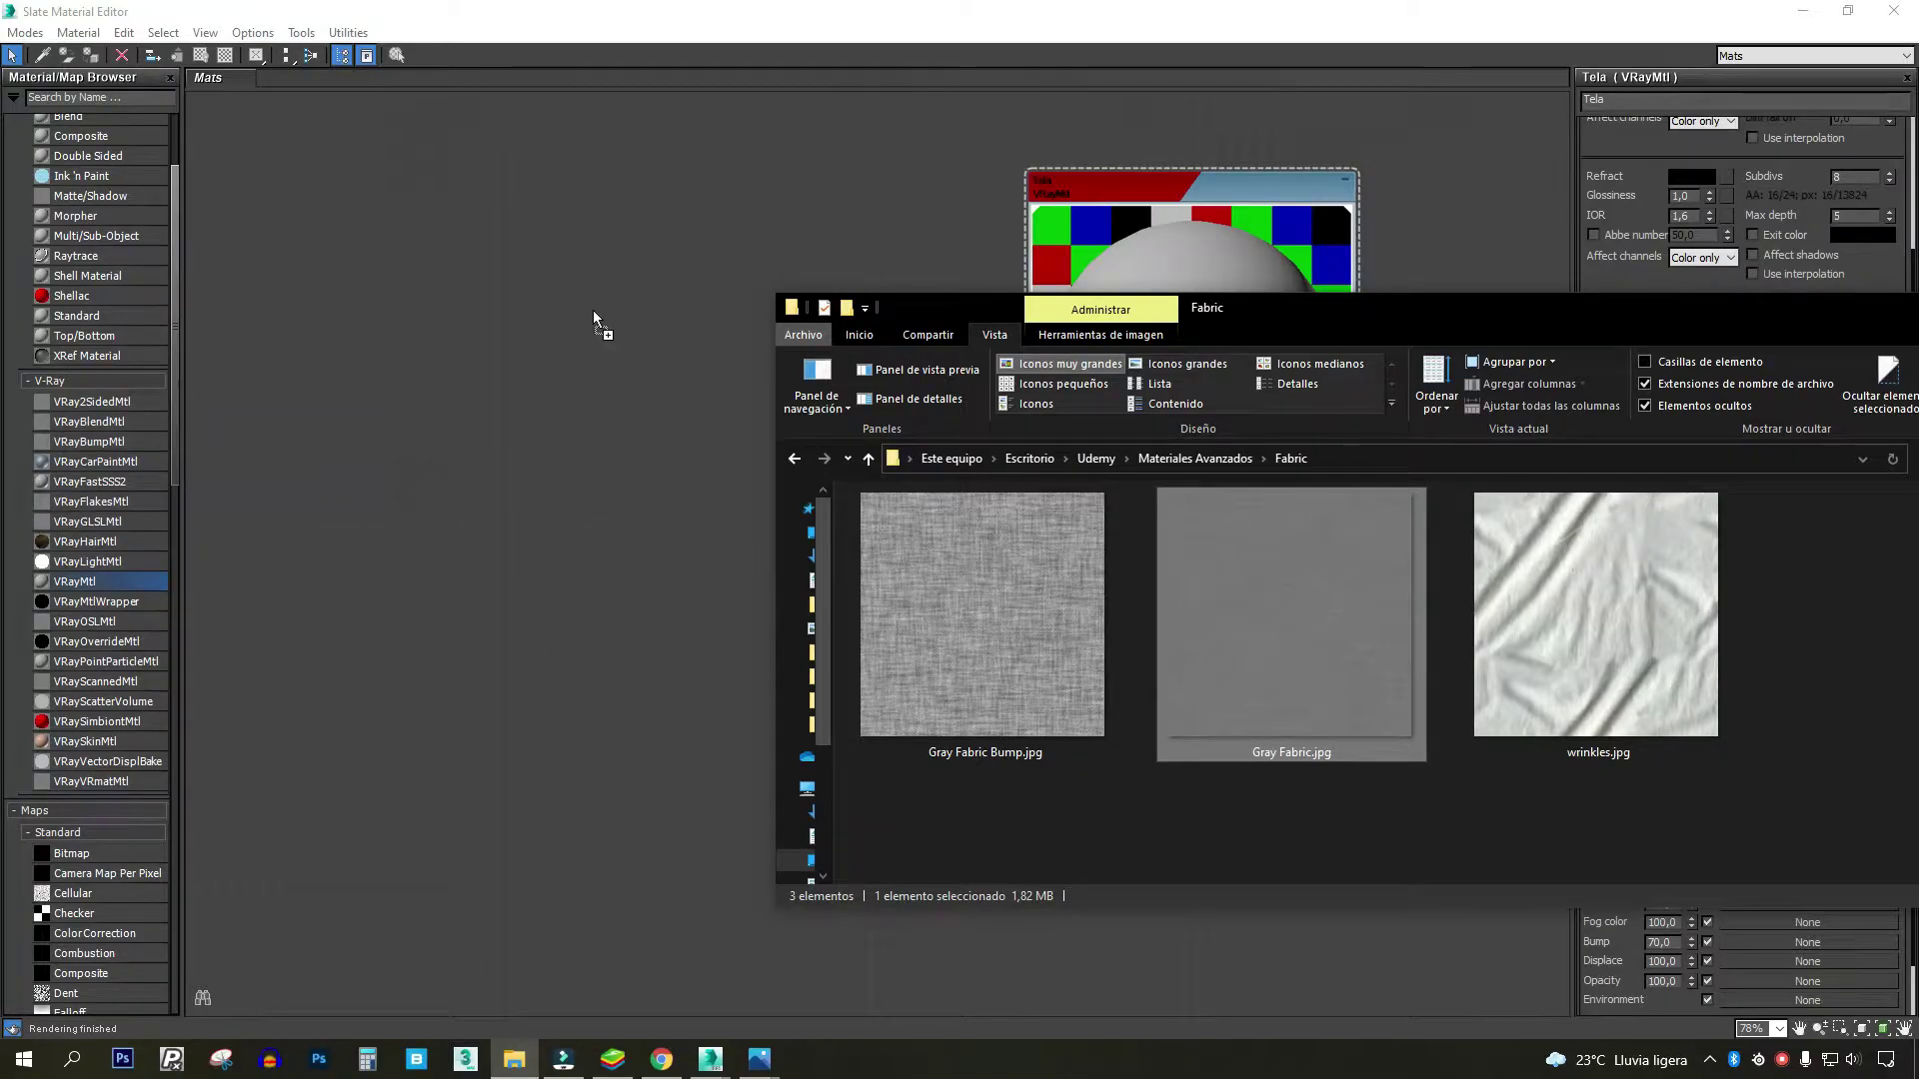
drag(598, 321, 591, 310)
mouse_move(960, 620)
mouse_down()
mouse_move(333, 465)
mouse_move(375, 380)
mouse_up()
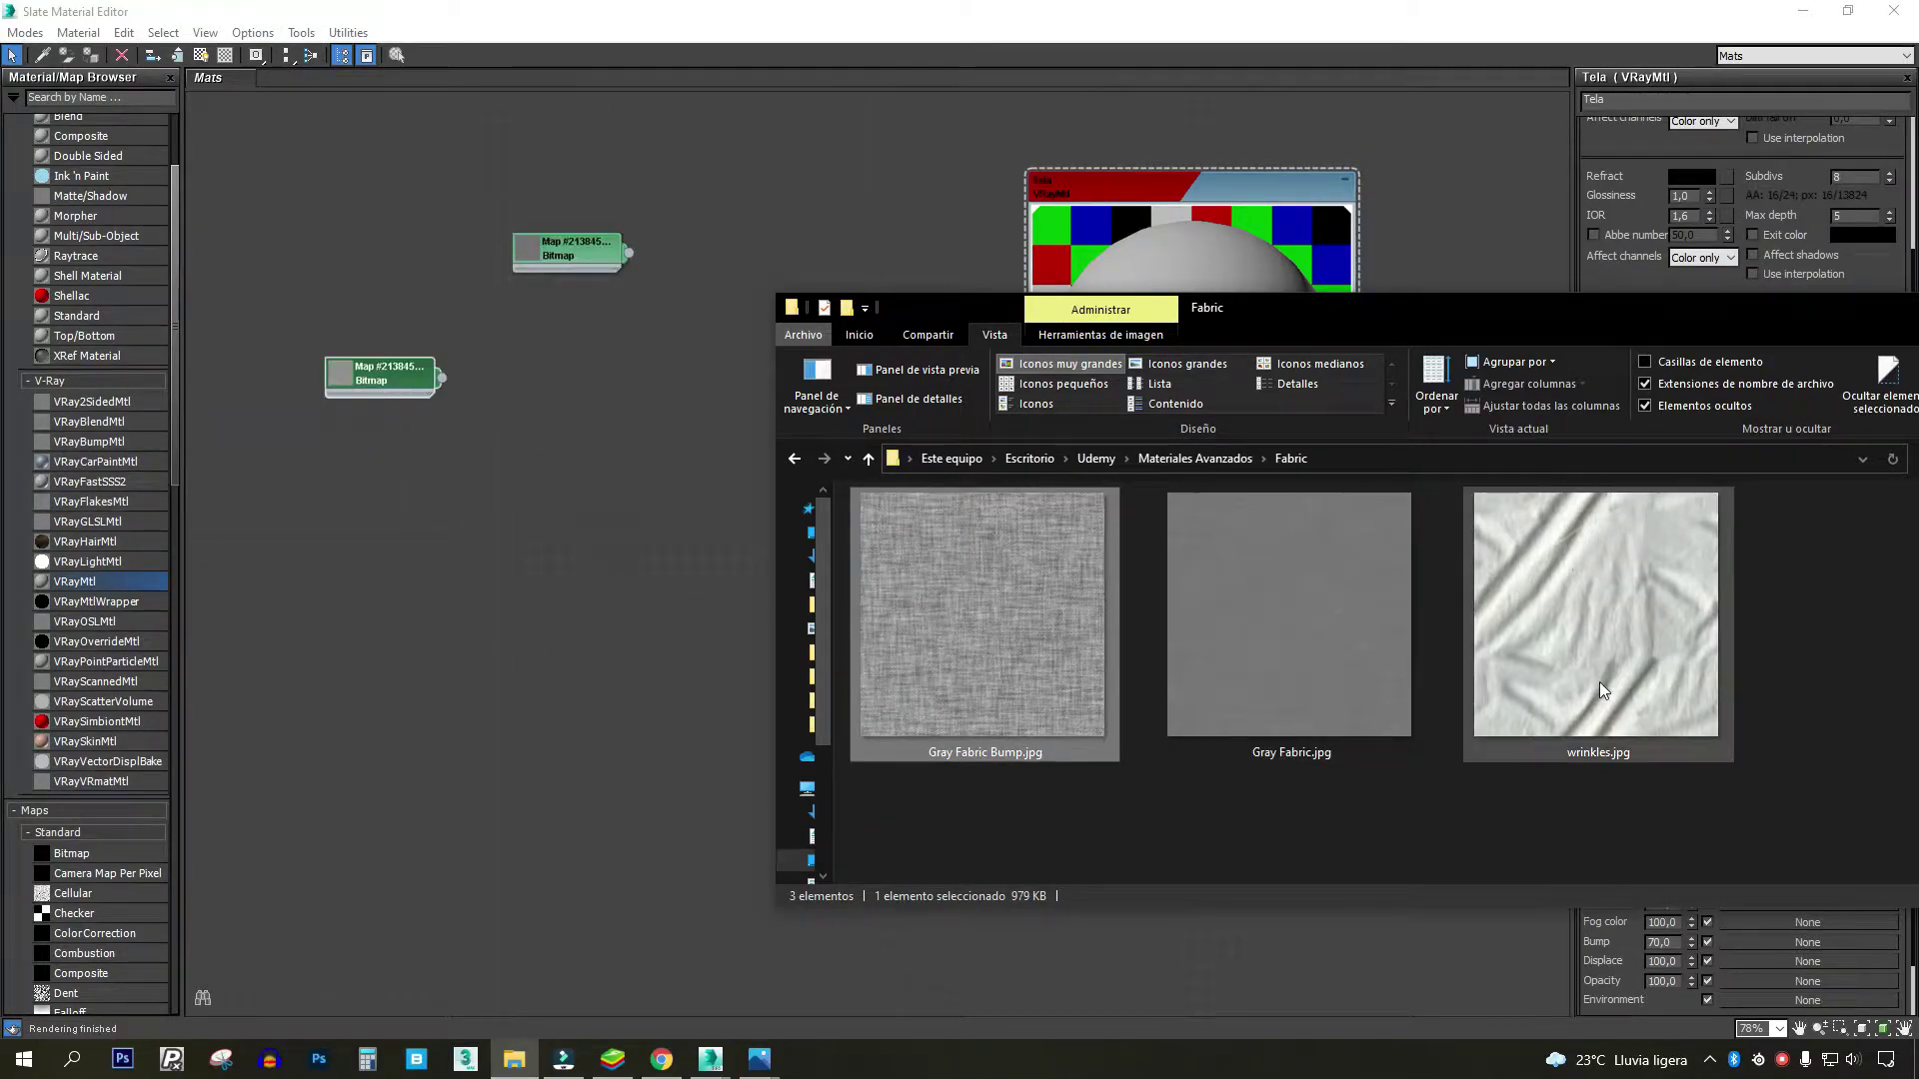
drag(1599, 682, 559, 568)
middle_drag(712, 300, 852, 303)
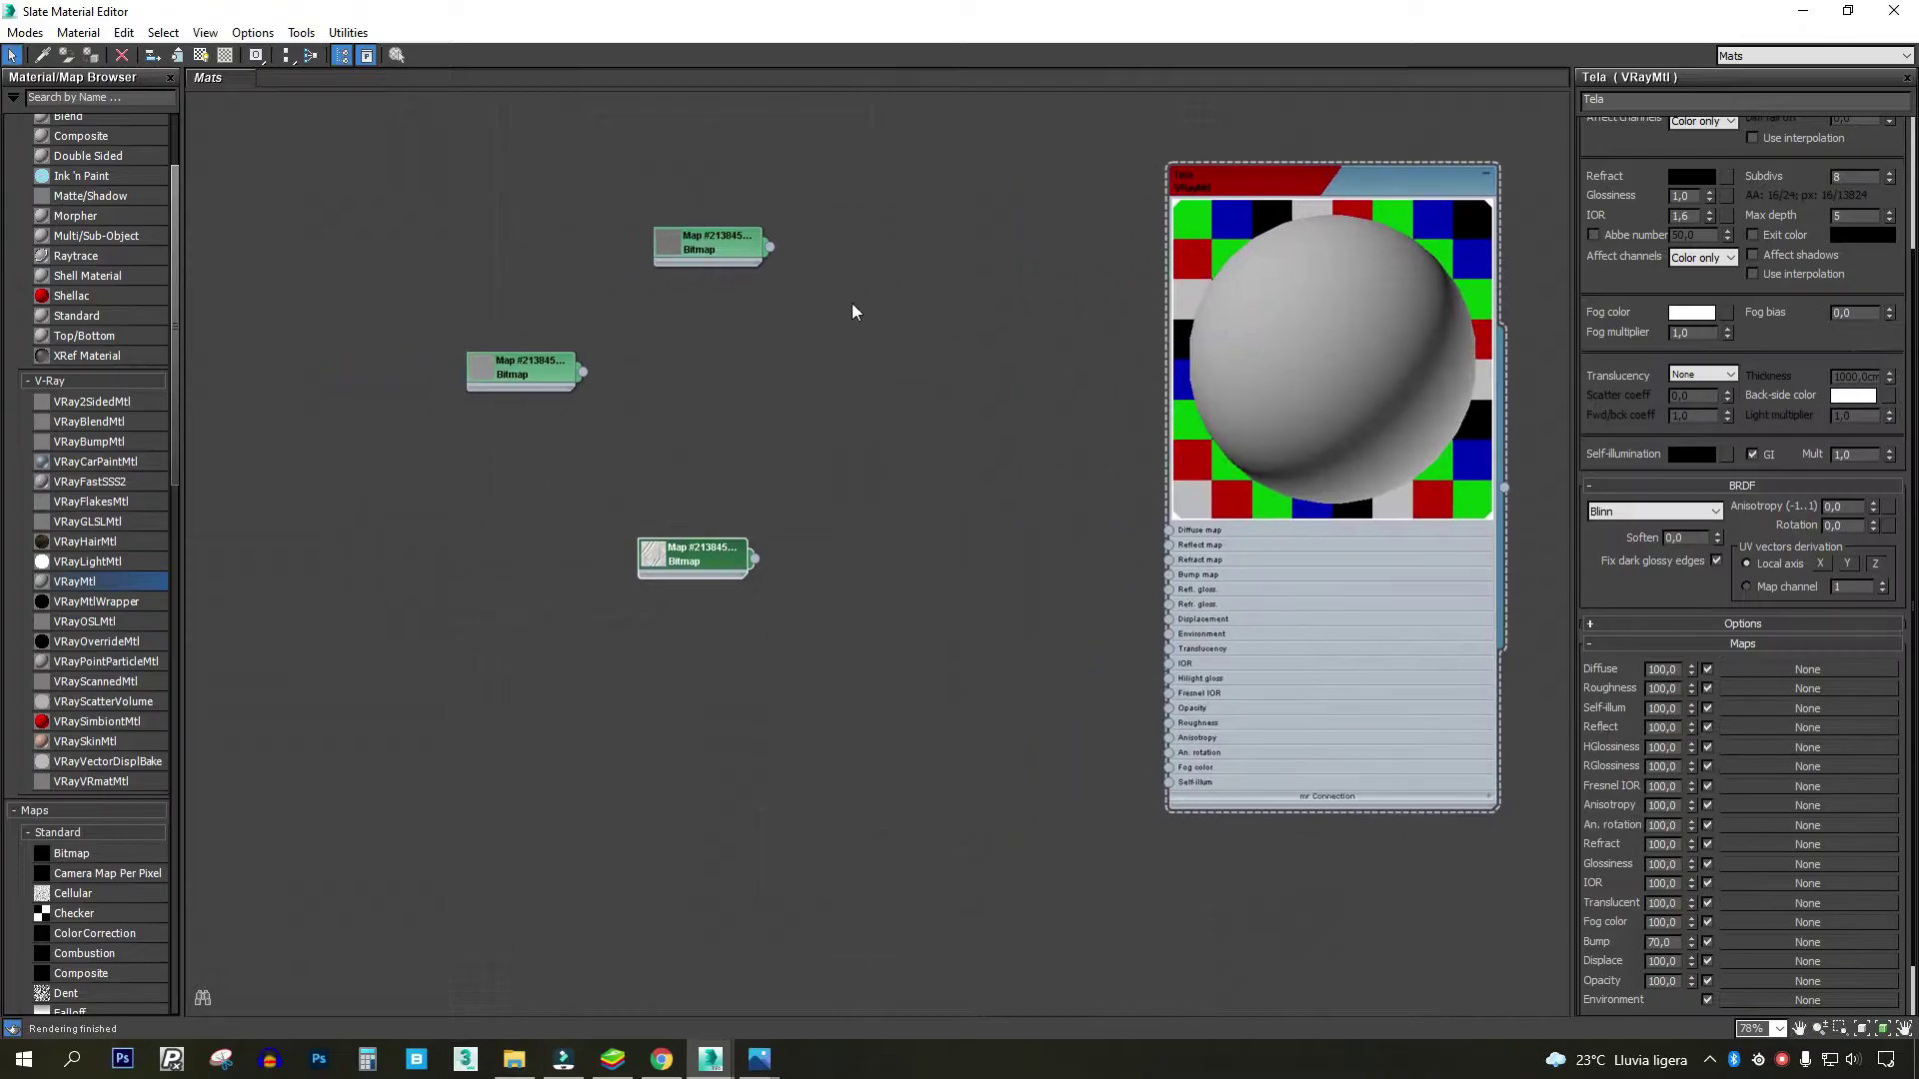
scroll(830, 295, up, 5)
- Rename the Gray Fabric bitmap node to 'tela'
double_click(628, 205)
middle_drag(639, 242, 781, 269)
scroll(1012, 300, up, 1)
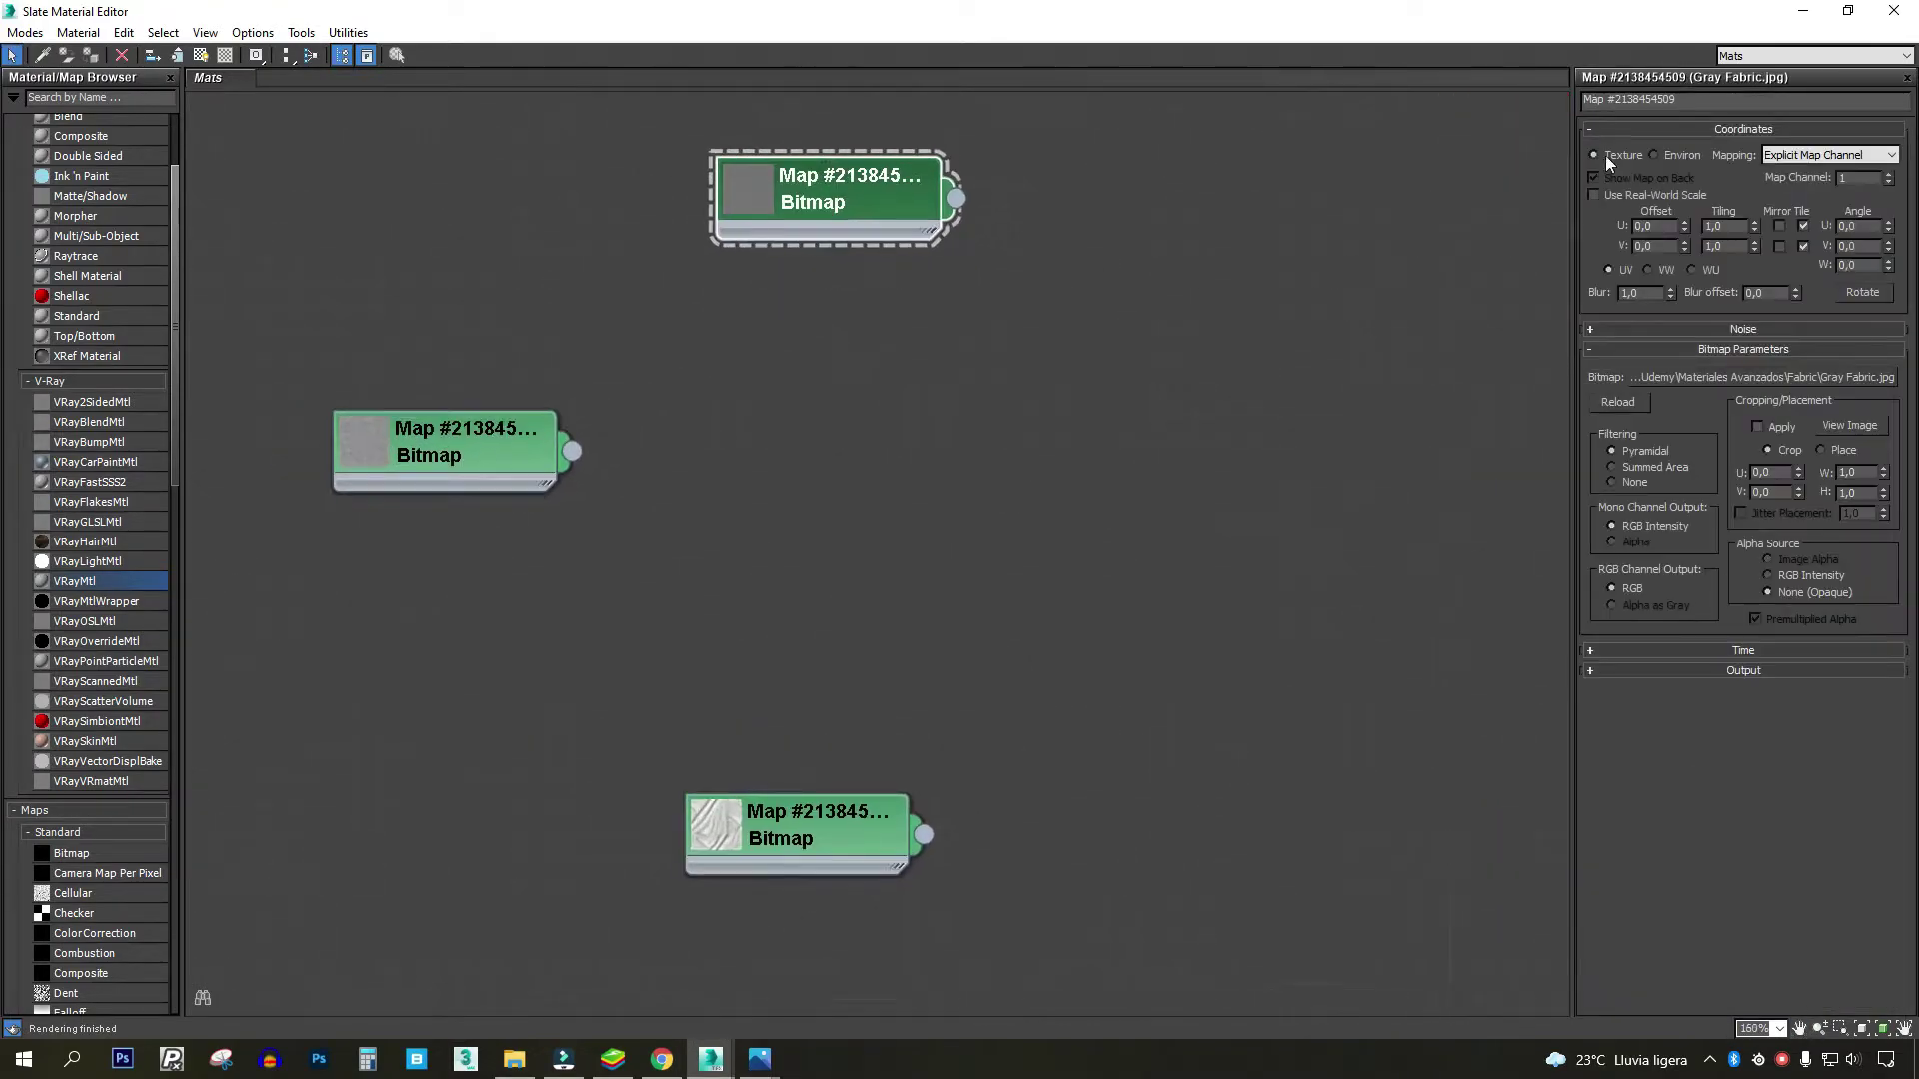
drag(1723, 100, 1106, 142)
scroll(716, 328, down, 3)
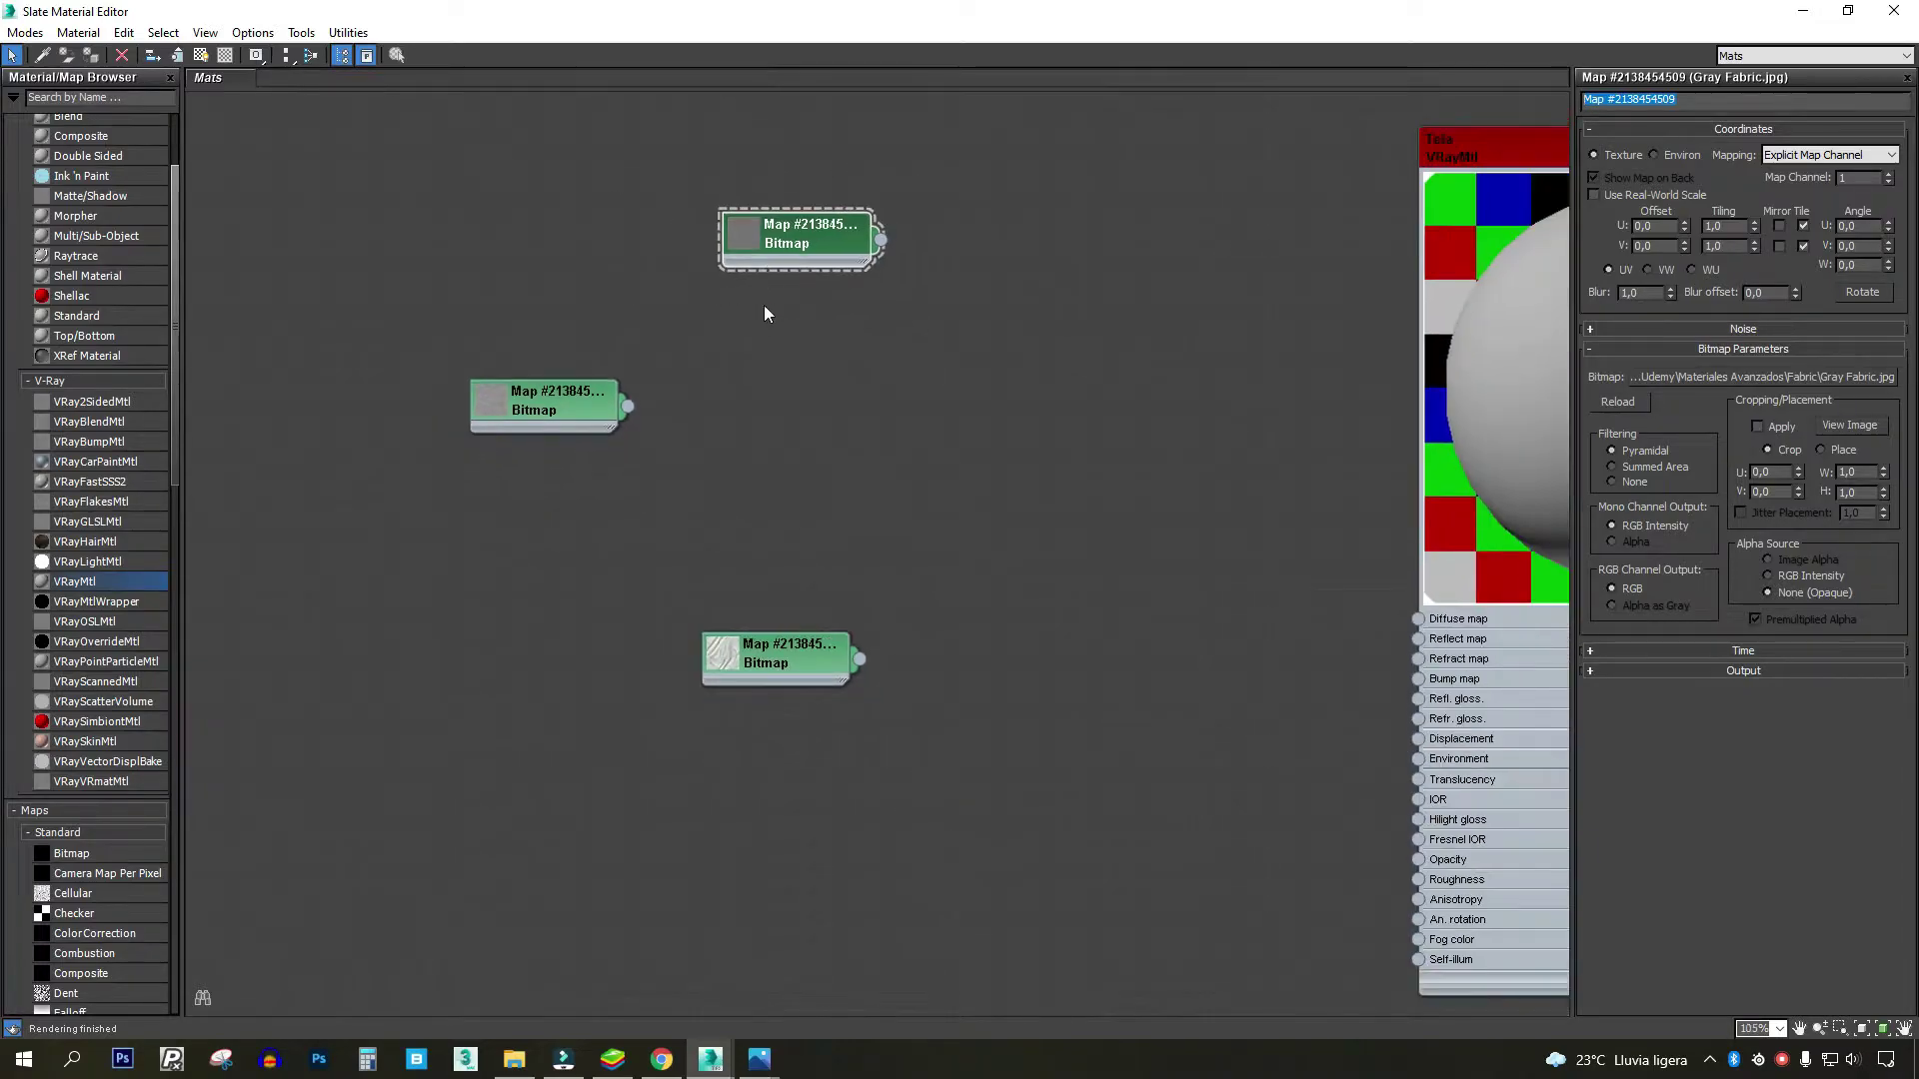
scroll(704, 315, up, 3)
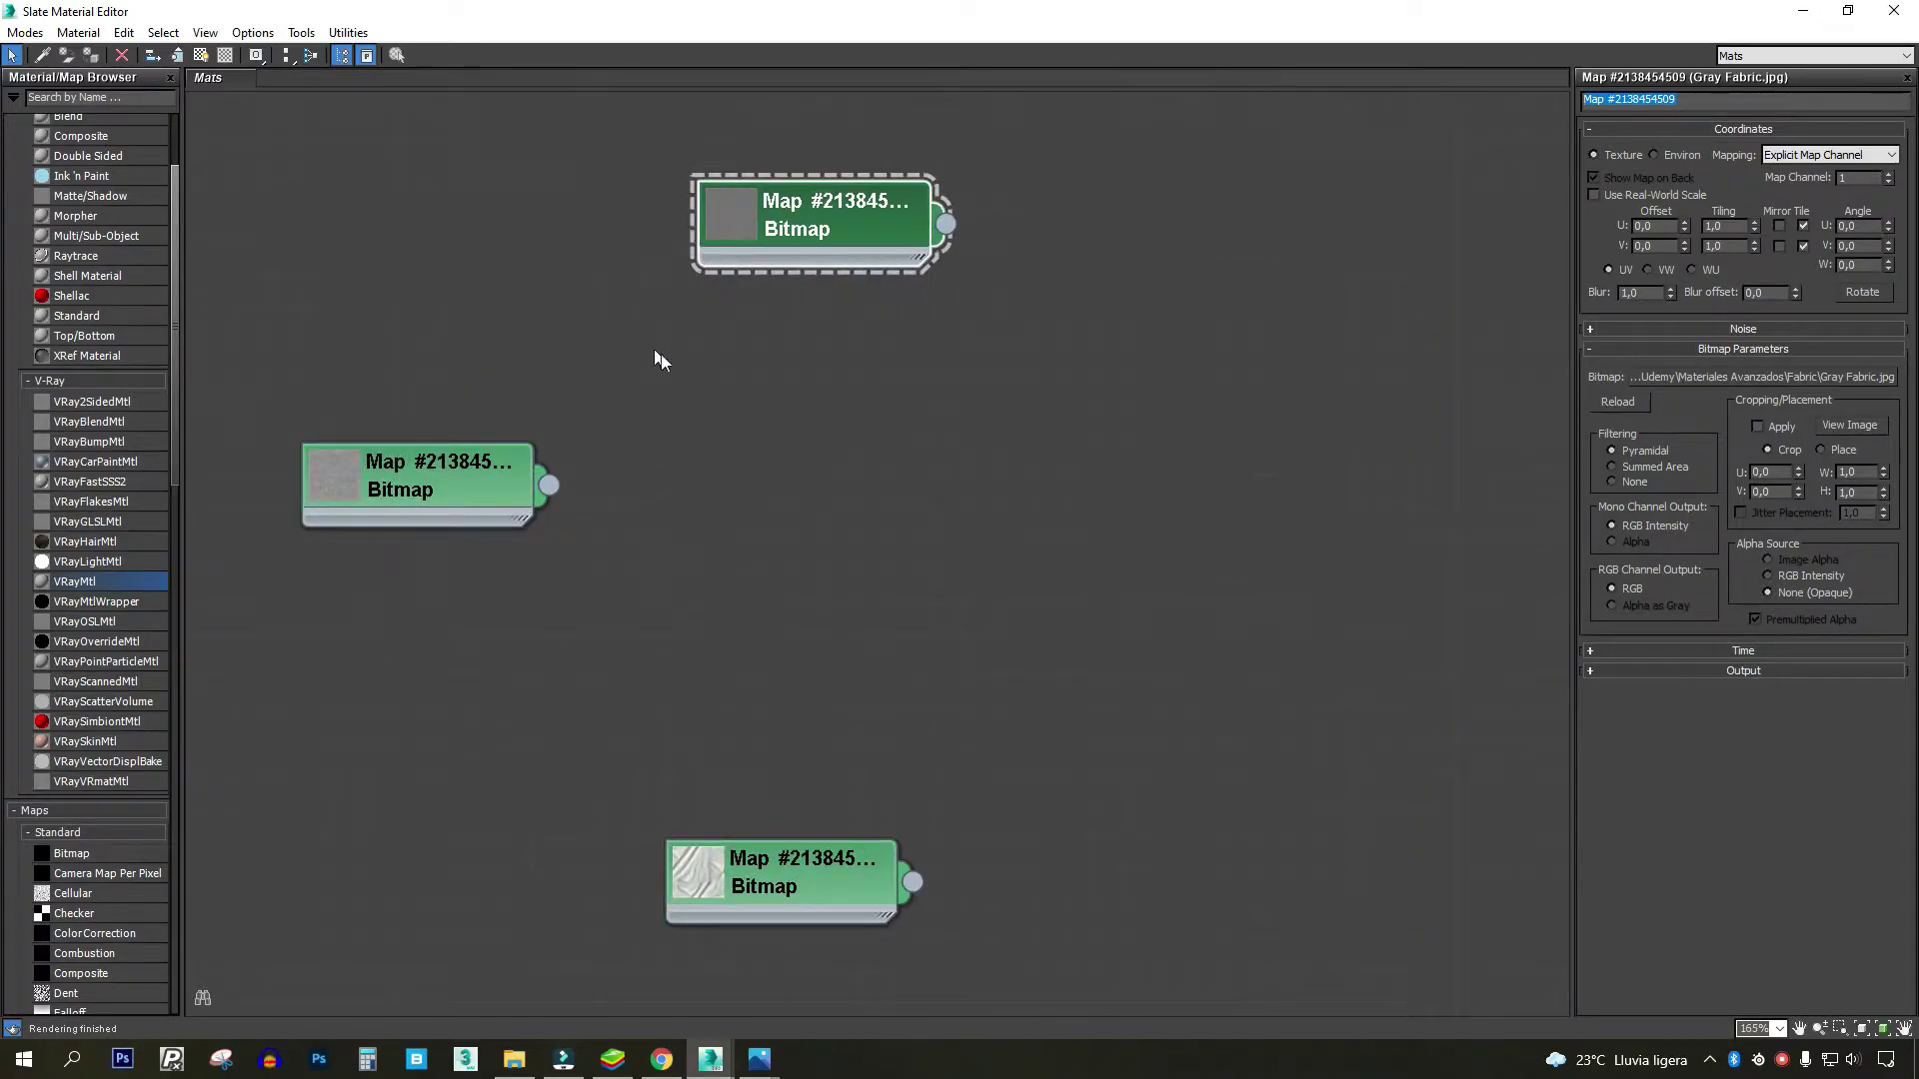
click(1733, 100)
text(tela)
- Rename the bump bitmap to 'rugosidad' and the wrinkles bitmap to 'arrugas'
click(500, 488)
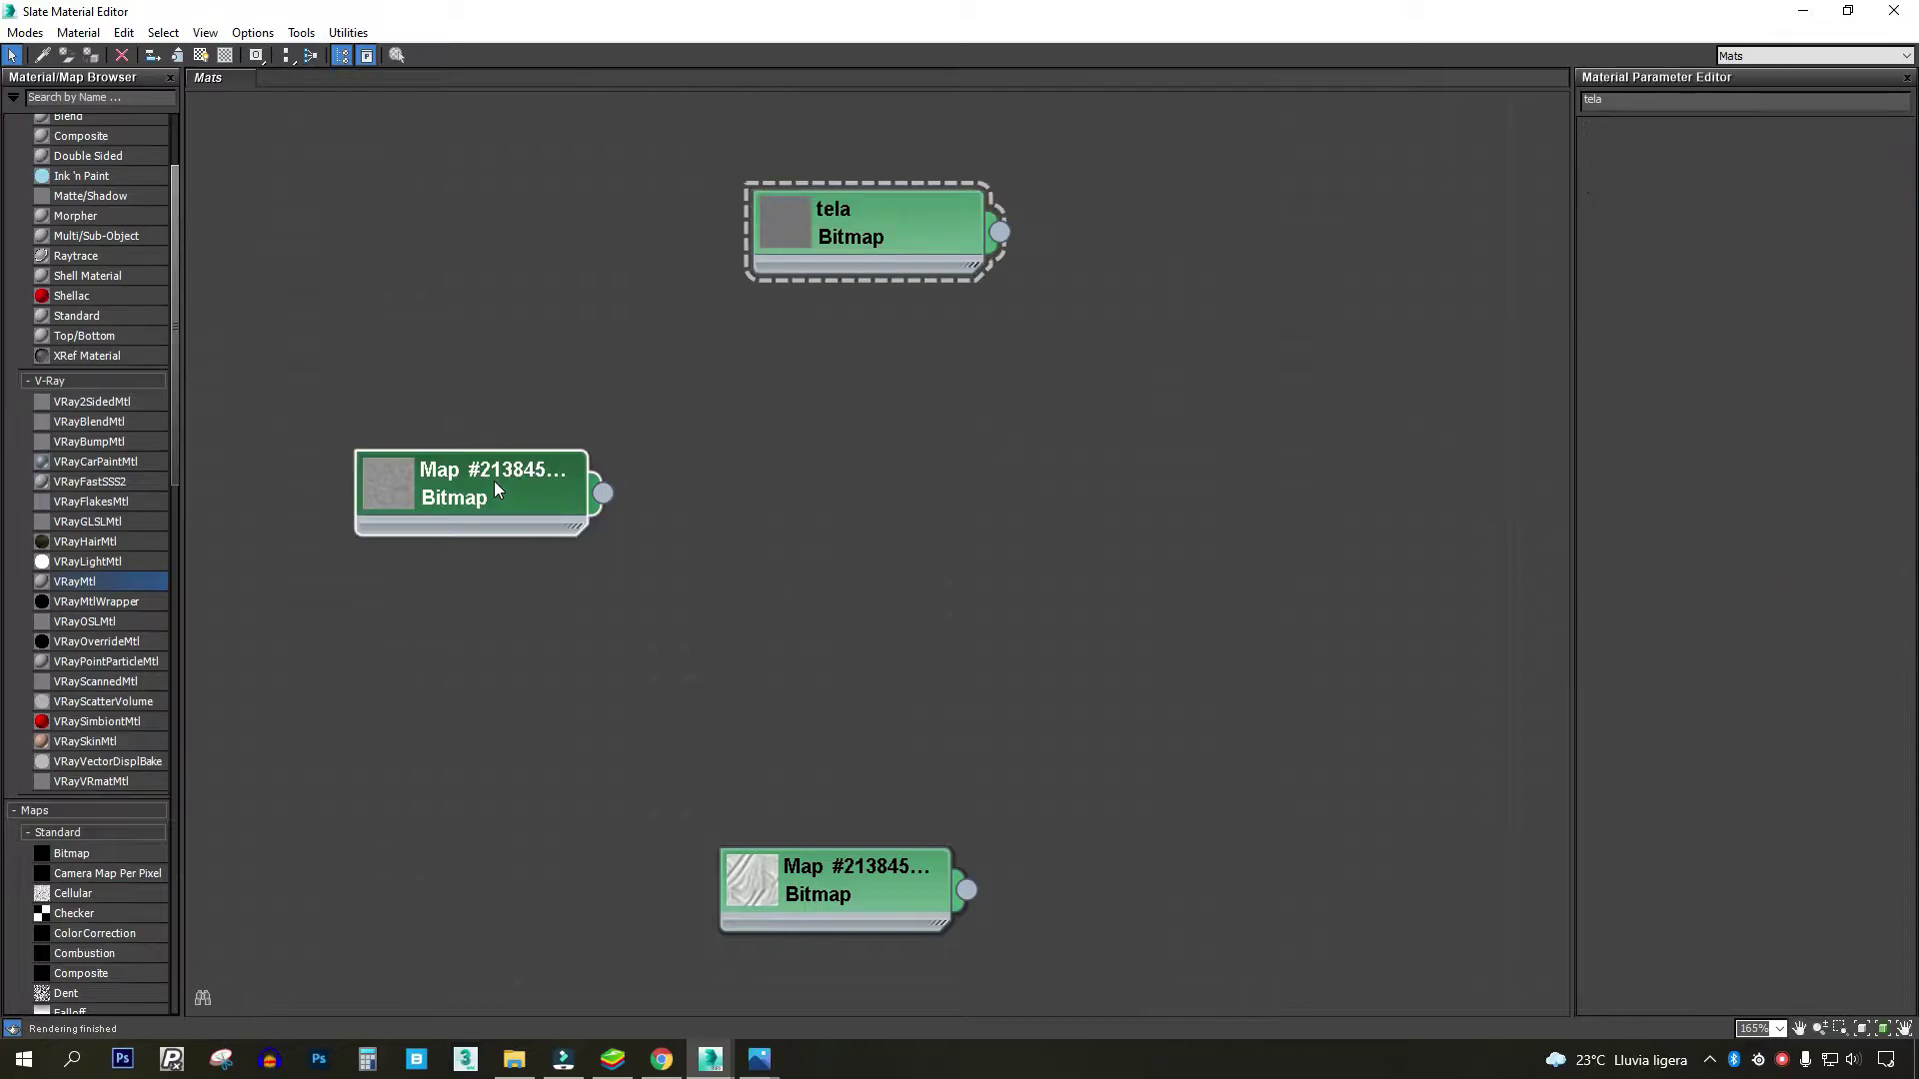
click(1699, 100)
text(rugosid)
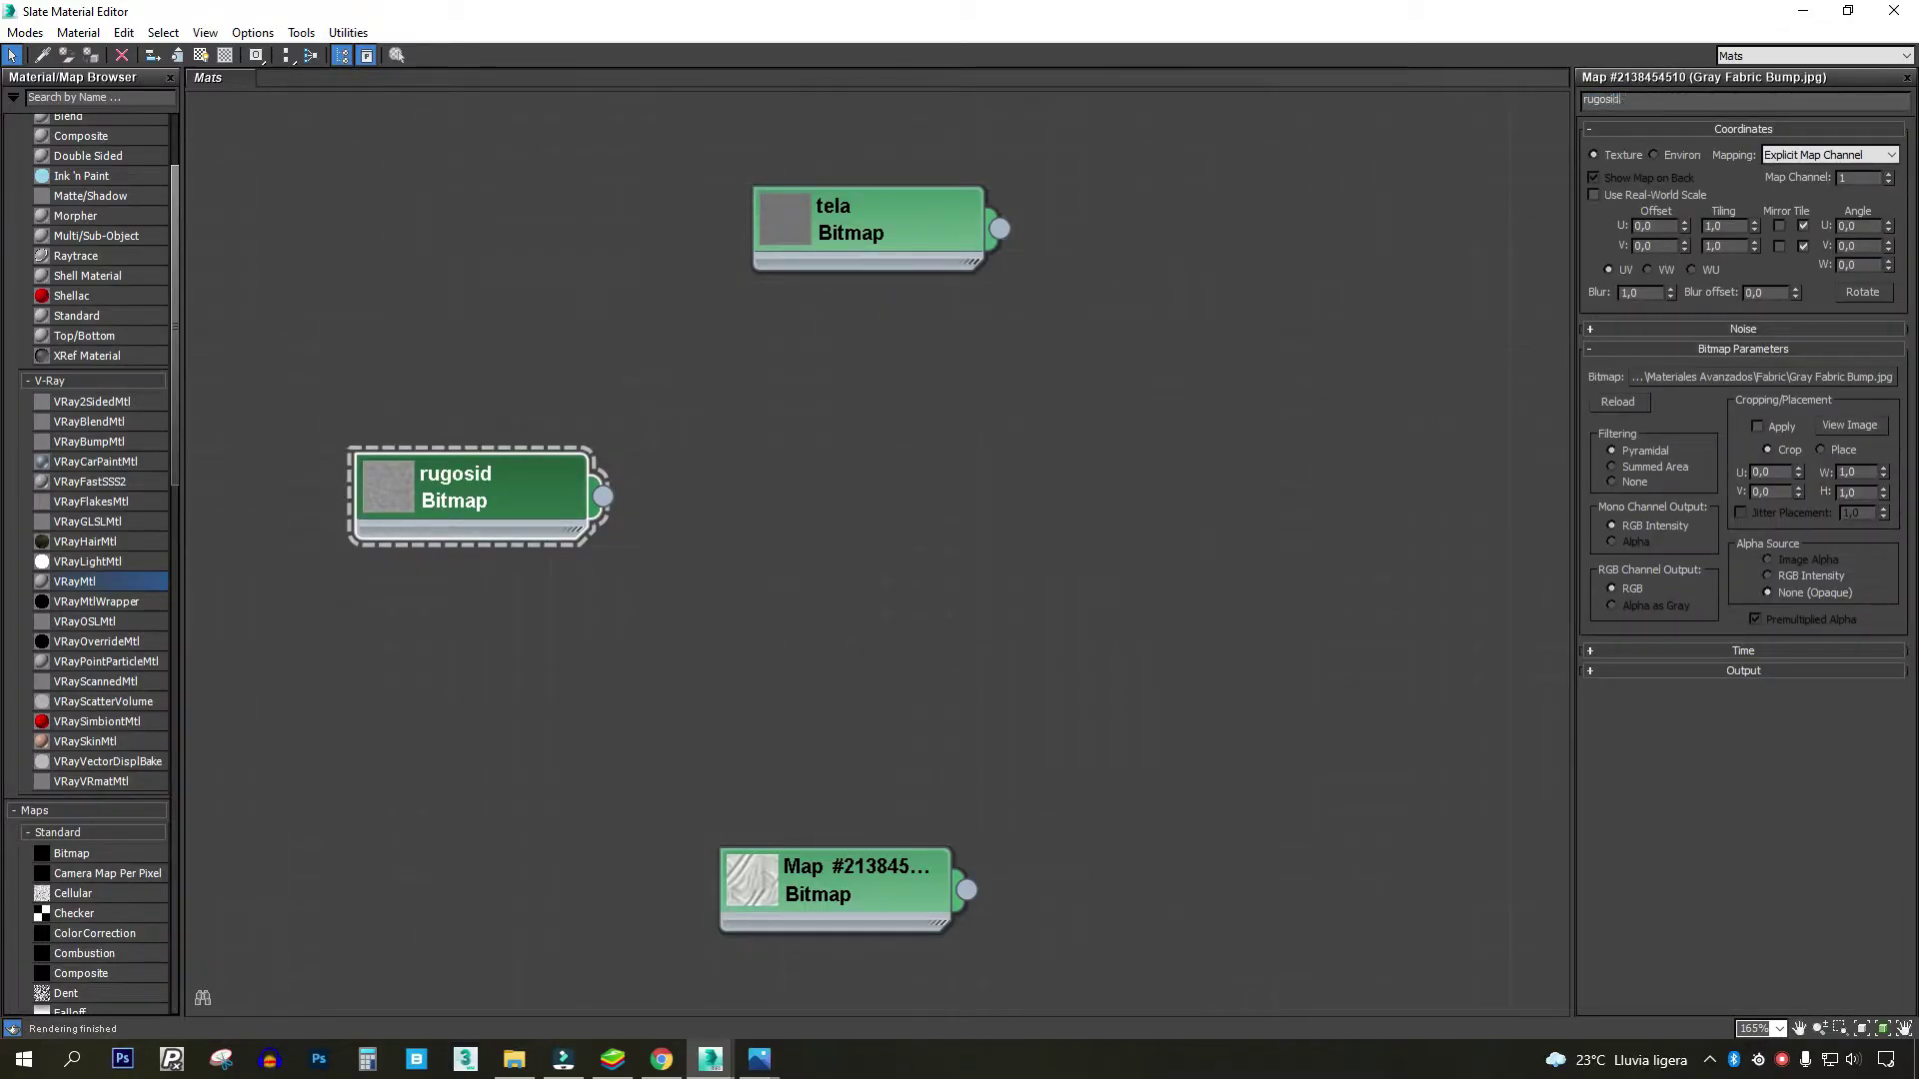
text(ad)
click(867, 879)
click(1698, 100)
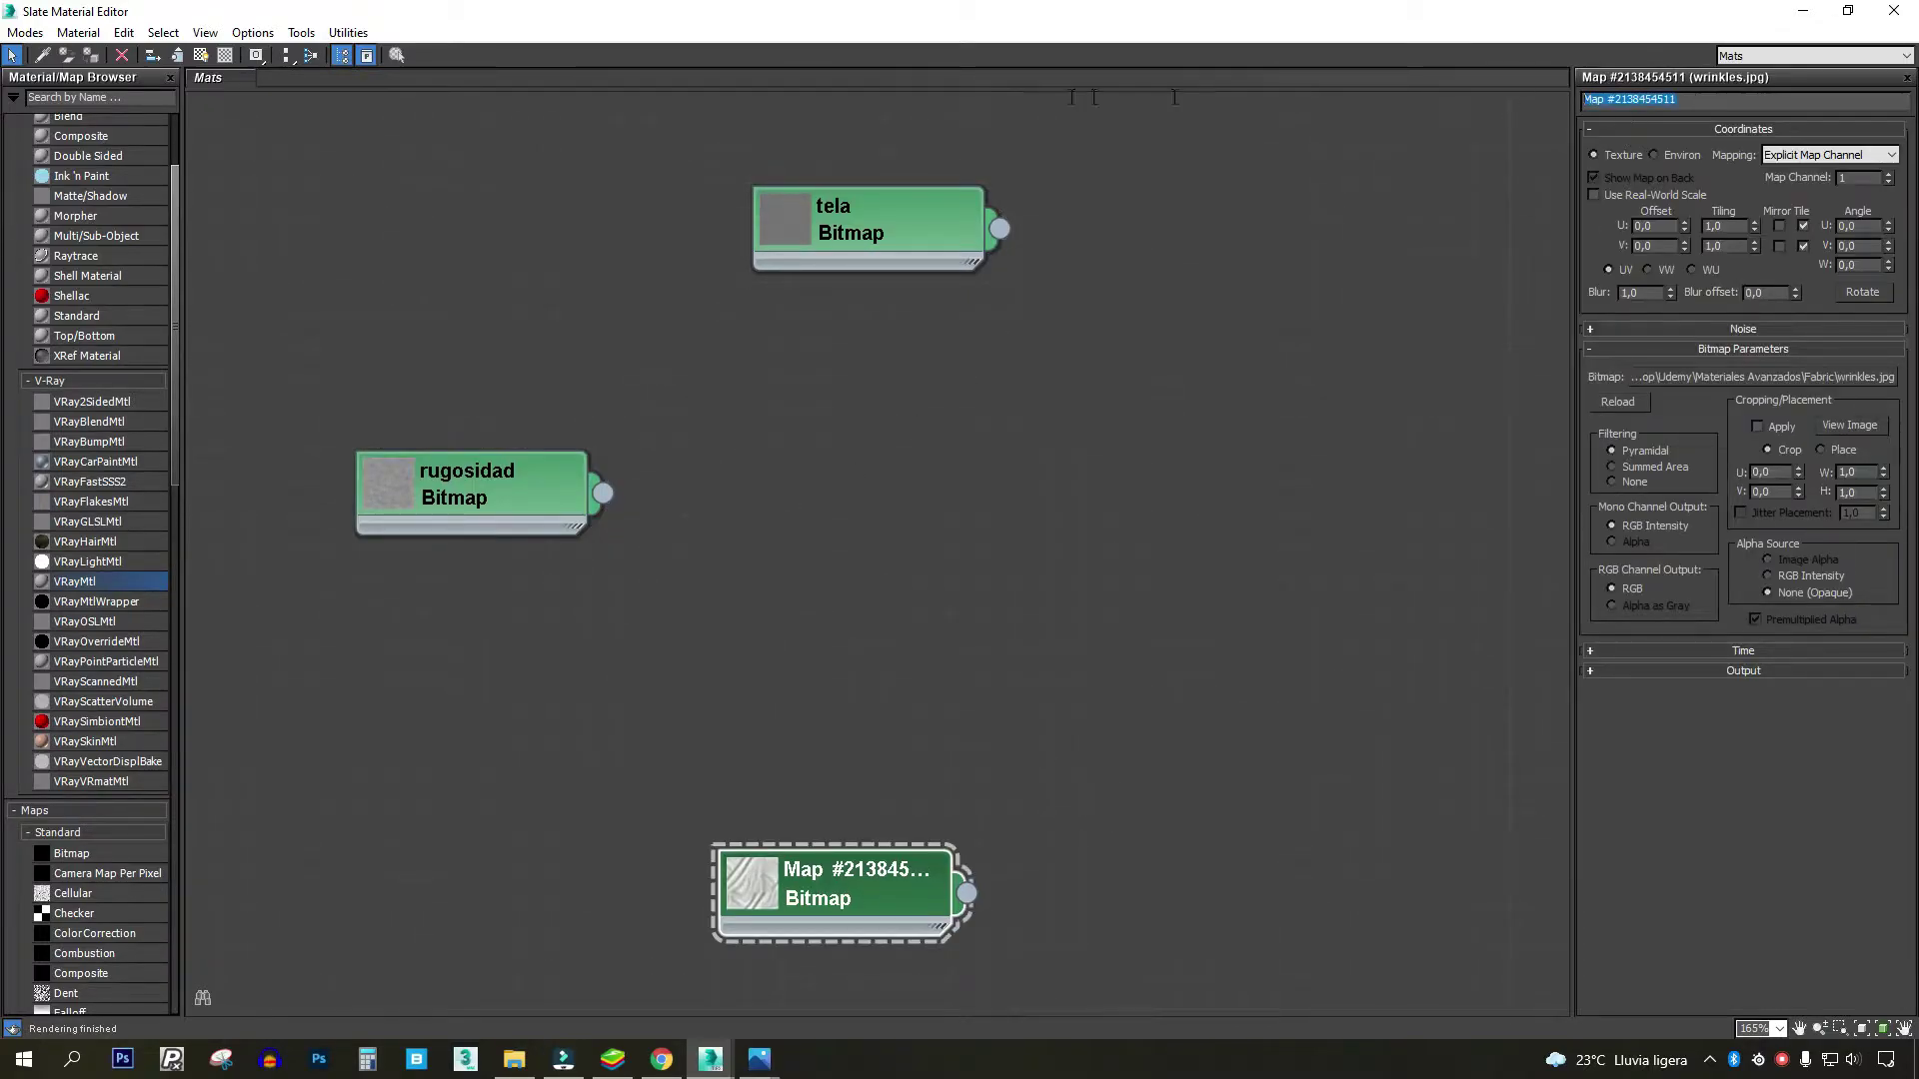
text(arrugas)
- Rearrange the bitmap nodes, preview the tela image, and close the cropping preview
scroll(898, 728, down, 3)
middle_drag(898, 729, 742, 642)
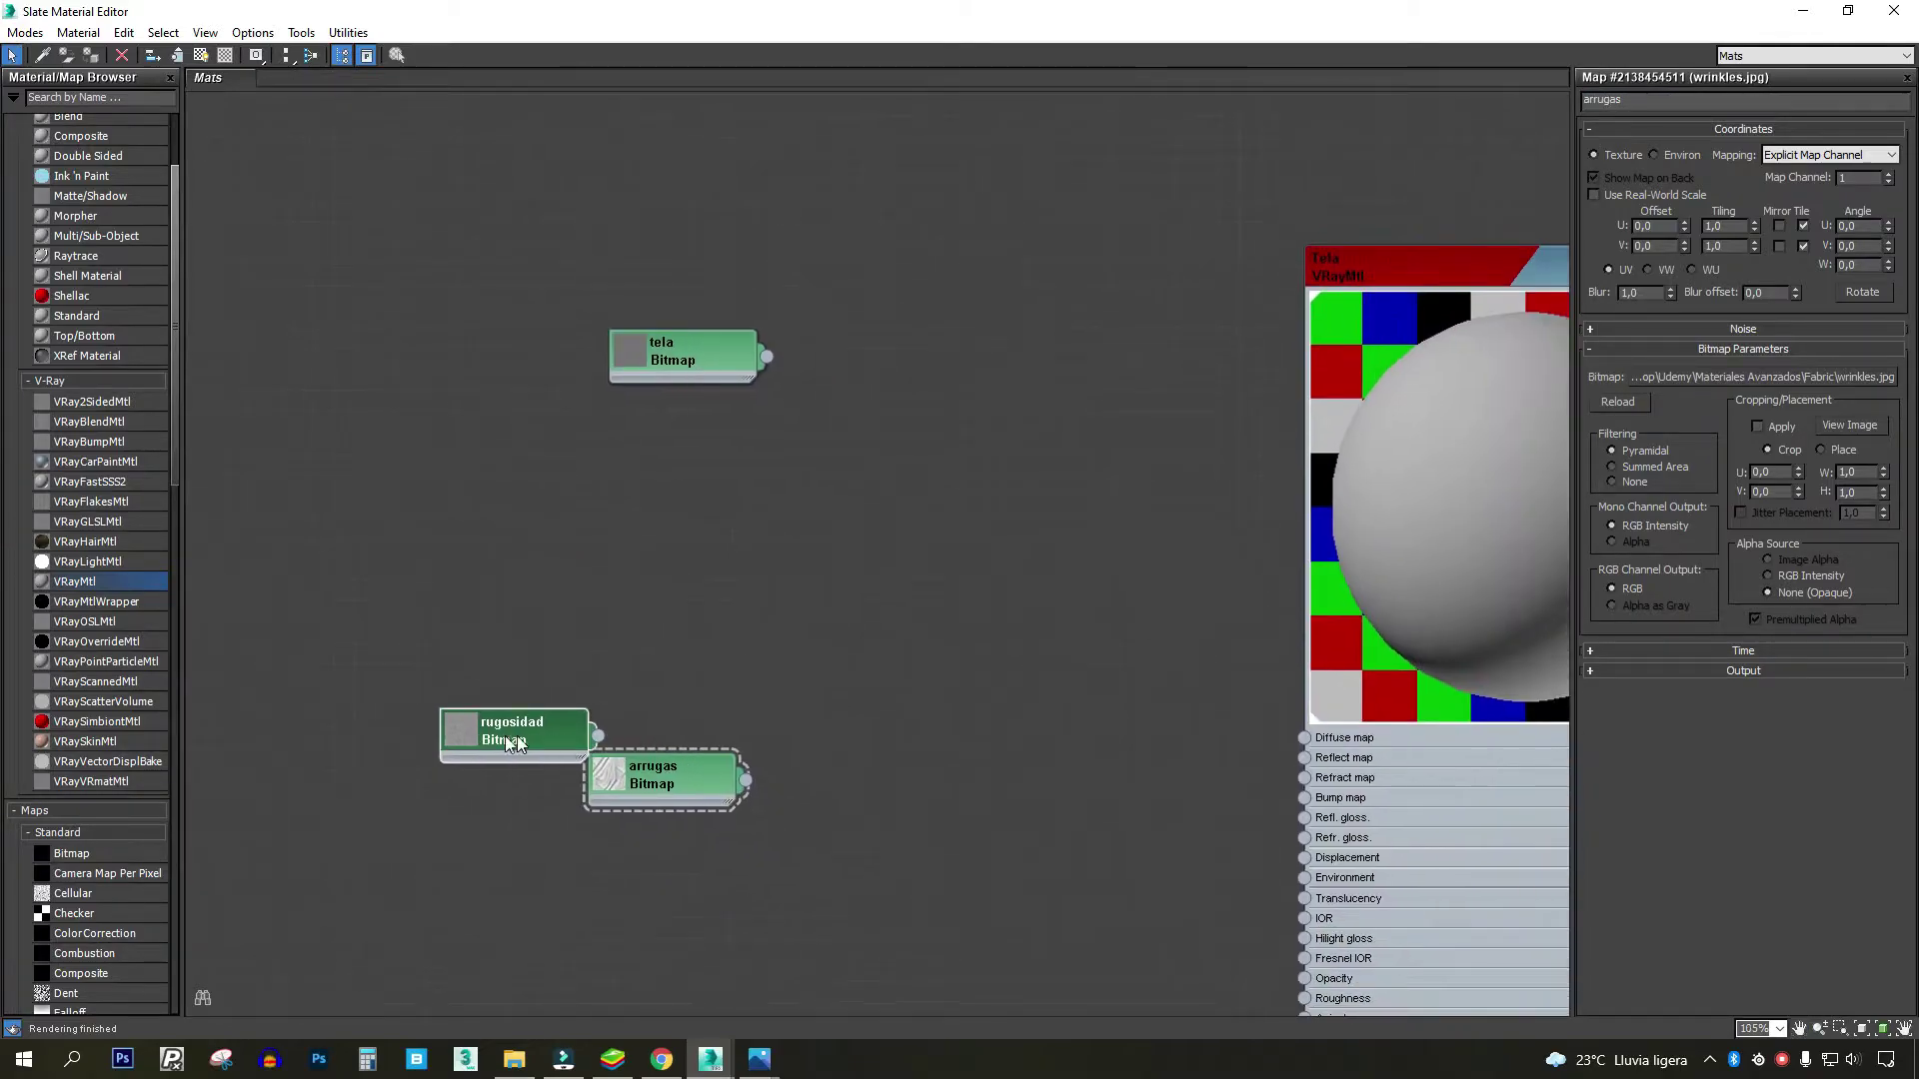
drag(506, 735, 612, 635)
mouse_move(706, 371)
mouse_down()
mouse_move(570, 388)
mouse_move(524, 344)
mouse_up()
click(488, 380)
double_click(524, 344)
click(1851, 425)
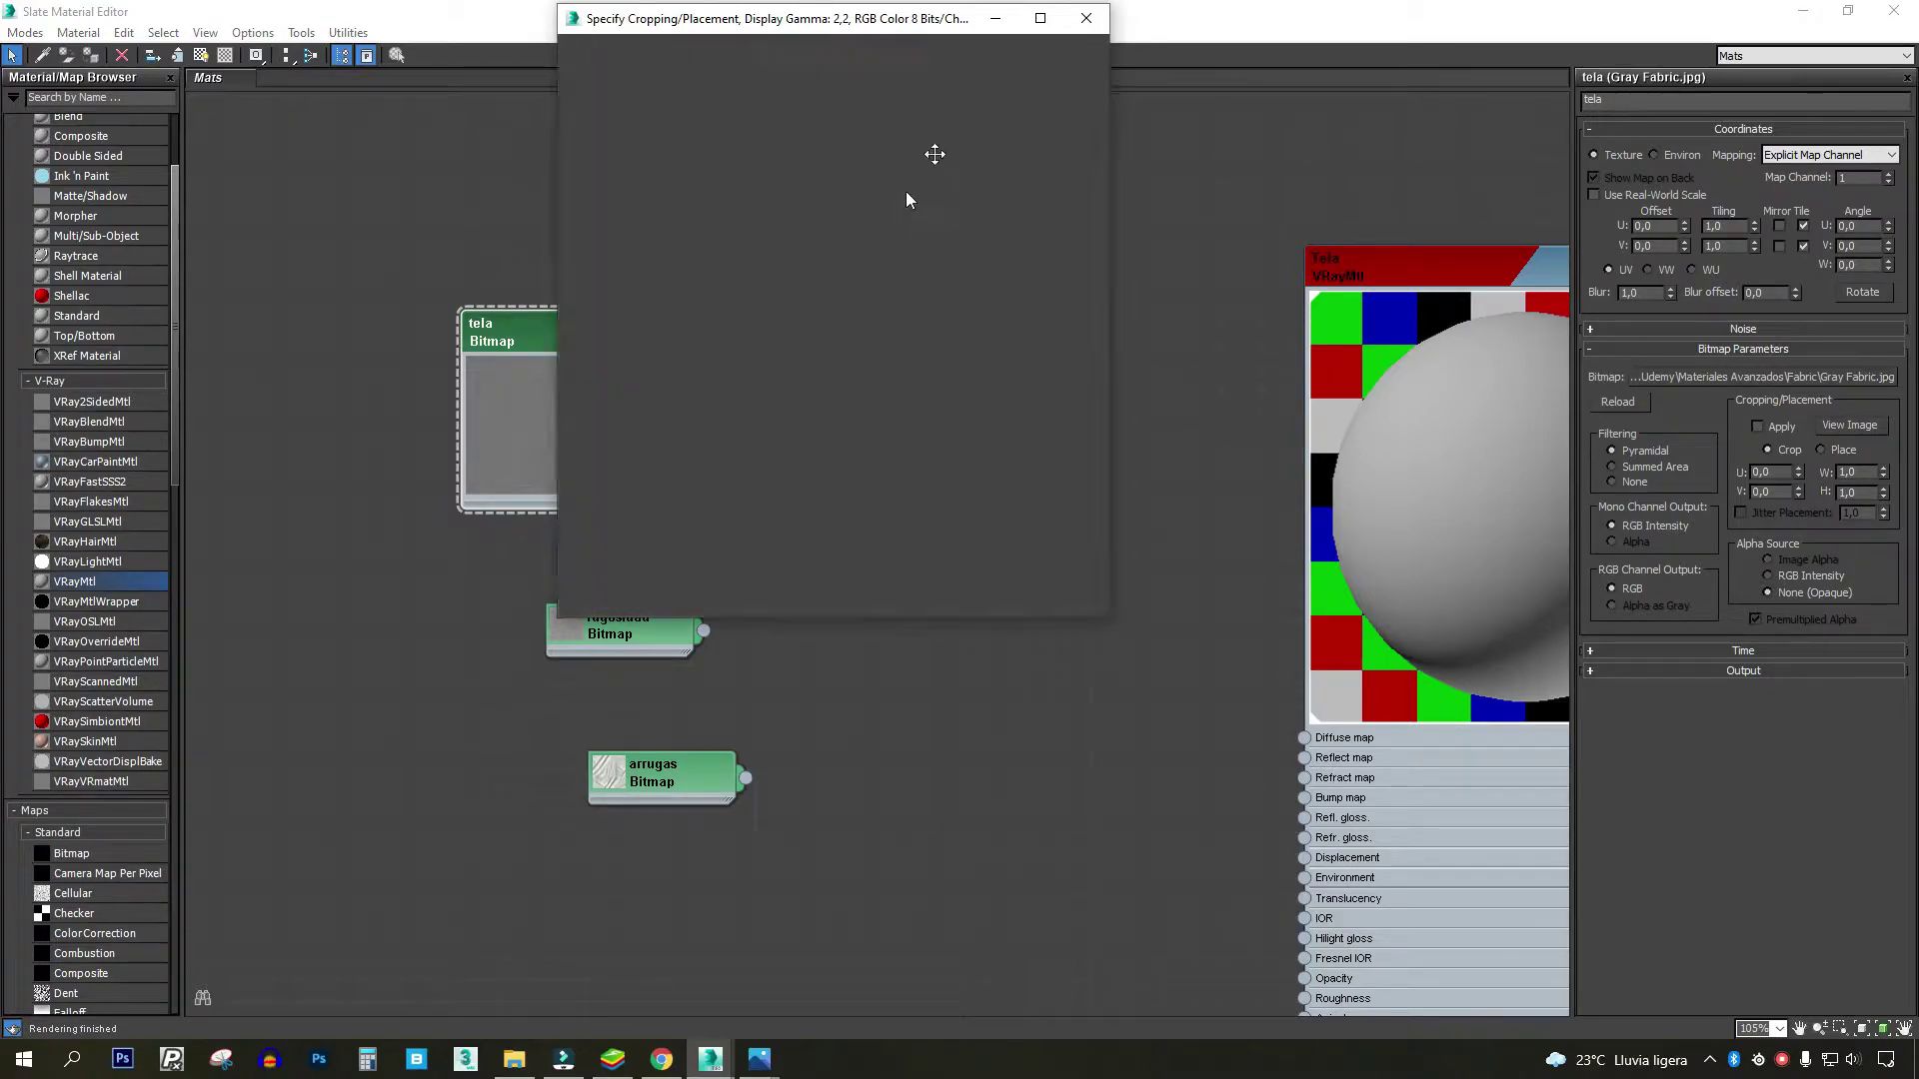
key(Escape)
- Reposition the tela Bitmap node in the graph and deselect it
scroll(568, 322, up, 3)
mouse_move(574, 322)
mouse_down()
mouse_move(553, 404)
mouse_move(551, 364)
mouse_up()
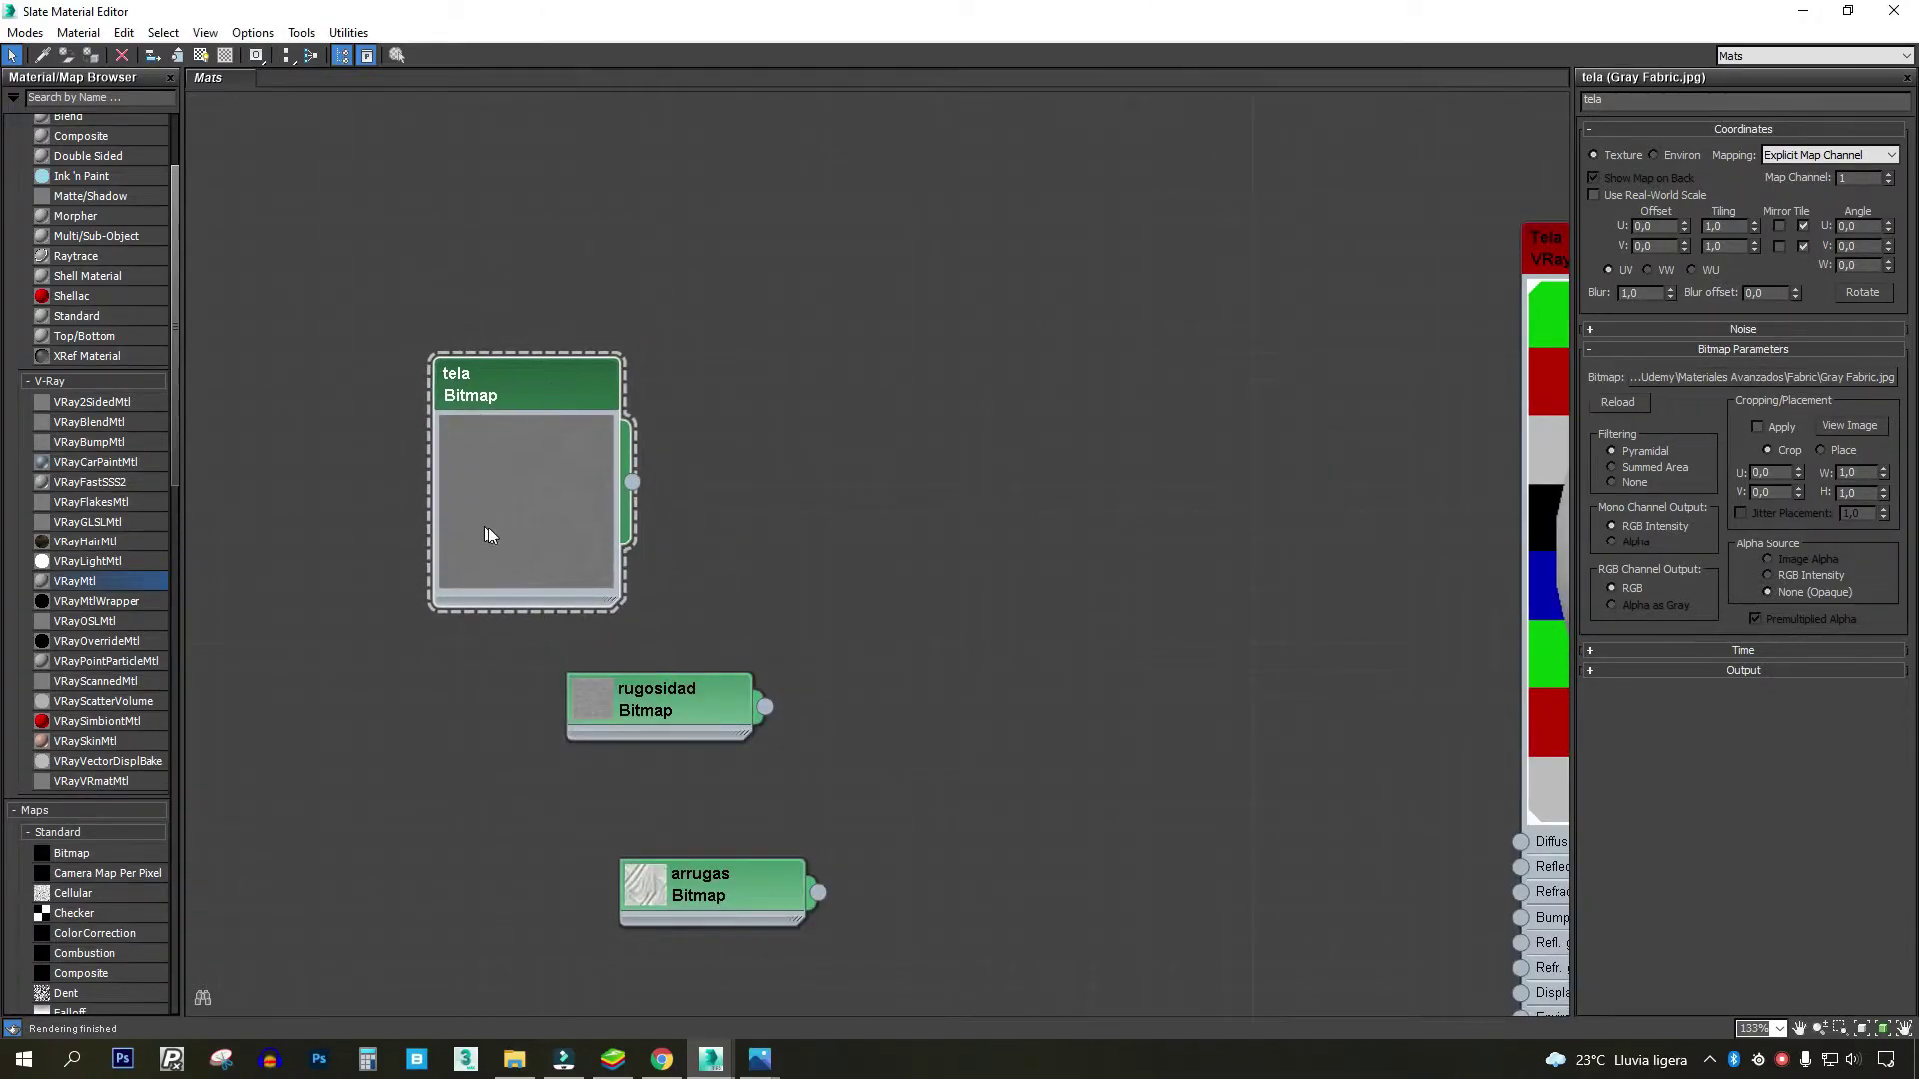
scroll(512, 440, up, 1)
drag(512, 441, 542, 324)
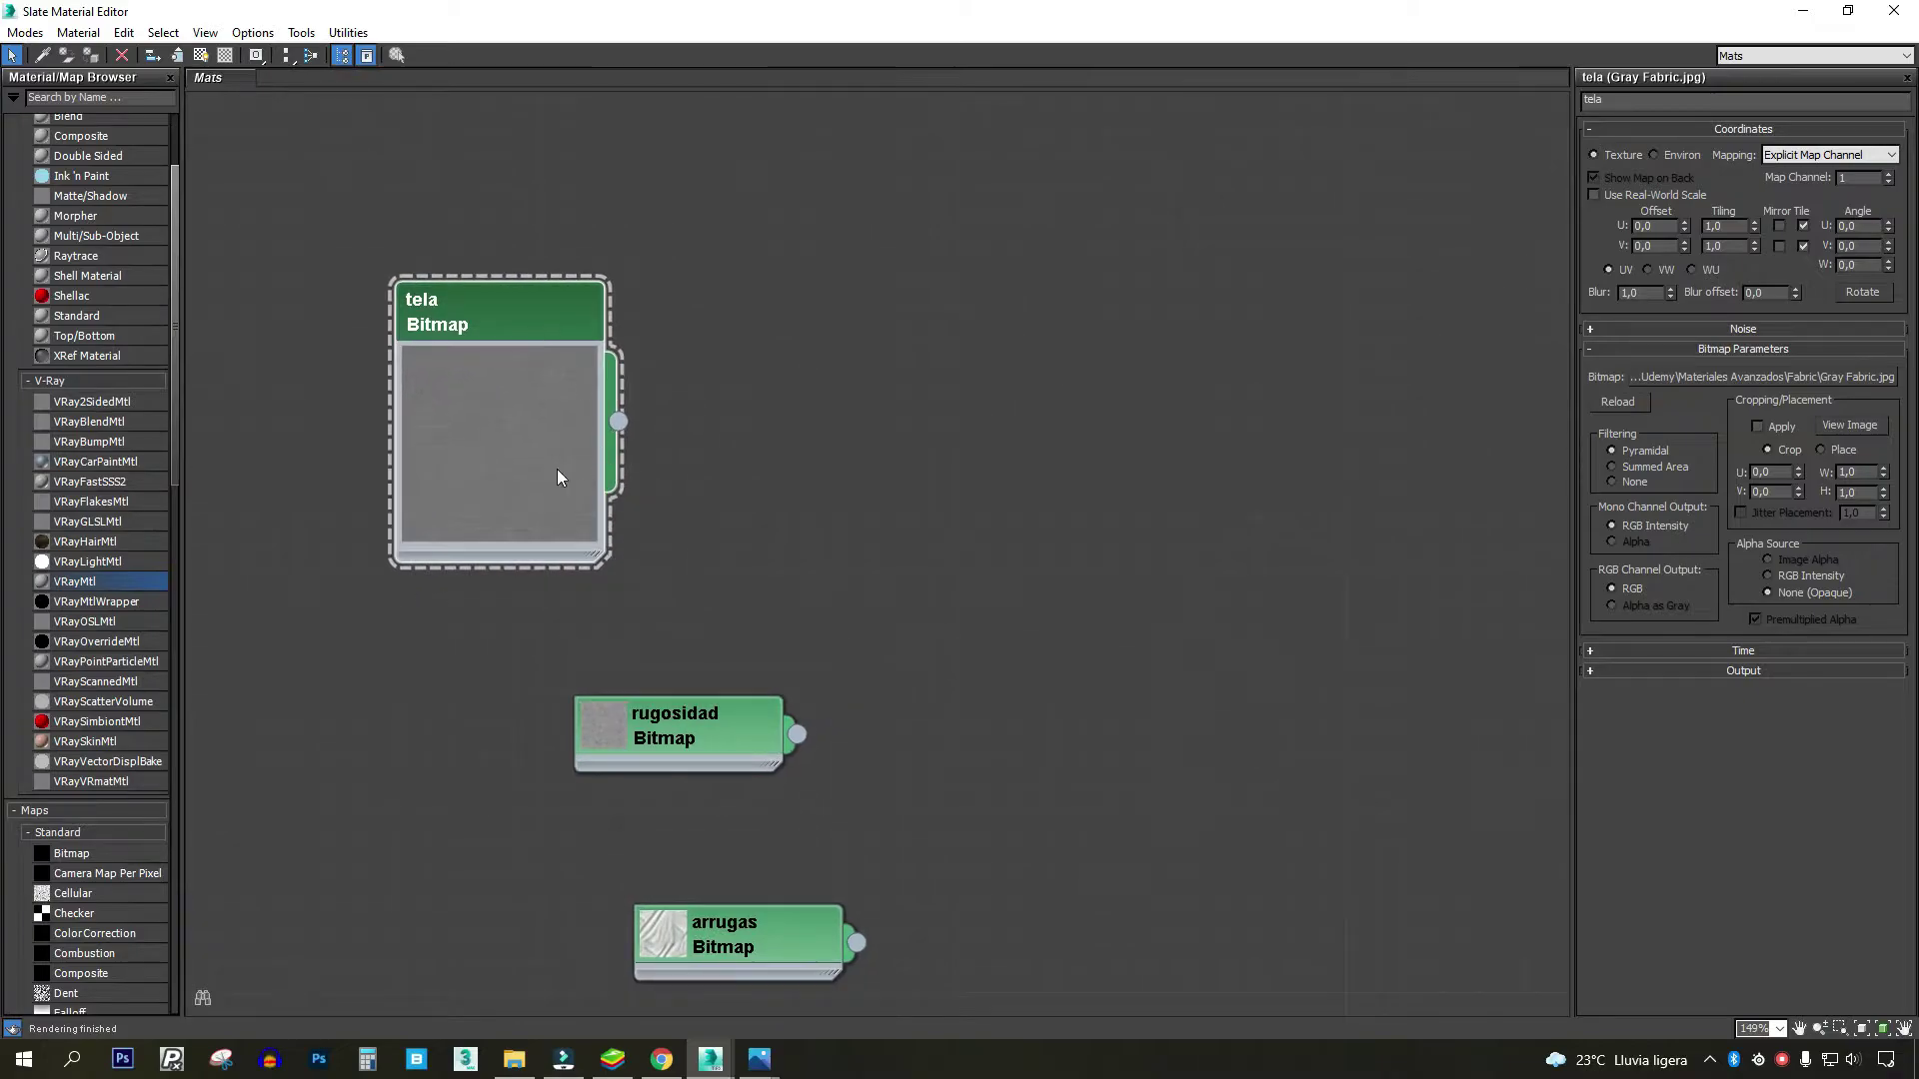
click(673, 471)
scroll(673, 471, up, 1)
scroll(94, 580, down, 6)
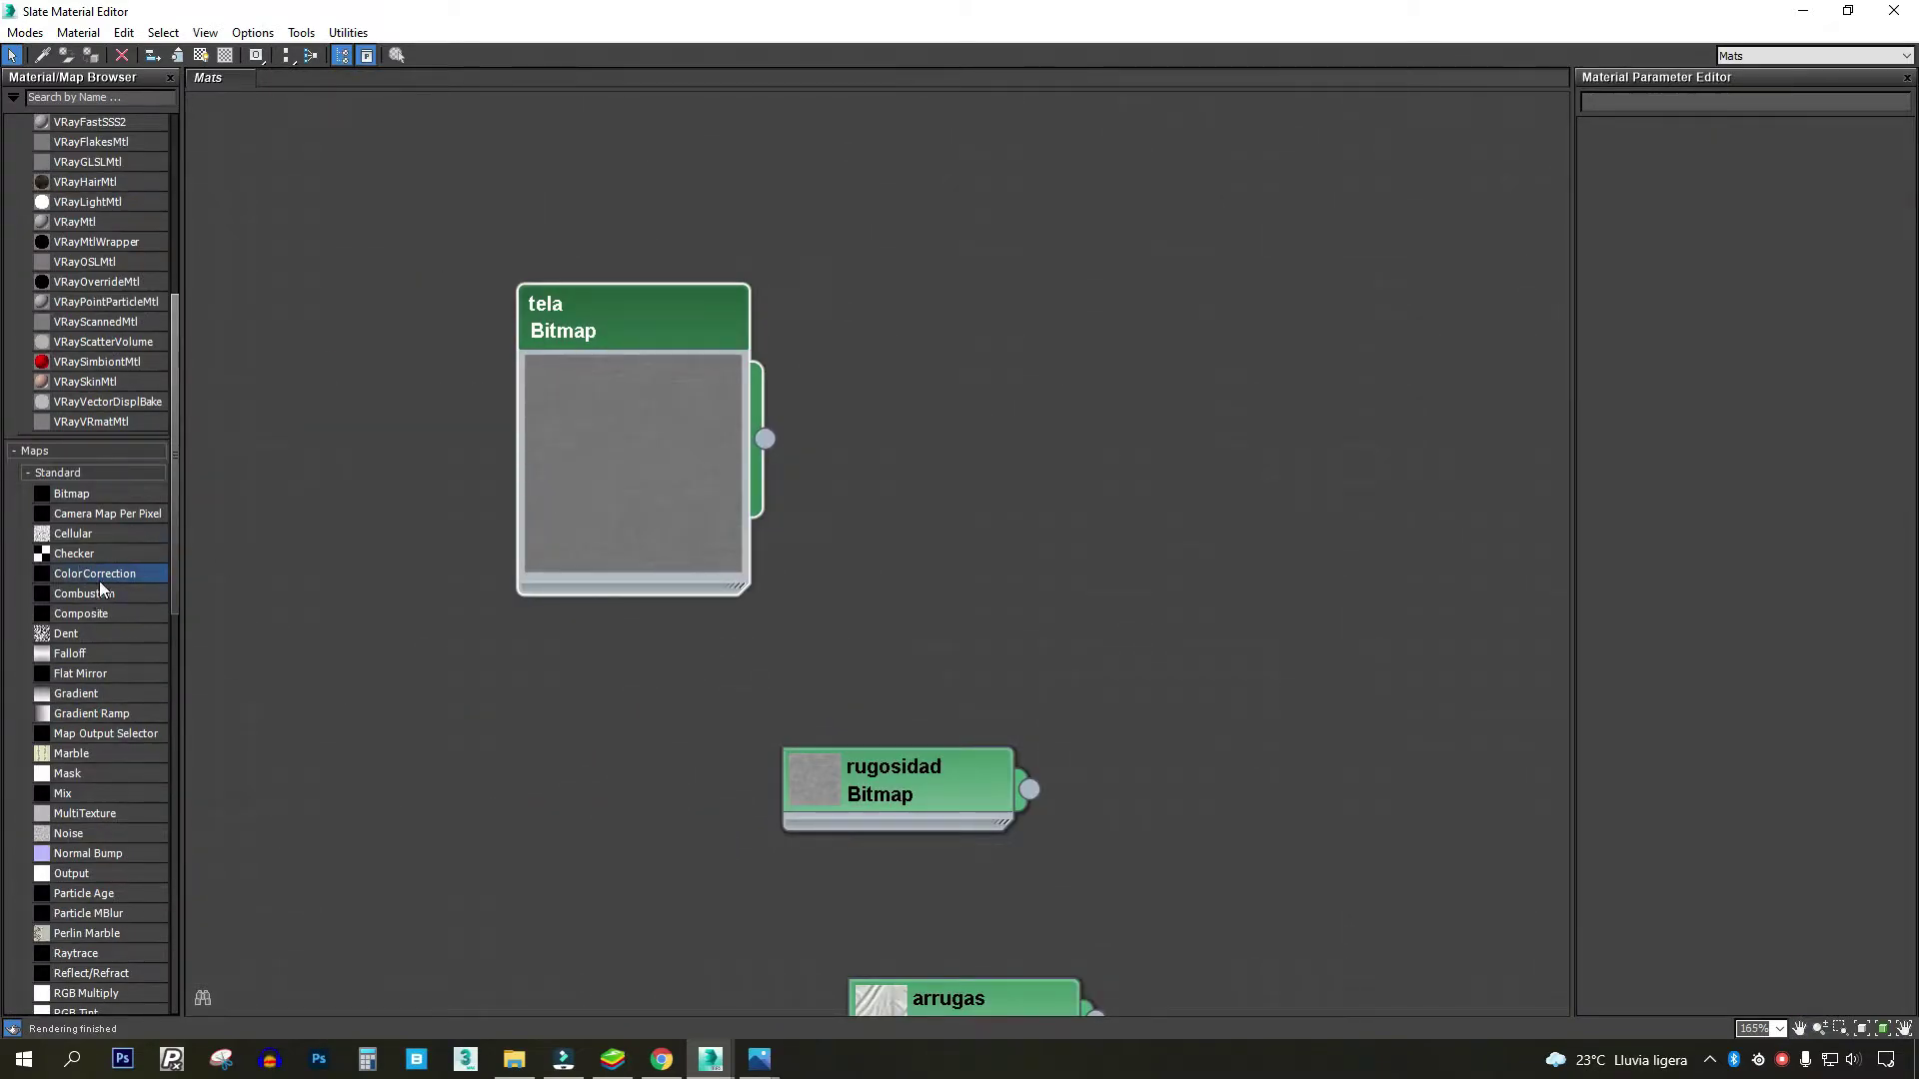
- Add a Color Correction map and wire the tela bitmap into its input
drag(1052, 269, 1051, 272)
middle_drag(842, 456, 652, 512)
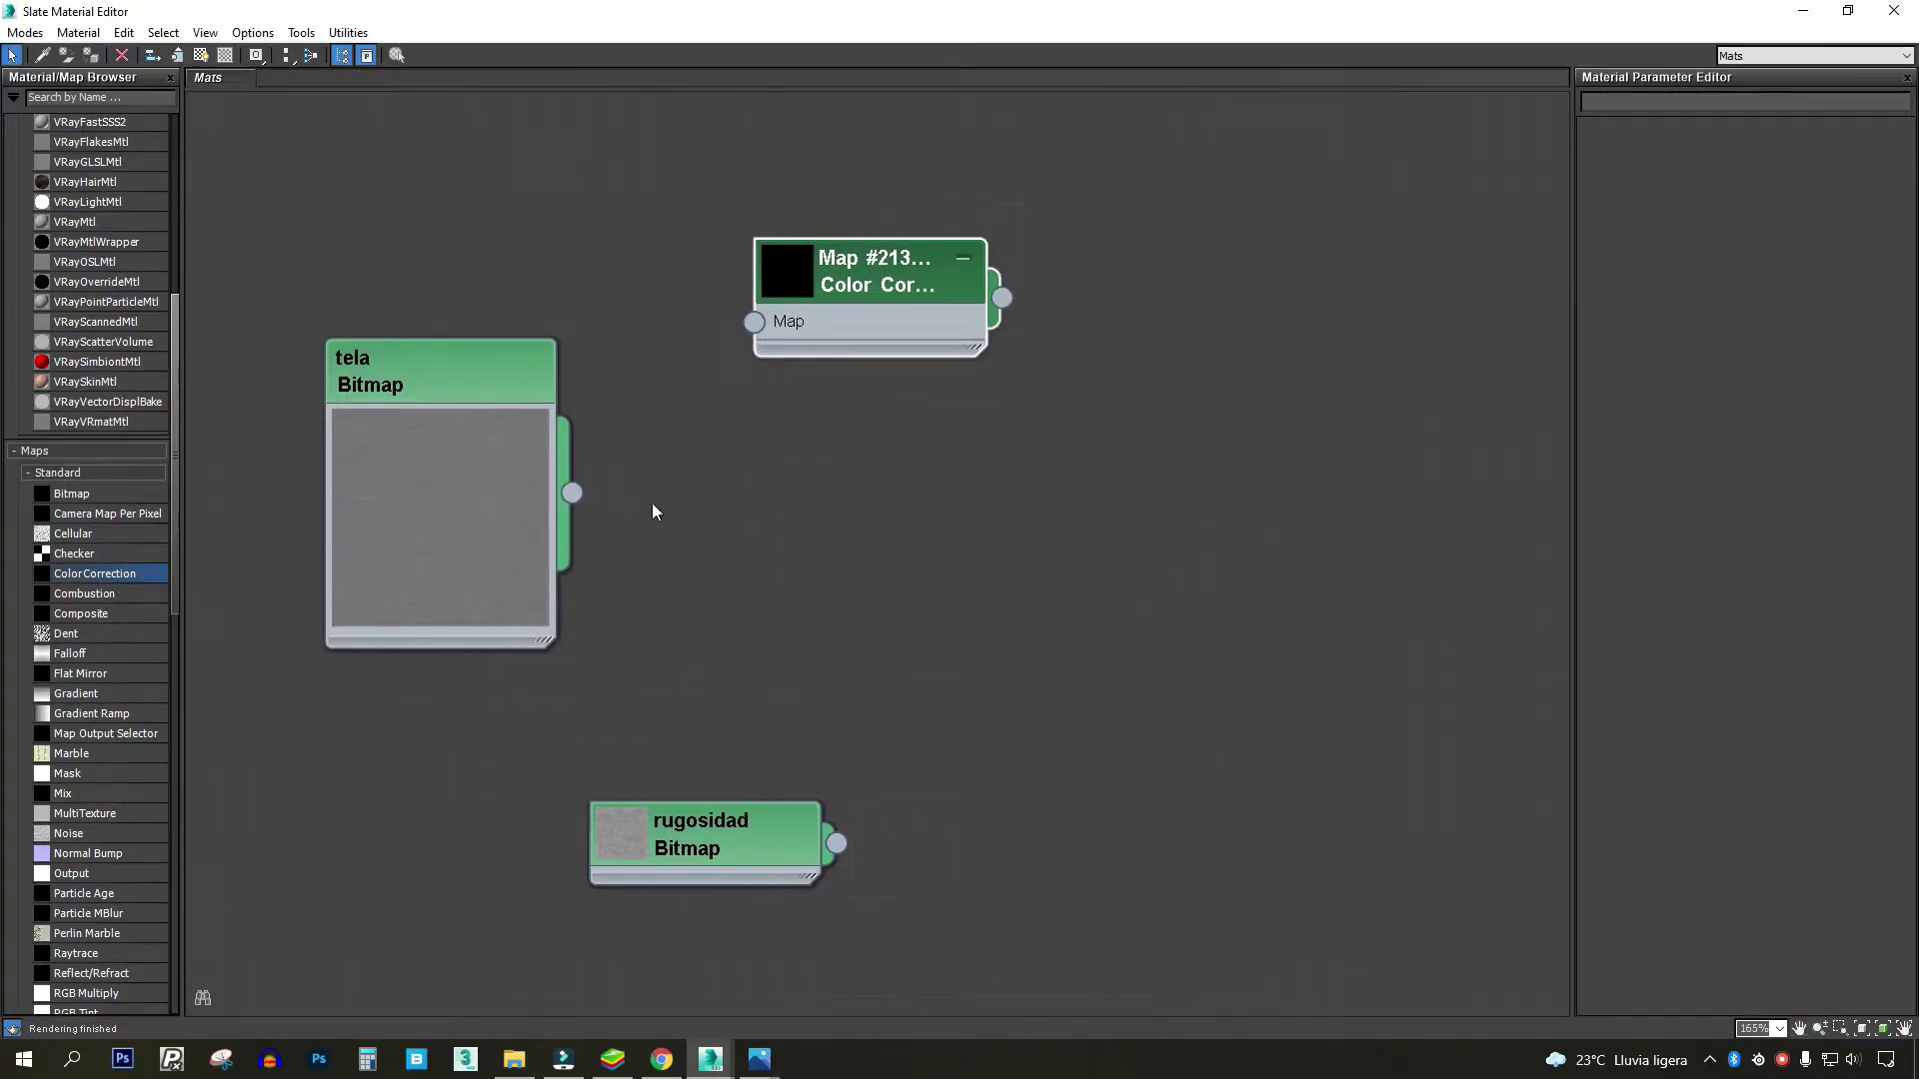
drag(572, 494, 754, 322)
double_click(801, 280)
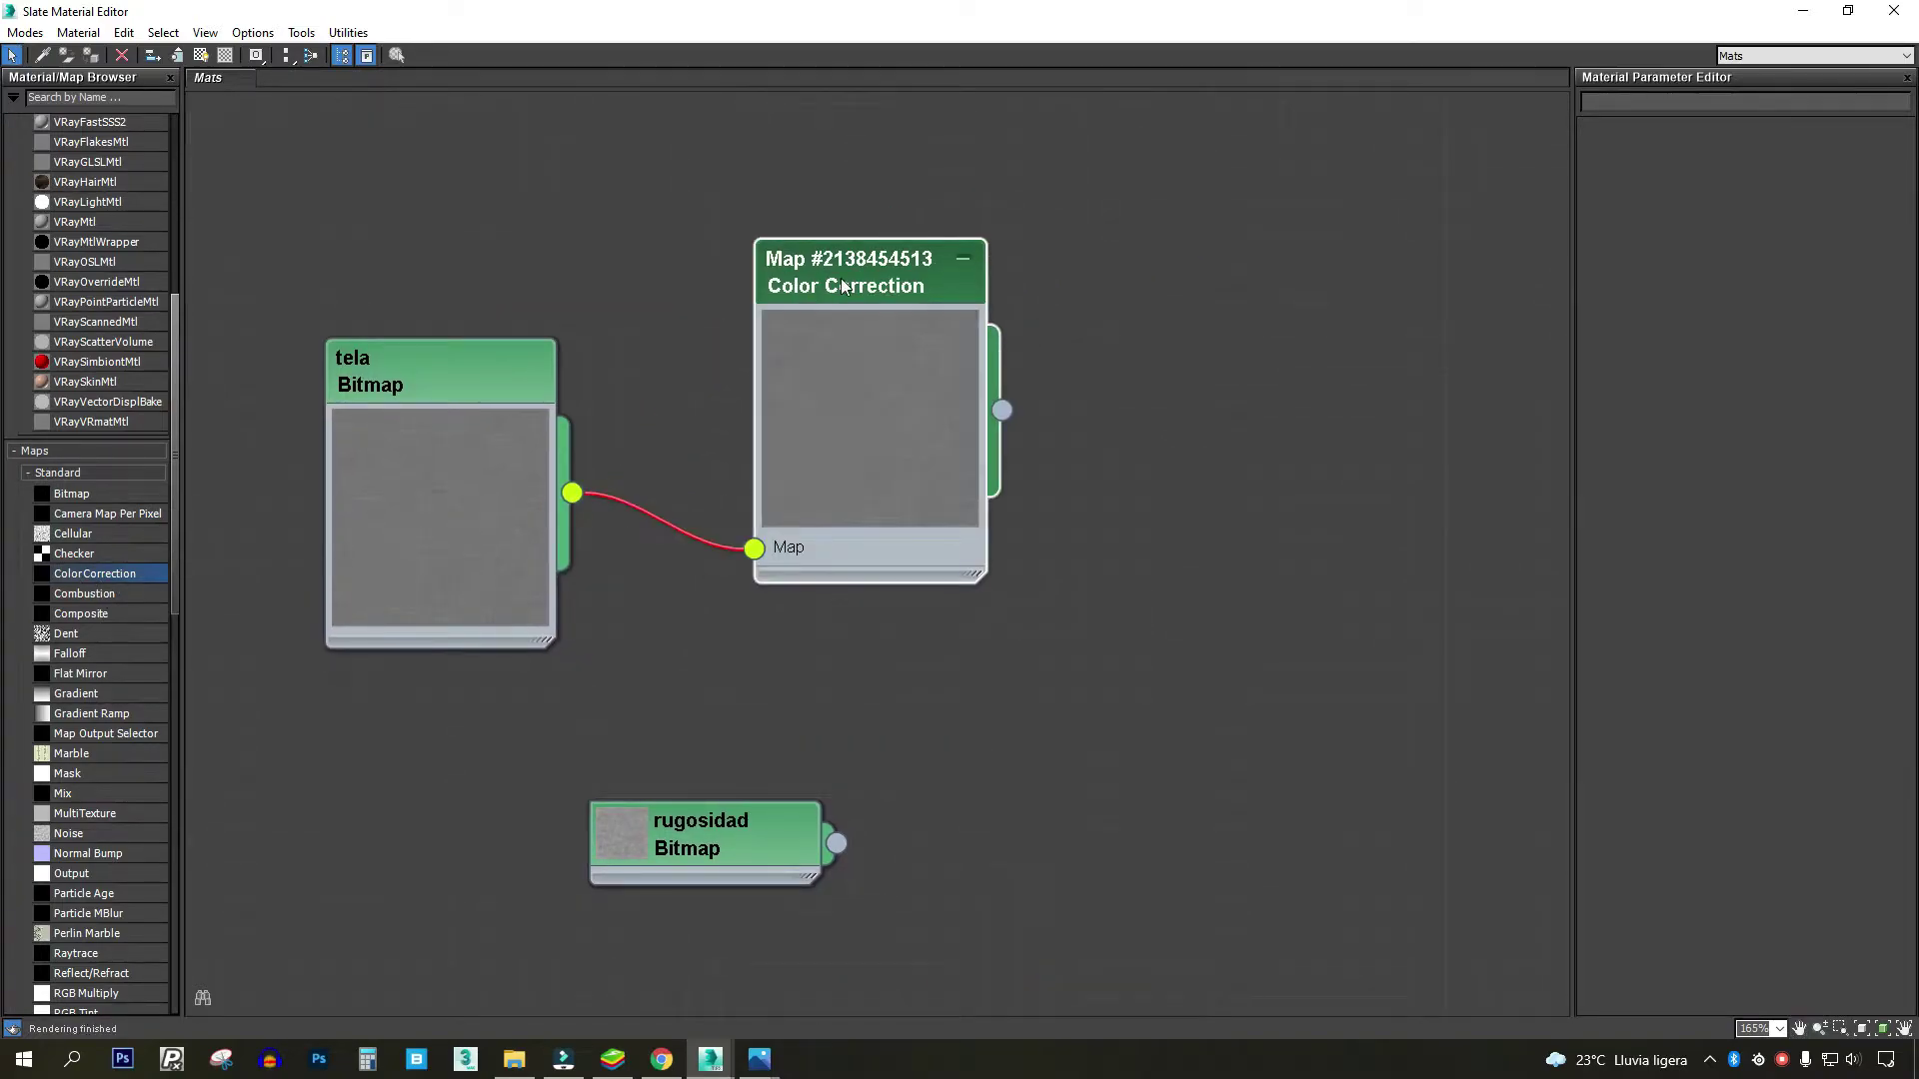
drag(841, 278, 1006, 168)
- Set Color Correction lightness to Advanced with RGB gamma 0,4
click(1788, 483)
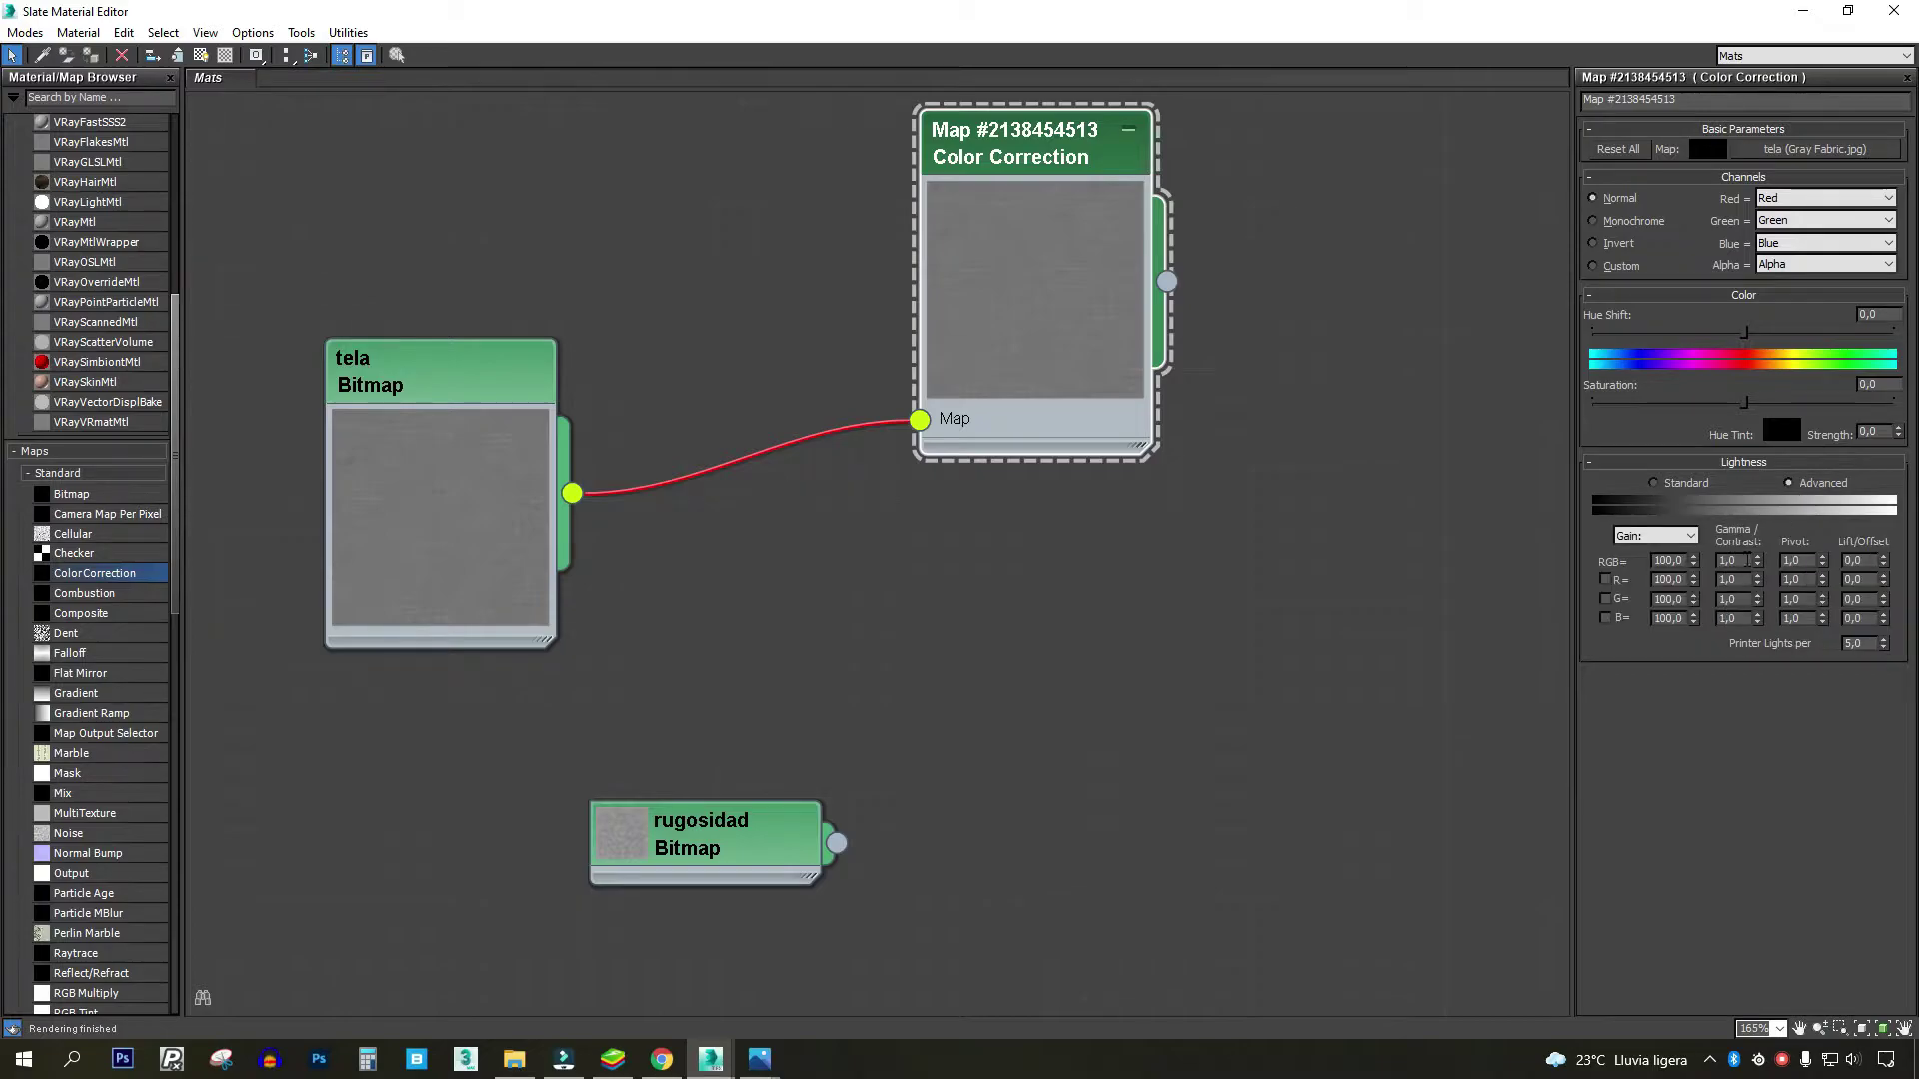
drag(1758, 562, 1762, 590)
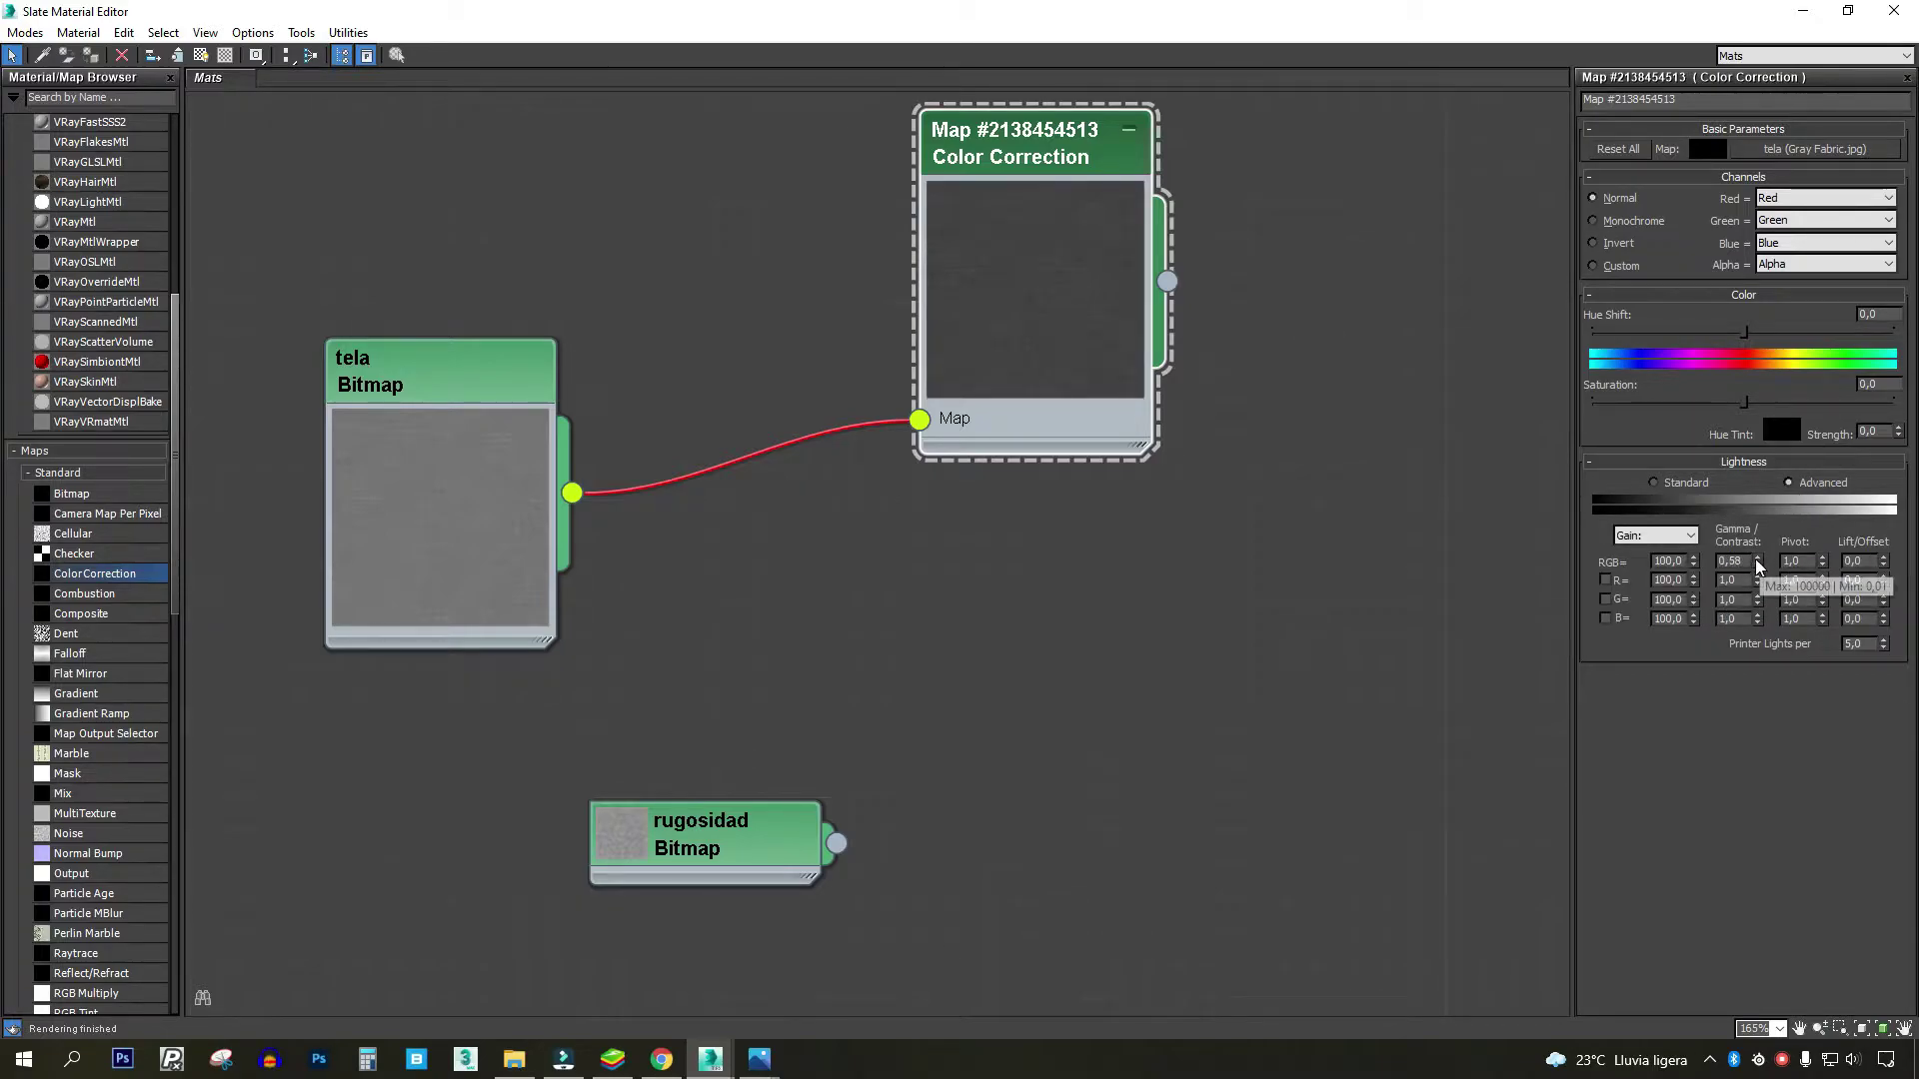
double_click(1734, 561)
text(0)
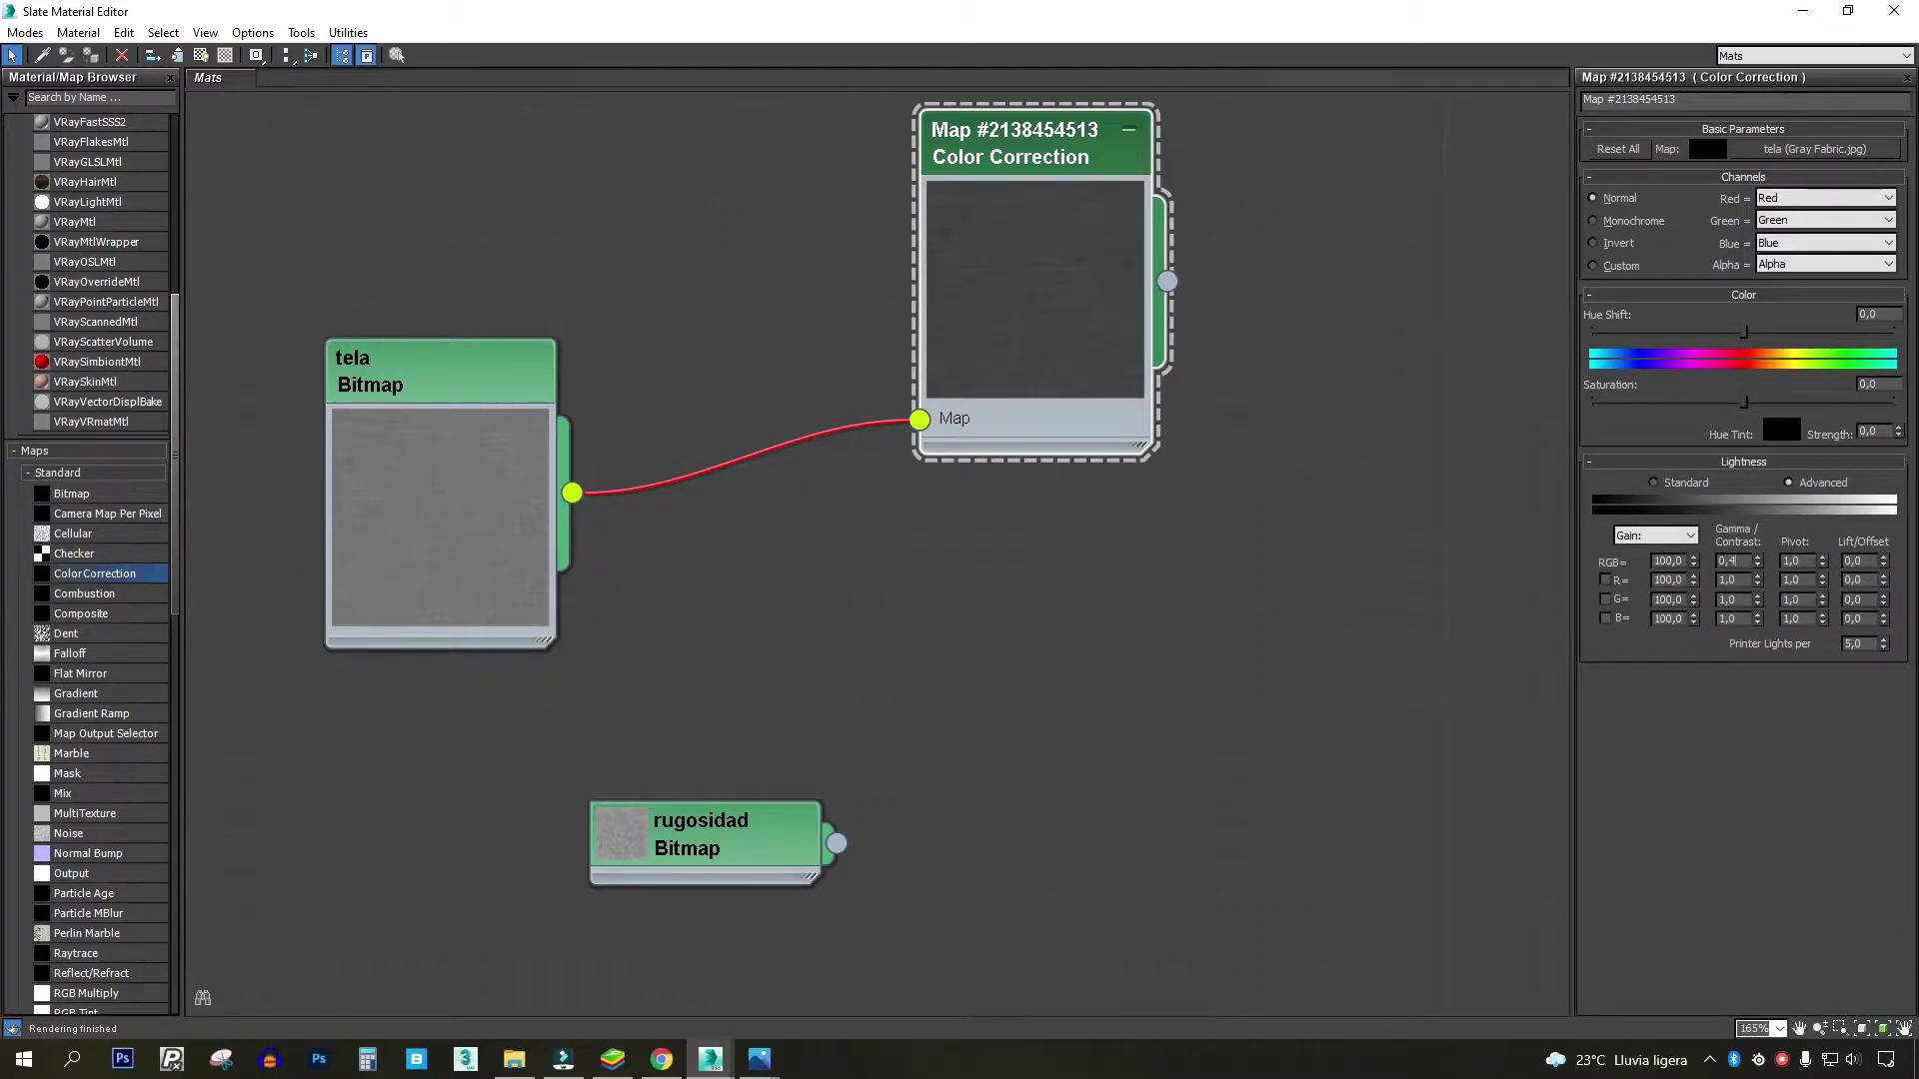
key(Return)
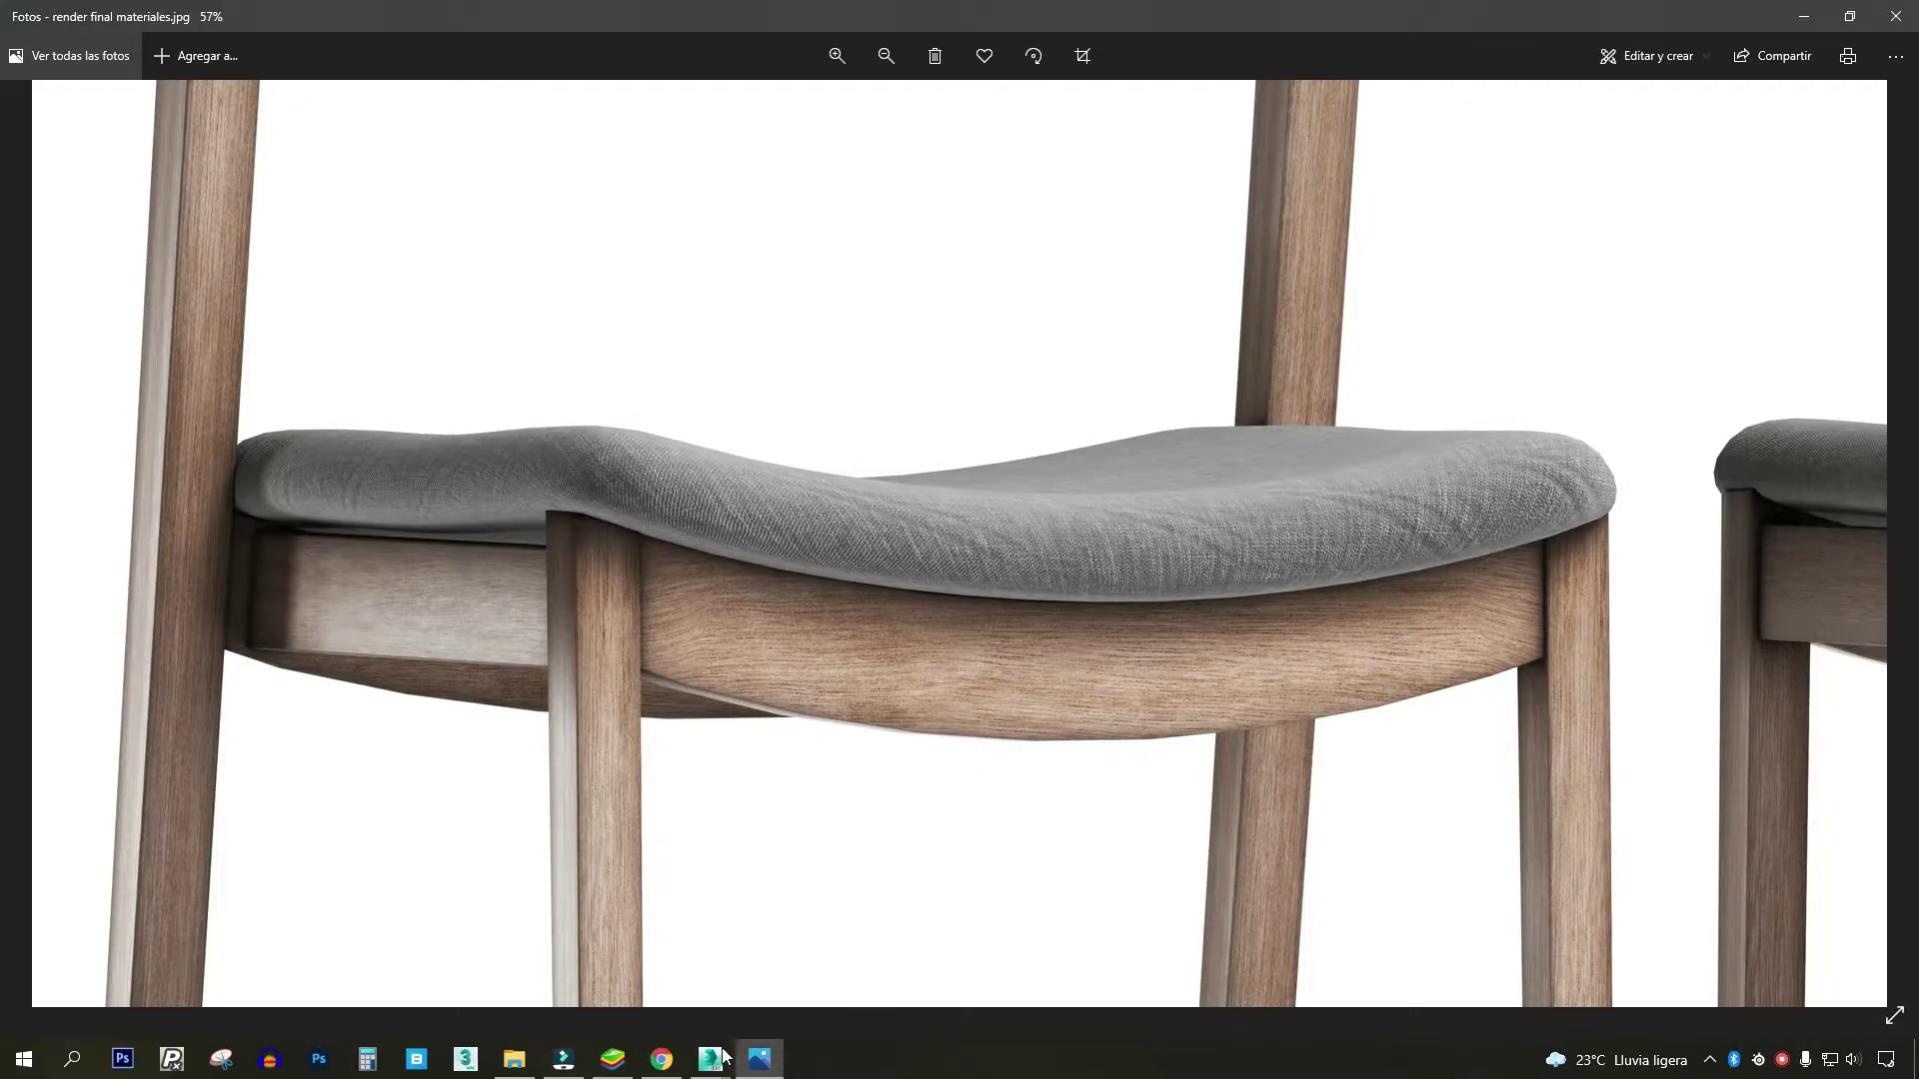
scroll(866, 556, up, 4)
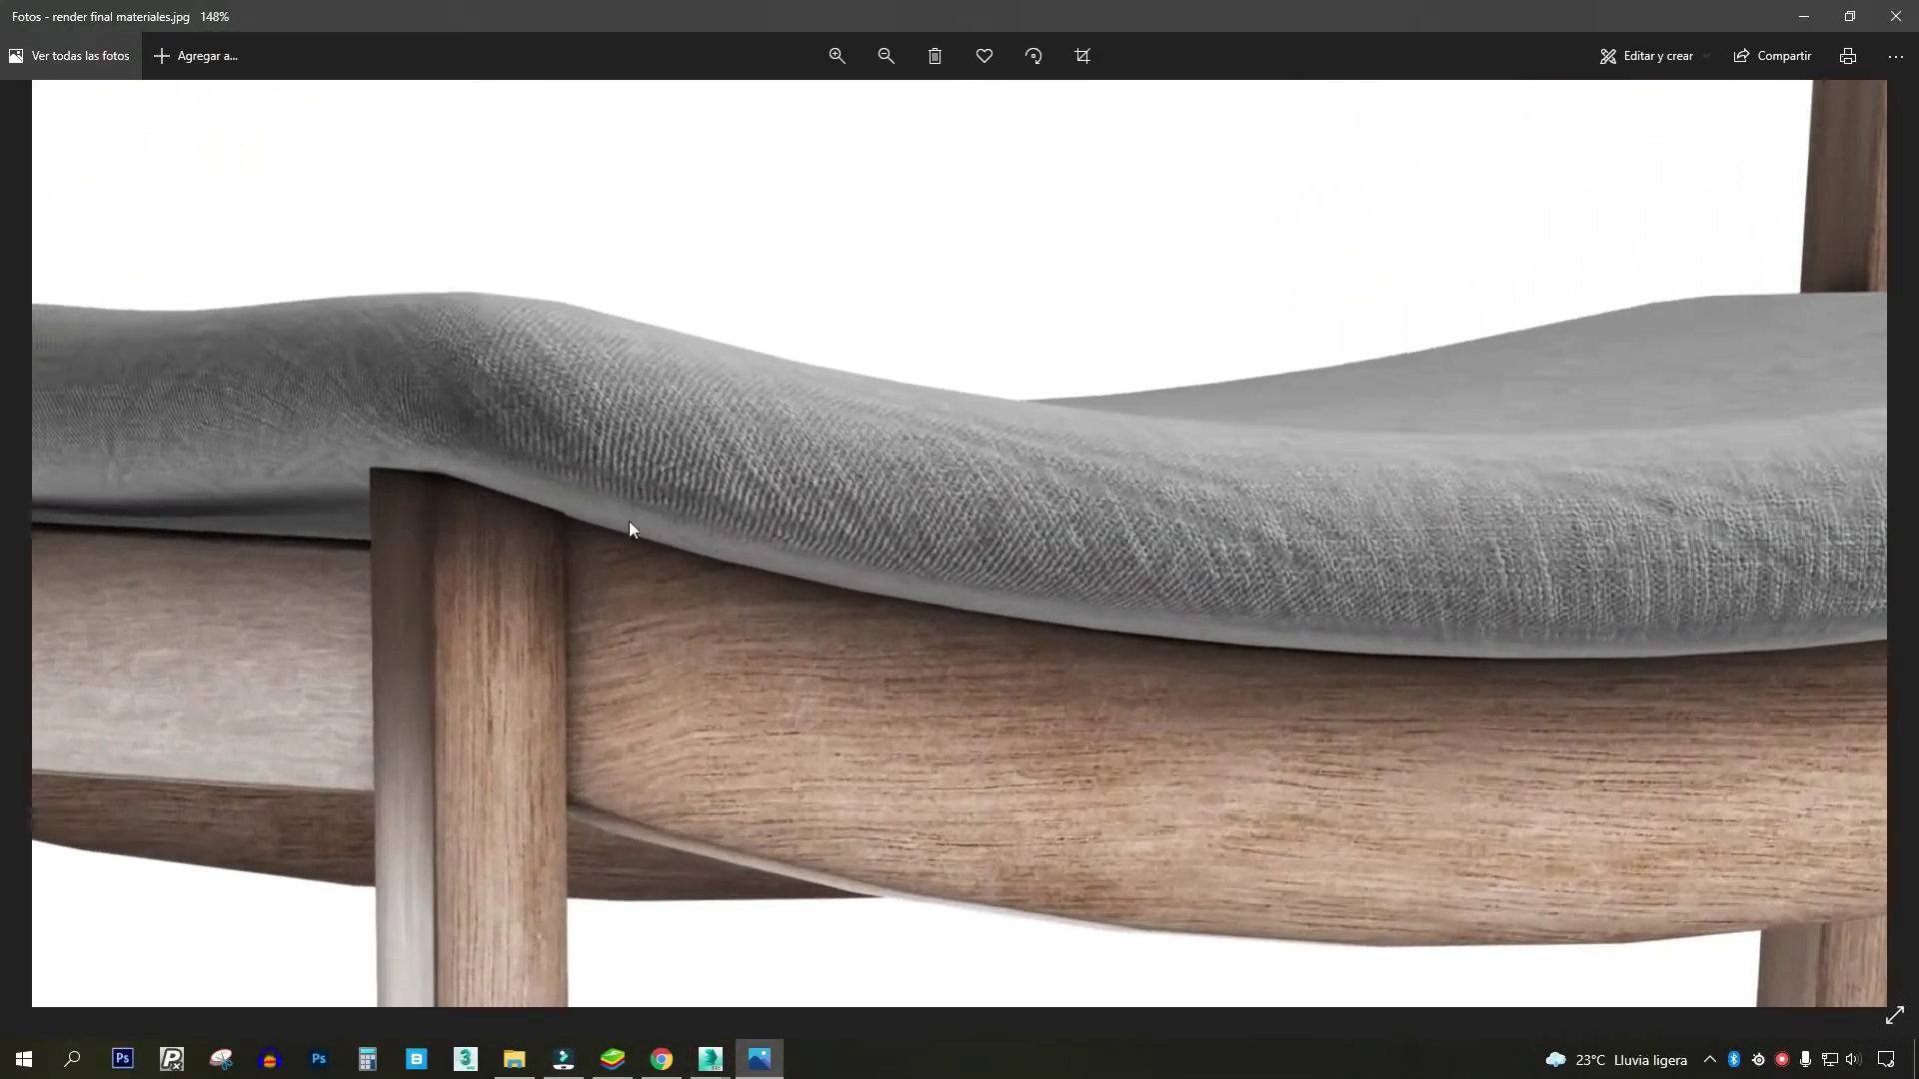
scroll(909, 645, down, 1)
scroll(776, 554, up, 2)
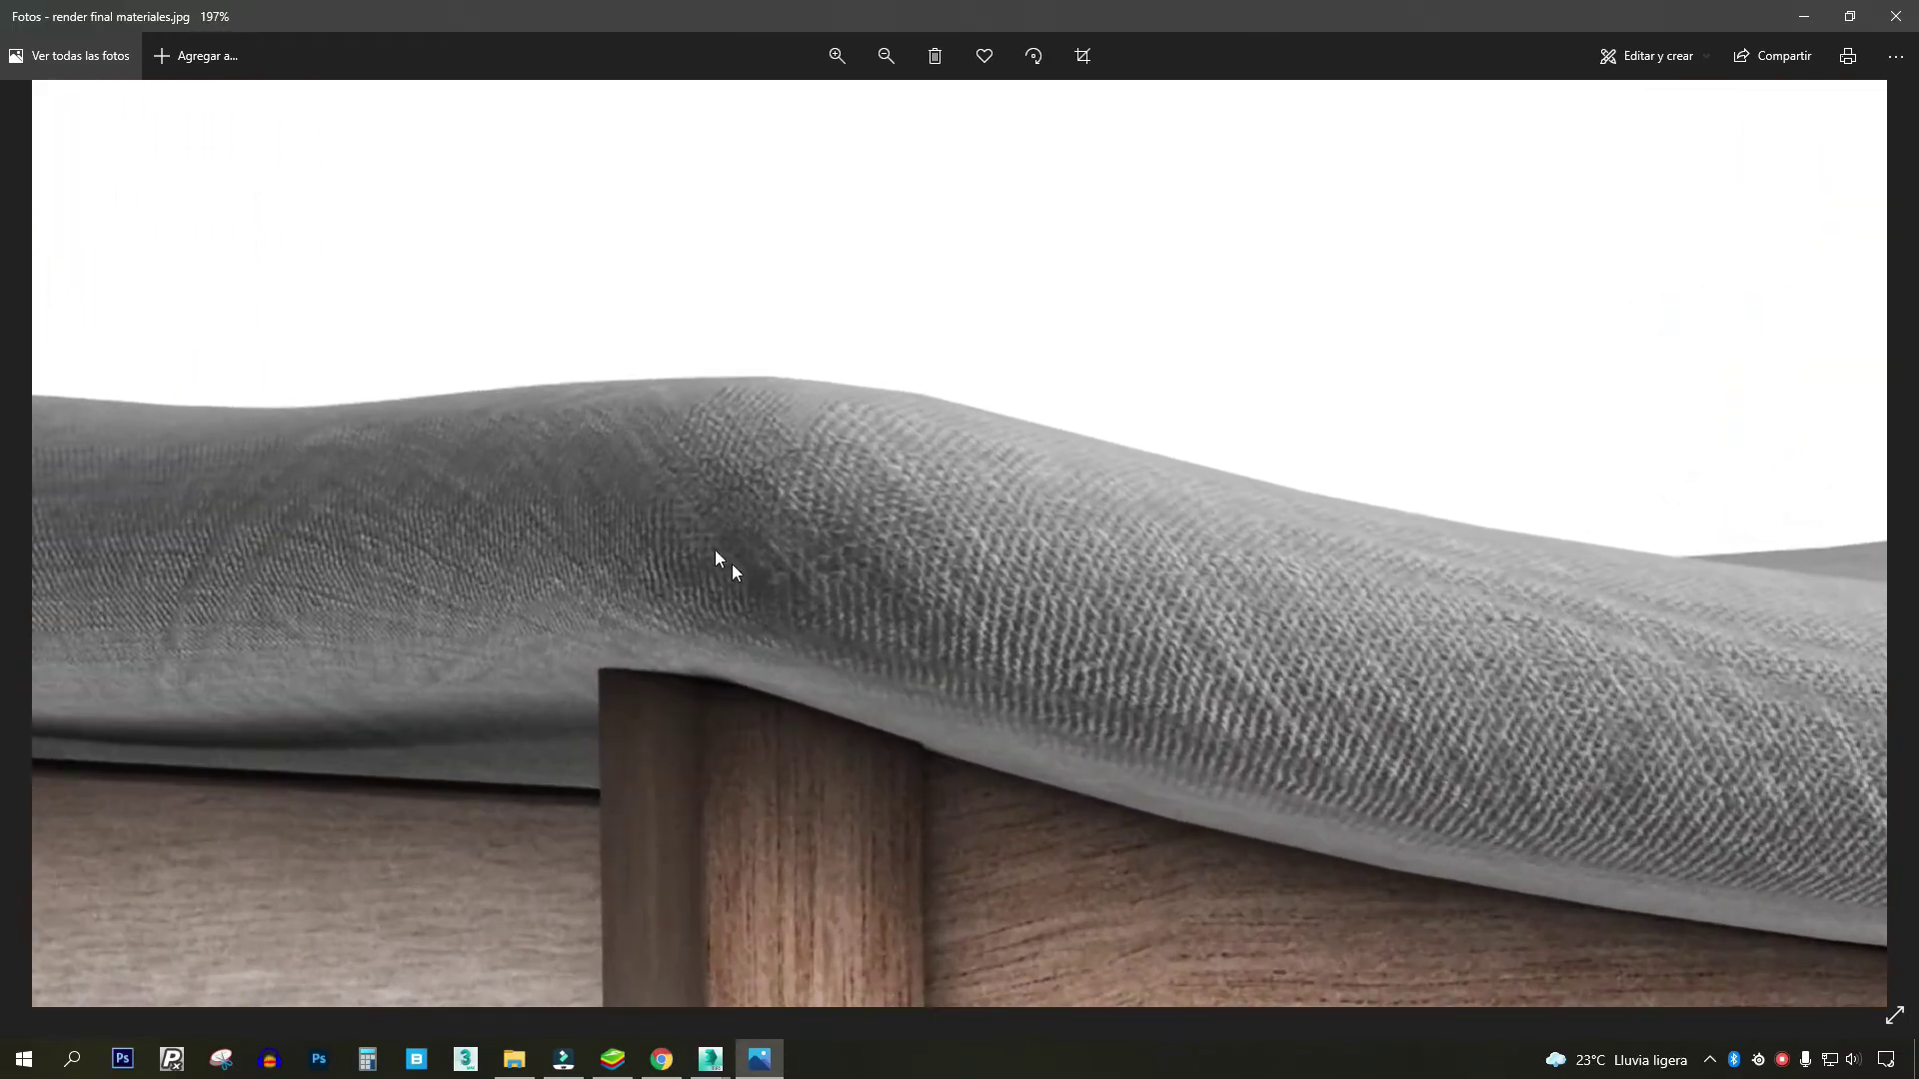
scroll(740, 593, down, 5)
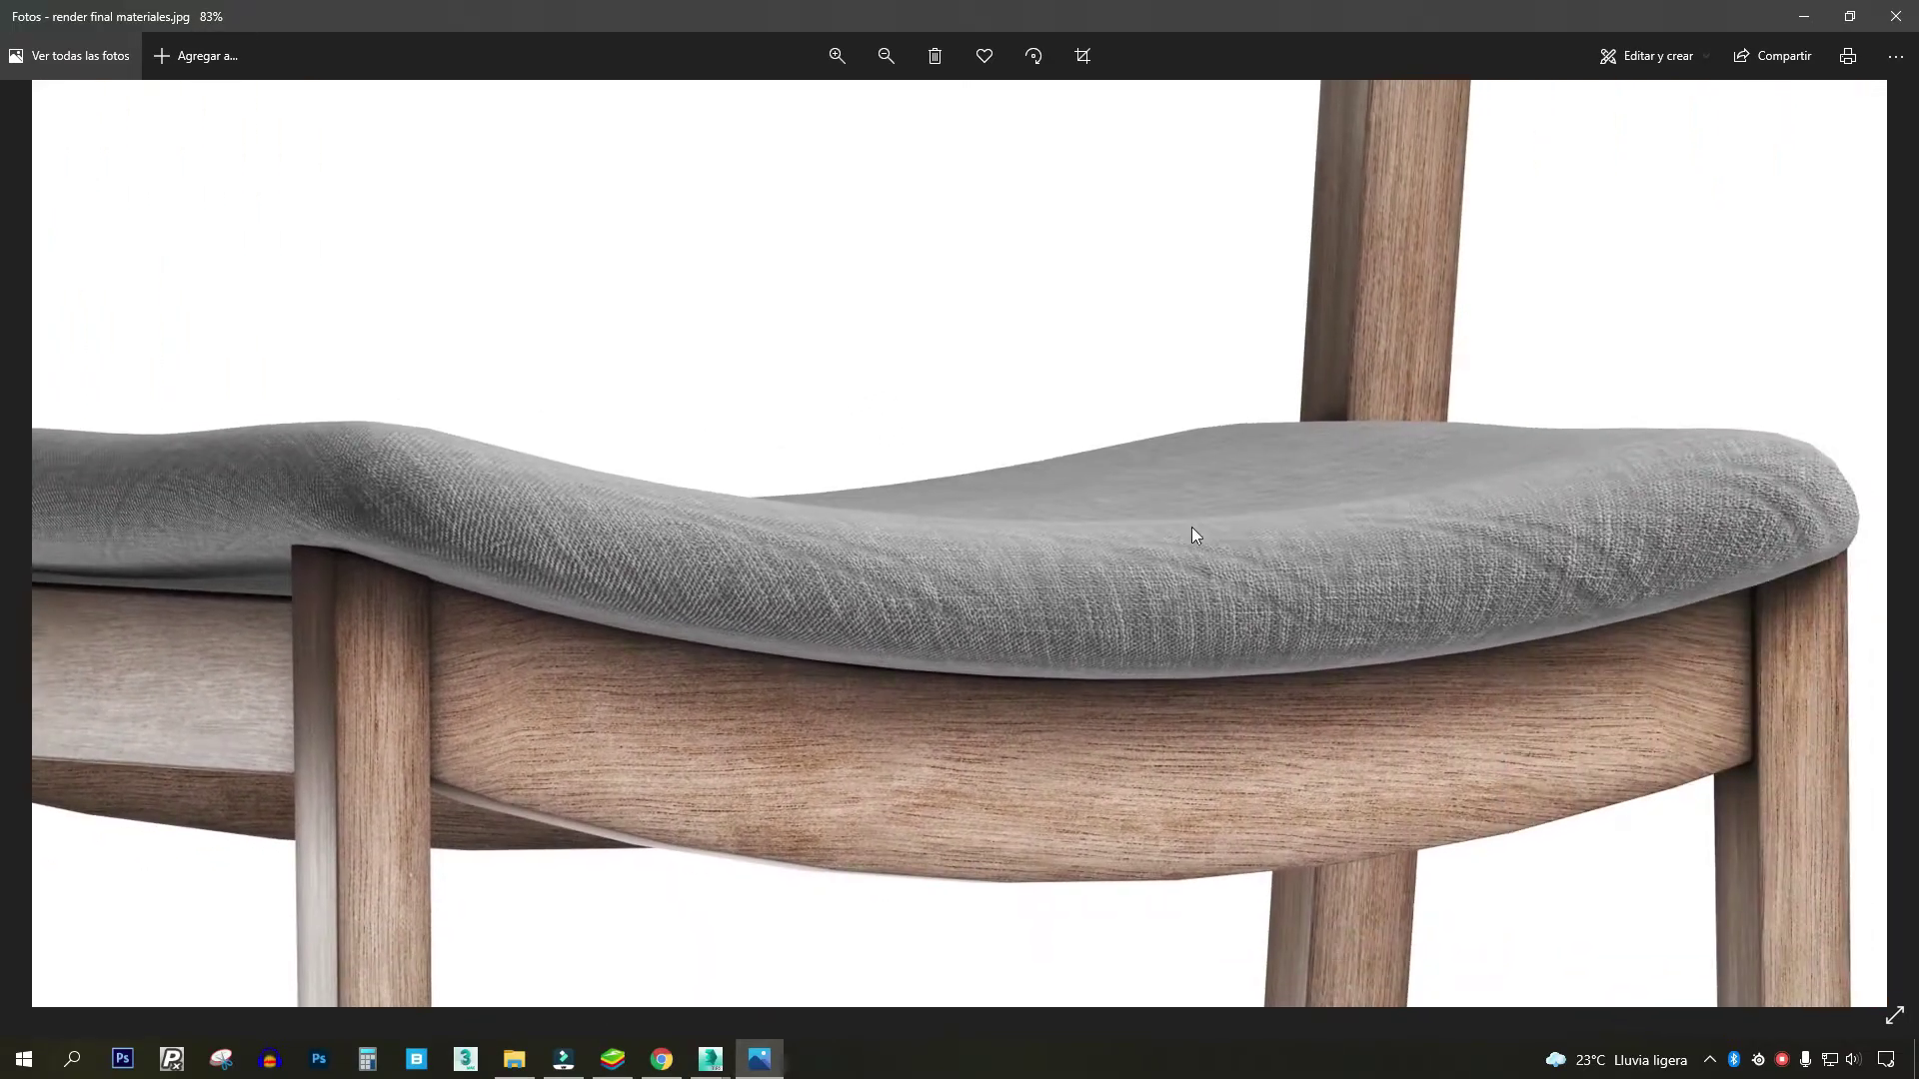
scroll(1571, 529, down, 2)
scroll(1280, 536, down, 2)
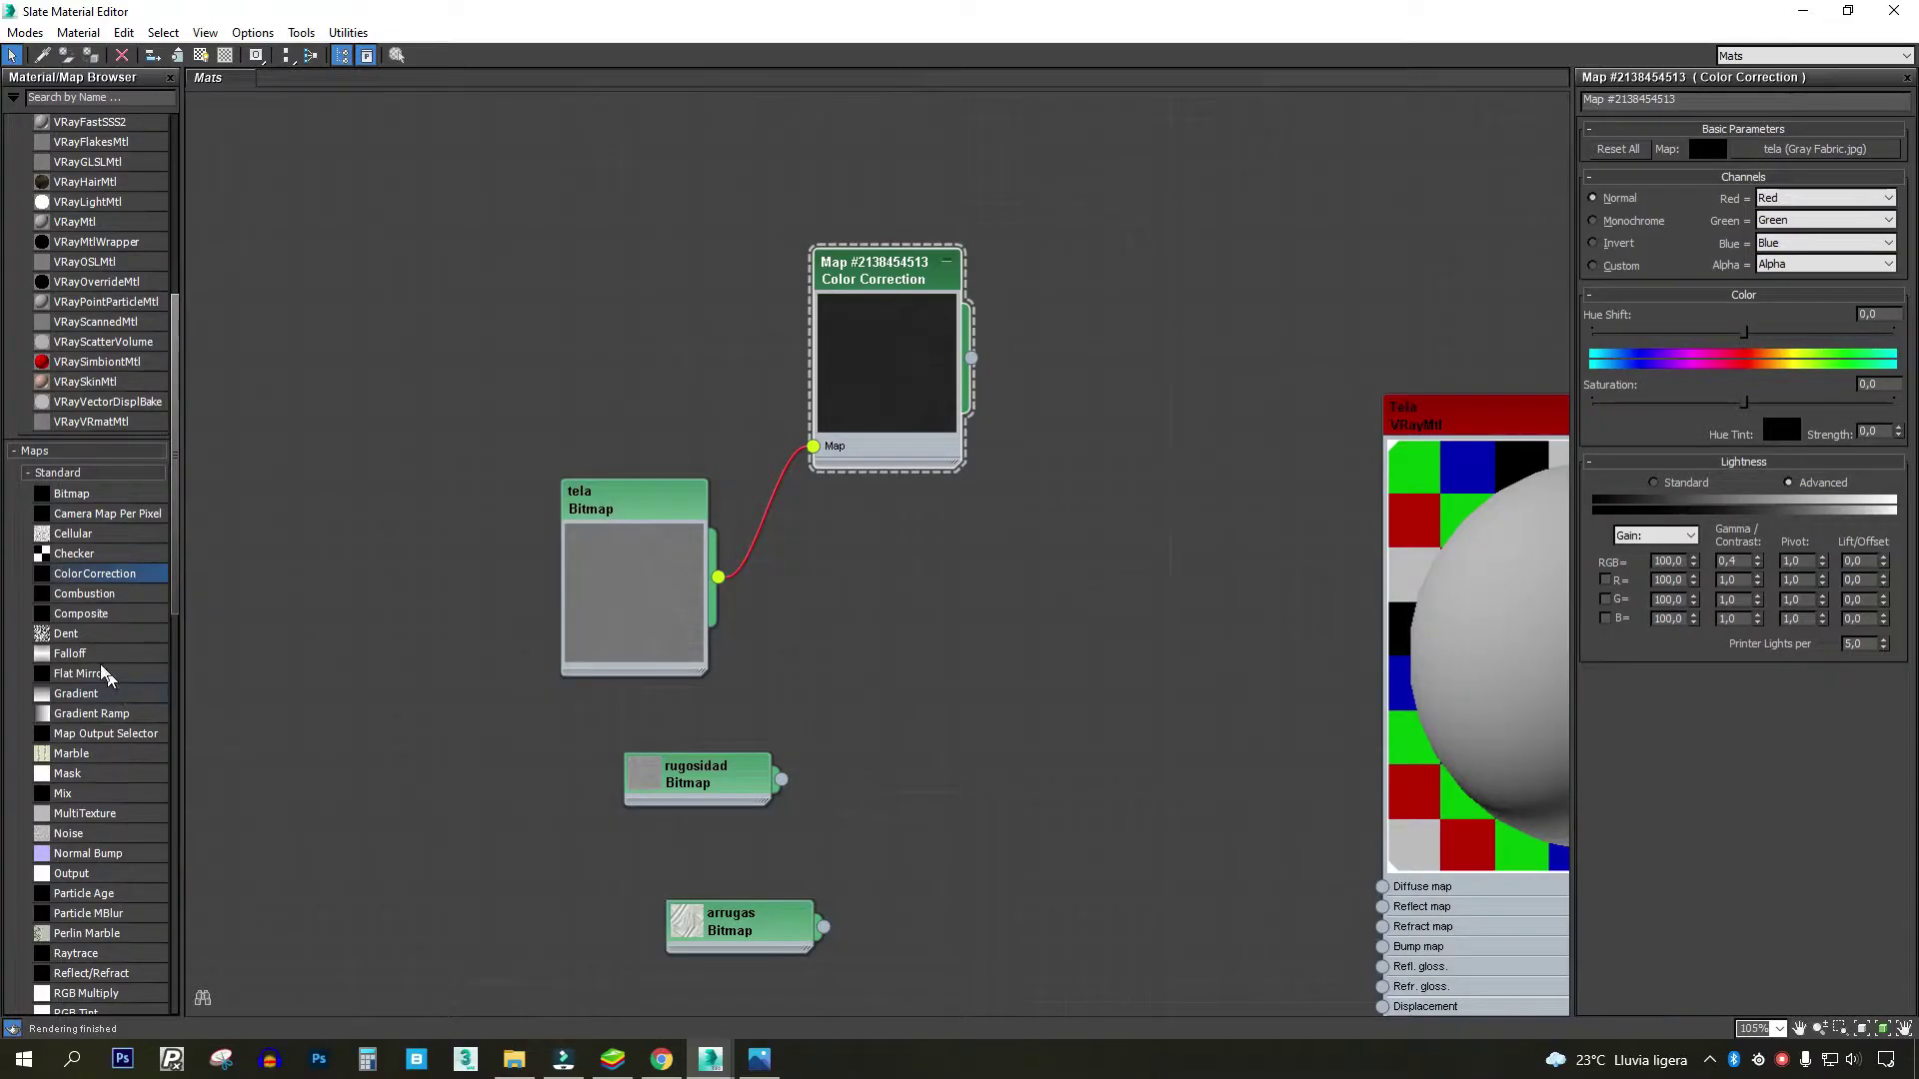
- Add a Falloff map taking Color Correction as Map 1 and the tela bitmap as Map 2
mouse_move(108, 655)
mouse_down()
mouse_move(877, 544)
mouse_move(1216, 463)
mouse_up()
scroll(877, 326, up, 3)
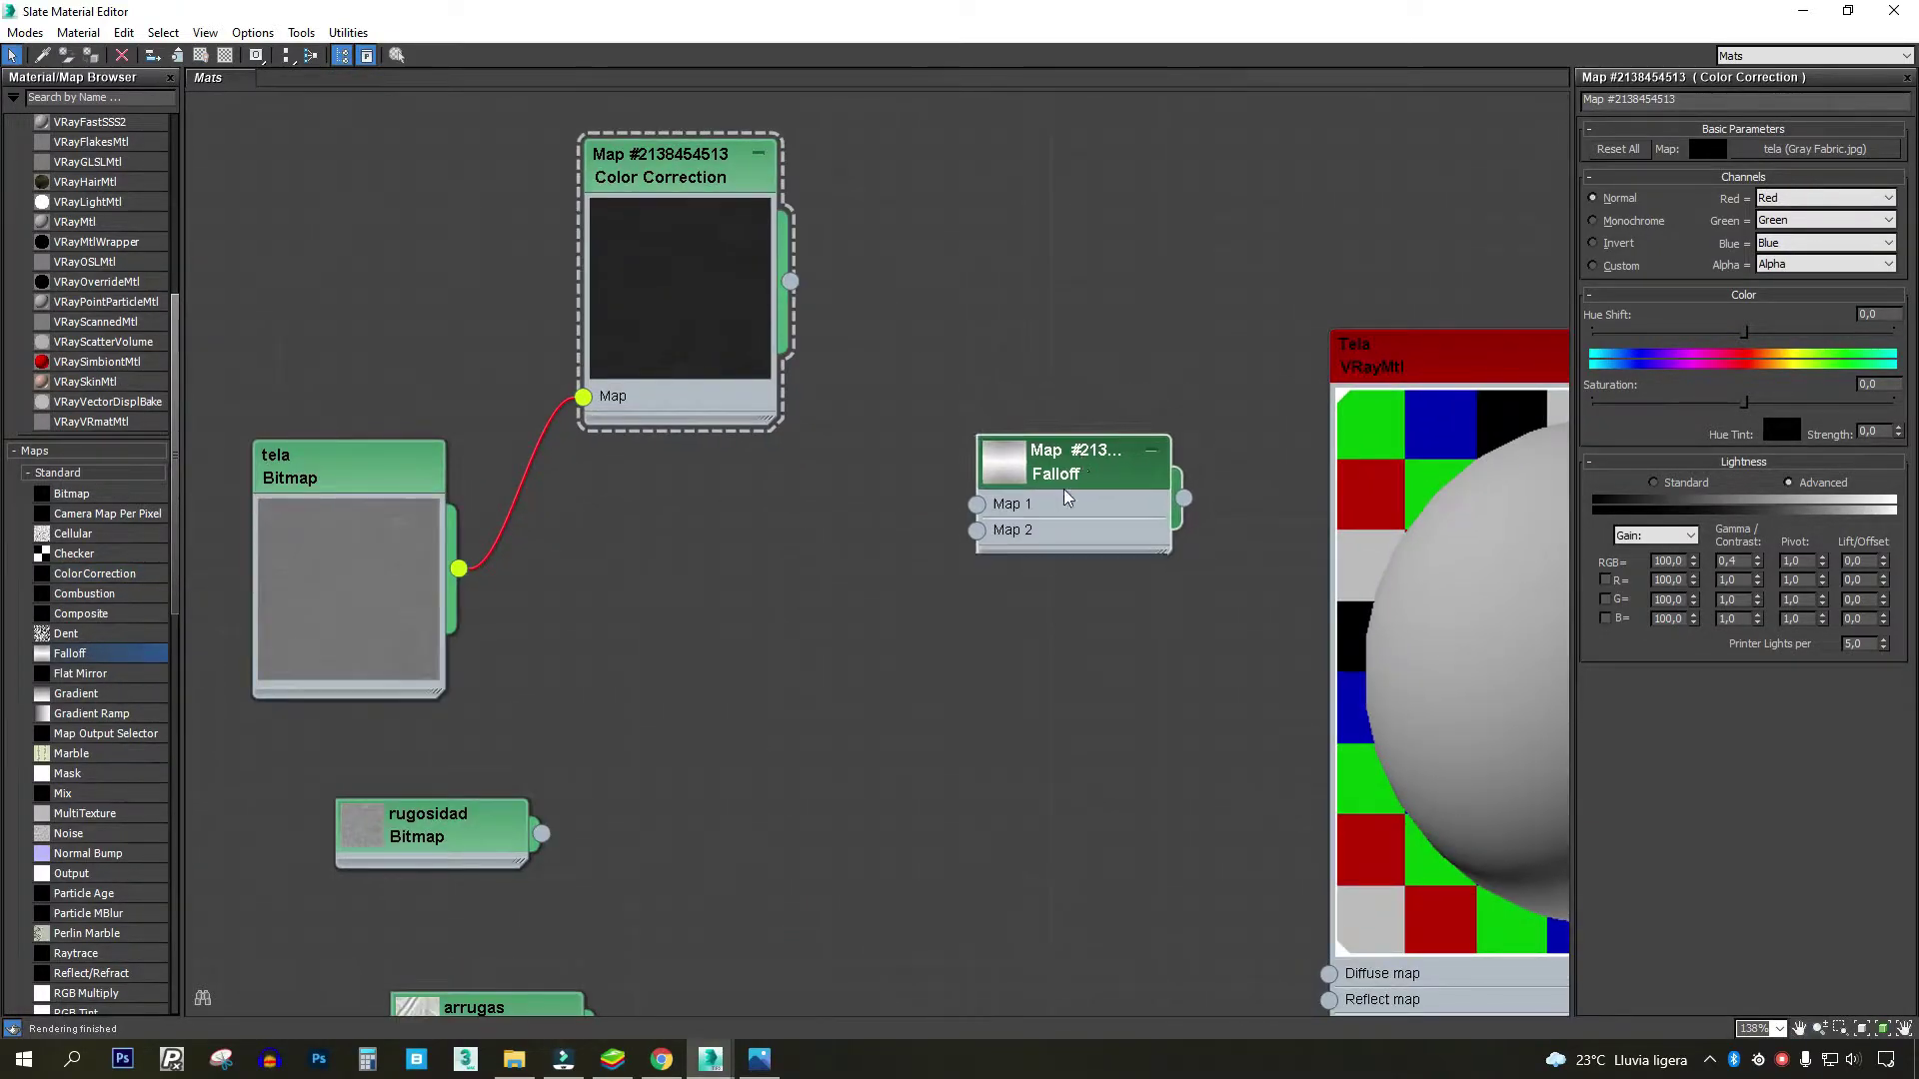
mouse_move(1062, 413)
mouse_down()
mouse_move(1005, 495)
mouse_move(1034, 412)
mouse_up()
double_click(1005, 495)
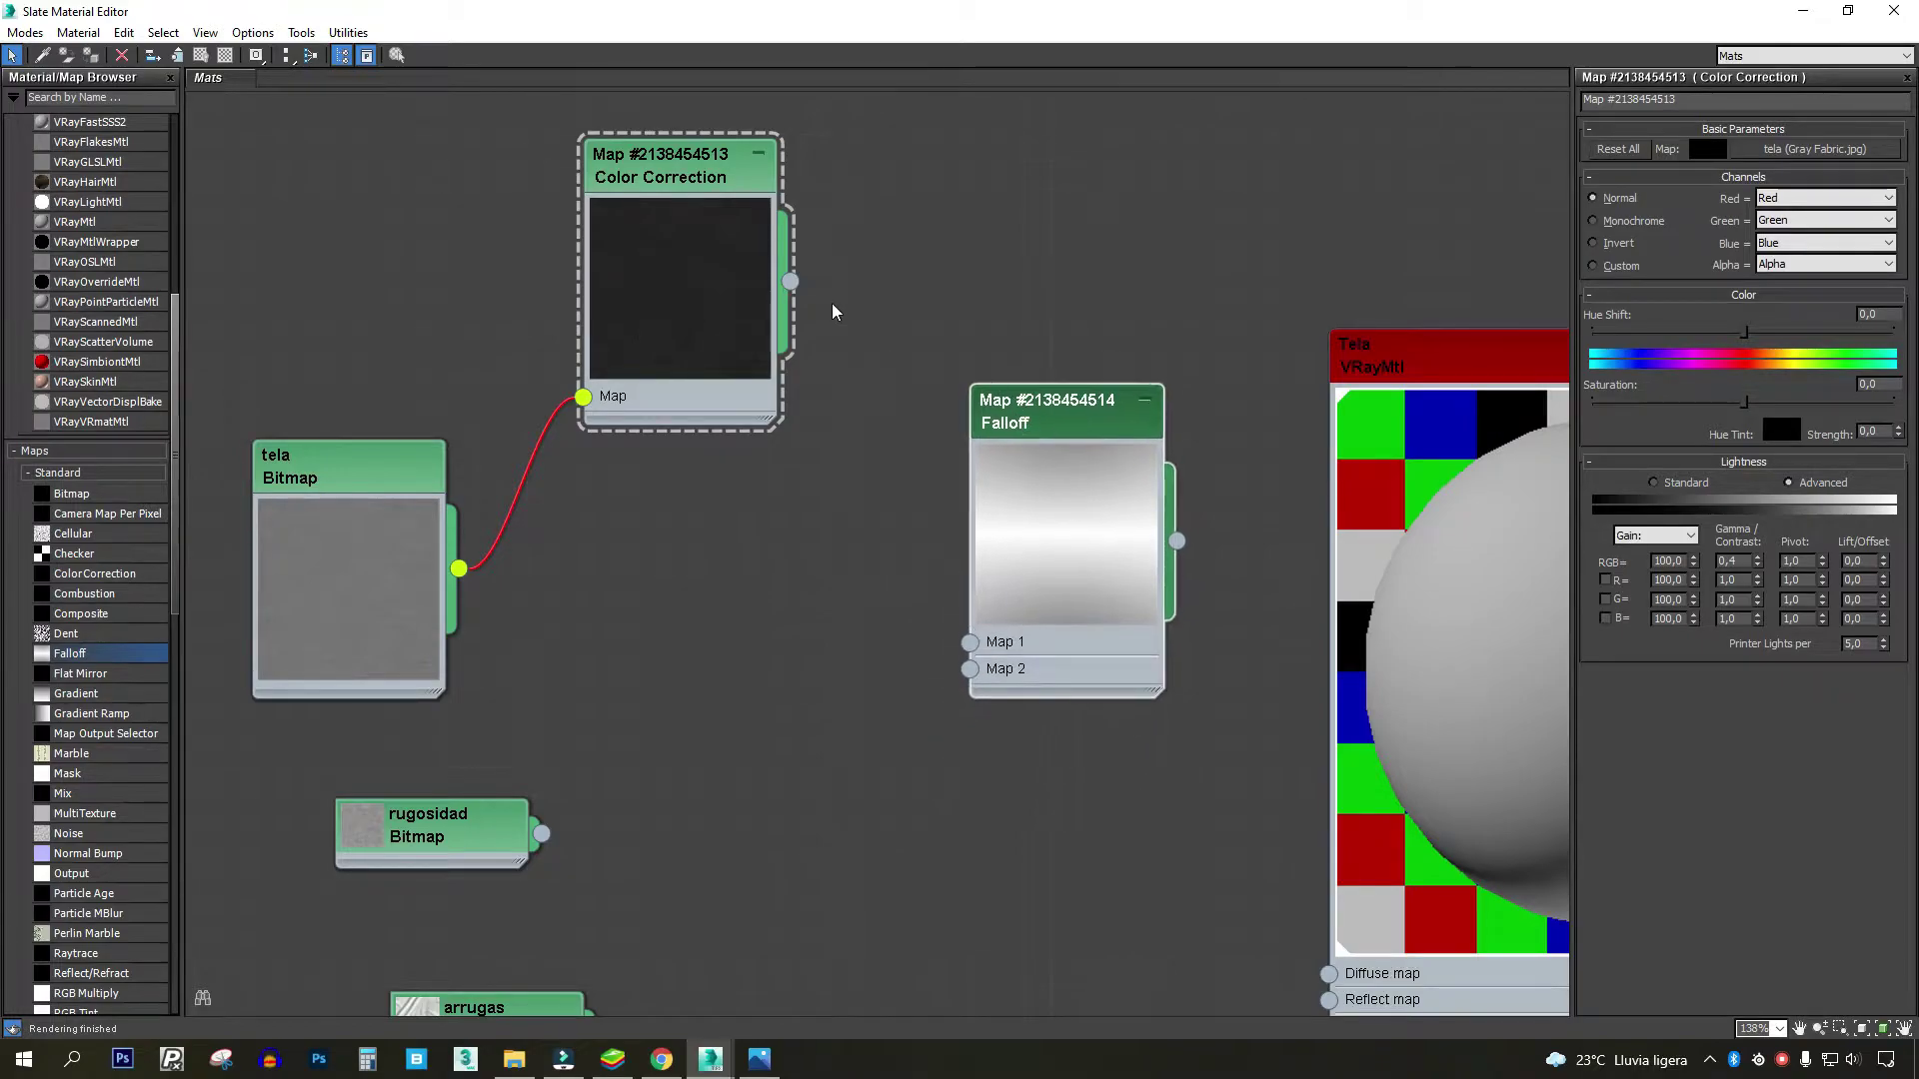
drag(686, 178, 603, 205)
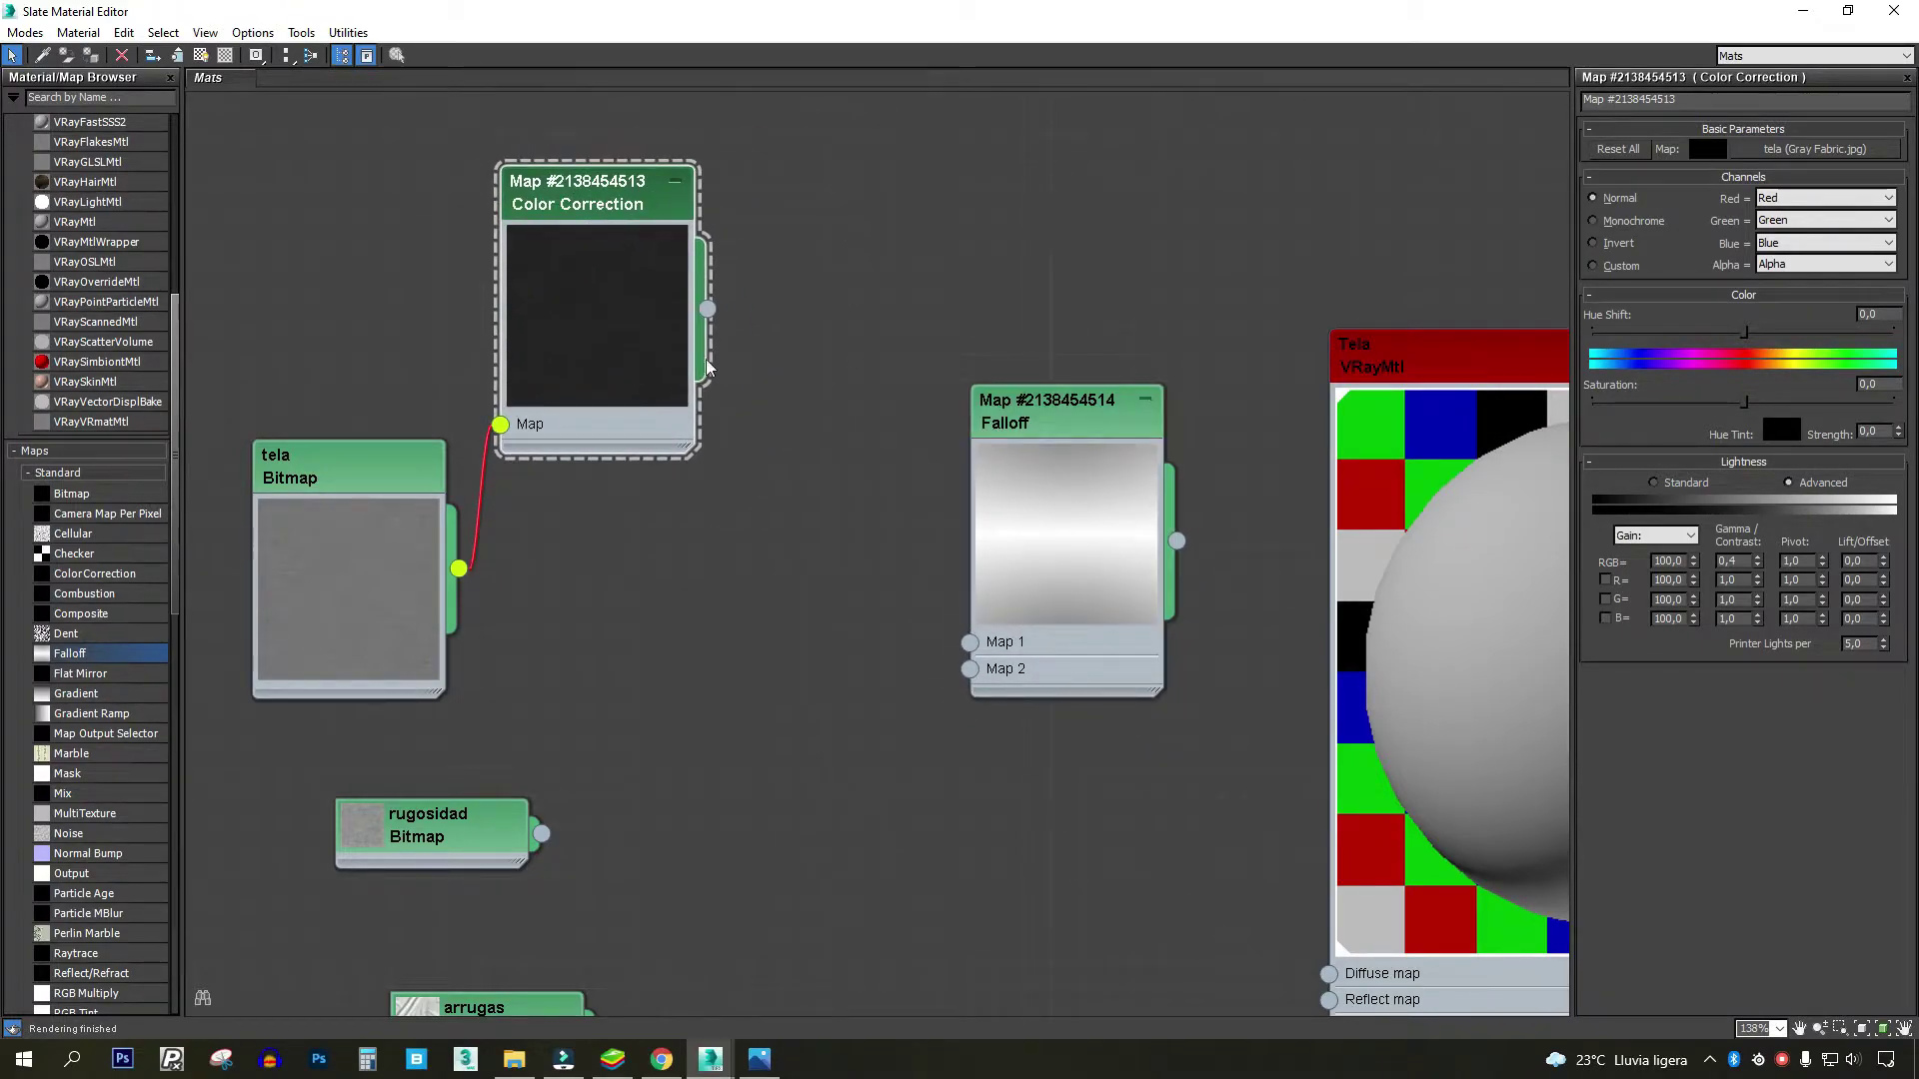
drag(706, 309, 969, 641)
mouse_move(457, 568)
mouse_down()
mouse_move(929, 700)
mouse_move(970, 668)
mouse_up()
- Plug the Falloff map into the Tela material's Diffuse map
click(1150, 680)
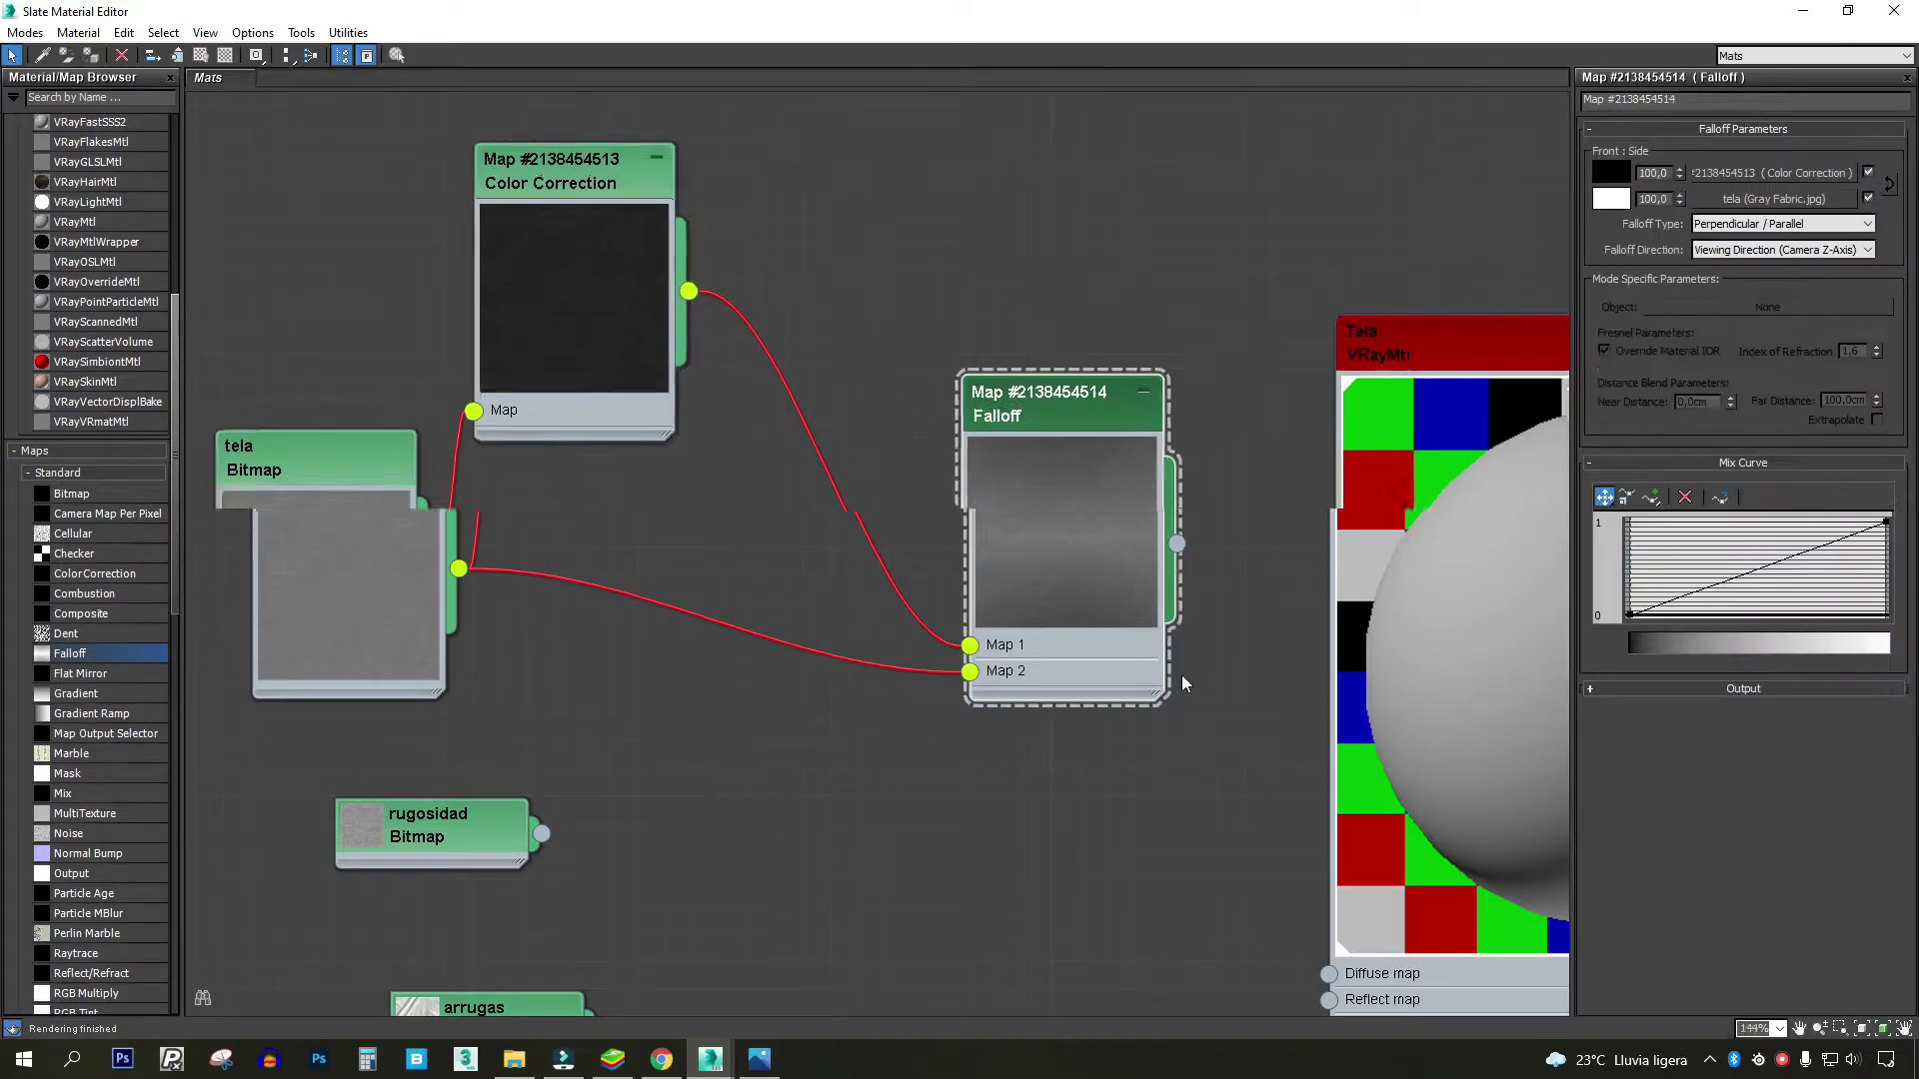
scroll(1179, 665, up, 3)
mouse_move(1063, 457)
middle_down()
mouse_move(897, 652)
mouse_move(976, 363)
mouse_move(1062, 257)
middle_up()
scroll(1071, 459, down, 2)
scroll(1037, 491, down, 2)
middle_drag(1037, 491, 1086, 463)
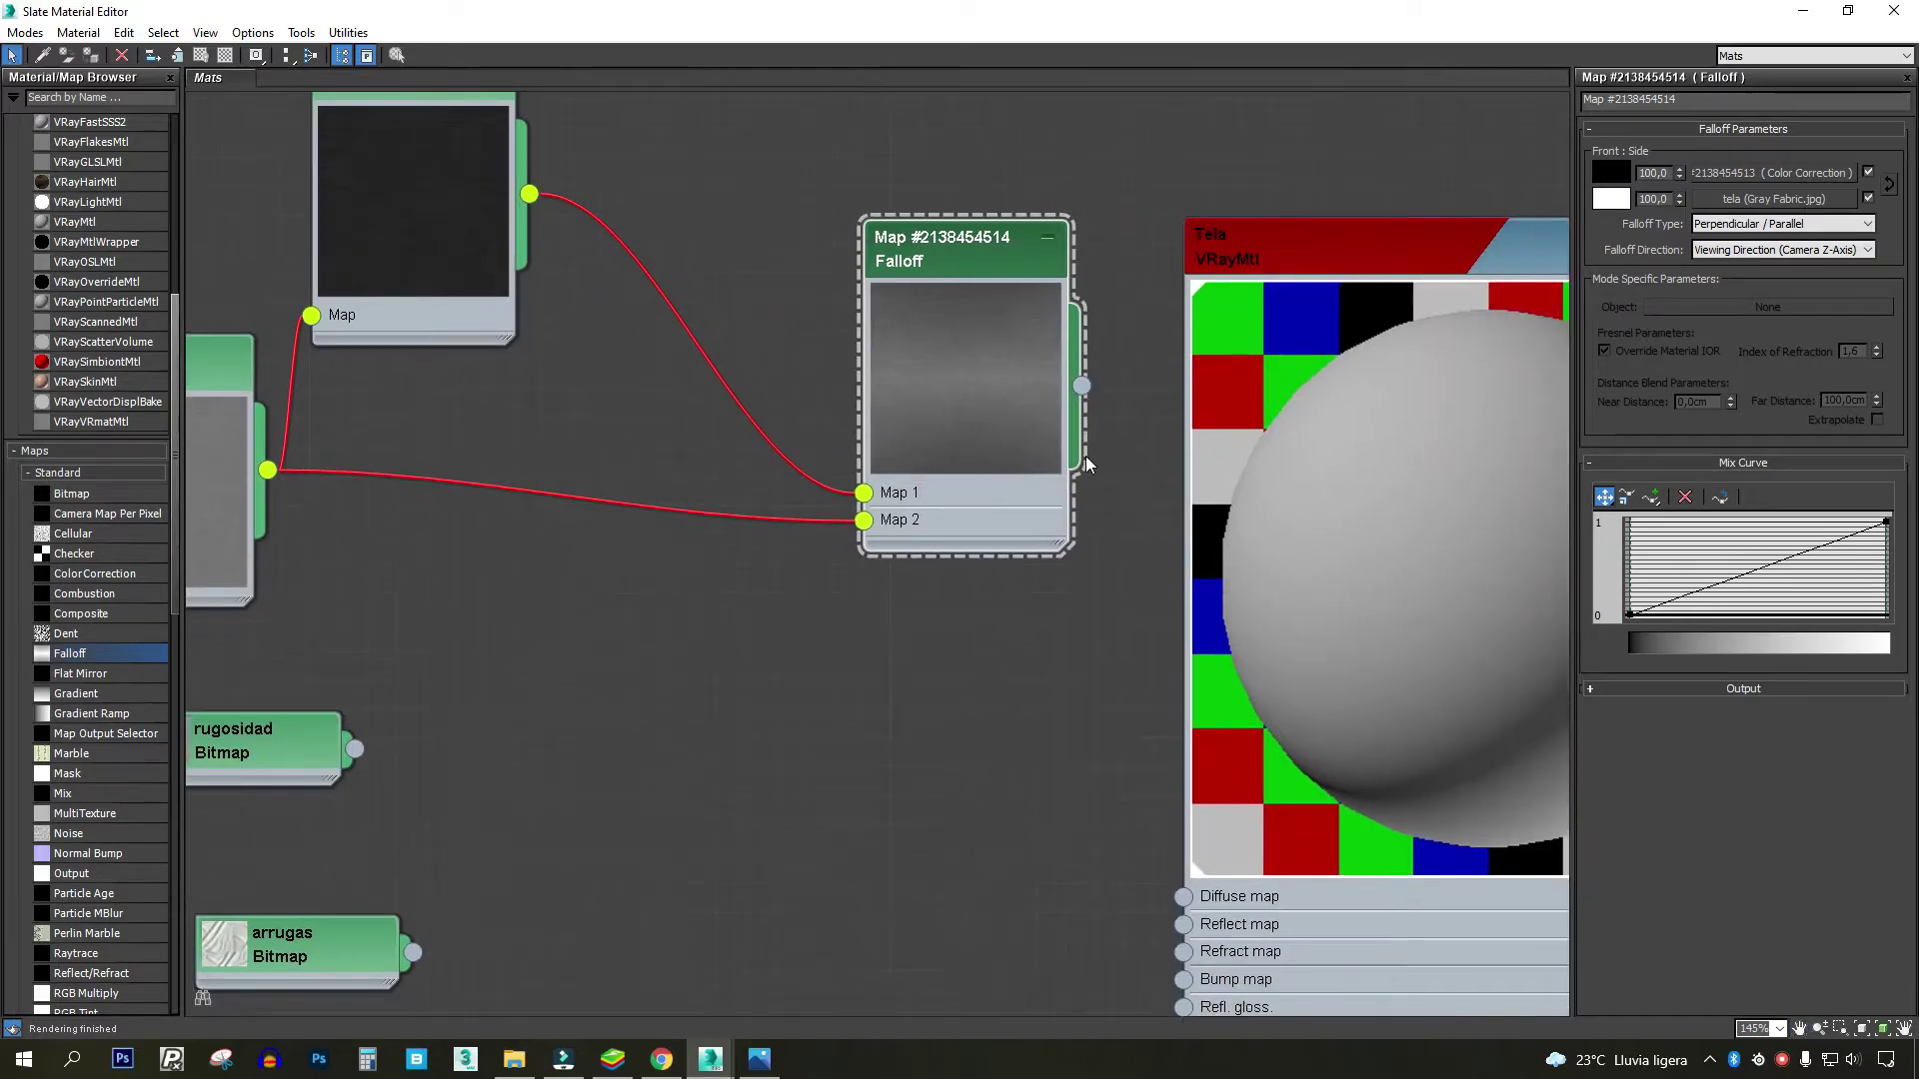
middle_drag(1042, 288, 773, 494)
scroll(773, 494, up, 1)
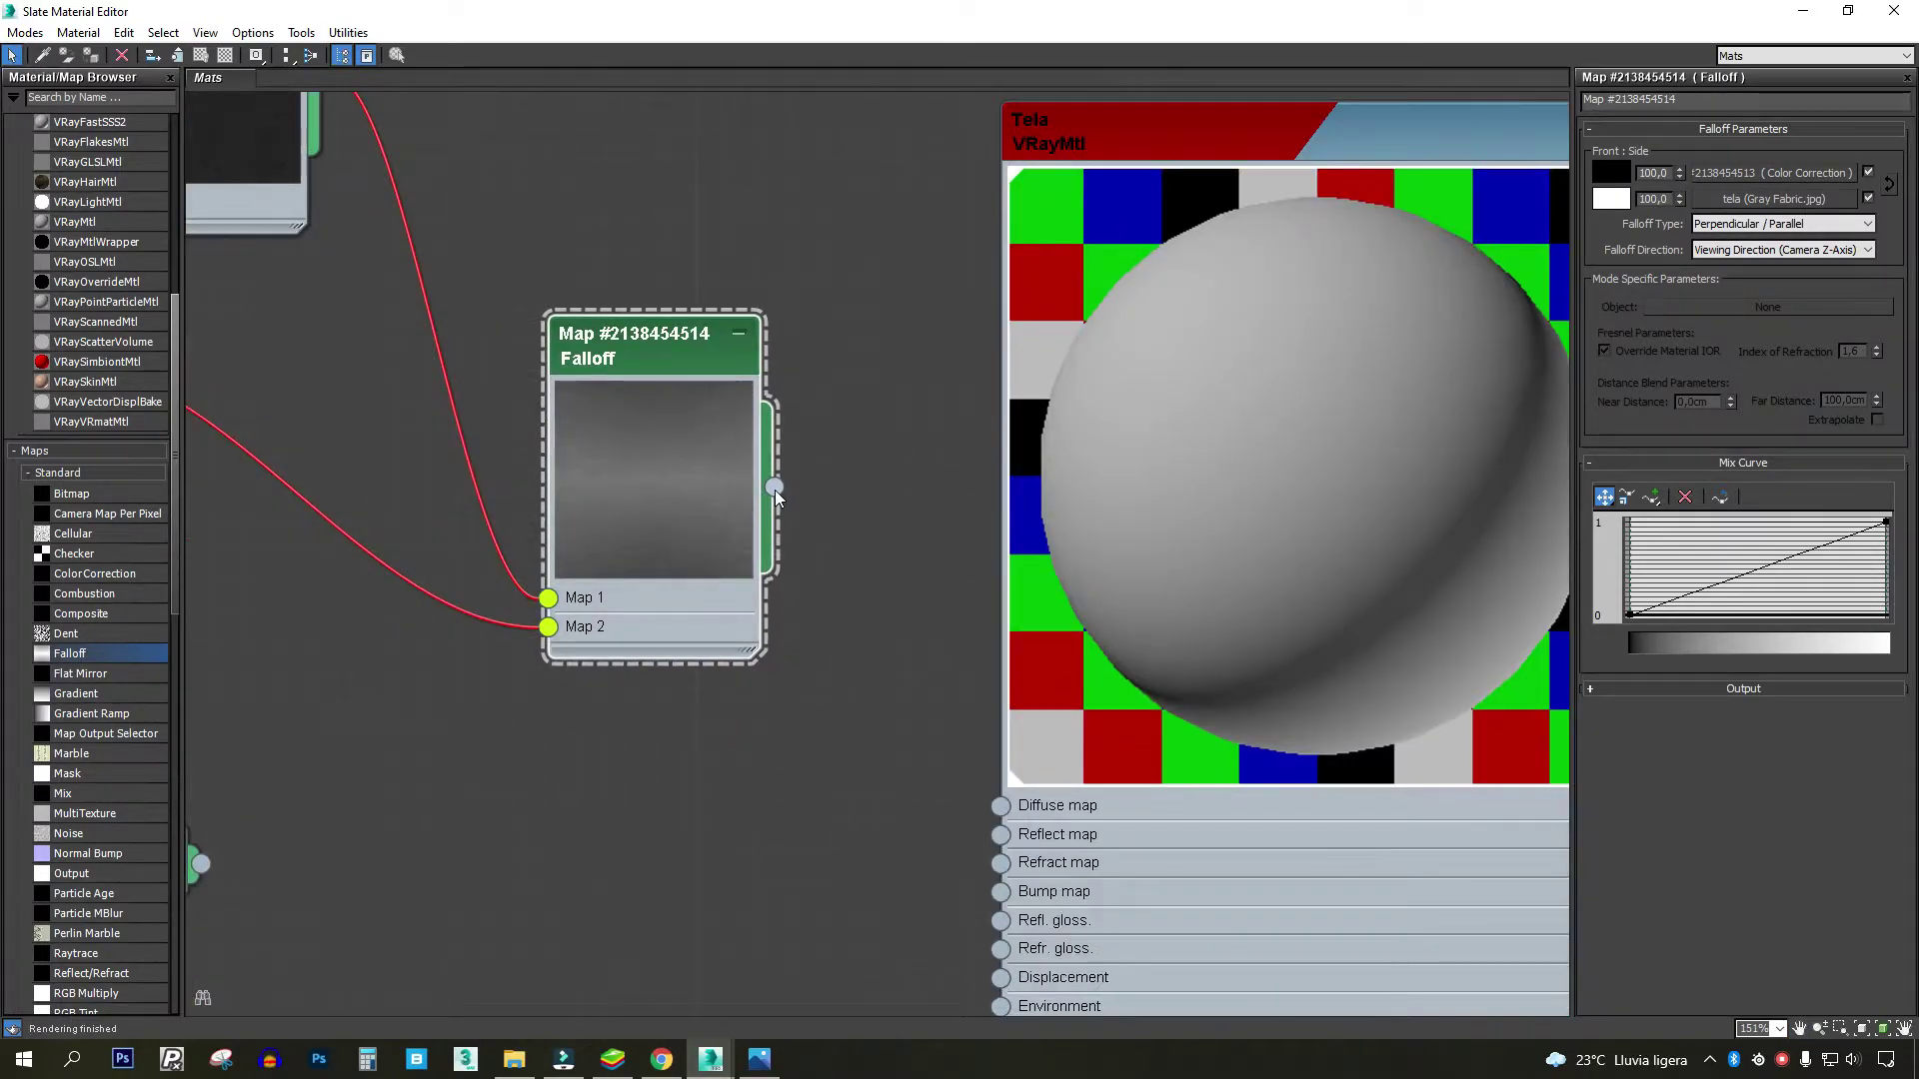
drag(985, 762, 1001, 806)
- Move the Falloff node up and right, and open the Color Correction map's parameters
scroll(998, 539, down, 1)
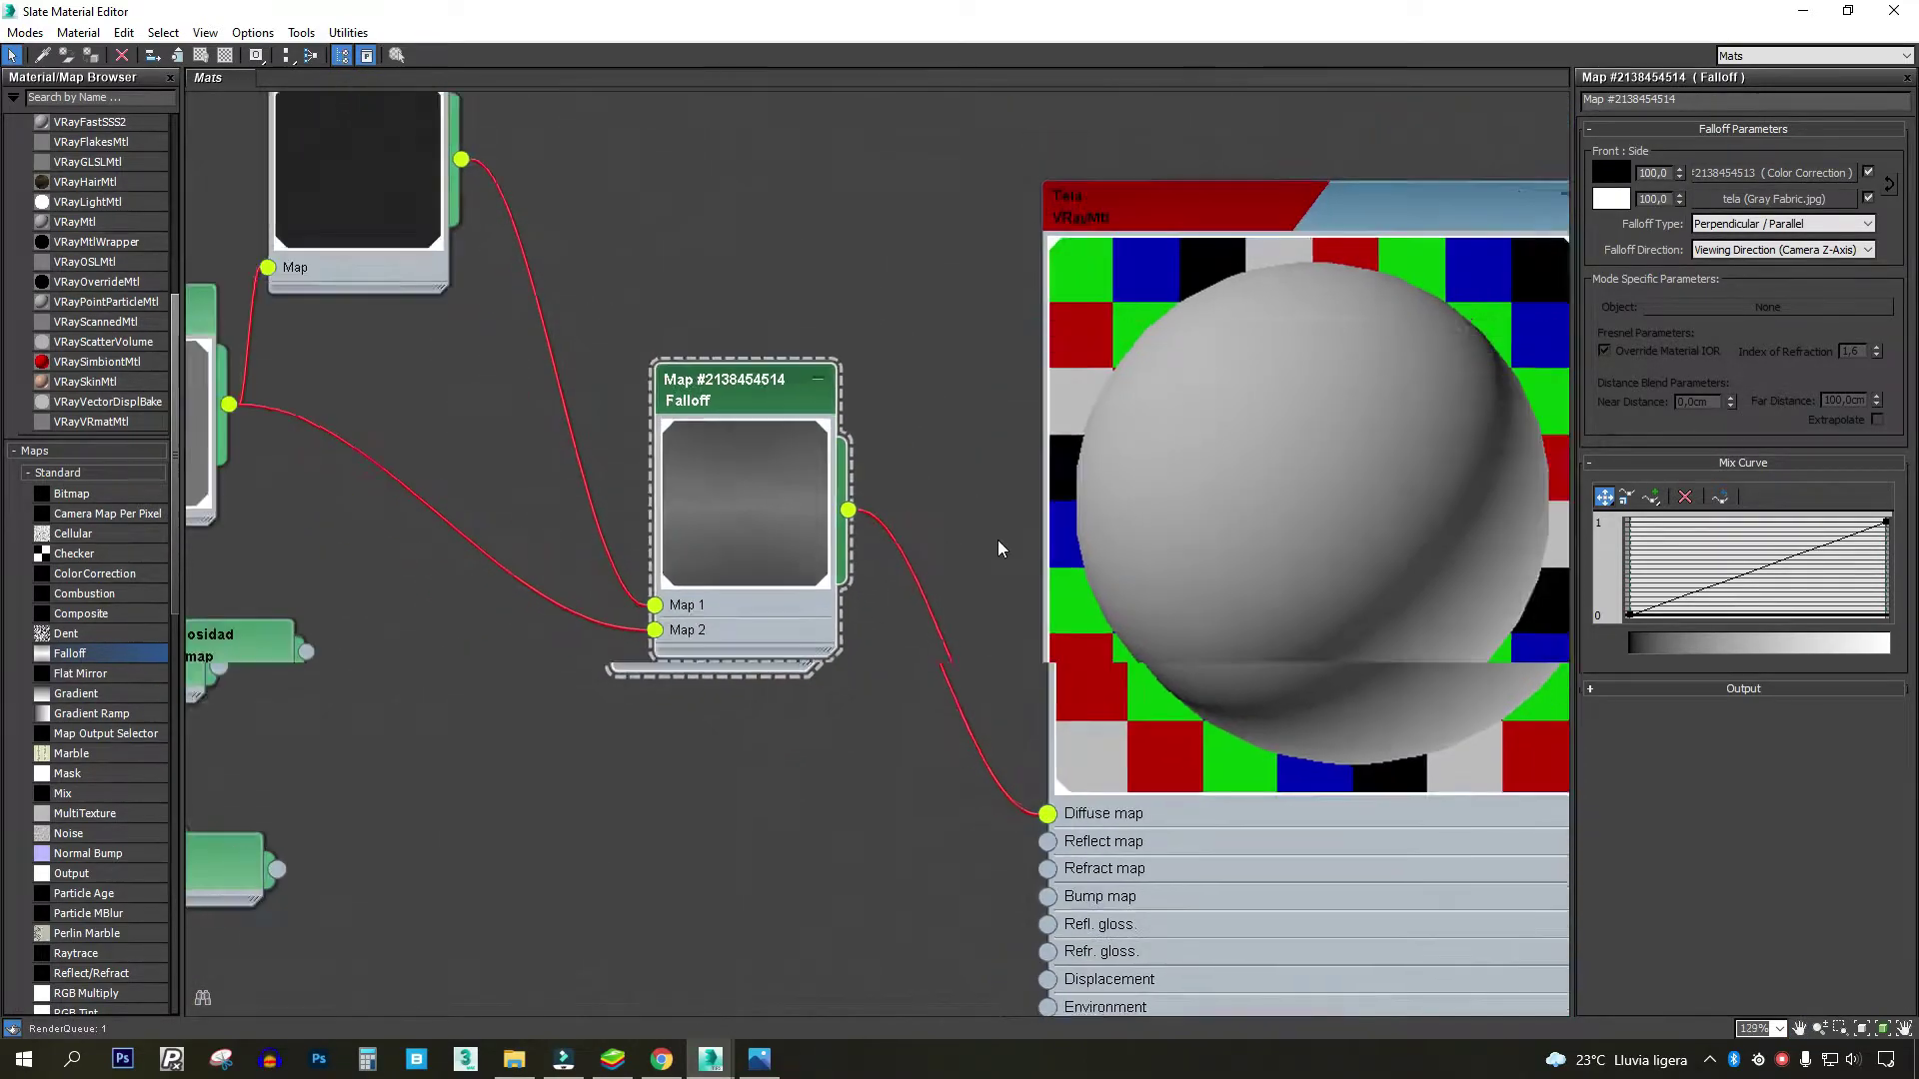
scroll(997, 540, down, 2)
drag(832, 465, 872, 350)
scroll(772, 276, up, 1)
scroll(552, 132, up, 1)
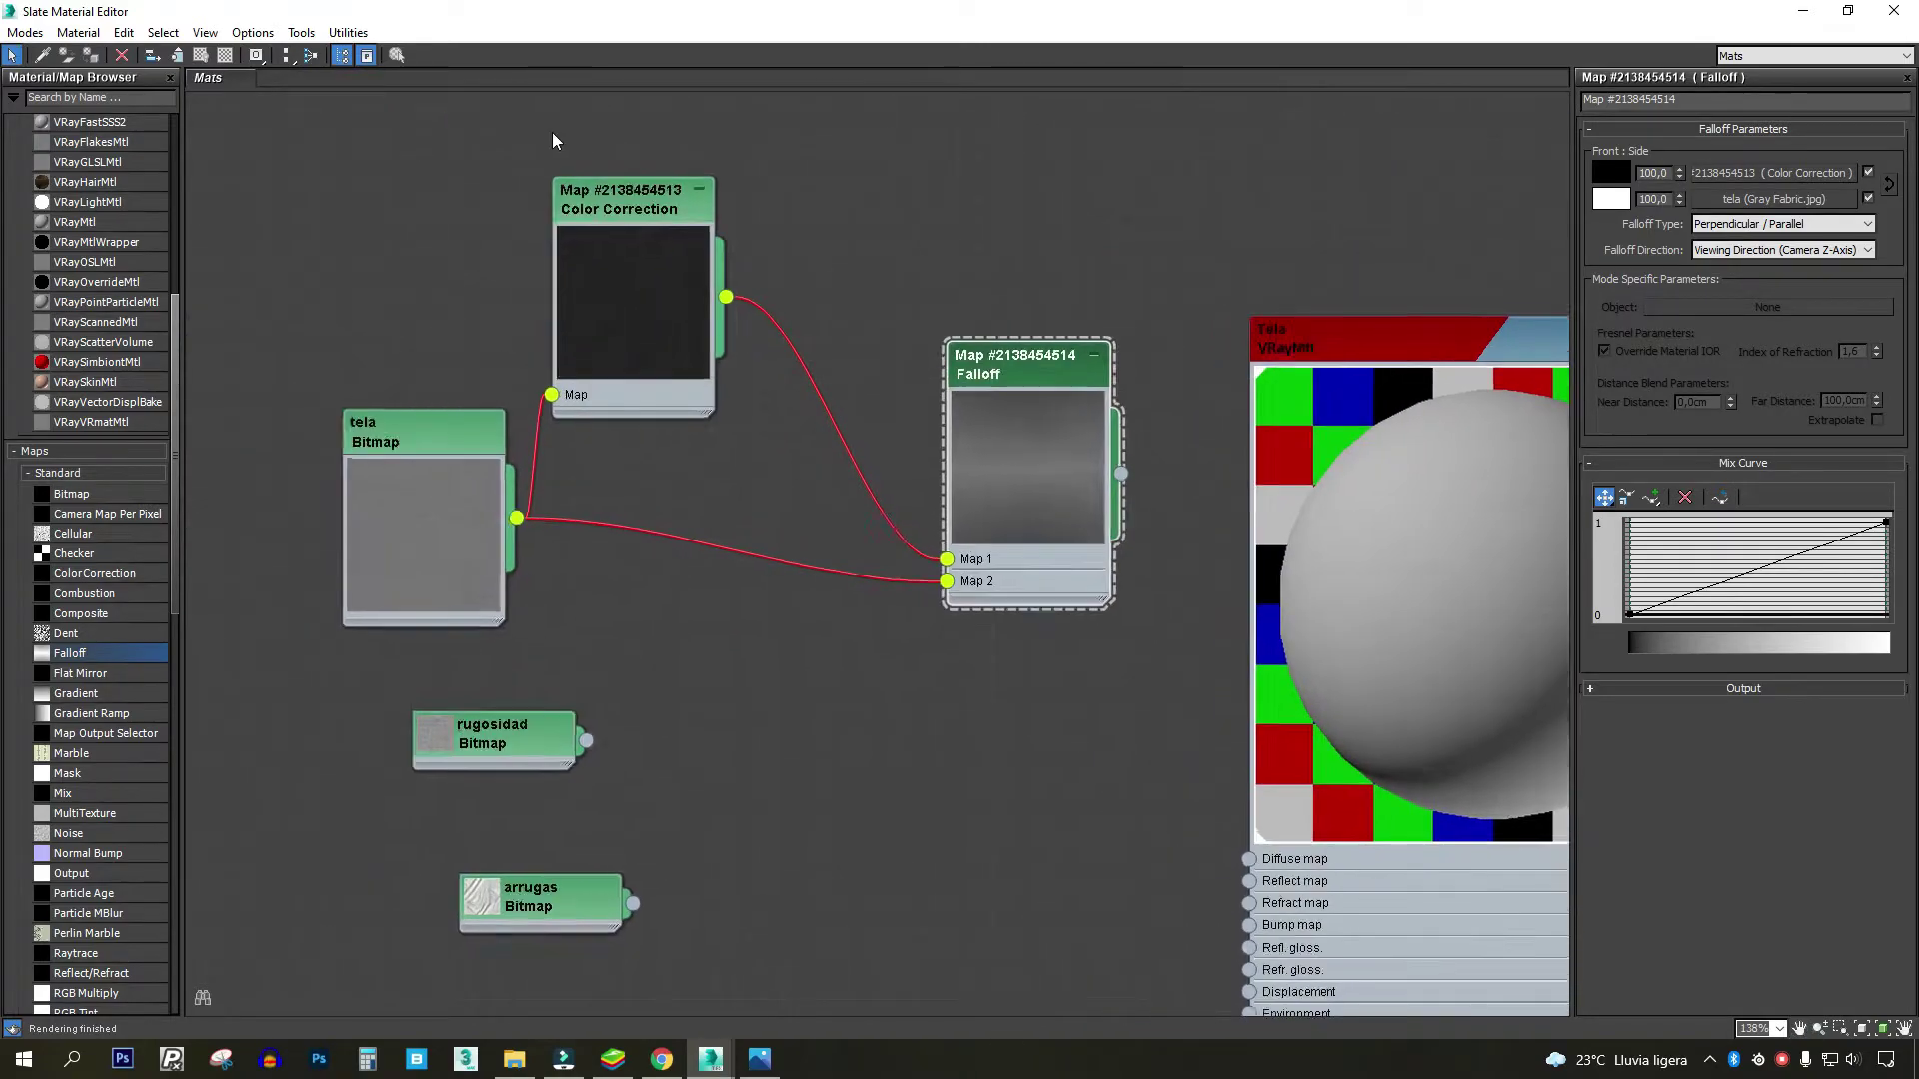
scroll(626, 208, up, 1)
double_click(626, 208)
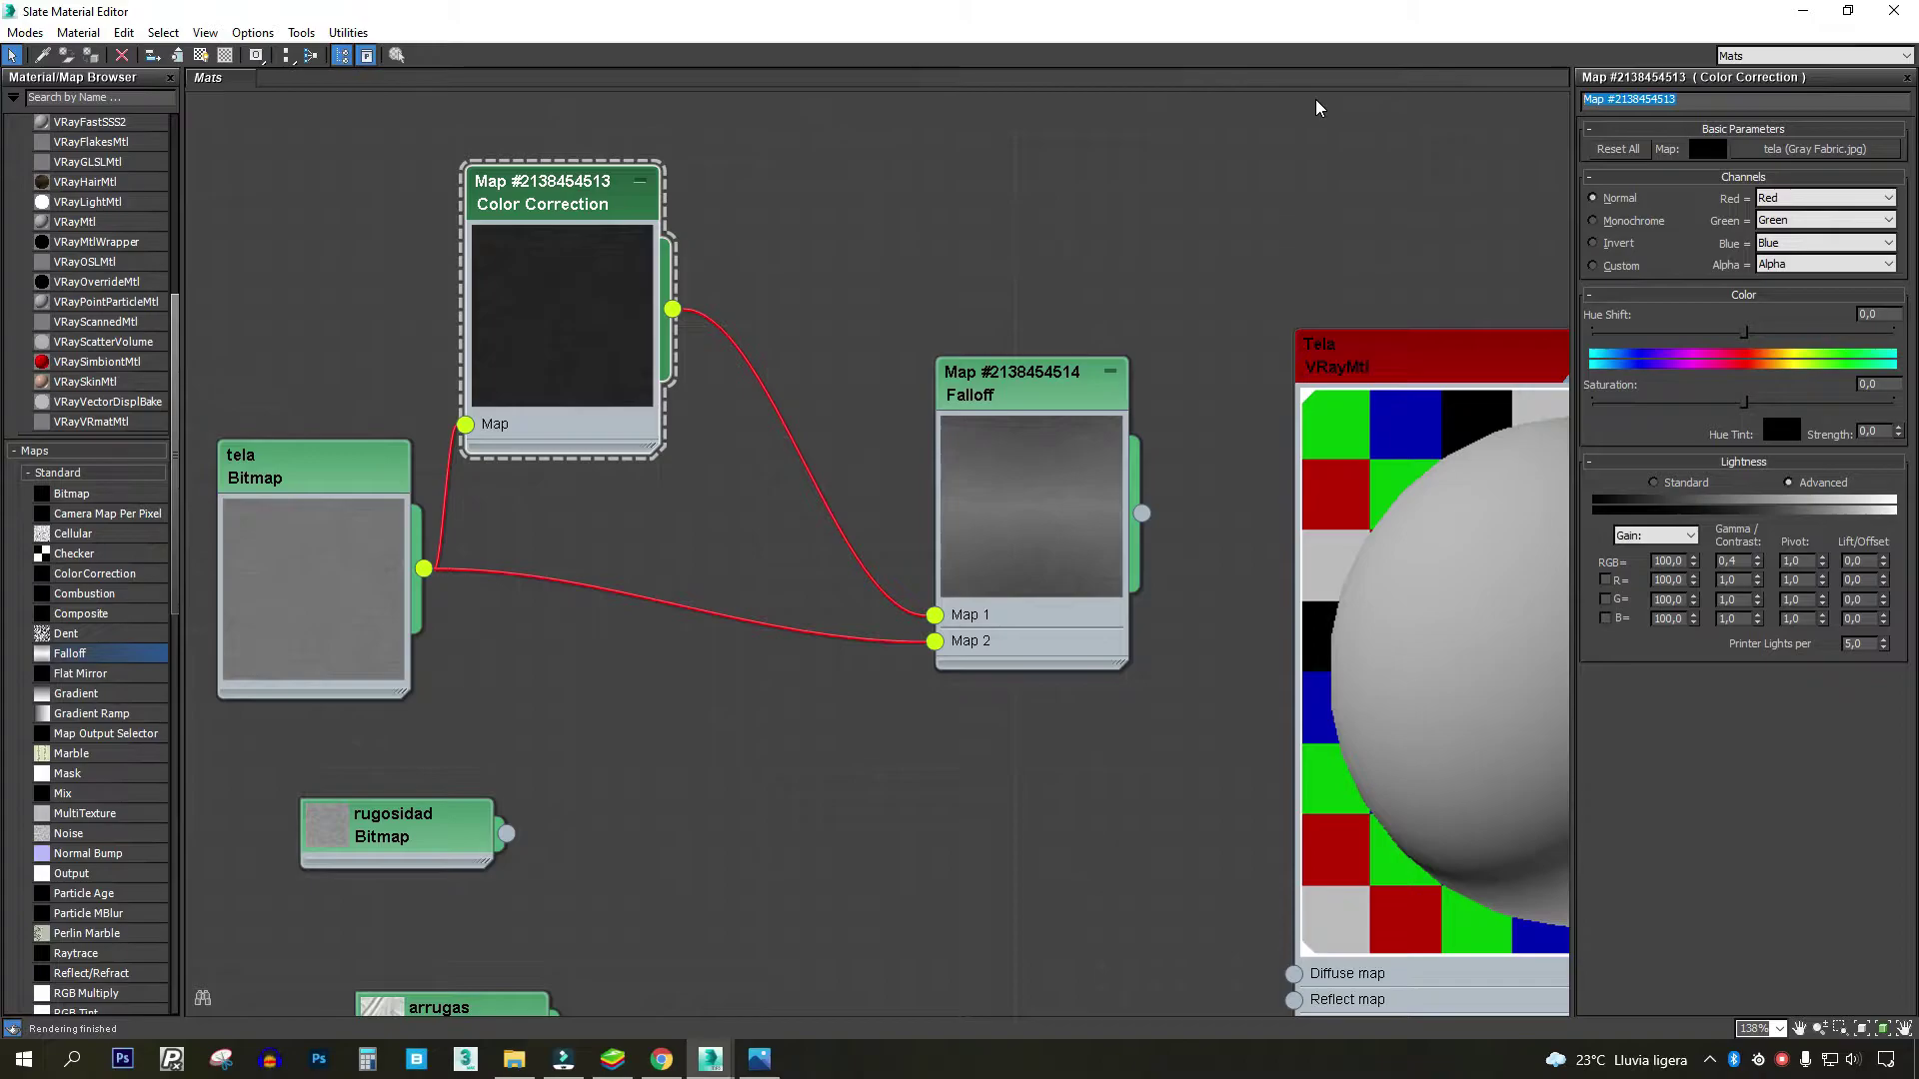
- Wire the Mezcla Falloff map into Tela's Diffuse map
text(Gris oscuro)
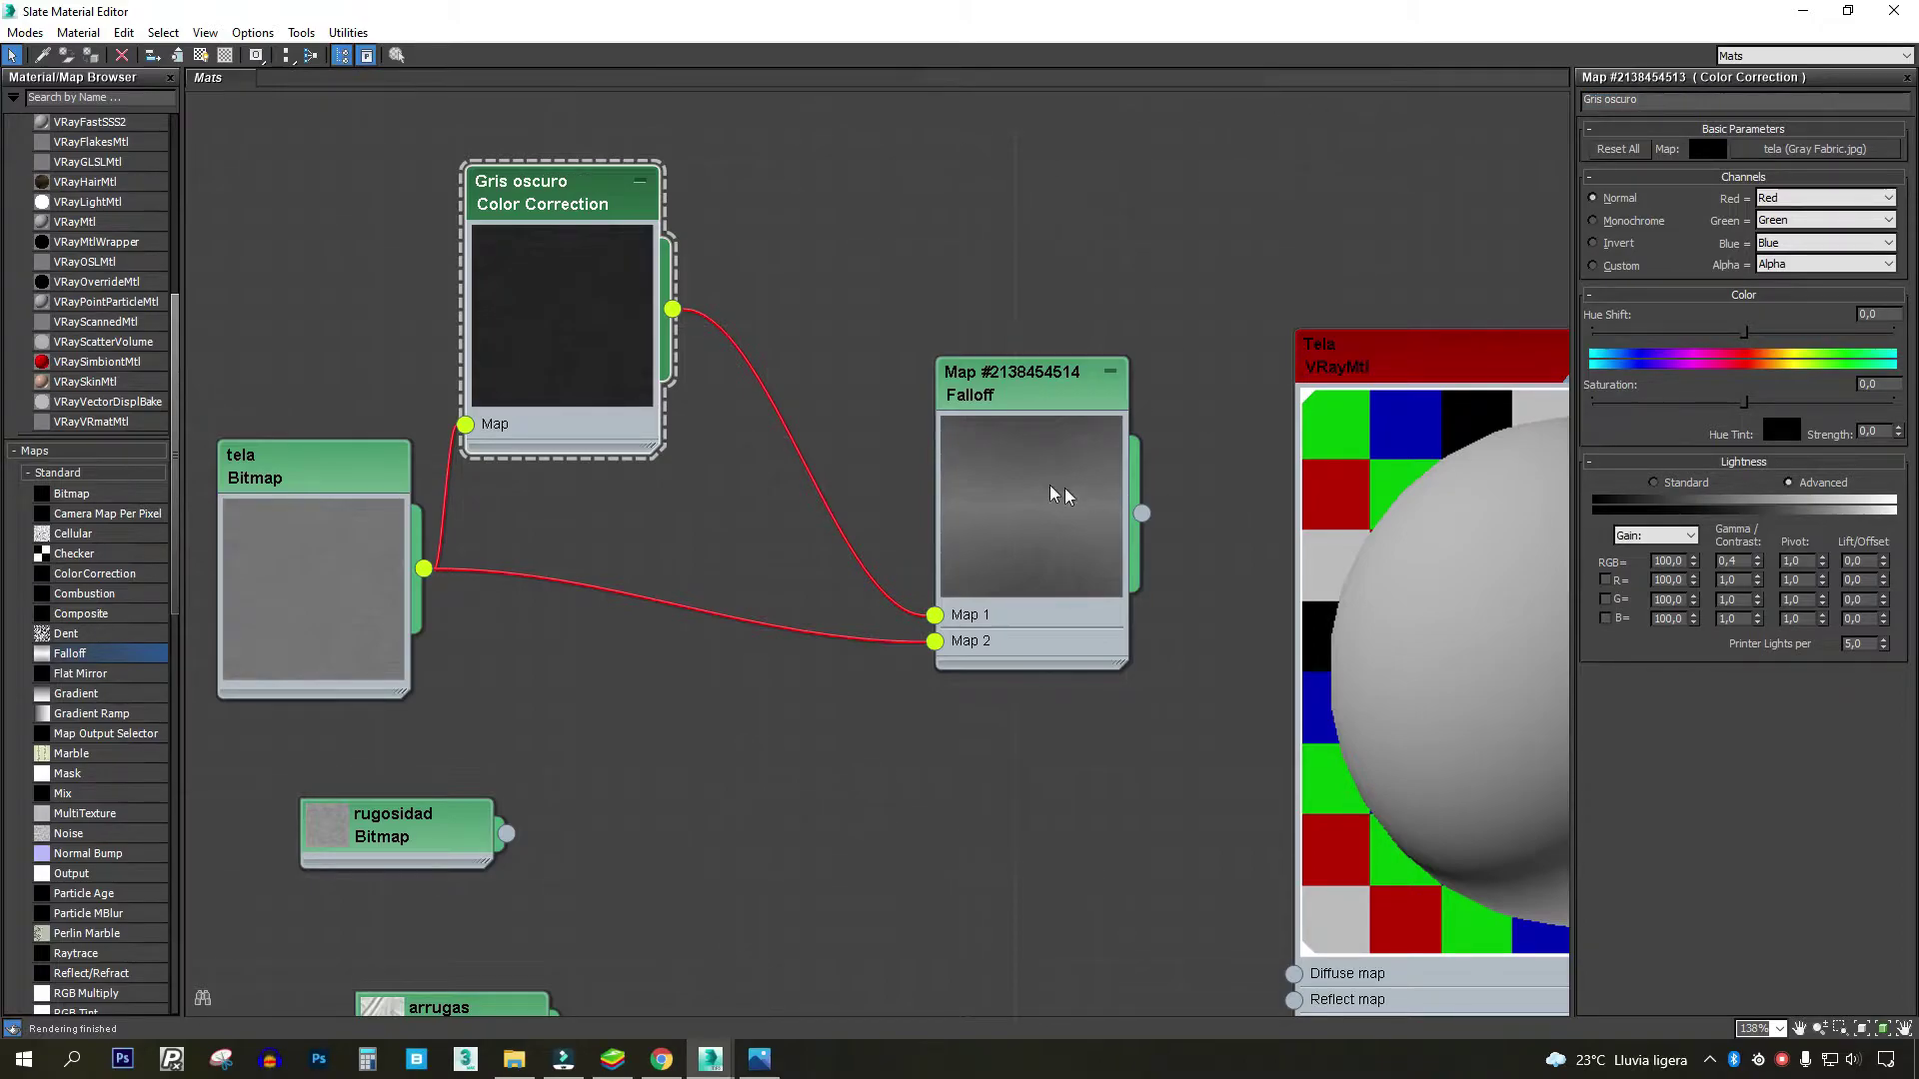
double_click(1052, 489)
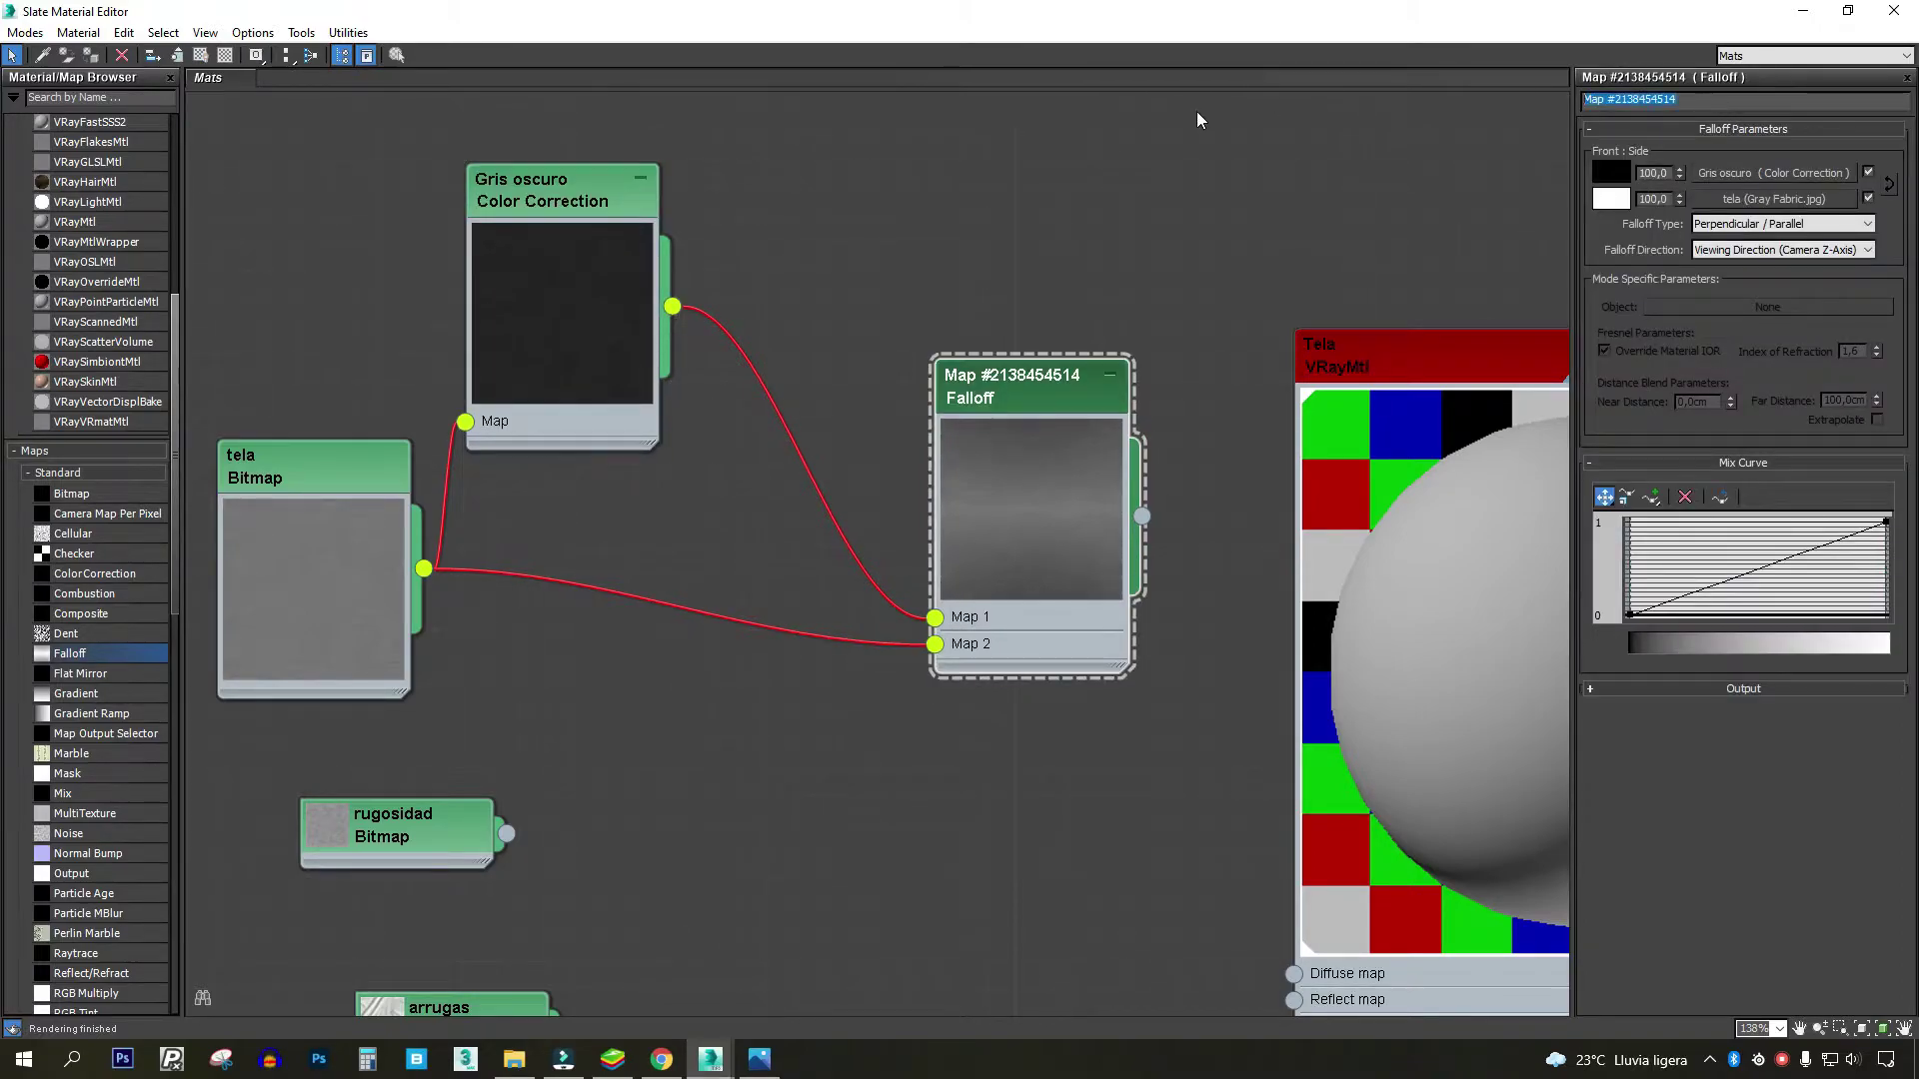
text(Z)
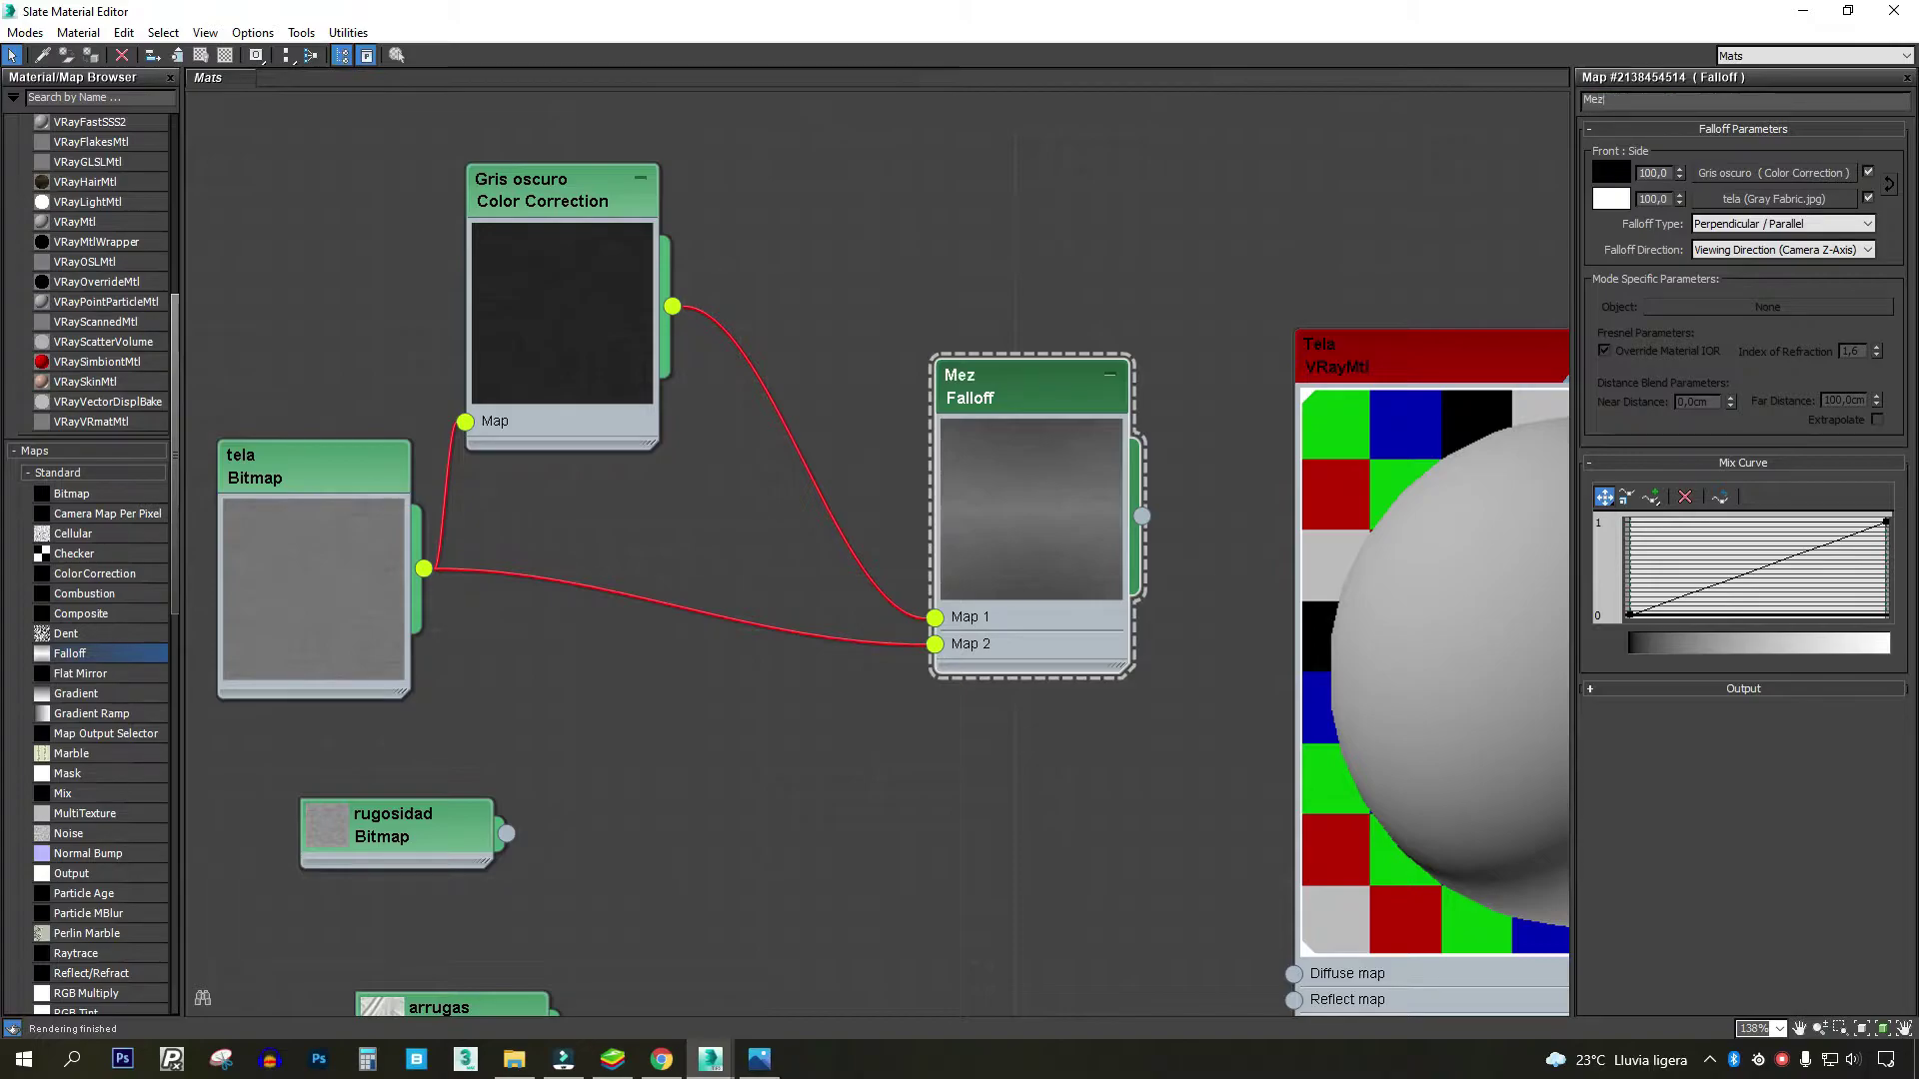
scroll(420, 392, up, 2)
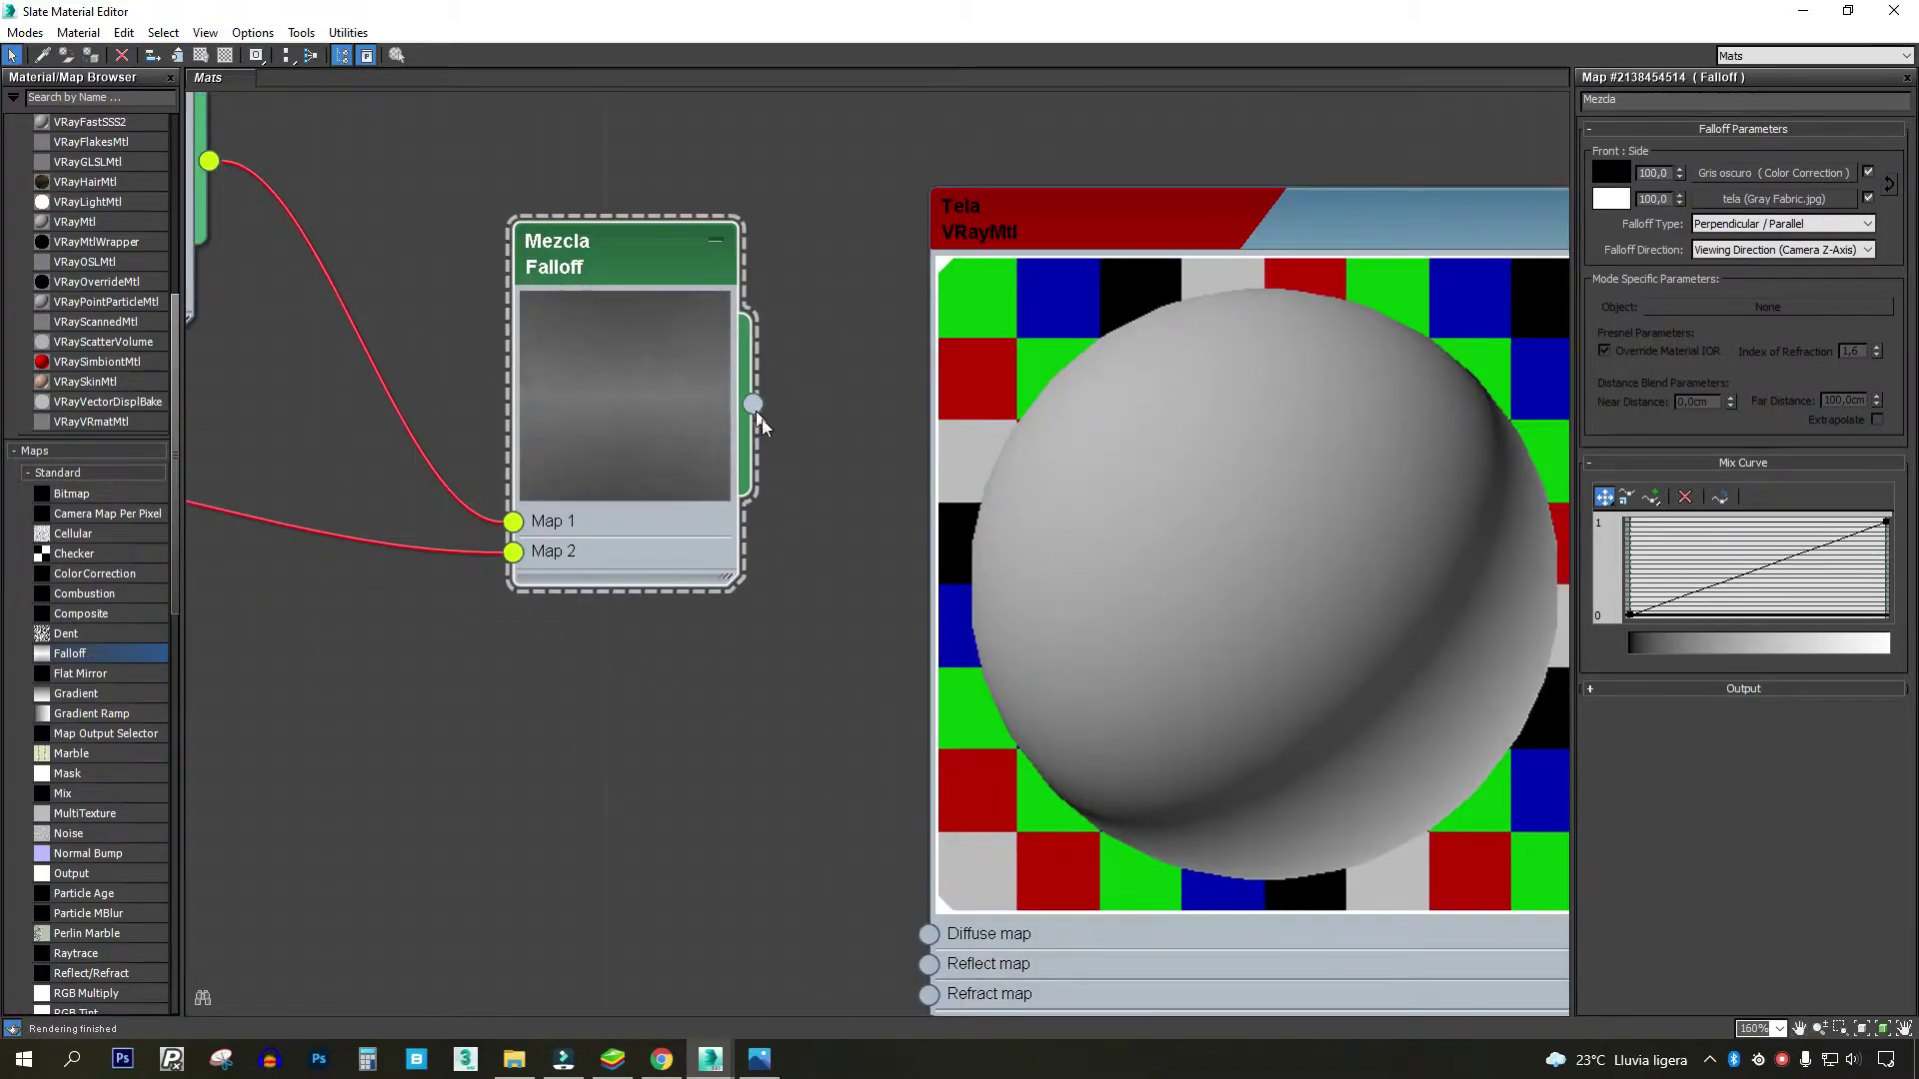
drag(752, 404, 928, 934)
middle_drag(1035, 452, 786, 349)
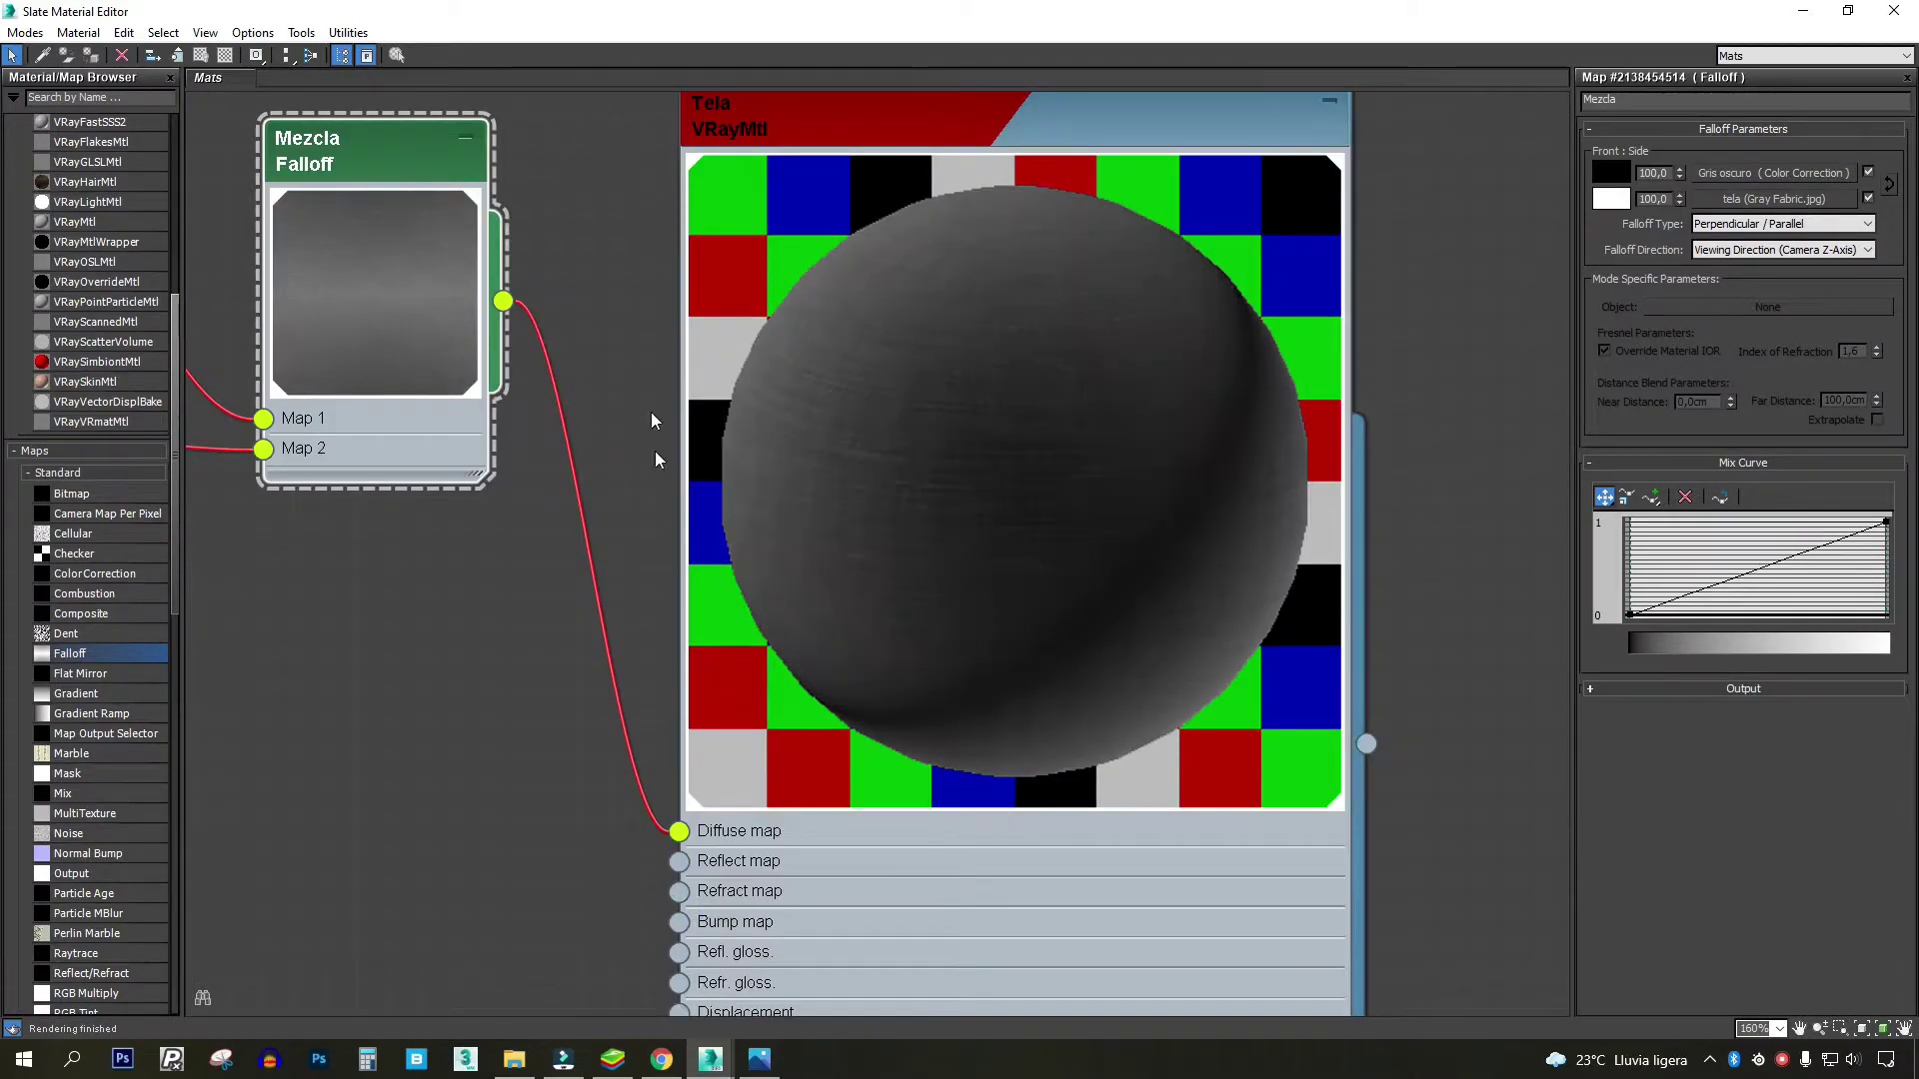
scroll(1081, 489, down, 2)
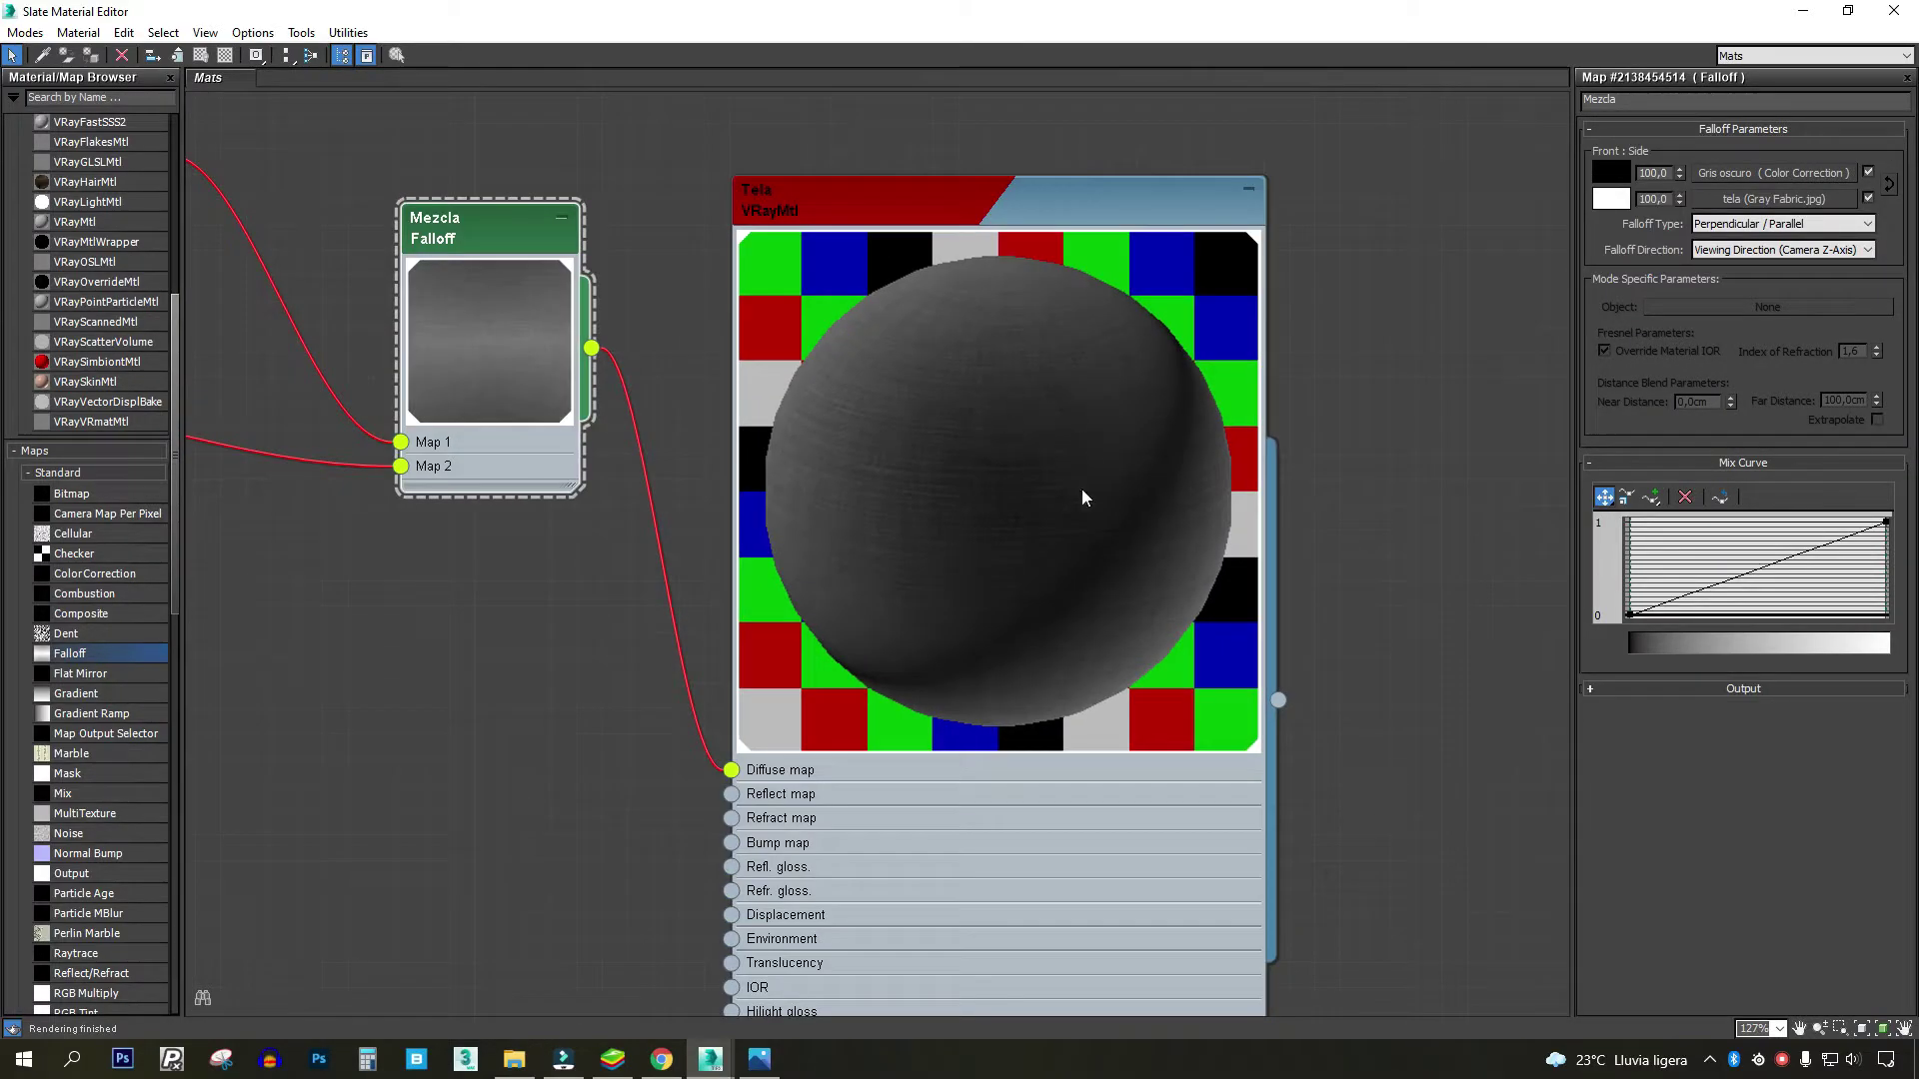
scroll(1109, 405, down, 3)
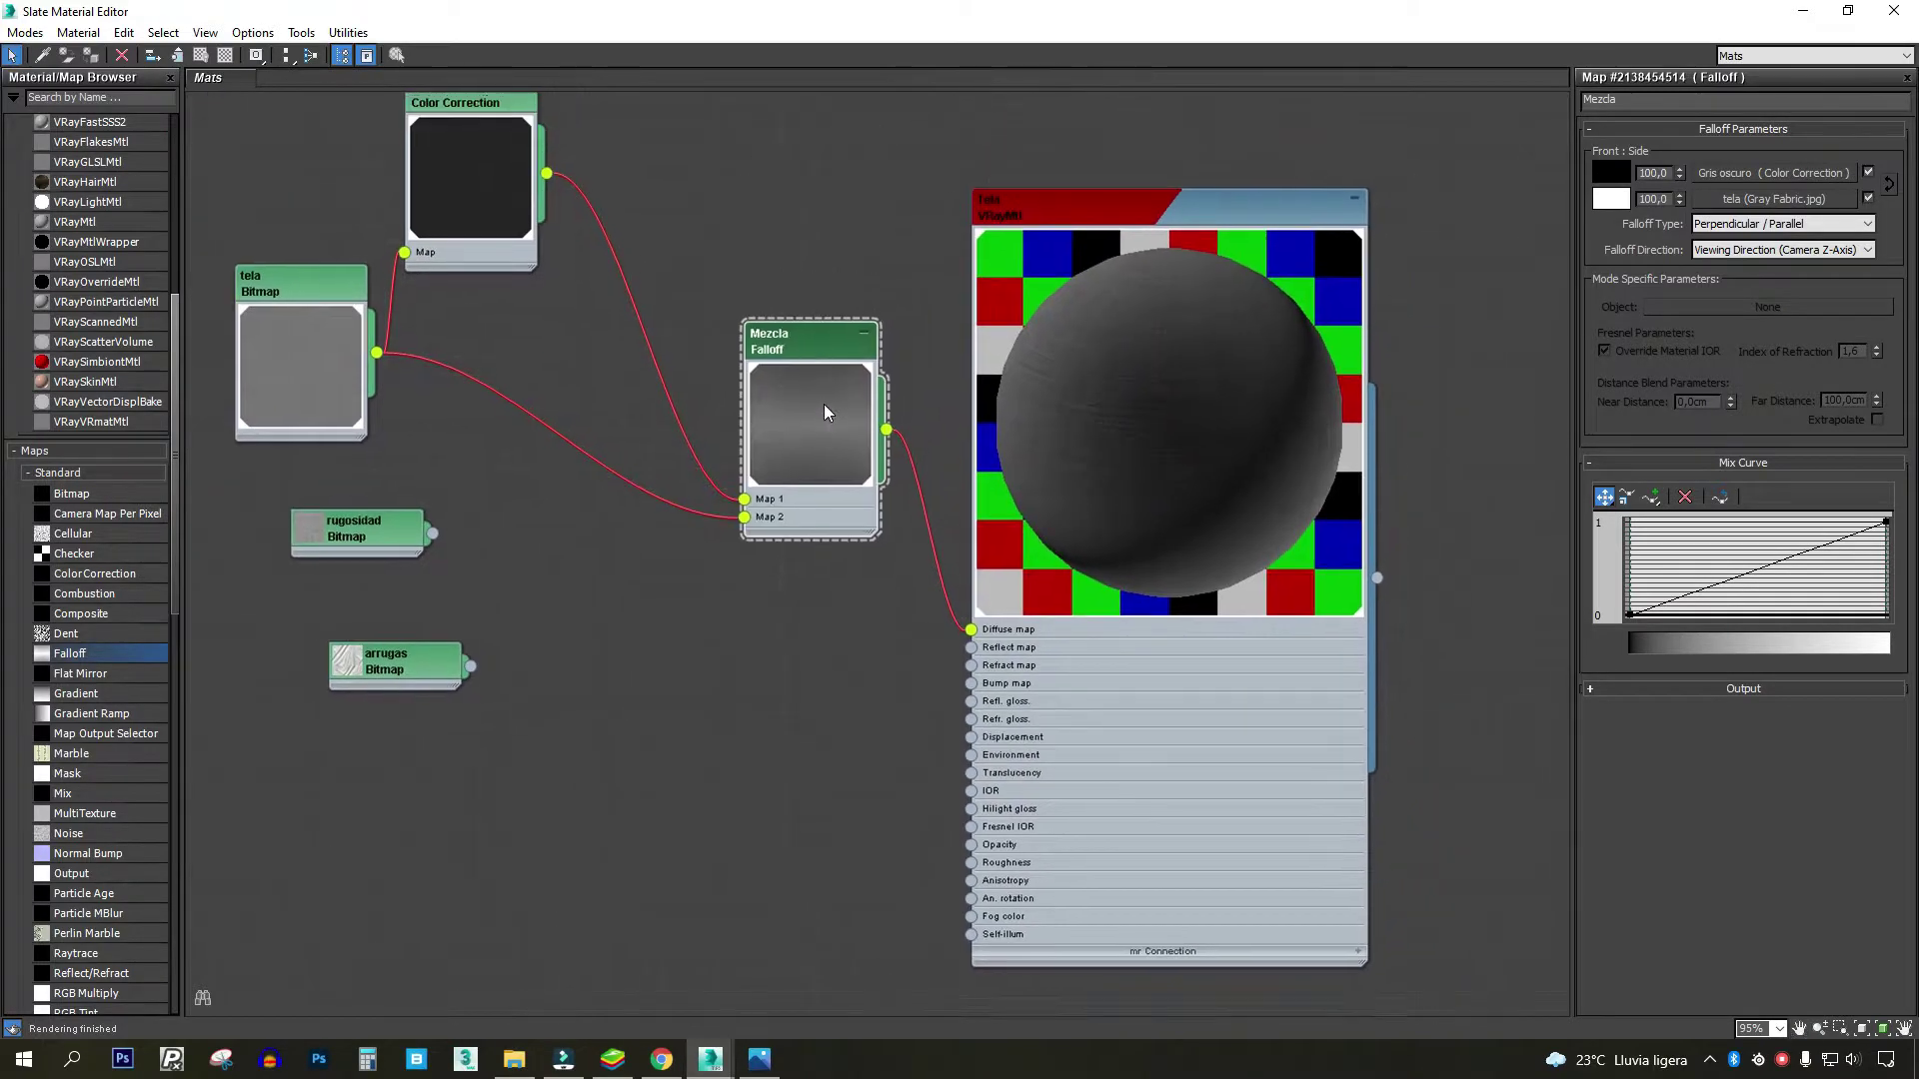
scroll(823, 404, up, 5)
- Try the Towards / Away falloff type, then return to Perpendicular / Parallel
click(1770, 225)
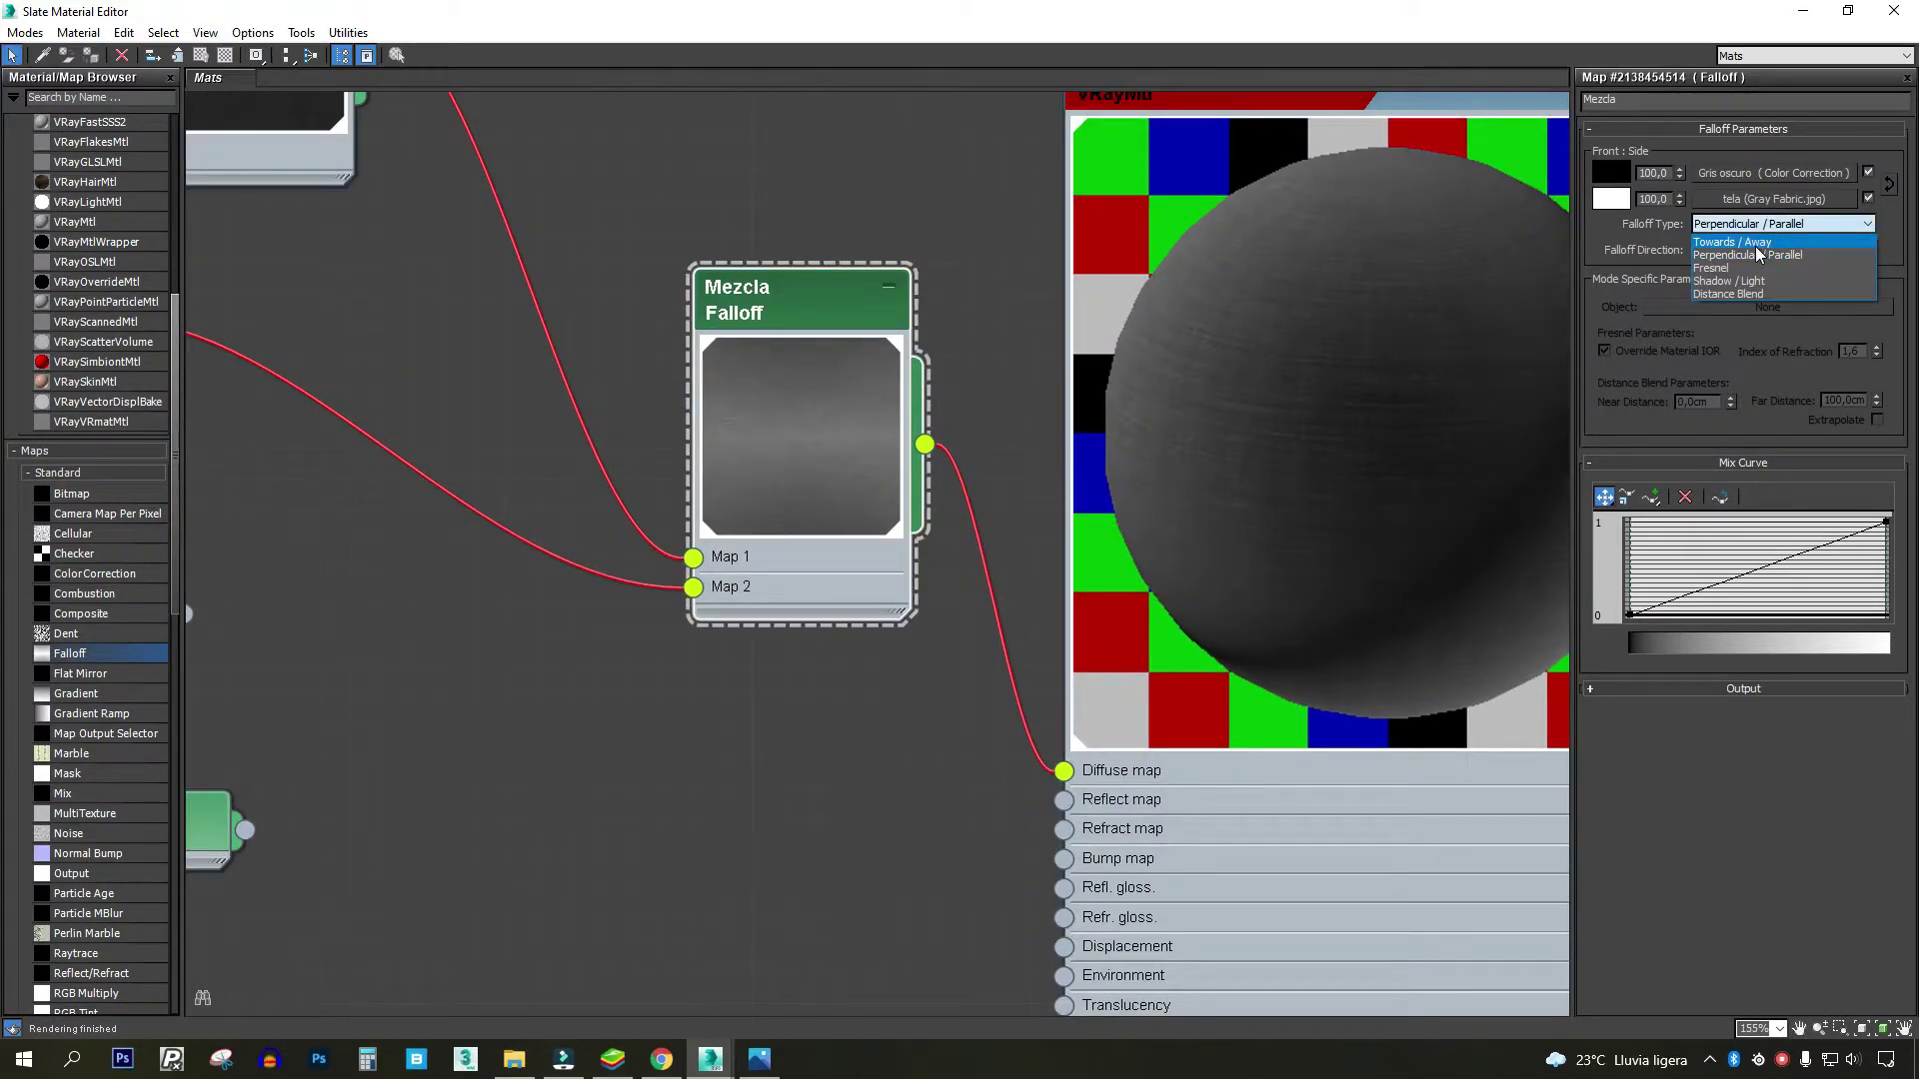
click(1749, 253)
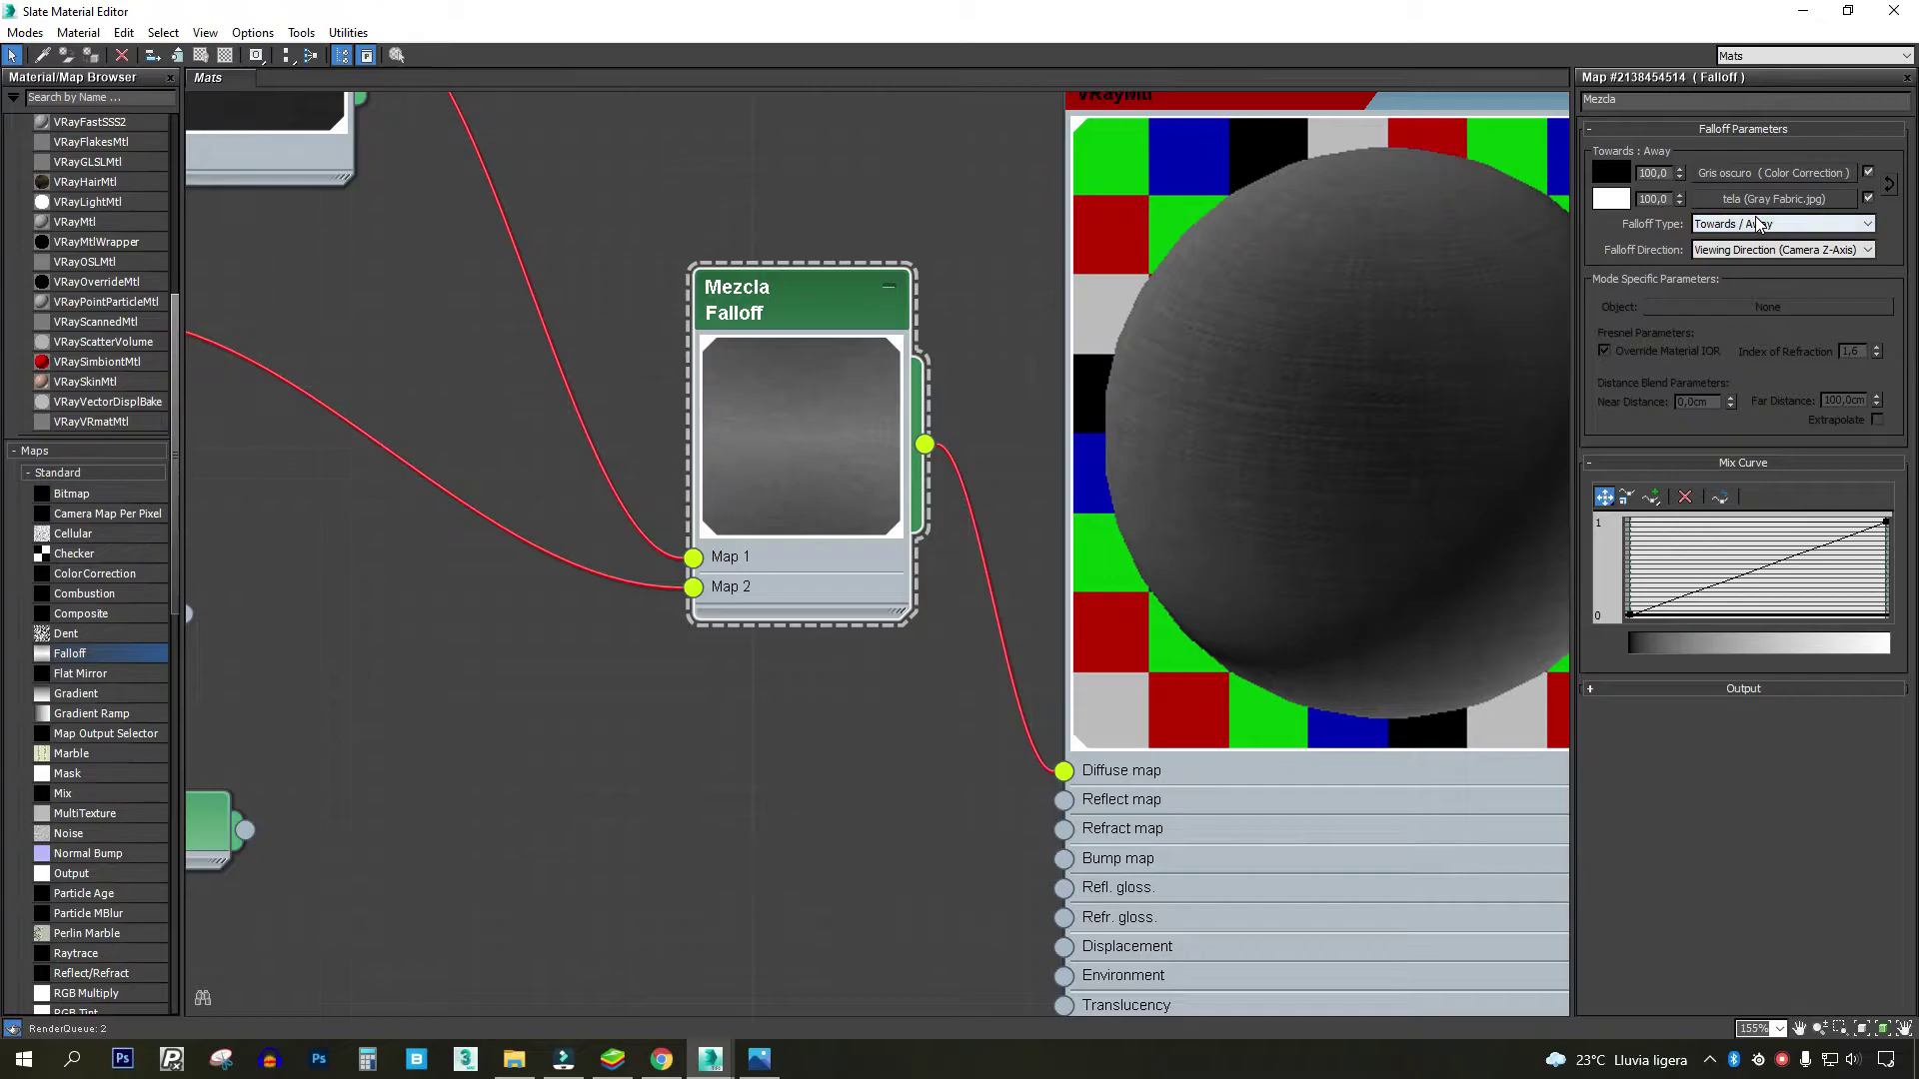
scroll(1761, 234, down, 1)
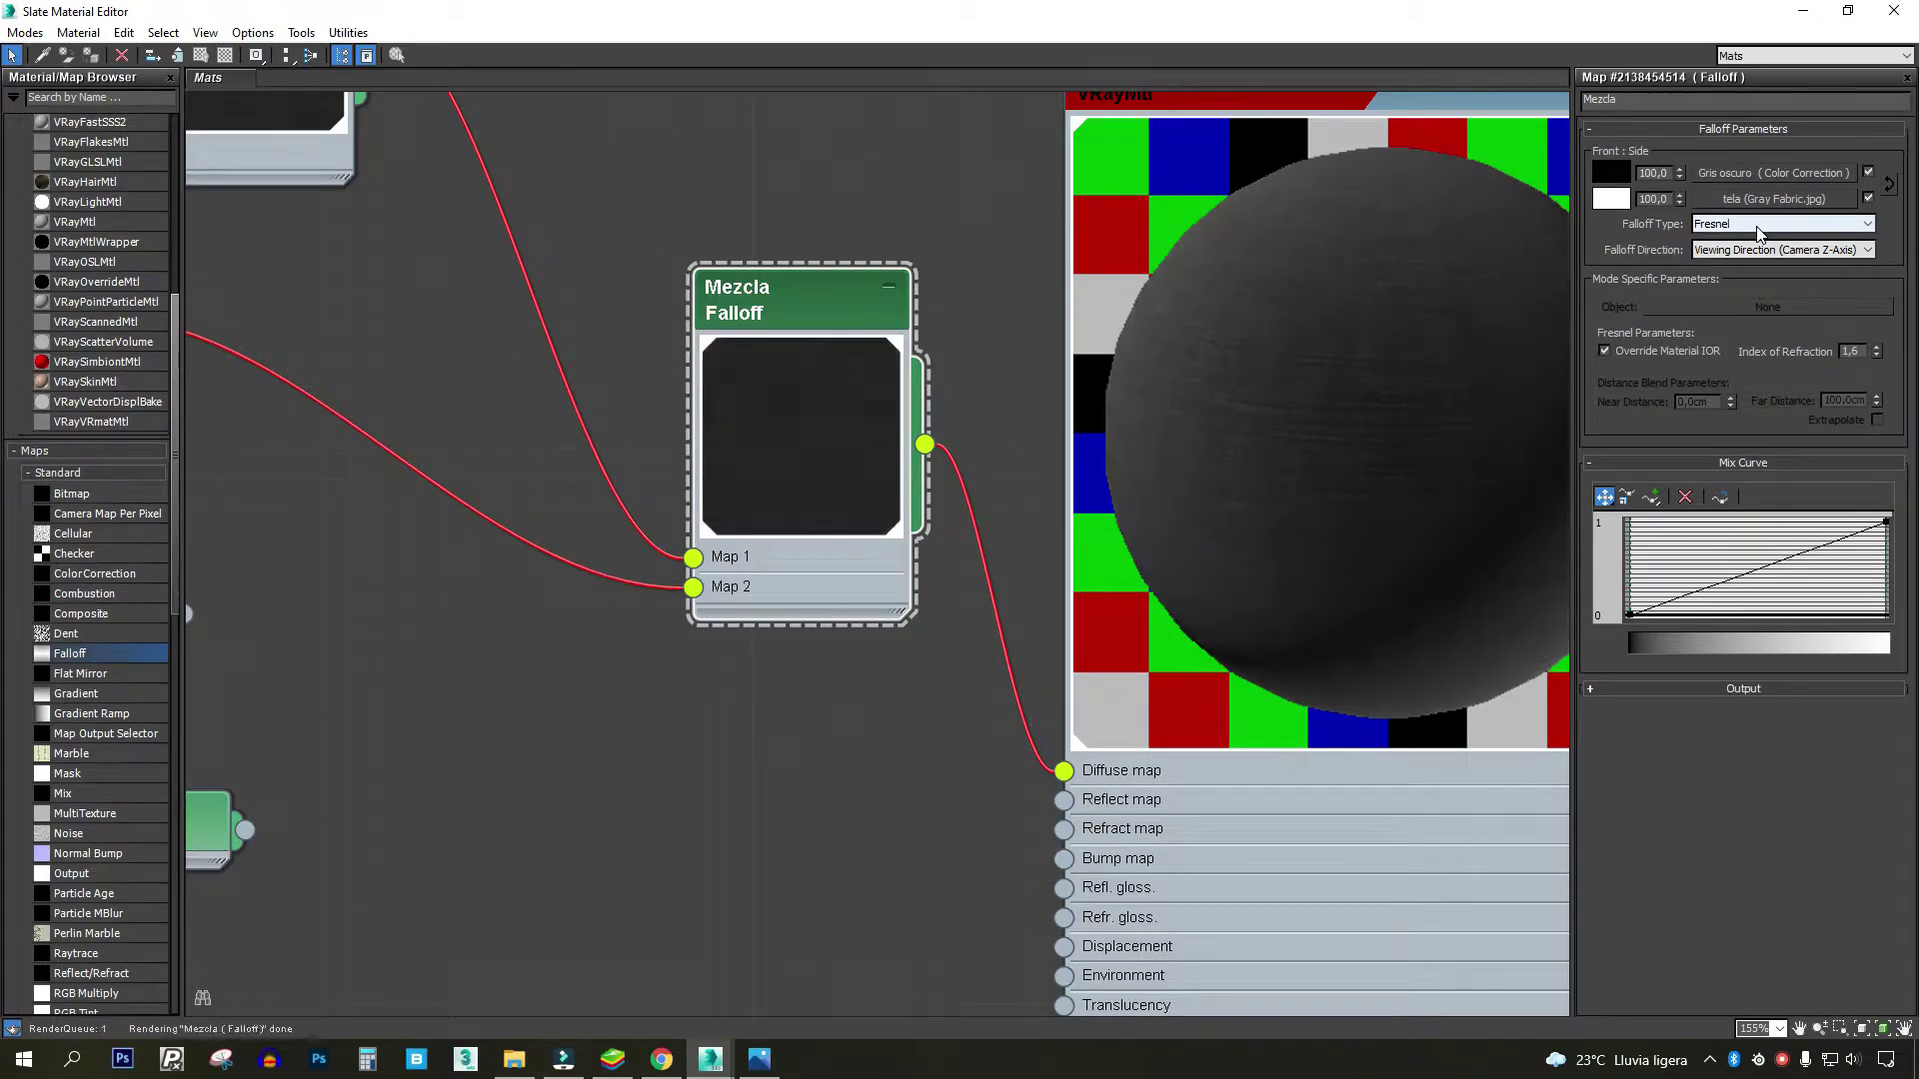
click(1784, 226)
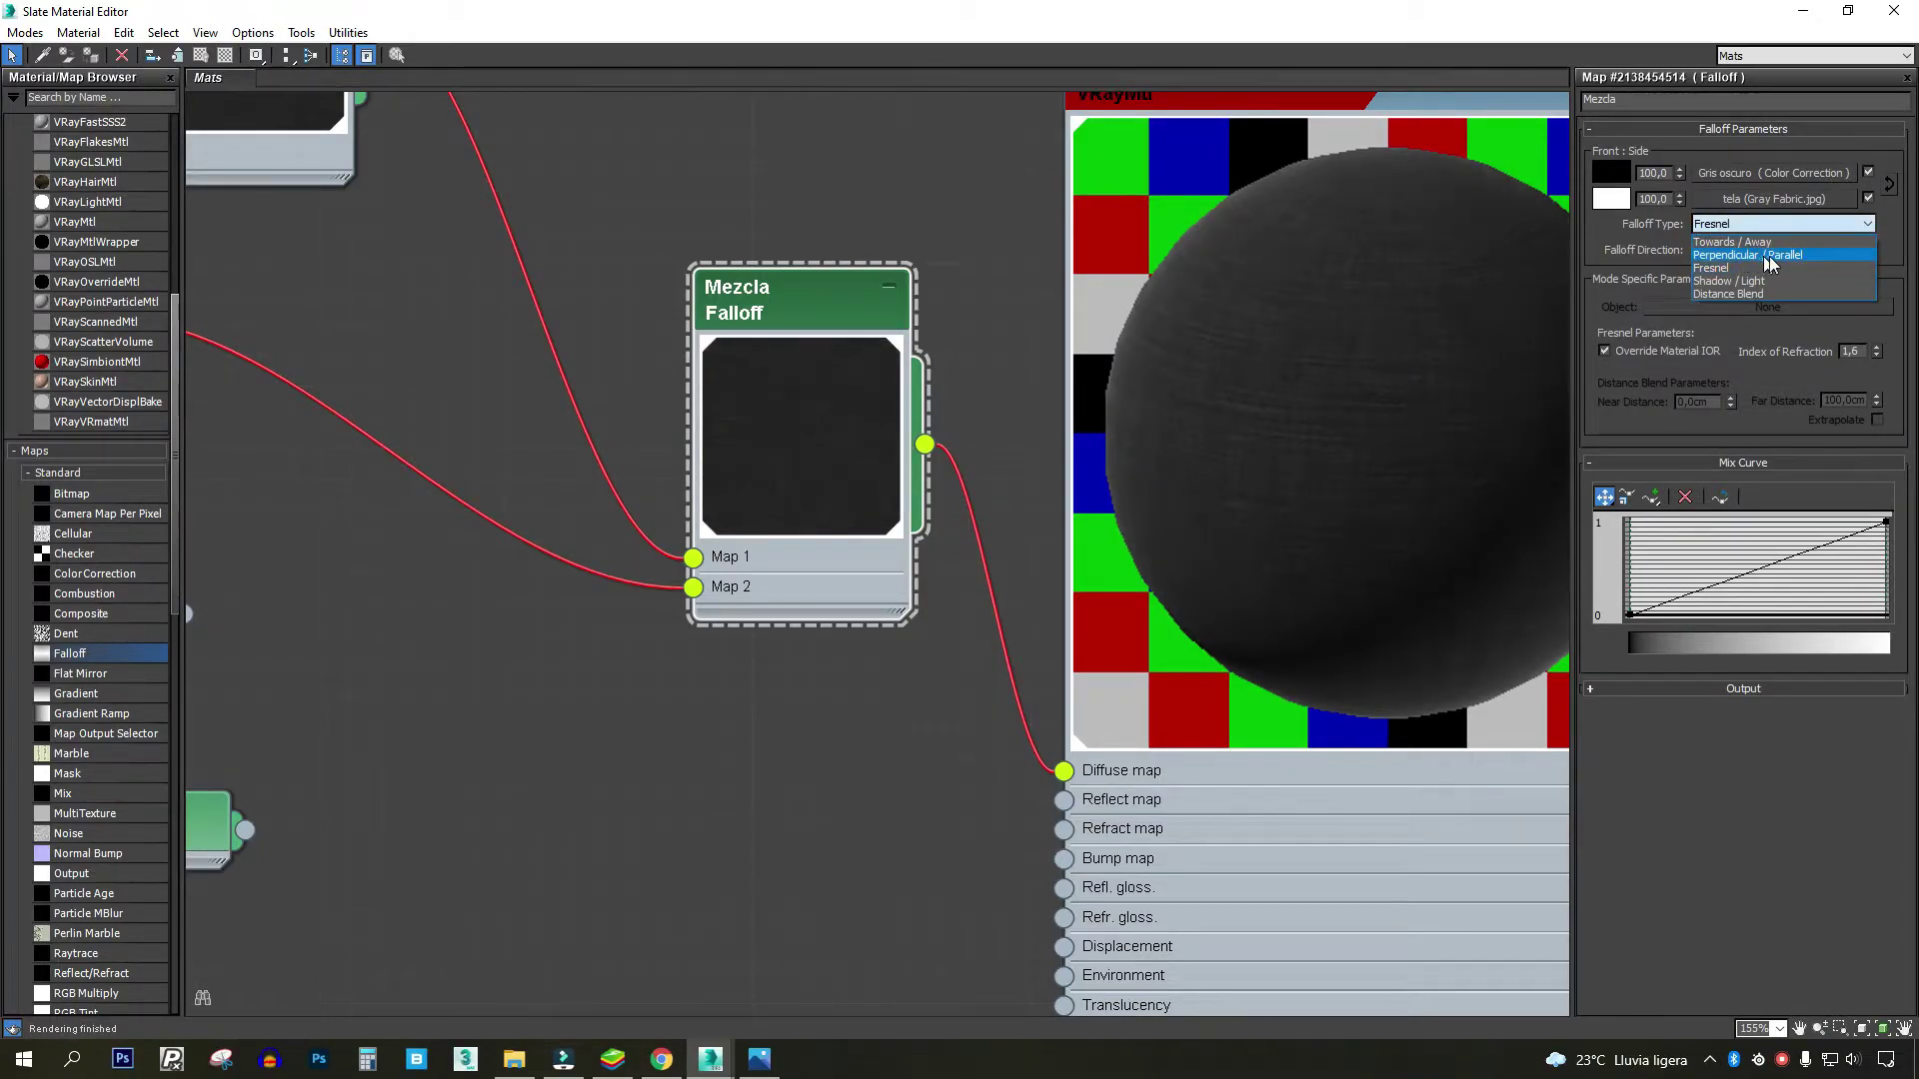
click(1767, 256)
scroll(884, 367, down, 4)
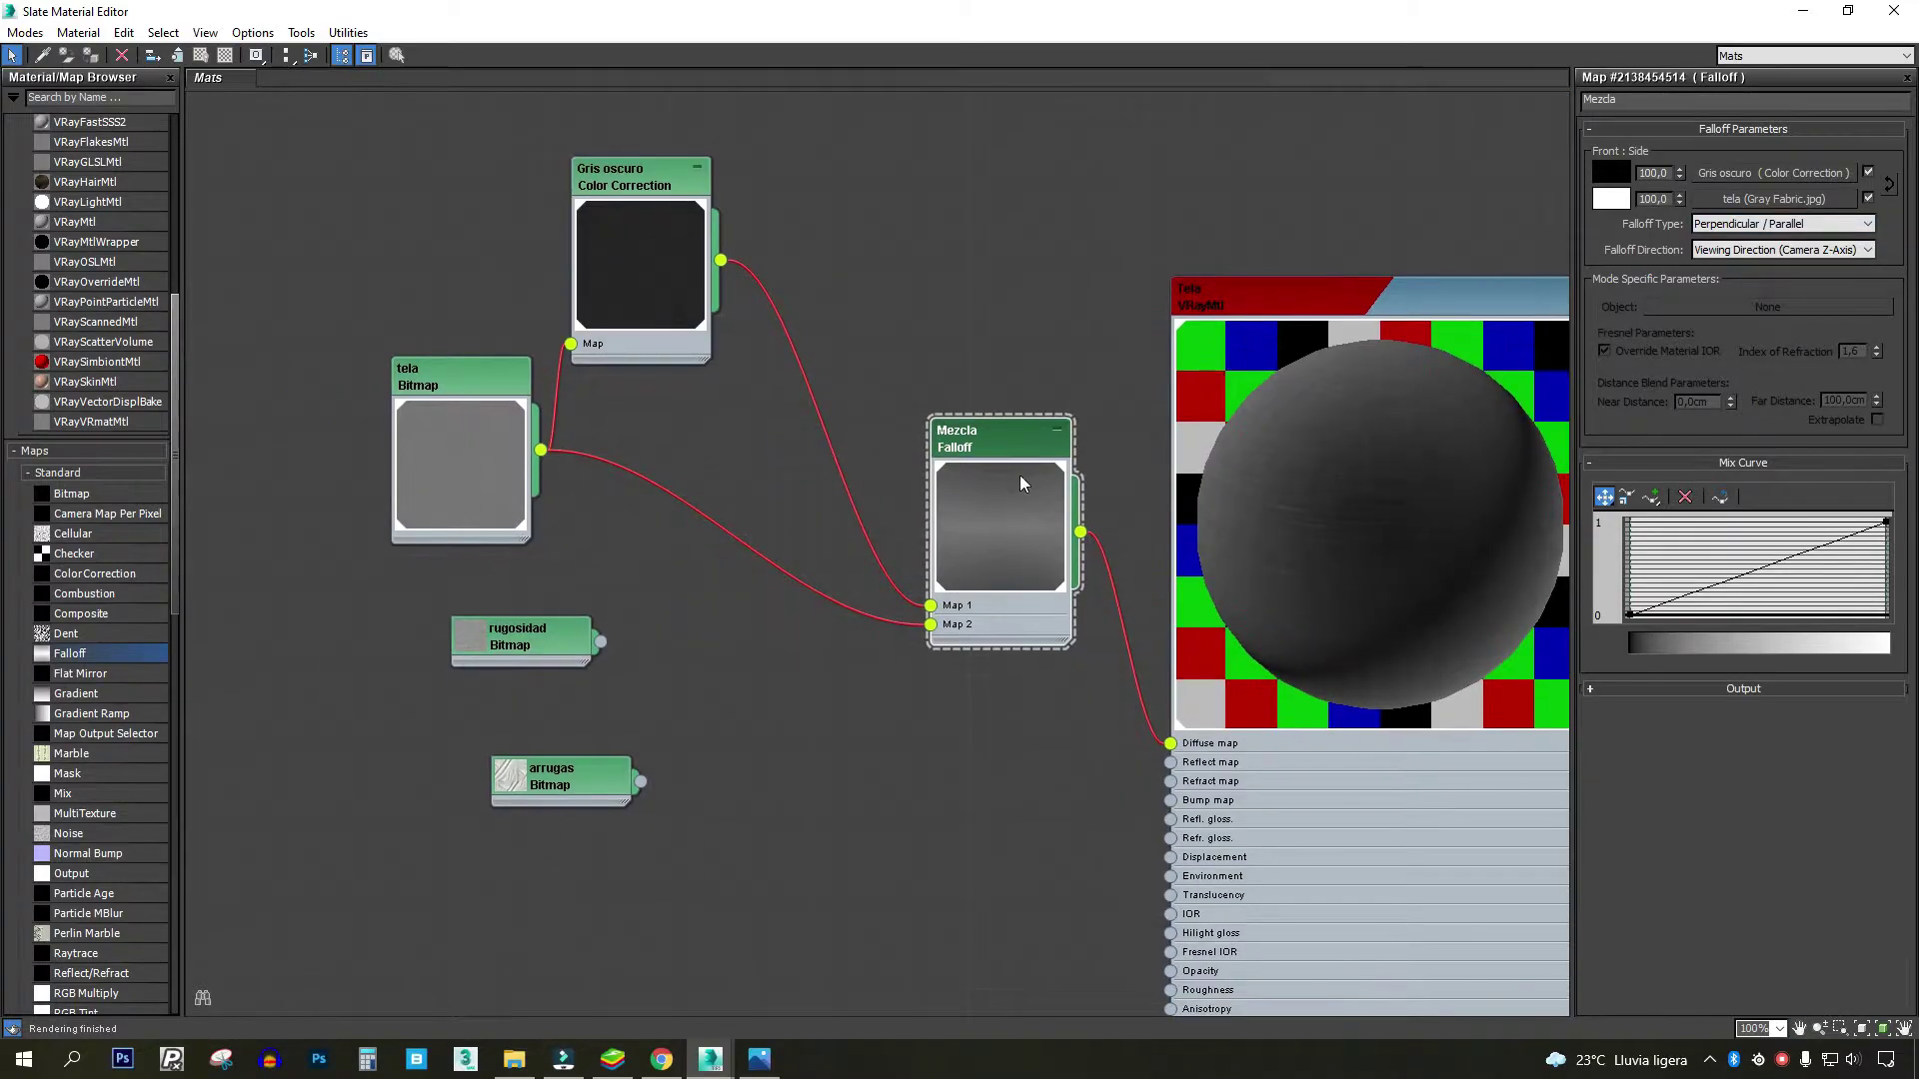
scroll(1019, 484, up, 4)
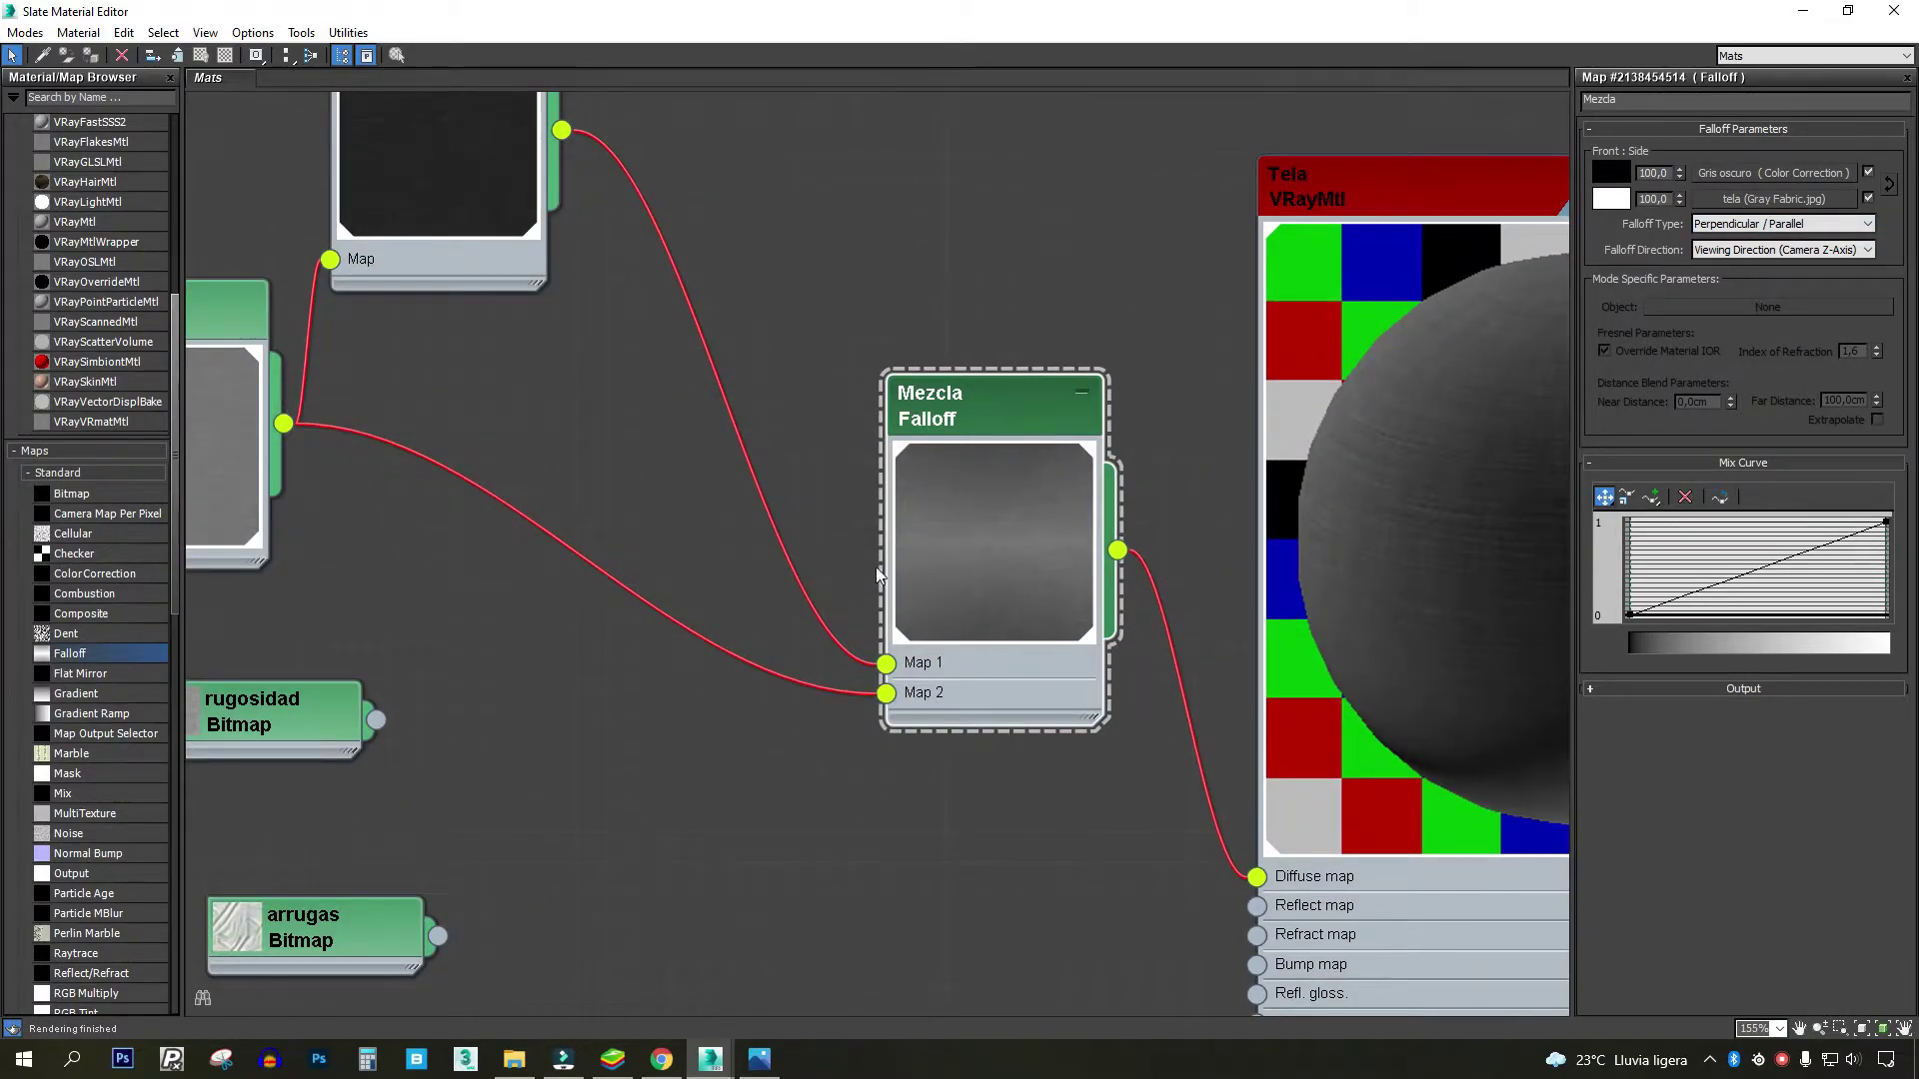
- Centre the Tela node graph and shrink the Material Editor to reveal the chair viewport
scroll(464, 753, down, 2)
scroll(737, 527, down, 2)
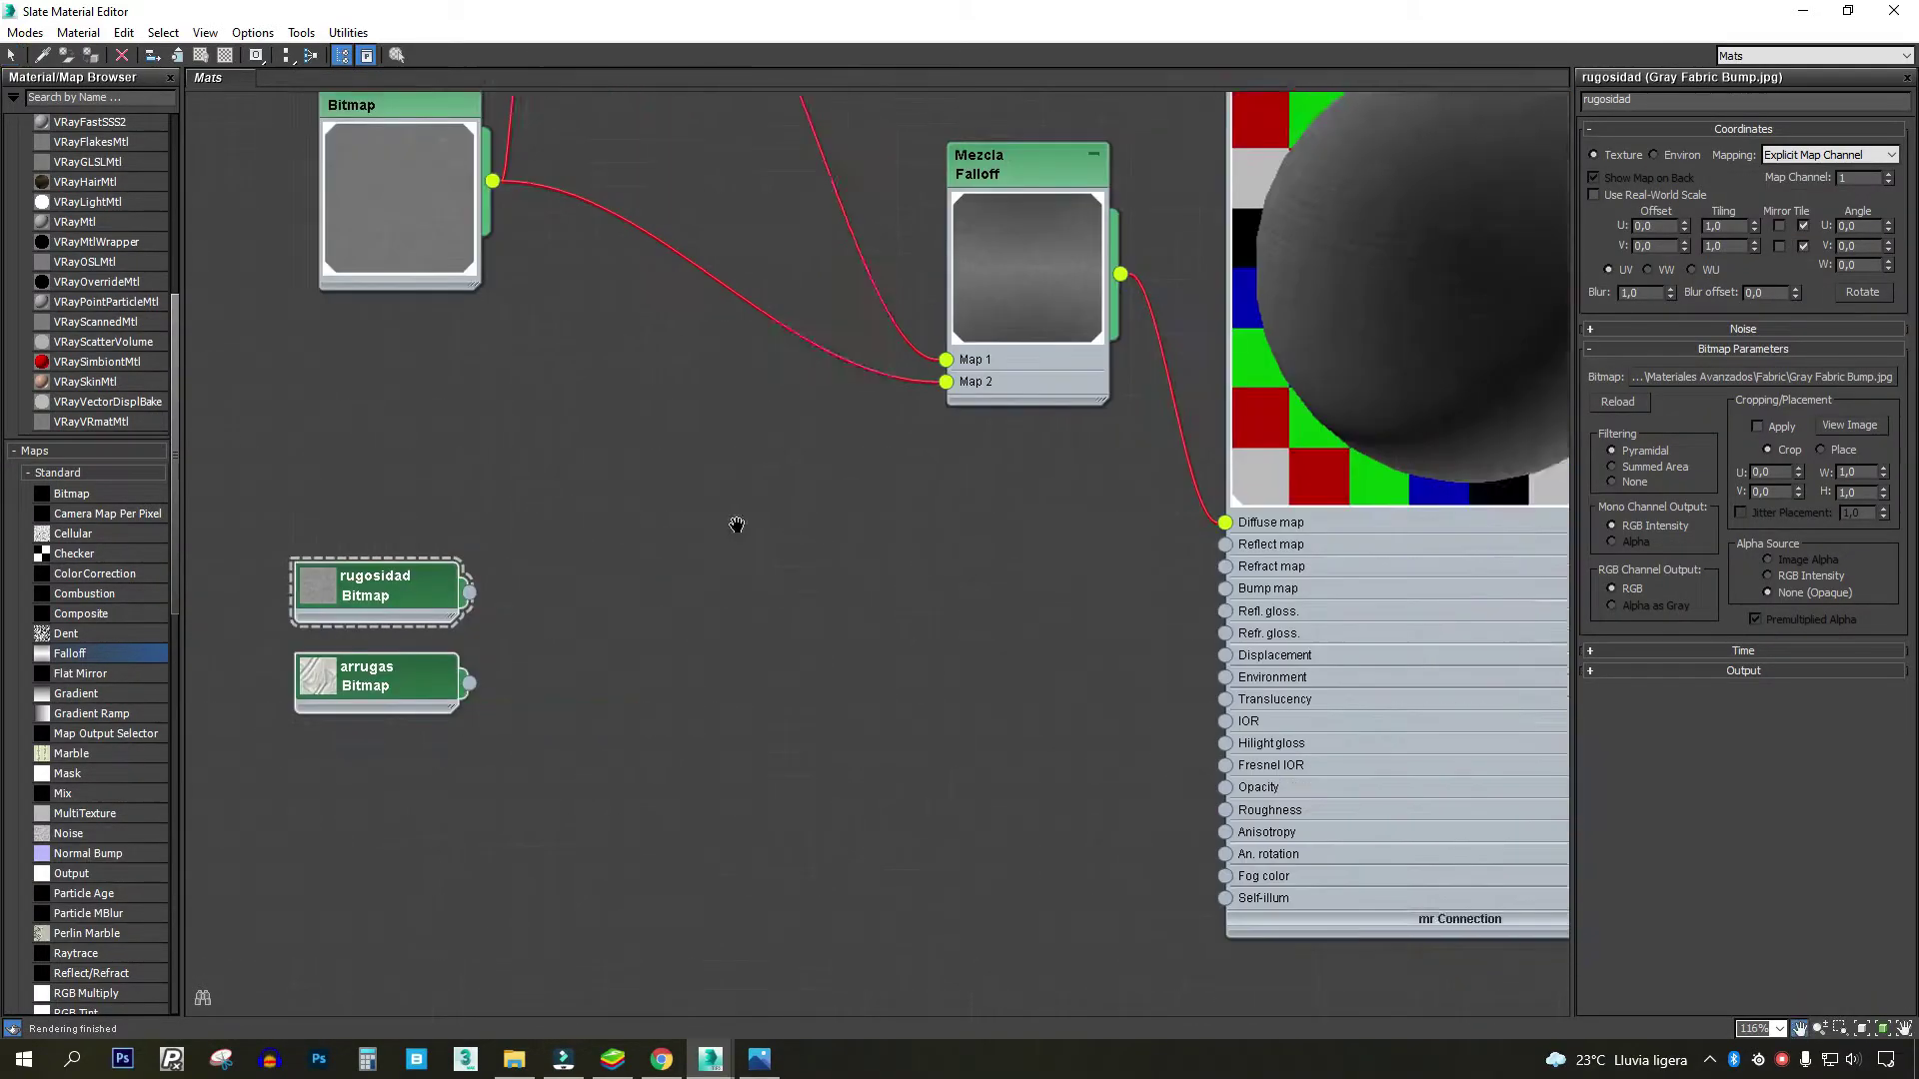
middle_drag(526, 552, 726, 651)
middle_drag(1514, 343, 450, 450)
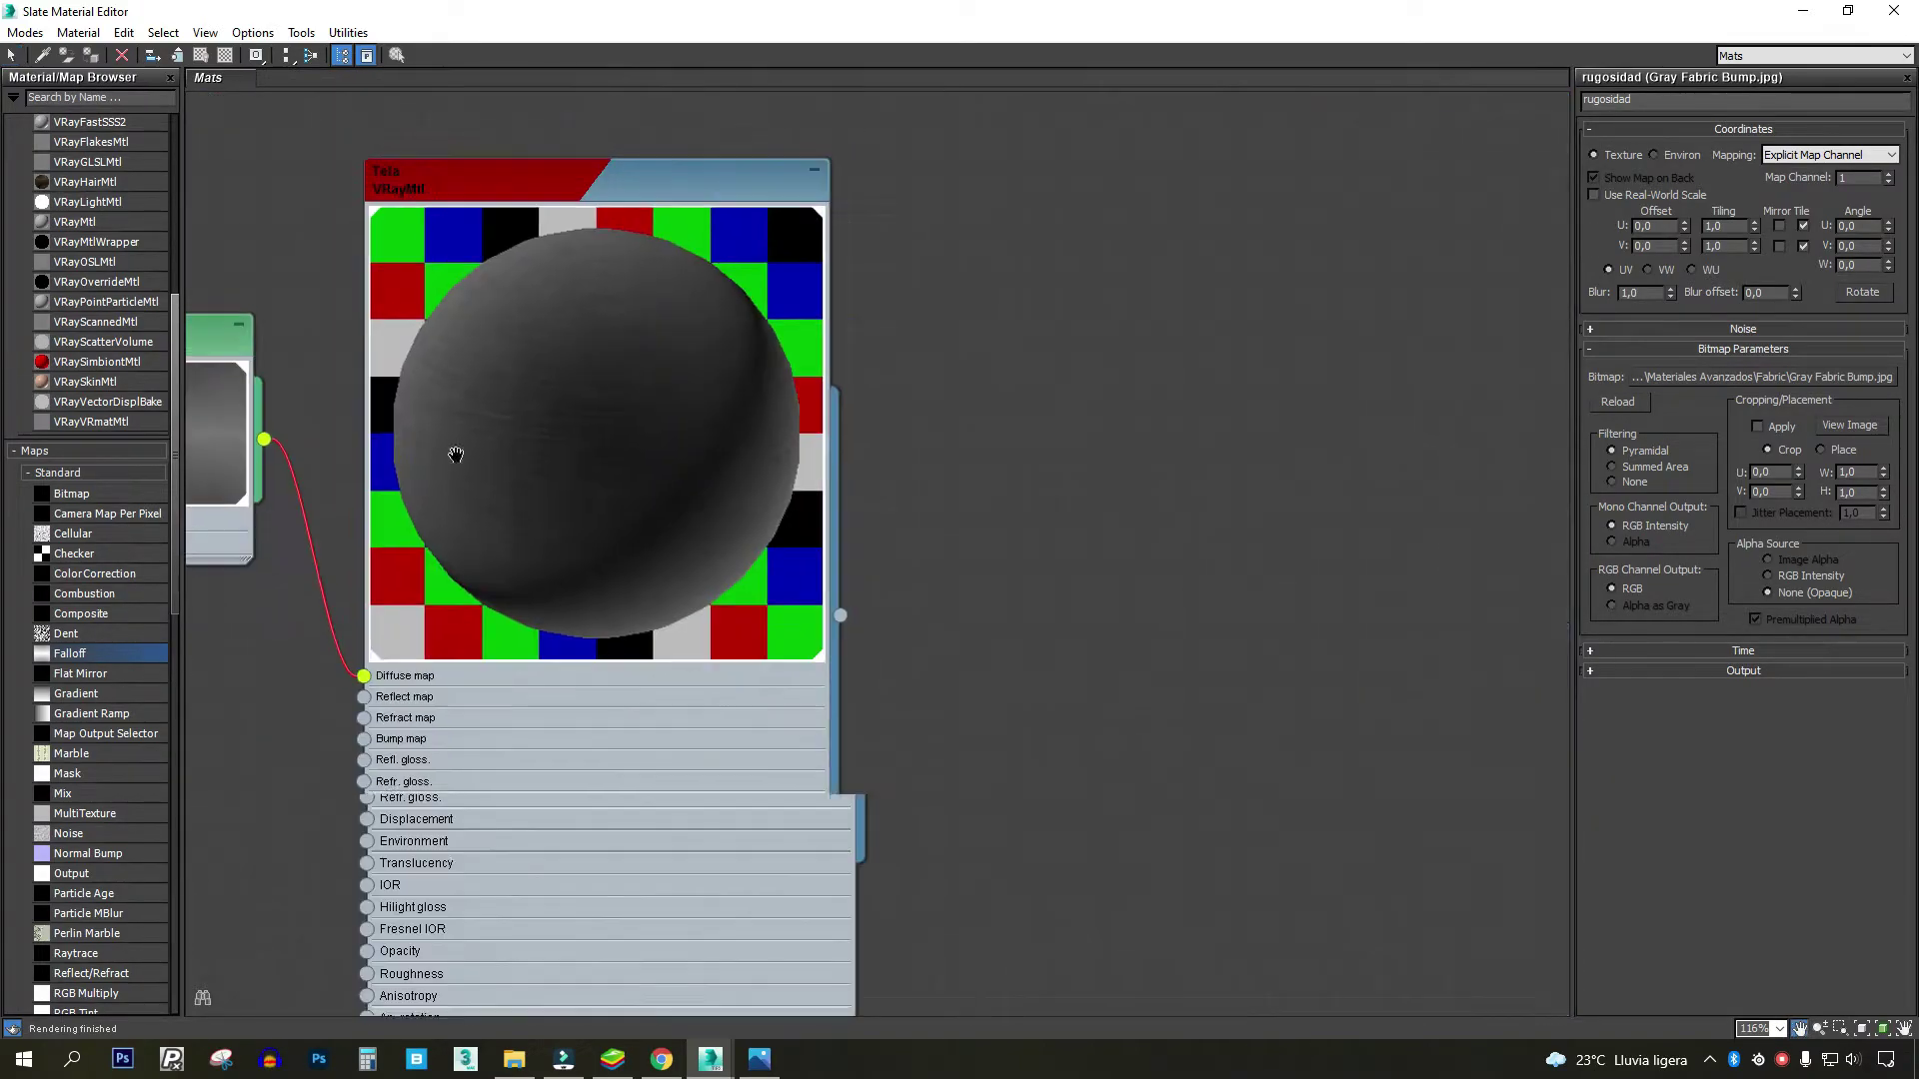
scroll(706, 377, down, 2)
middle_drag(706, 376, 890, 441)
drag(892, 17, 1399, 282)
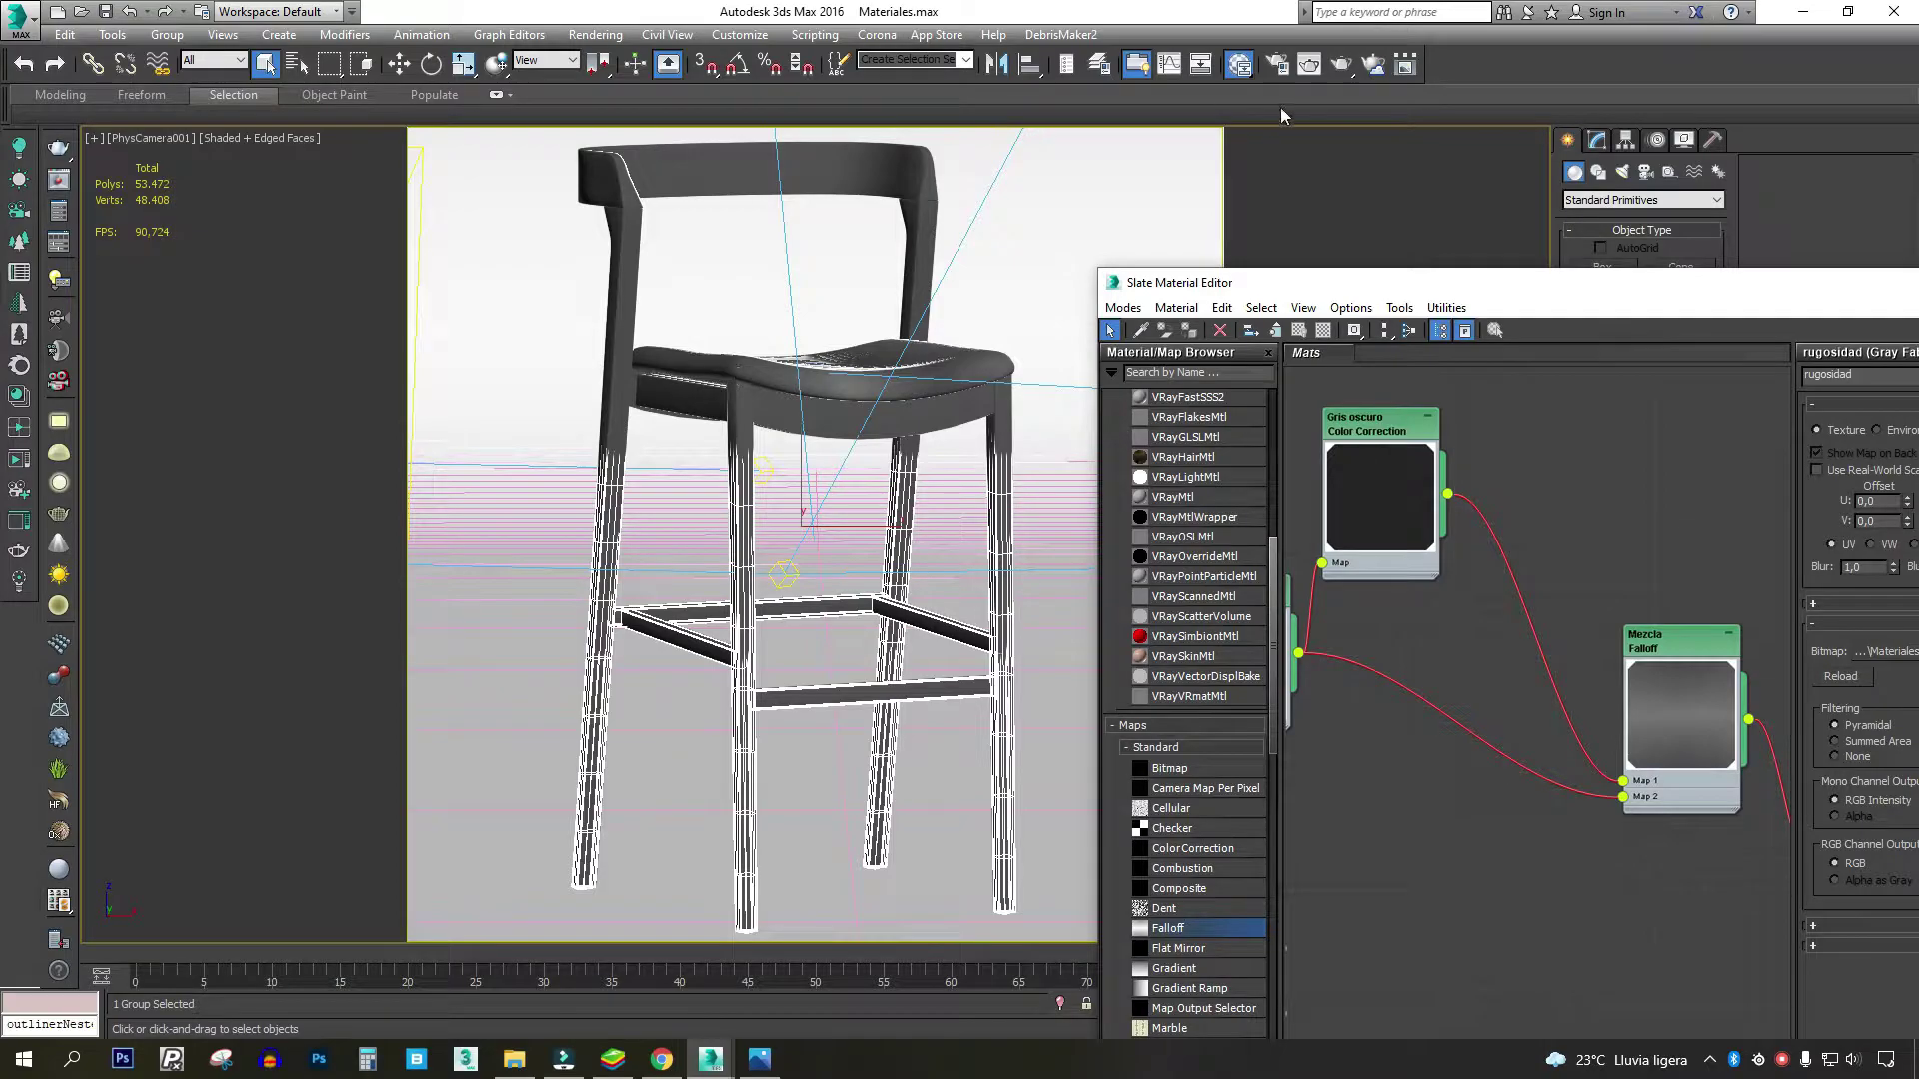
- Render the stool and zoom the V-Ray frame buffer onto the seat's front edge
click(1341, 66)
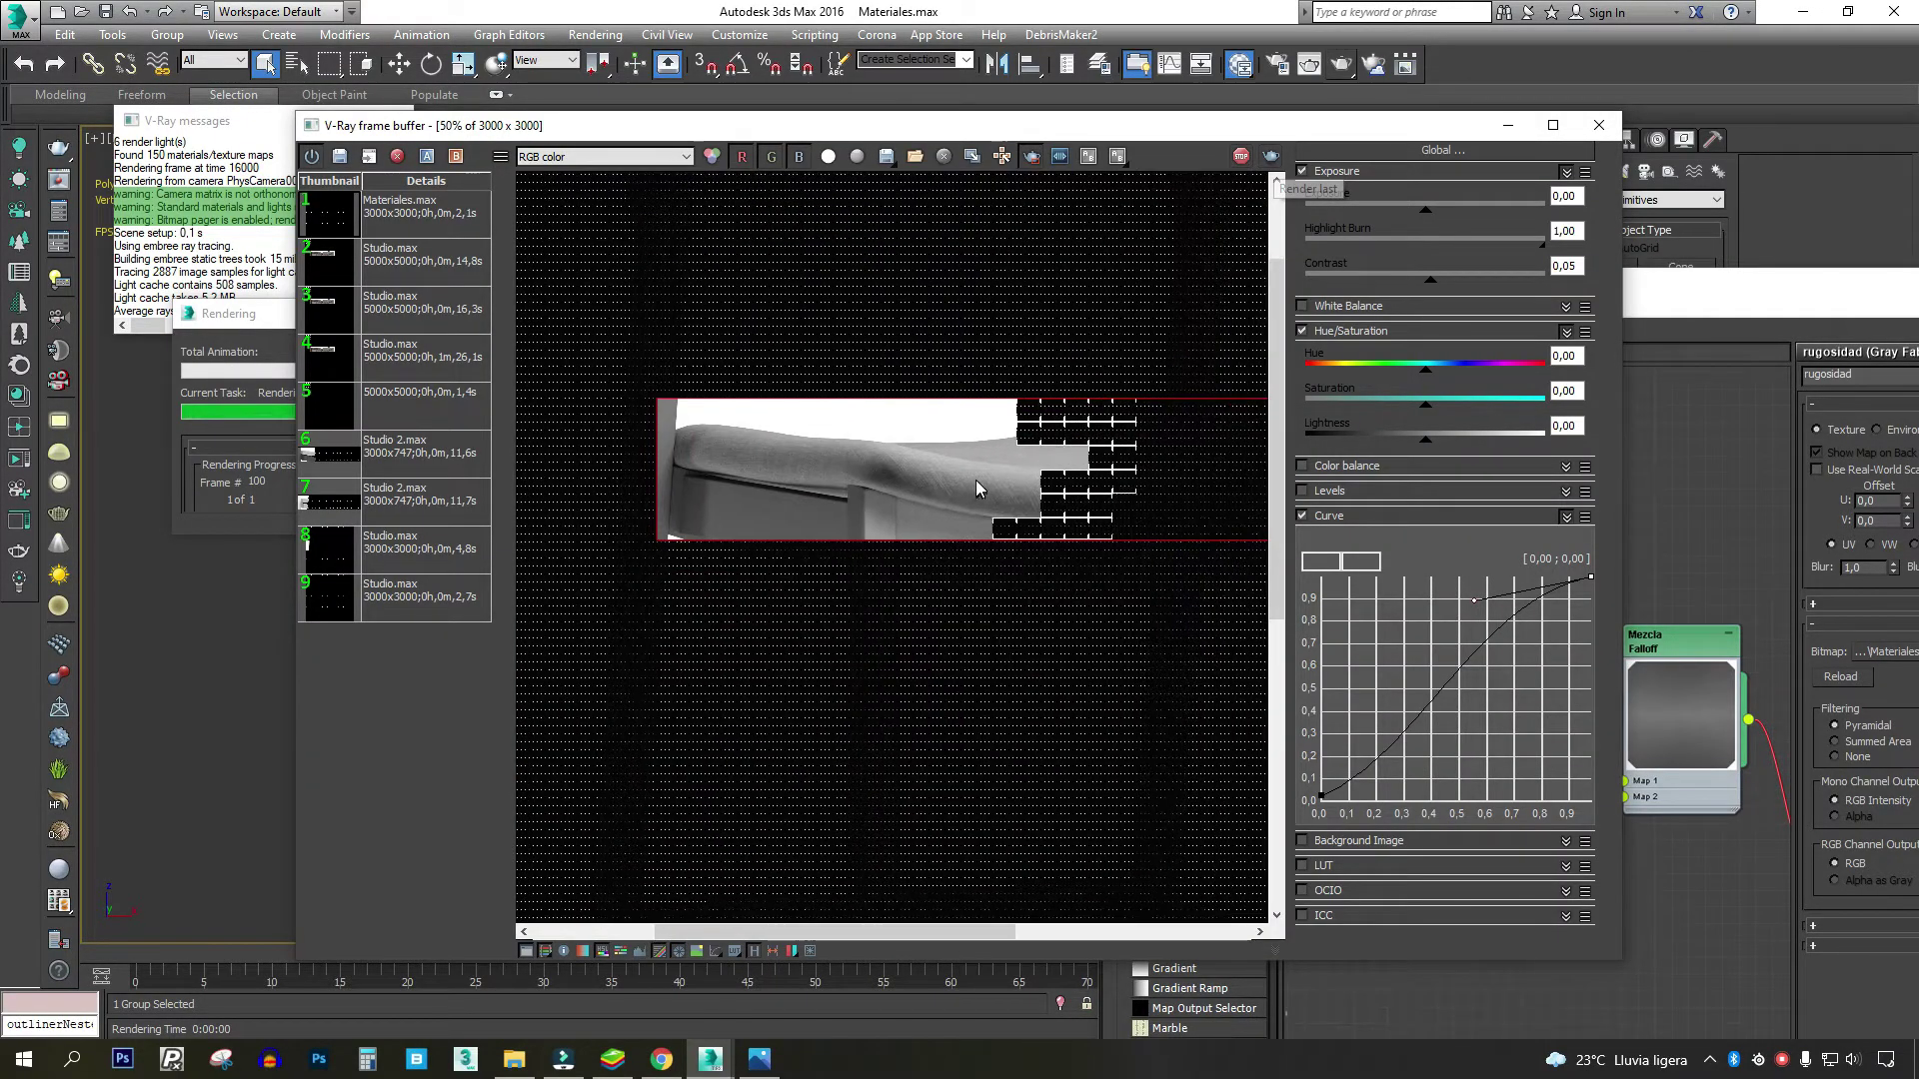
scroll(975, 480, up, 1)
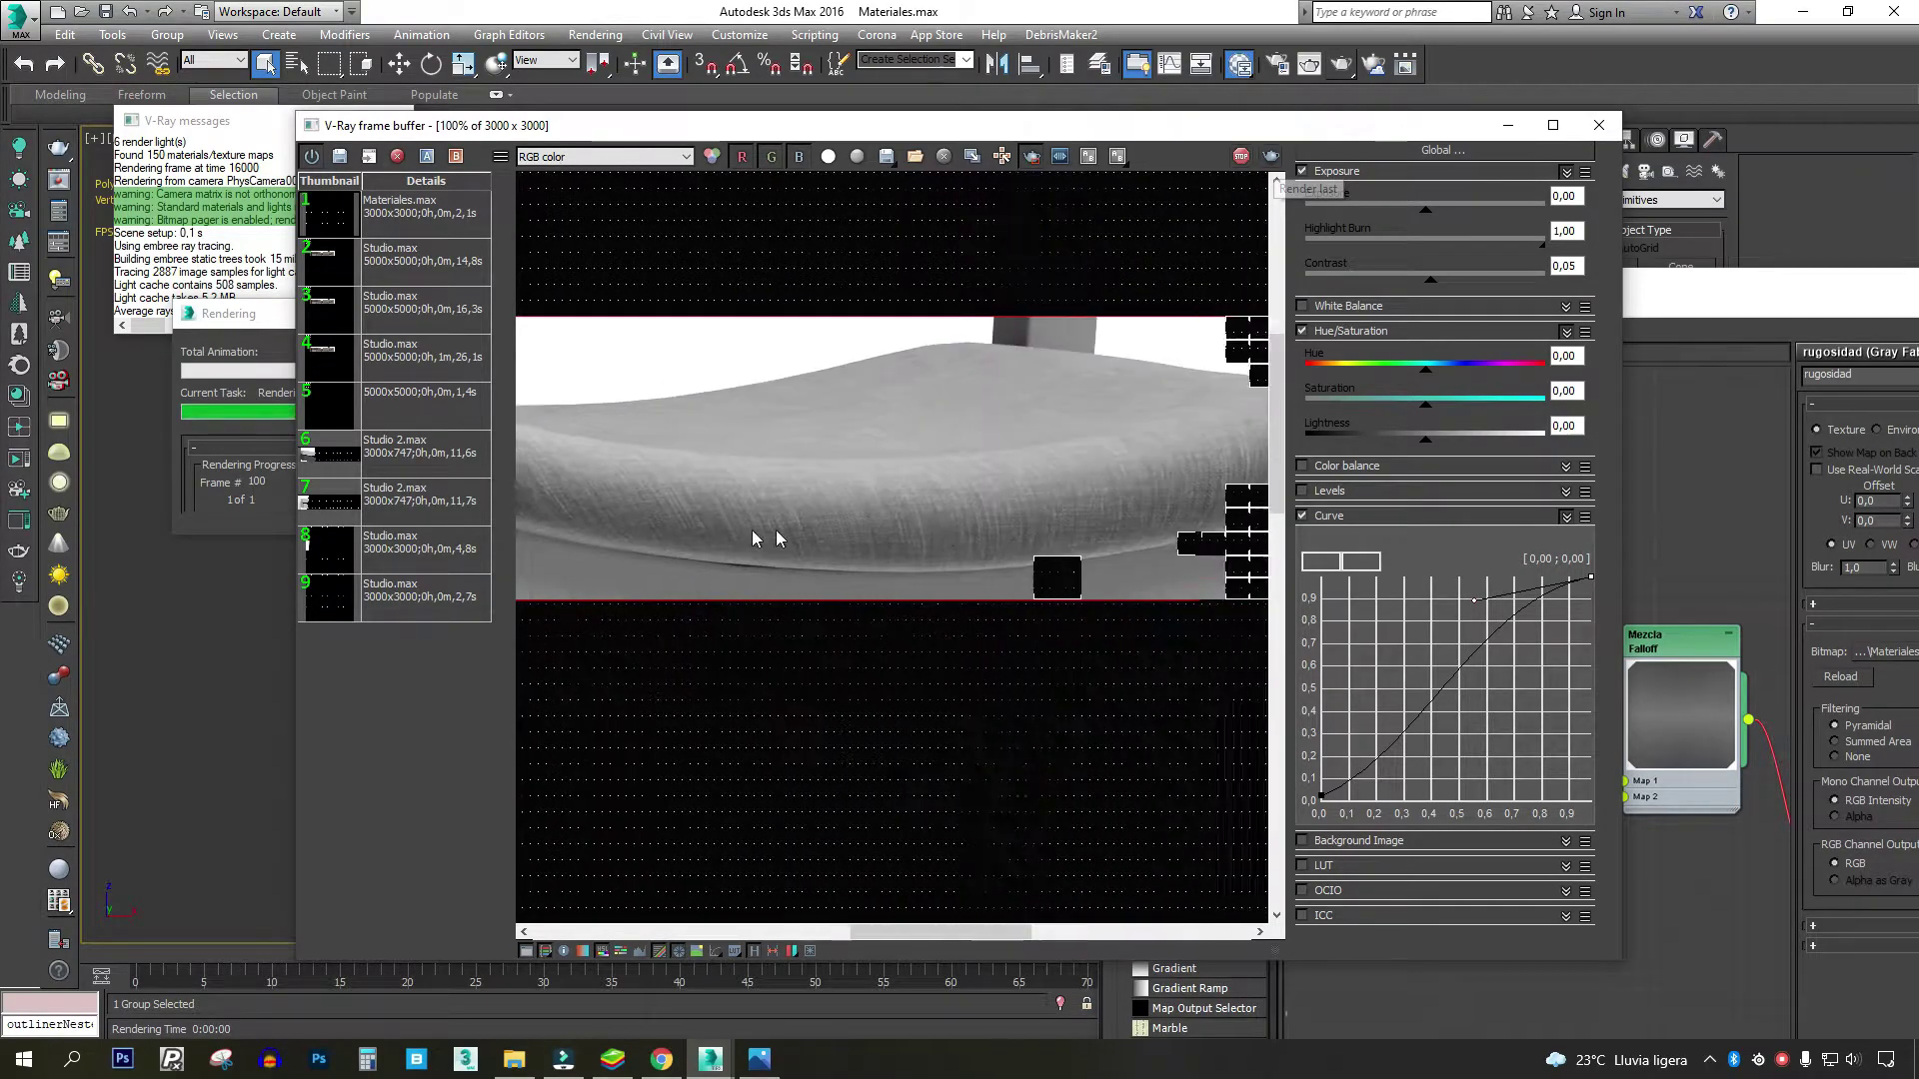
scroll(770, 541, up, 1)
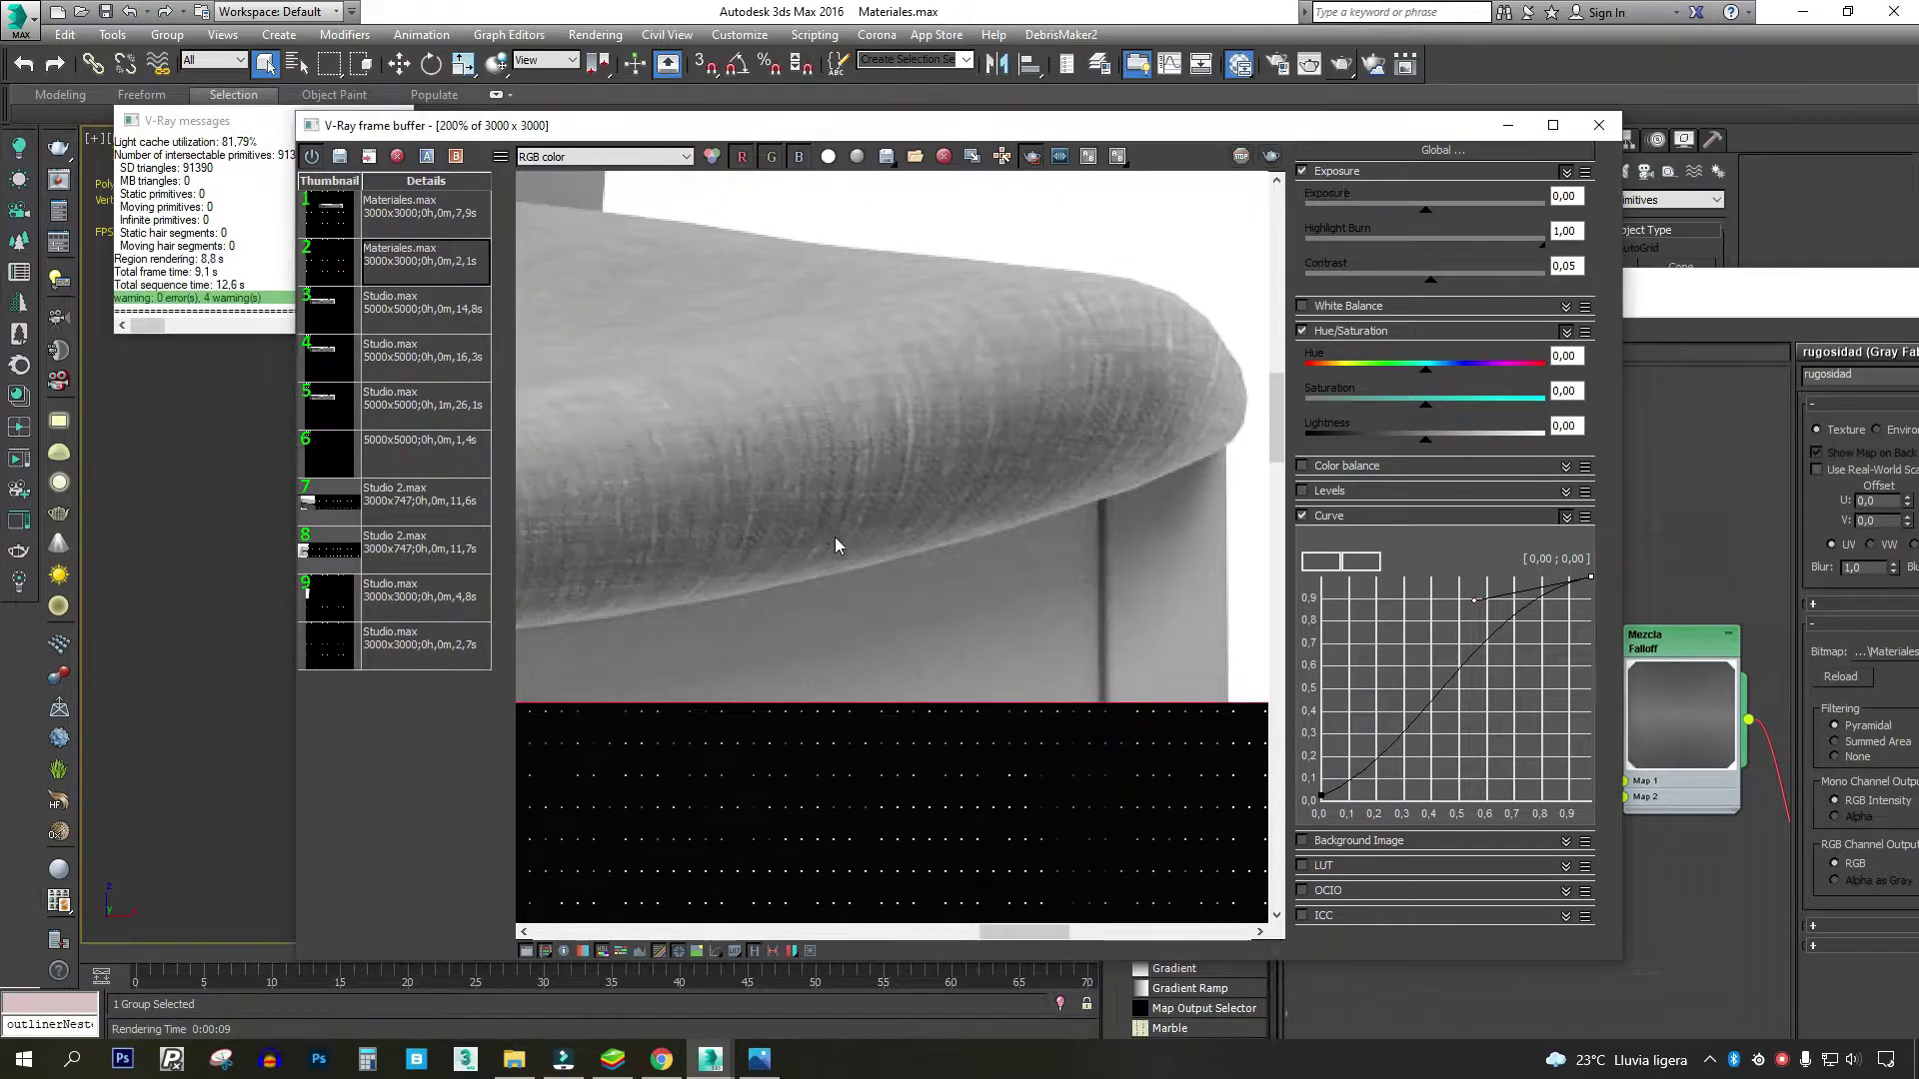
mouse_move(835, 537)
middle_down()
mouse_move(946, 467)
mouse_move(893, 452)
middle_up()
scroll(946, 468, down, 1)
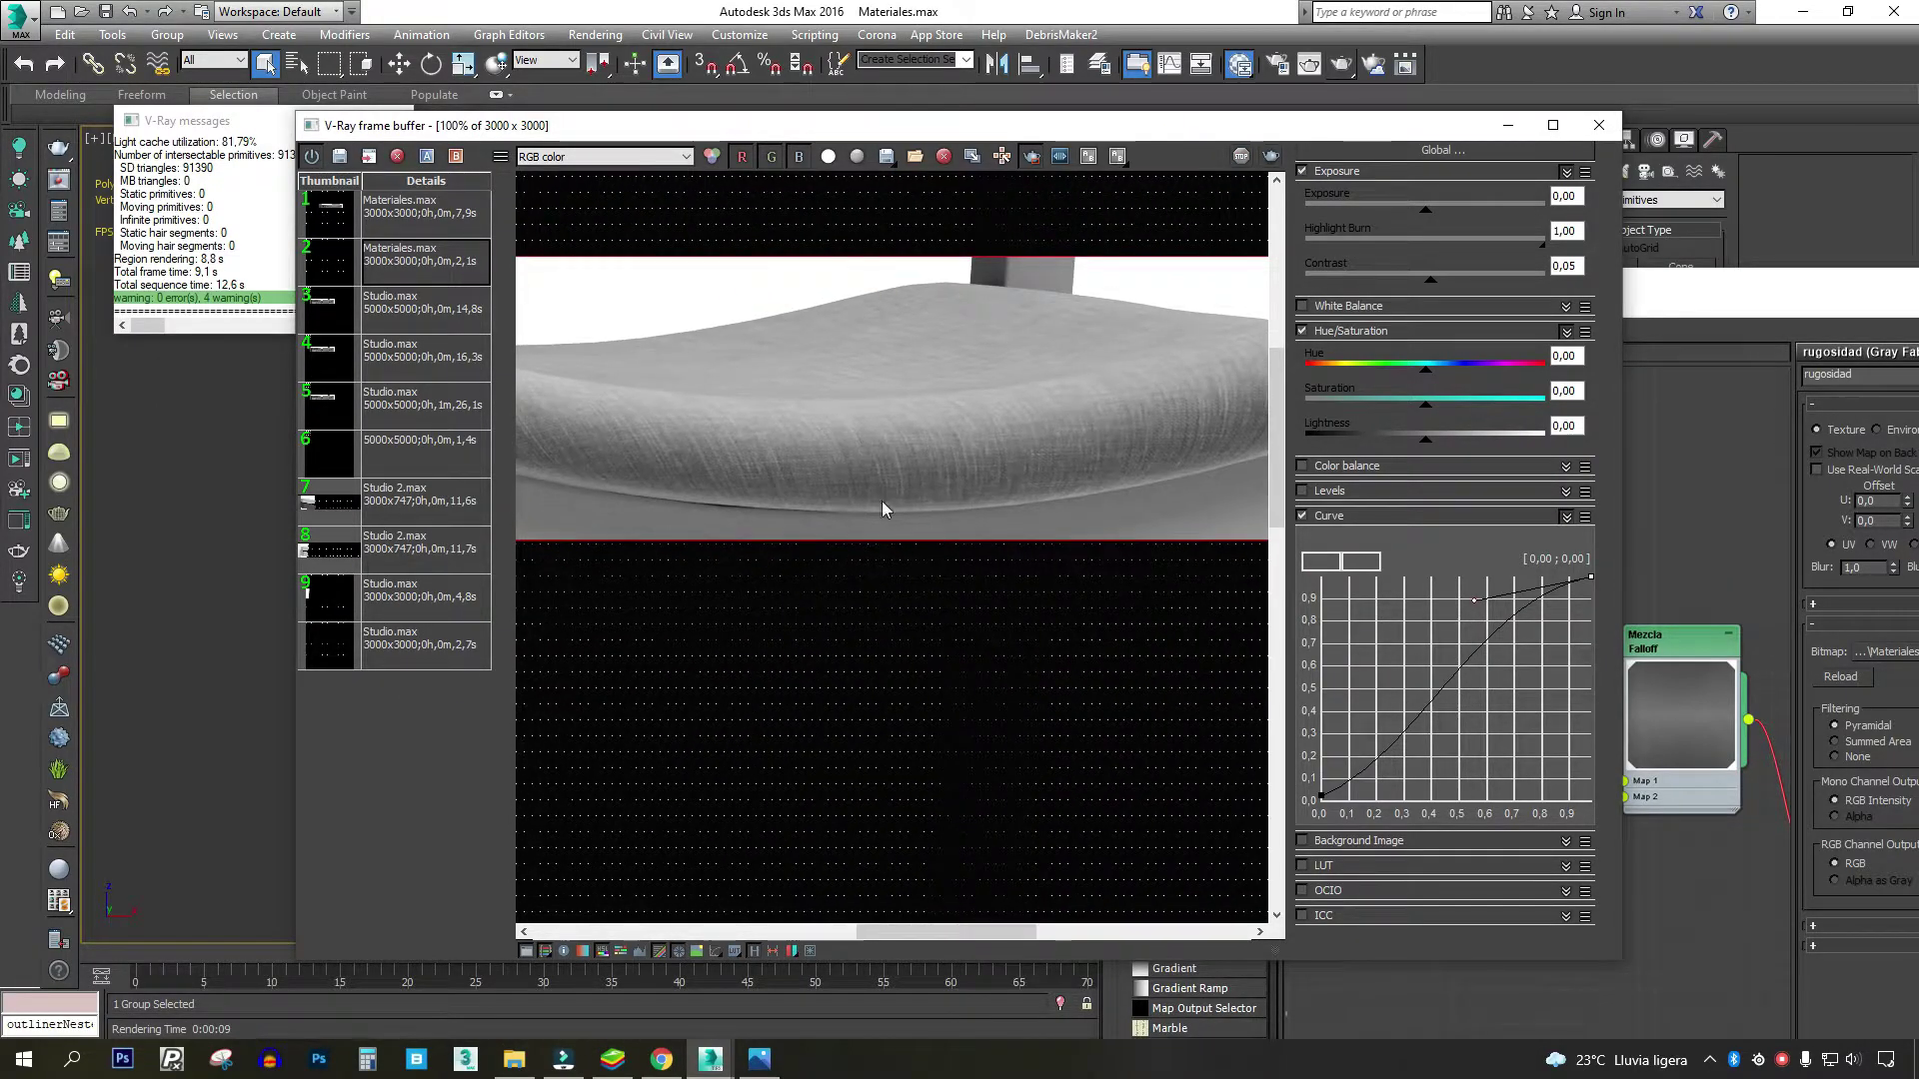
scroll(1092, 407, up, 2)
- View the rugosidad Gray Fabric Bump texture image from its Bitmap node
scroll(1322, 312, up, 2)
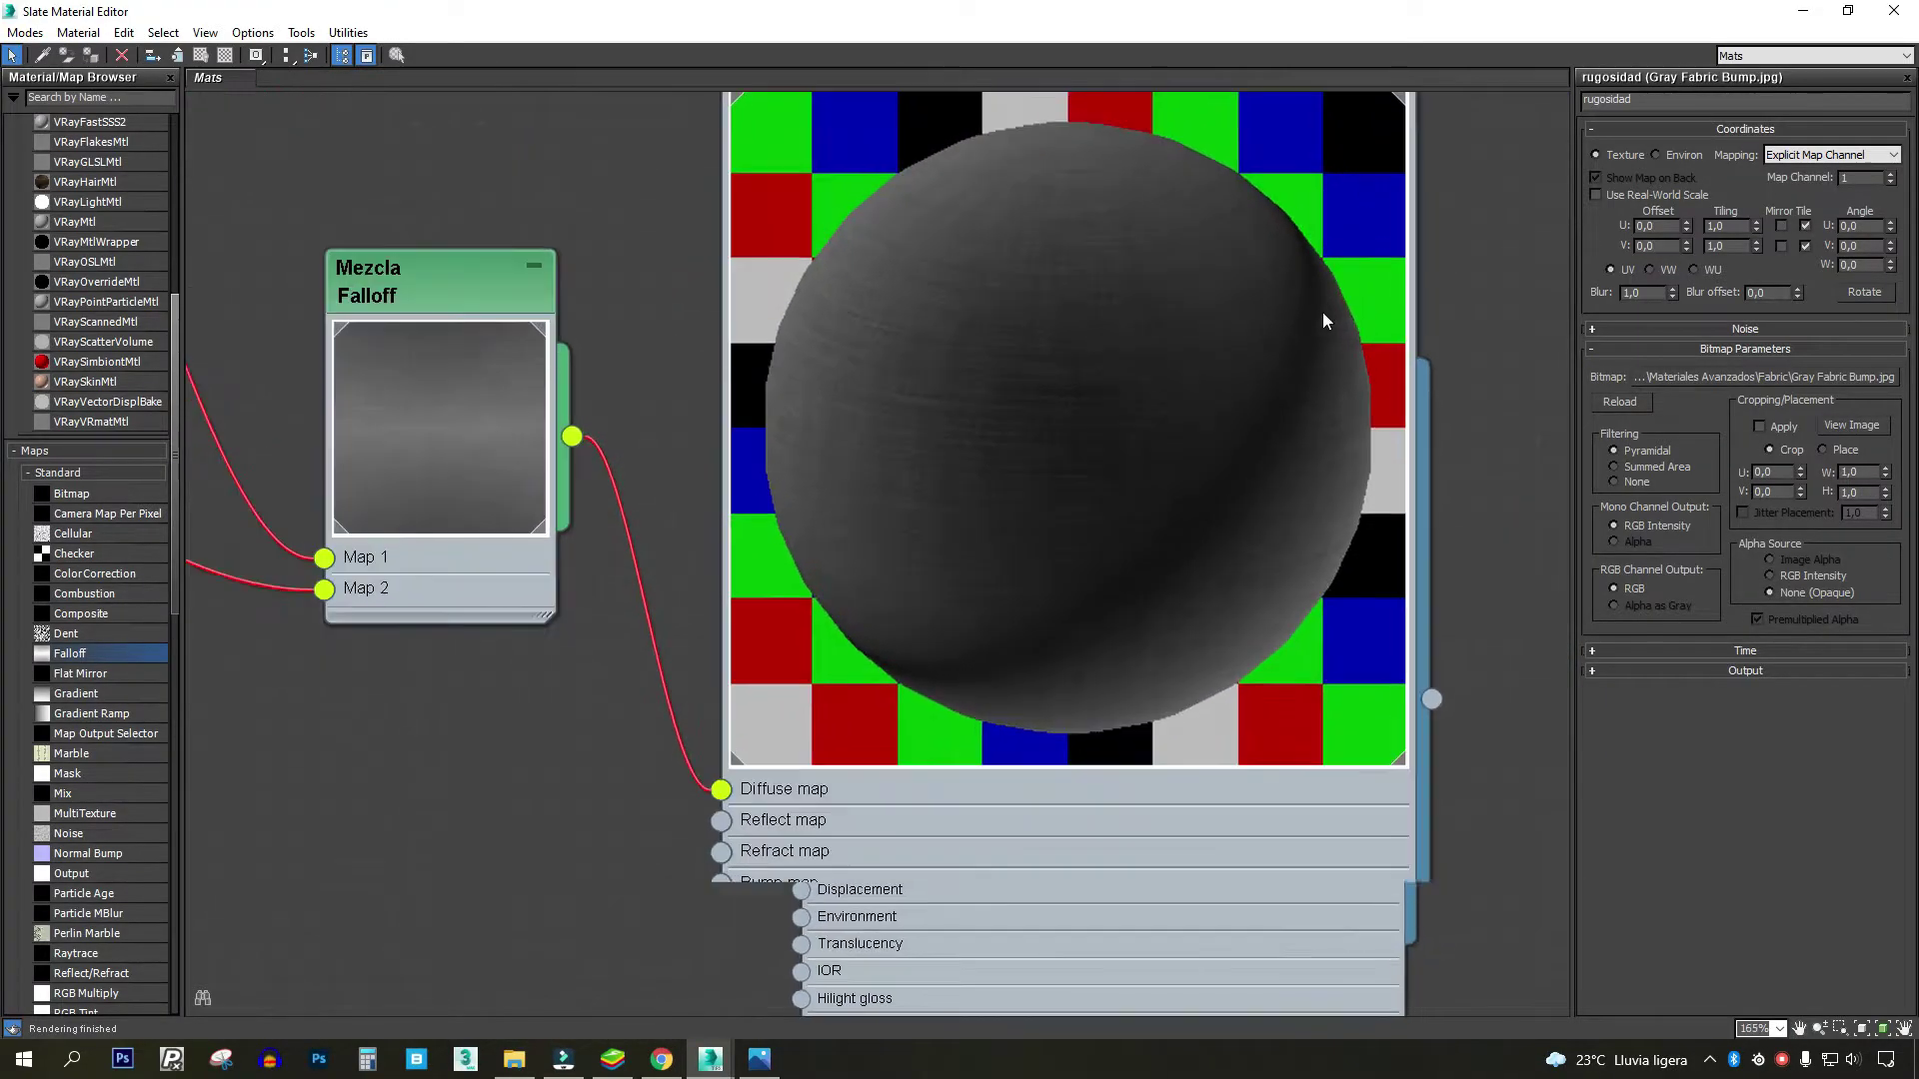
scroll(1219, 405, up, 2)
scroll(1123, 360, down, 2)
scroll(908, 485, down, 2)
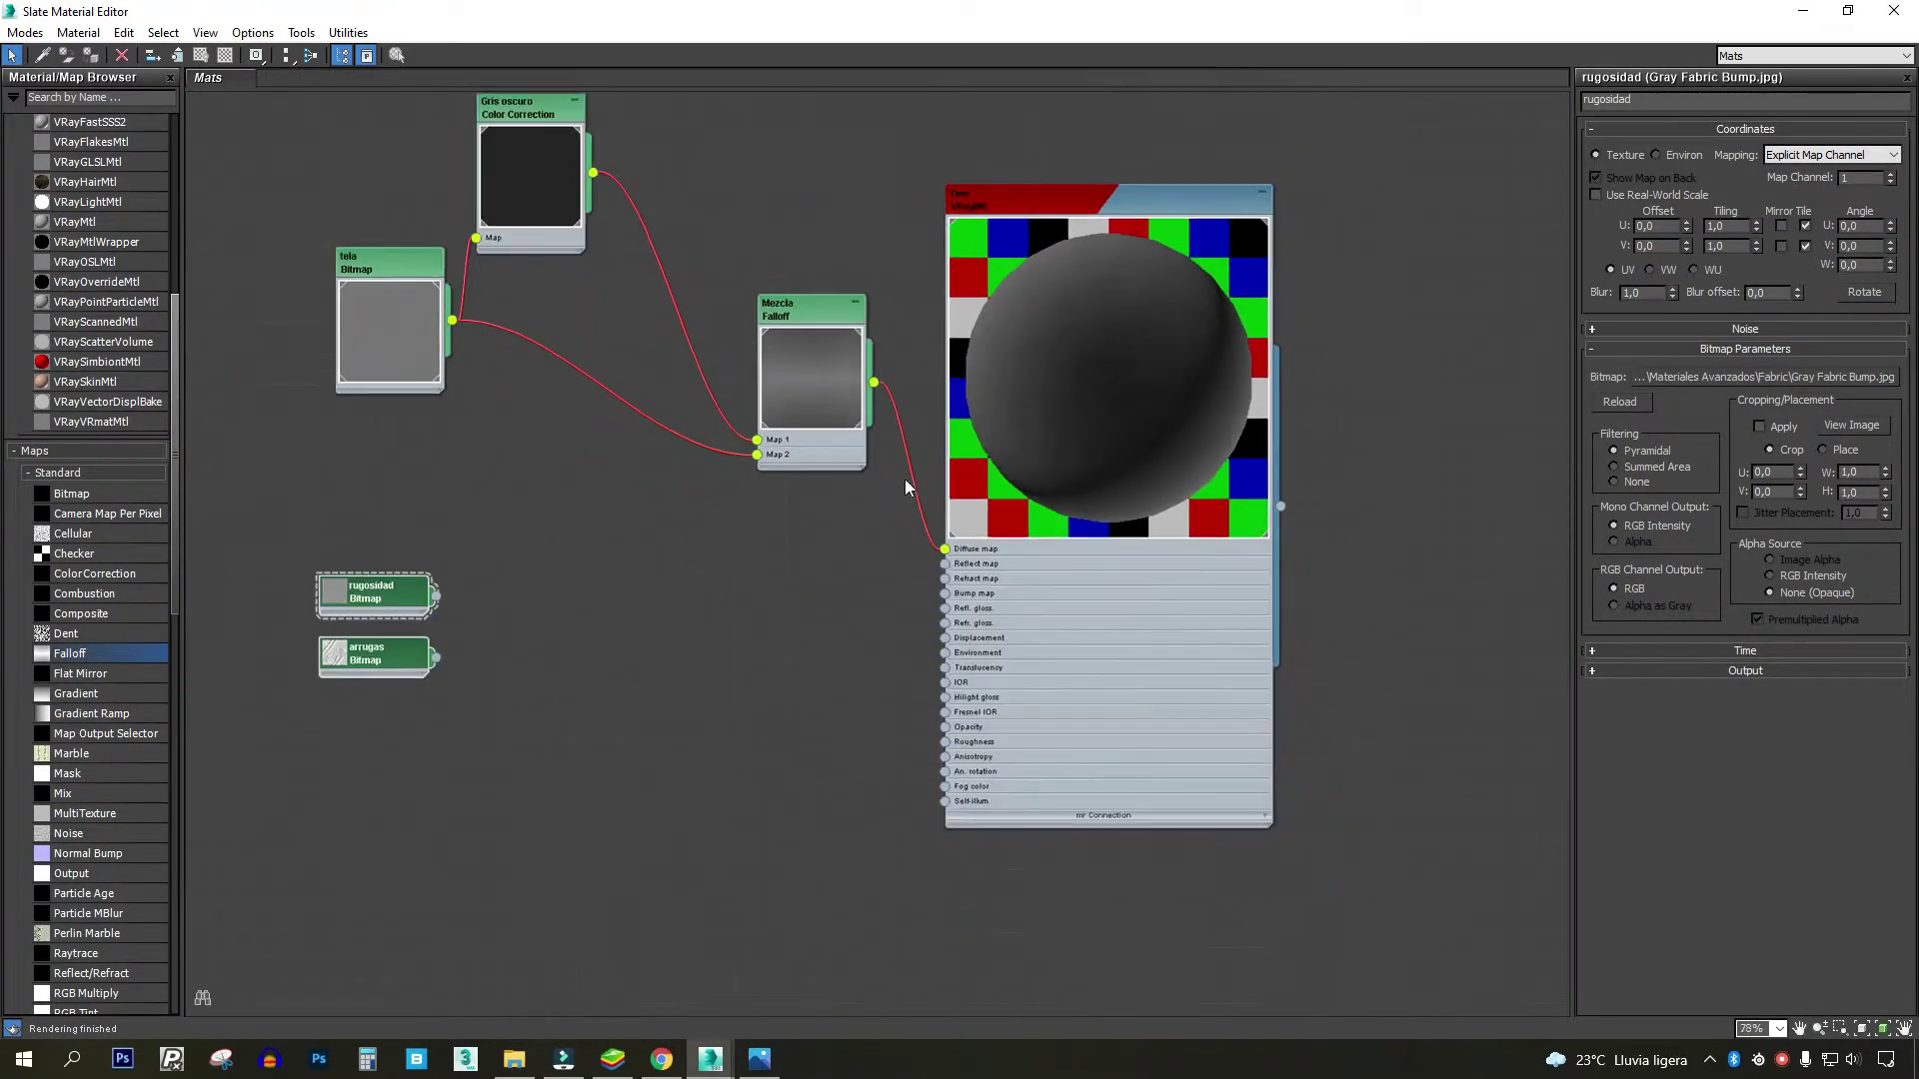
middle_drag(909, 485, 1072, 416)
scroll(546, 528, up, 3)
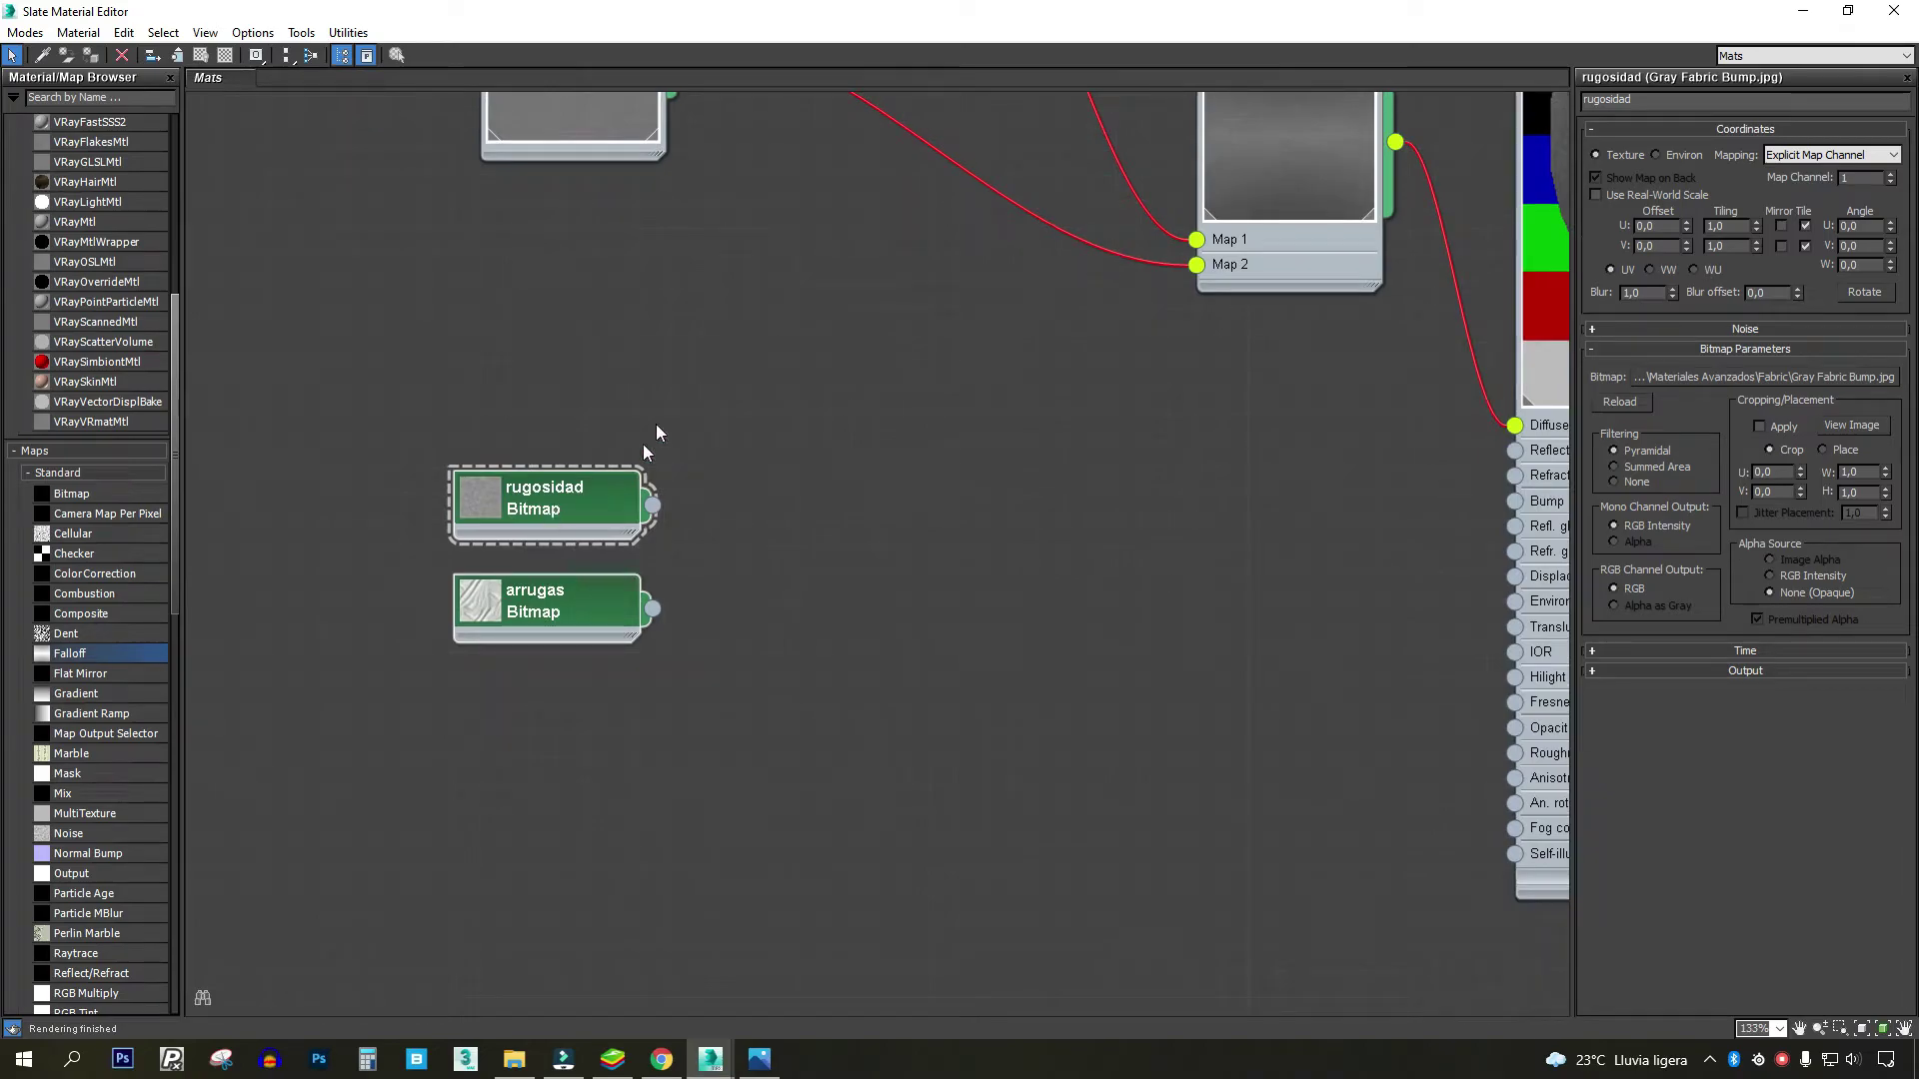
click(1848, 426)
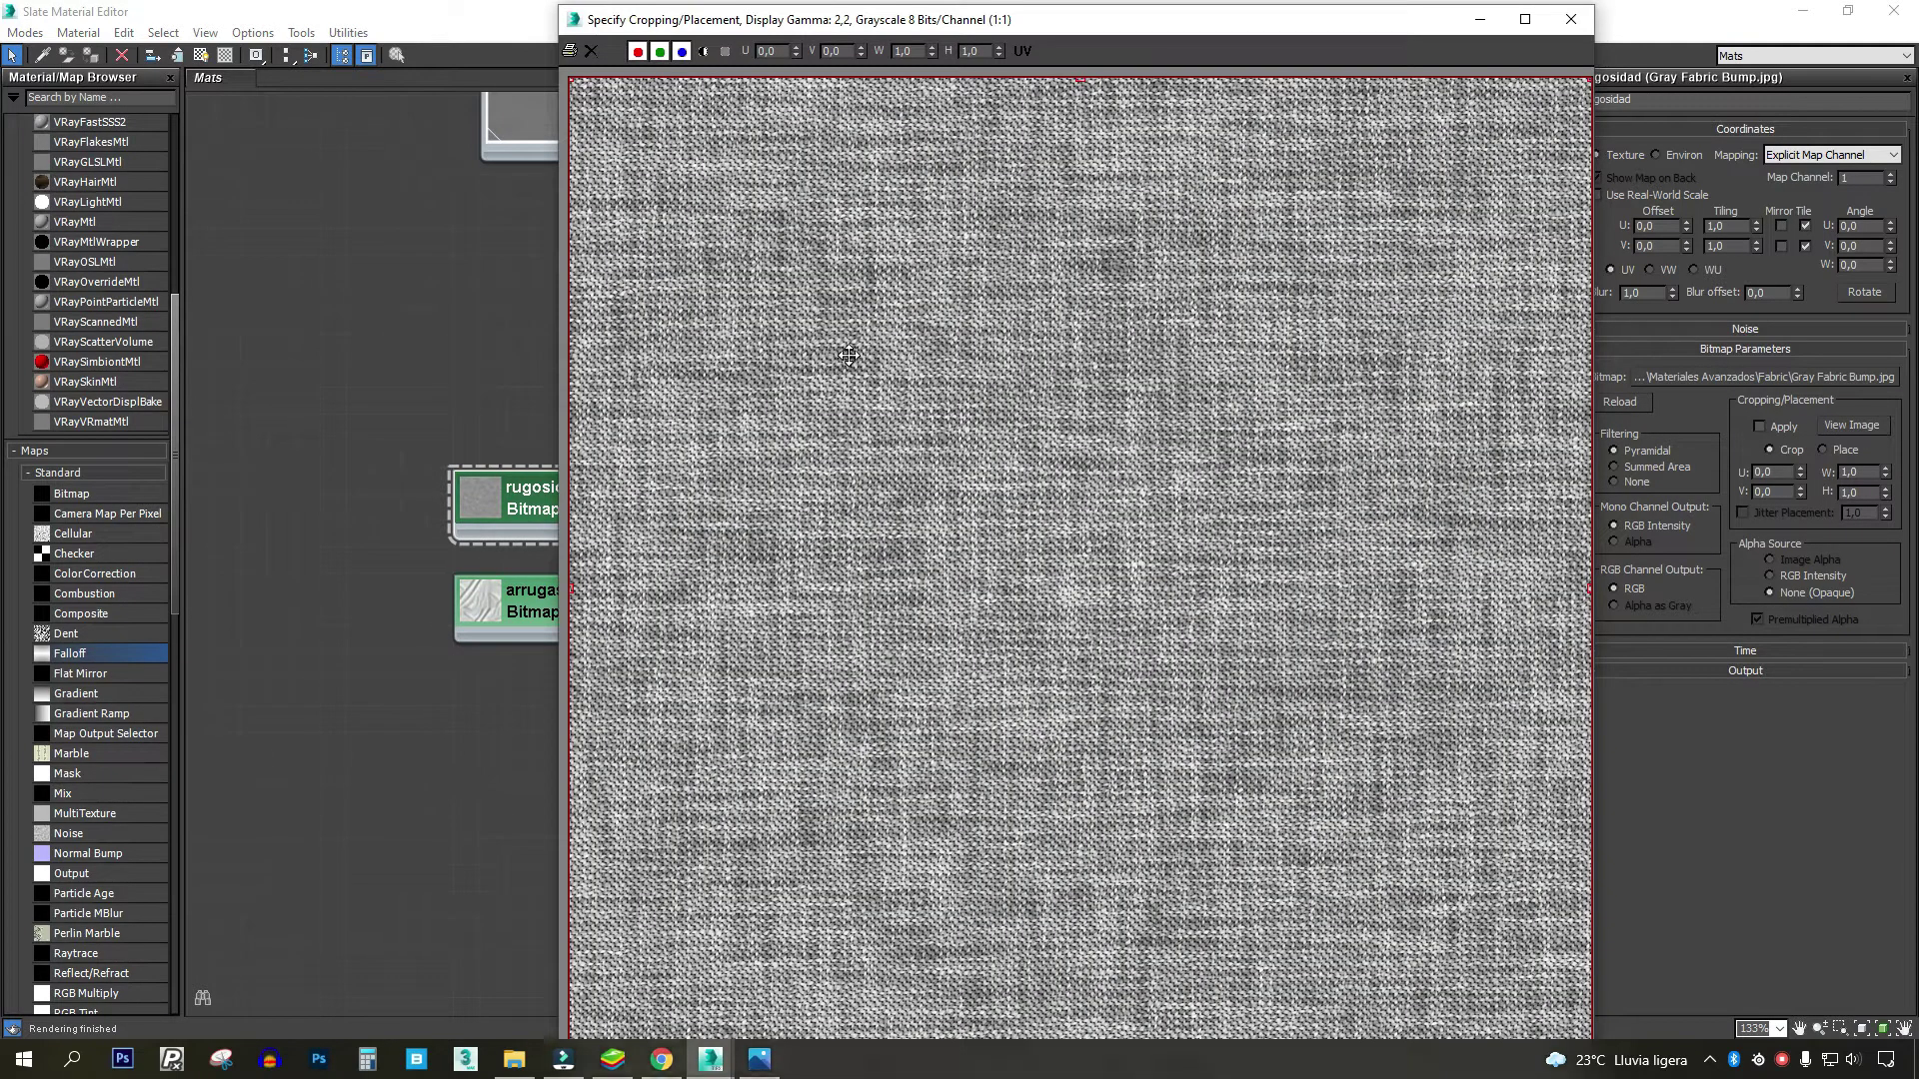
- Close the texture preview and bring up the final render photo in Photos
mouse_move(1181, 35)
mouse_down()
mouse_move(1204, 318)
mouse_move(1445, 430)
mouse_up()
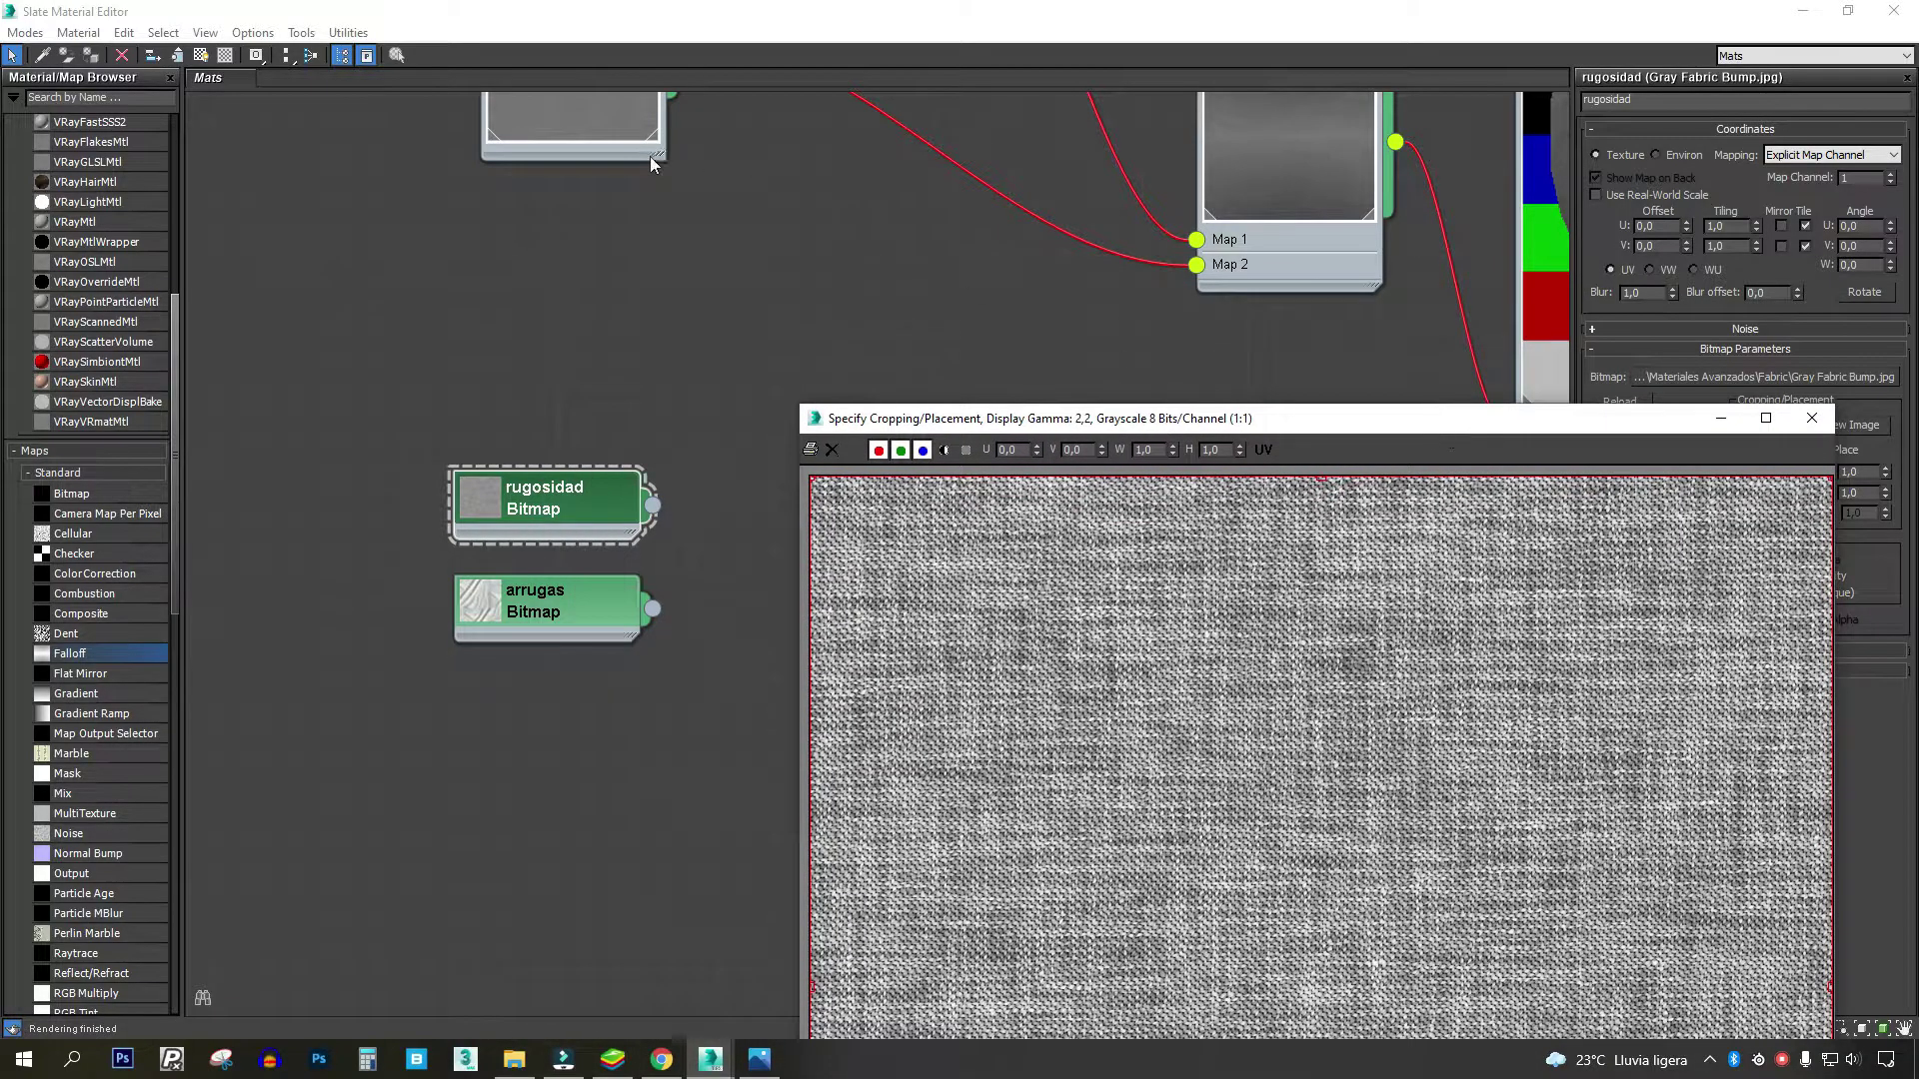
drag(1375, 406, 1093, 104)
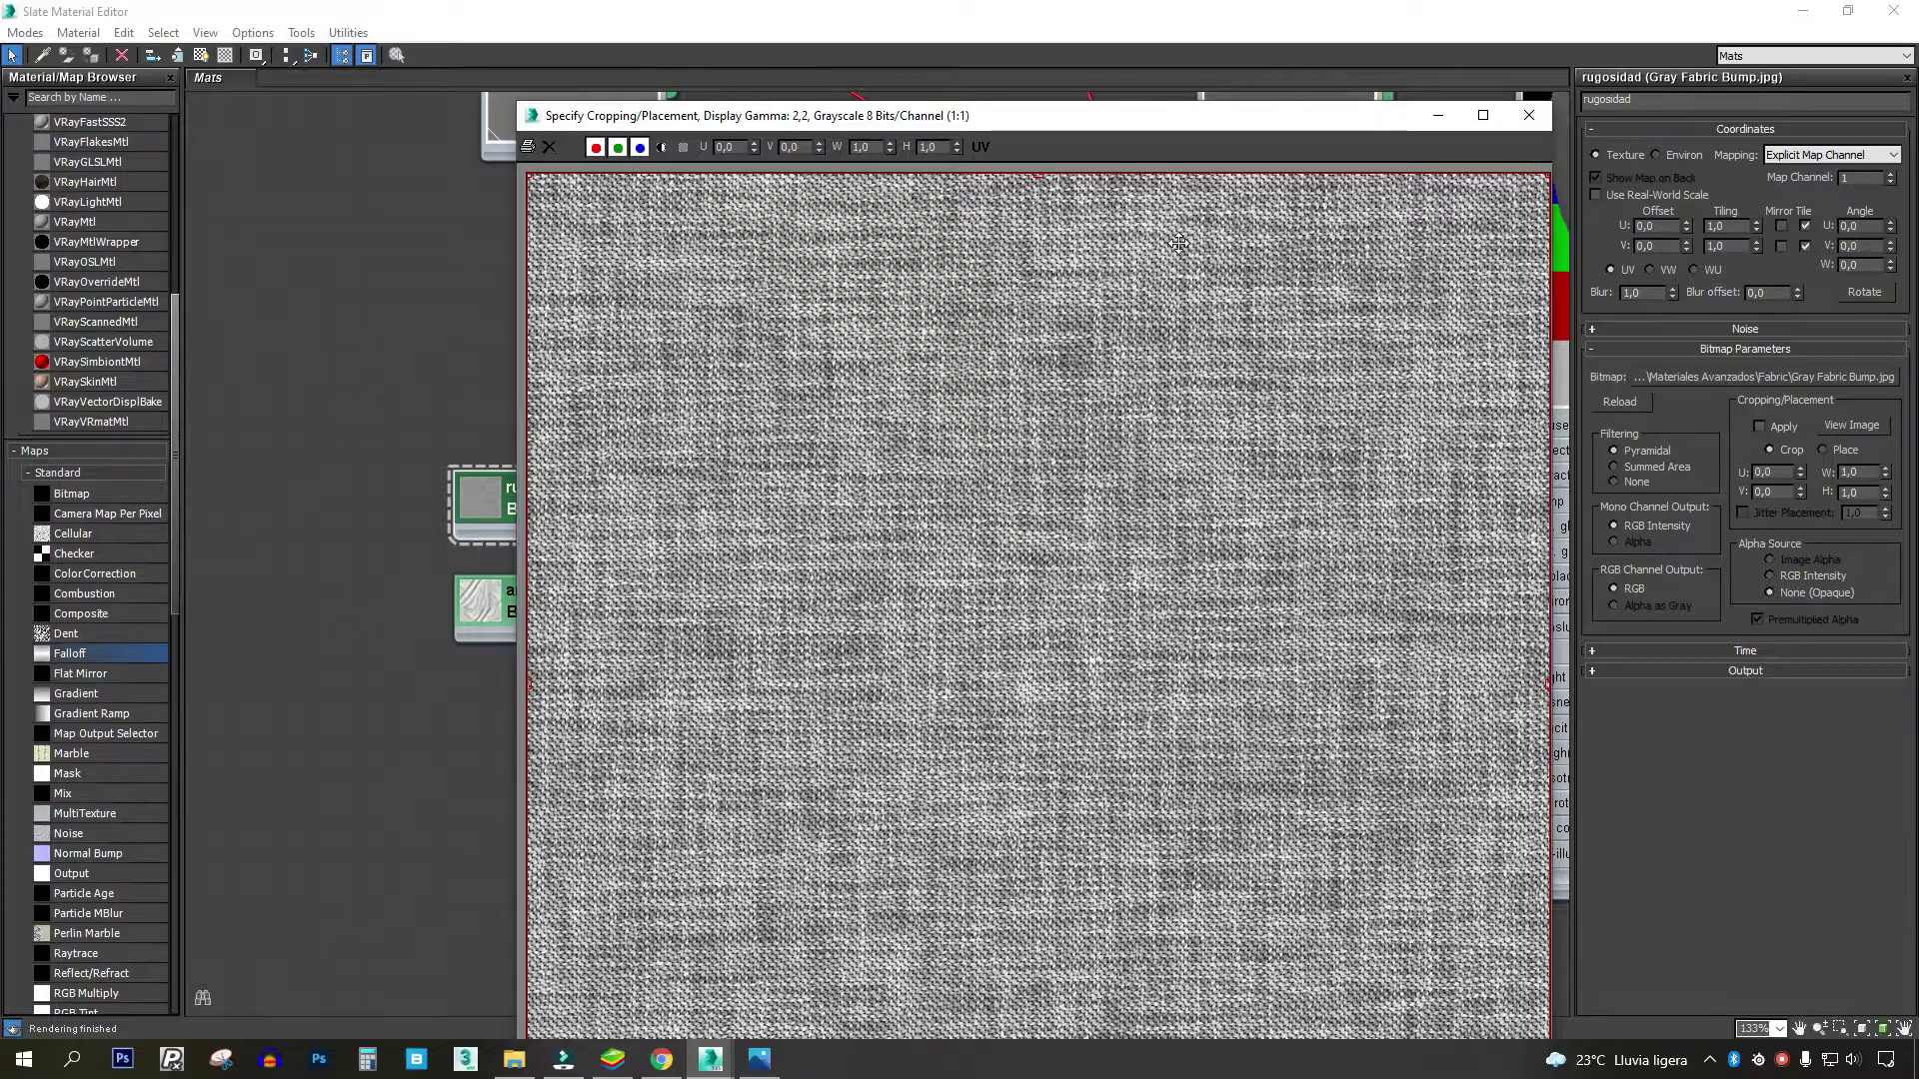
click(1534, 125)
click(760, 1059)
- Zoom in and pan along the seat's woven fabric, then zoom out and minimize Photos
scroll(778, 659, up, 3)
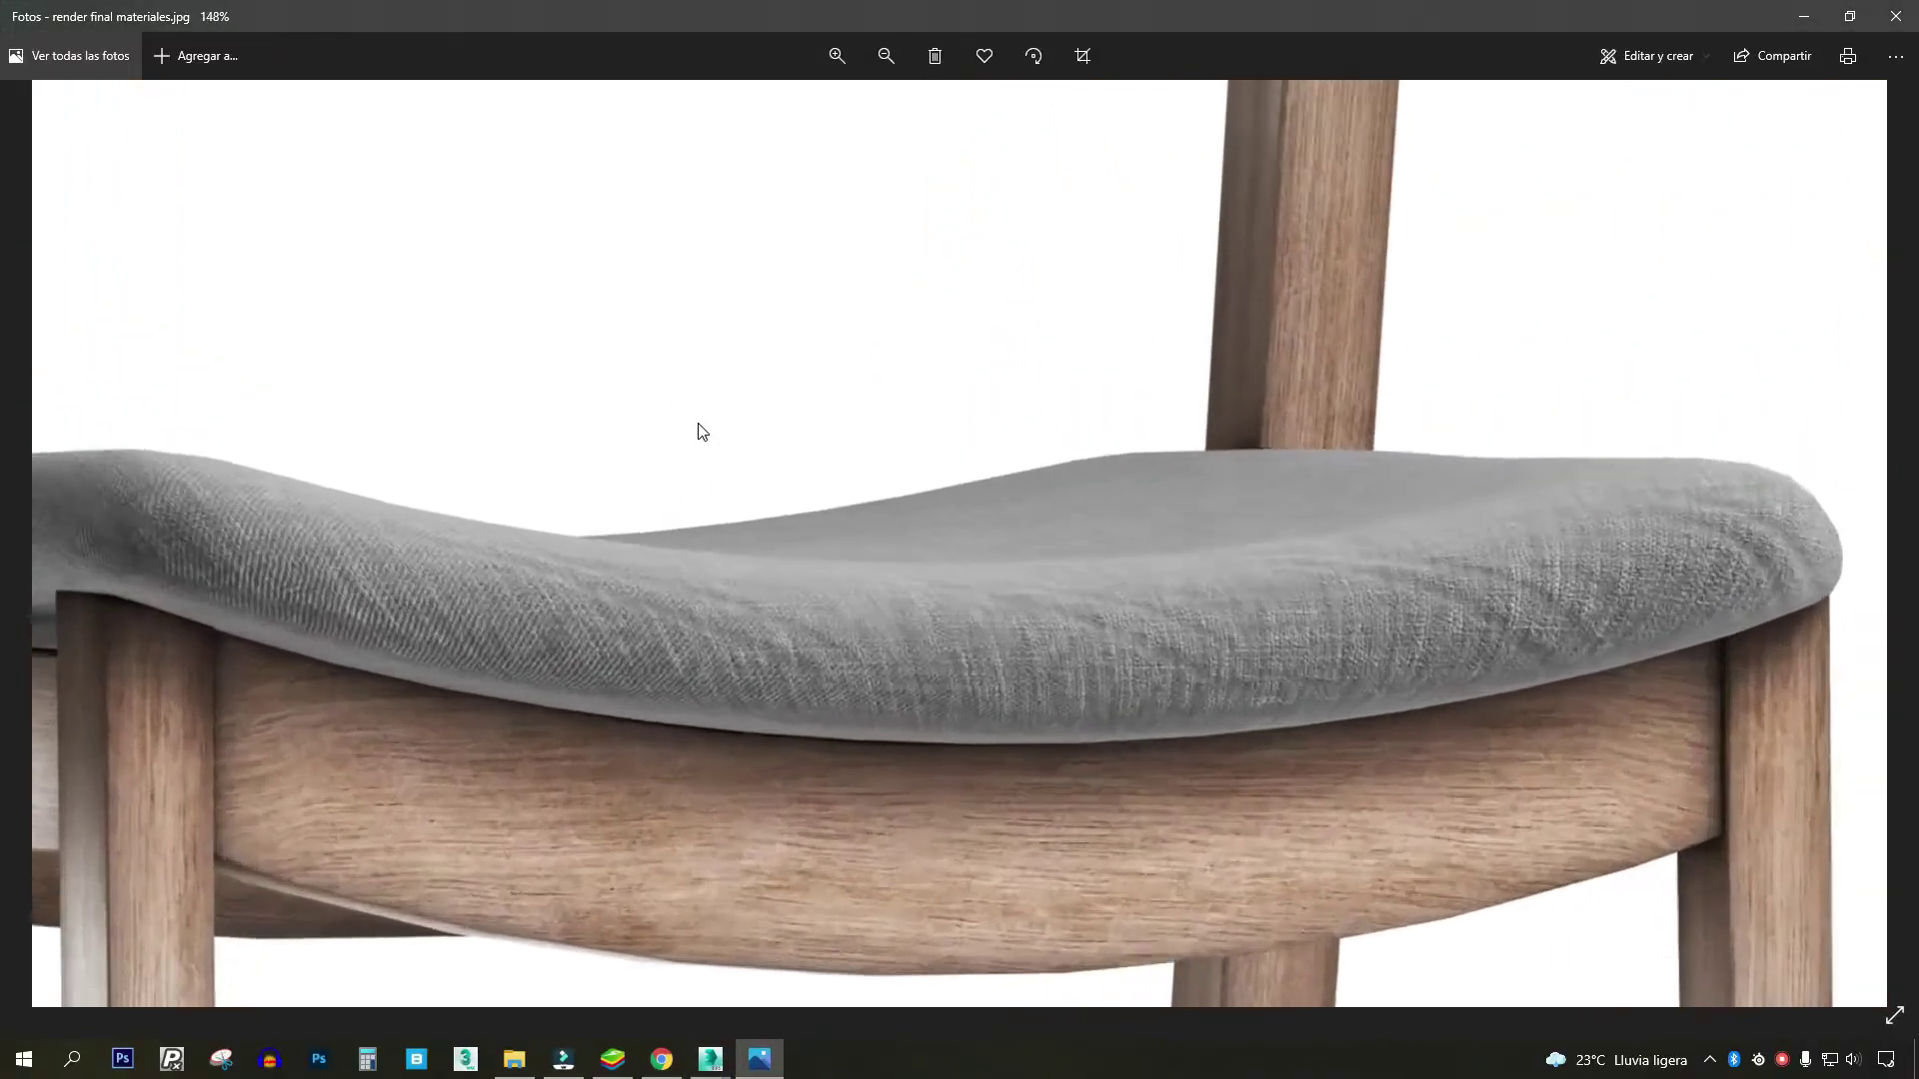
scroll(698, 428, up, 3)
scroll(766, 736, up, 2)
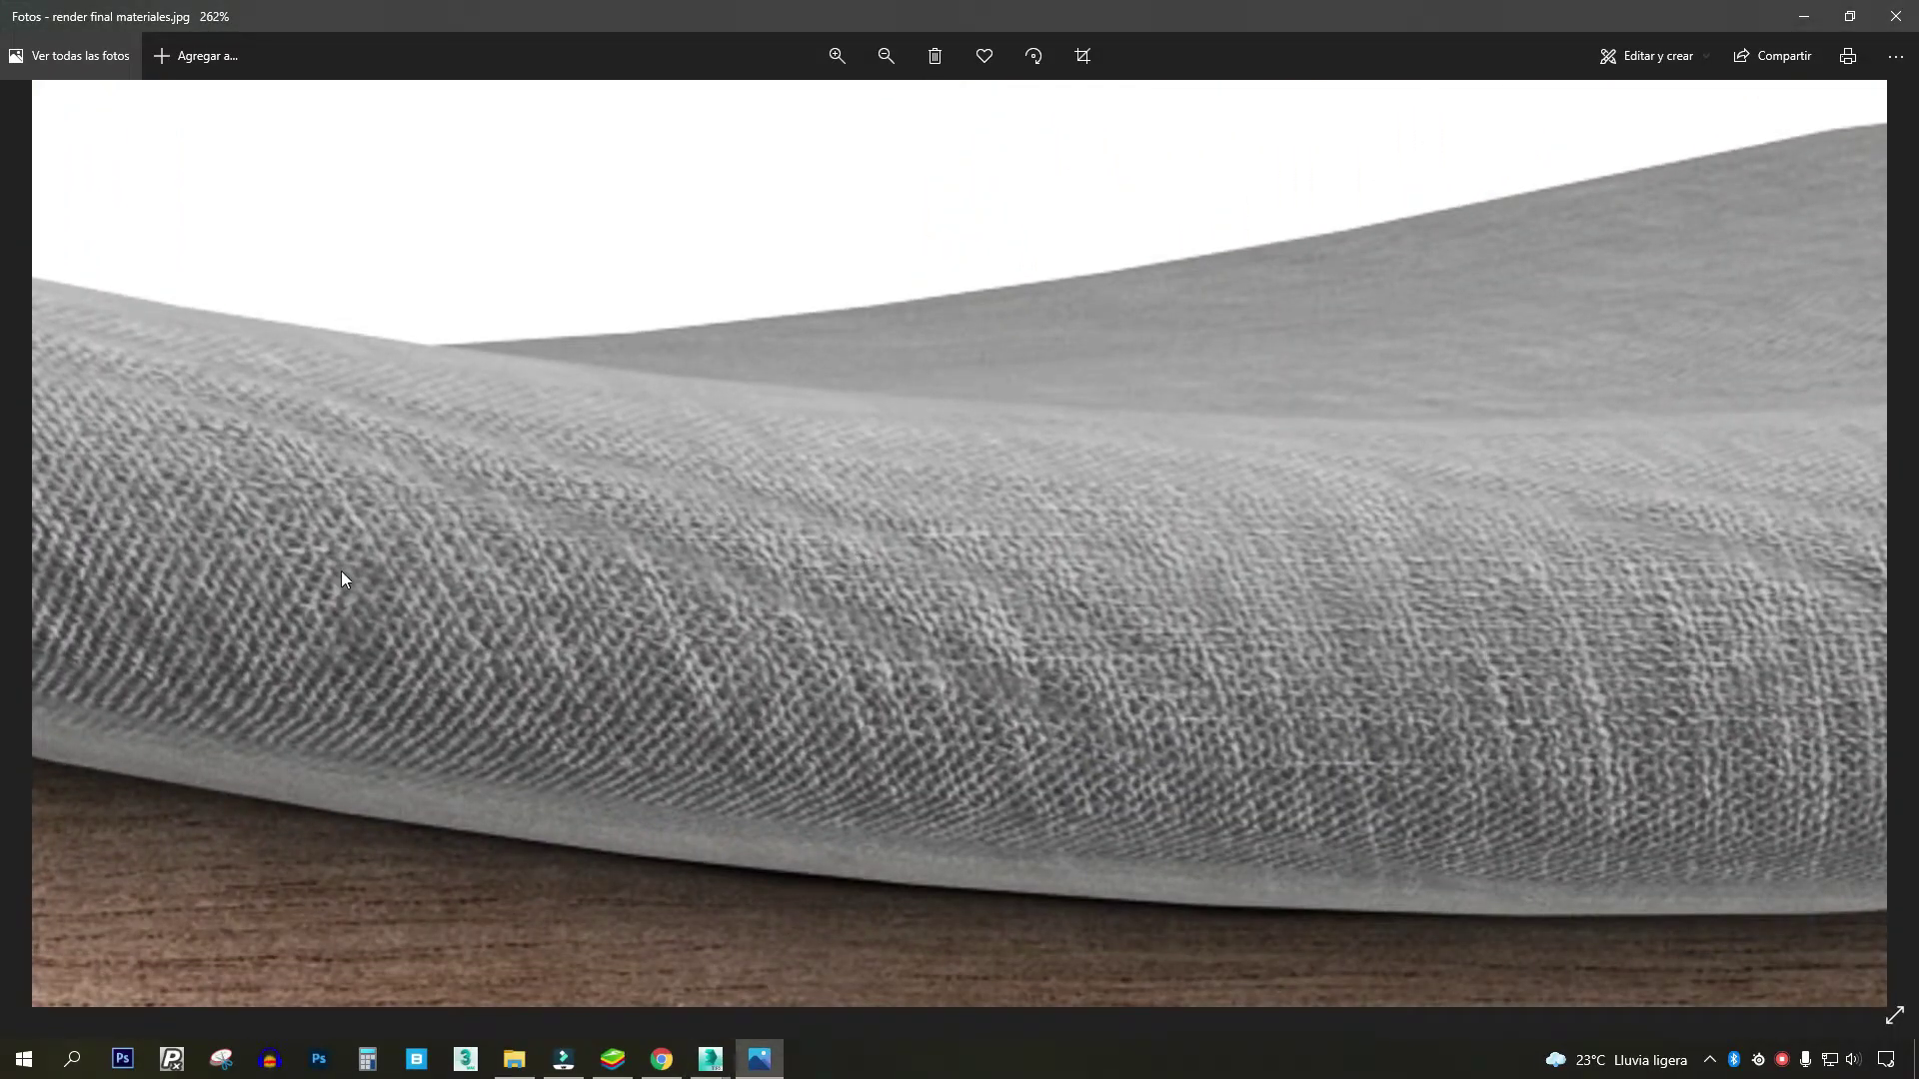
mouse_move(343, 580)
mouse_down()
mouse_move(1125, 660)
mouse_move(483, 466)
mouse_up()
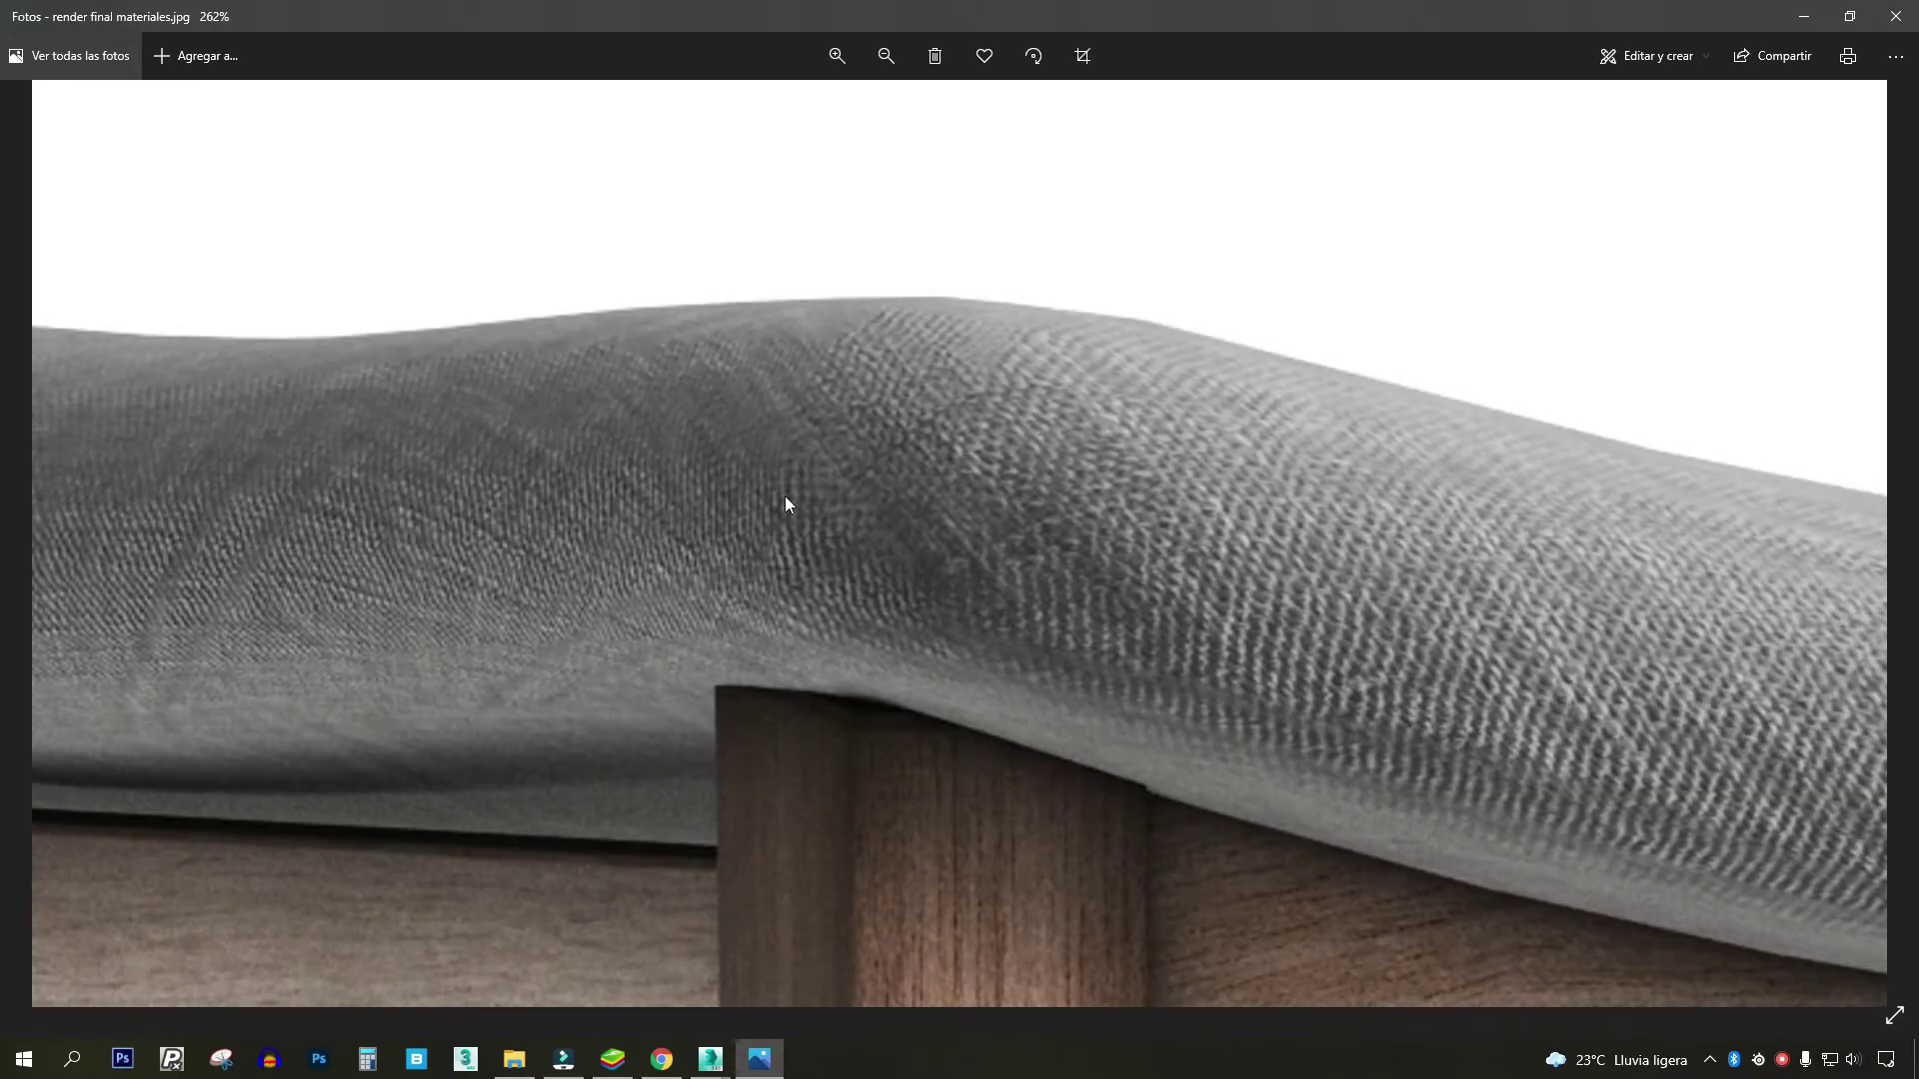
drag(998, 534, 859, 516)
drag(615, 496, 1274, 465)
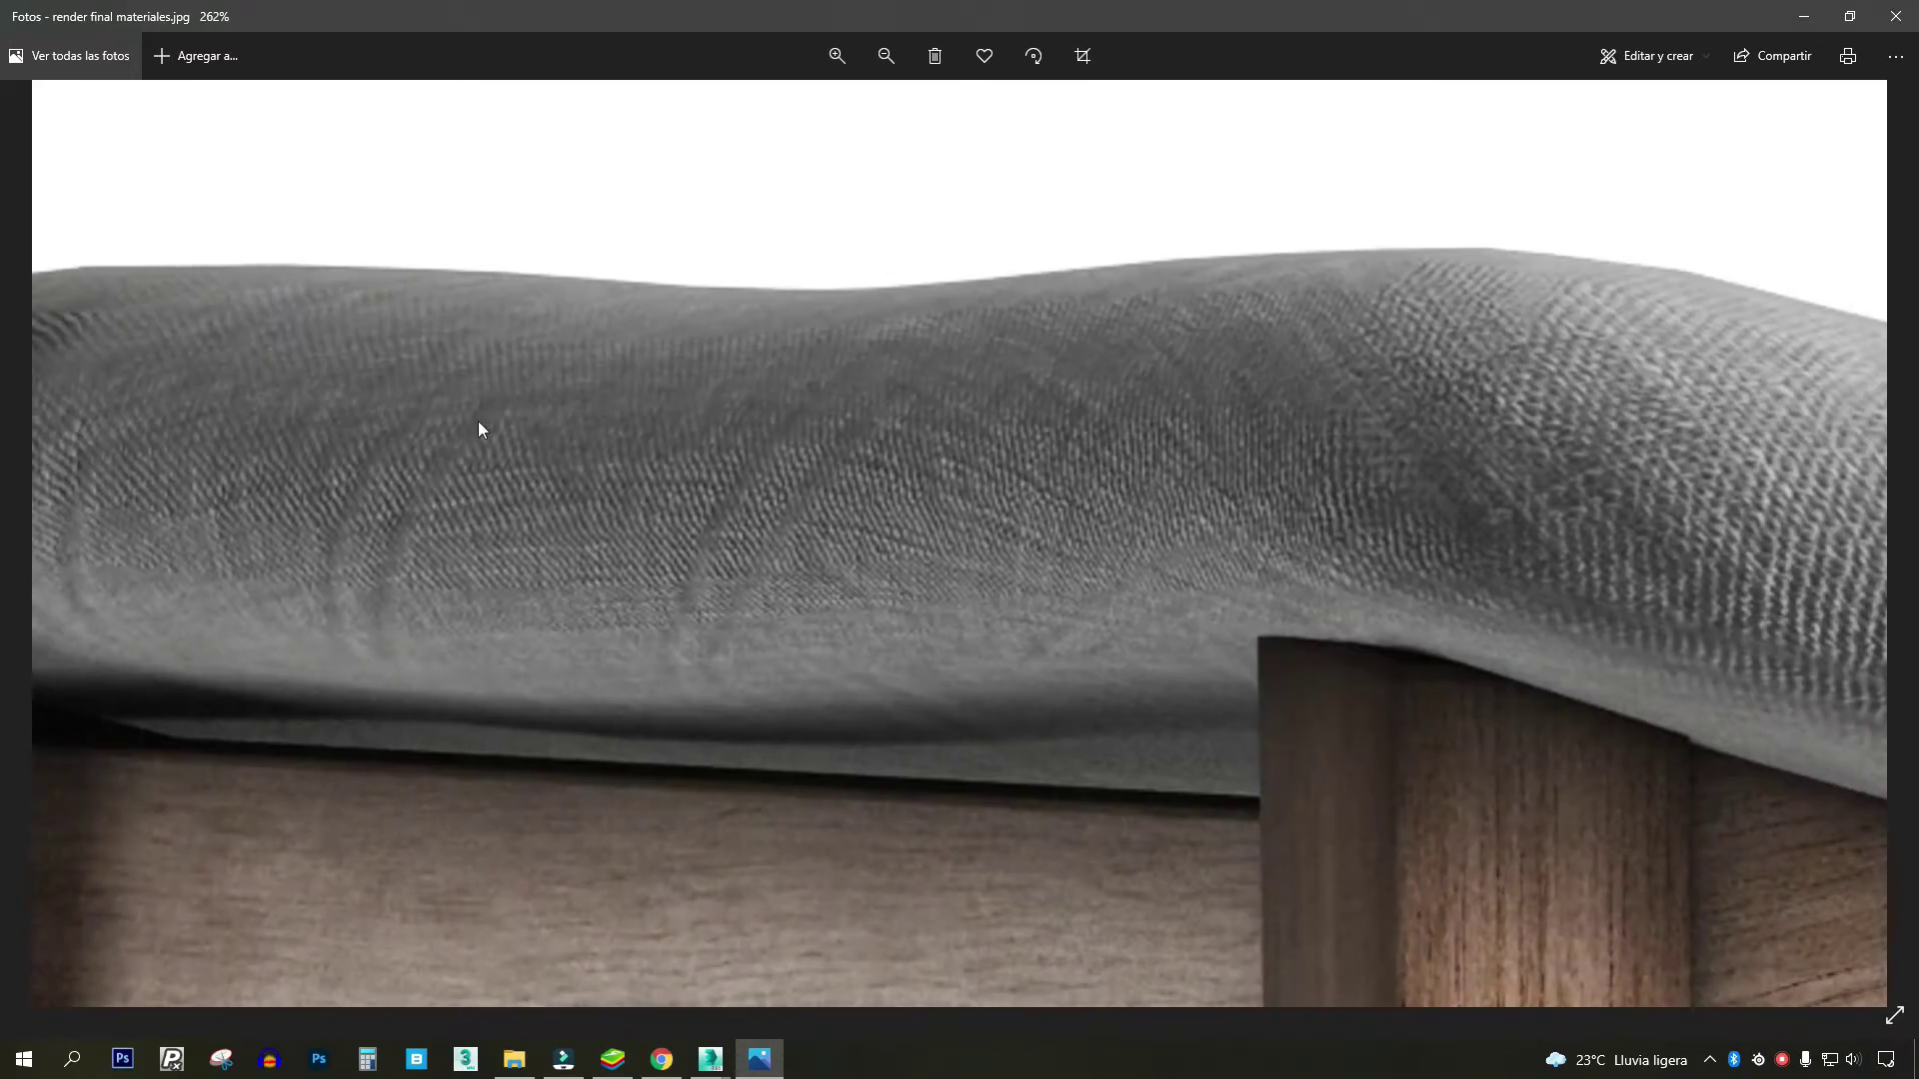
scroll(1271, 572, down, 1)
scroll(1250, 544, down, 2)
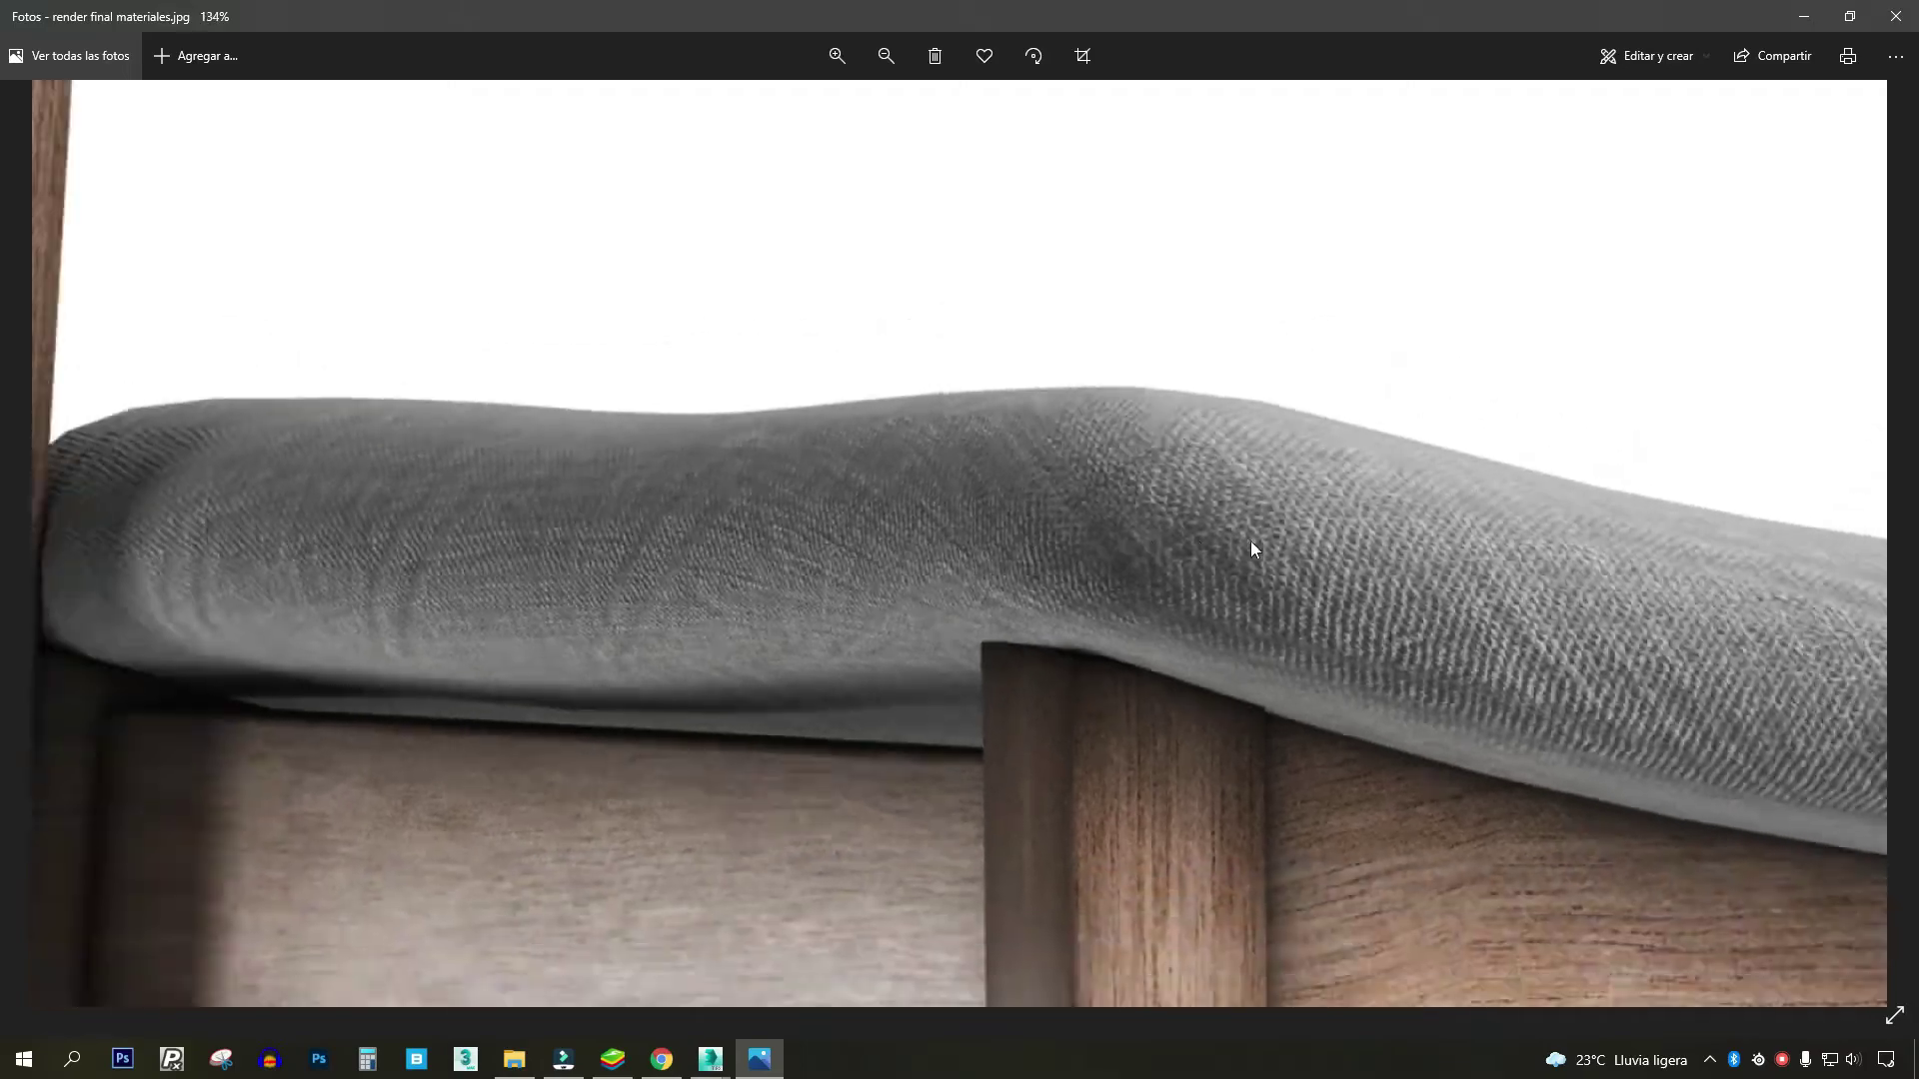
scroll(963, 514, down, 2)
scroll(1531, 623, down, 2)
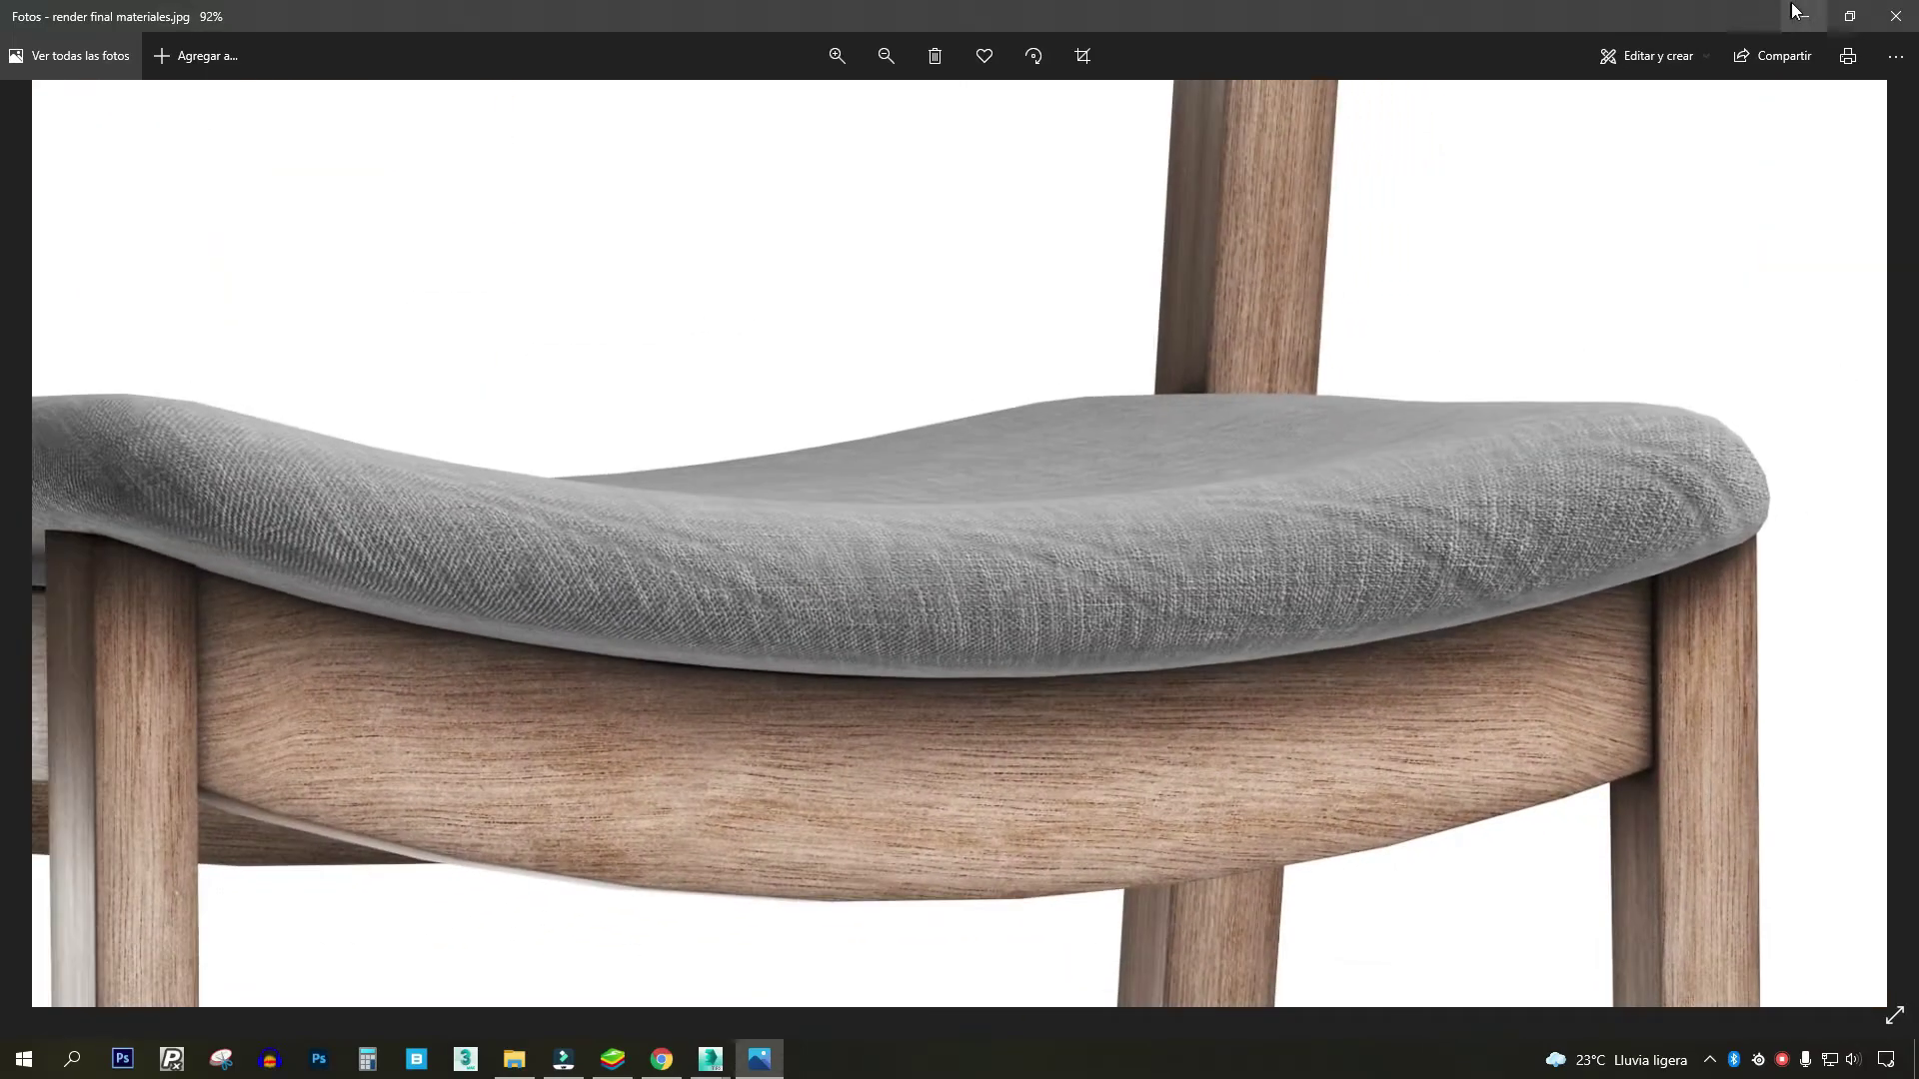
click(1801, 12)
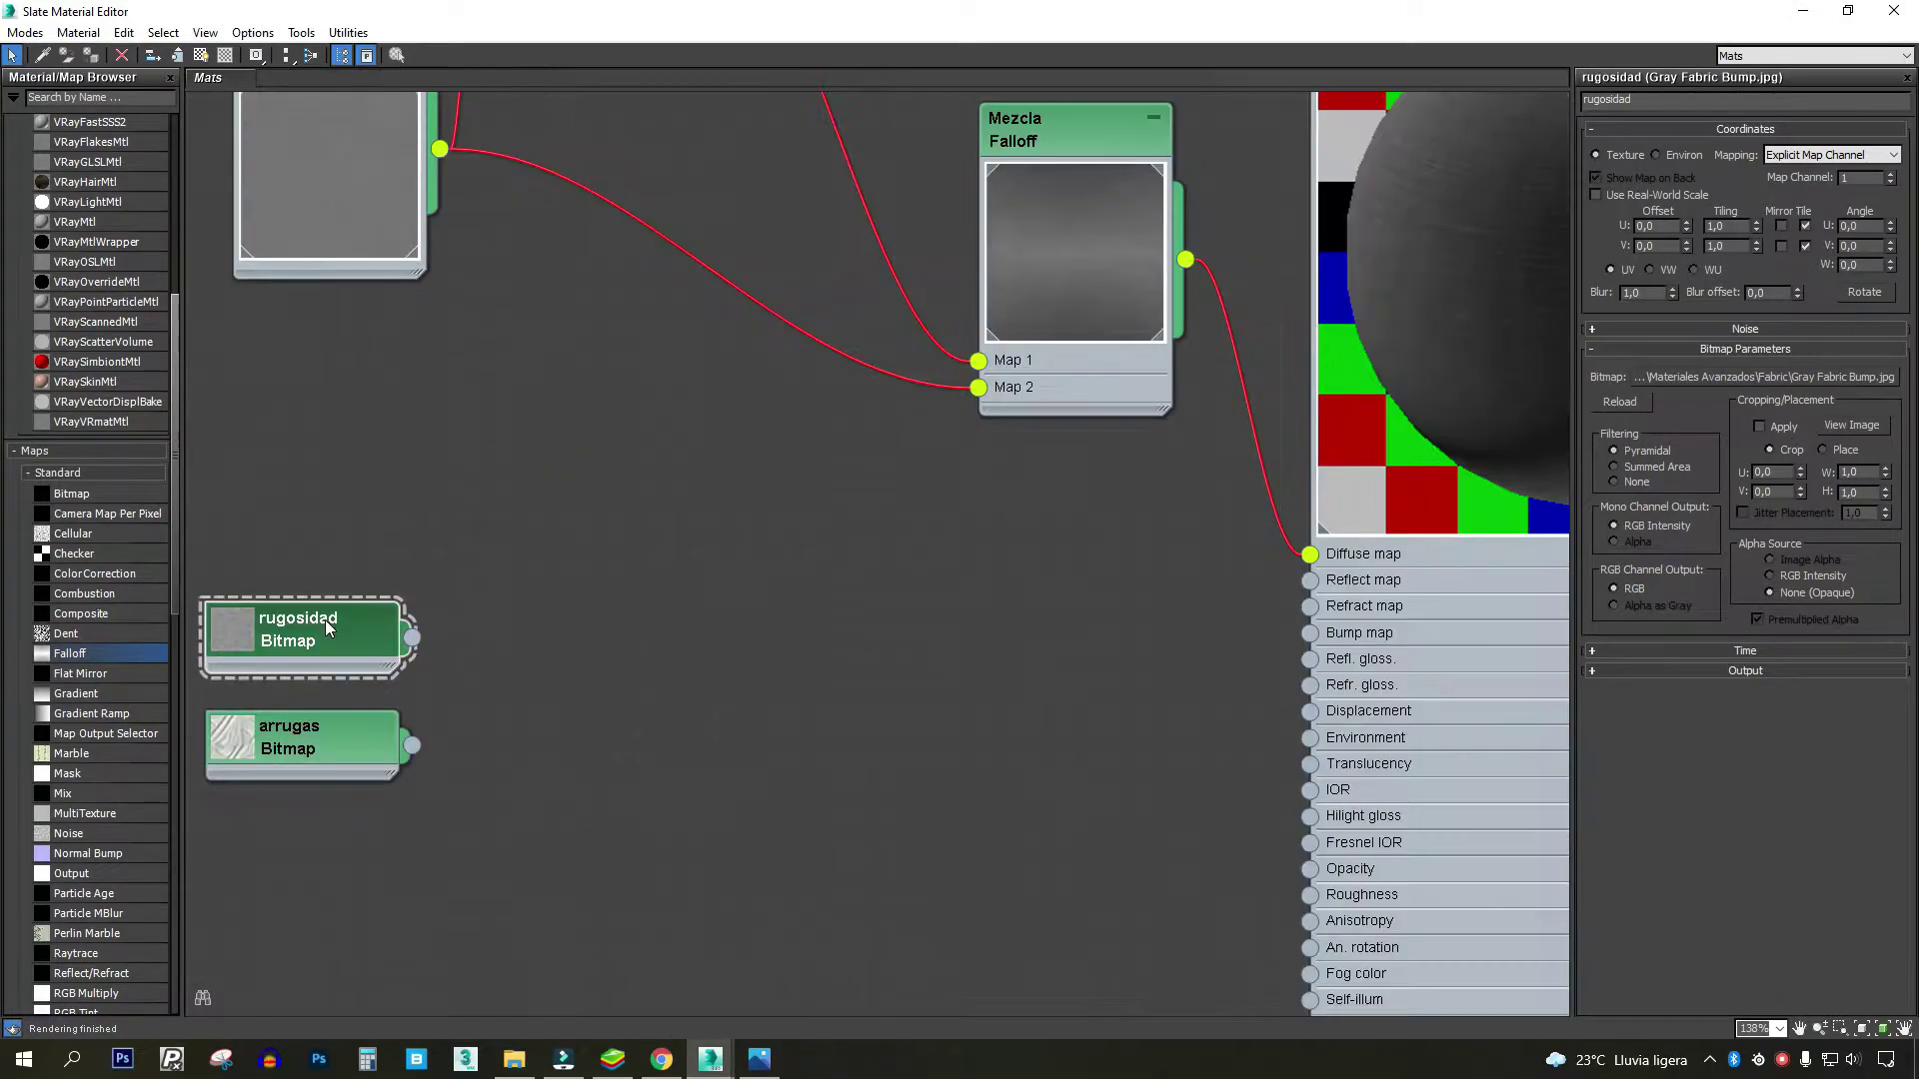
- Preview the rugosidad bump texture again, then select the arrugas bitmap node
click(1851, 425)
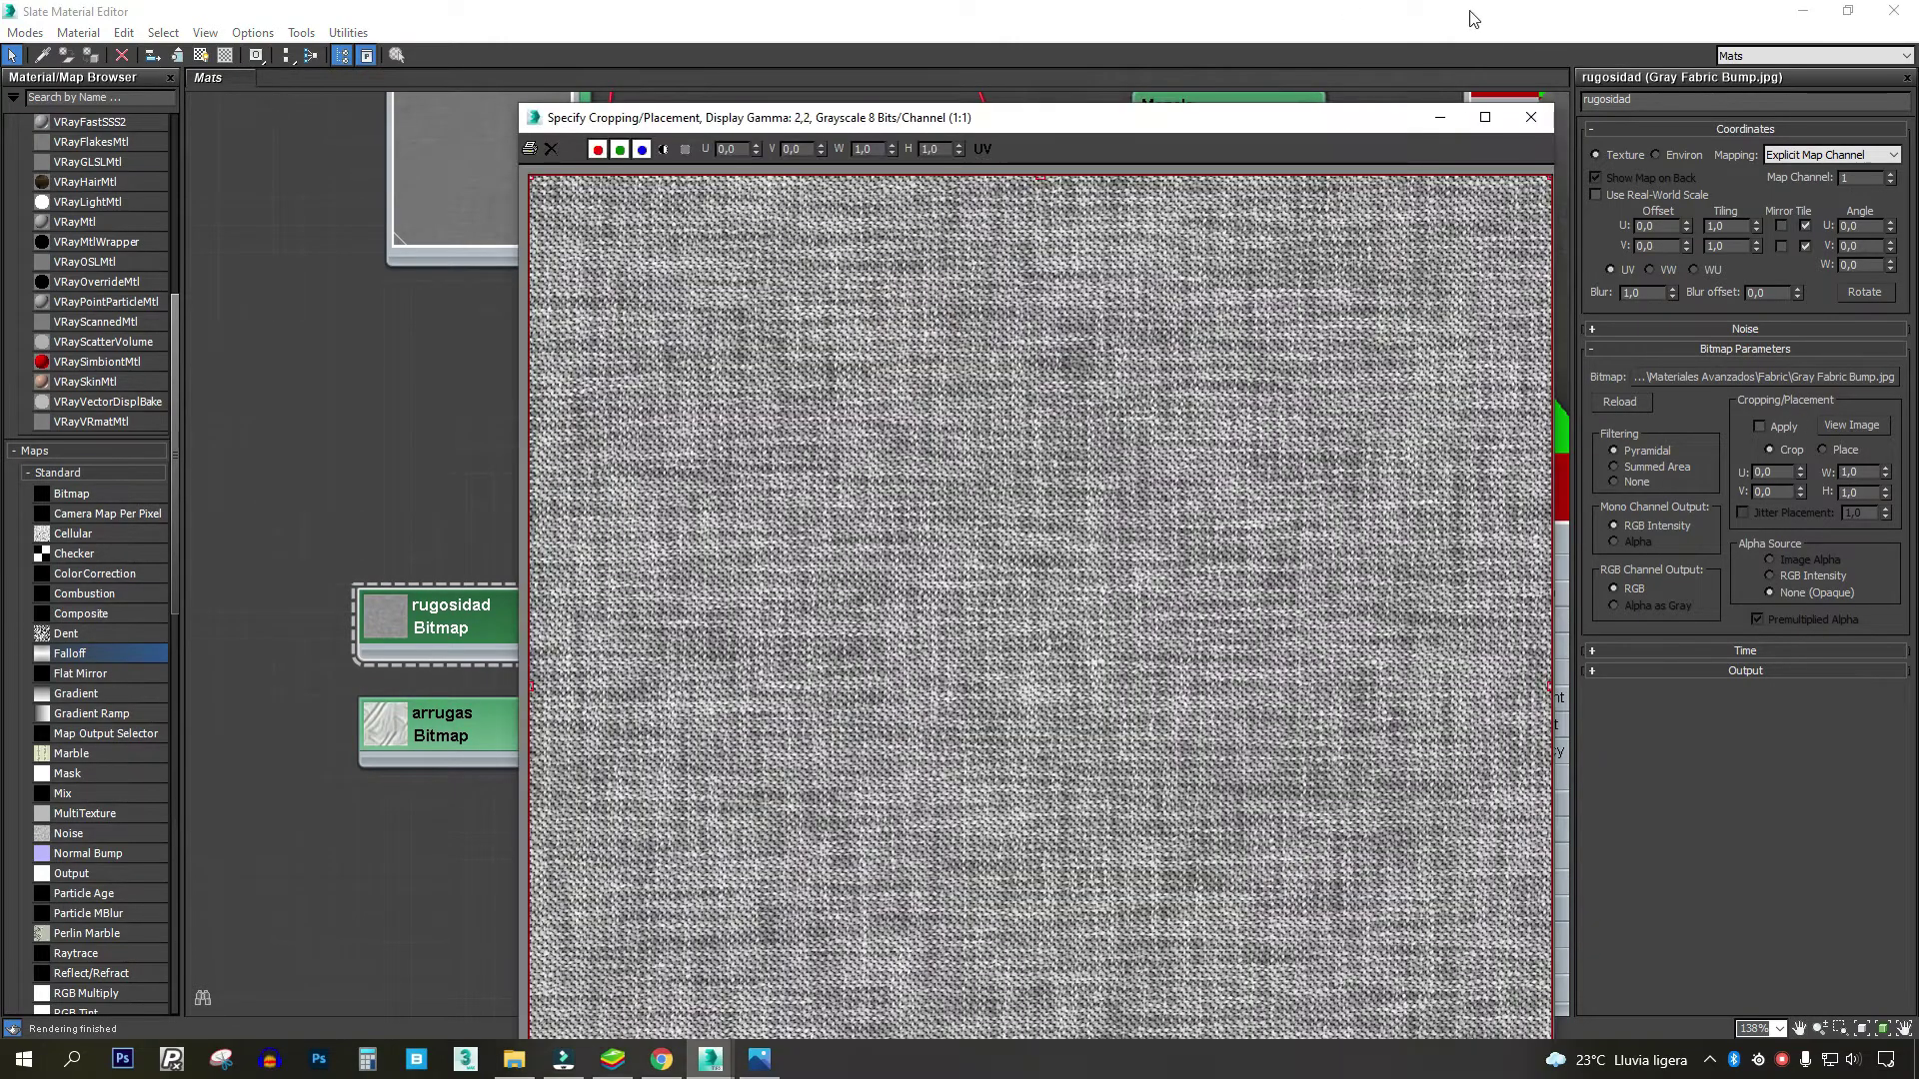
click(1530, 117)
scroll(540, 899, up, 2)
click(477, 690)
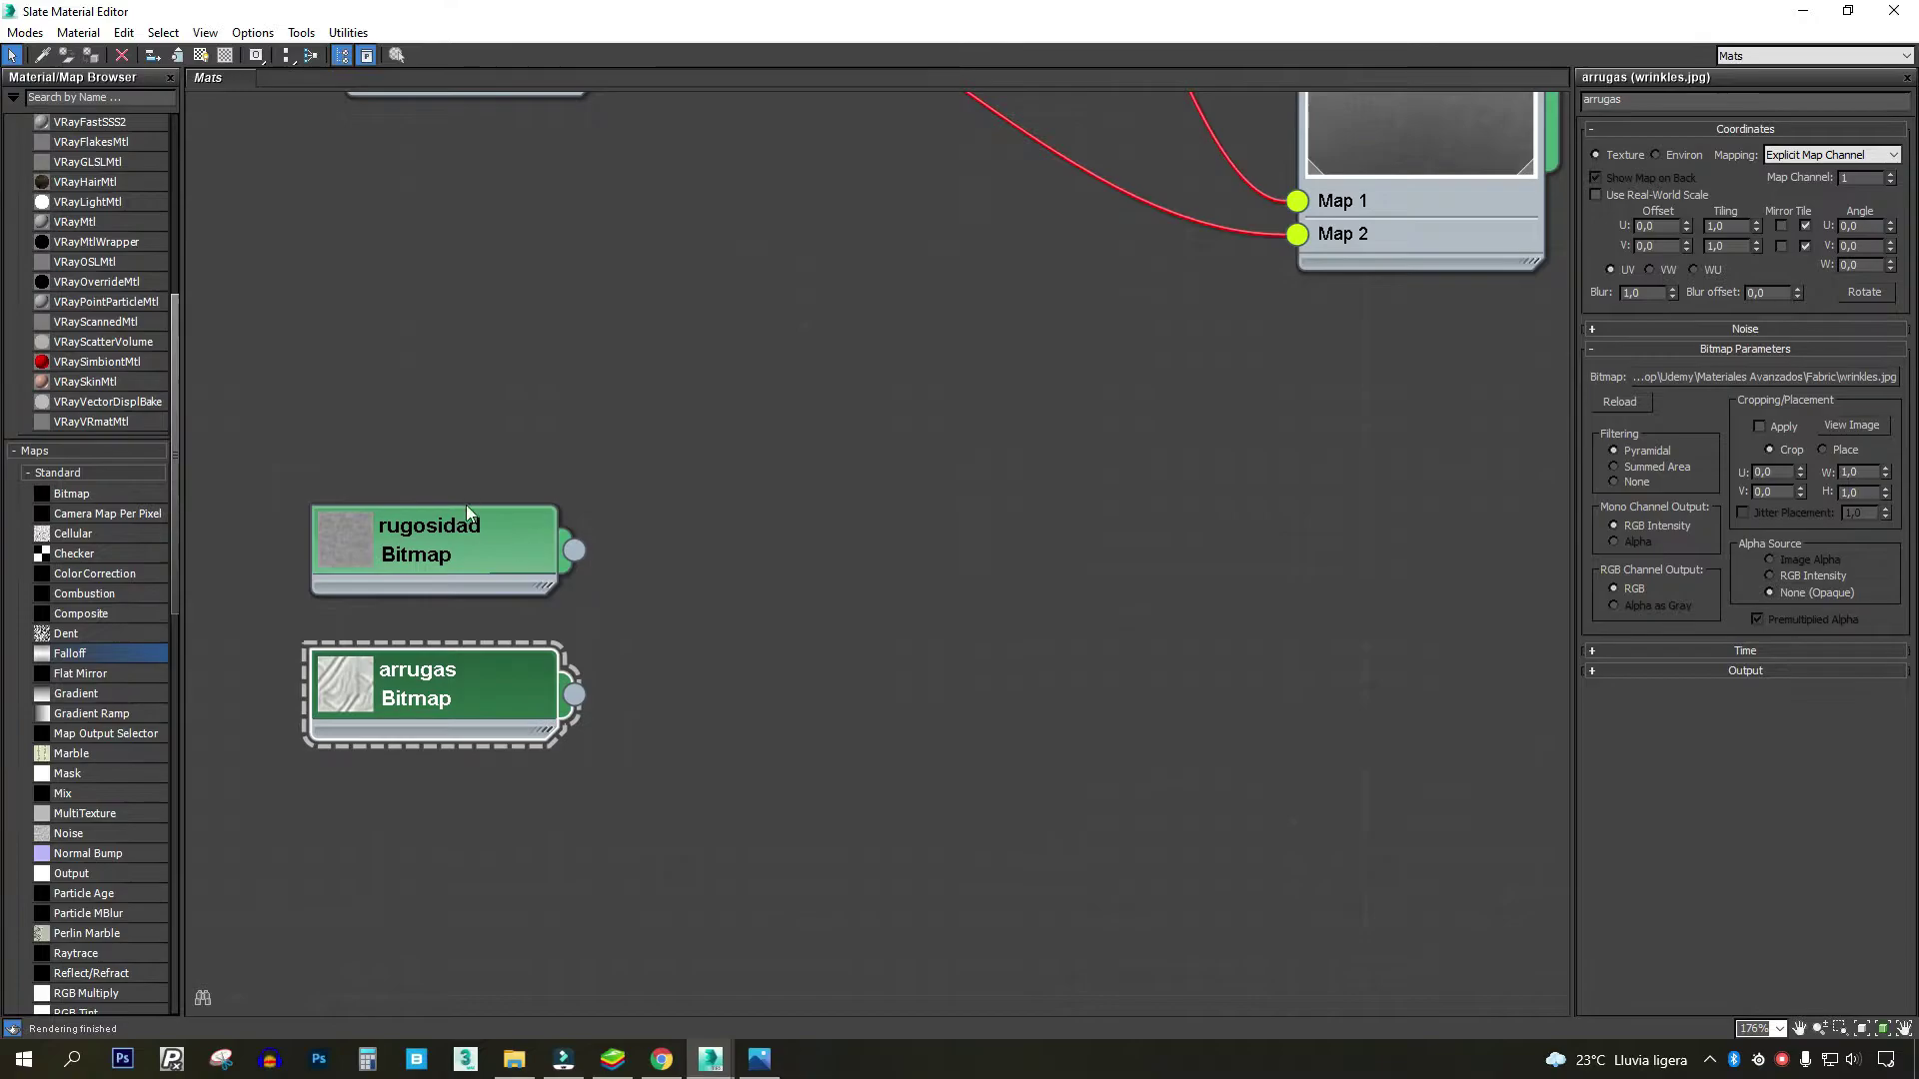
middle_drag(274, 670, 346, 598)
- Place a Composite map, add a second layer, and rename it Mezcla
drag(84, 615, 1045, 494)
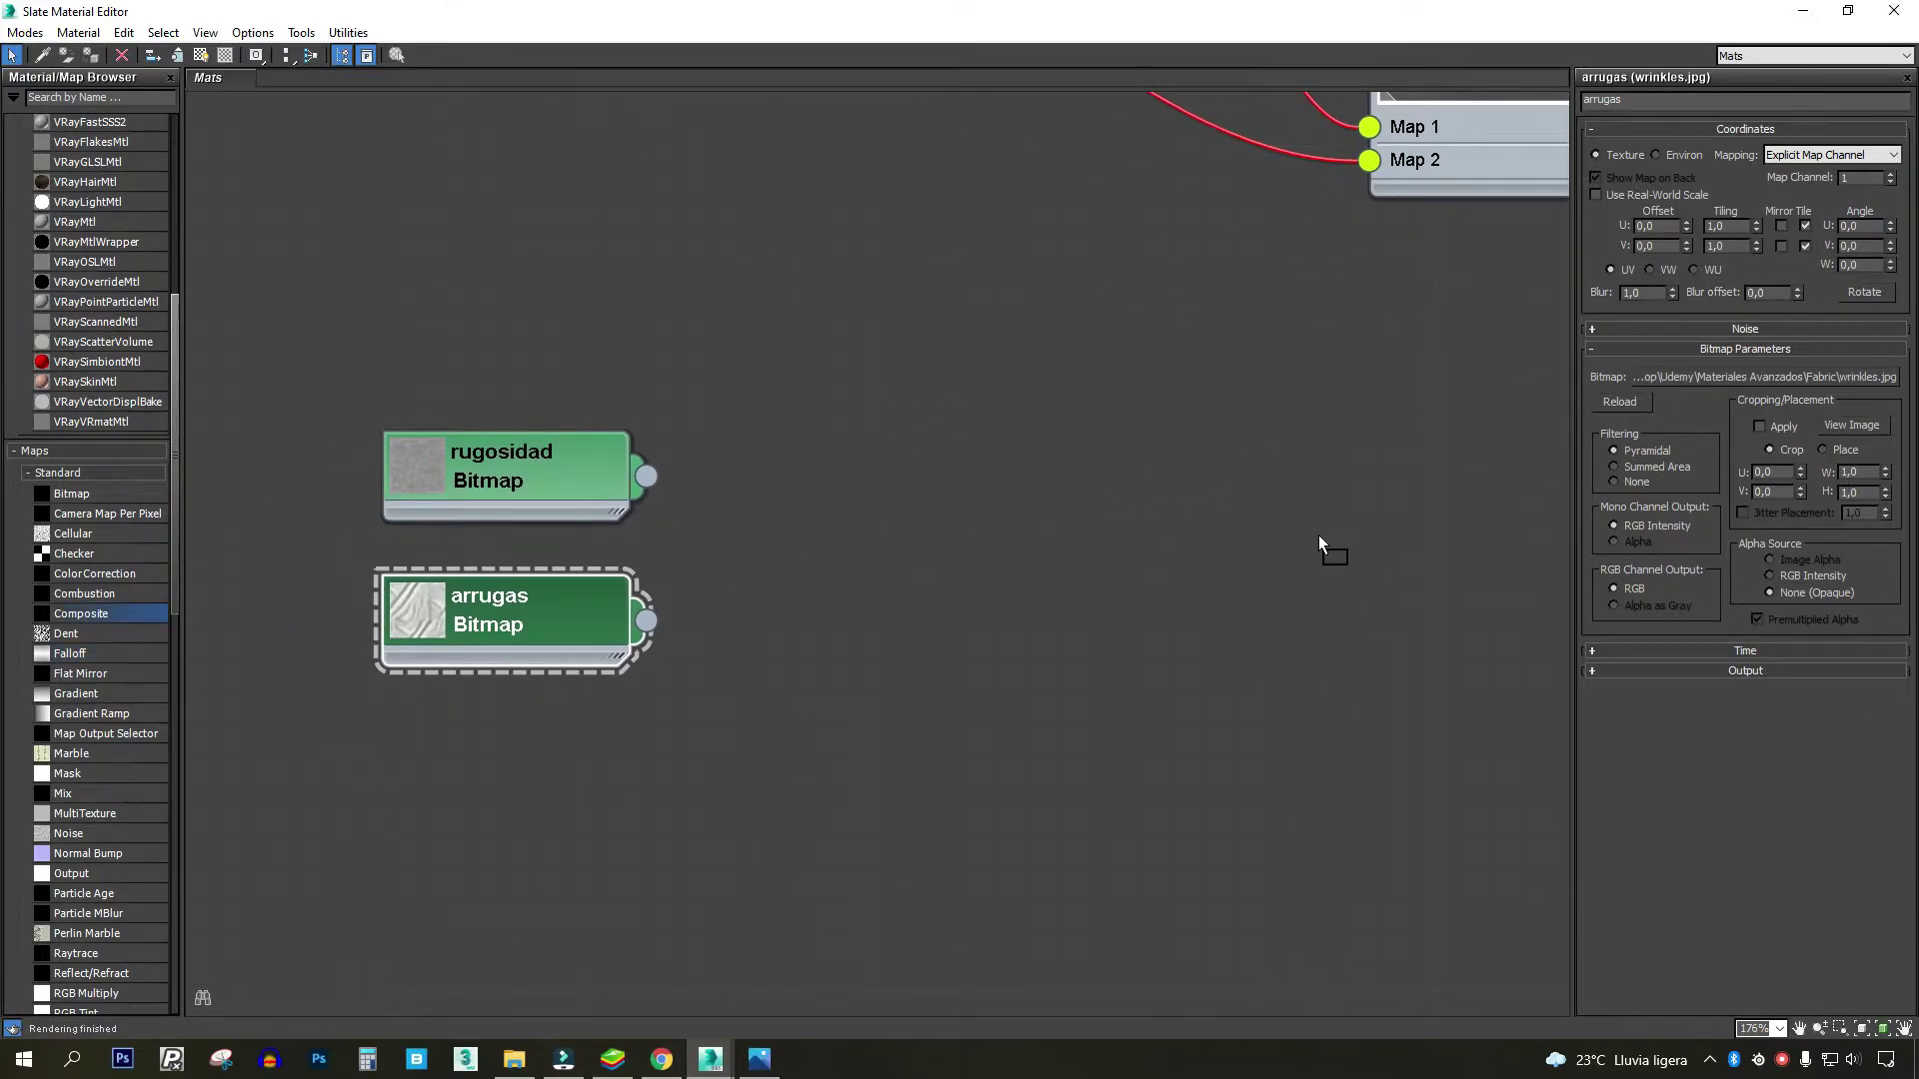
drag(1319, 543, 1321, 545)
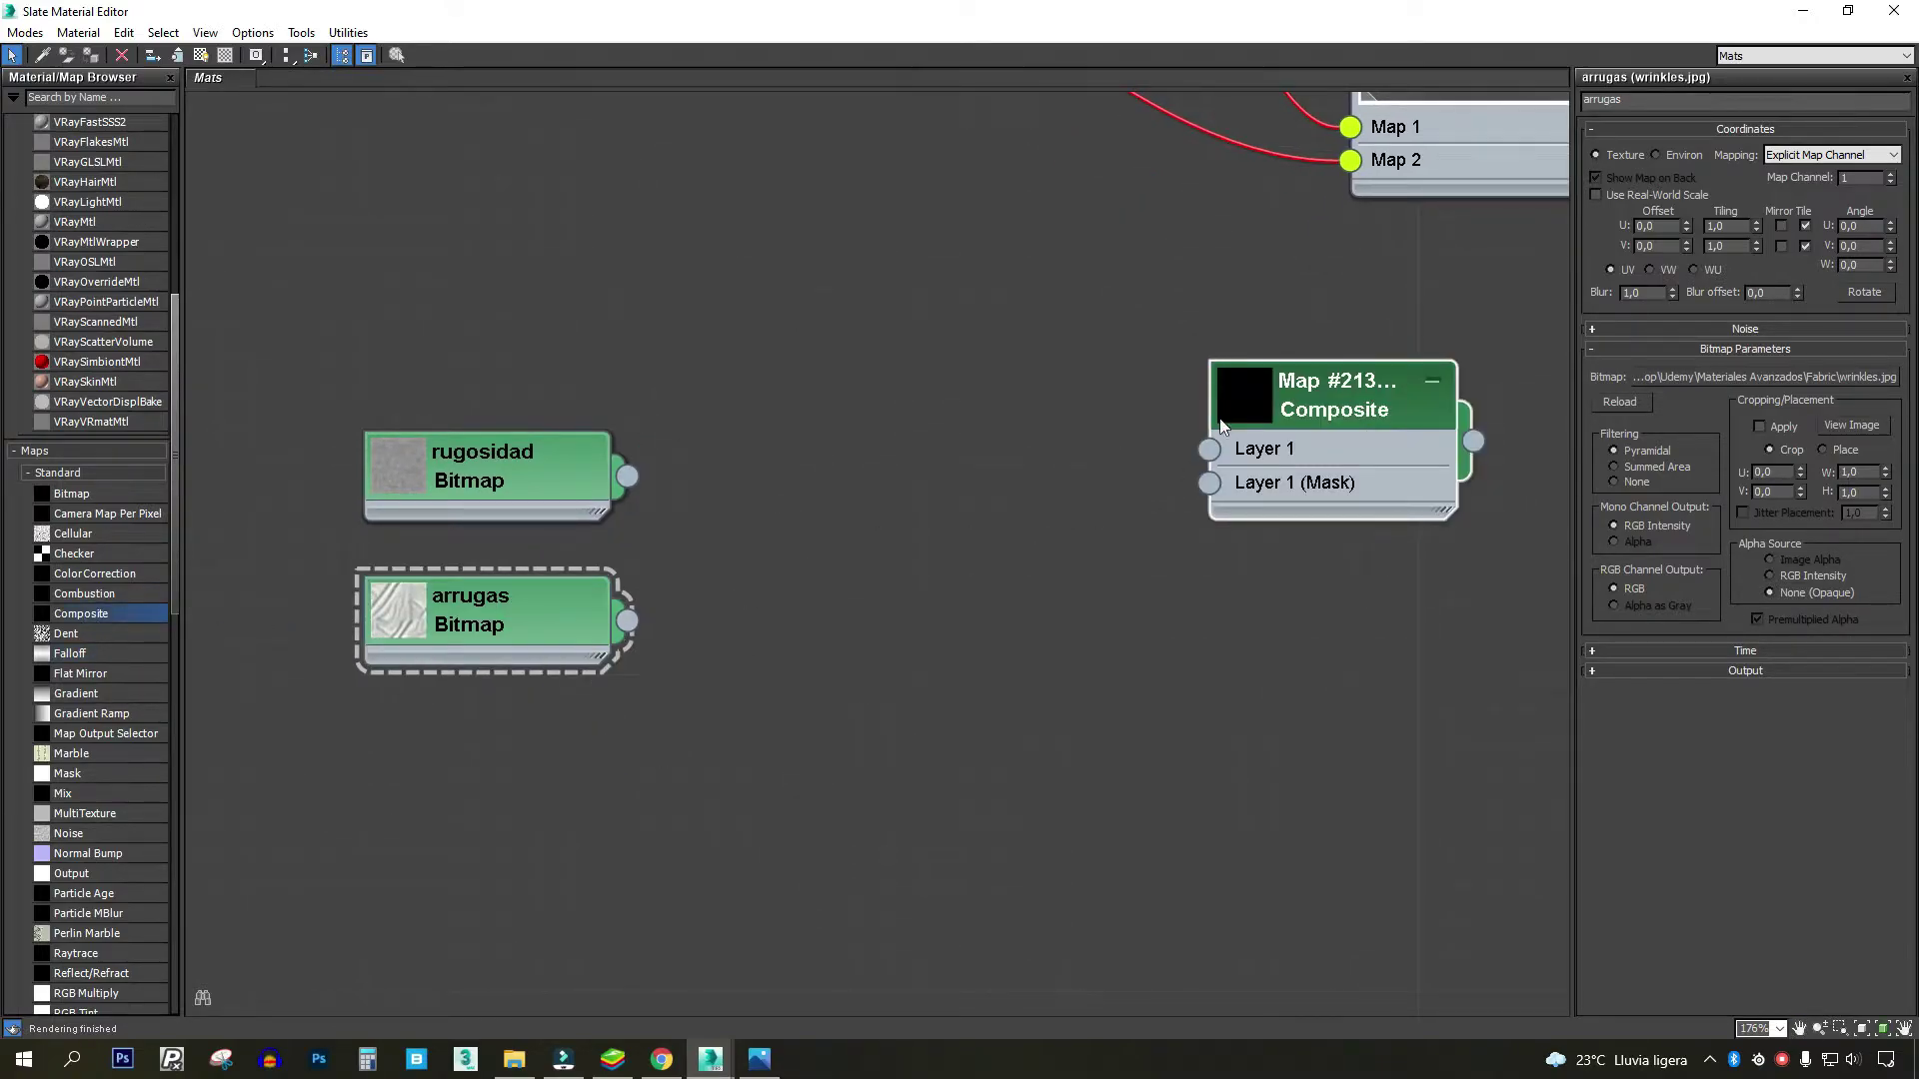
click(1351, 387)
middle_drag(1351, 386, 937, 488)
click(1892, 151)
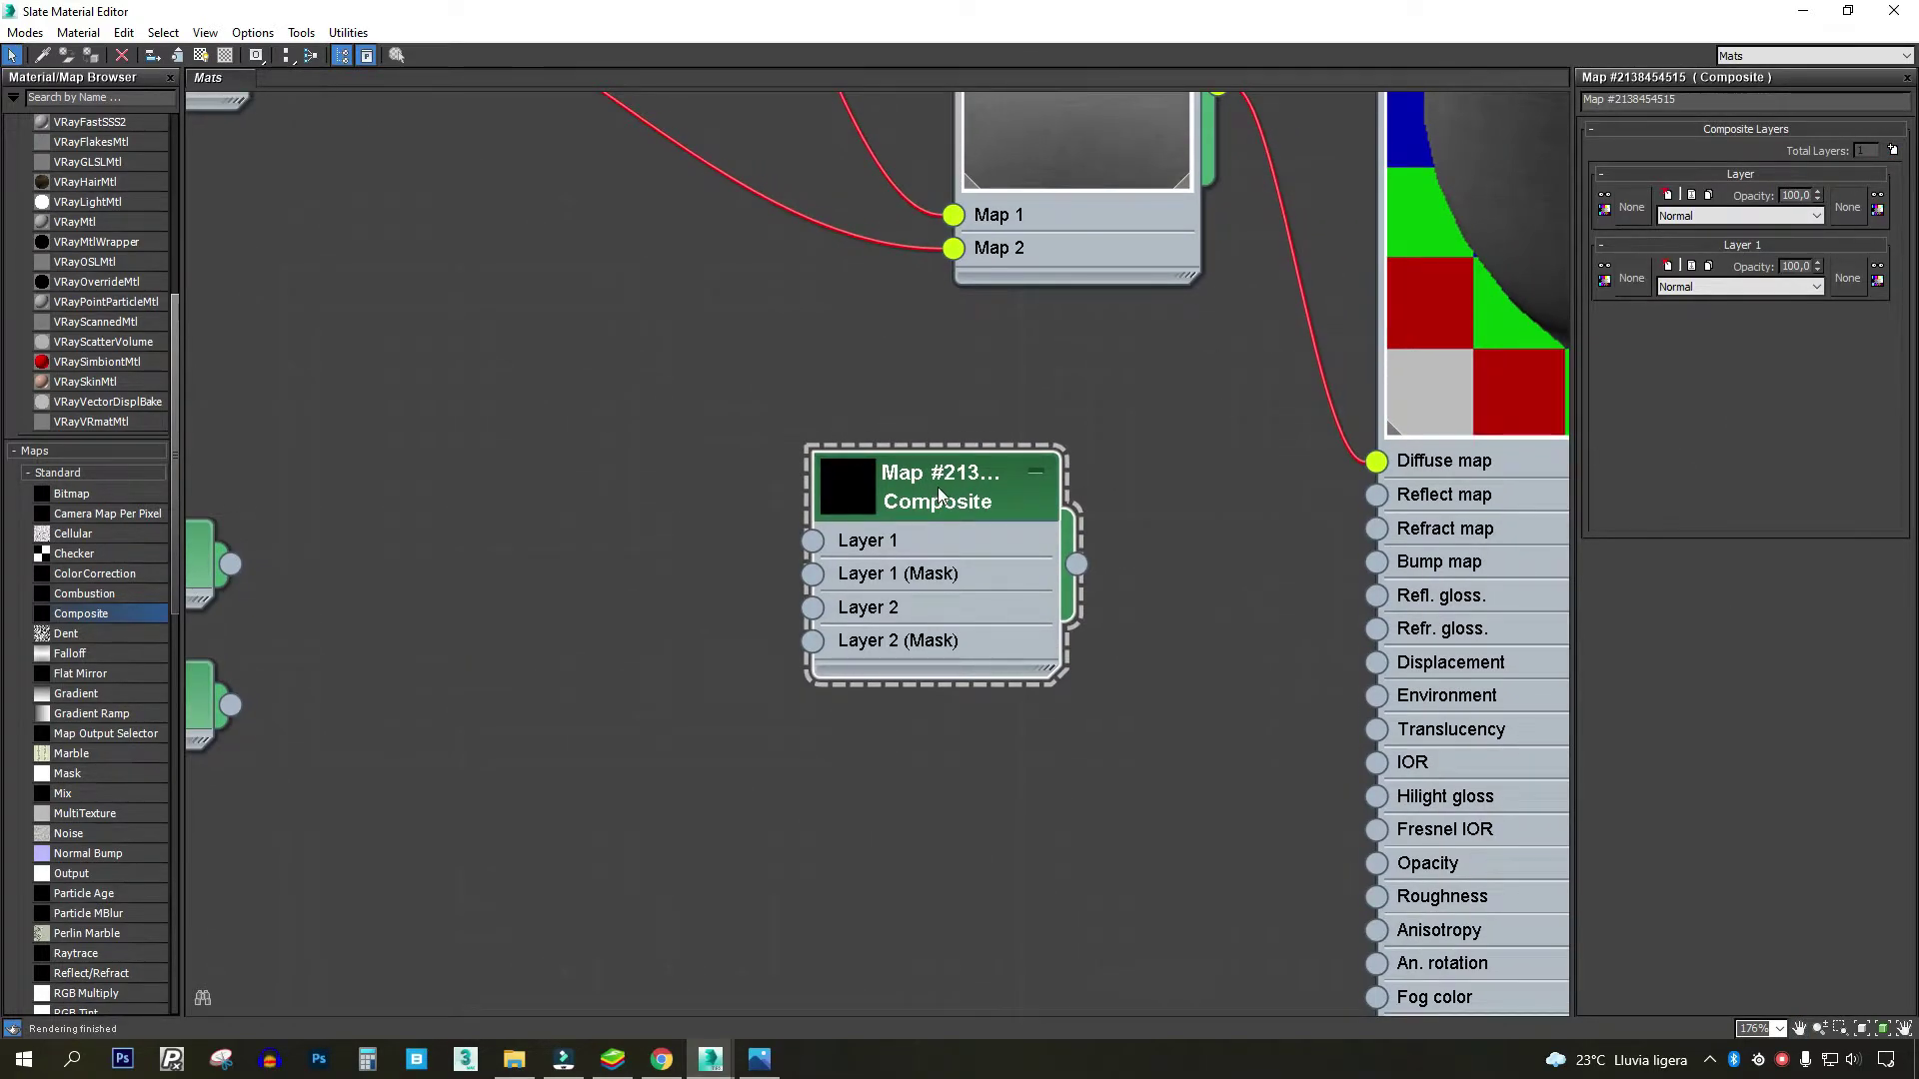
click(1765, 99)
text(Mezcla)
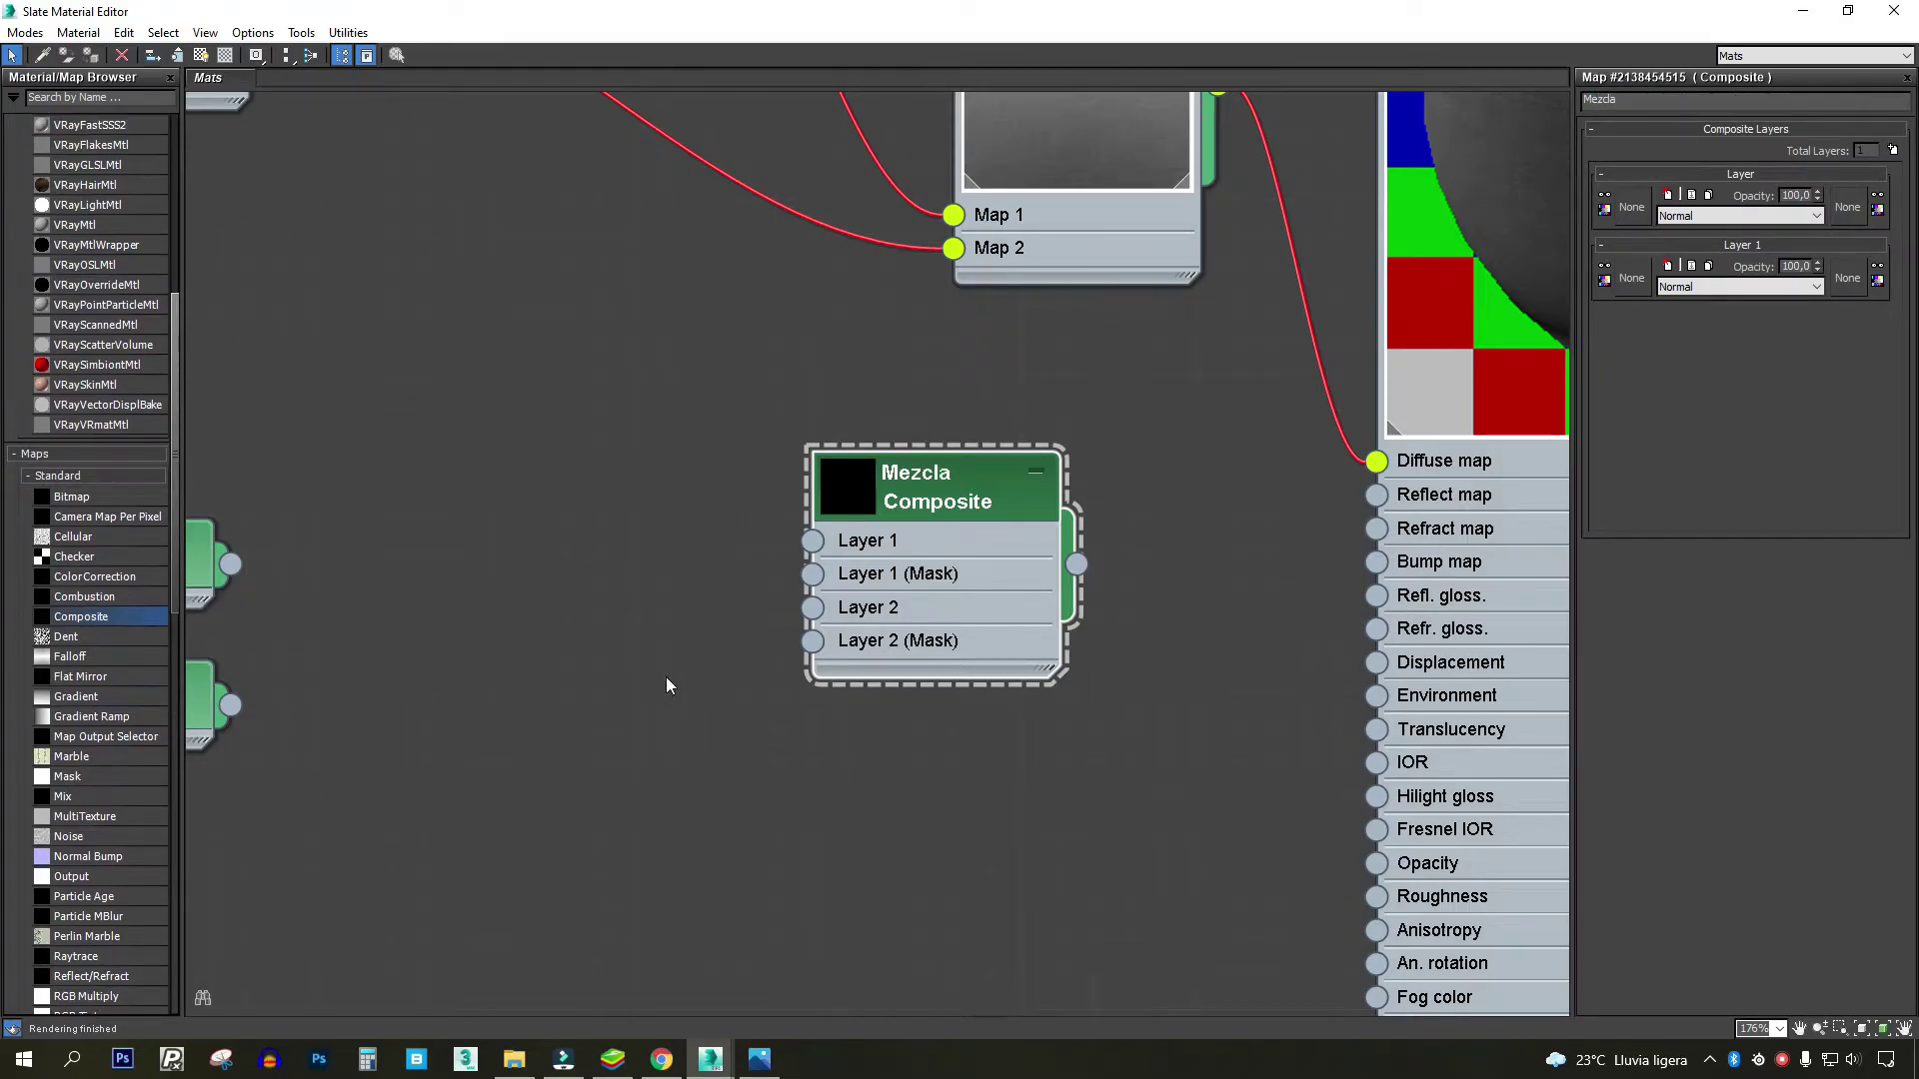
mouse_move(665, 675)
middle_down()
mouse_move(790, 505)
mouse_move(583, 520)
middle_up()
- Select the rugosidad bitmap node, enlarge its preview, and reposition it
scroll(767, 551, up, 2)
double_click(584, 520)
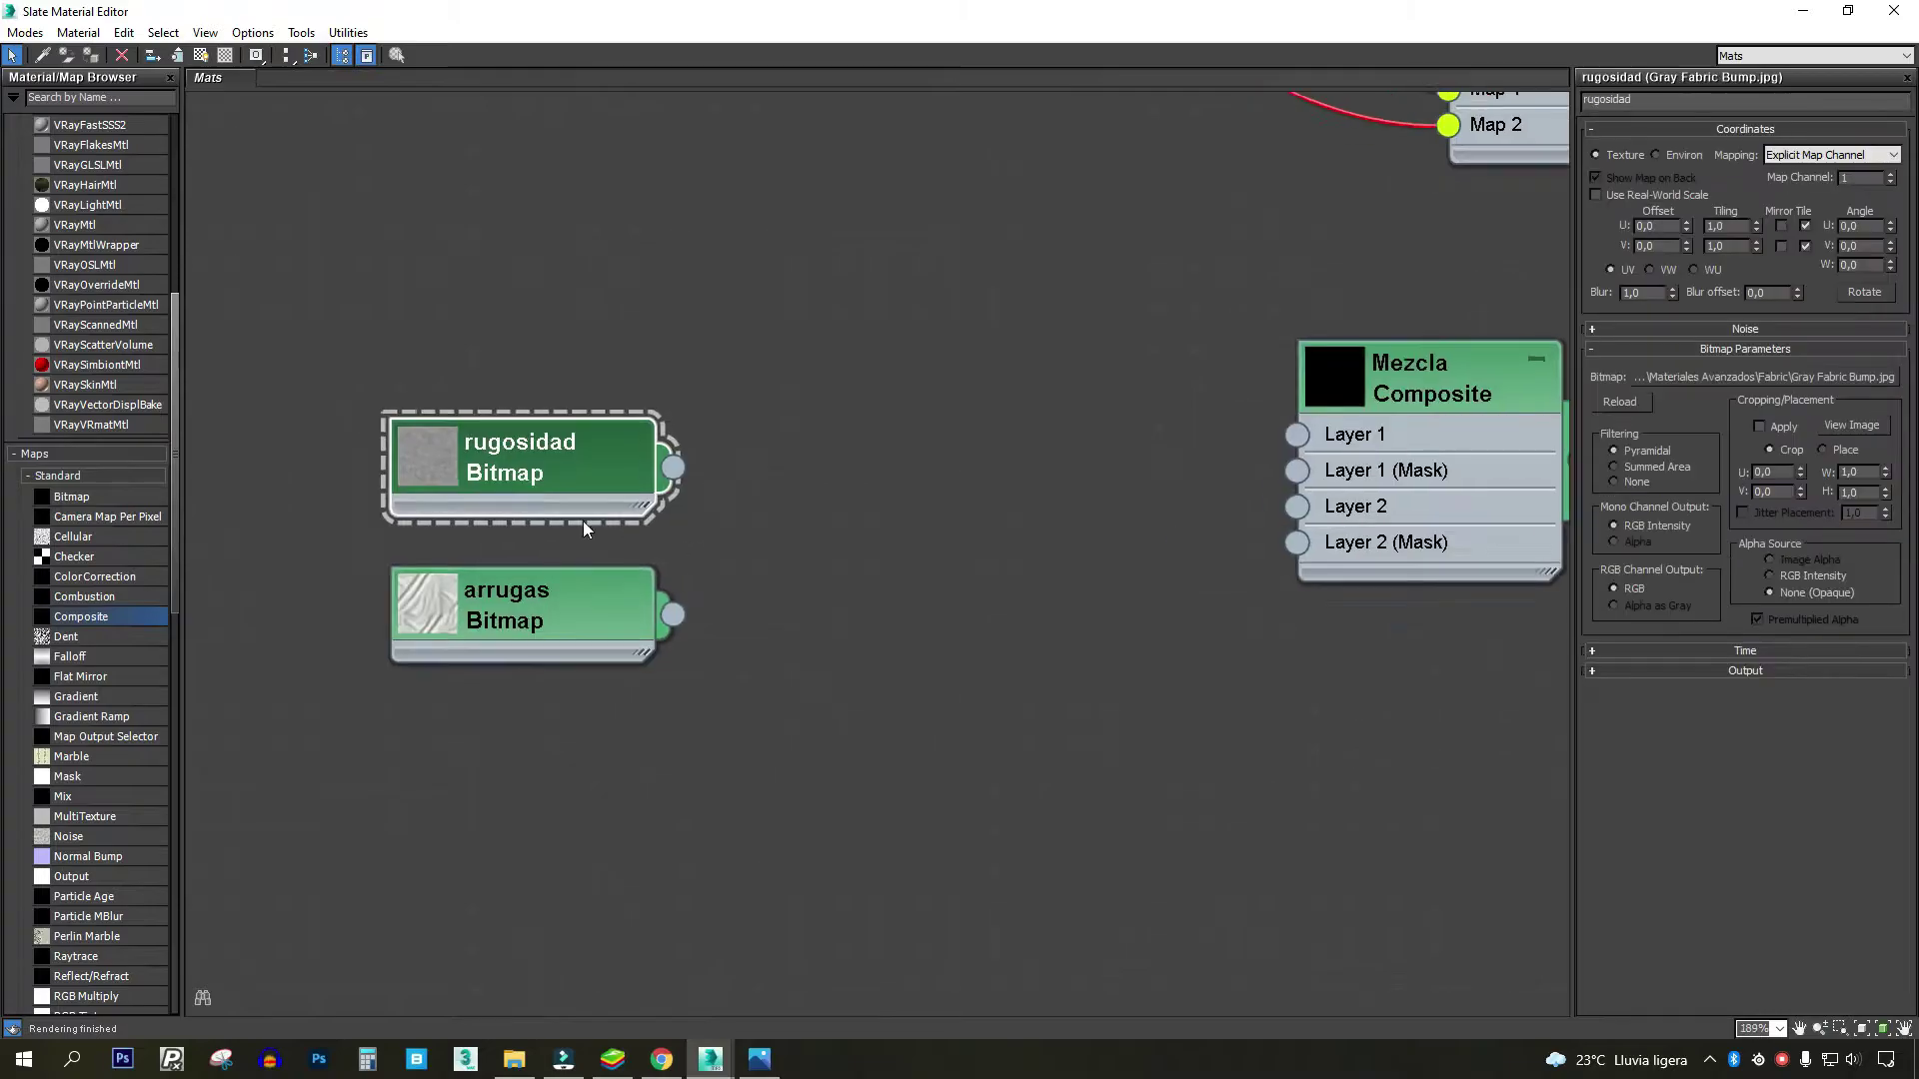
double_click(427, 465)
drag(595, 599, 595, 300)
middle_drag(595, 300, 646, 481)
scroll(646, 480, up, 1)
drag(636, 515, 650, 431)
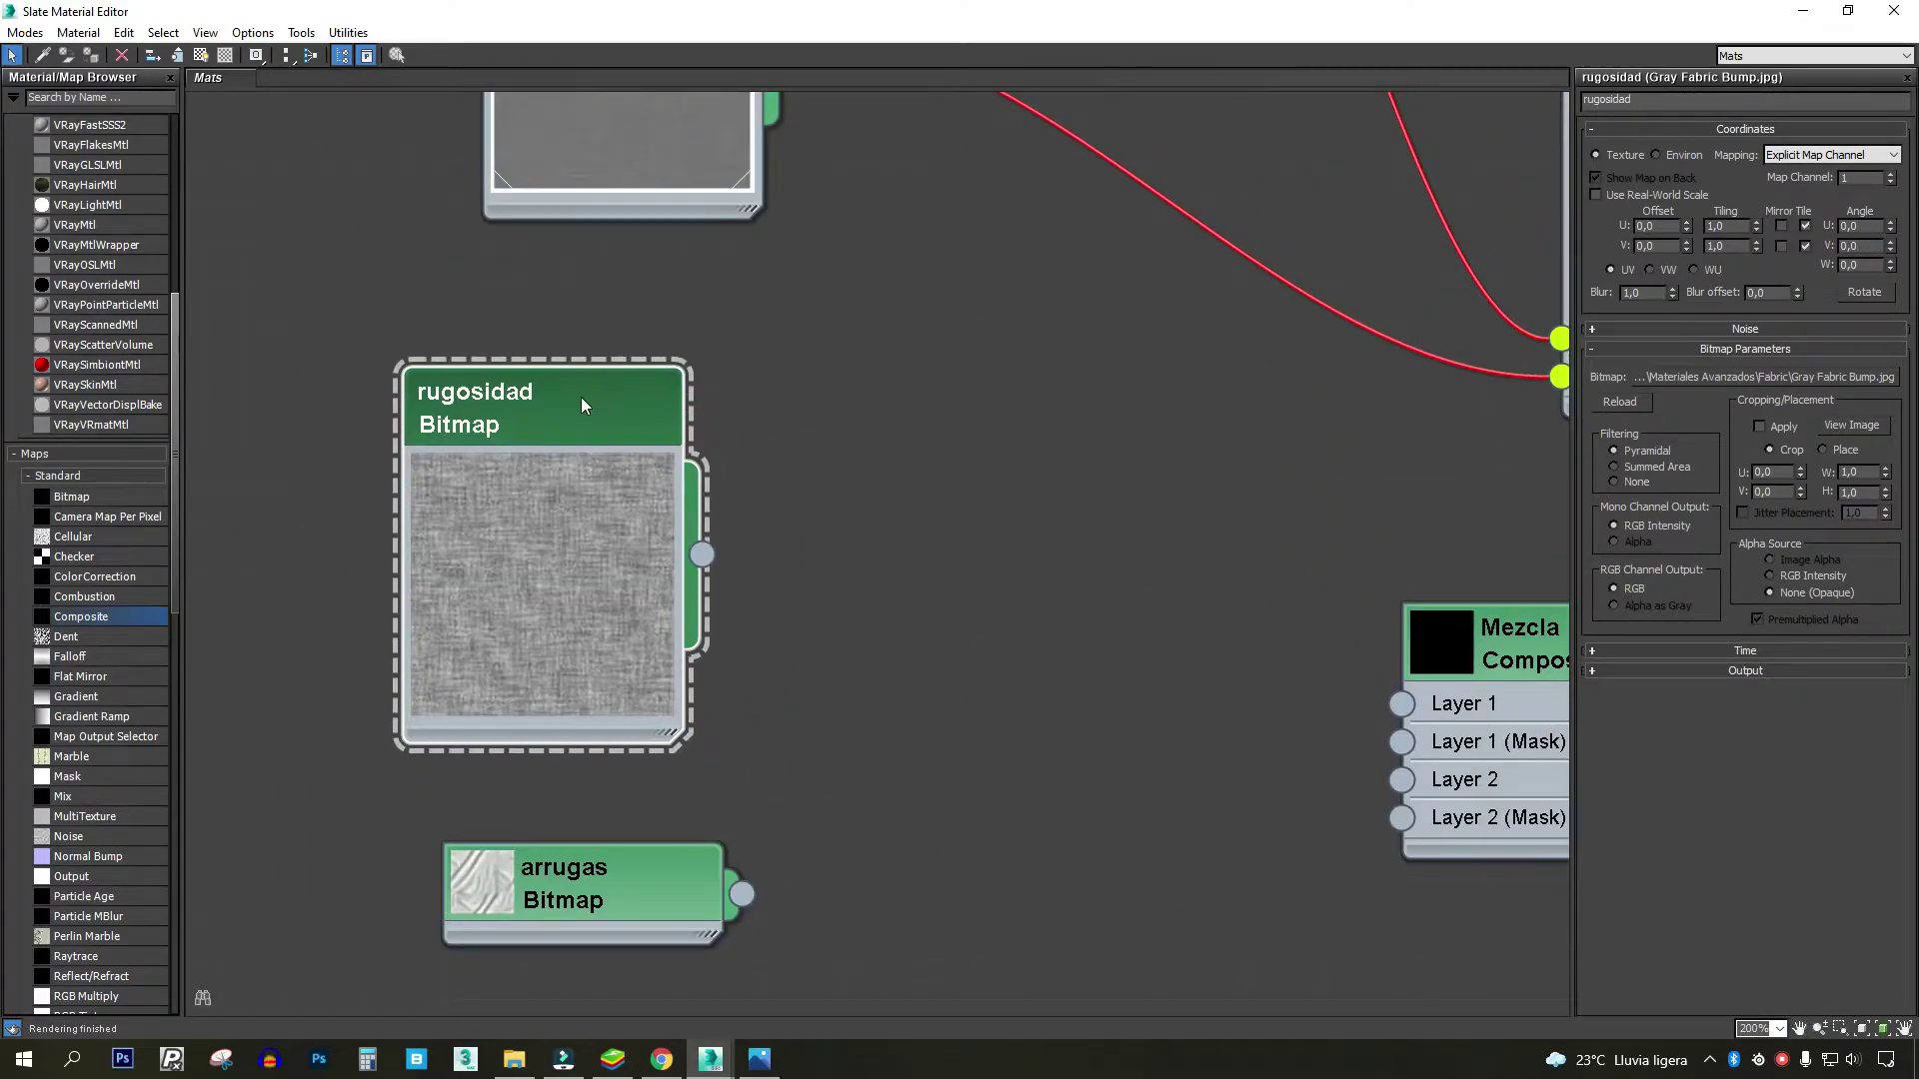
middle_drag(750, 567, 801, 584)
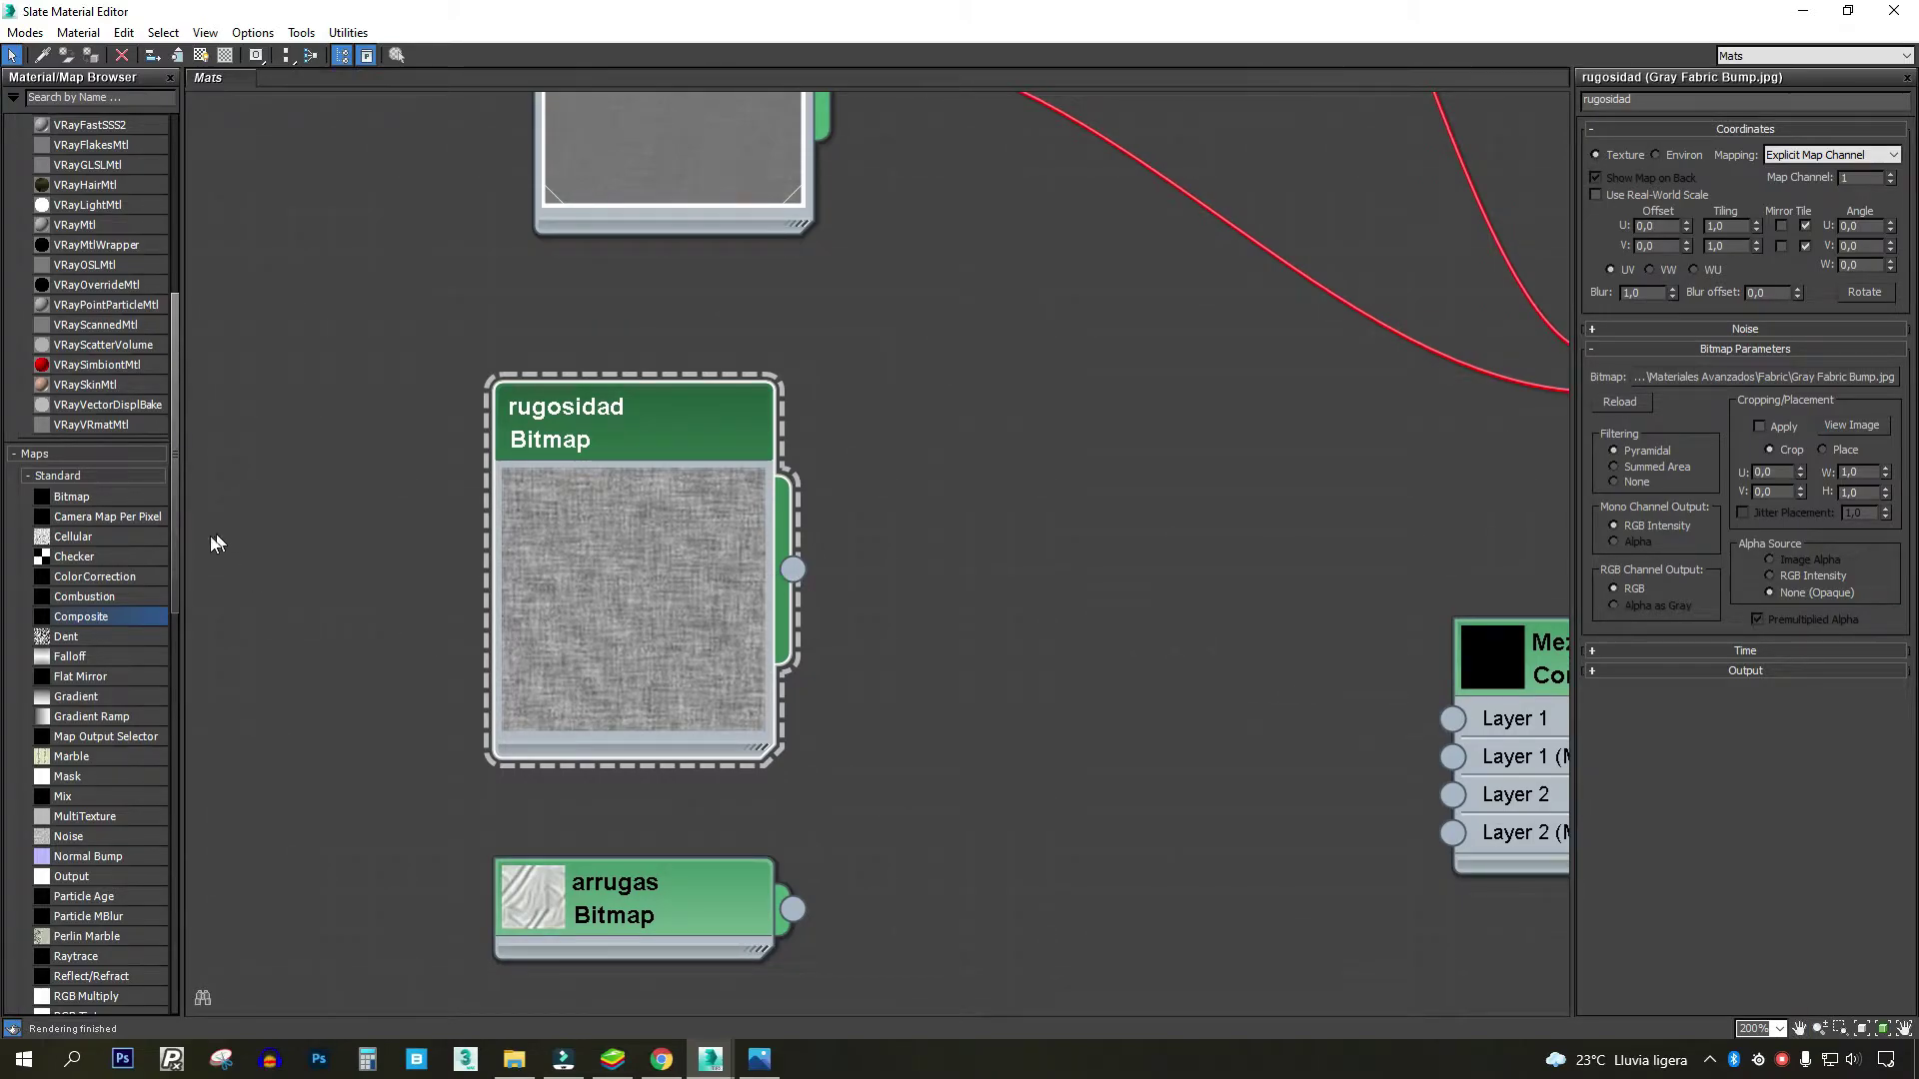
- Place a Color Correction map and set its lightness to Advanced
drag(100, 578, 1238, 582)
drag(1080, 574, 1044, 572)
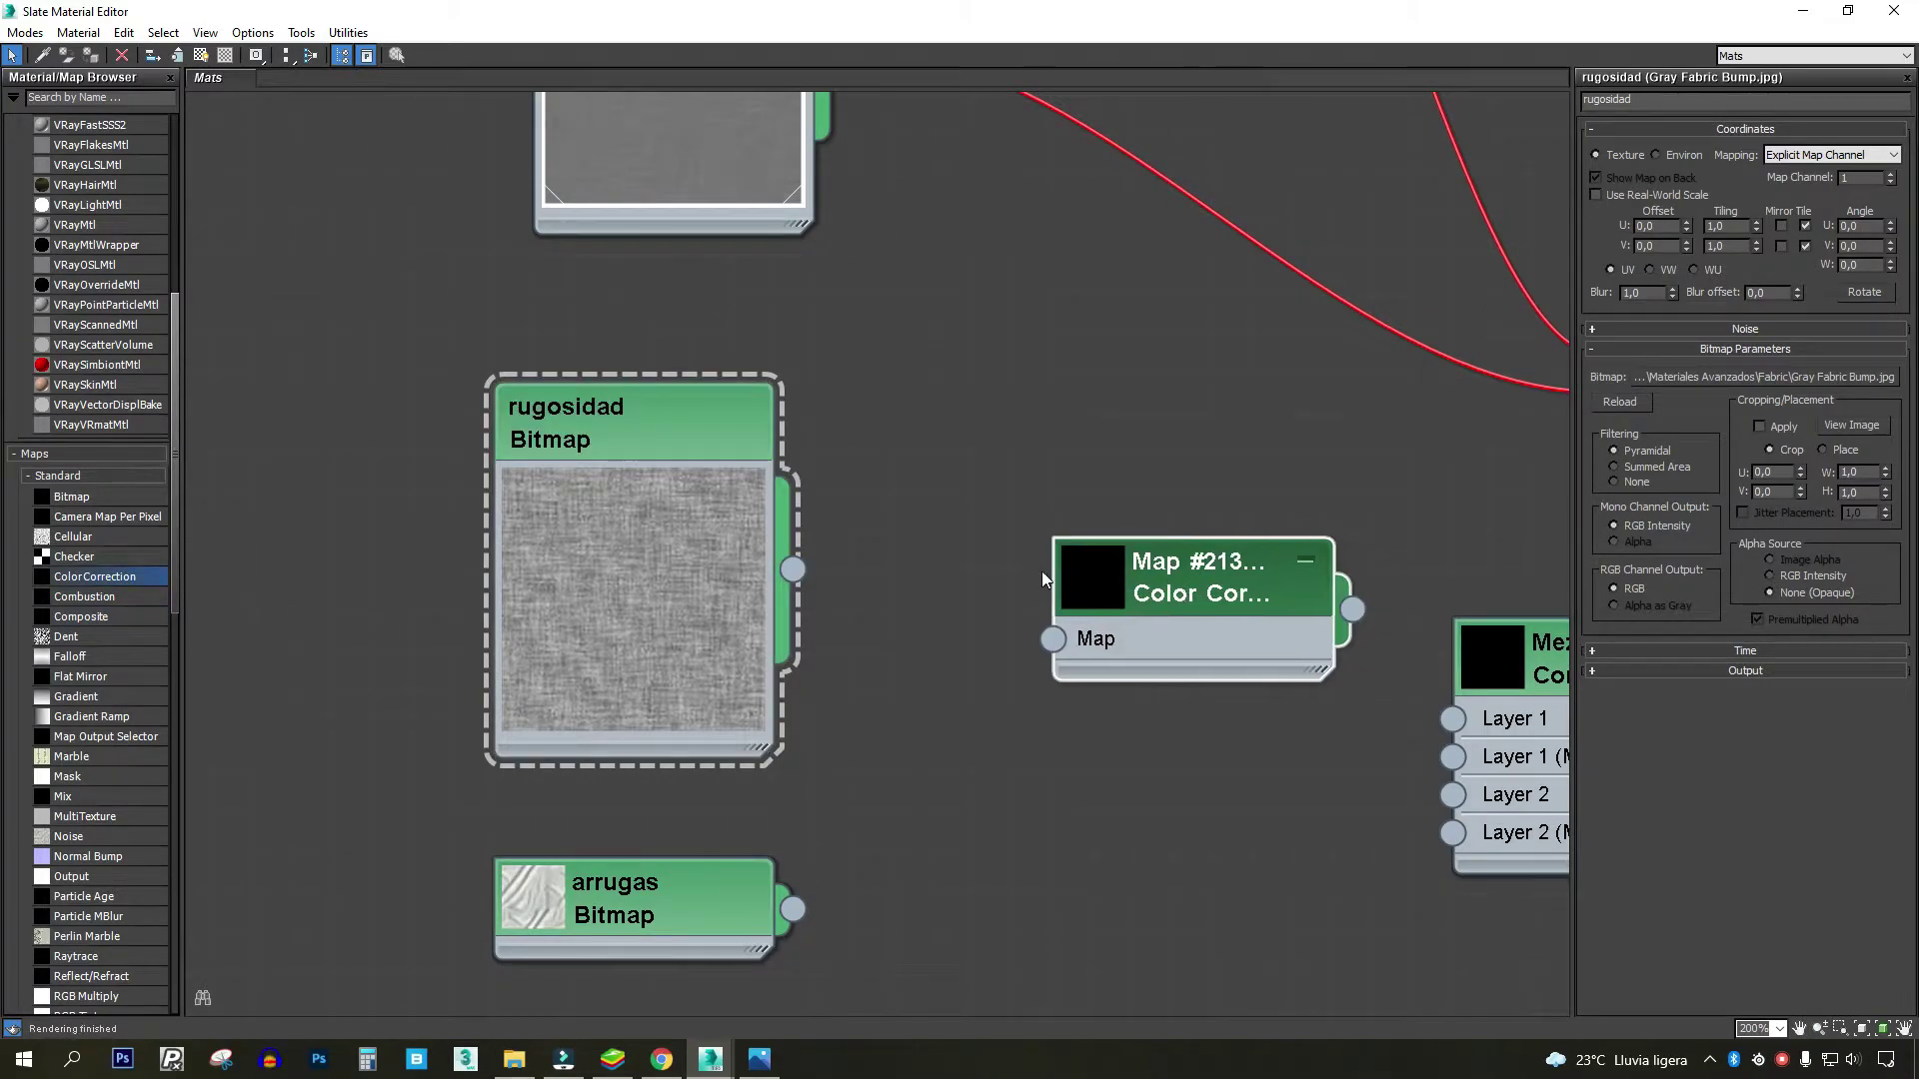
double_click(1108, 583)
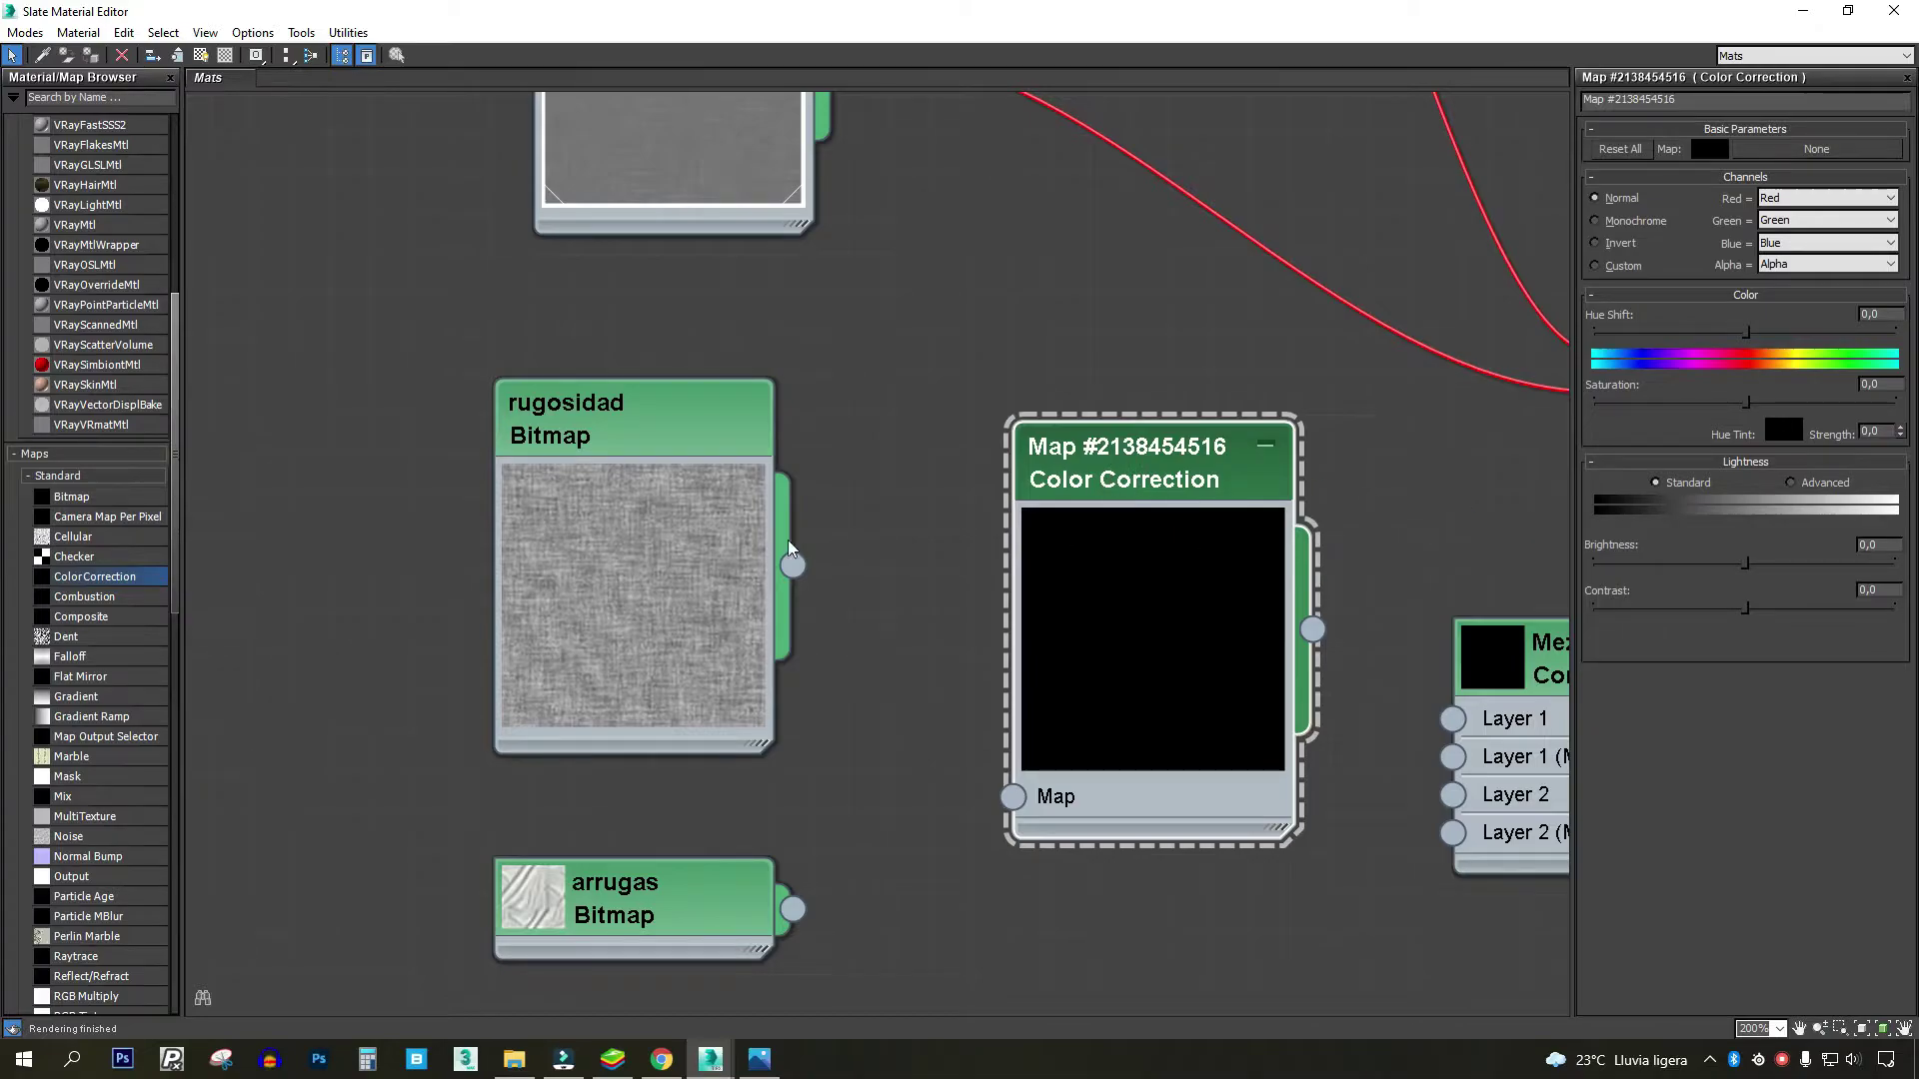
click(1789, 482)
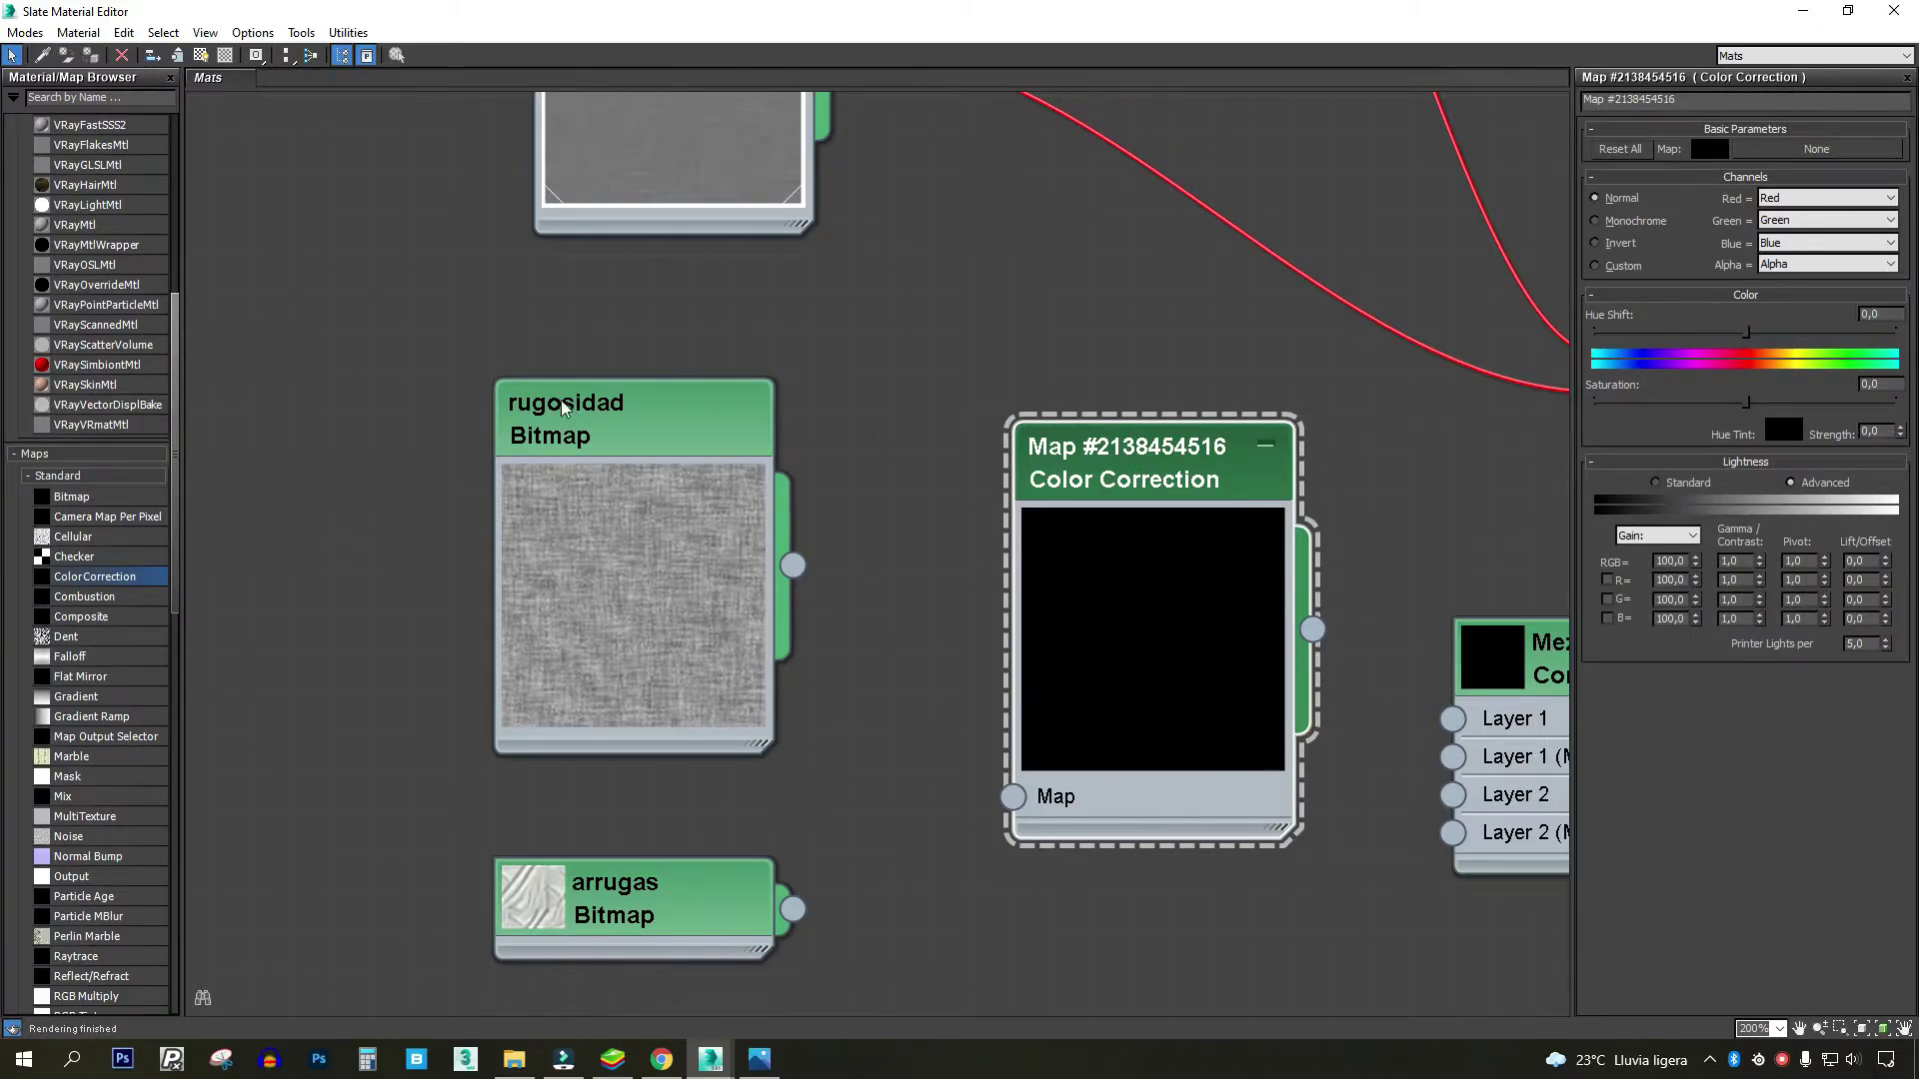
- Try lifting the dark end of rugosidad's output color map curve, then turn it off
click(733, 391)
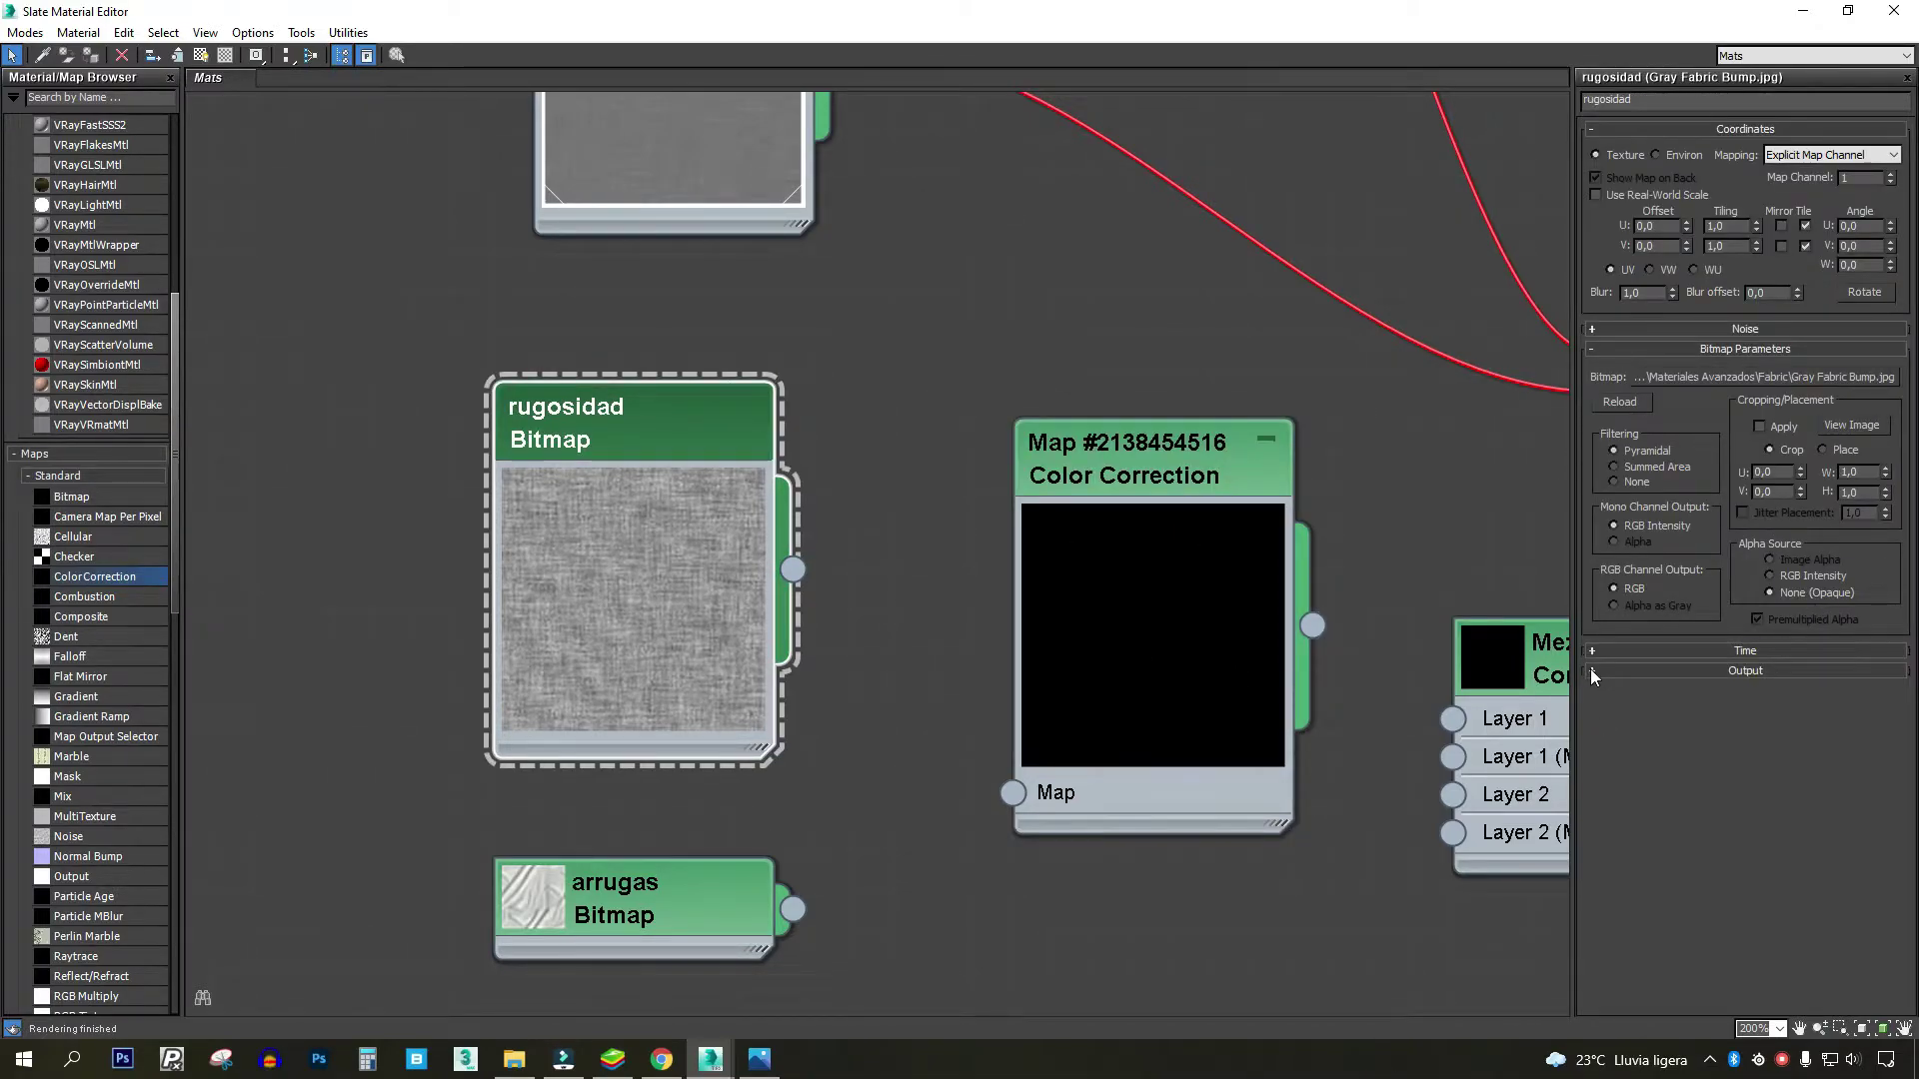
click(1593, 671)
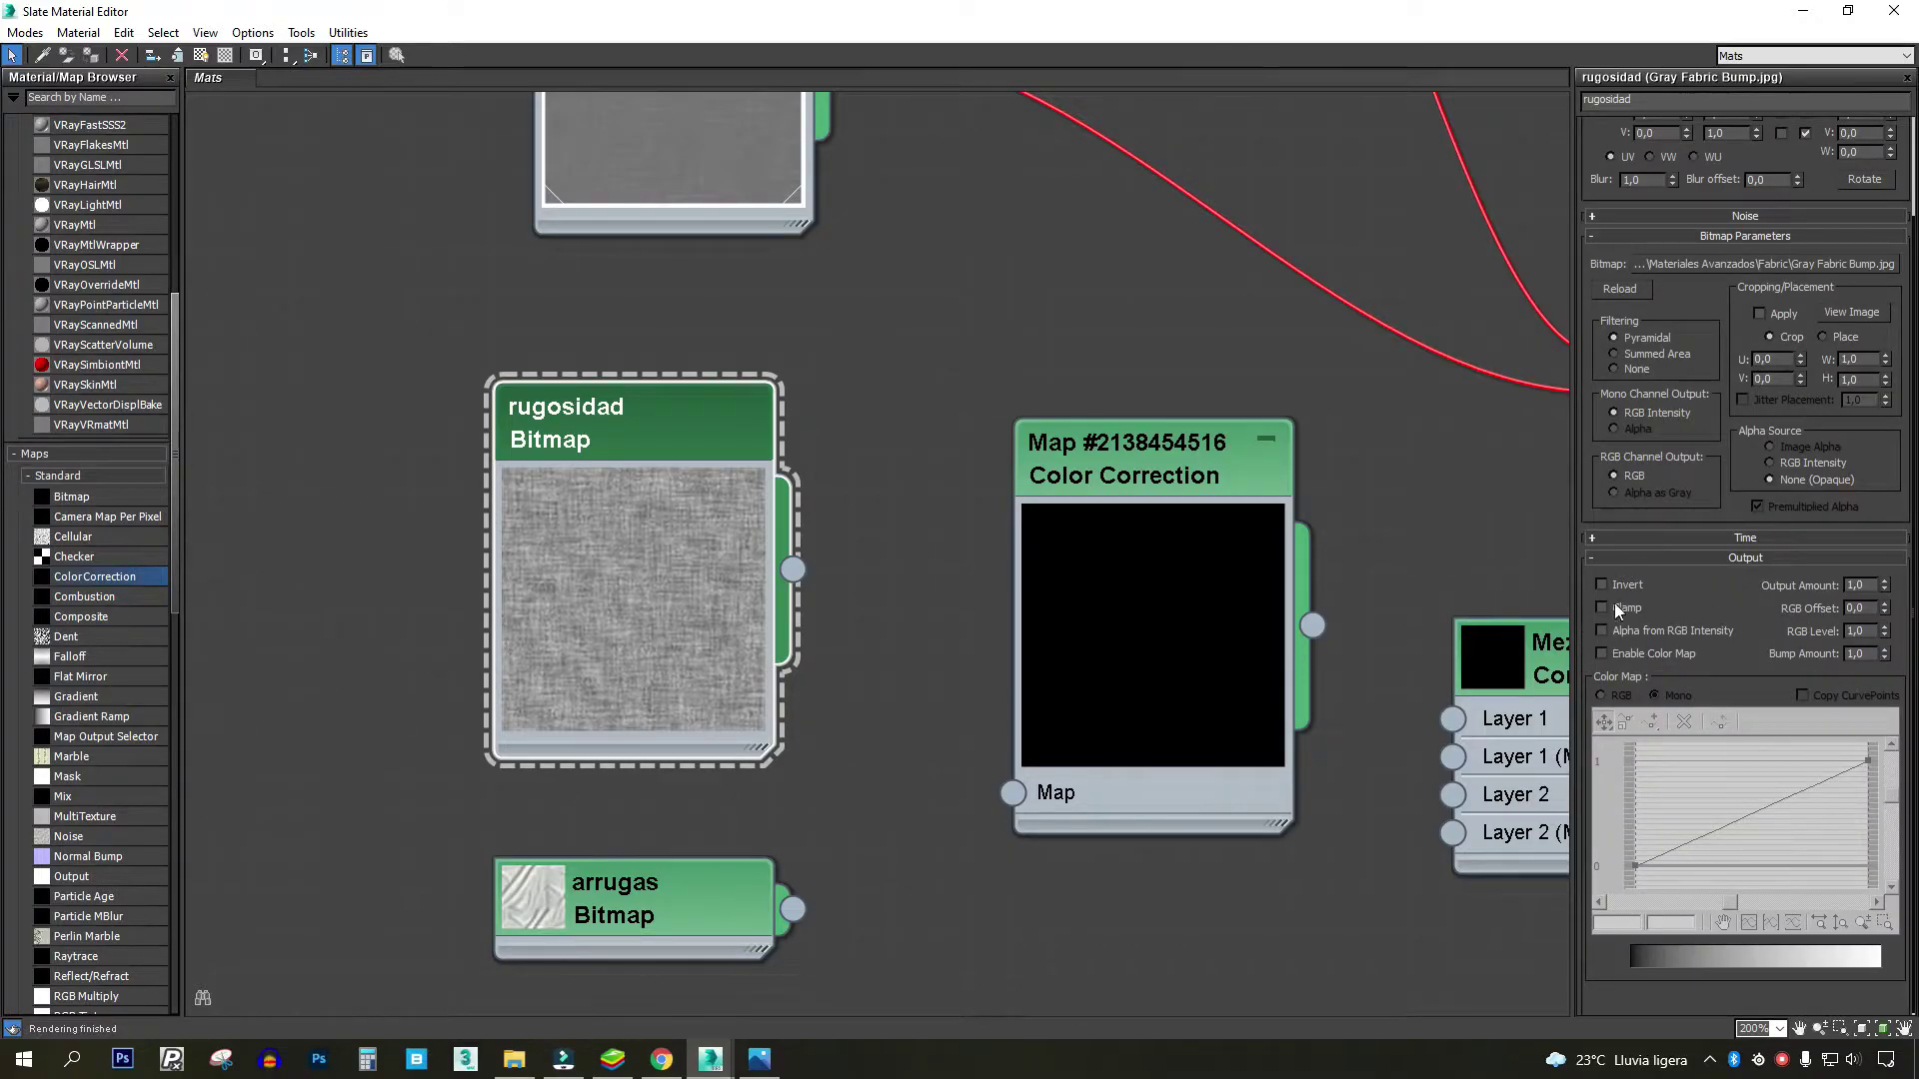
click(1602, 655)
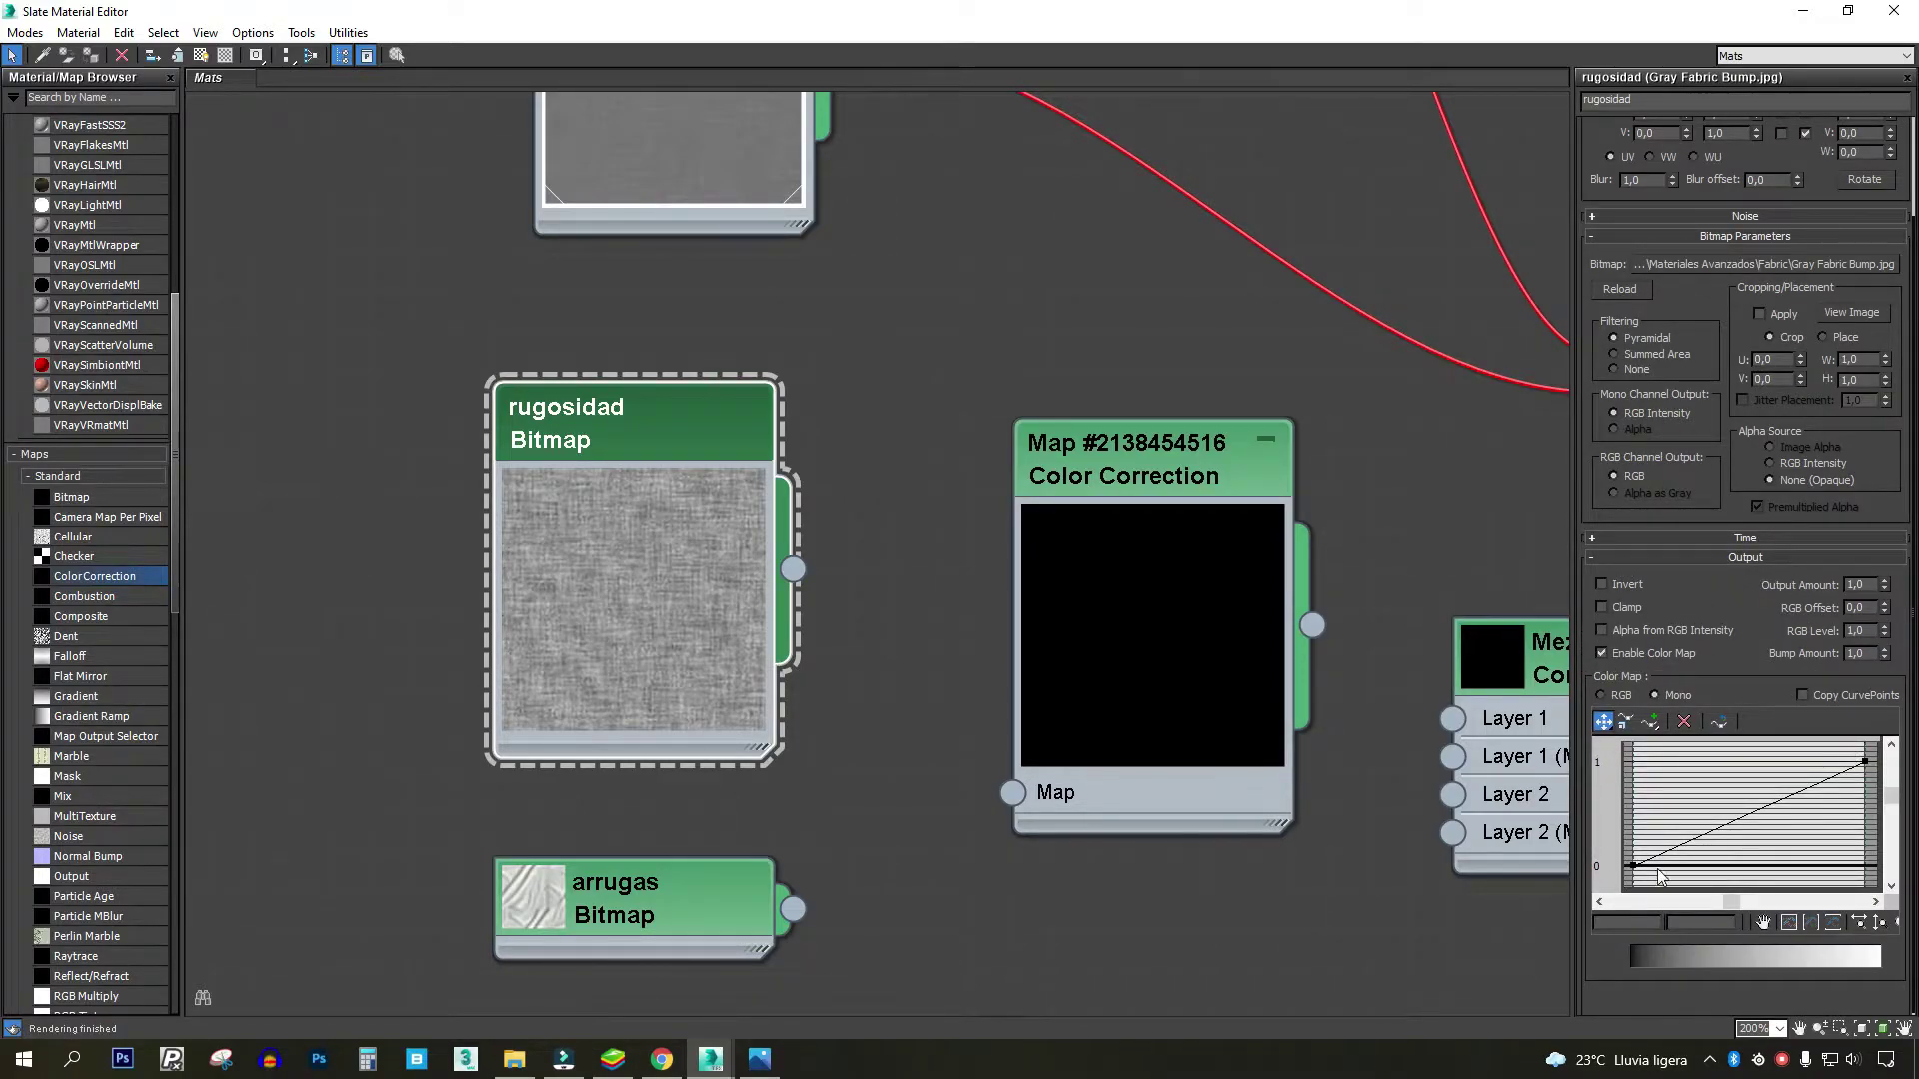
mouse_move(1631, 865)
mouse_down()
mouse_move(1635, 827)
mouse_move(1636, 866)
mouse_up()
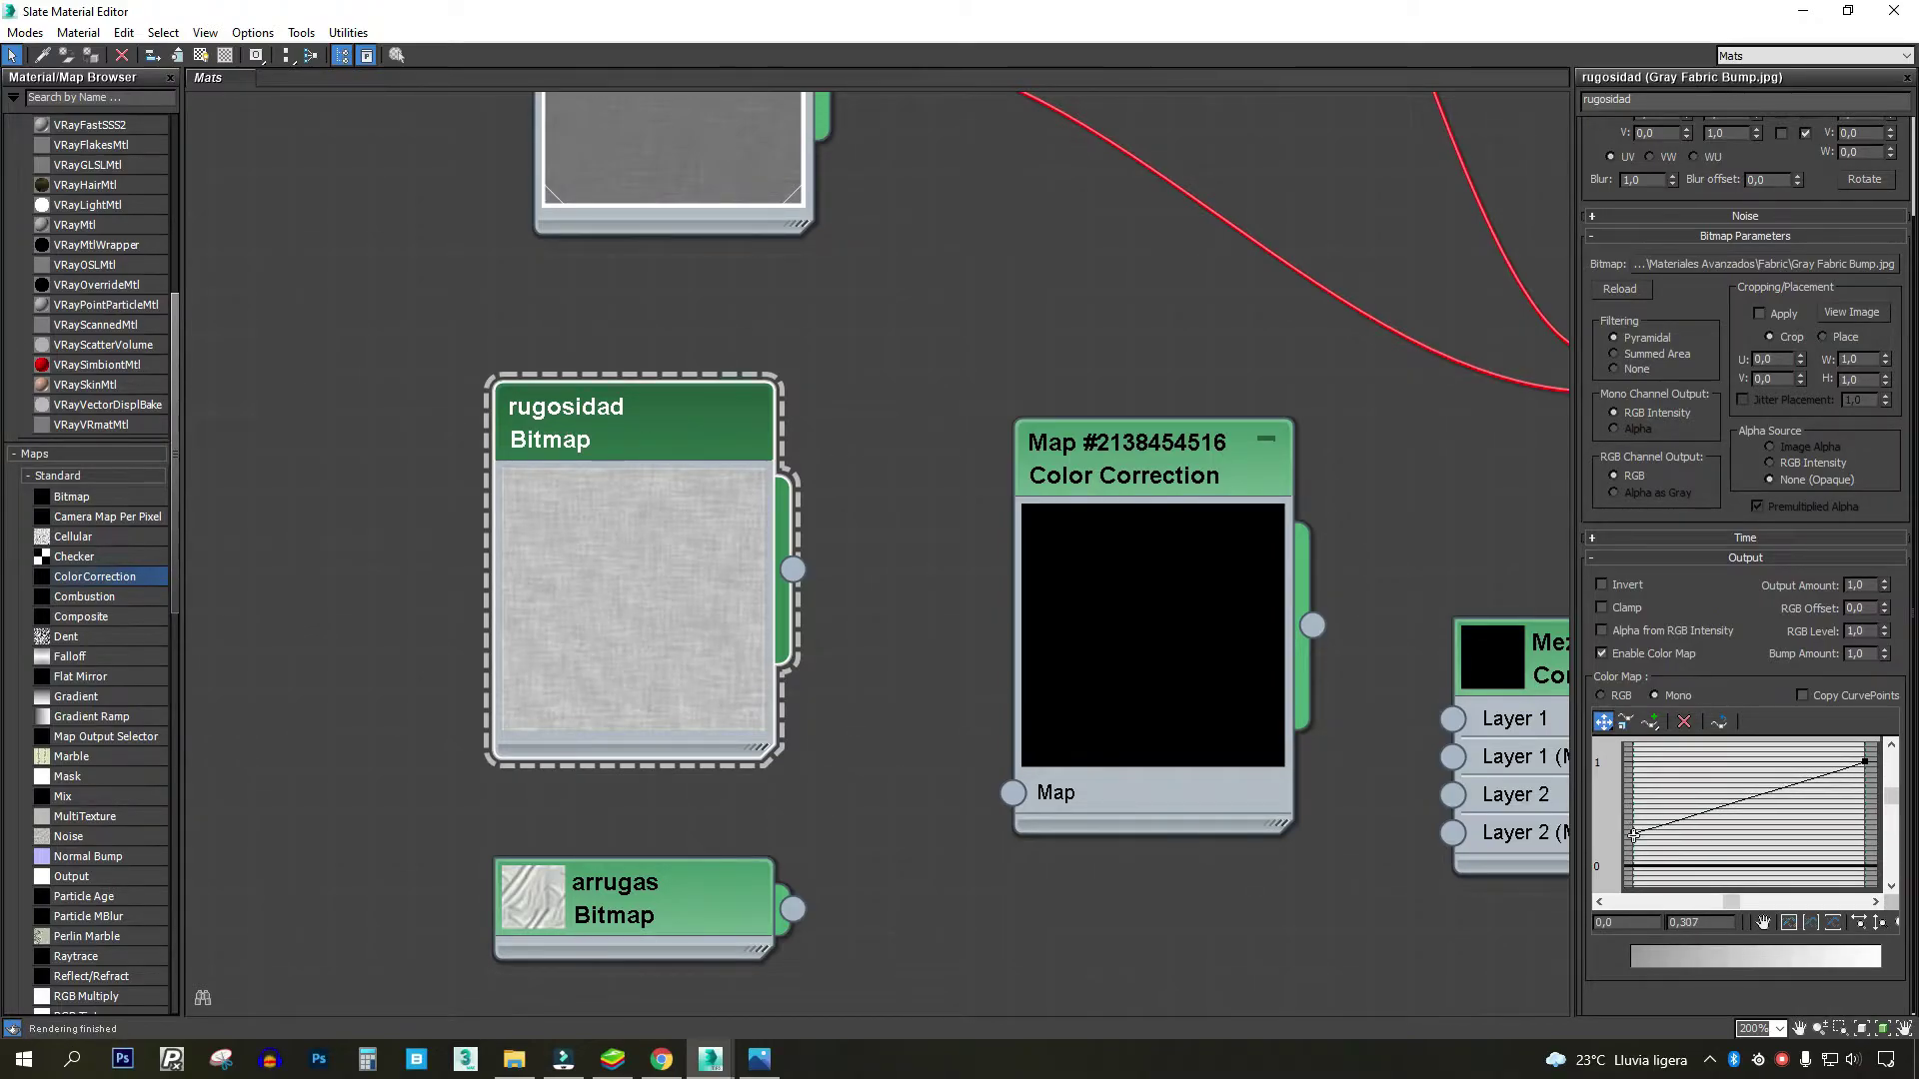
click(1602, 654)
- Wire the rugosidad bitmap output into the Color Correction map's input
middle_drag(580, 549, 769, 346)
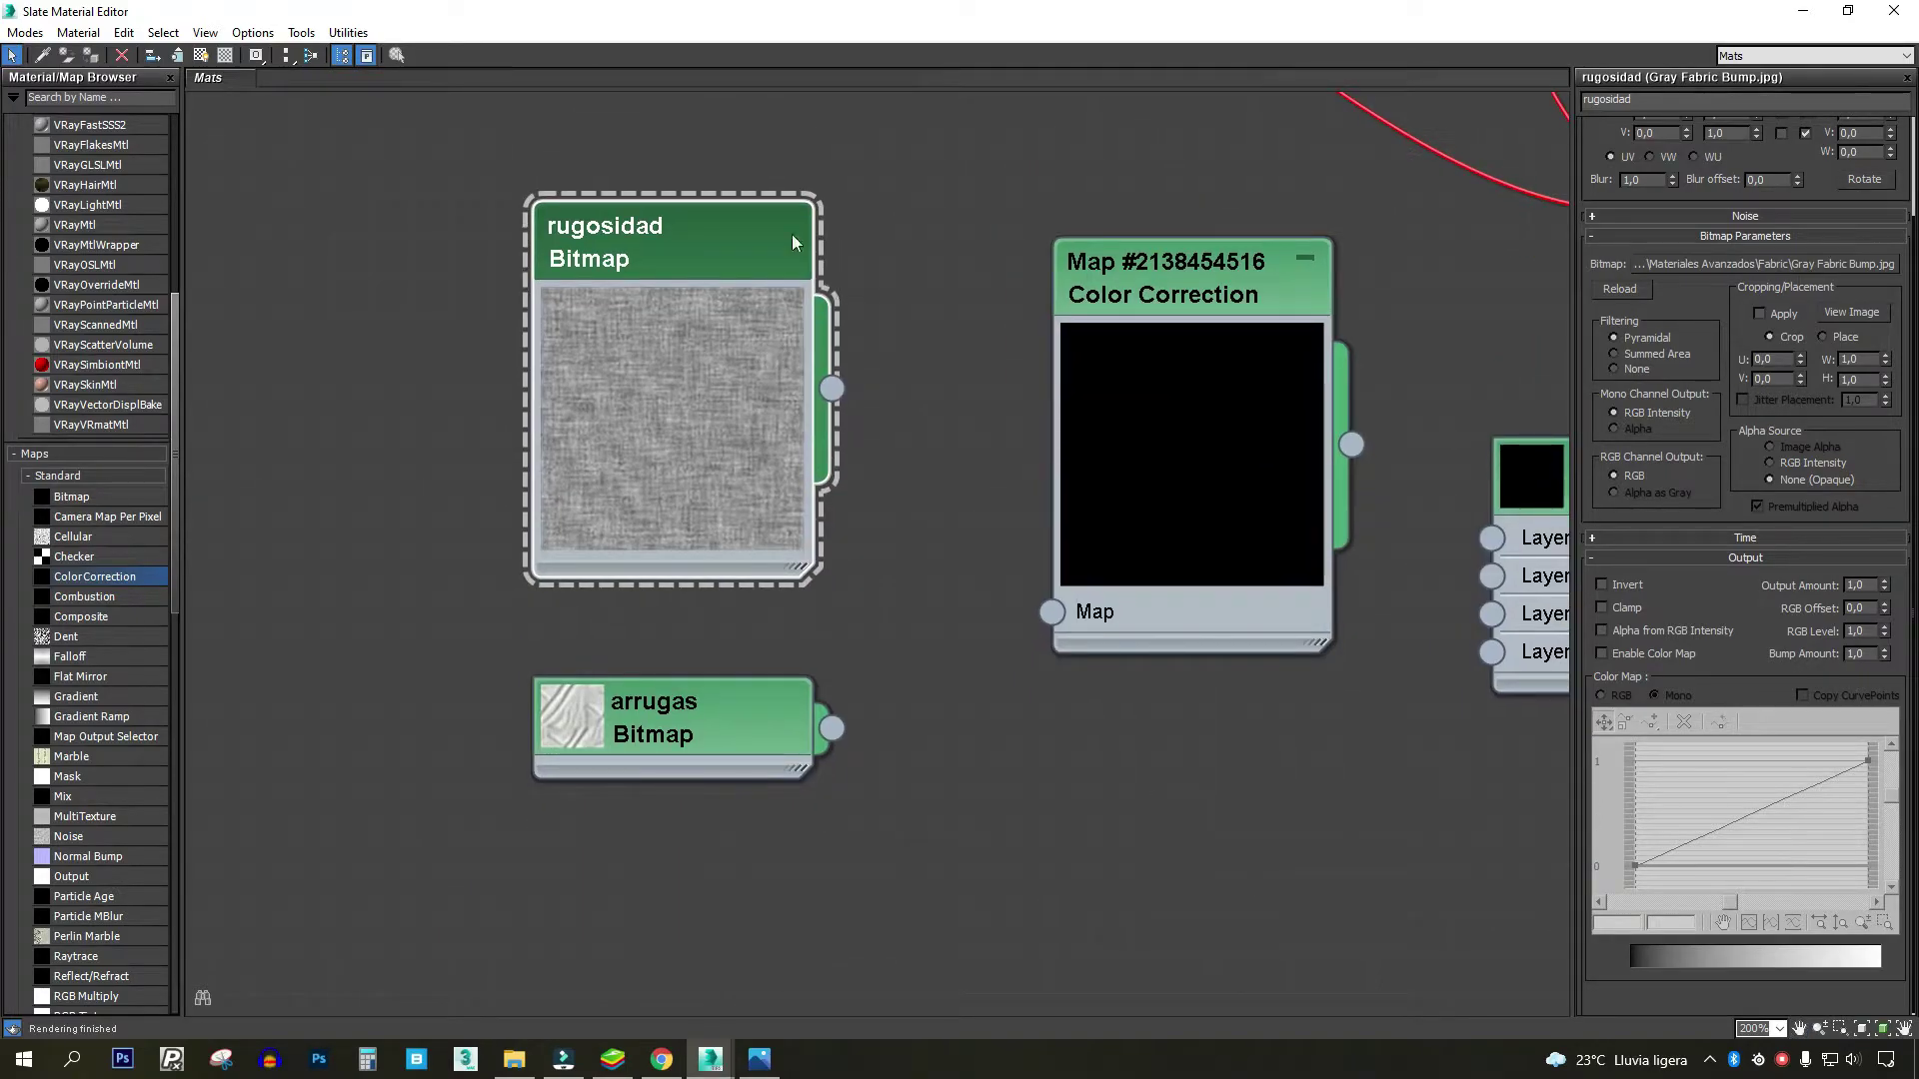
drag(792, 234, 723, 176)
mouse_move(724, 176)
middle_down()
mouse_move(719, 211)
mouse_move(874, 312)
middle_up()
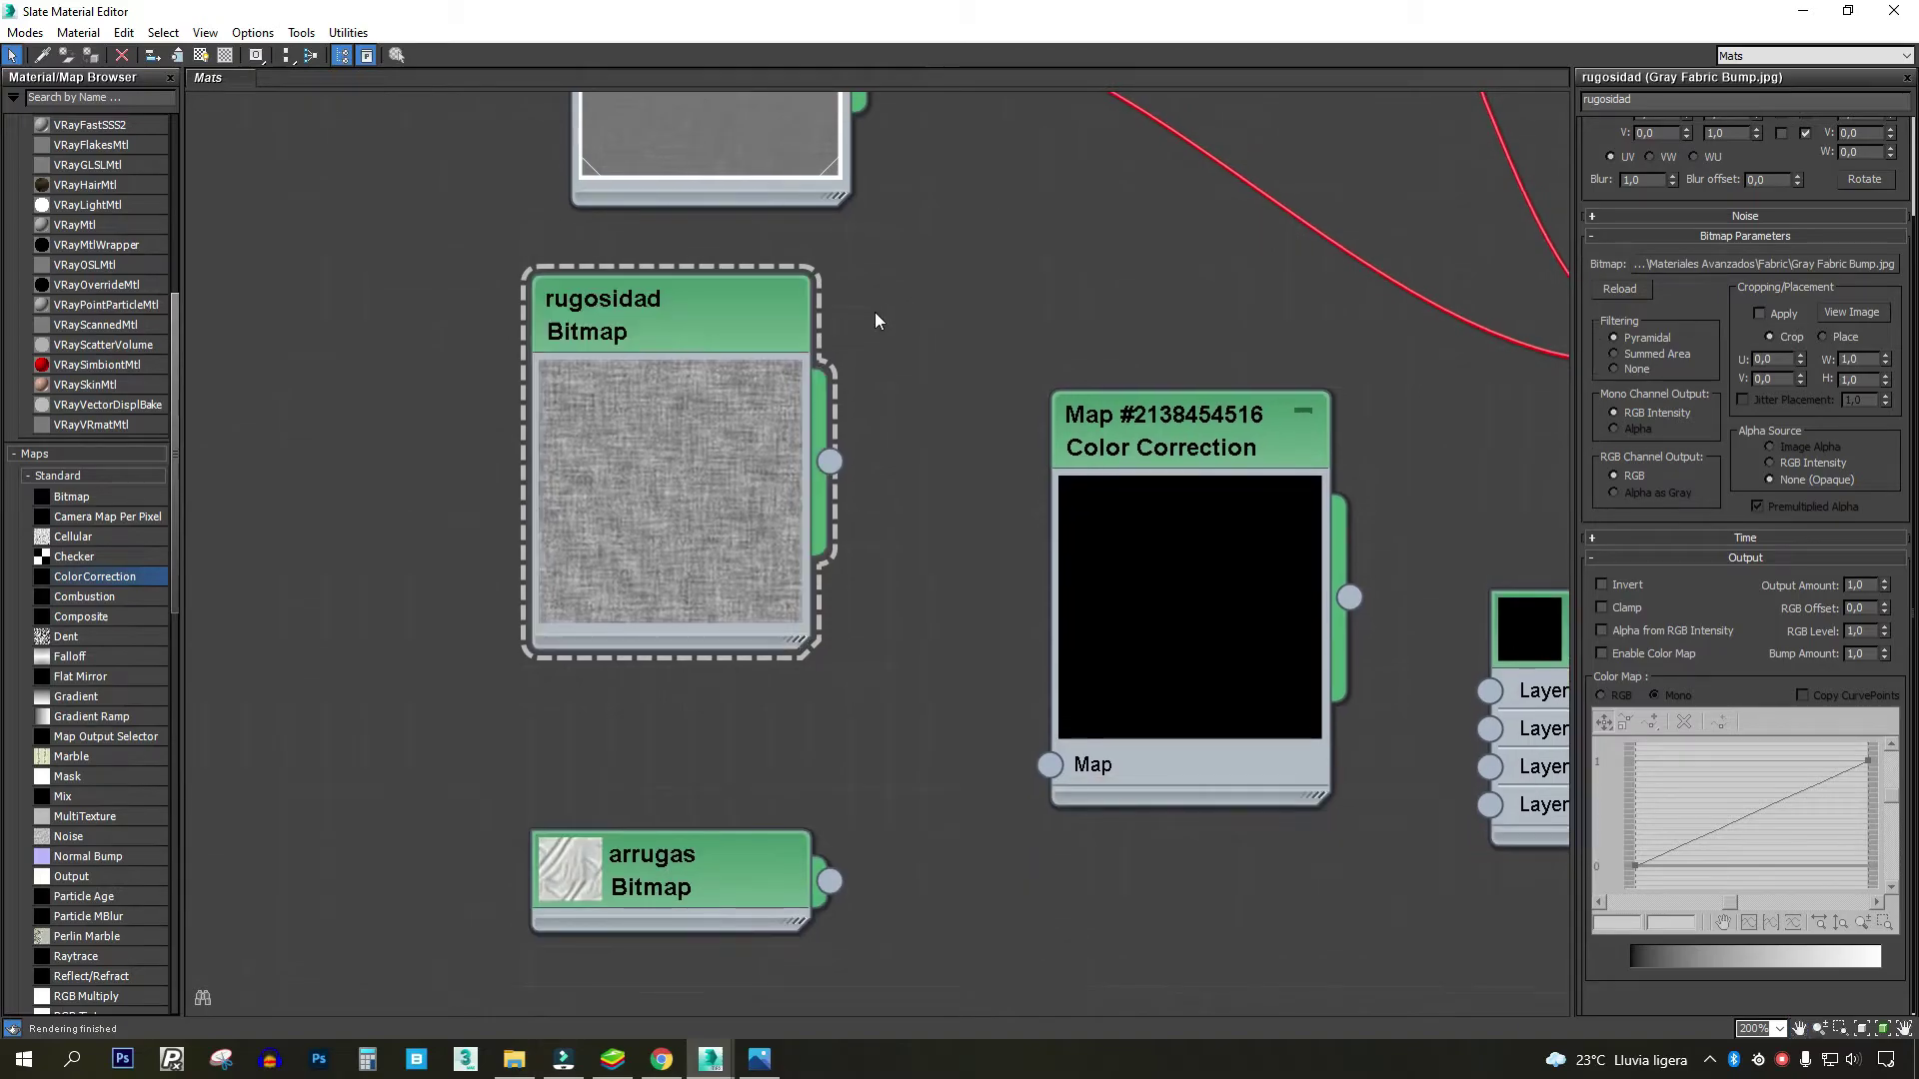
drag(656, 328, 655, 408)
mouse_move(830, 541)
mouse_down()
mouse_move(1077, 712)
mouse_move(1049, 766)
mouse_up()
middle_drag(1234, 482, 975, 422)
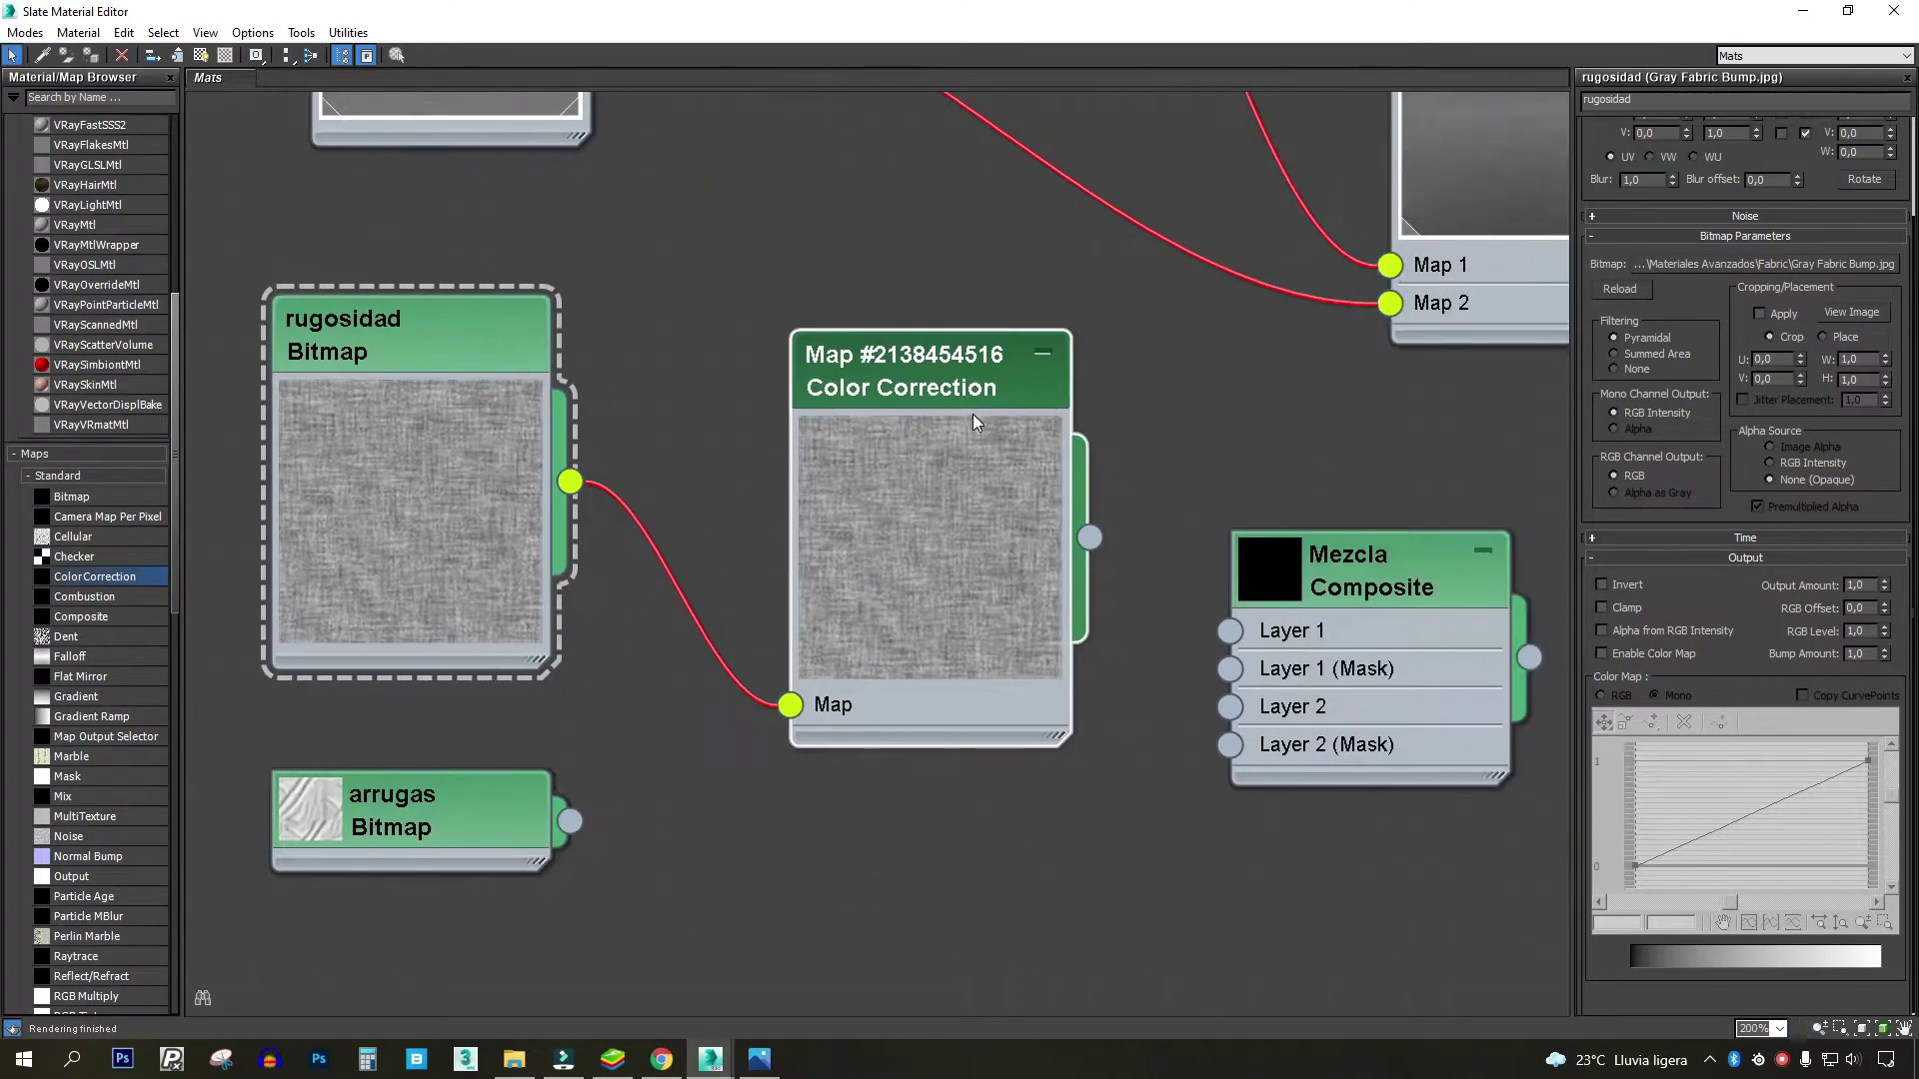
click(968, 366)
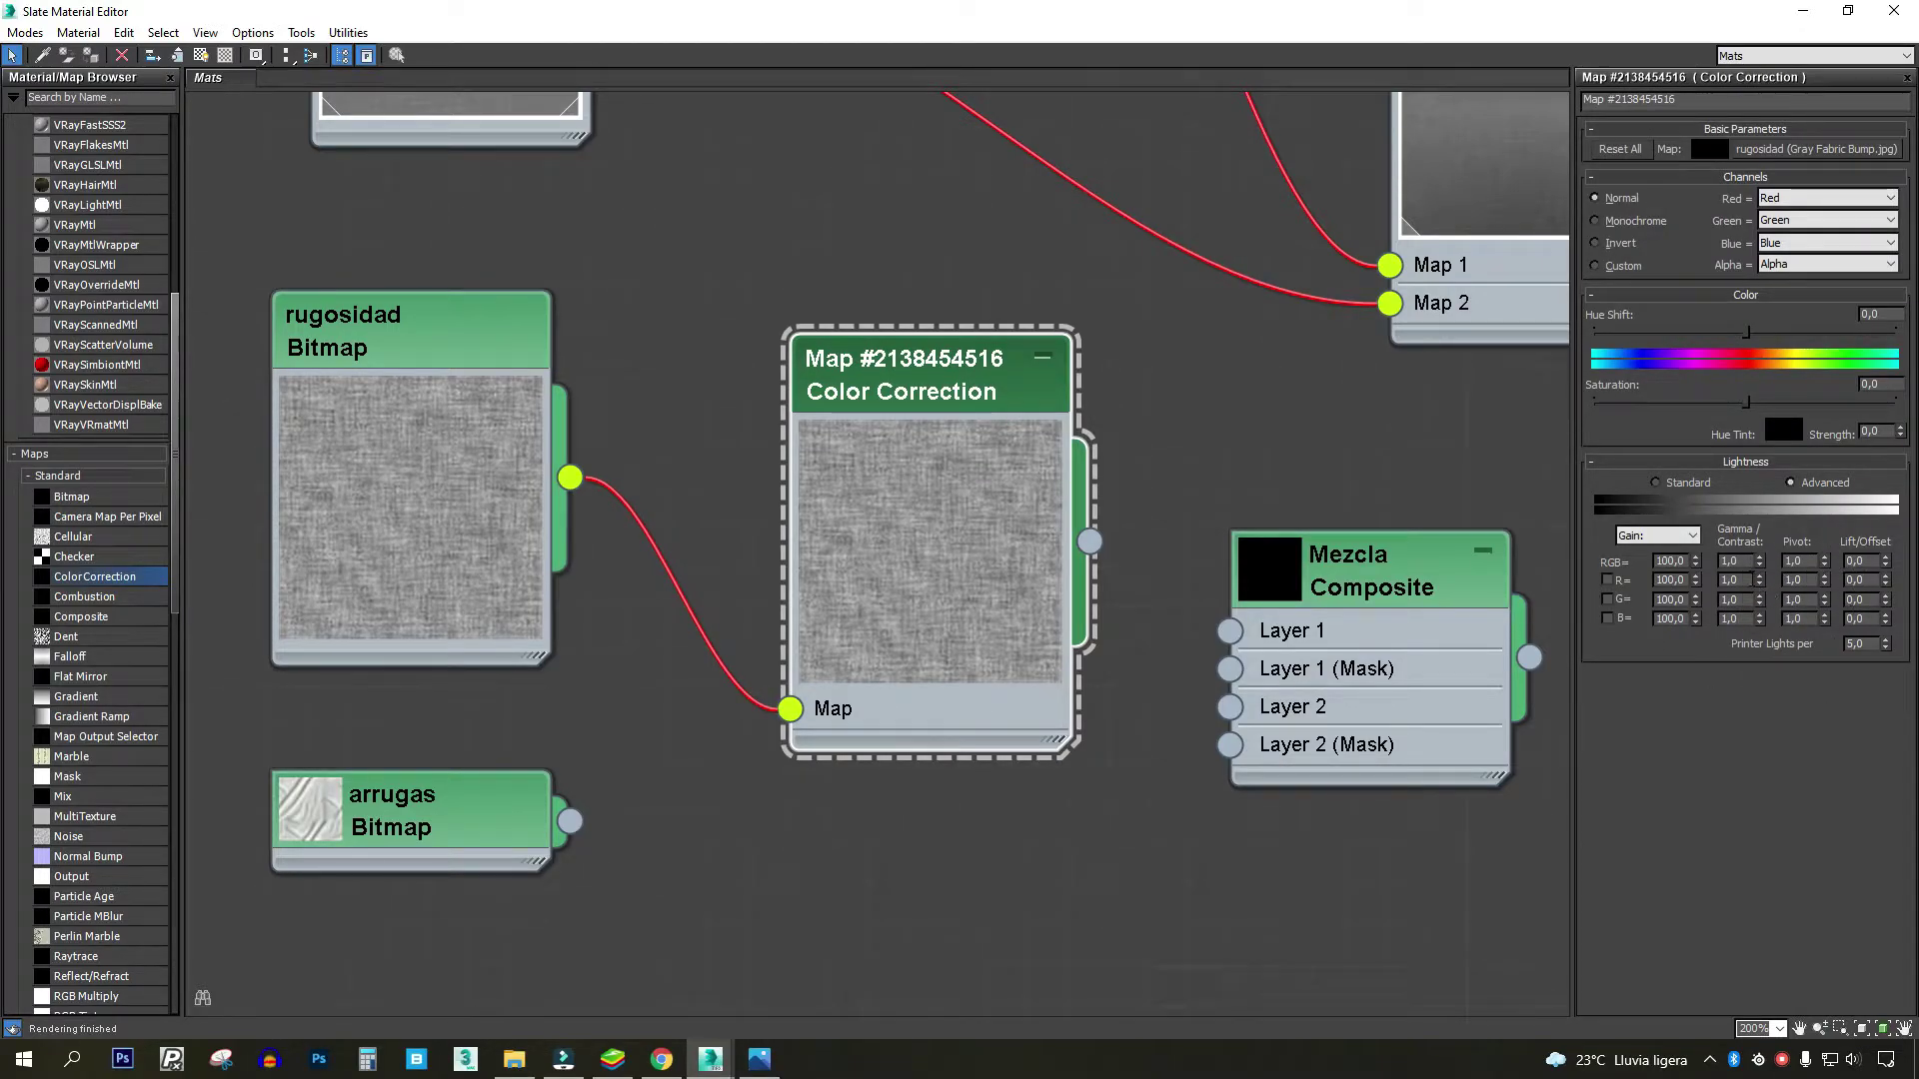
- Set the Color Correction RGB gamma to 2,0 and move the node beside rugosidad
click(1732, 561)
text(2)
key(Return)
mouse_move(1070, 735)
mouse_down()
mouse_move(911, 656)
mouse_move(1150, 909)
mouse_move(975, 745)
mouse_up()
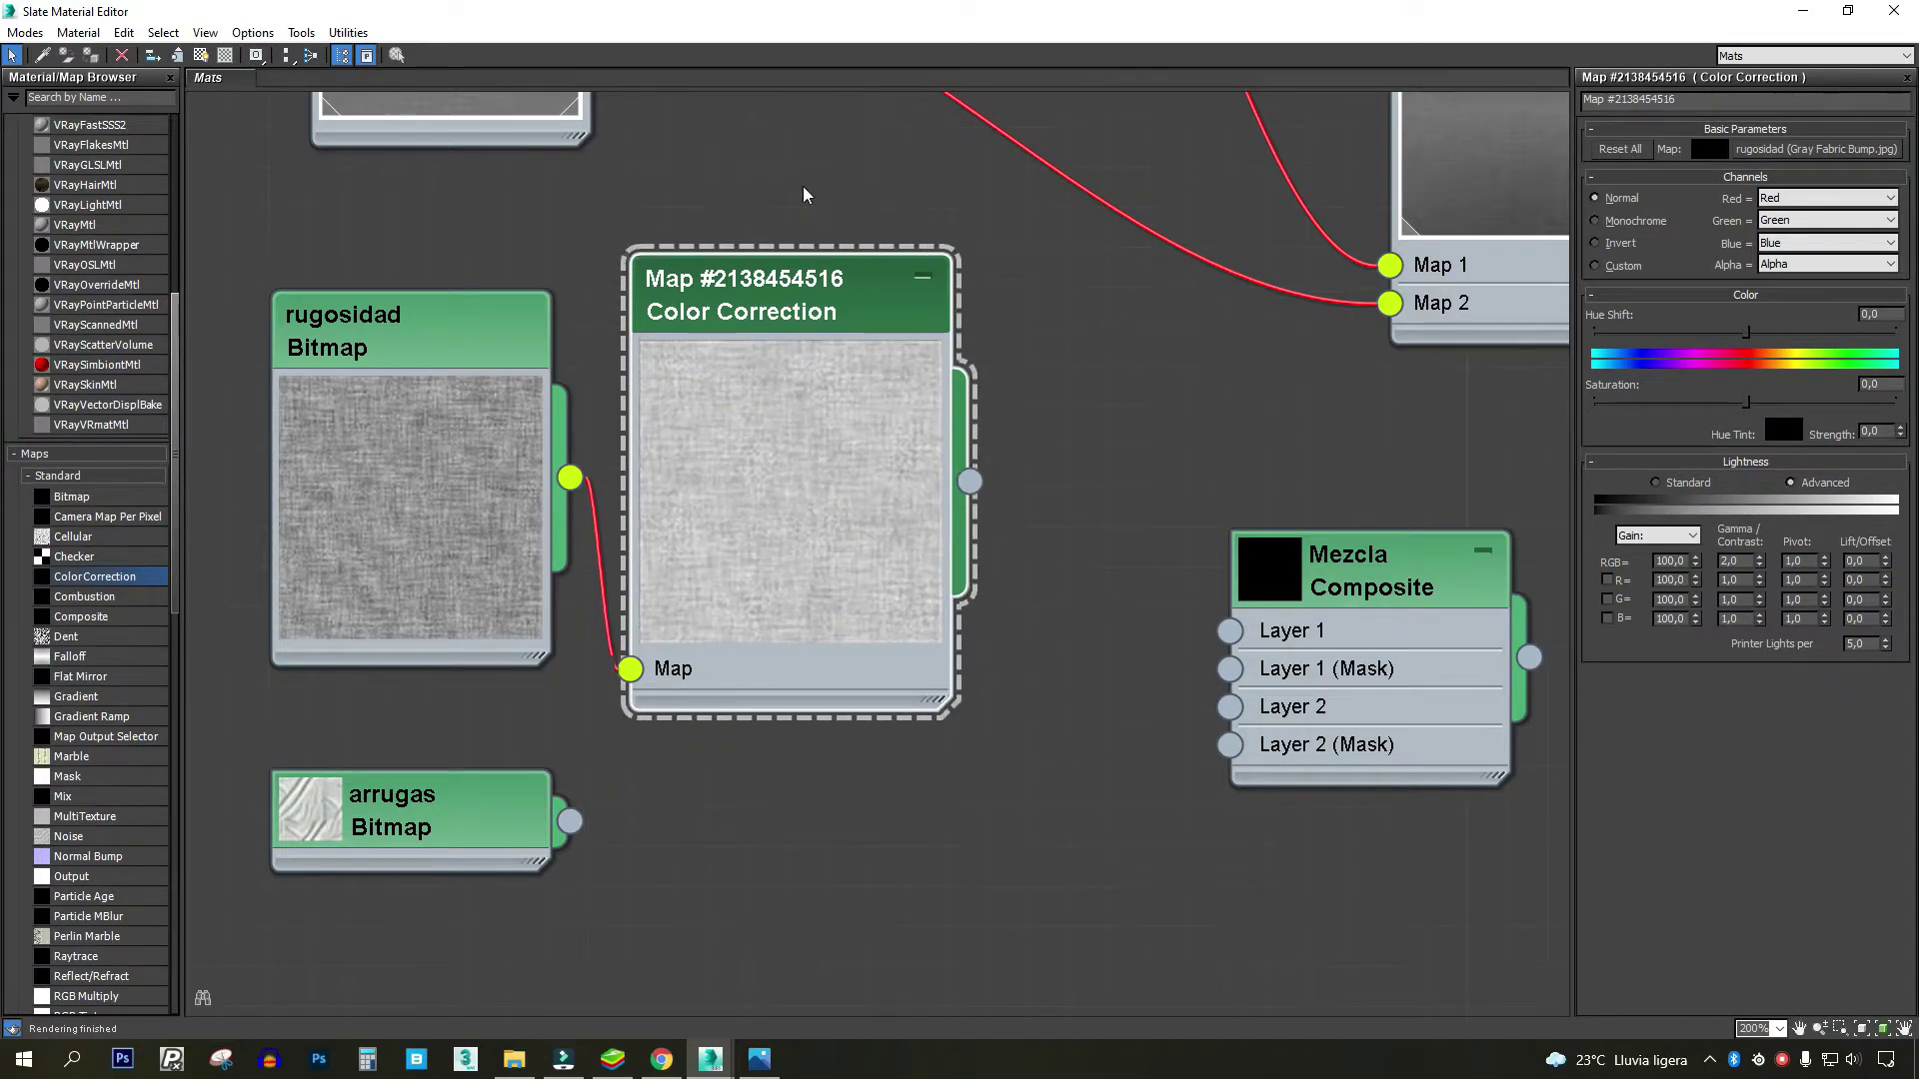
middle_drag(849, 500, 779, 474)
- Connect Color Correction to Mezcla Layer 1 and arrugas to Layer 2
drag(938, 457, 1159, 605)
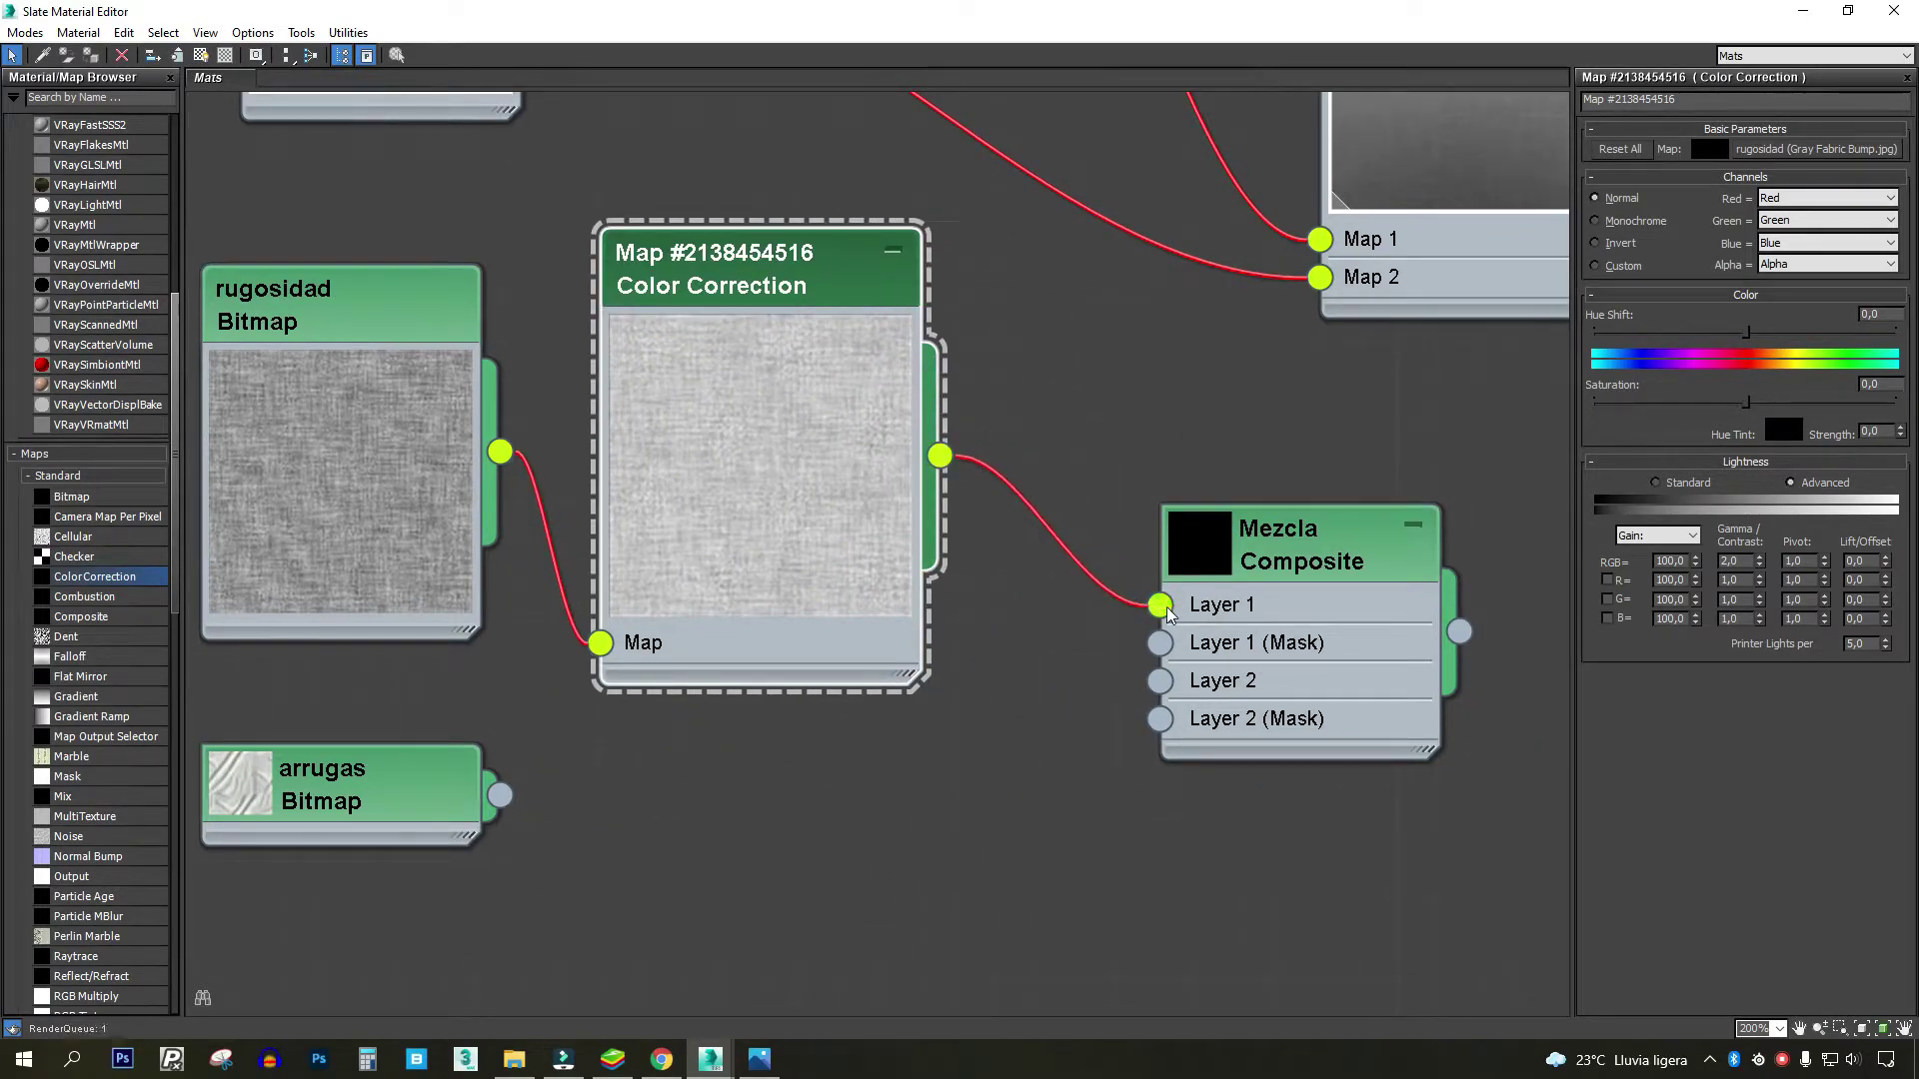
mouse_move(507, 651)
mouse_down()
mouse_move(467, 772)
mouse_move(1199, 819)
mouse_up()
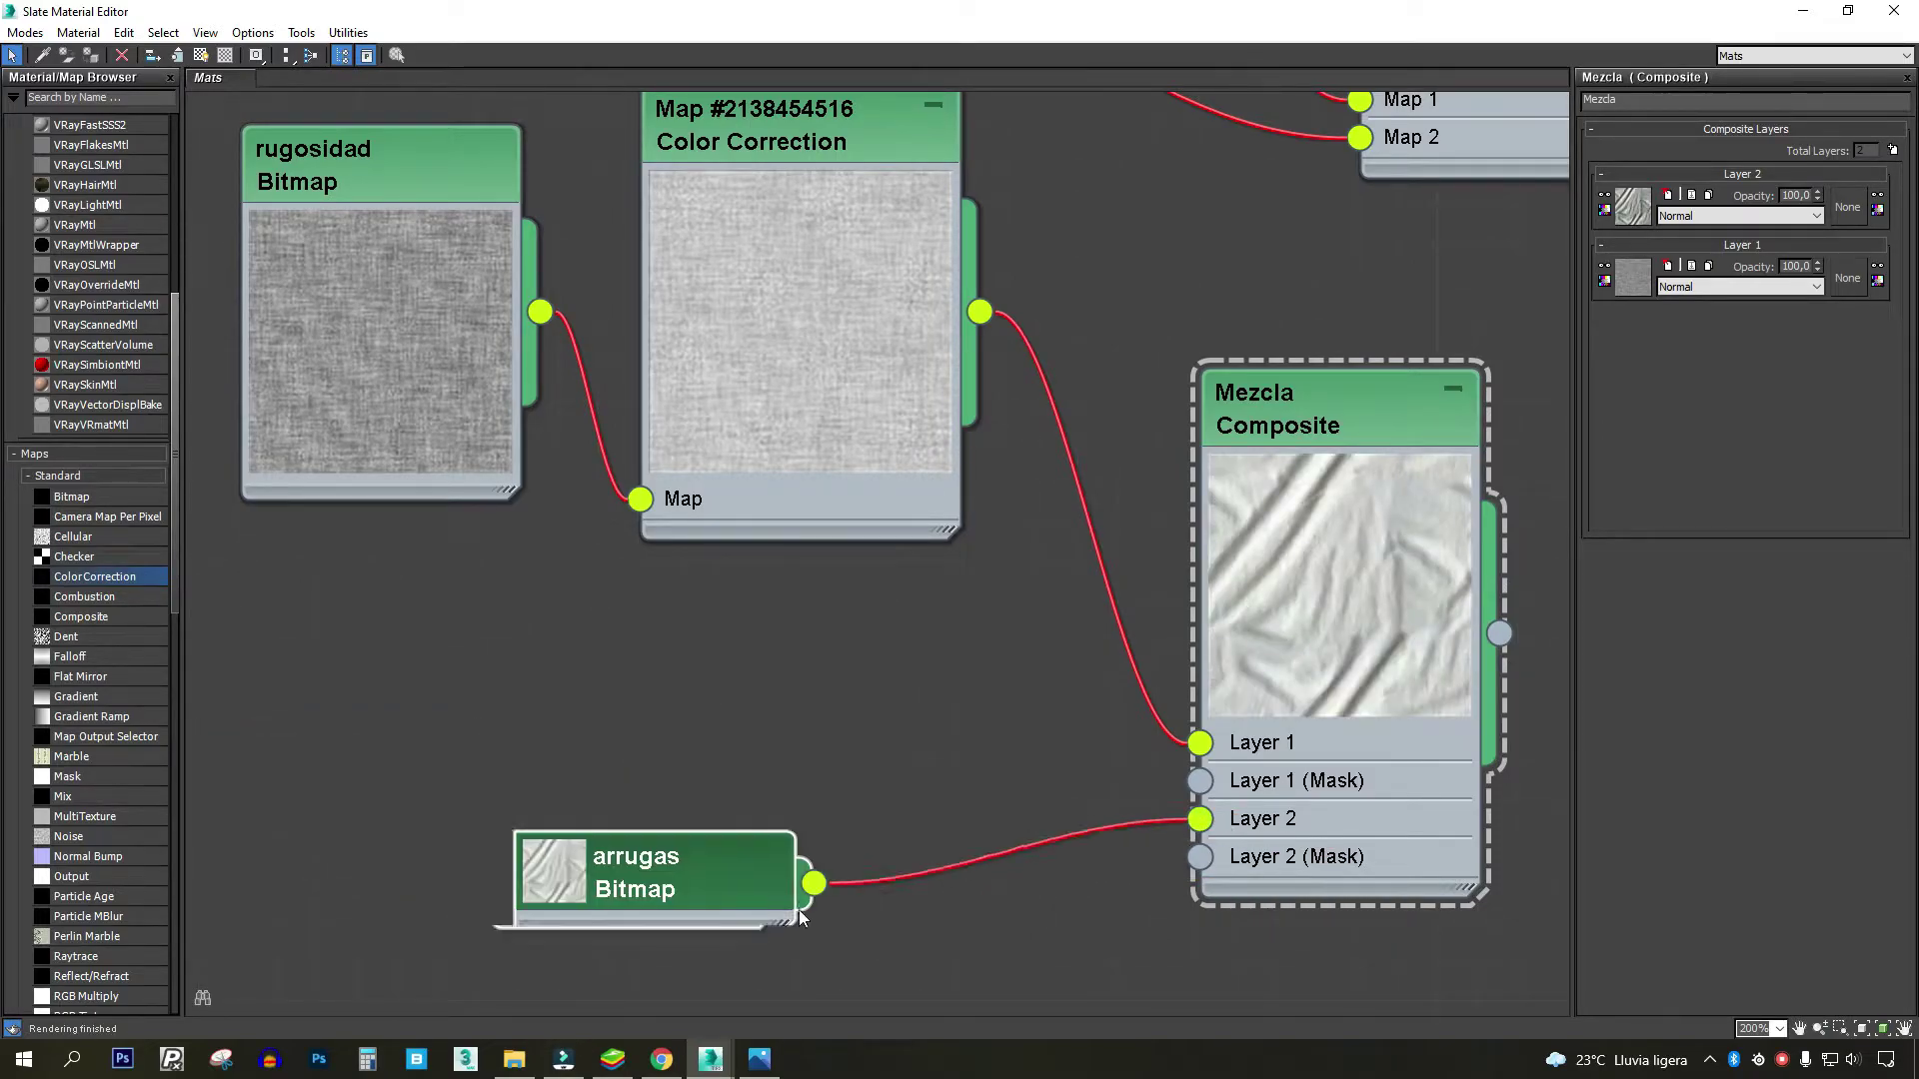
drag(489, 805, 1009, 924)
mouse_move(1389, 408)
middle_down()
mouse_move(865, 487)
mouse_move(874, 357)
middle_up()
scroll(861, 488, down, 1)
scroll(771, 519, up, 1)
middle_drag(771, 519, 819, 464)
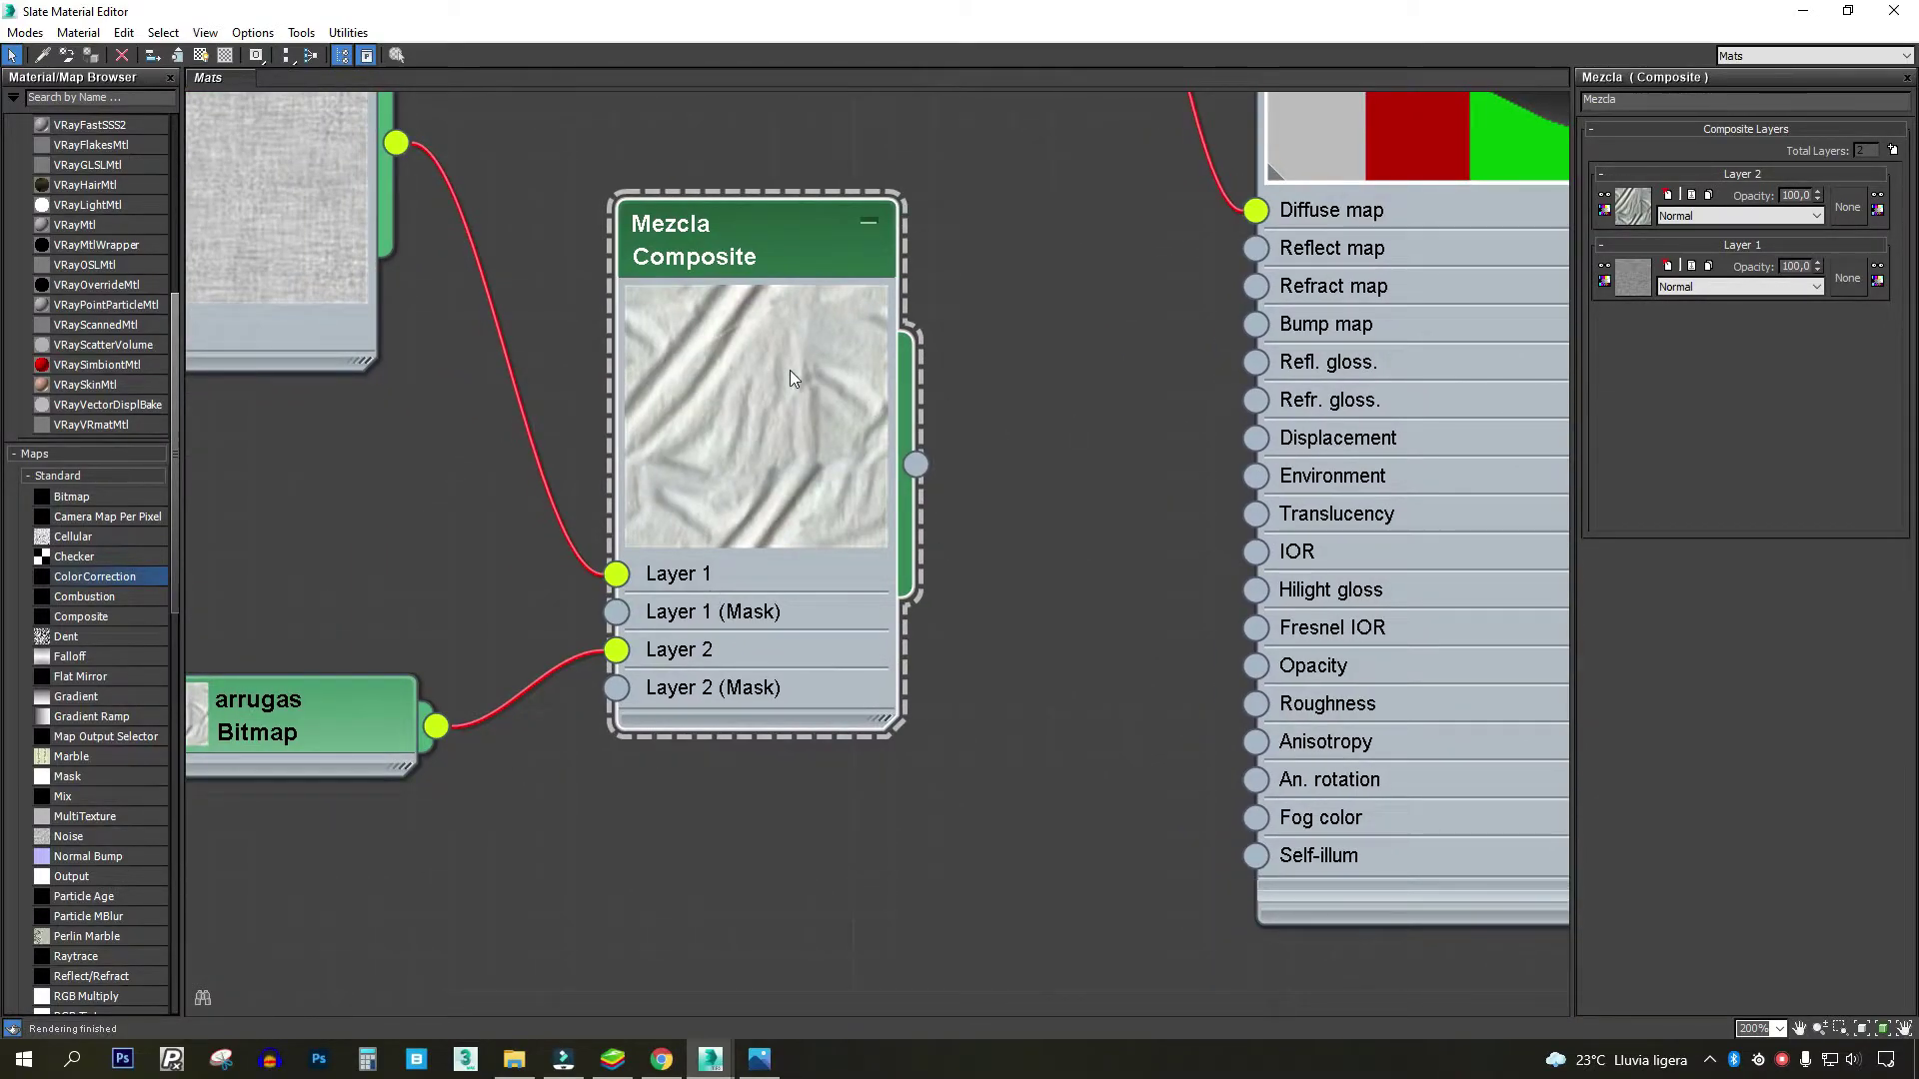
- Set Mezcla's Layer 2 blend mode to Multiply
middle_drag(789, 370, 950, 364)
middle_drag(406, 406, 715, 561)
middle_drag(319, 295, 399, 340)
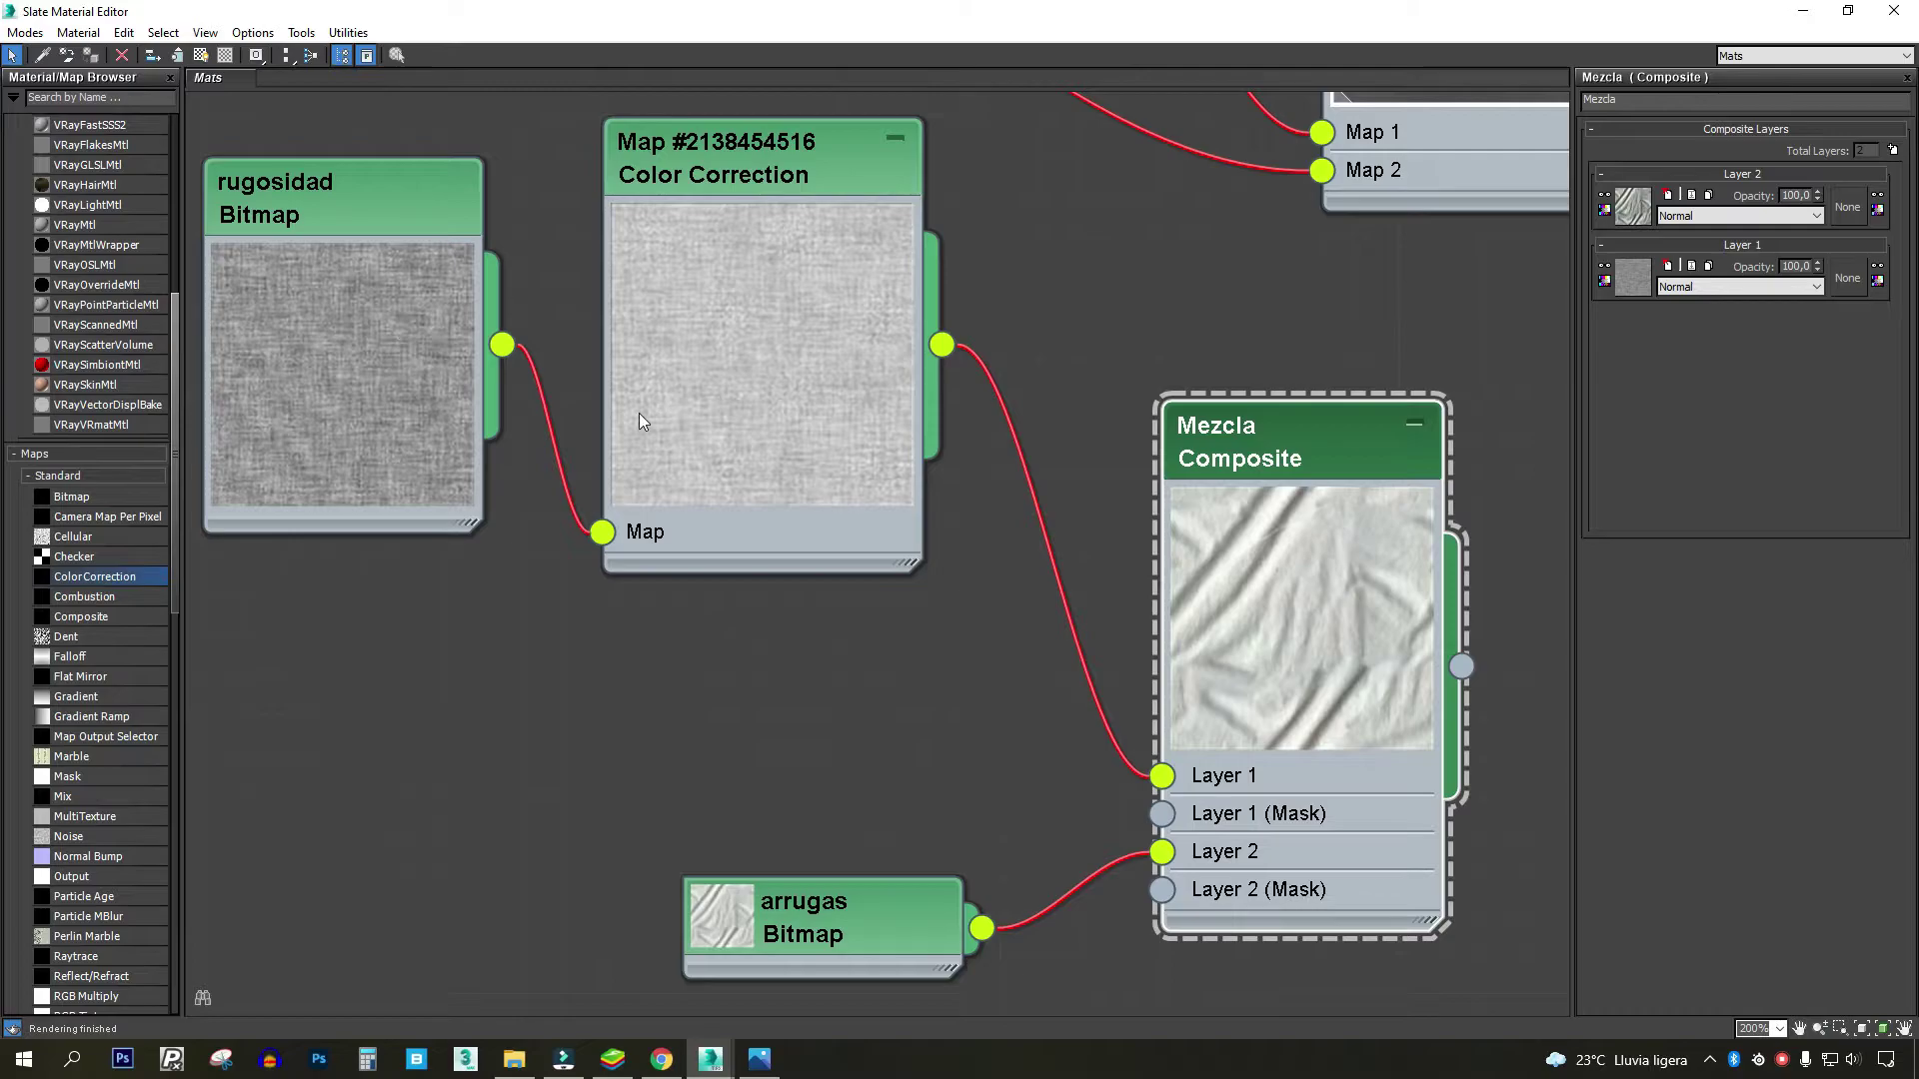
mouse_move(1165, 544)
middle_down()
mouse_move(937, 554)
mouse_move(975, 486)
middle_up()
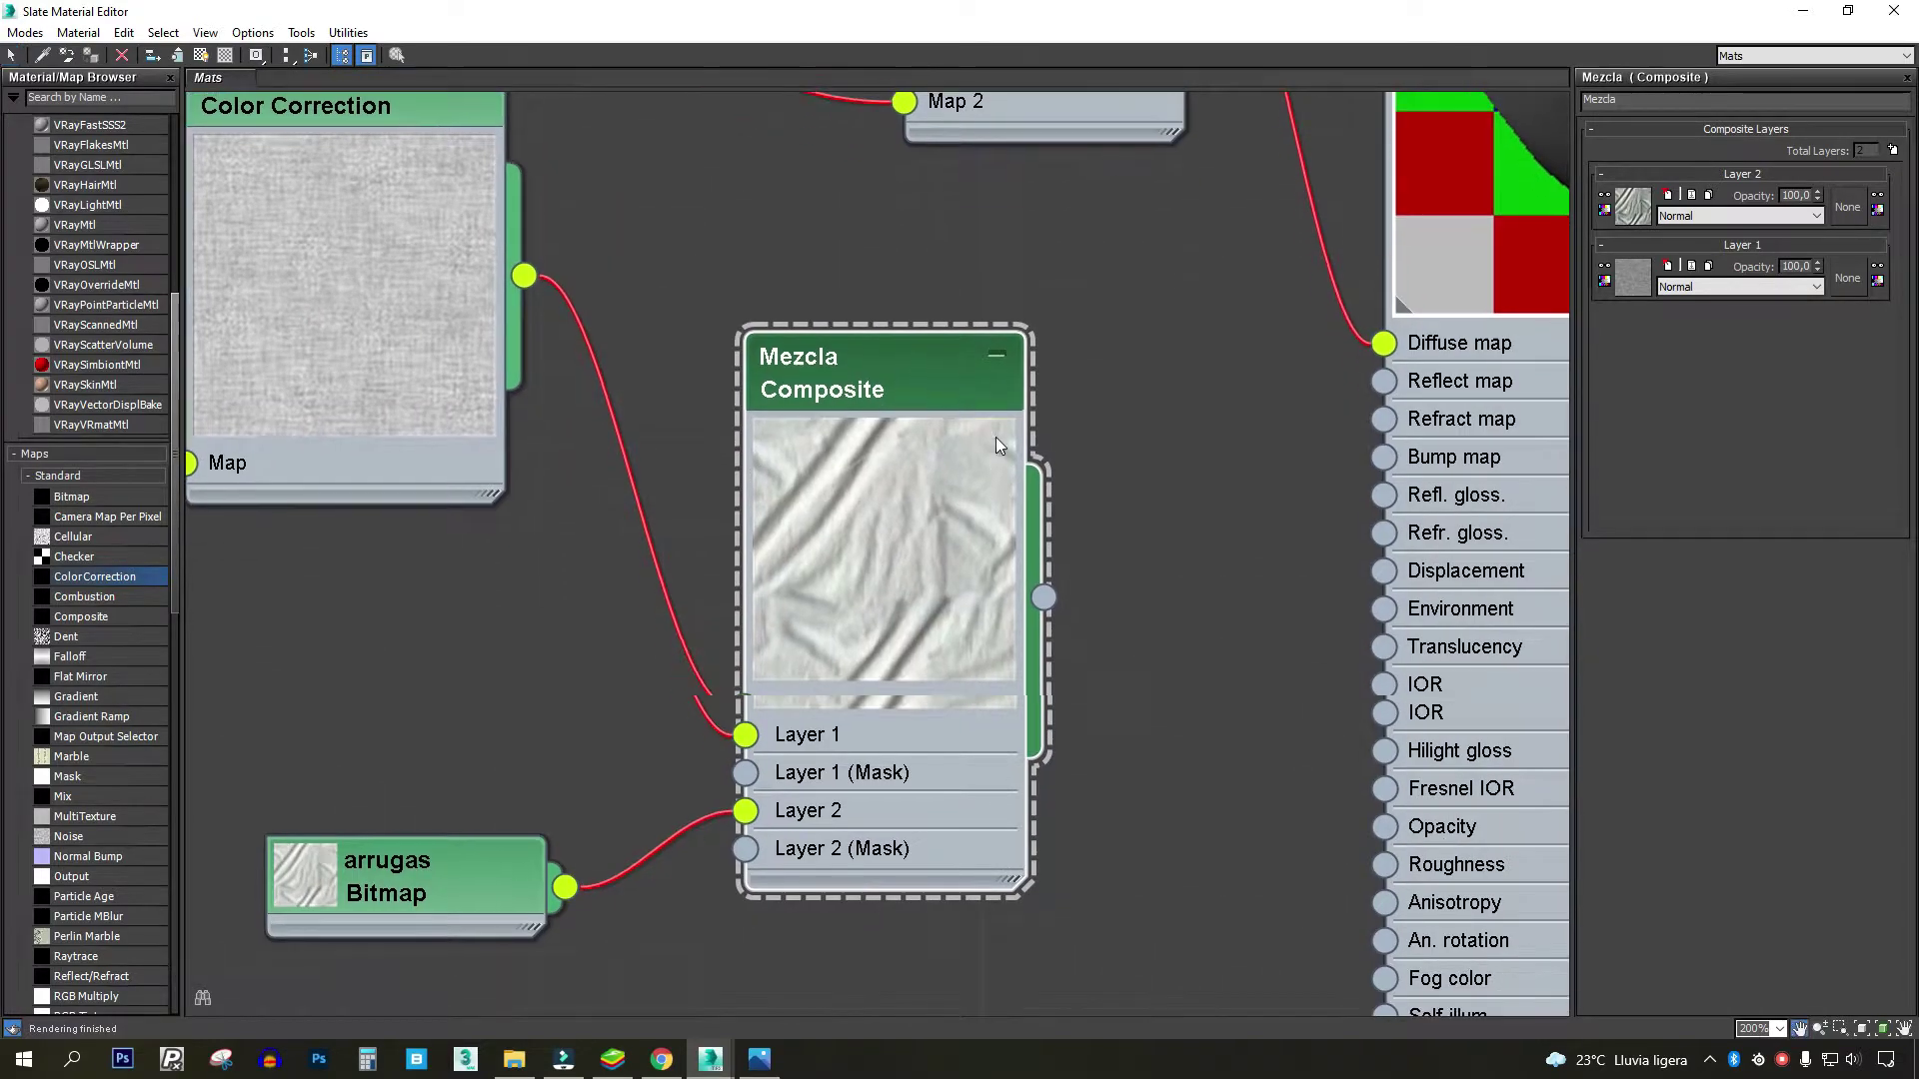
click(1725, 216)
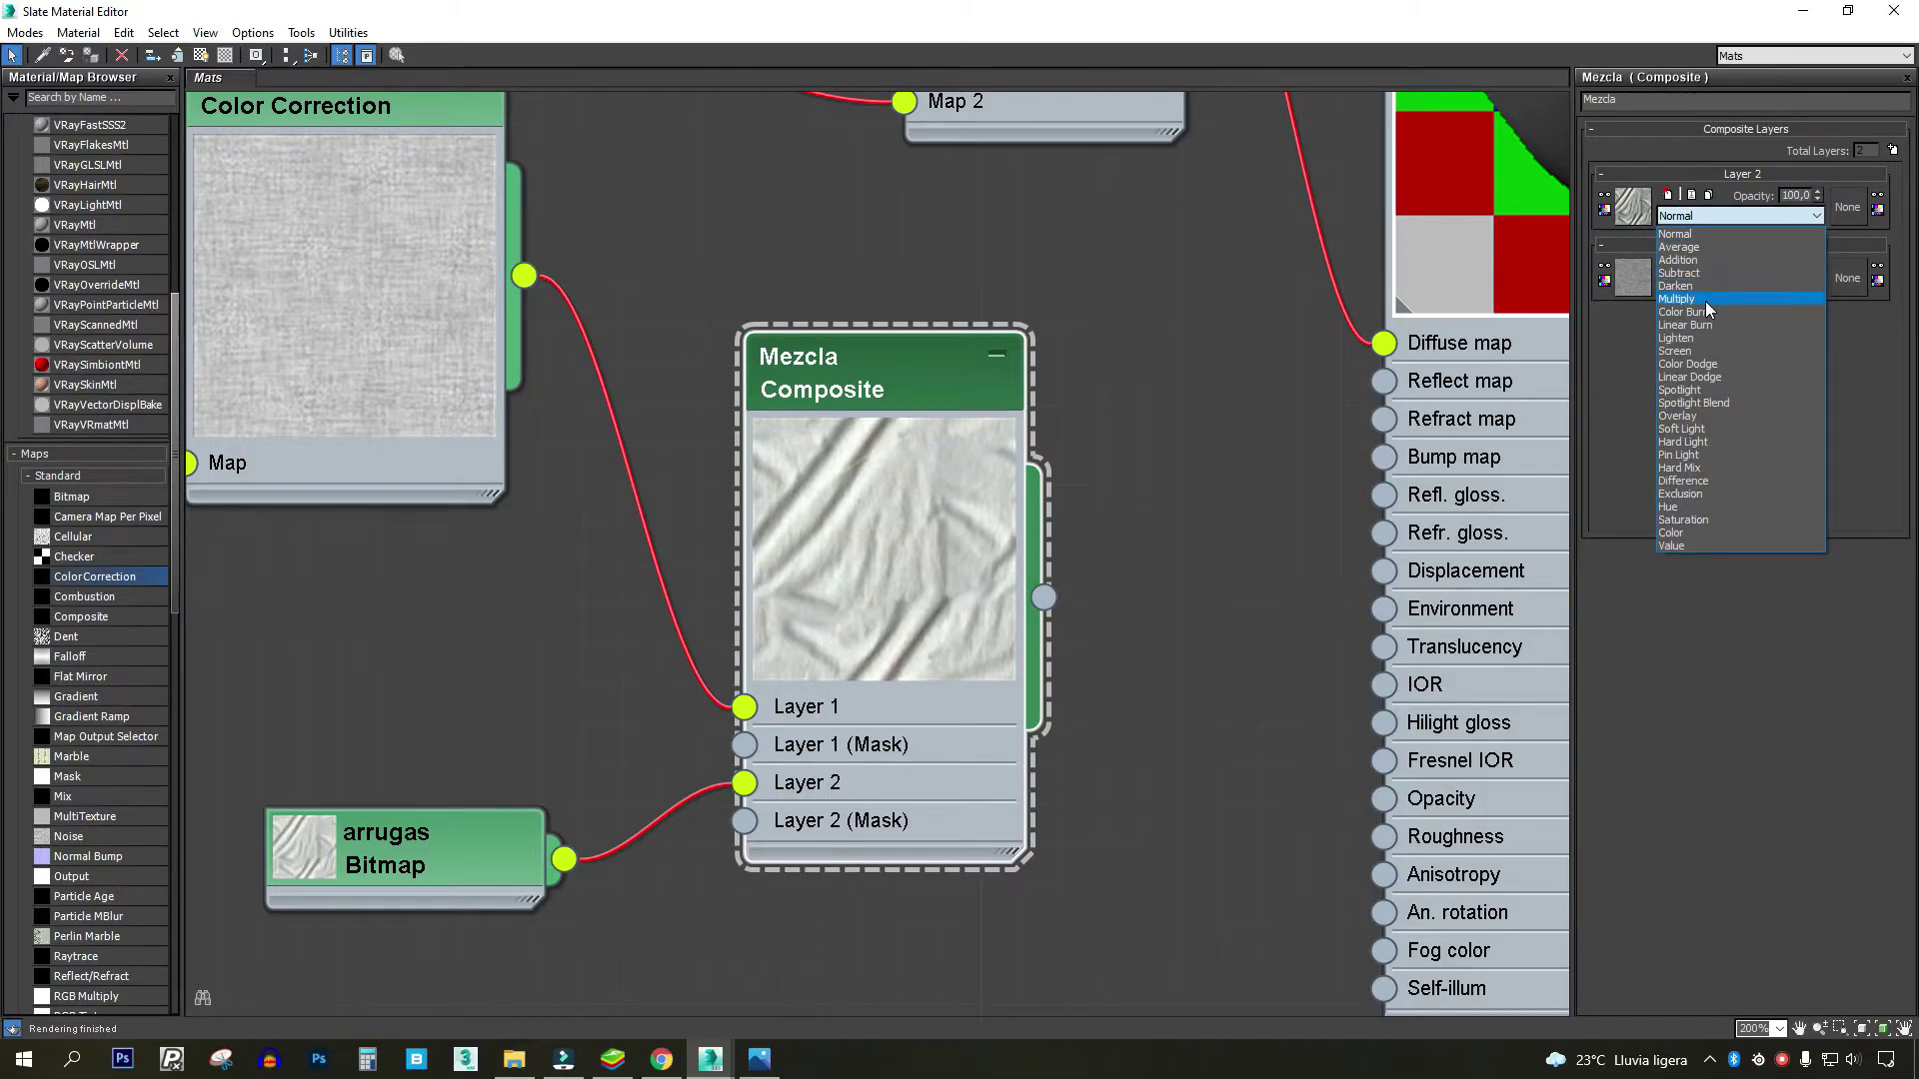
click(1705, 299)
- Lower Layer 1's opacity to 80
middle_drag(1077, 412, 892, 566)
middle_drag(661, 665, 864, 780)
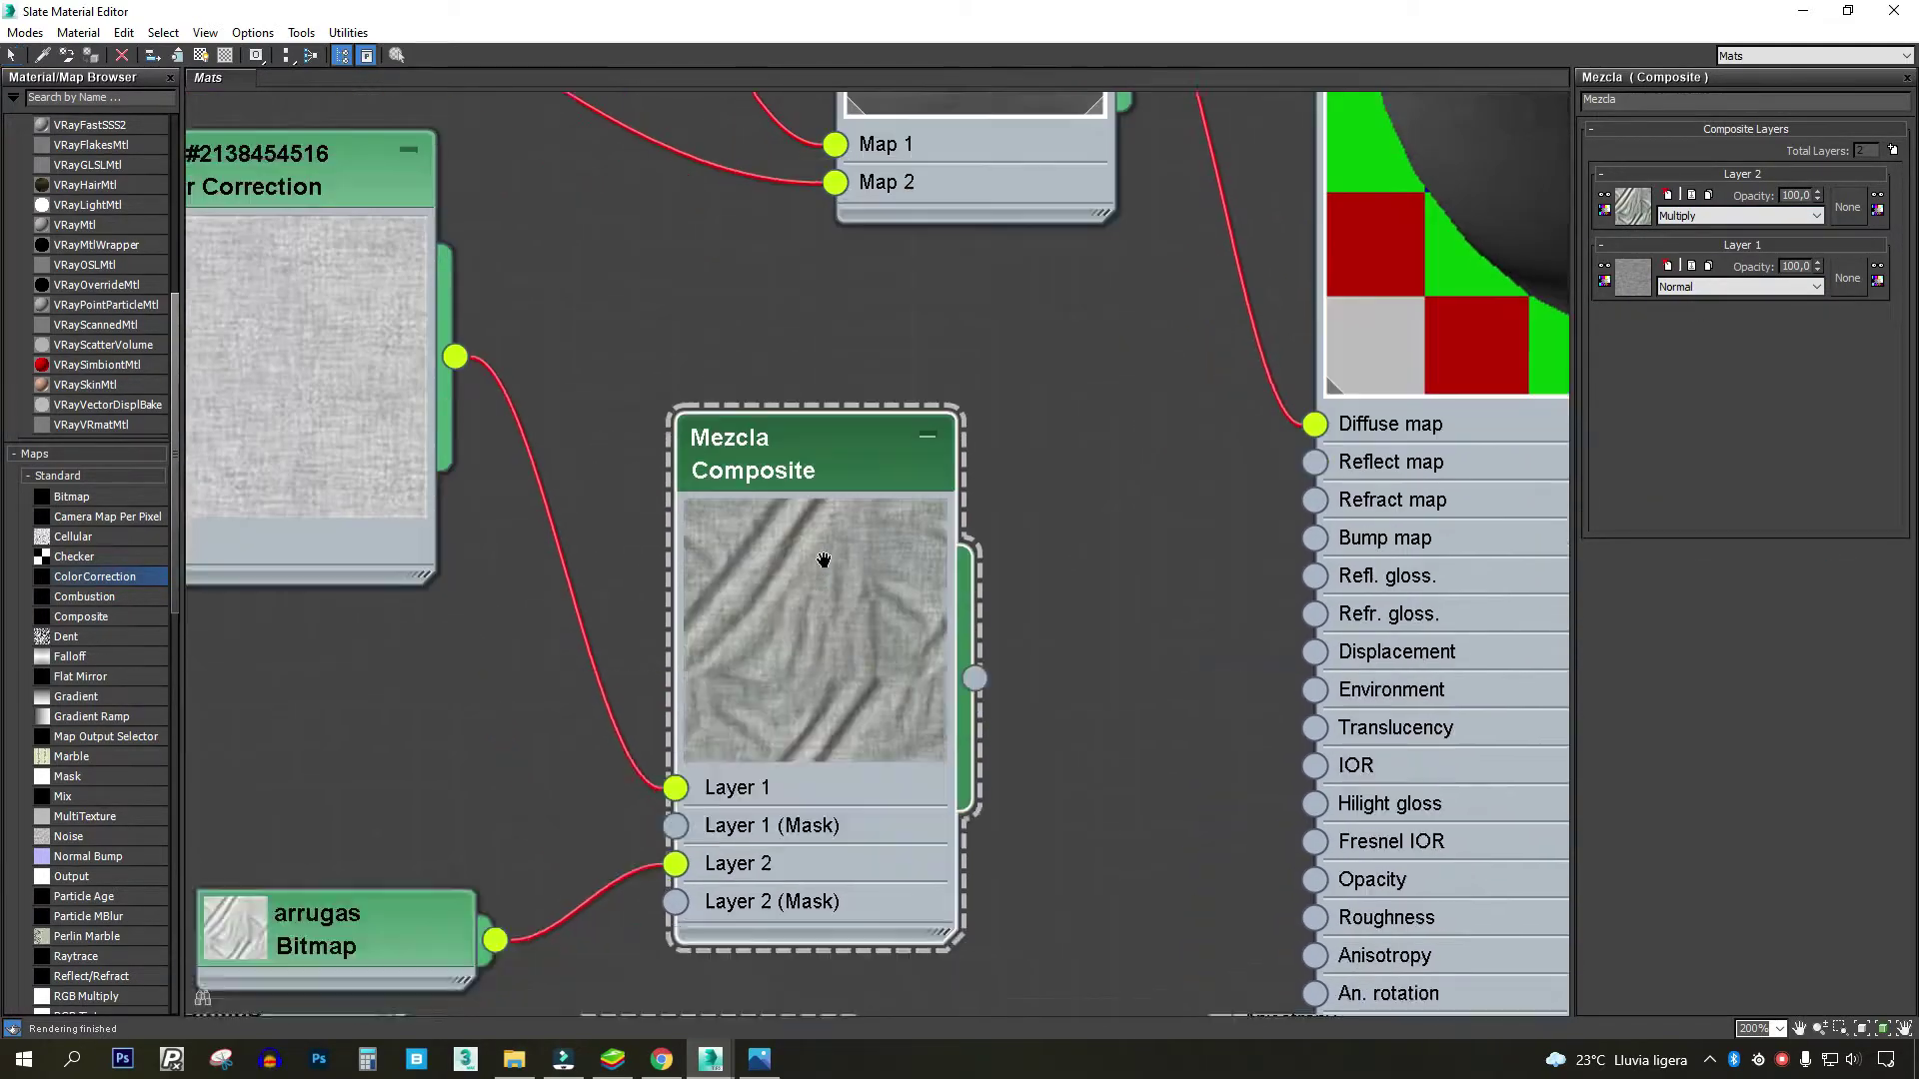
click(1701, 285)
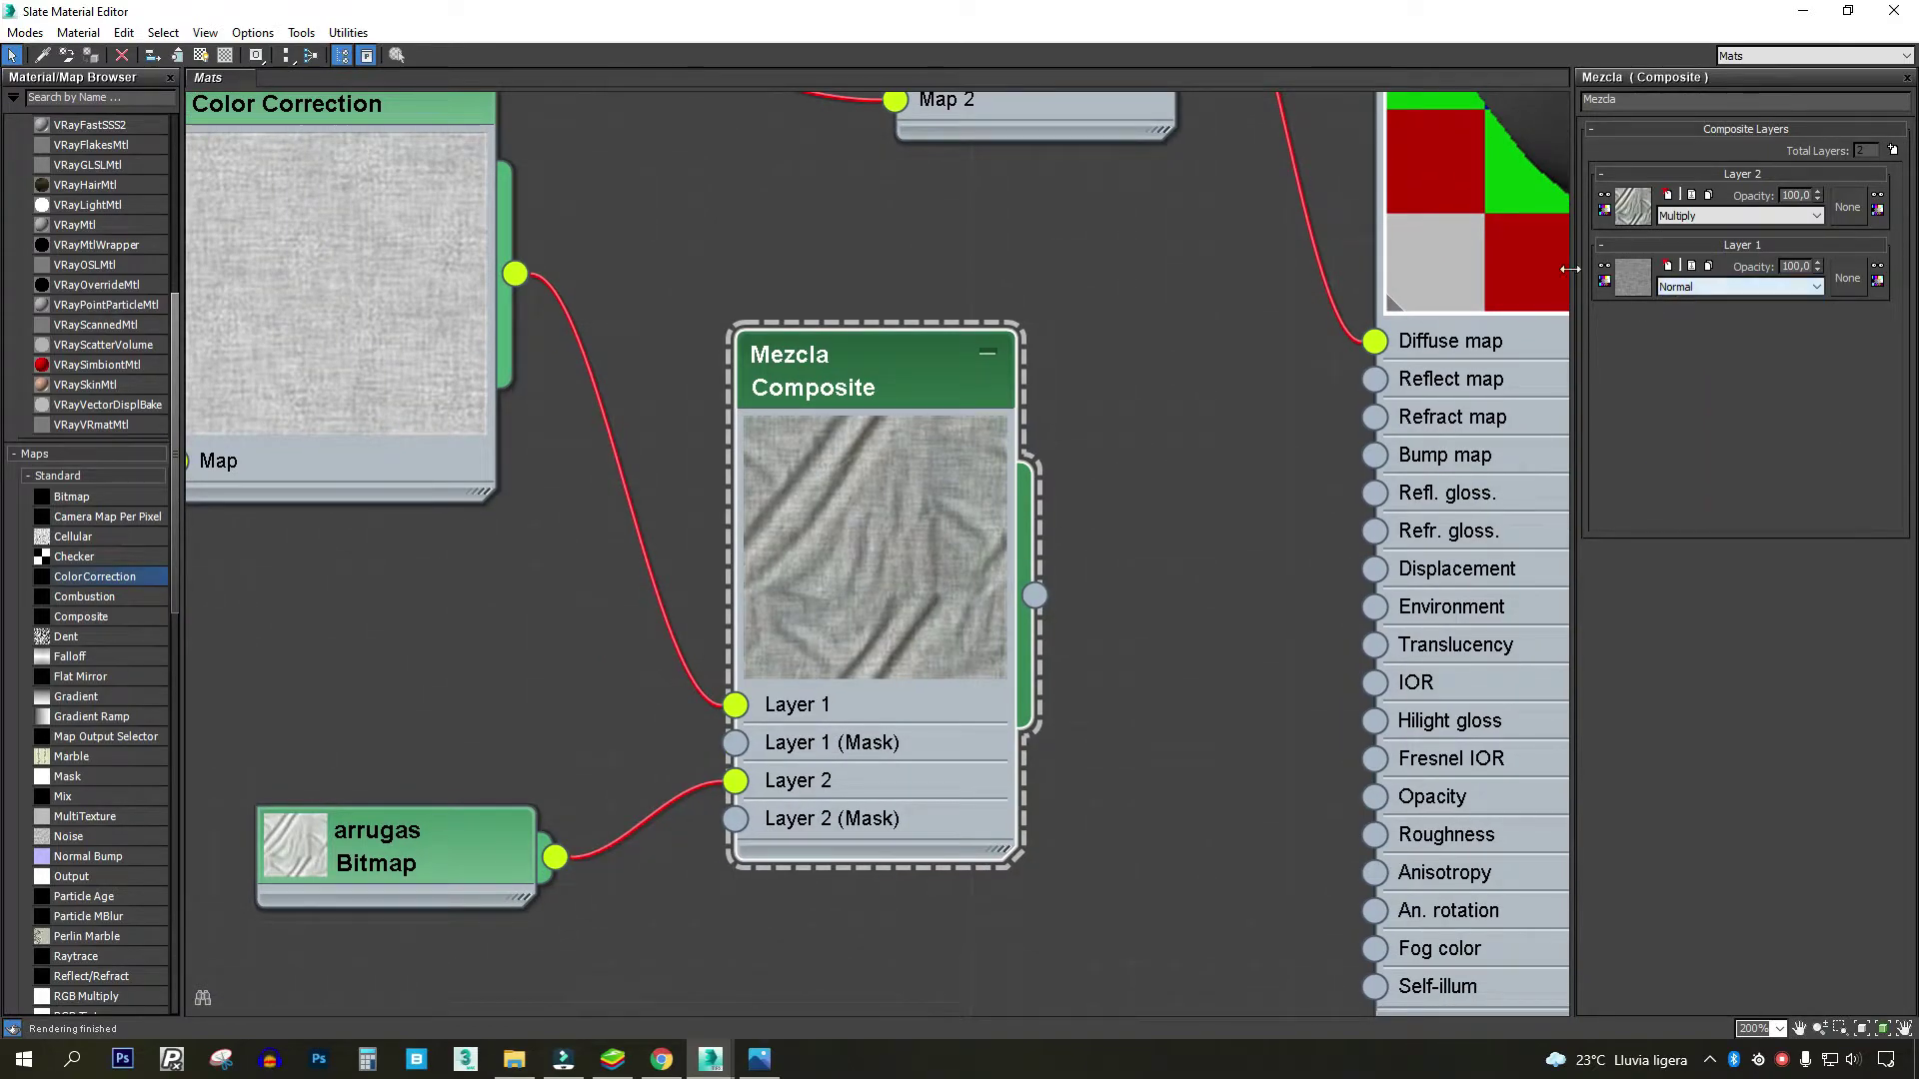
click(1817, 268)
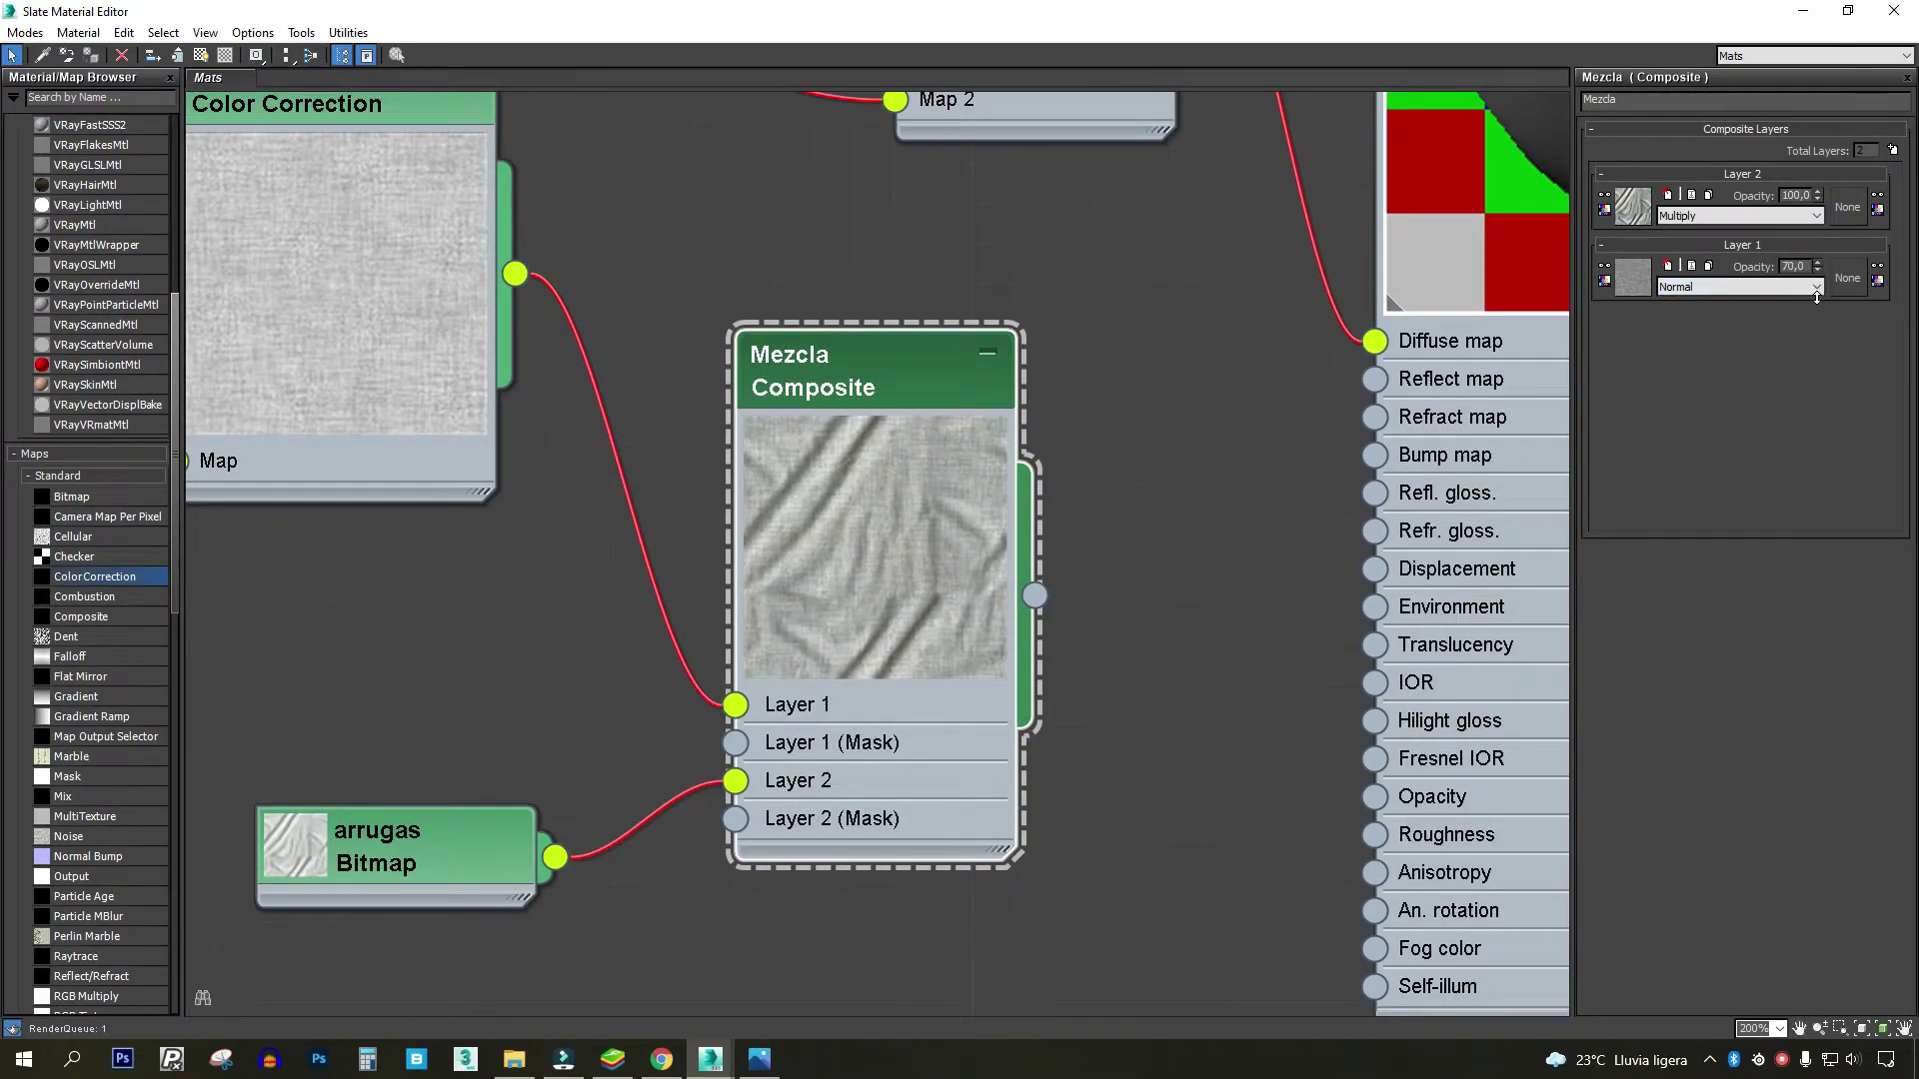
mouse_move(1824, 267)
mouse_down()
mouse_move(1826, 306)
mouse_move(1811, 242)
mouse_up()
text(80)
key(Return)
- Lower the Mezcla Composite's Layer 1 opacity to 20 in Tela's bump map
middle_drag(999, 669, 579, 757)
scroll(580, 757, down, 1)
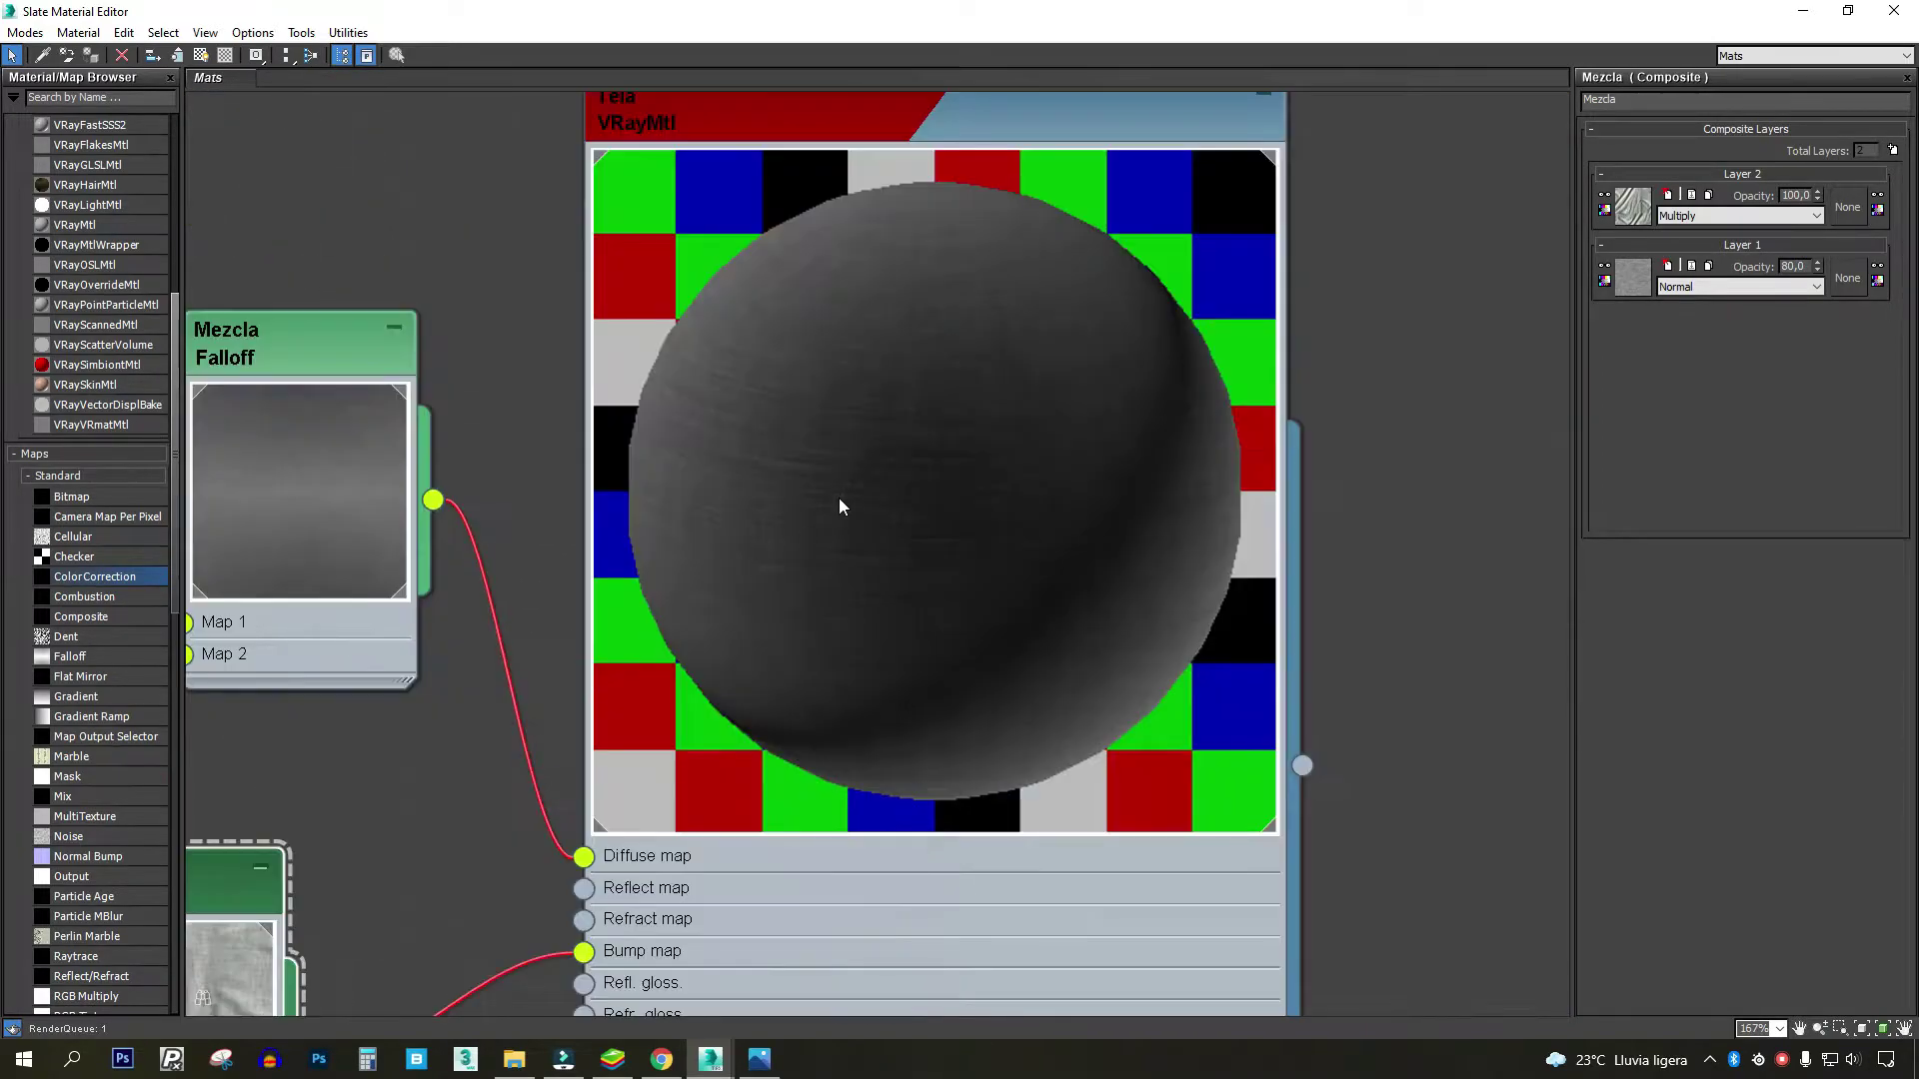
mouse_move(1076, 143)
middle_down()
mouse_move(837, 497)
mouse_move(1100, 386)
middle_up()
scroll(1128, 314, up, 1)
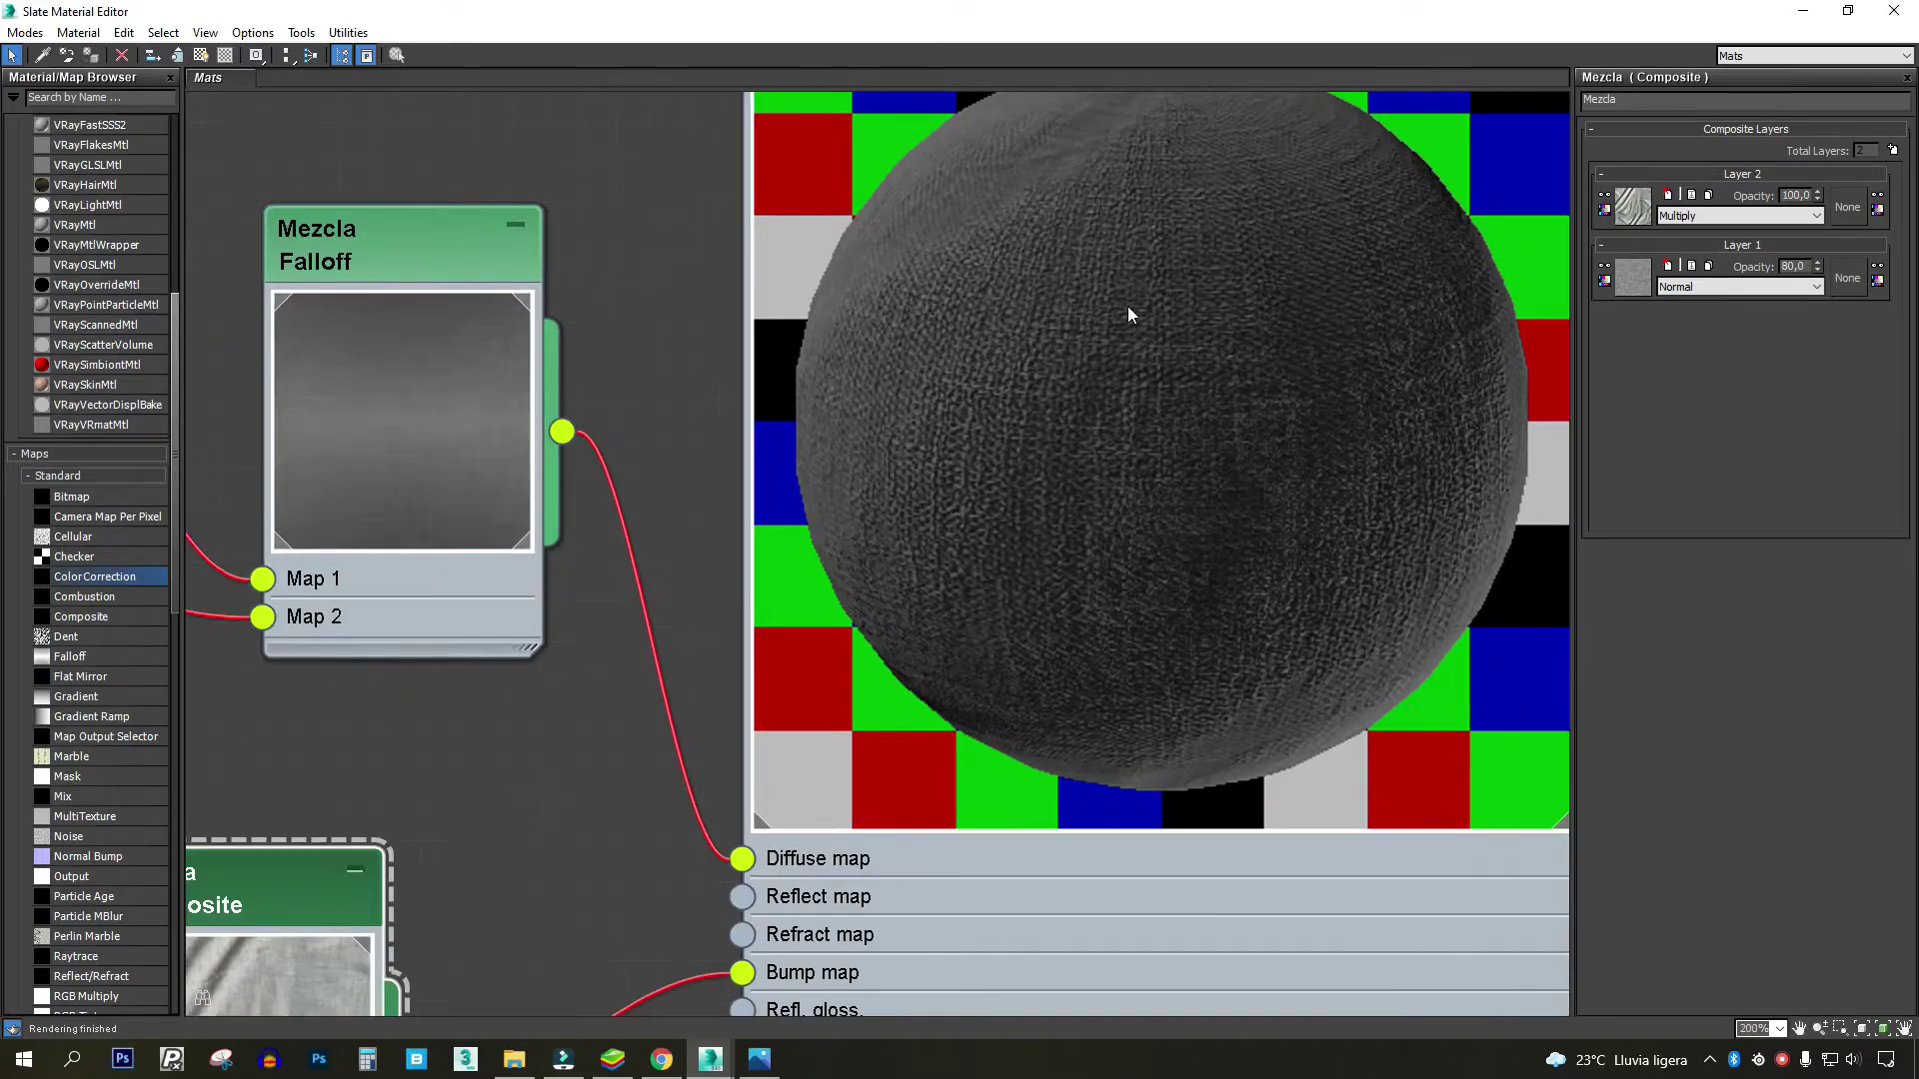
middle_drag(1128, 314, 1165, 280)
double_click(1794, 266)
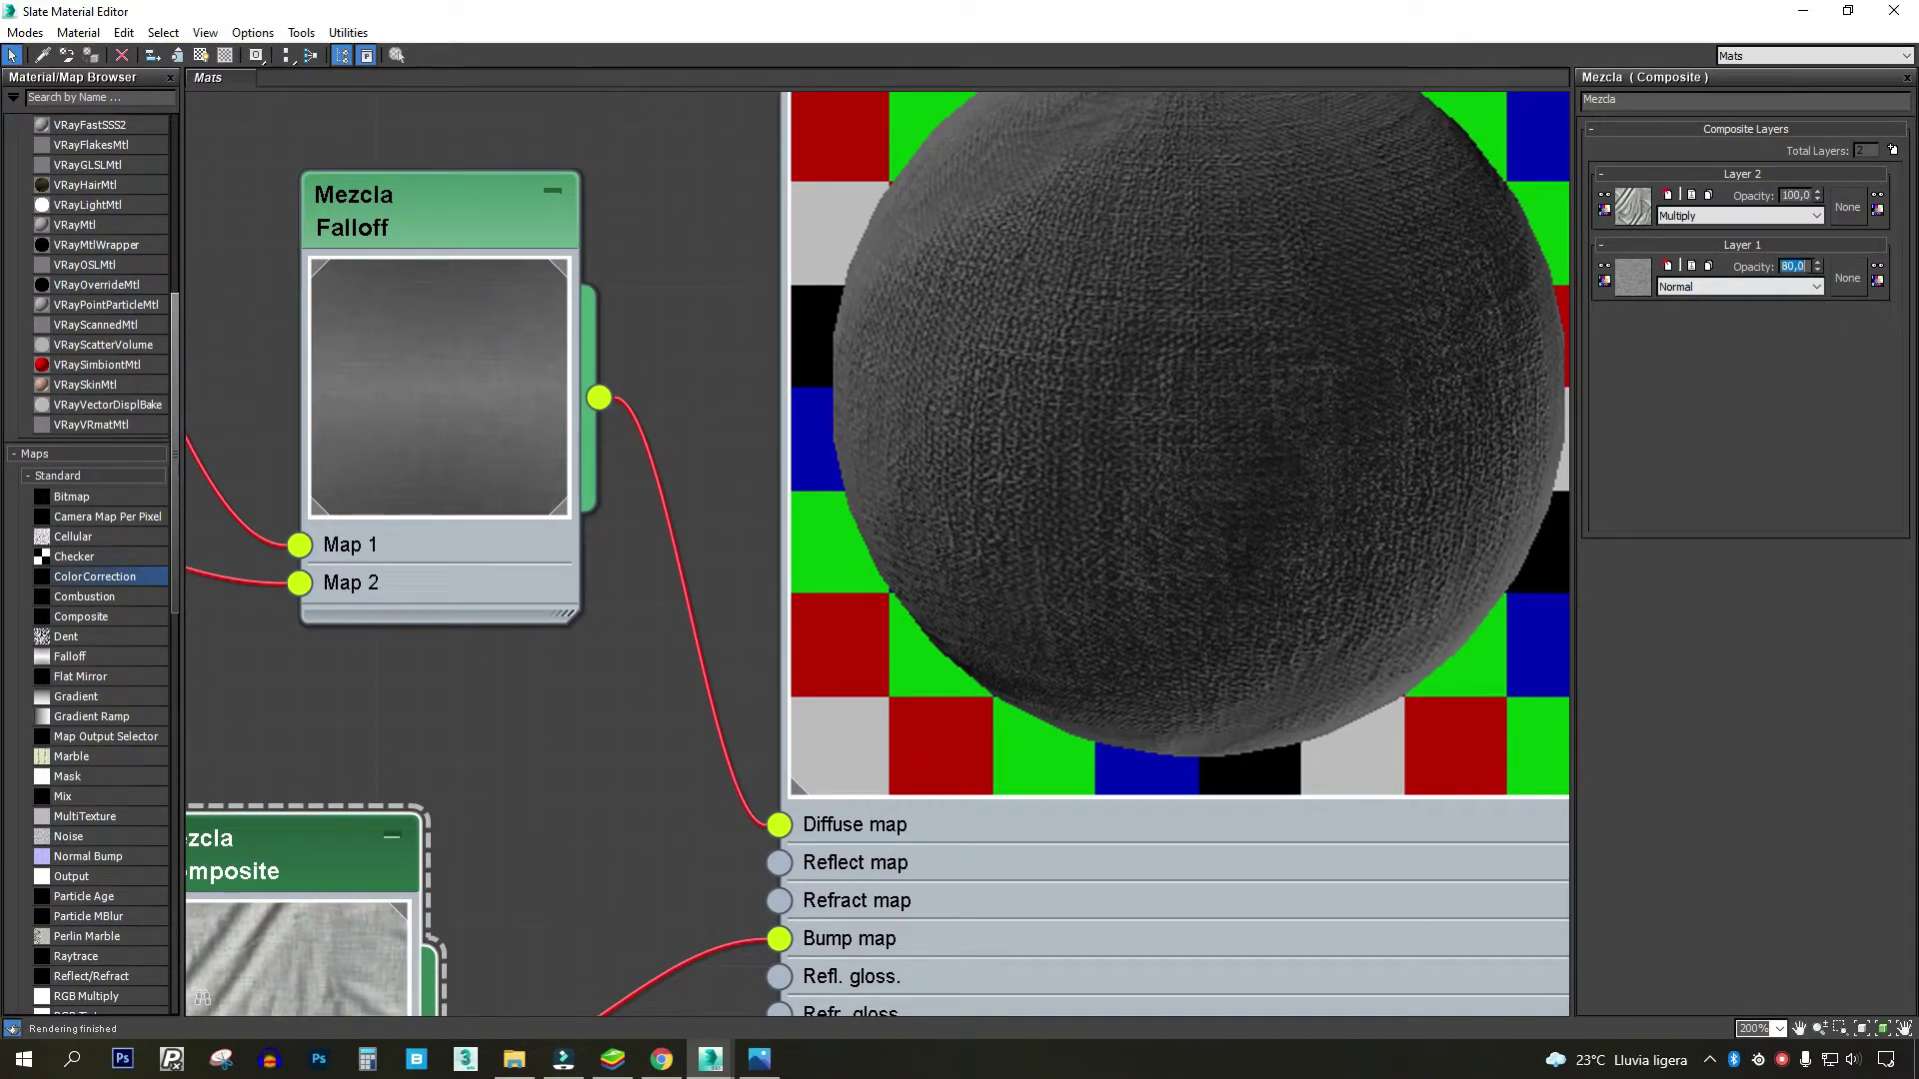
text(20)
key(Return)
scroll(1435, 428, down, 3)
mouse_move(726, 739)
middle_down()
mouse_move(787, 635)
mouse_move(729, 657)
middle_up()
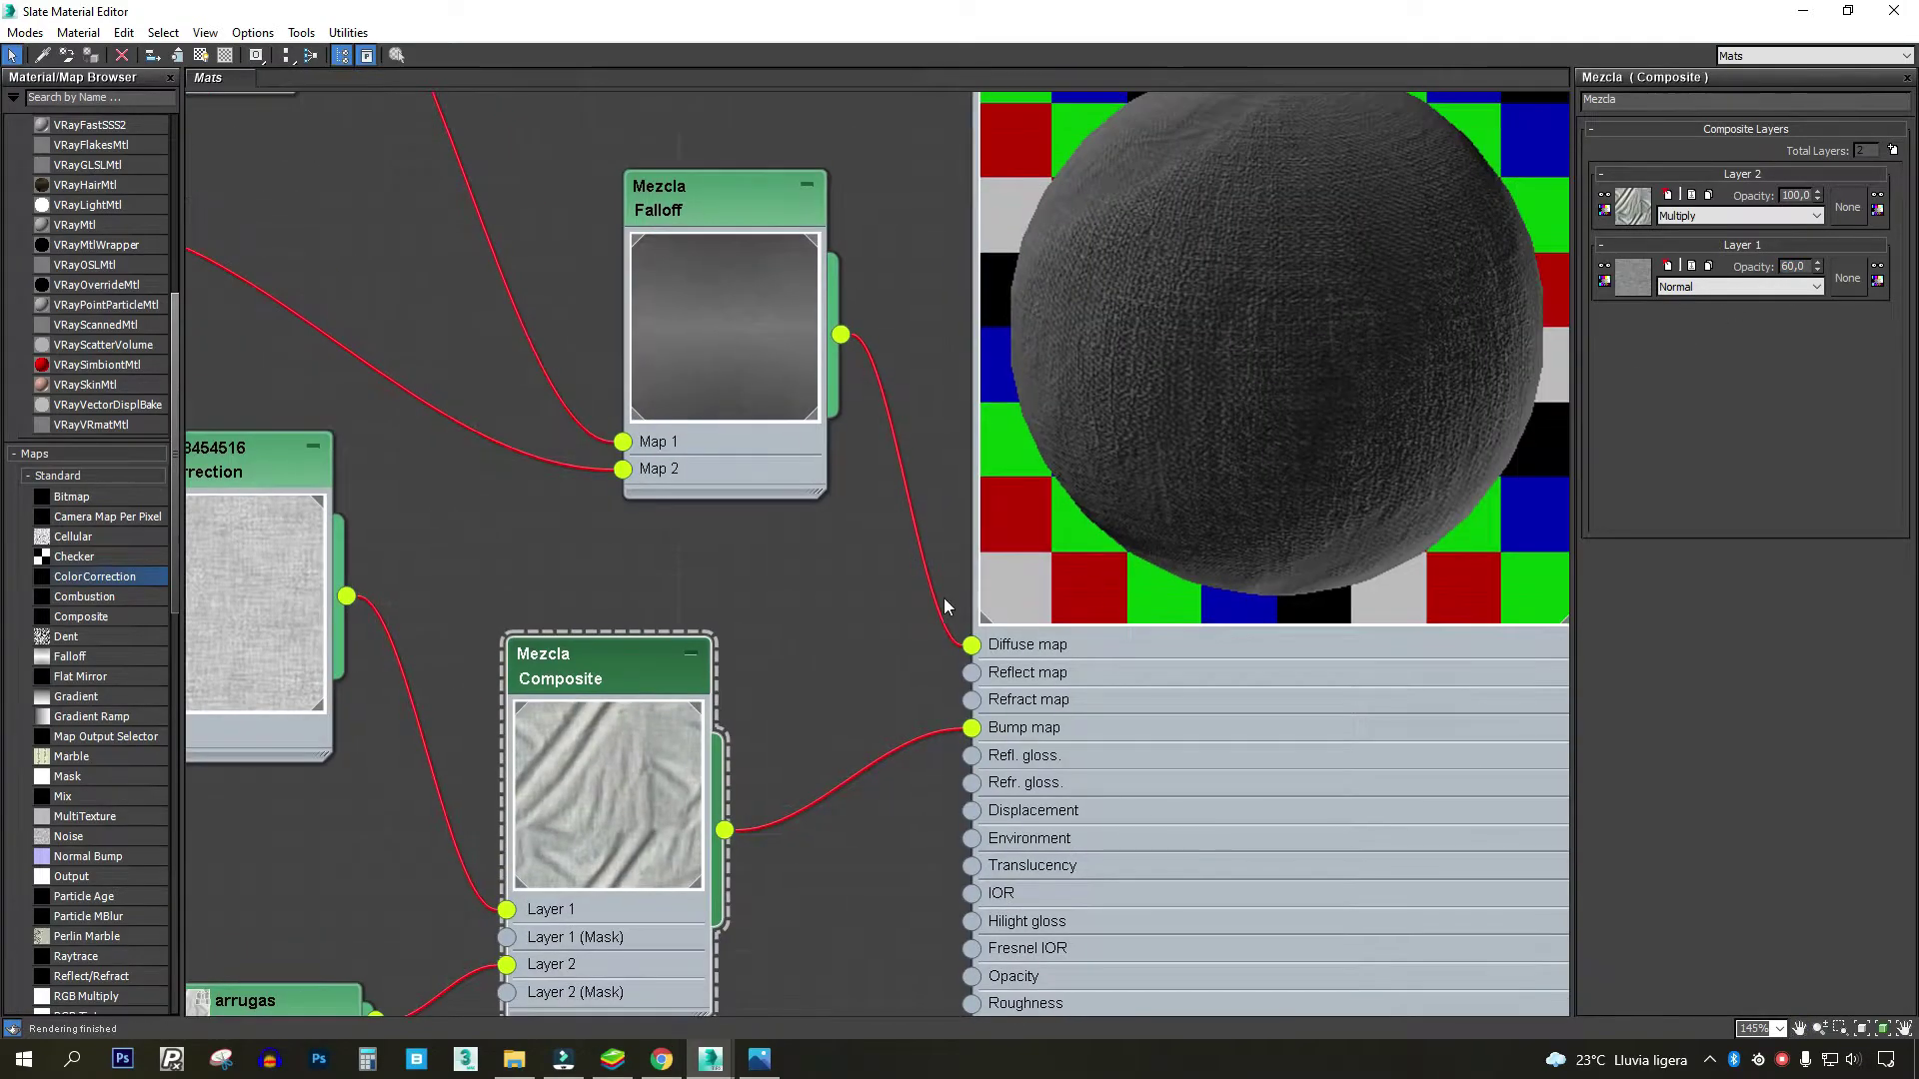
scroll(1197, 520, down, 3)
scroll(1024, 542, up, 2)
middle_drag(1024, 542, 828, 770)
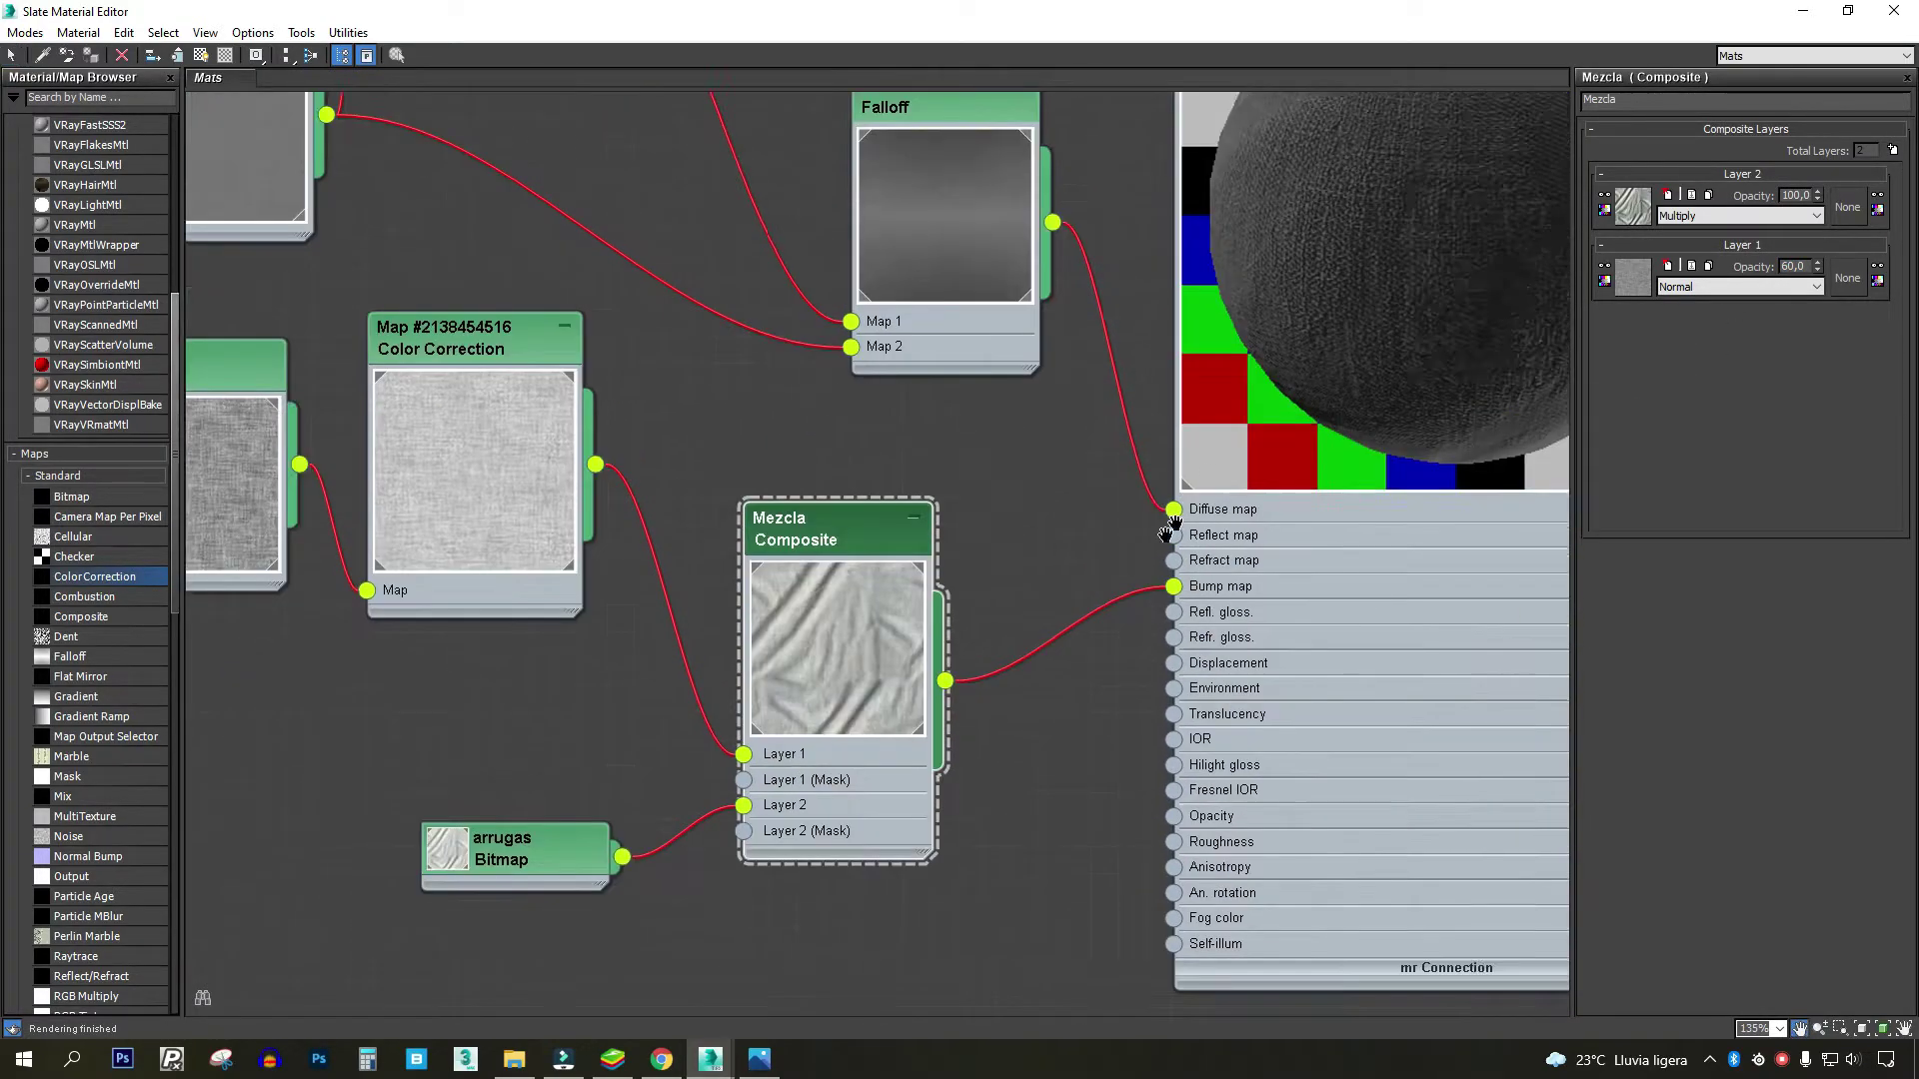
- Set the arrugas wrinkle bitmap's U and V tiling to 3
click(350, 967)
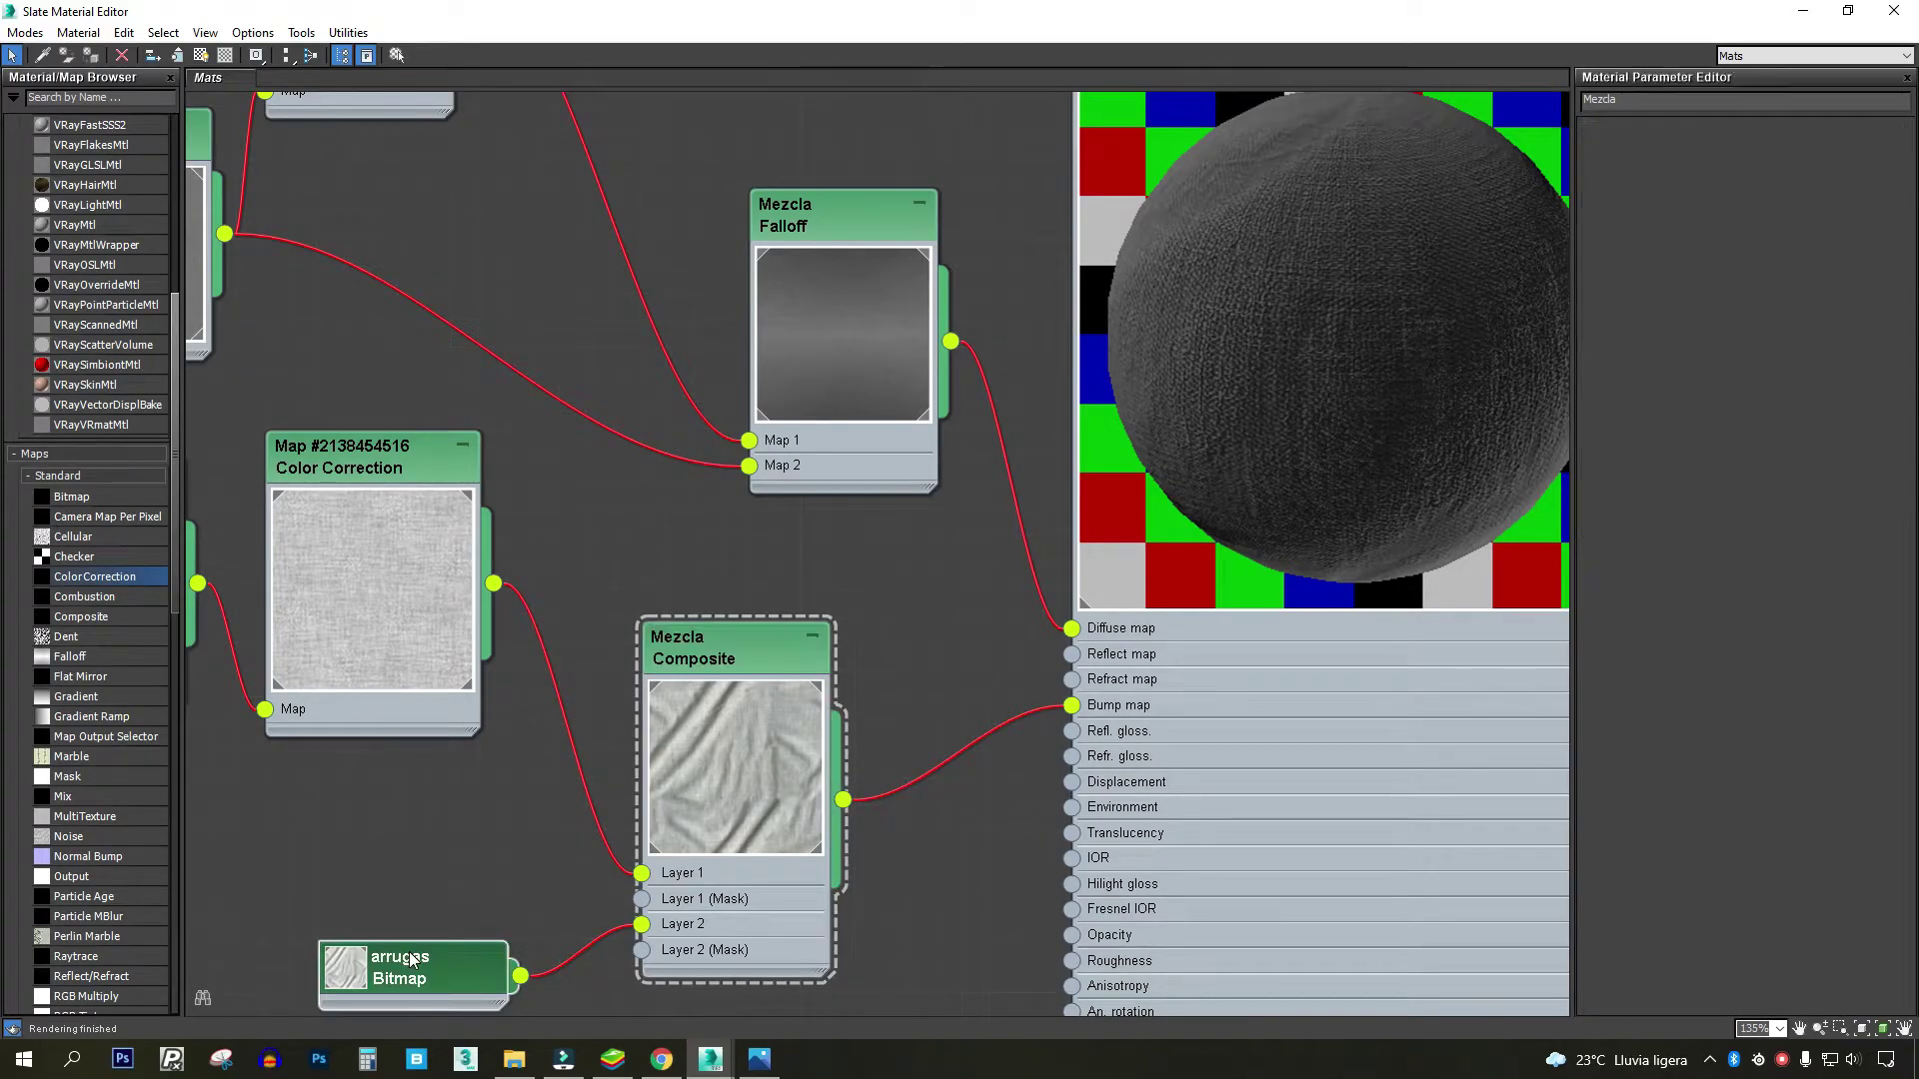
scroll(349, 968, up, 1)
middle_drag(349, 967, 597, 608)
scroll(632, 621, up, 1)
double_click(633, 622)
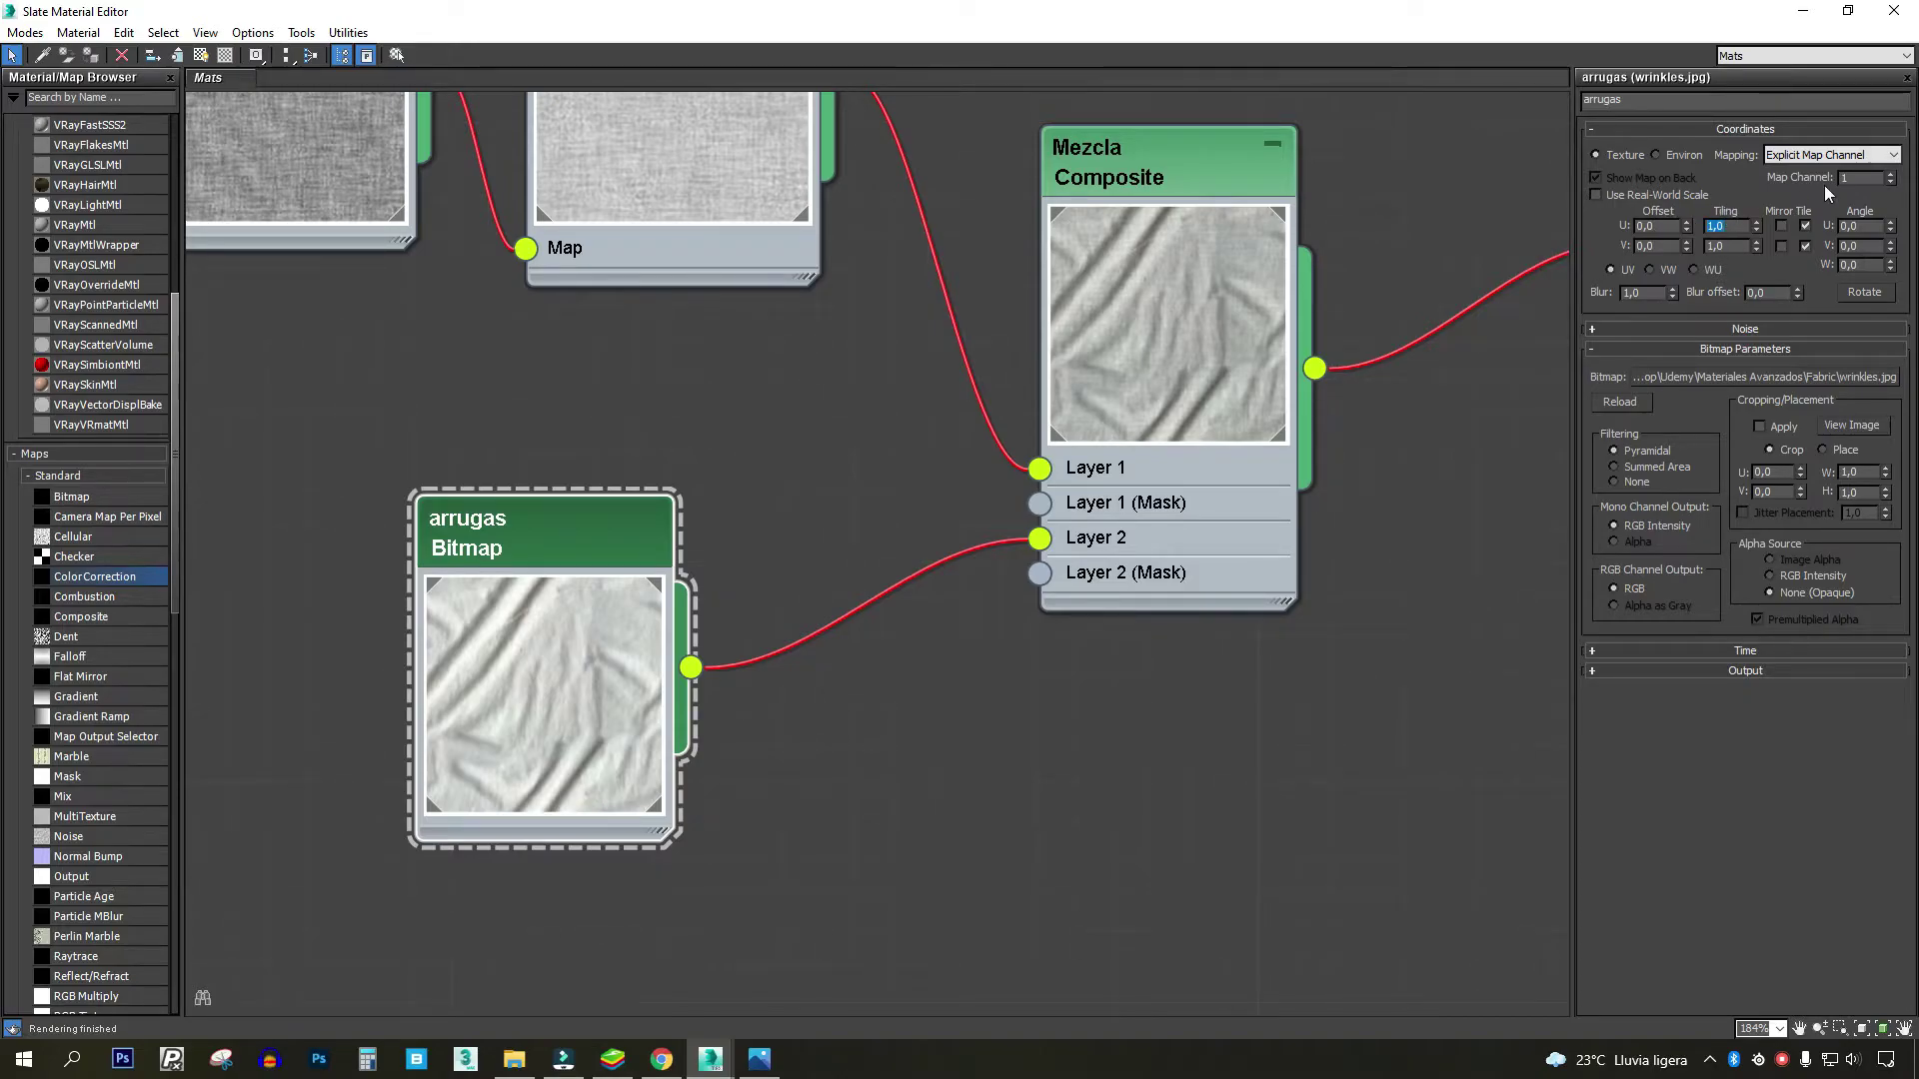
text(3)
key(Tab)
key(Return)
- Select the Tela material to review its settings
scroll(959, 415, up, 1)
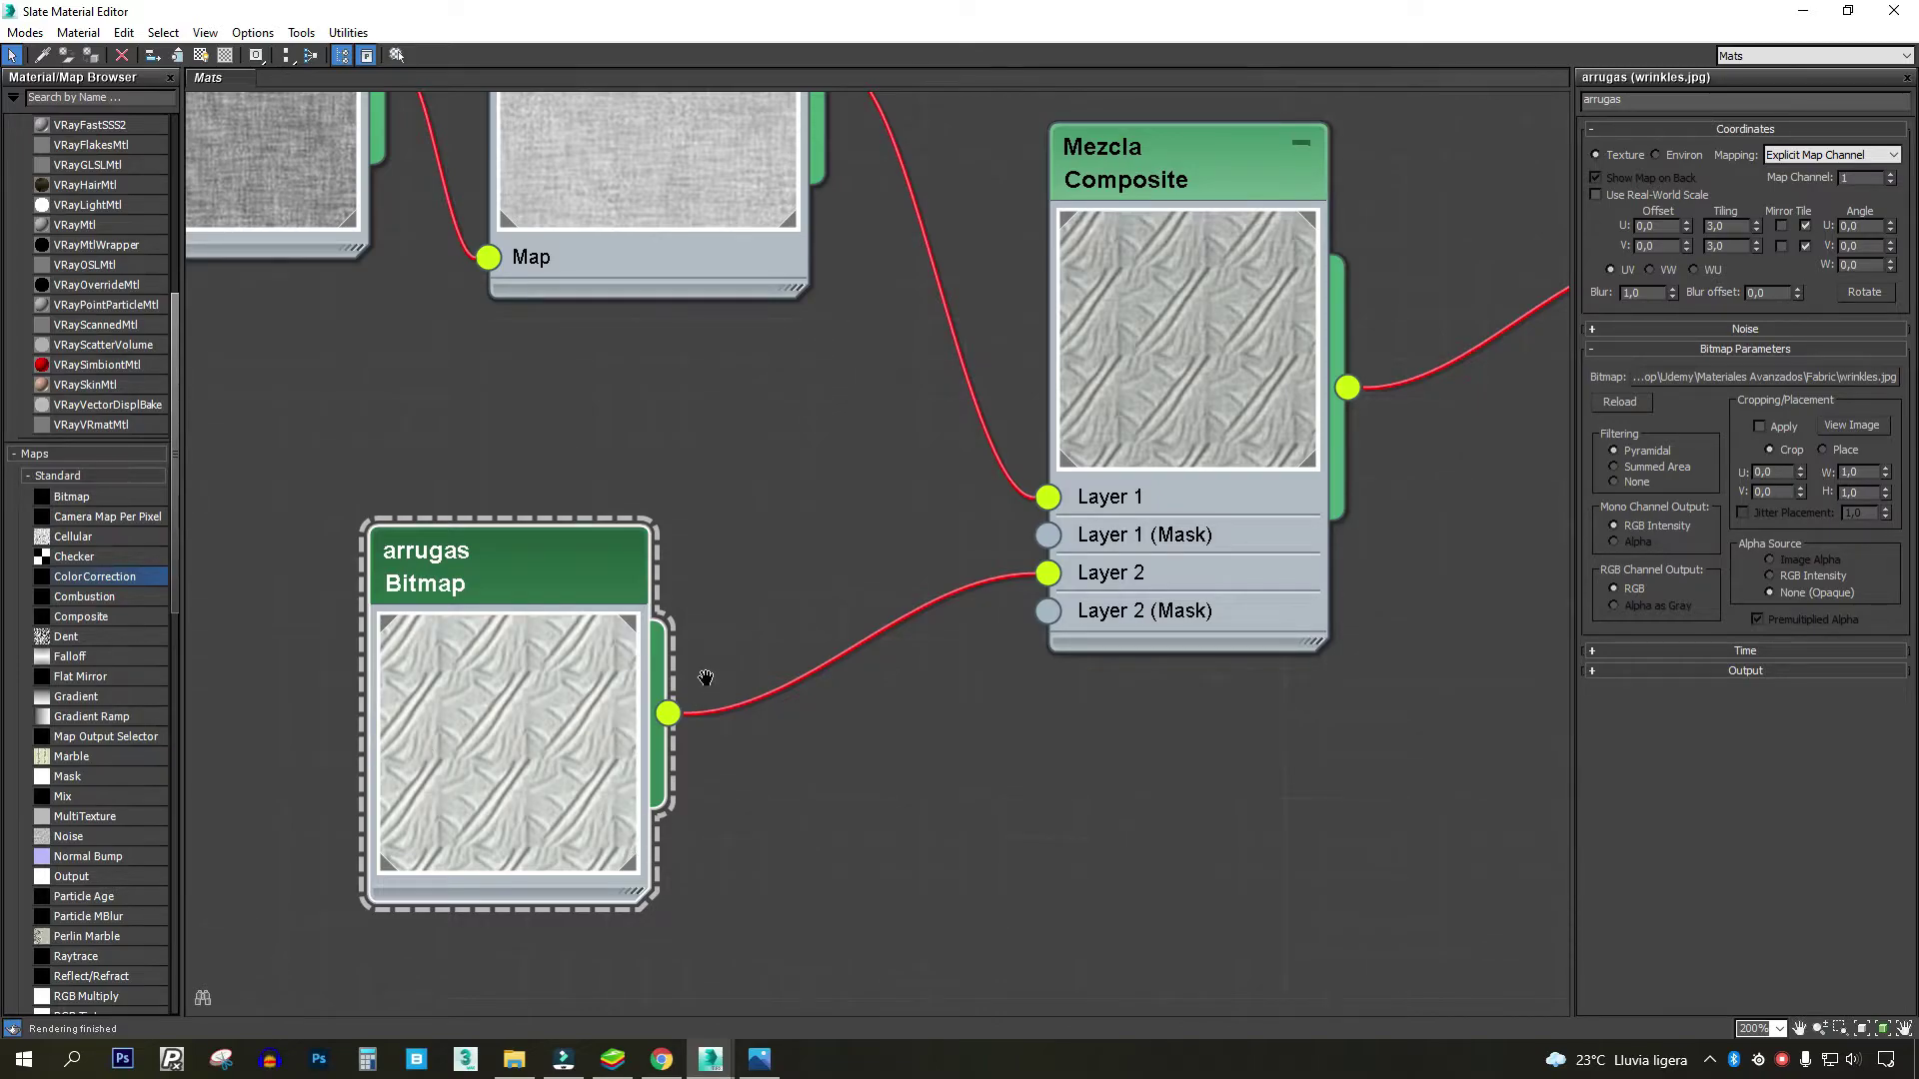
middle_drag(705, 679, 379, 860)
scroll(998, 544, down, 2)
scroll(997, 544, down, 2)
scroll(992, 386, up, 2)
scroll(1004, 340, up, 2)
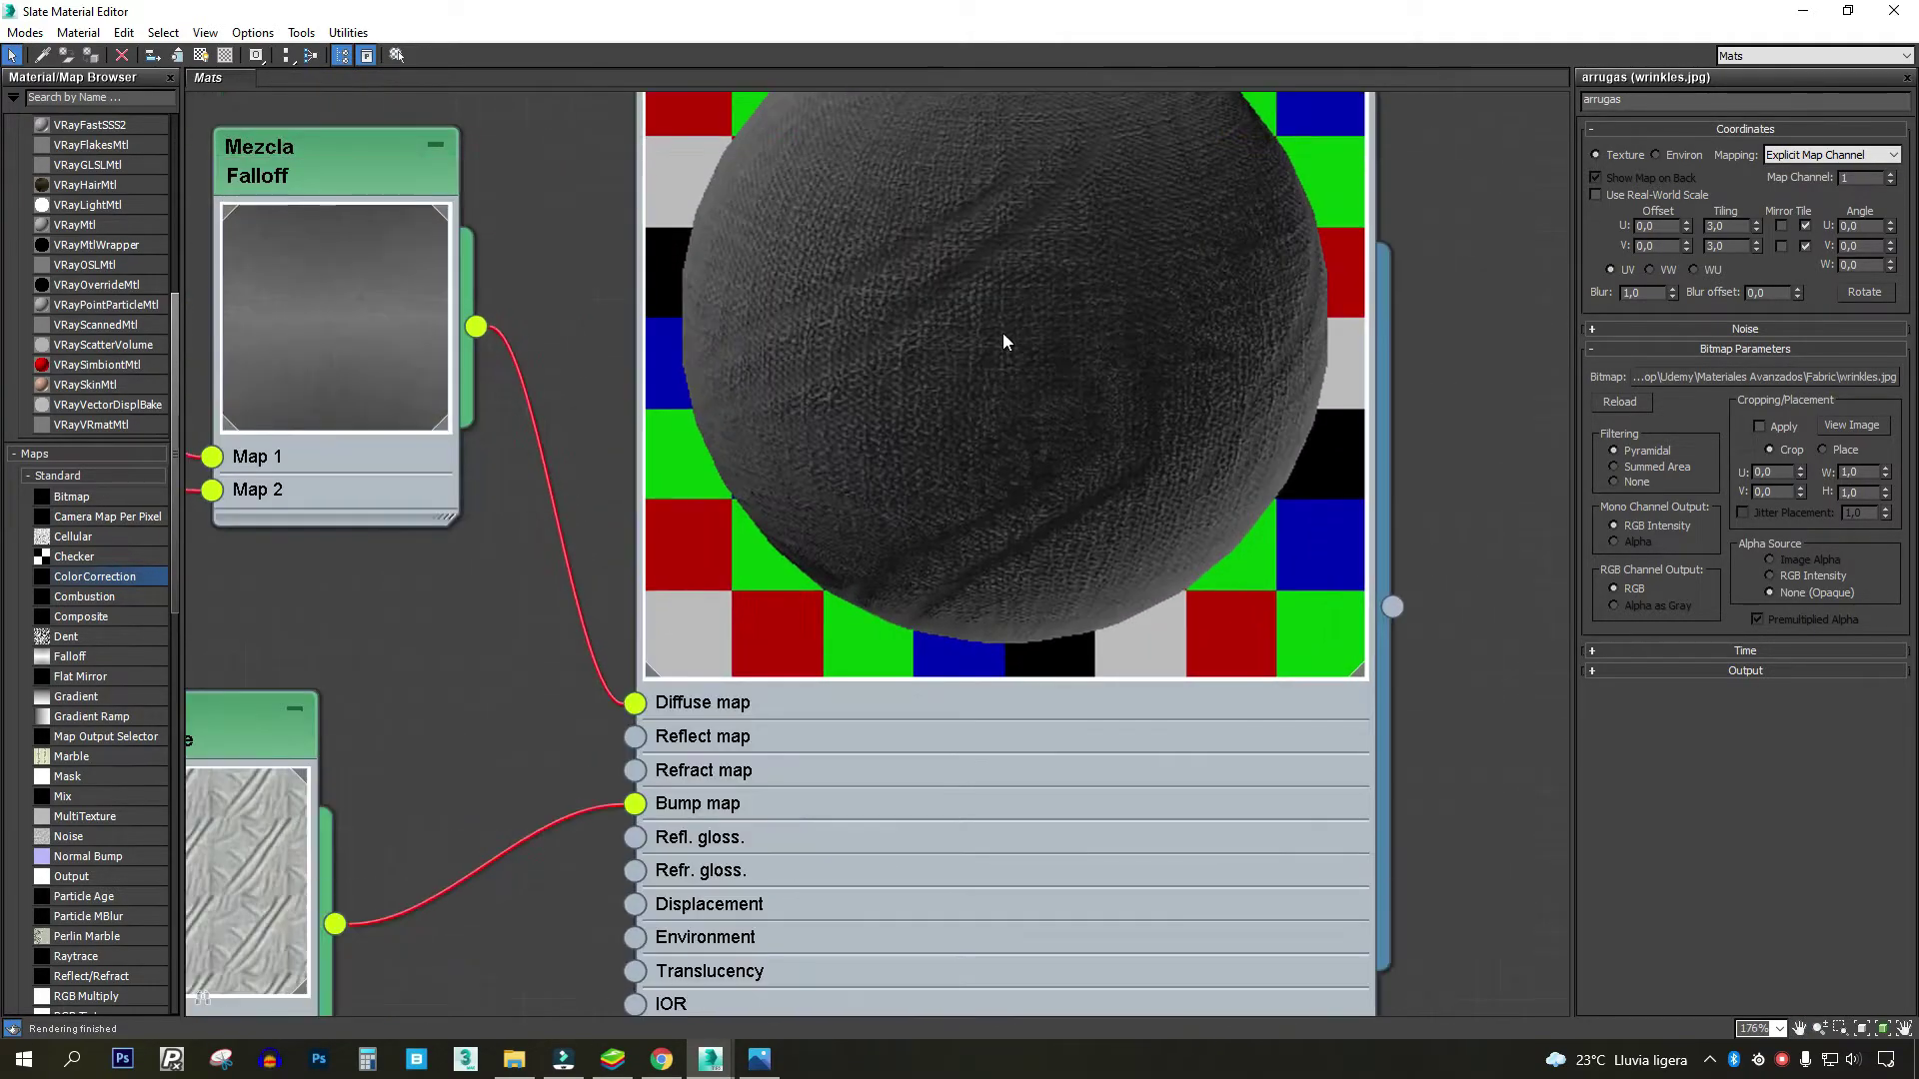
click(1004, 342)
- Pan the node graph to bring the Falloff, Composite and bitmap nodes into view
scroll(1003, 342, down, 4)
scroll(1185, 351, up, 2)
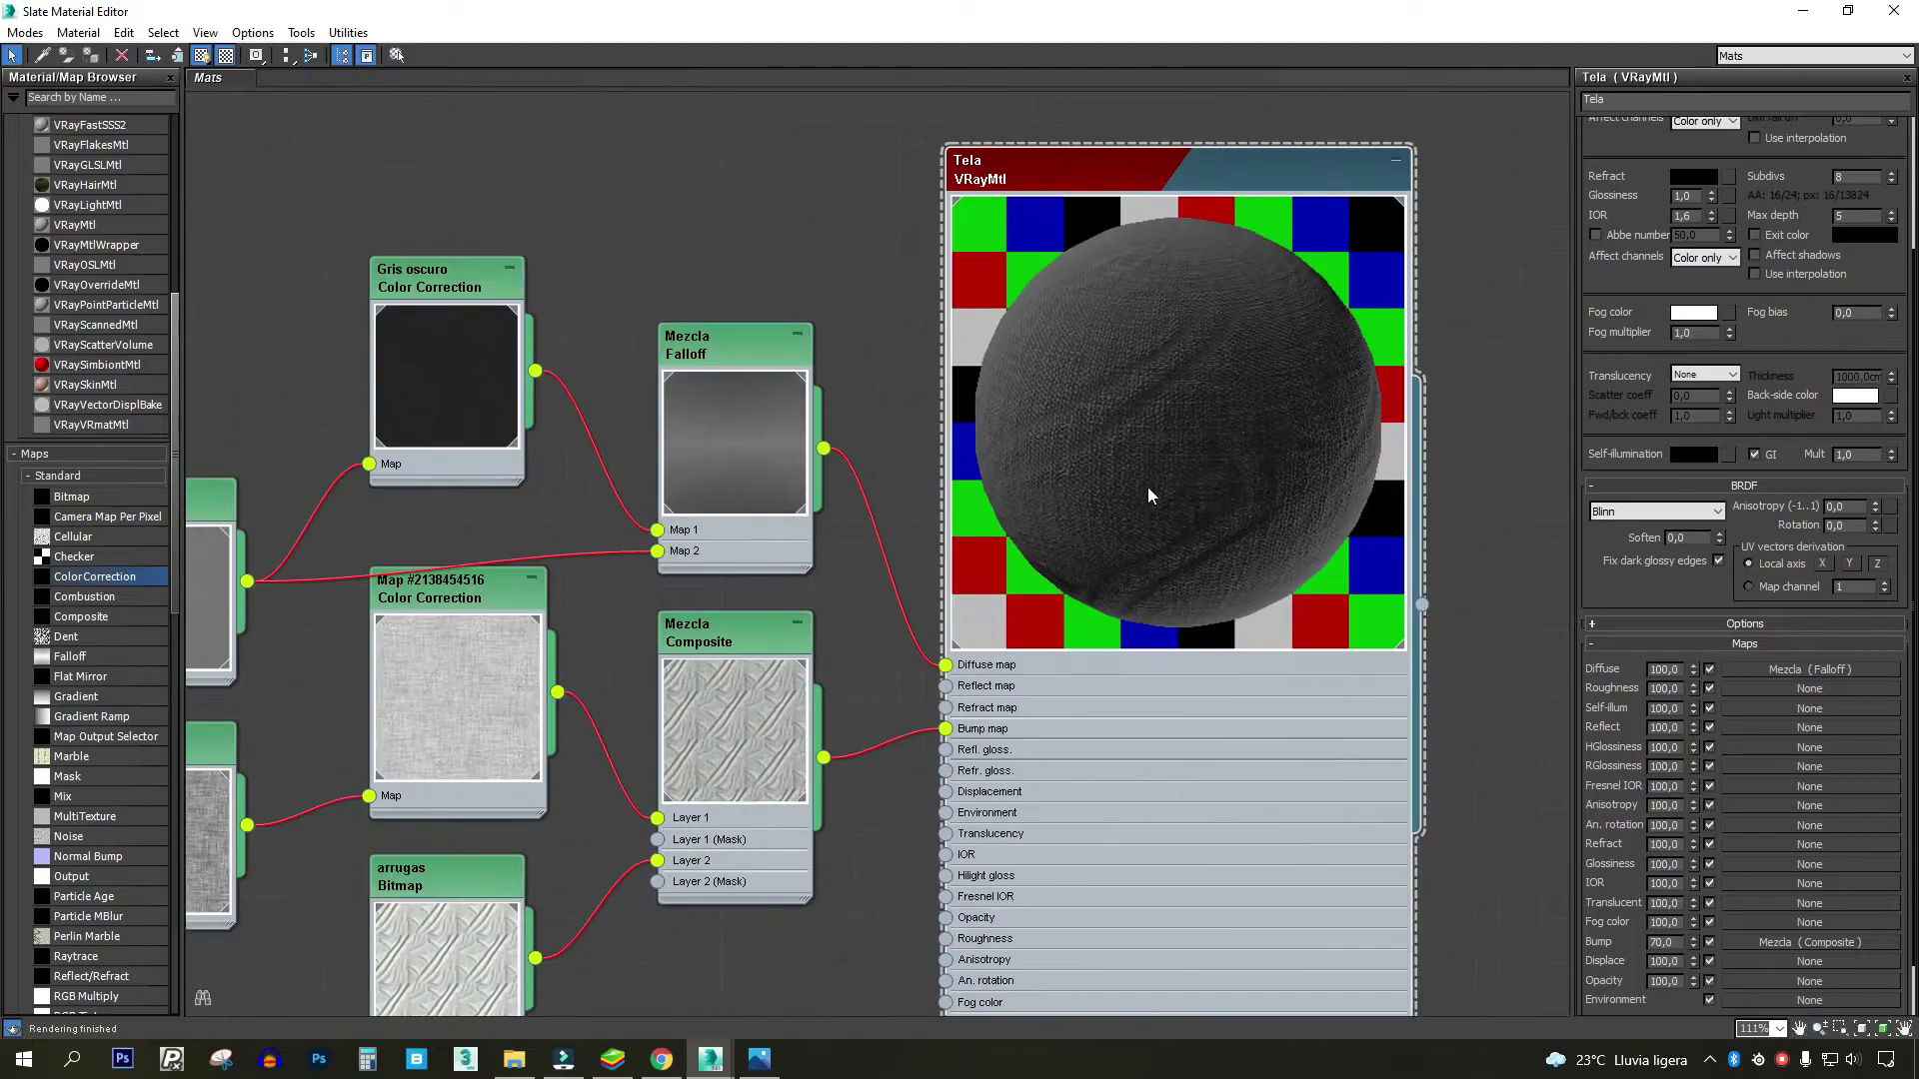
middle_drag(1149, 493, 1039, 493)
middle_drag(528, 401, 600, 398)
middle_drag(713, 644, 820, 572)
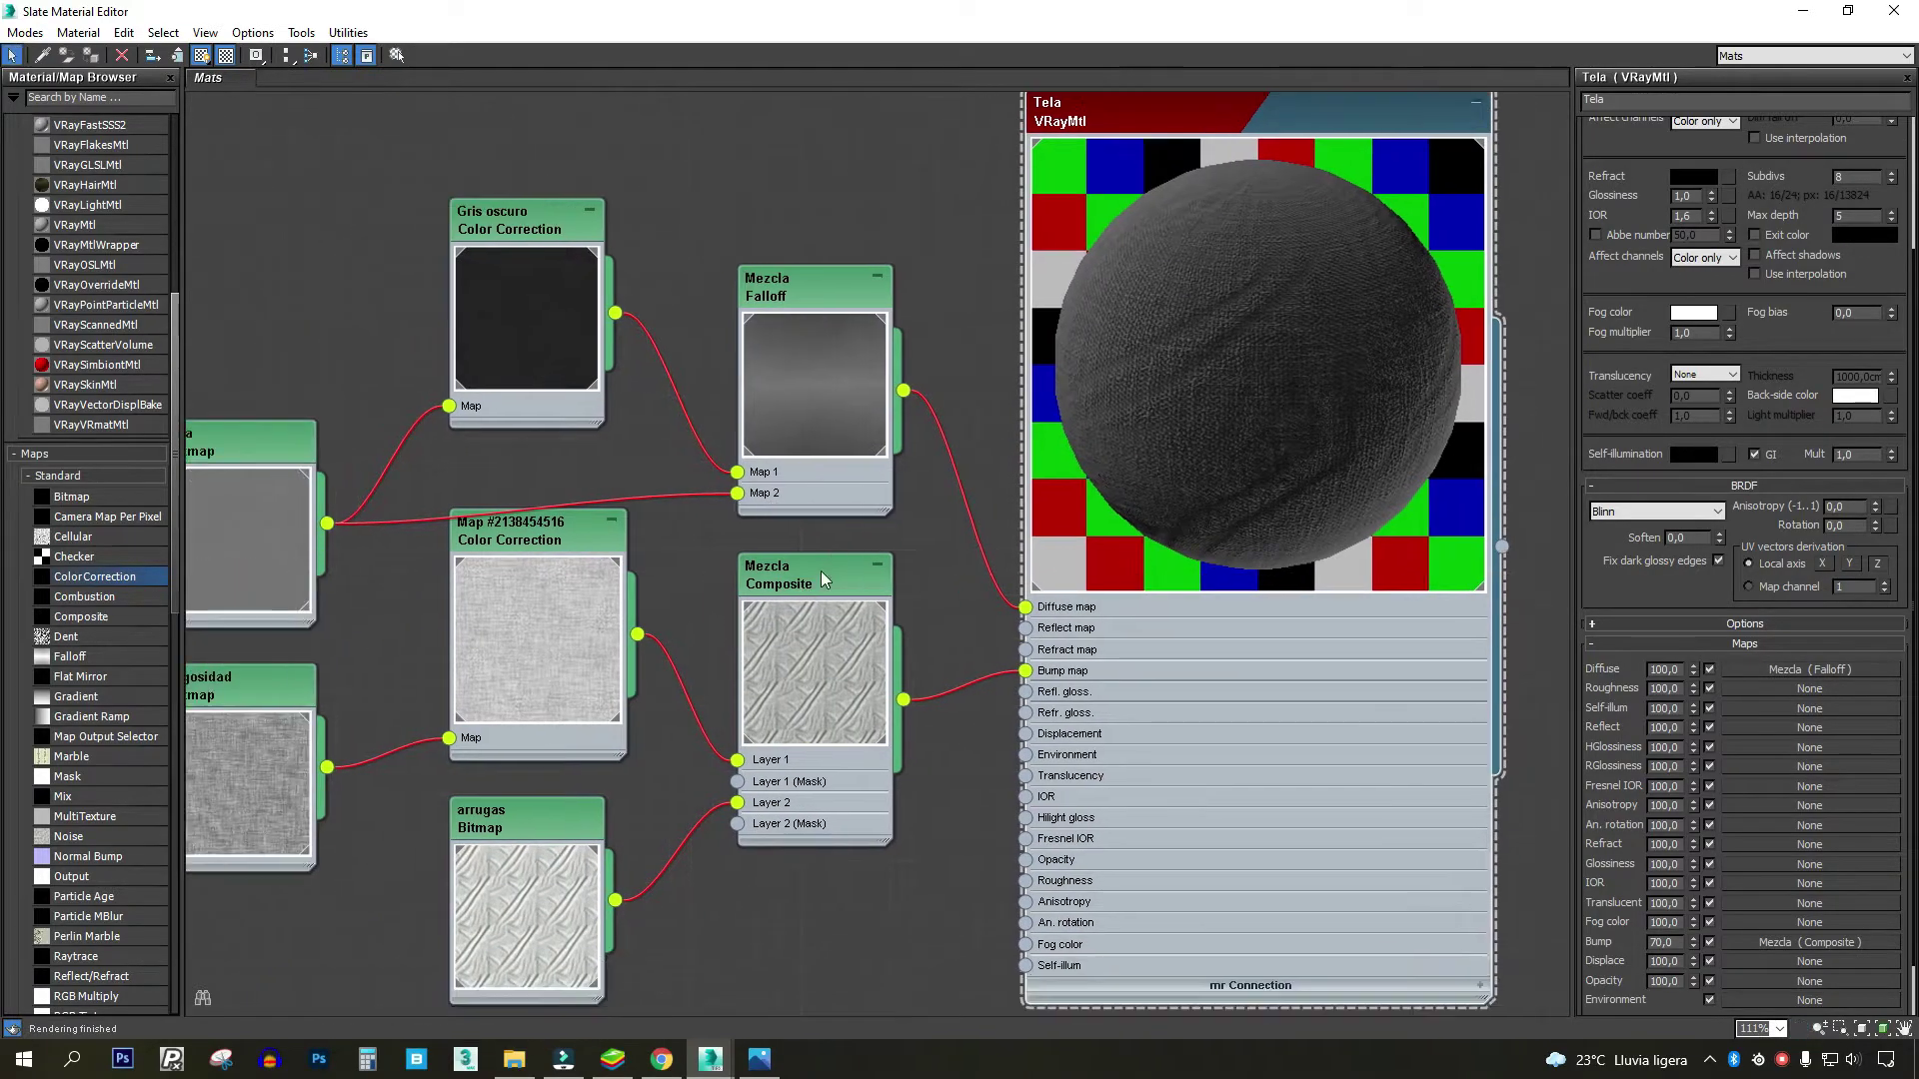
middle_drag(382, 548, 579, 523)
scroll(1136, 528, up, 1)
scroll(1311, 374, up, 2)
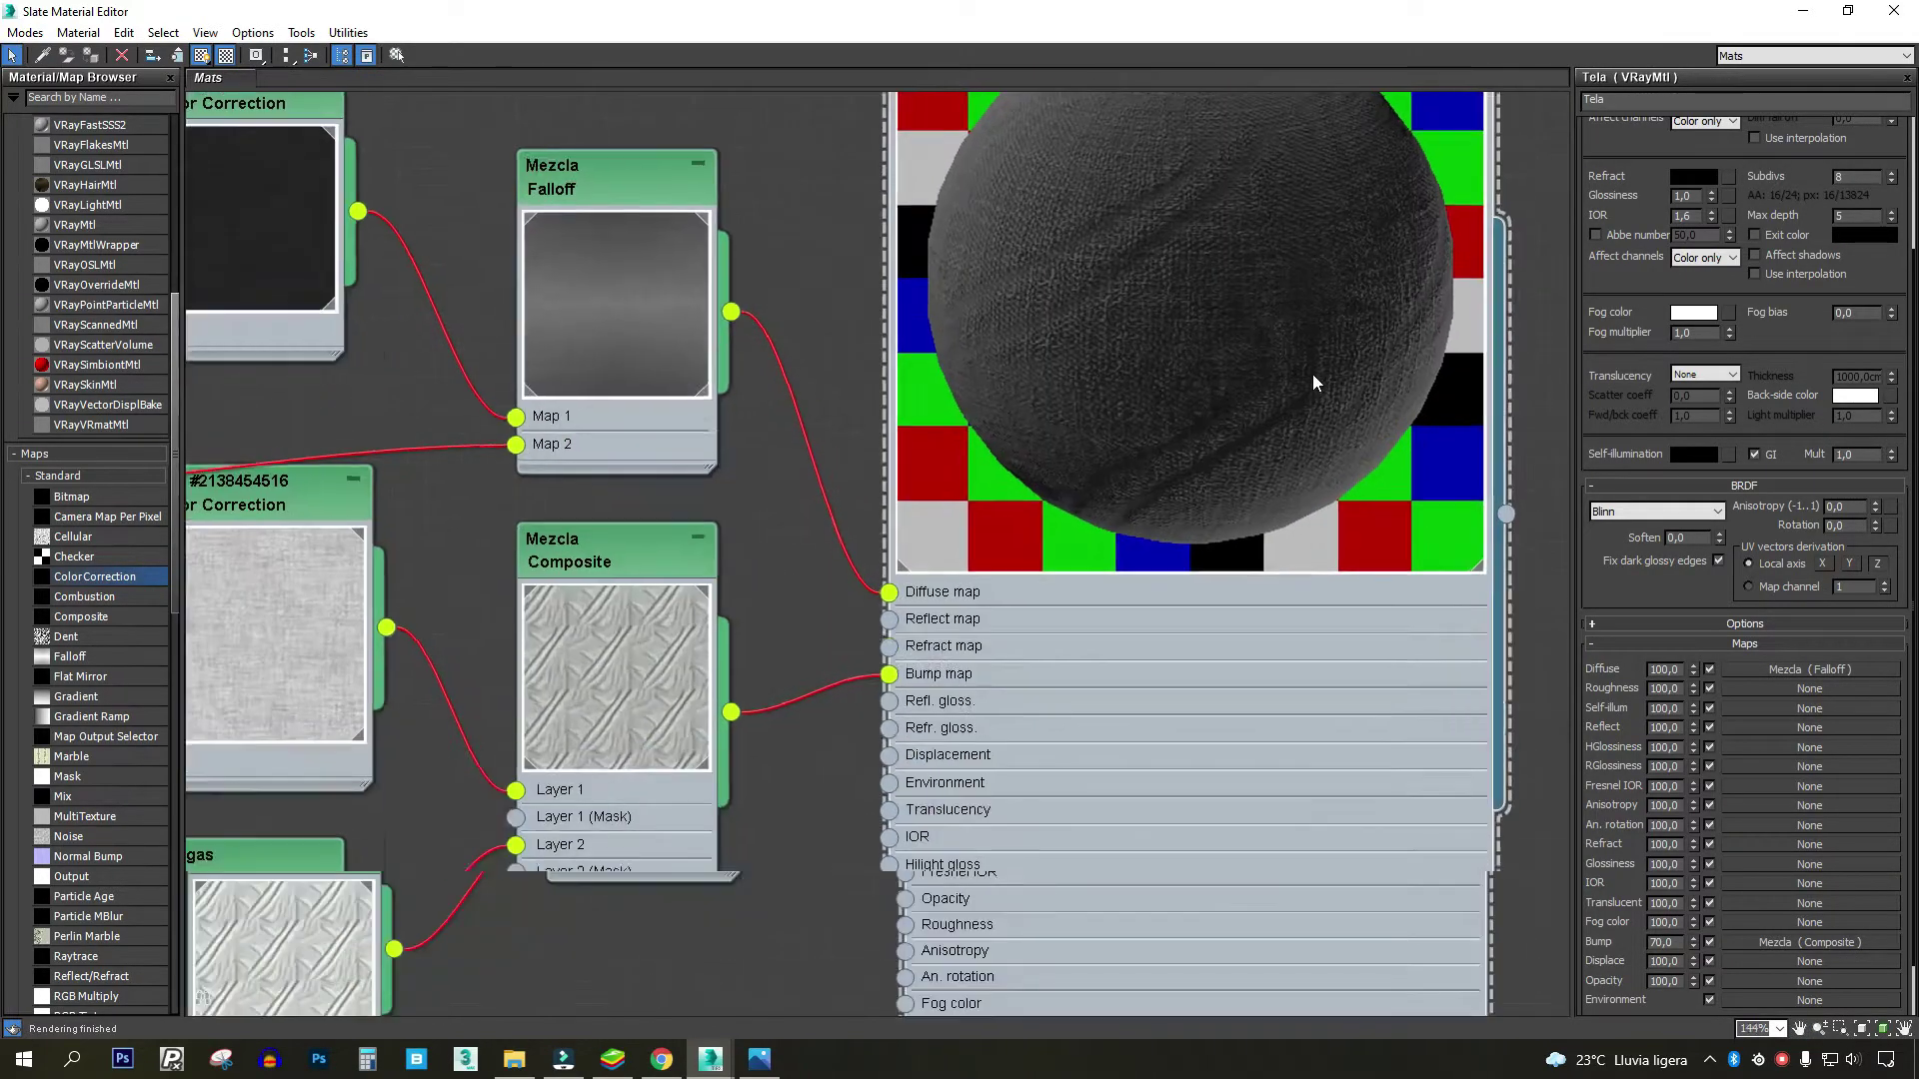
scroll(1017, 202, up, 1)
scroll(1117, 536, up, 1)
scroll(1117, 536, down, 1)
scroll(1075, 672, down, 1)
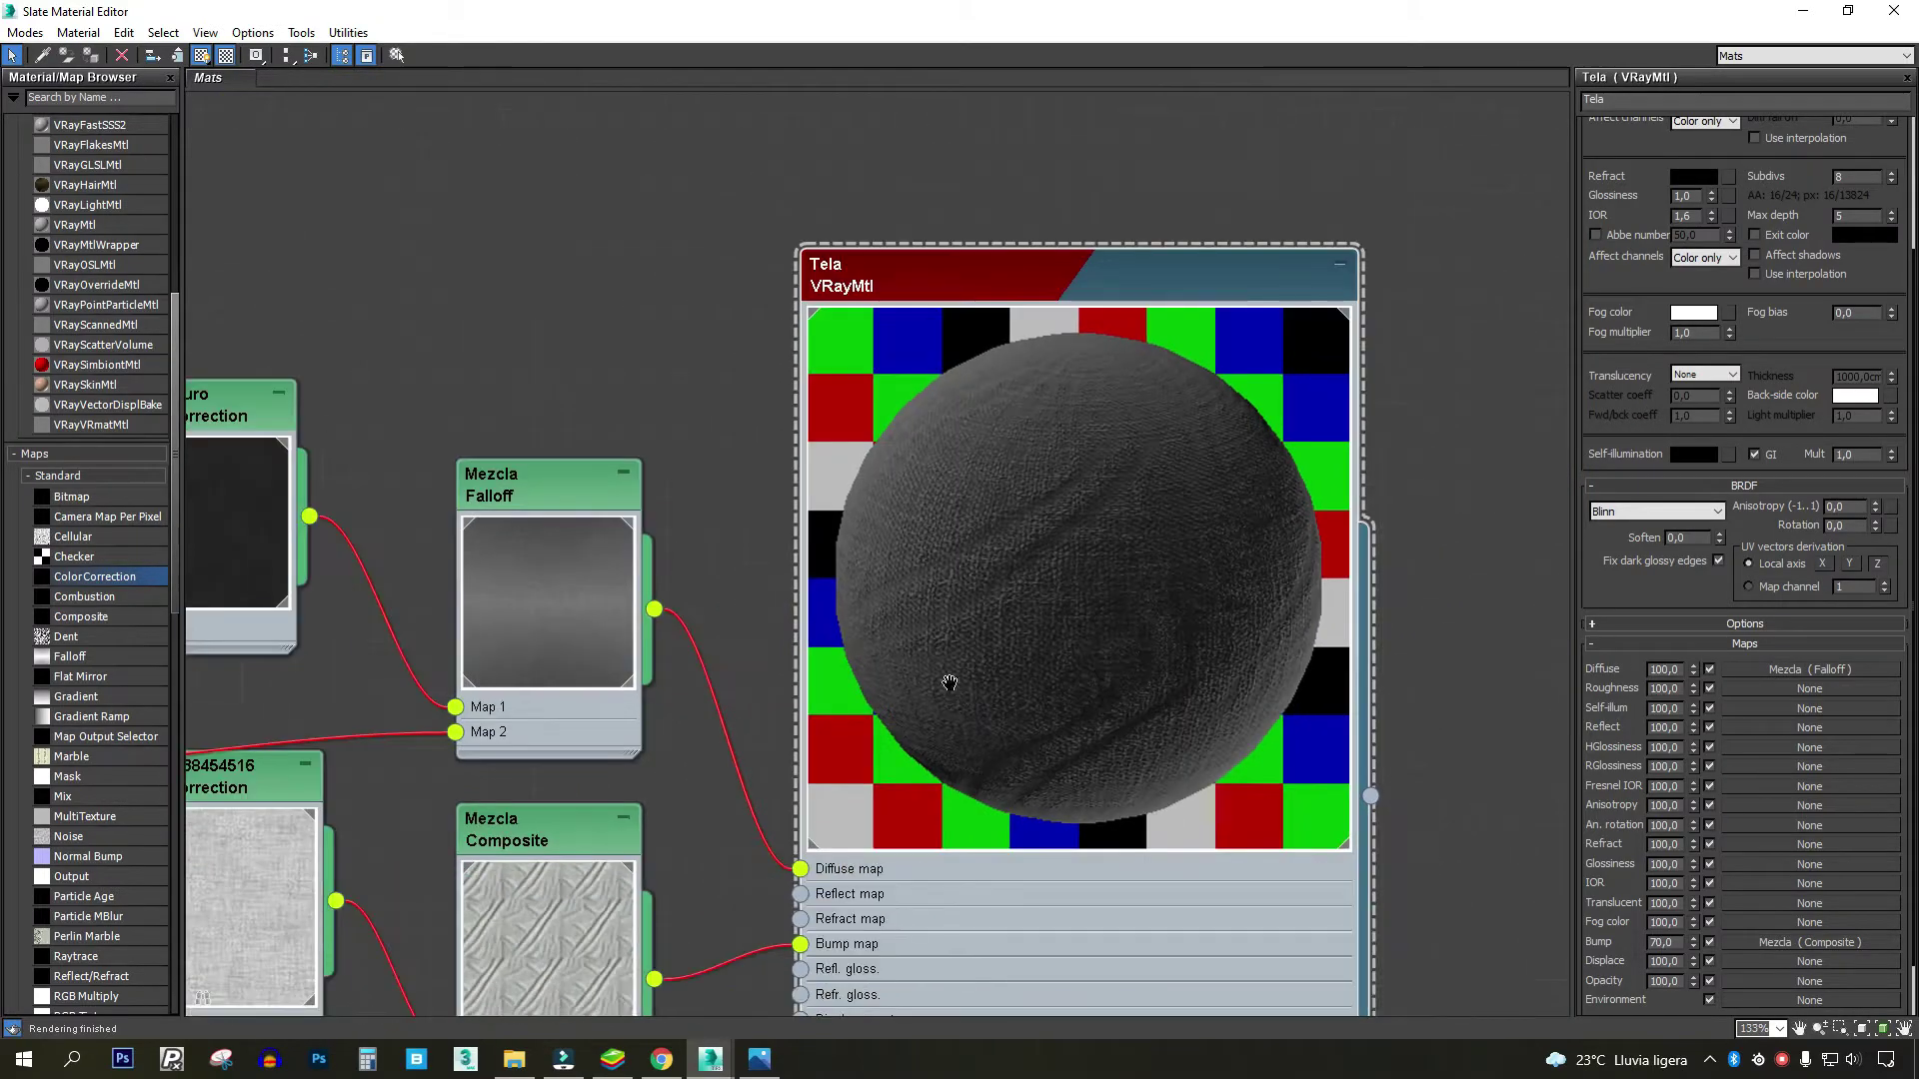
scroll(942, 686, down, 2)
middle_drag(434, 772, 674, 592)
- Reselect the arrugas bitmap and adjust its blur, trying 2 and 50 before the final 0,01
click(674, 717)
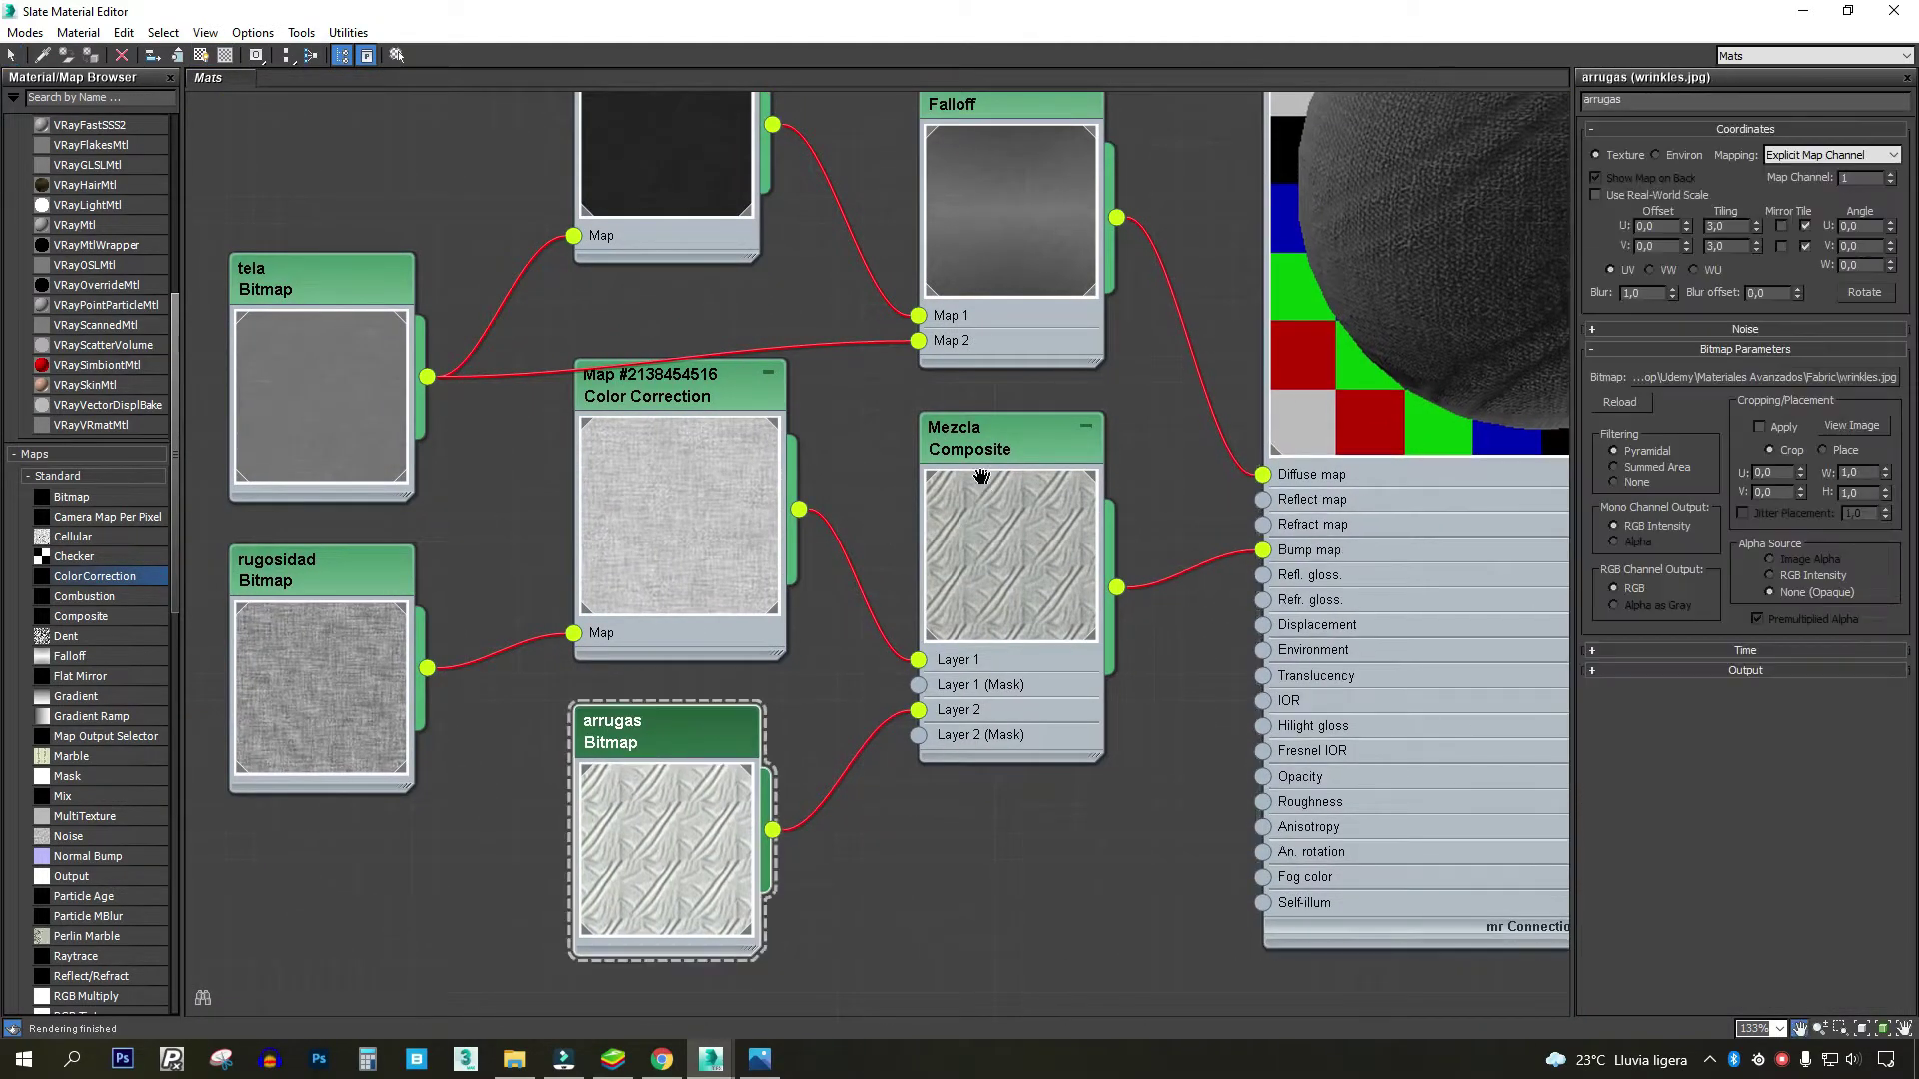
middle_drag(1159, 520, 842, 547)
scroll(1233, 390, up, 2)
scroll(1157, 300, up, 1)
middle_drag(1156, 299, 1154, 348)
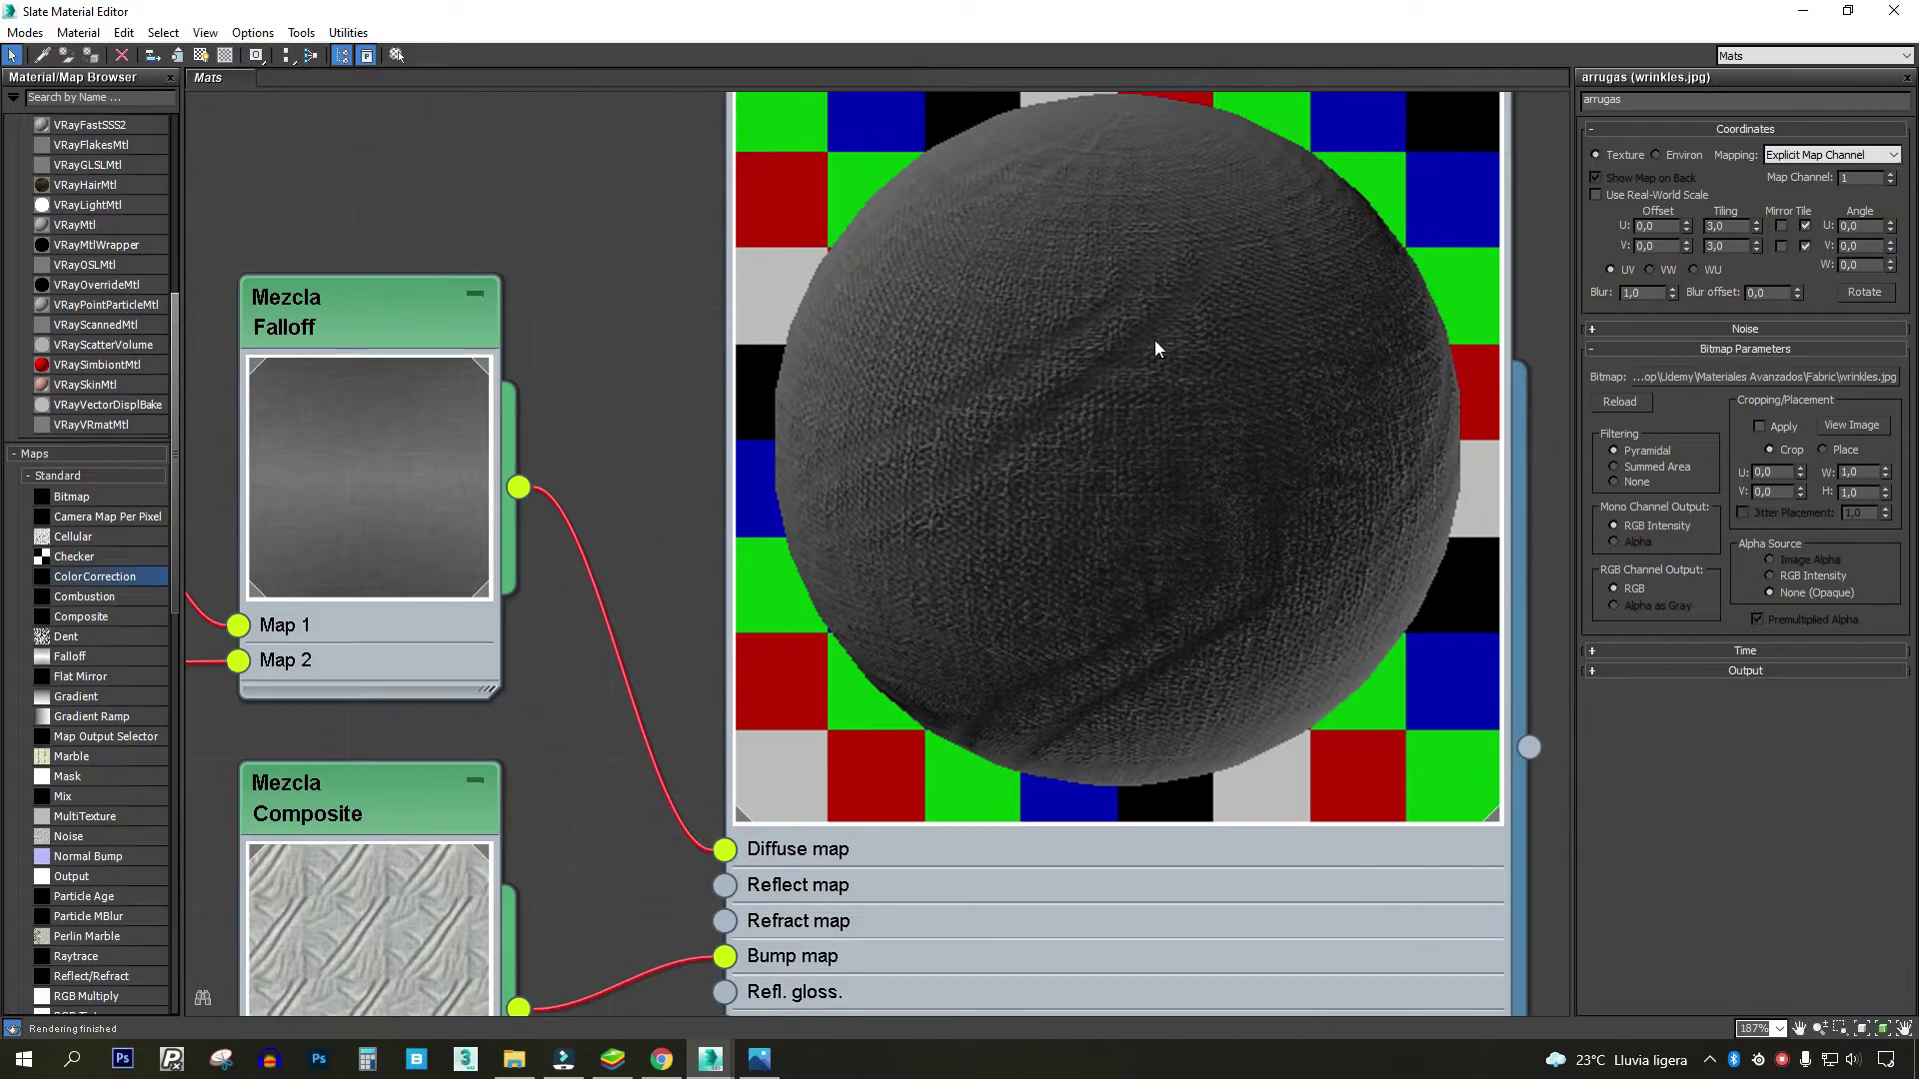
double_click(1656, 293)
text(2)
key(Return)
text(50)
key(Return)
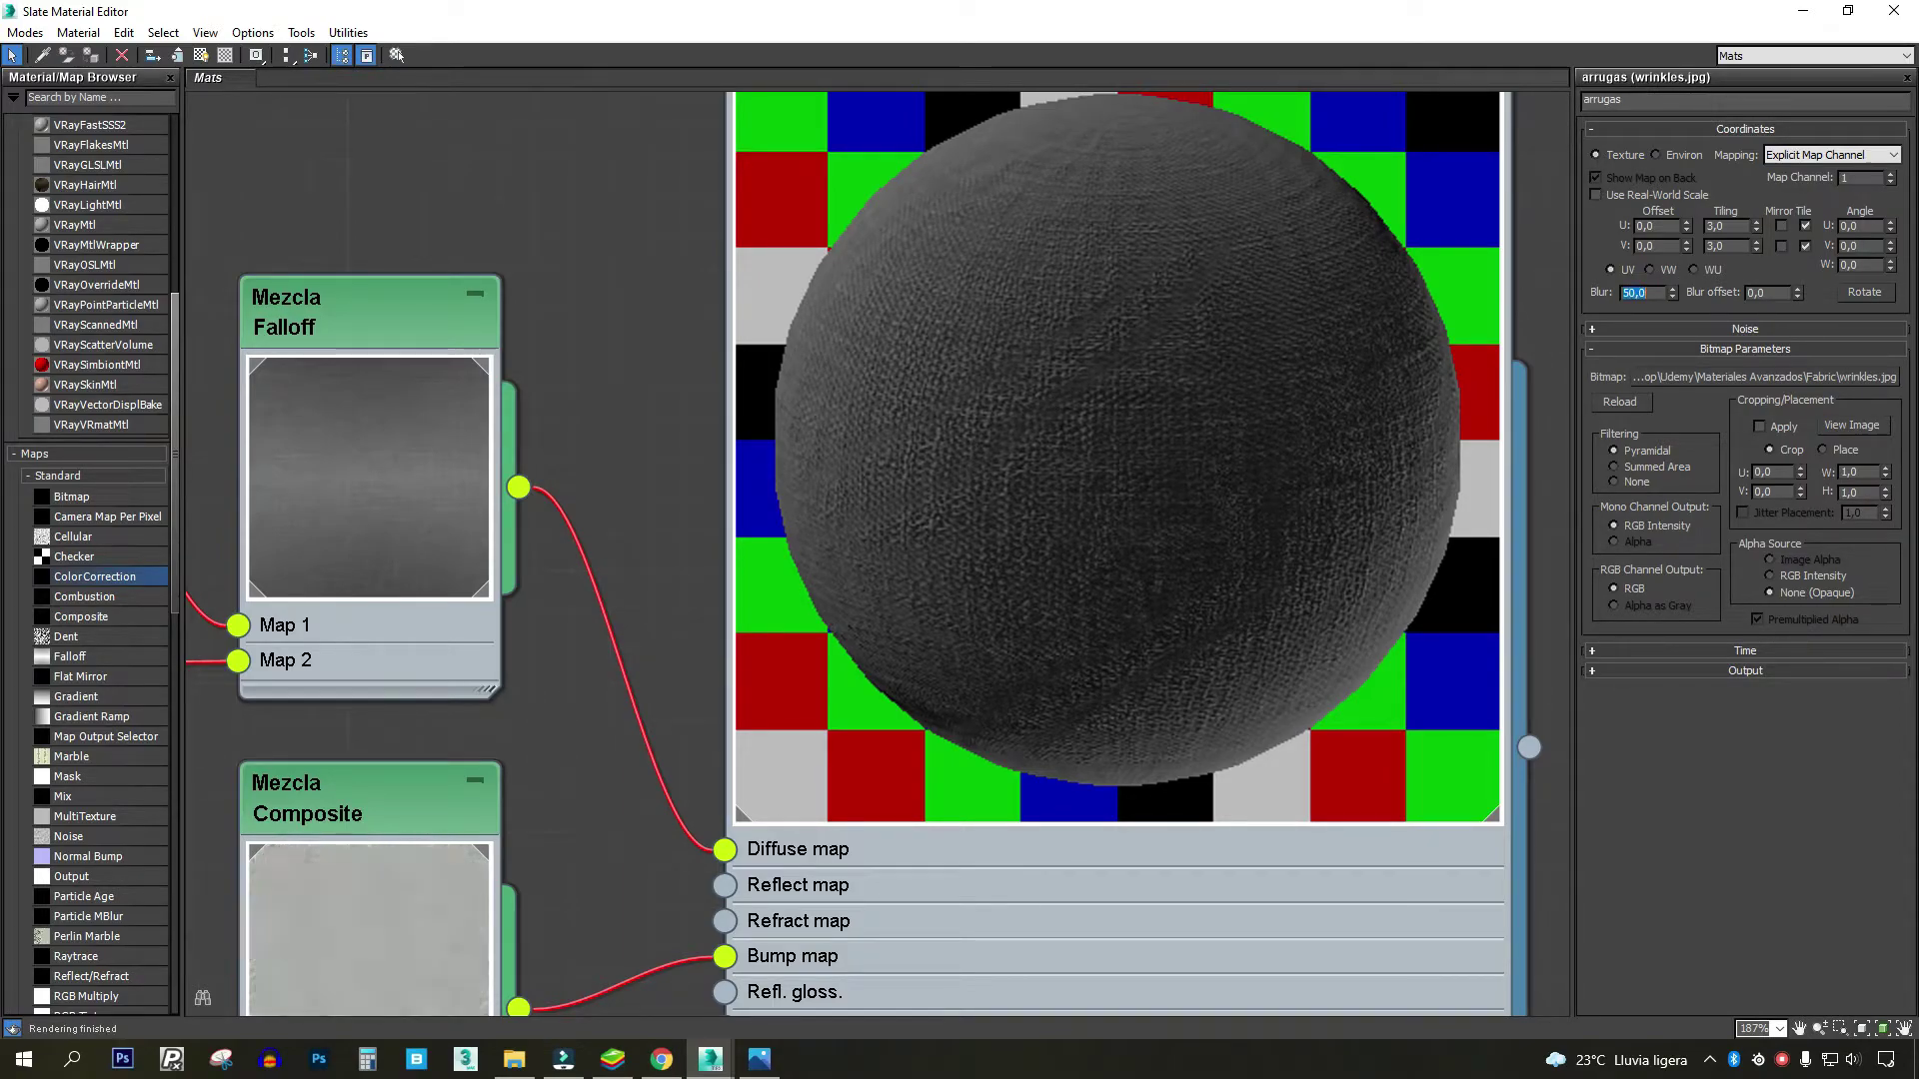
text(0)
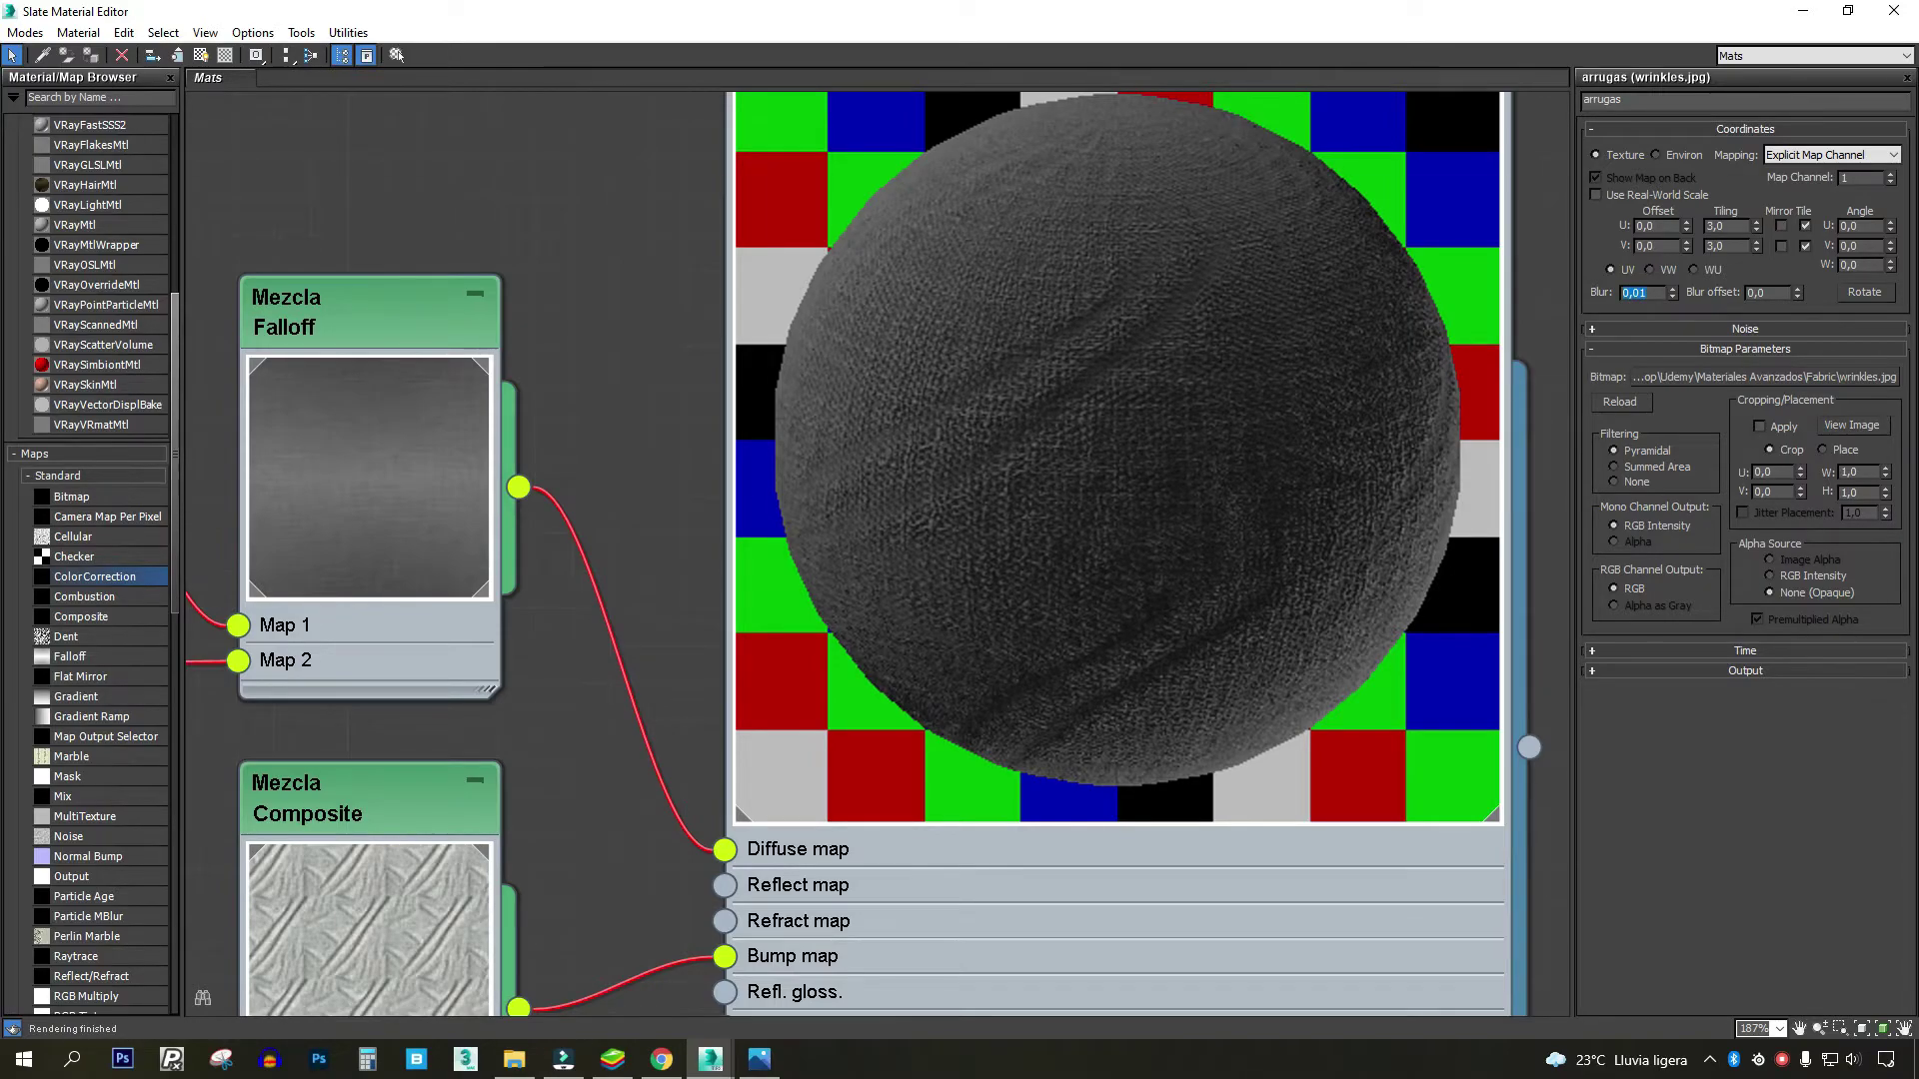
text(2)
- Select the tela fabric bitmap and raise its blur to 1,5
scroll(1070, 505, down, 3)
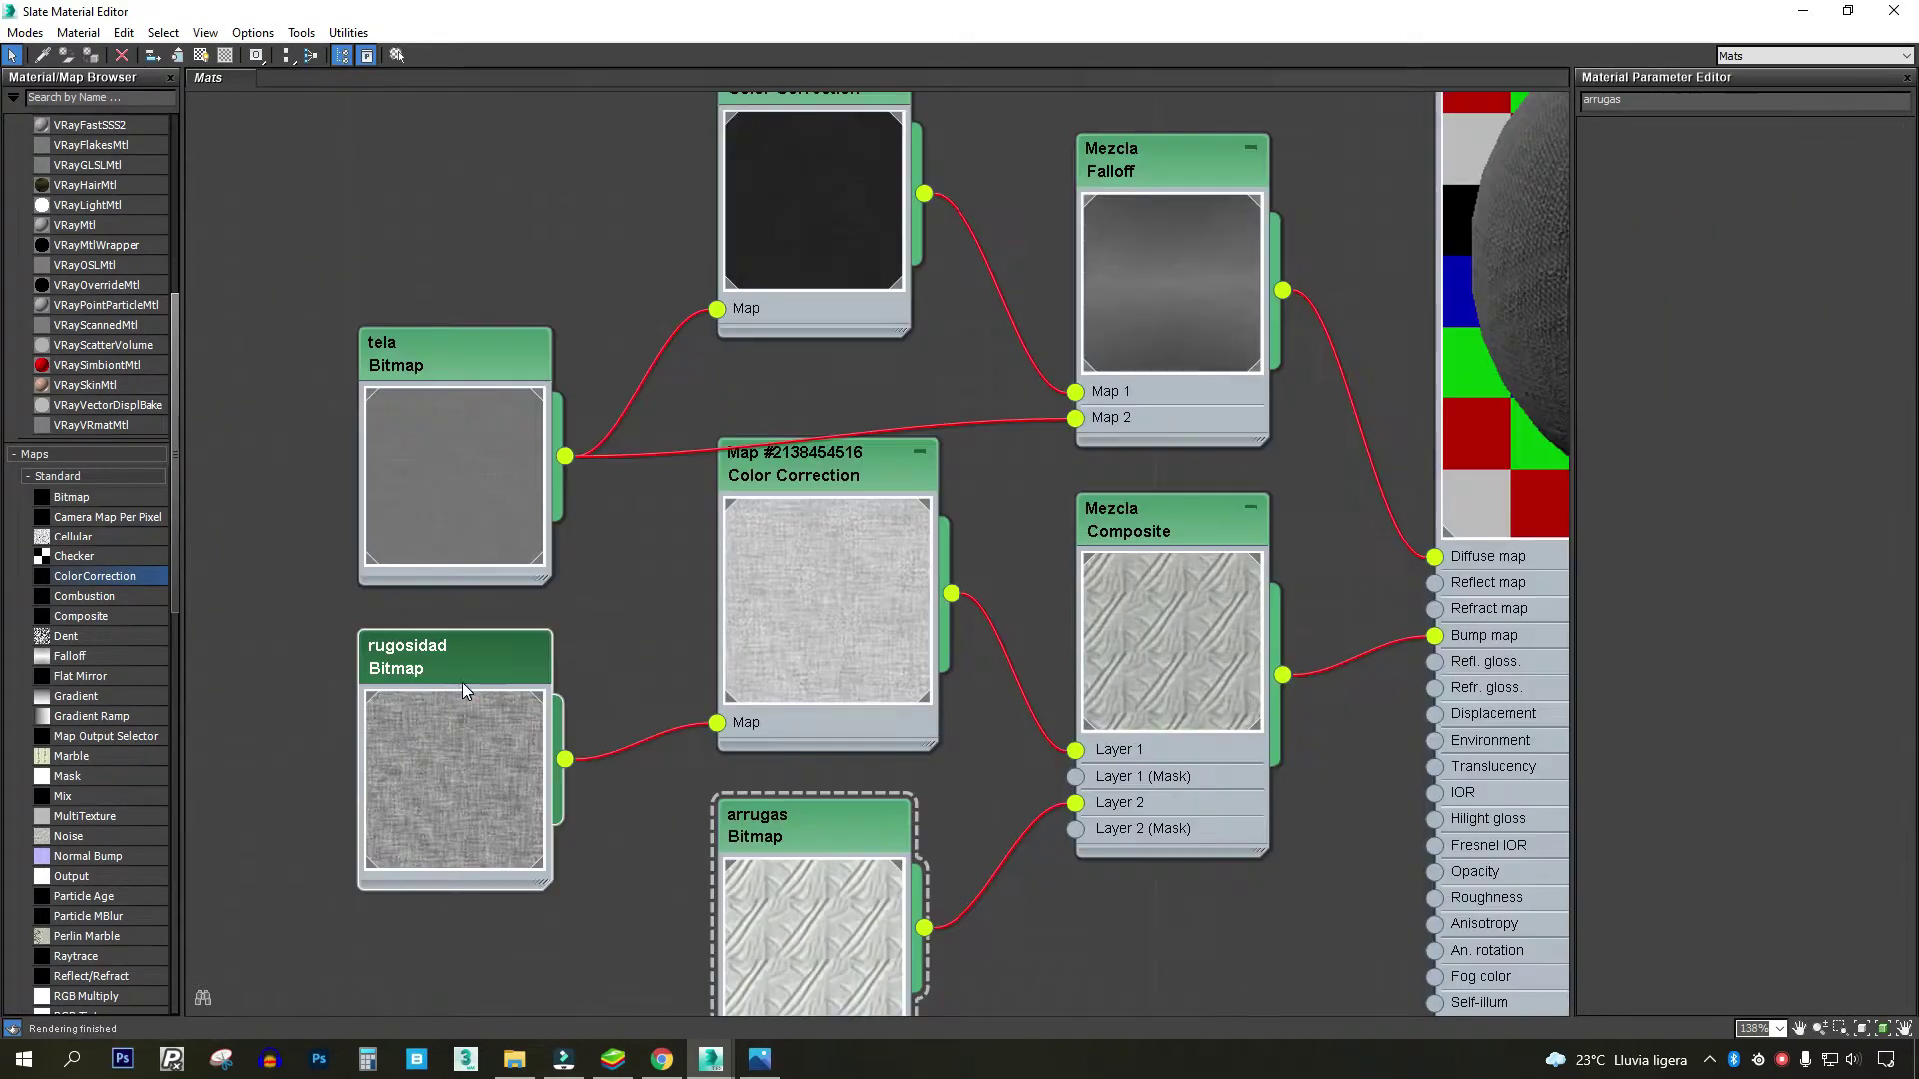
scroll(1071, 506, up, 2)
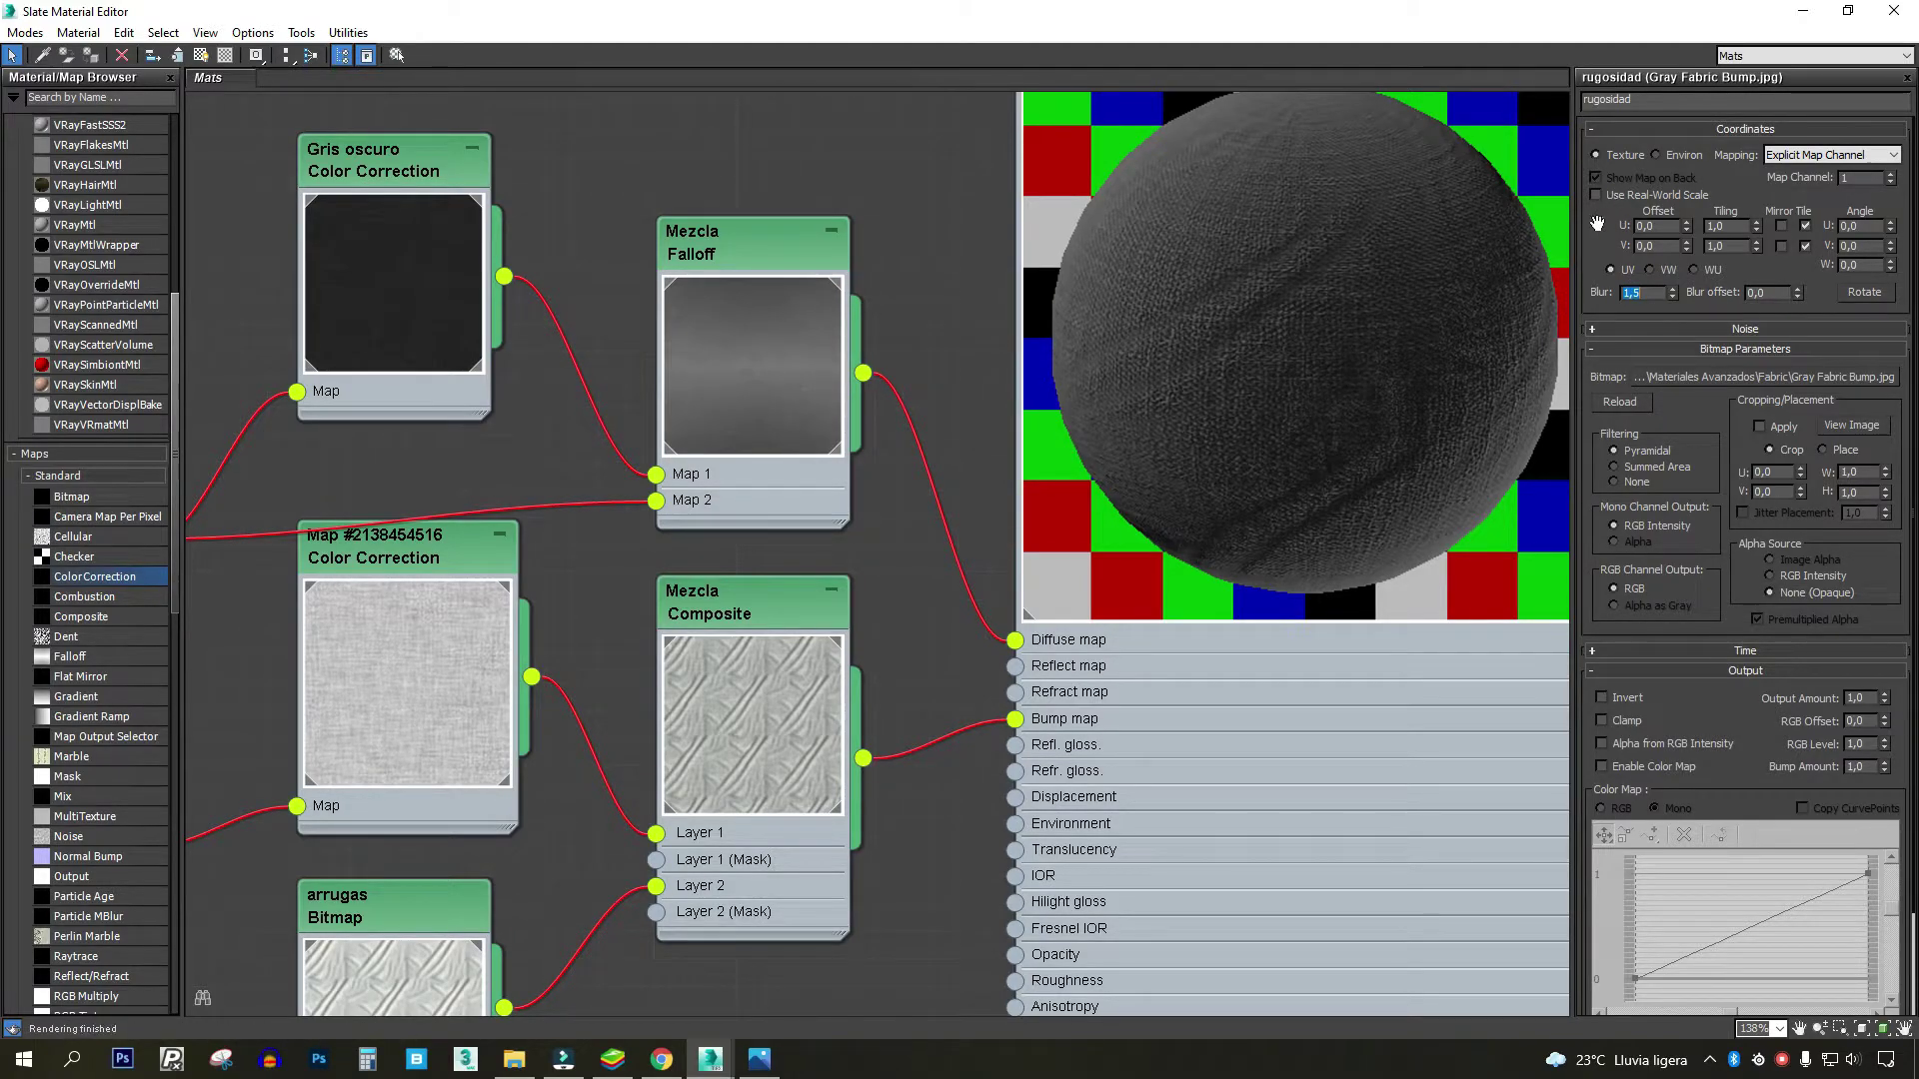
scroll(1283, 361, up, 2)
scroll(1283, 362, up, 1)
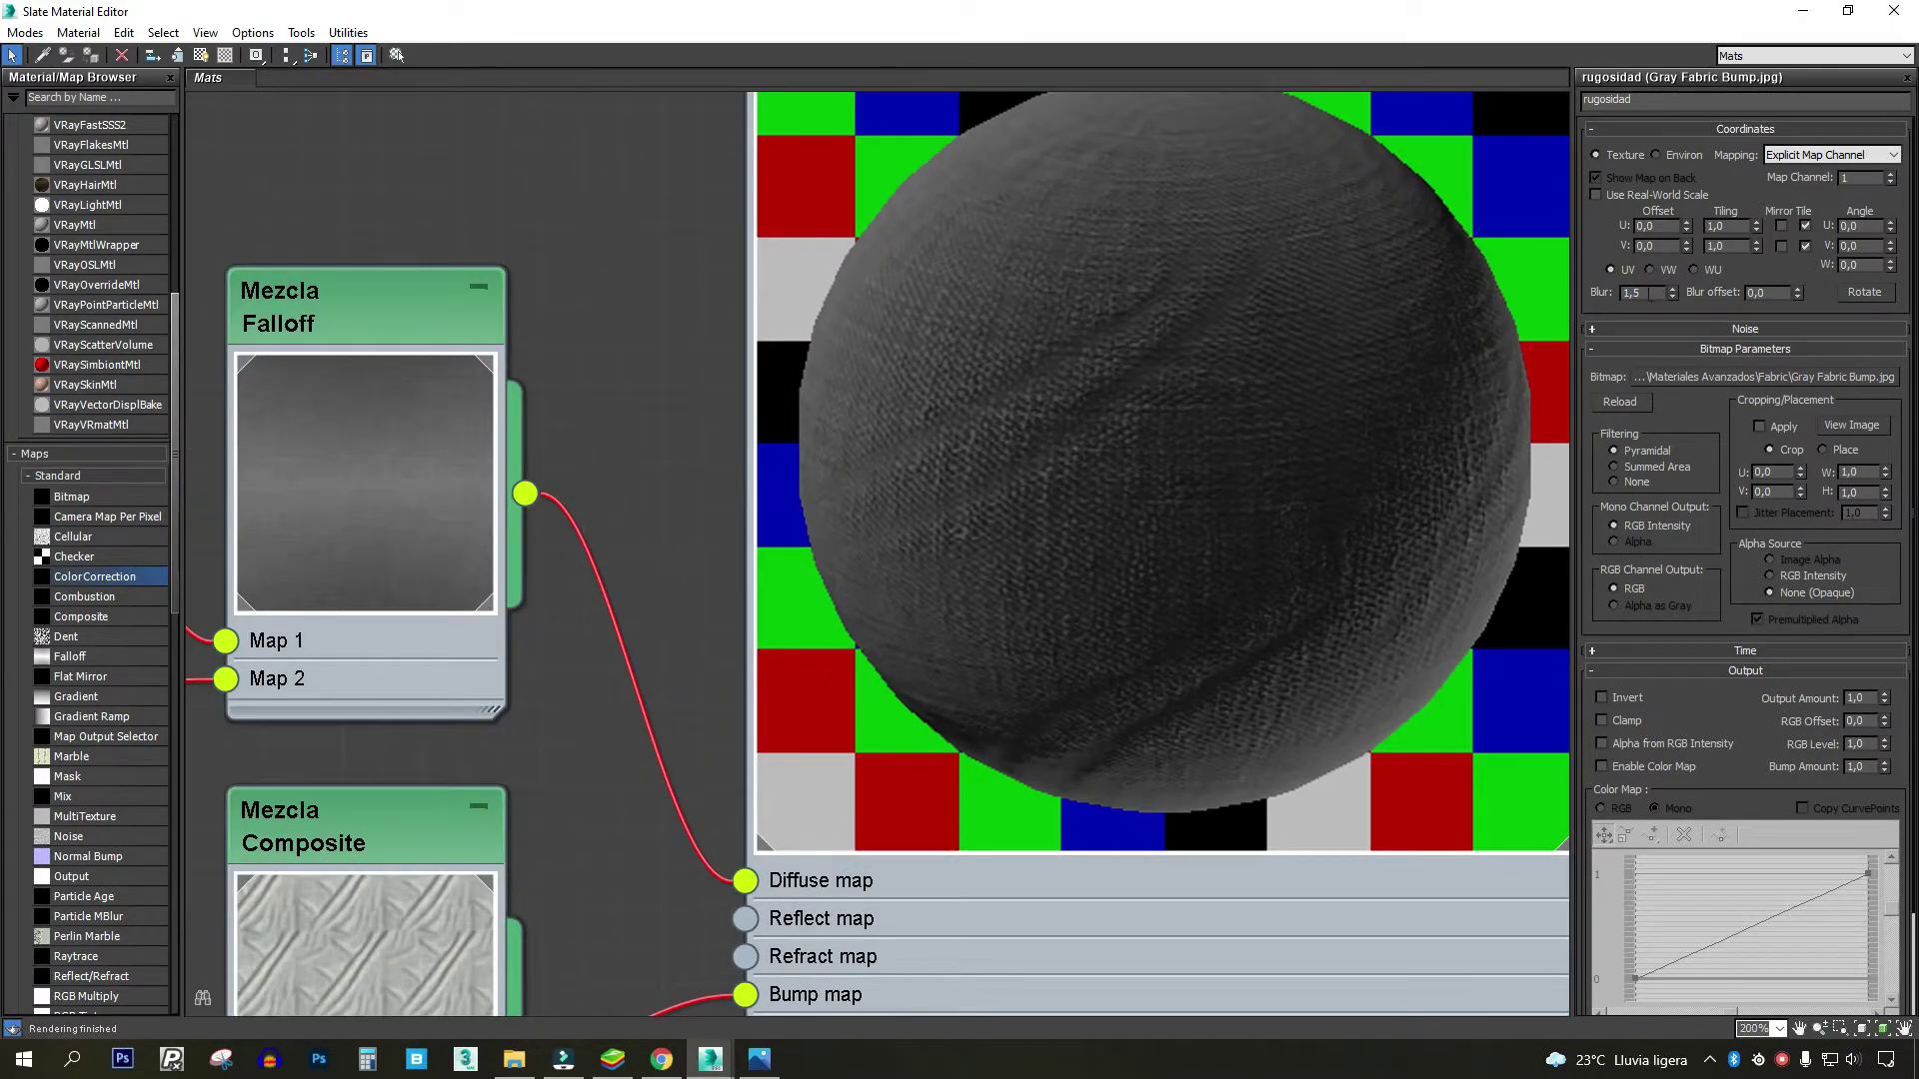
scroll(1459, 474, down, 2)
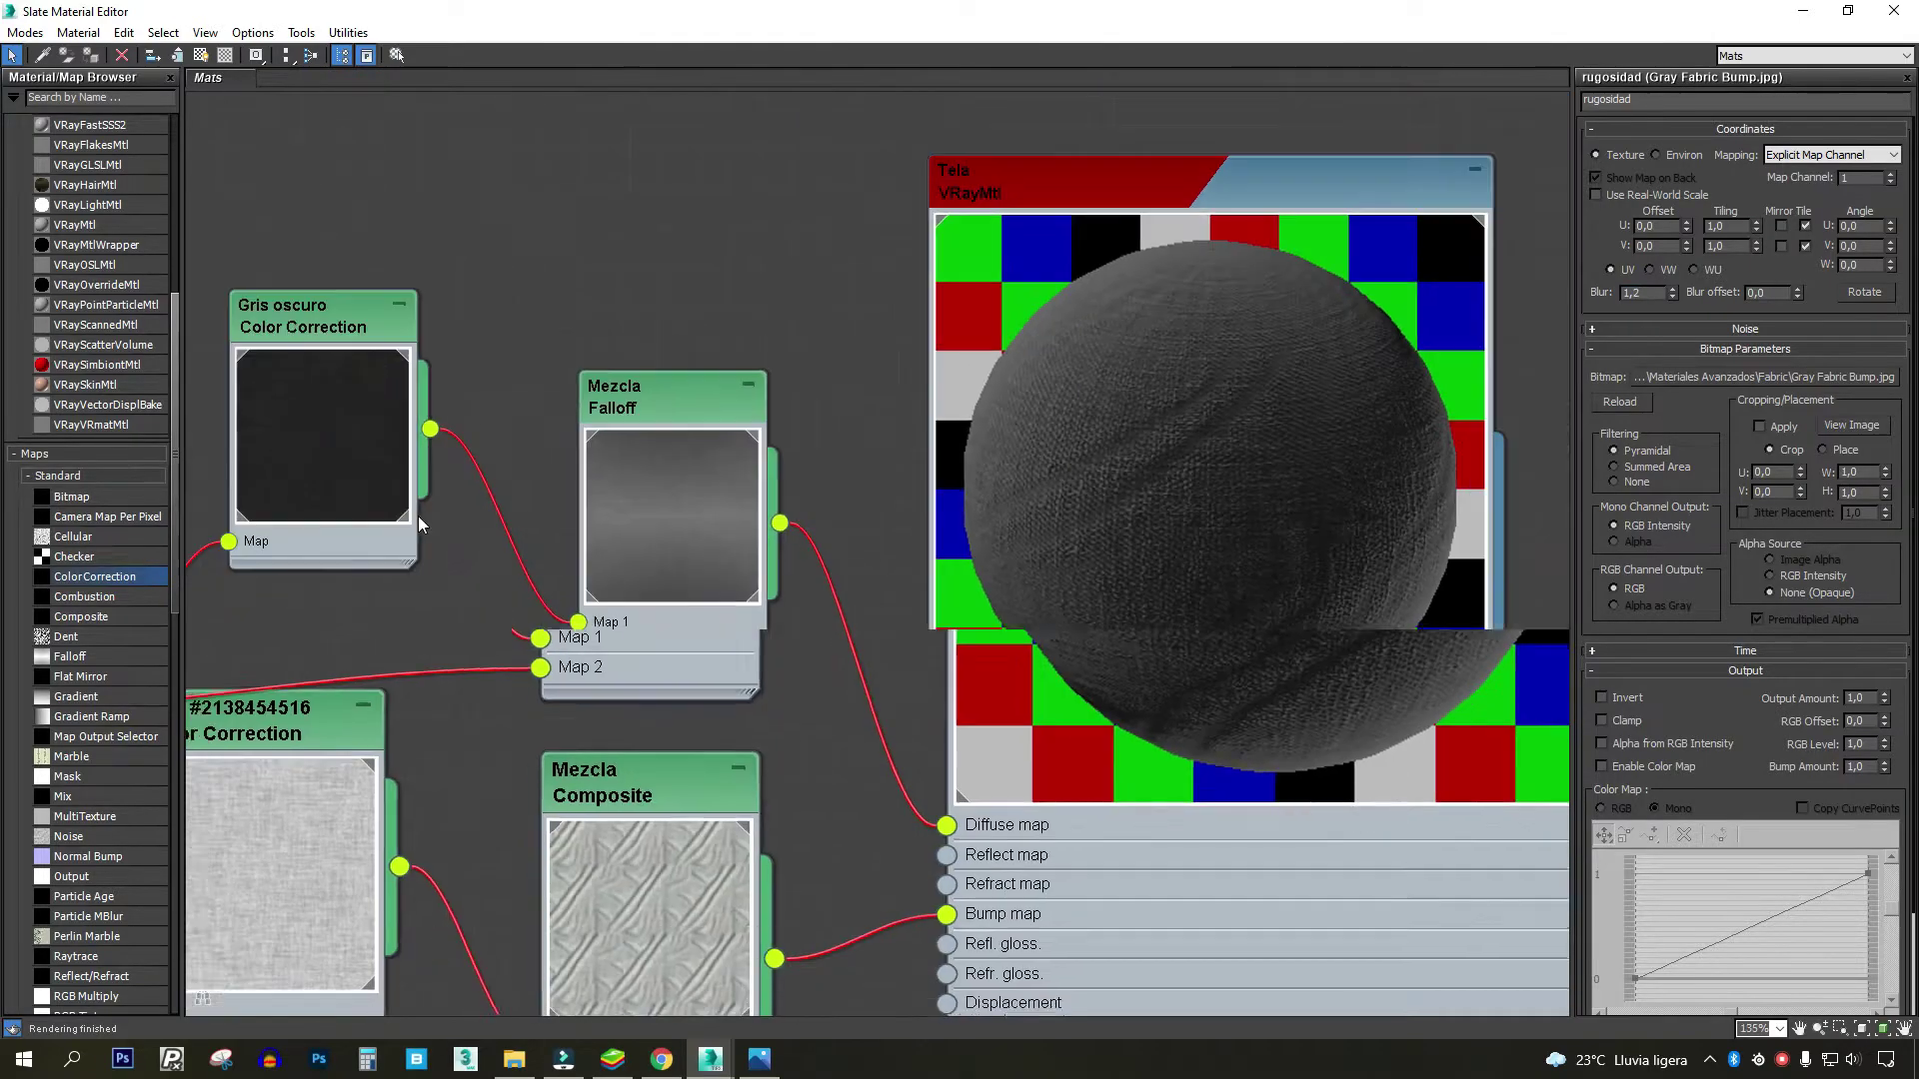
scroll(1459, 474, down, 2)
scroll(1460, 474, down, 1)
click(390, 600)
scroll(1057, 450, up, 1)
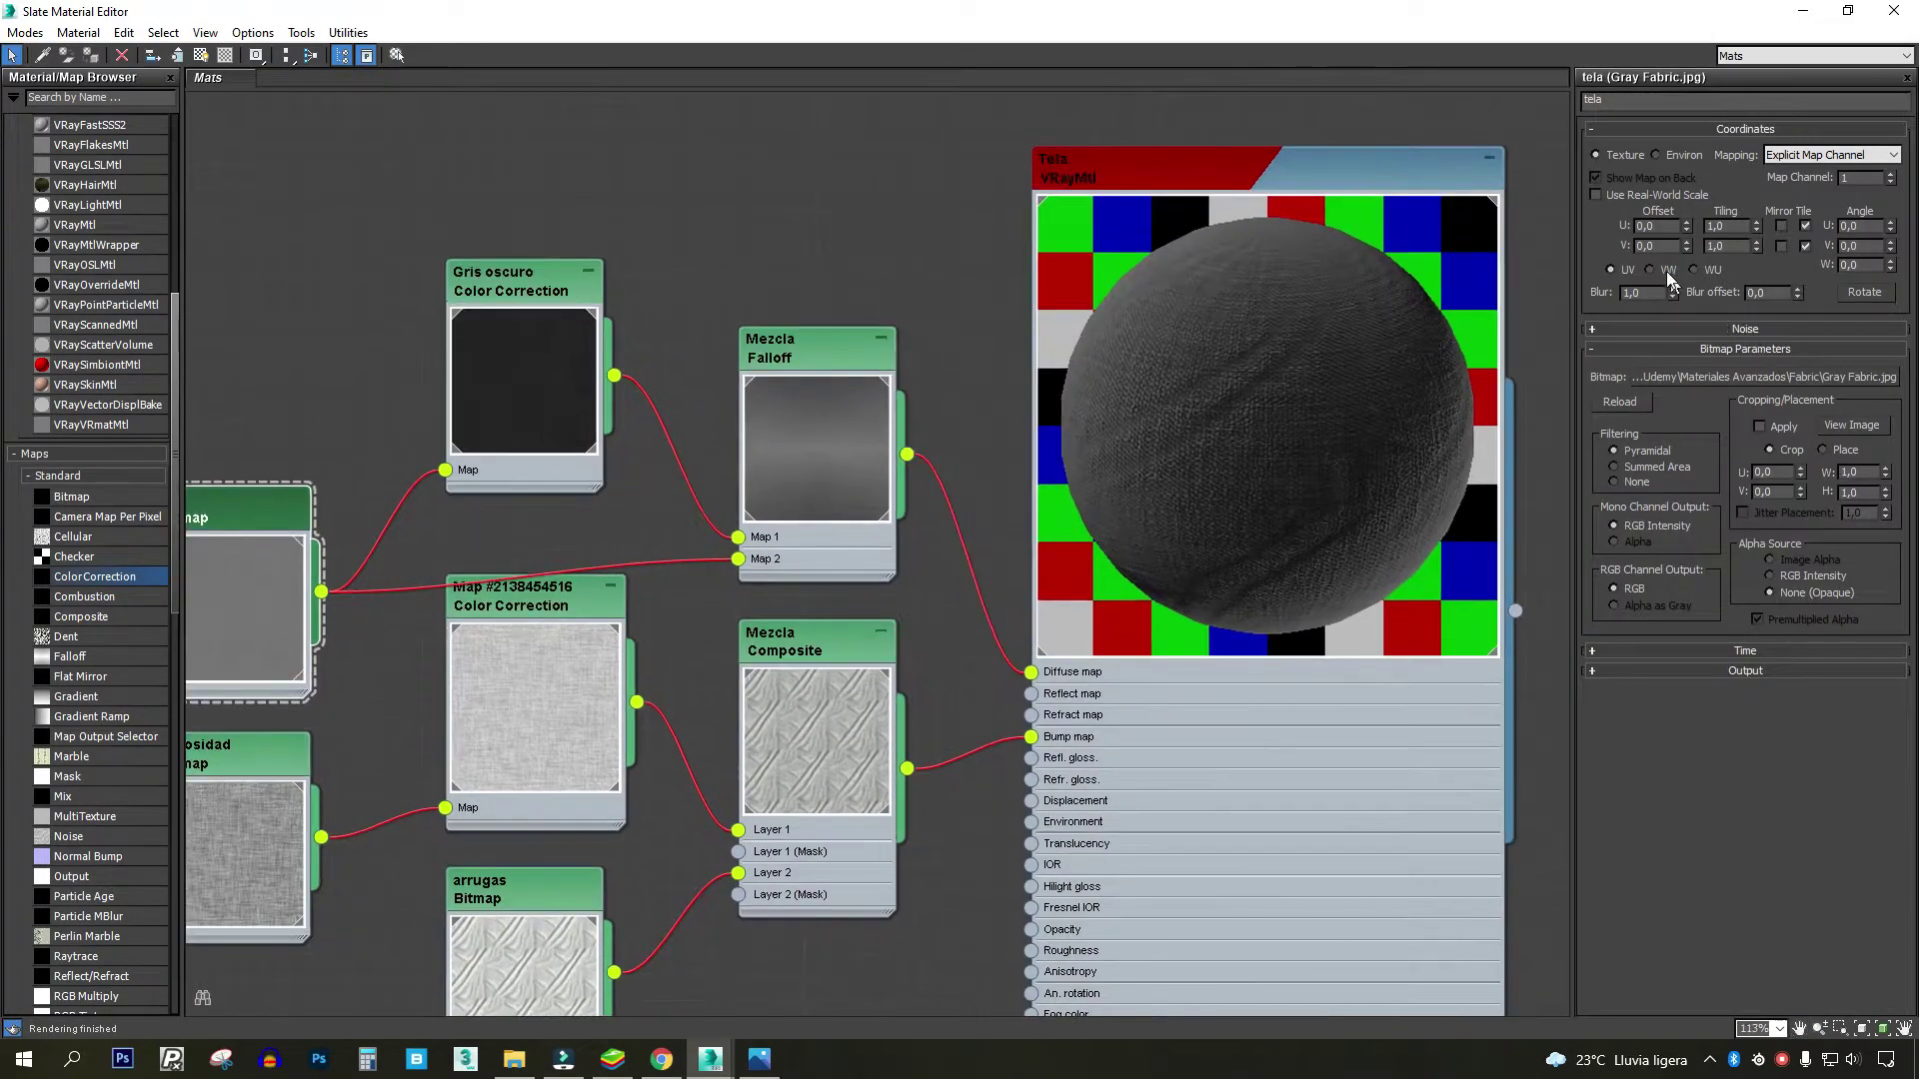
text(1,5)
key(Return)
scroll(1333, 316, up, 2)
scroll(1347, 422, up, 3)
middle_drag(1390, 249, 1083, 382)
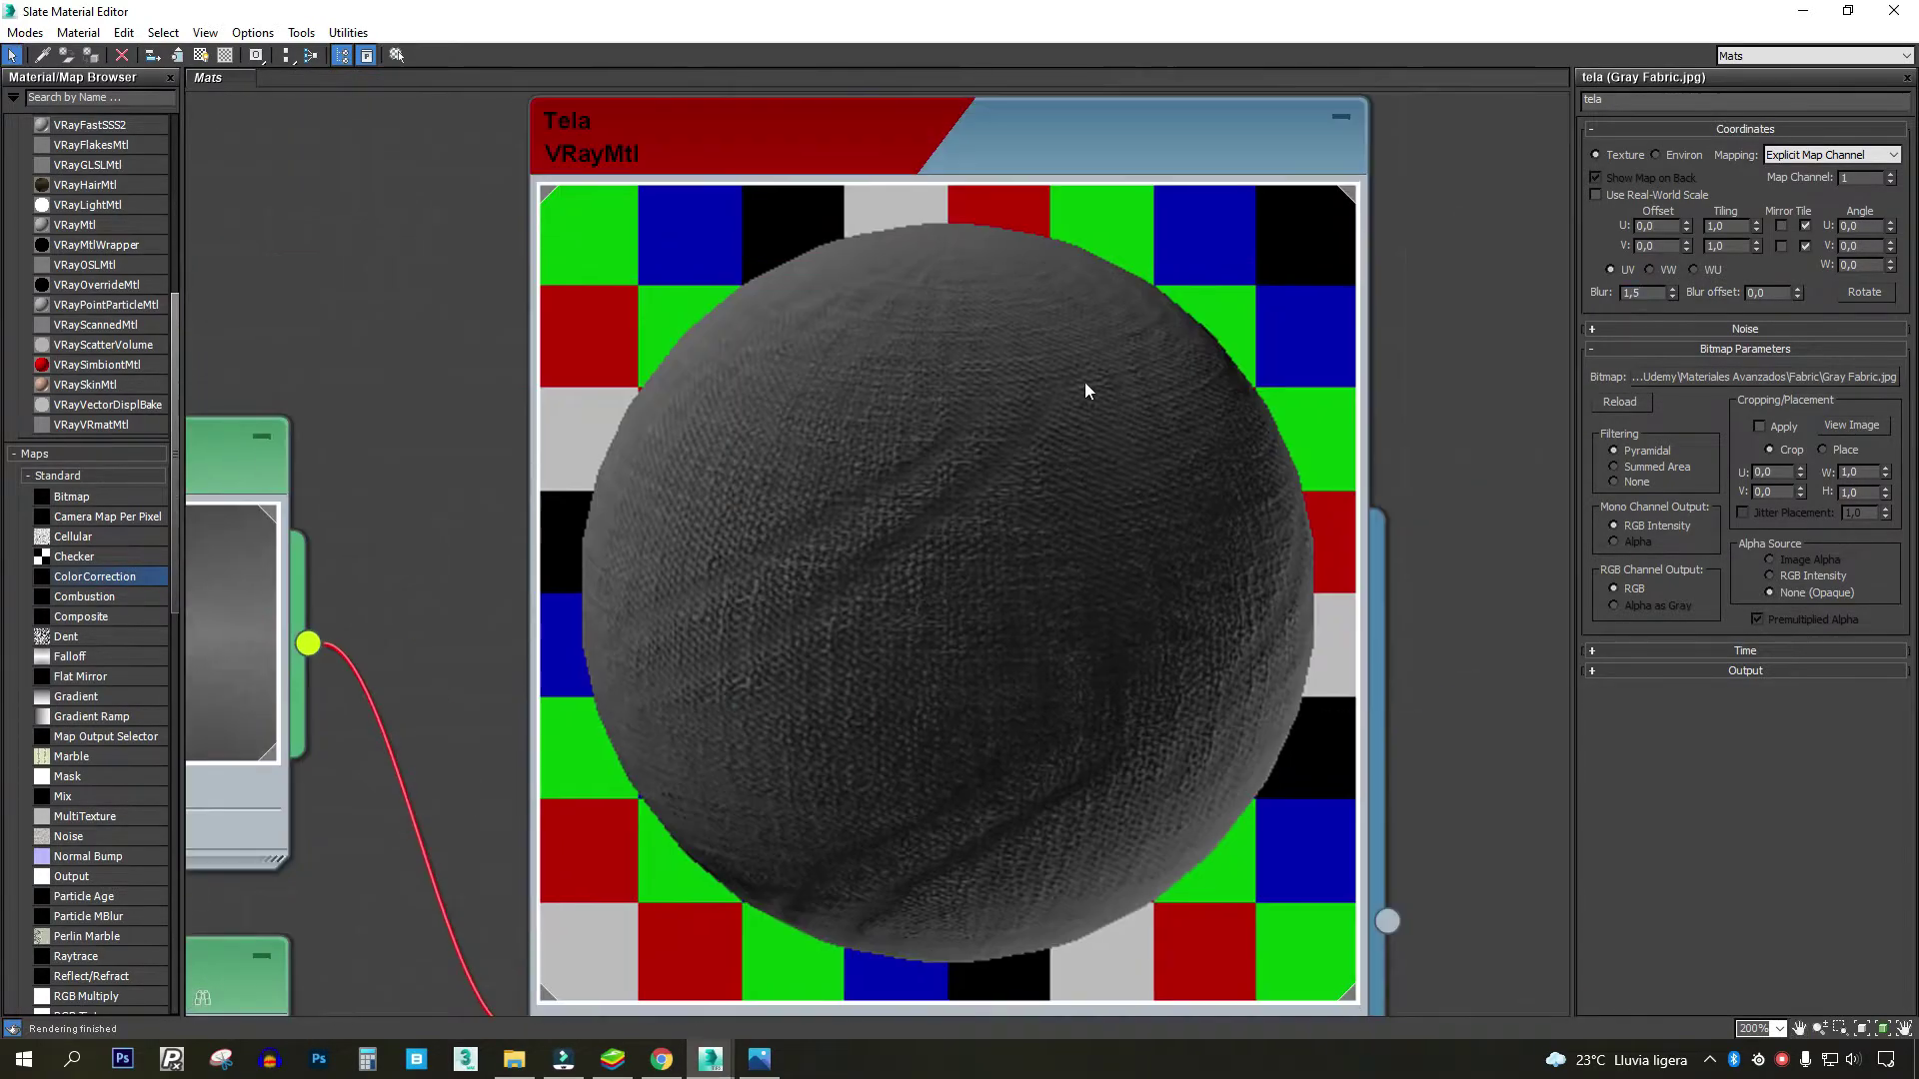
- Shrink the material editor, maximize the V-Ray frame buffer and start a new render
double_click(1092, 12)
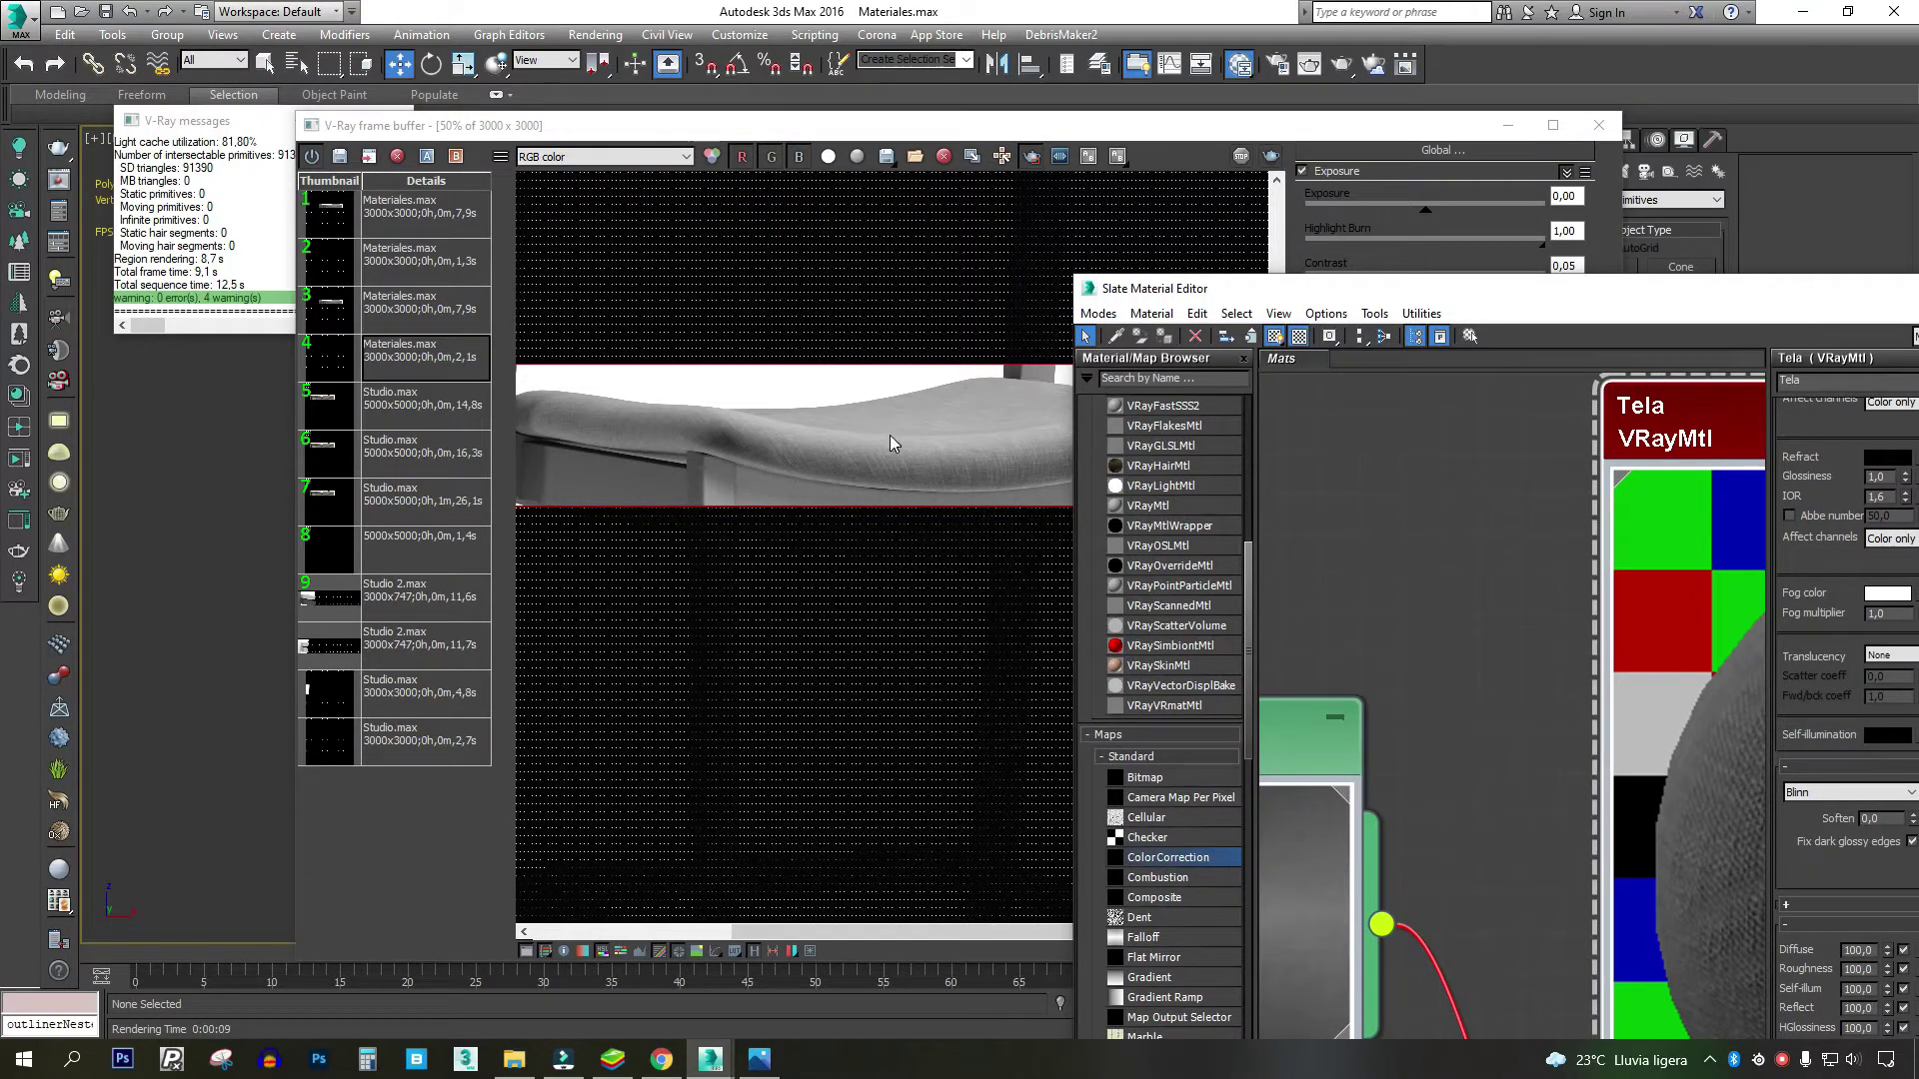
double_click(1049, 126)
scroll(776, 309, up, 2)
scroll(1058, 420, up, 2)
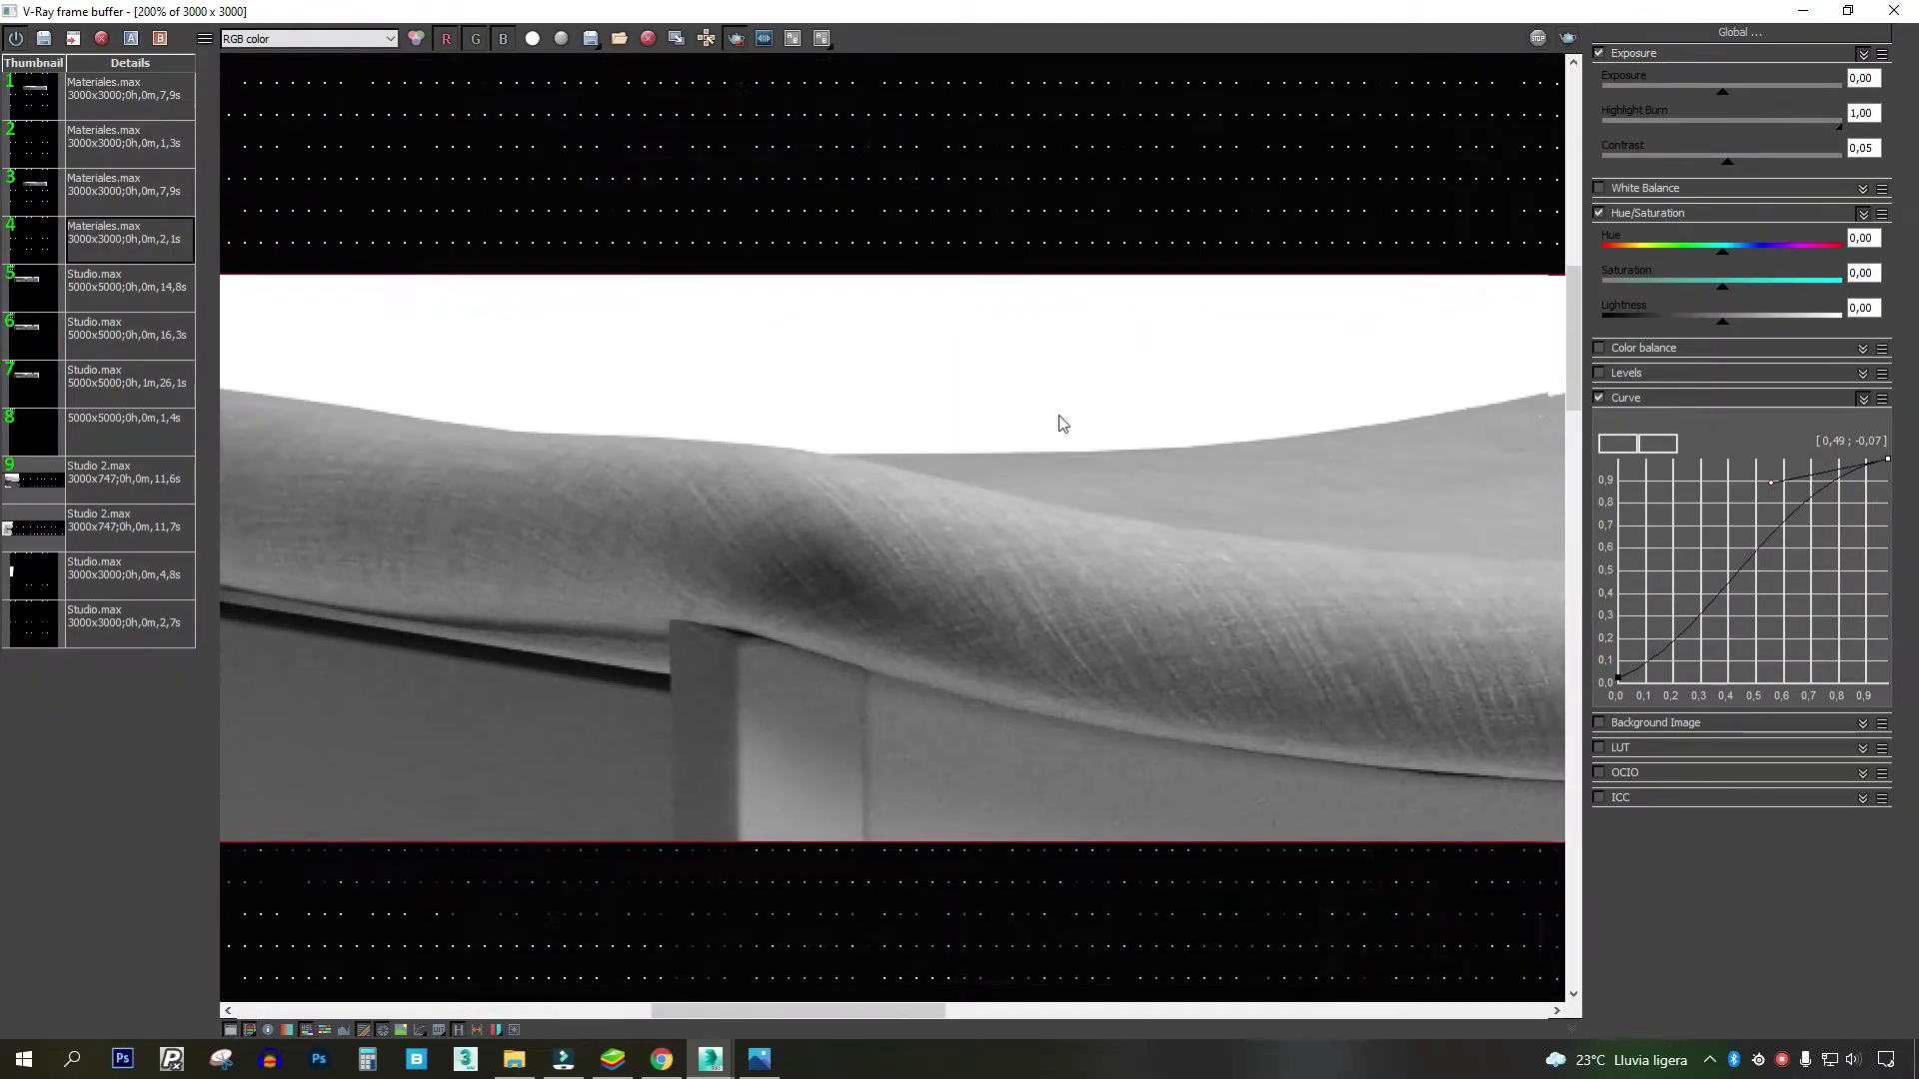
scroll(1058, 420, down, 4)
click(1565, 38)
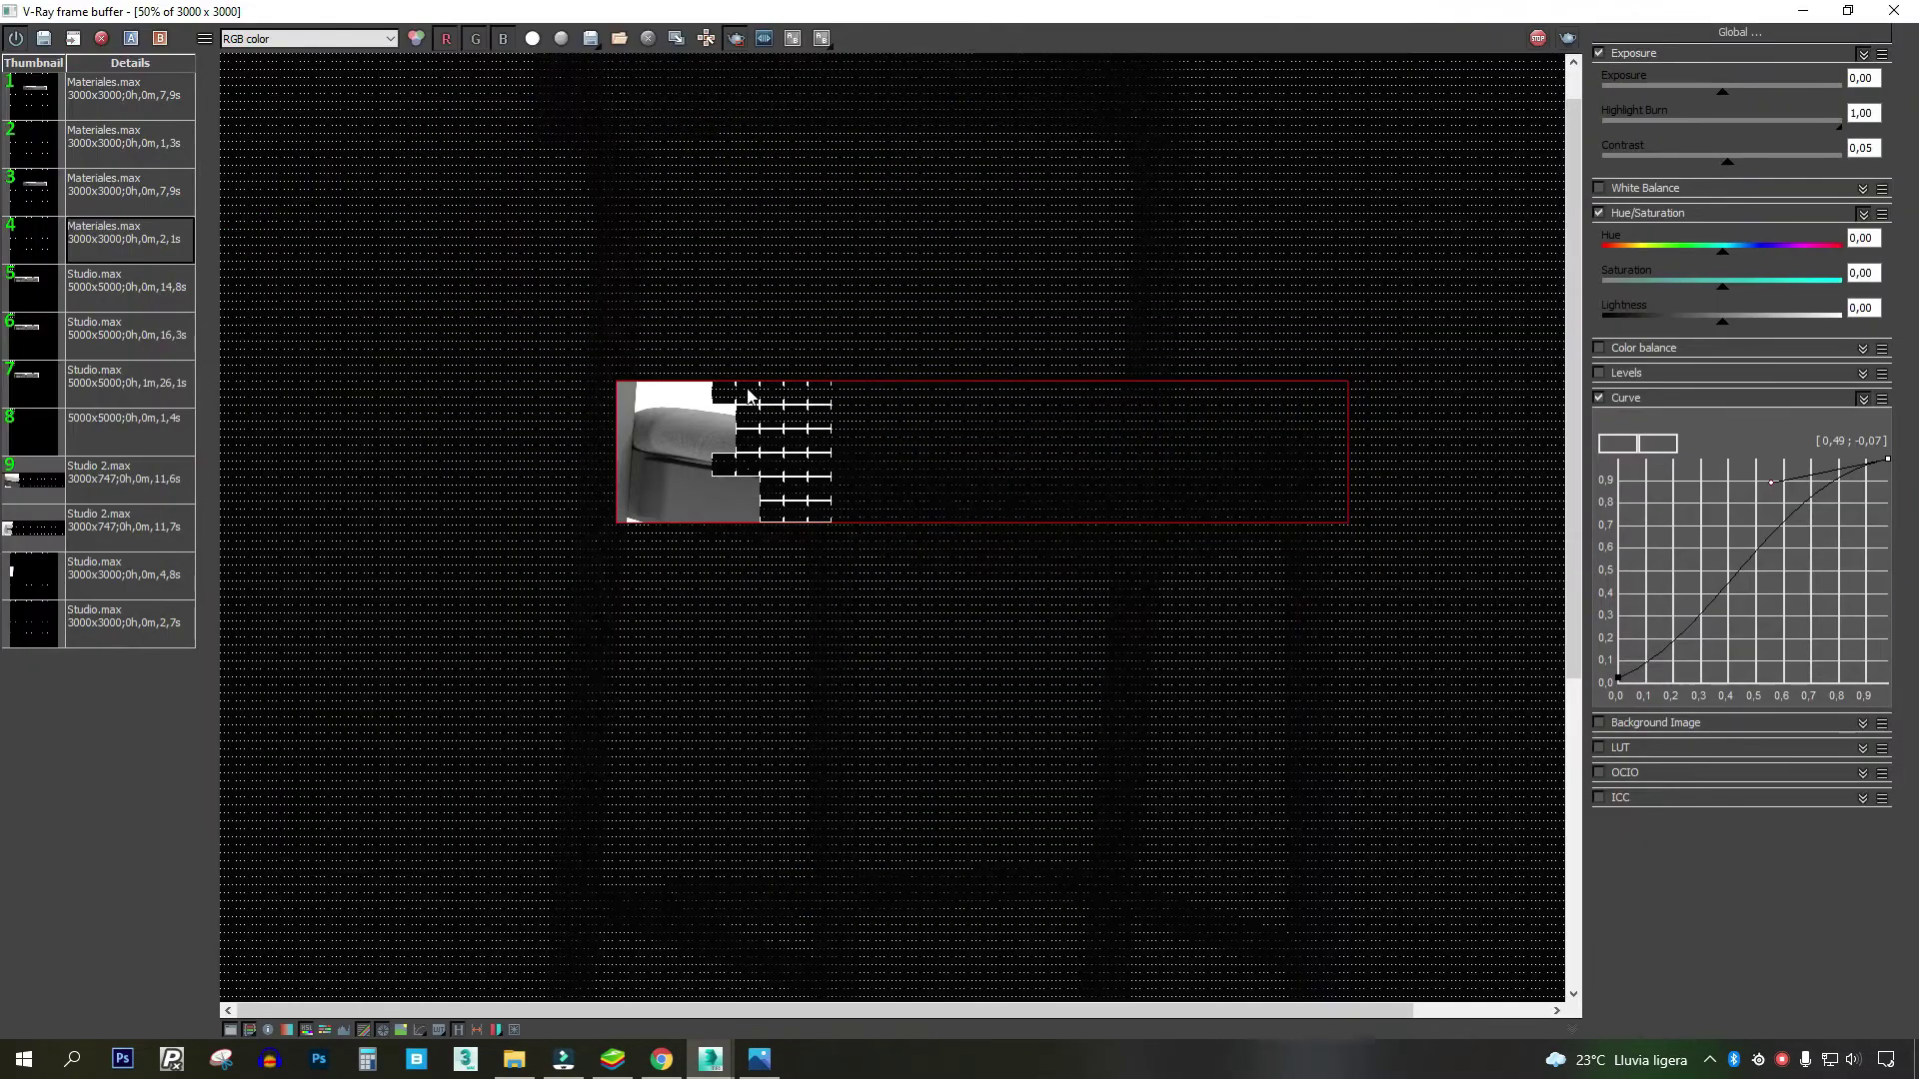
- Zoom into the rendered seat fabric to inspect it, then close the render window
scroll(753, 393, up, 4)
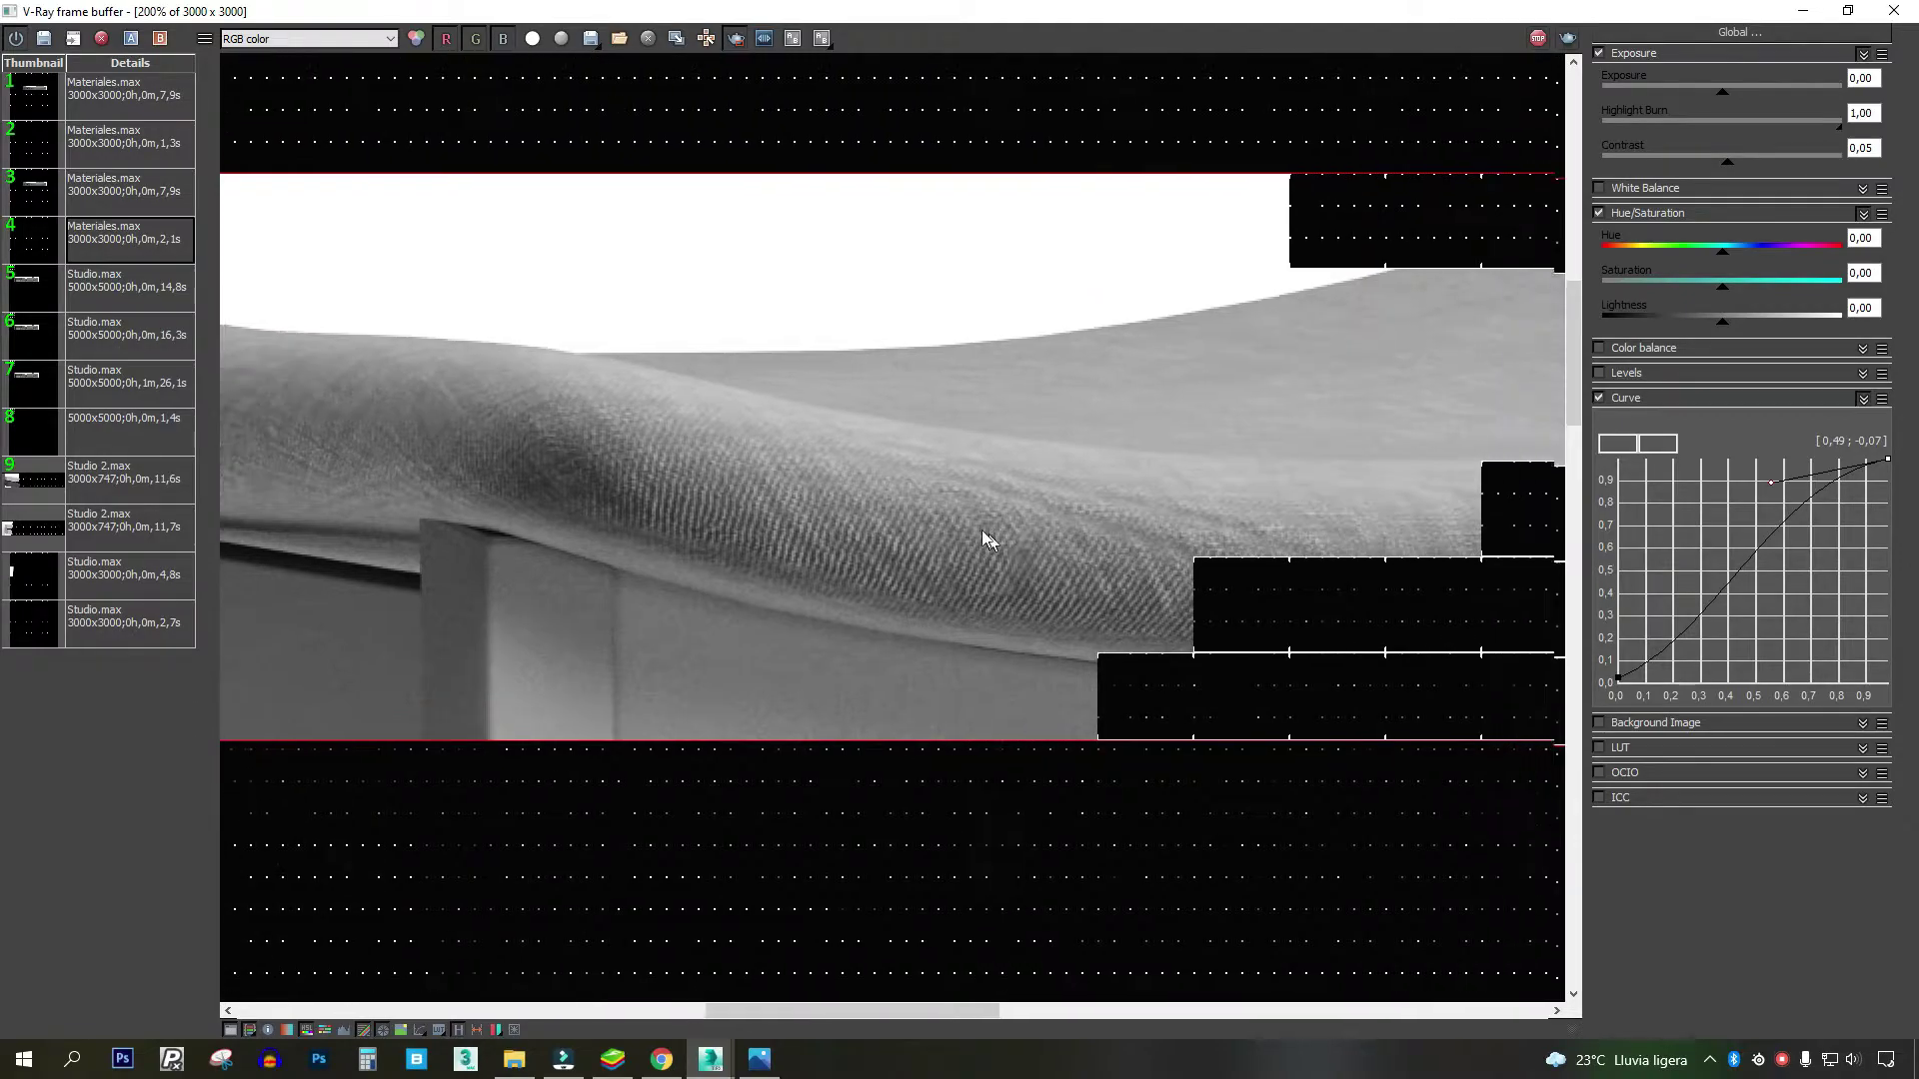
scroll(768, 660, up, 1)
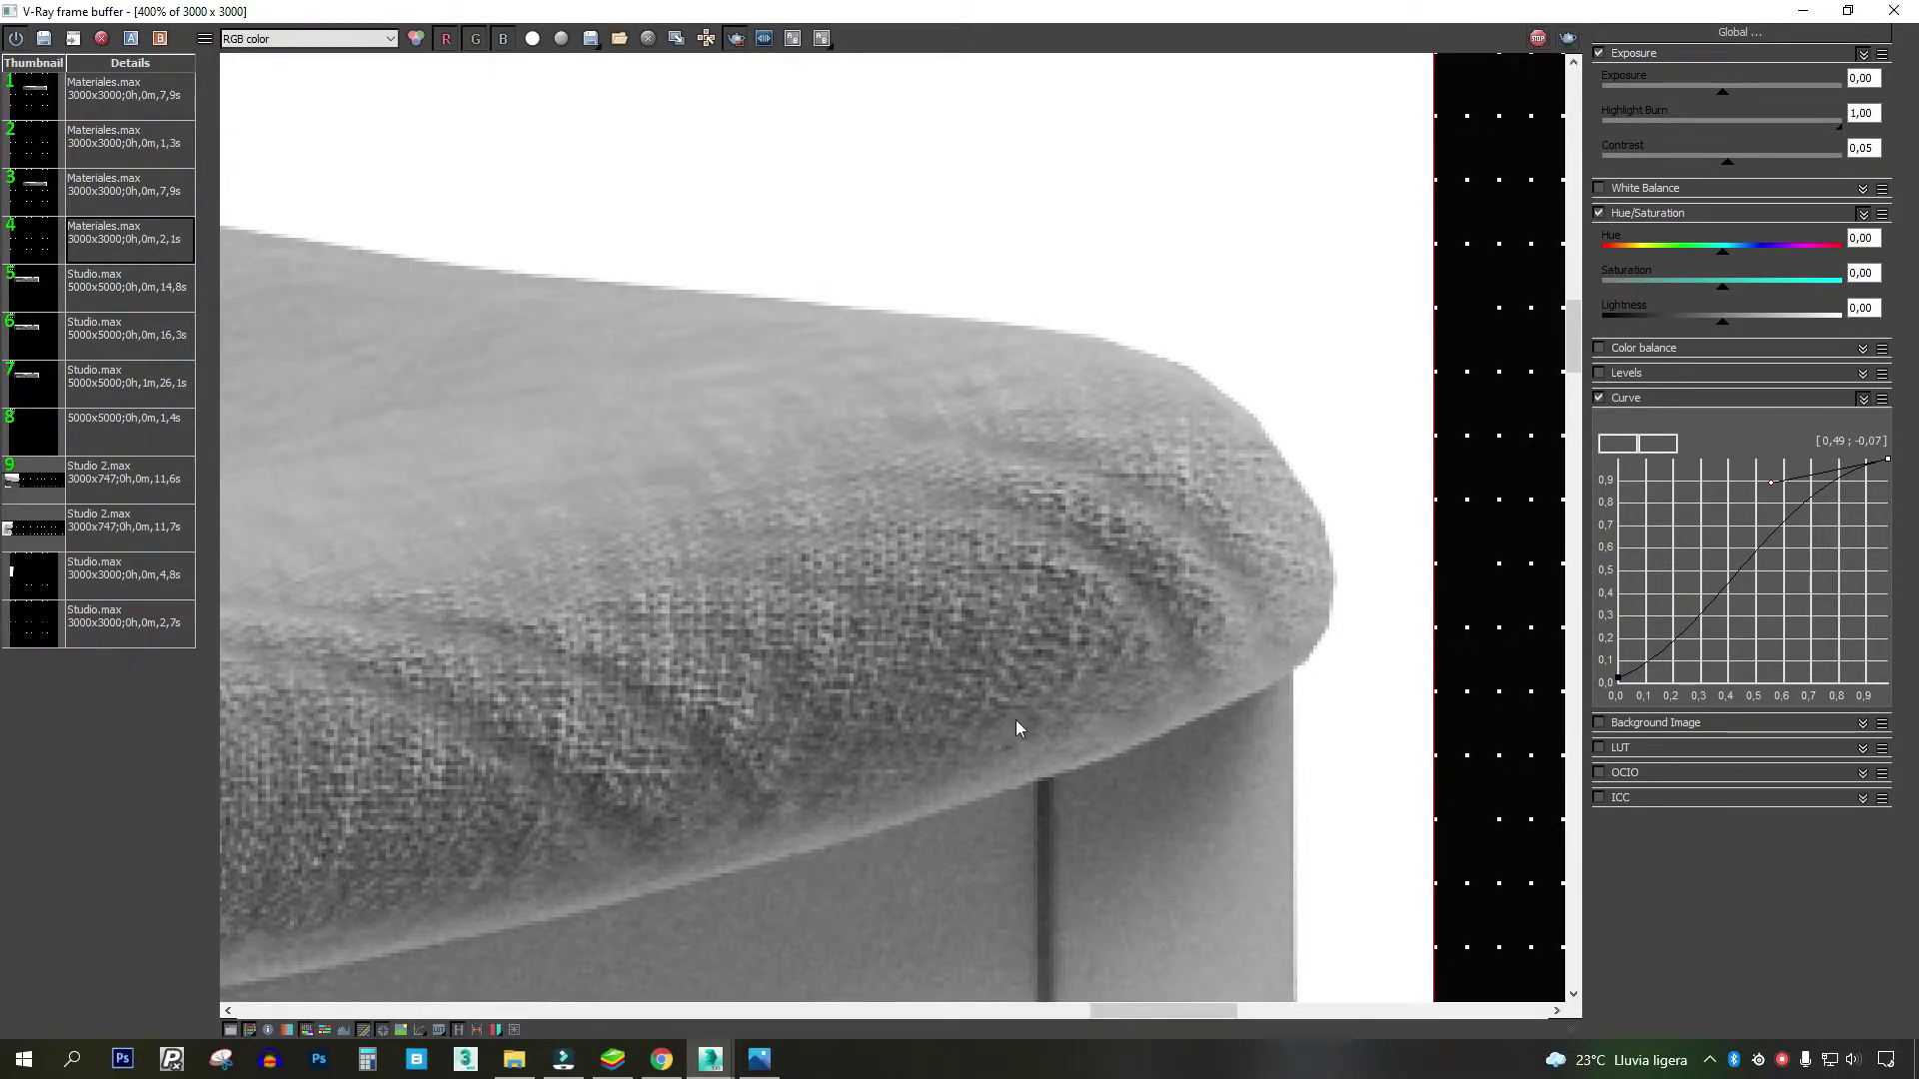
scroll(1003, 736, down, 1)
scroll(1021, 555, down, 1)
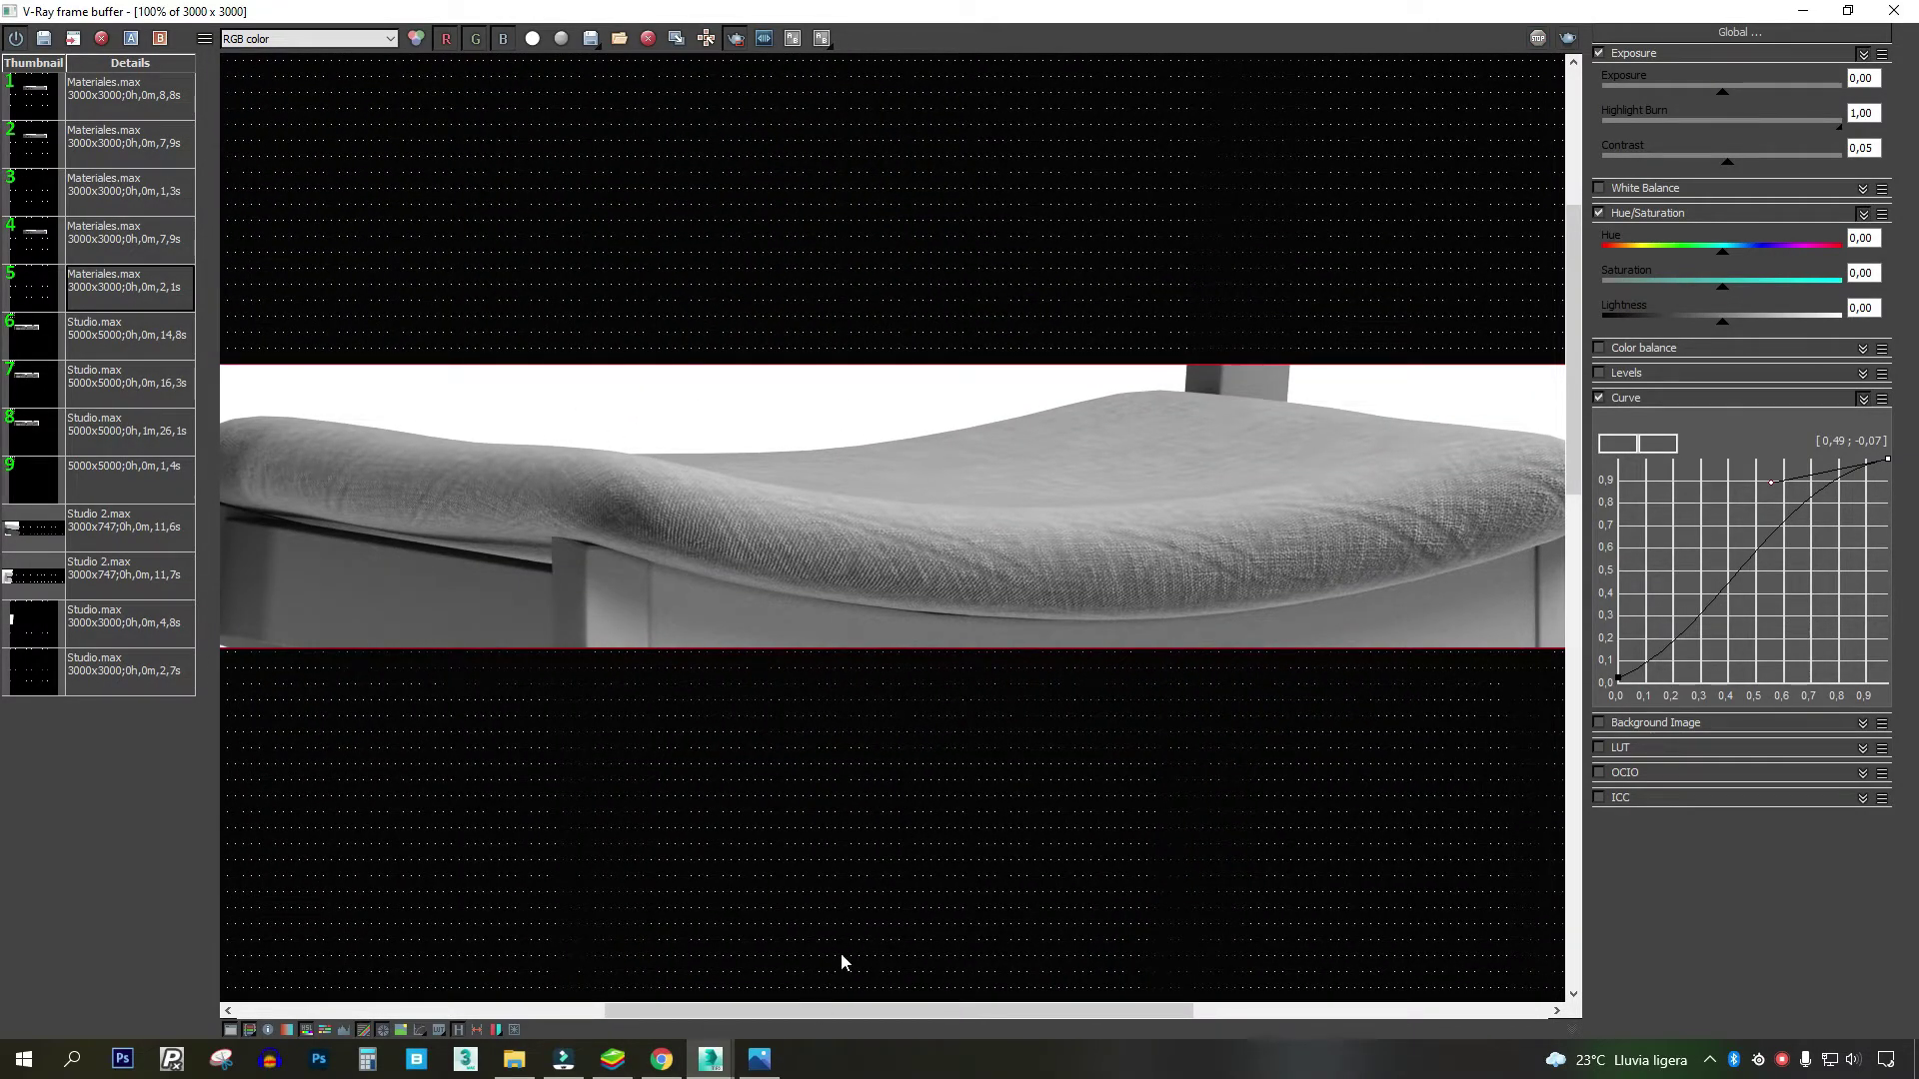
click(1802, 11)
double_click(1419, 290)
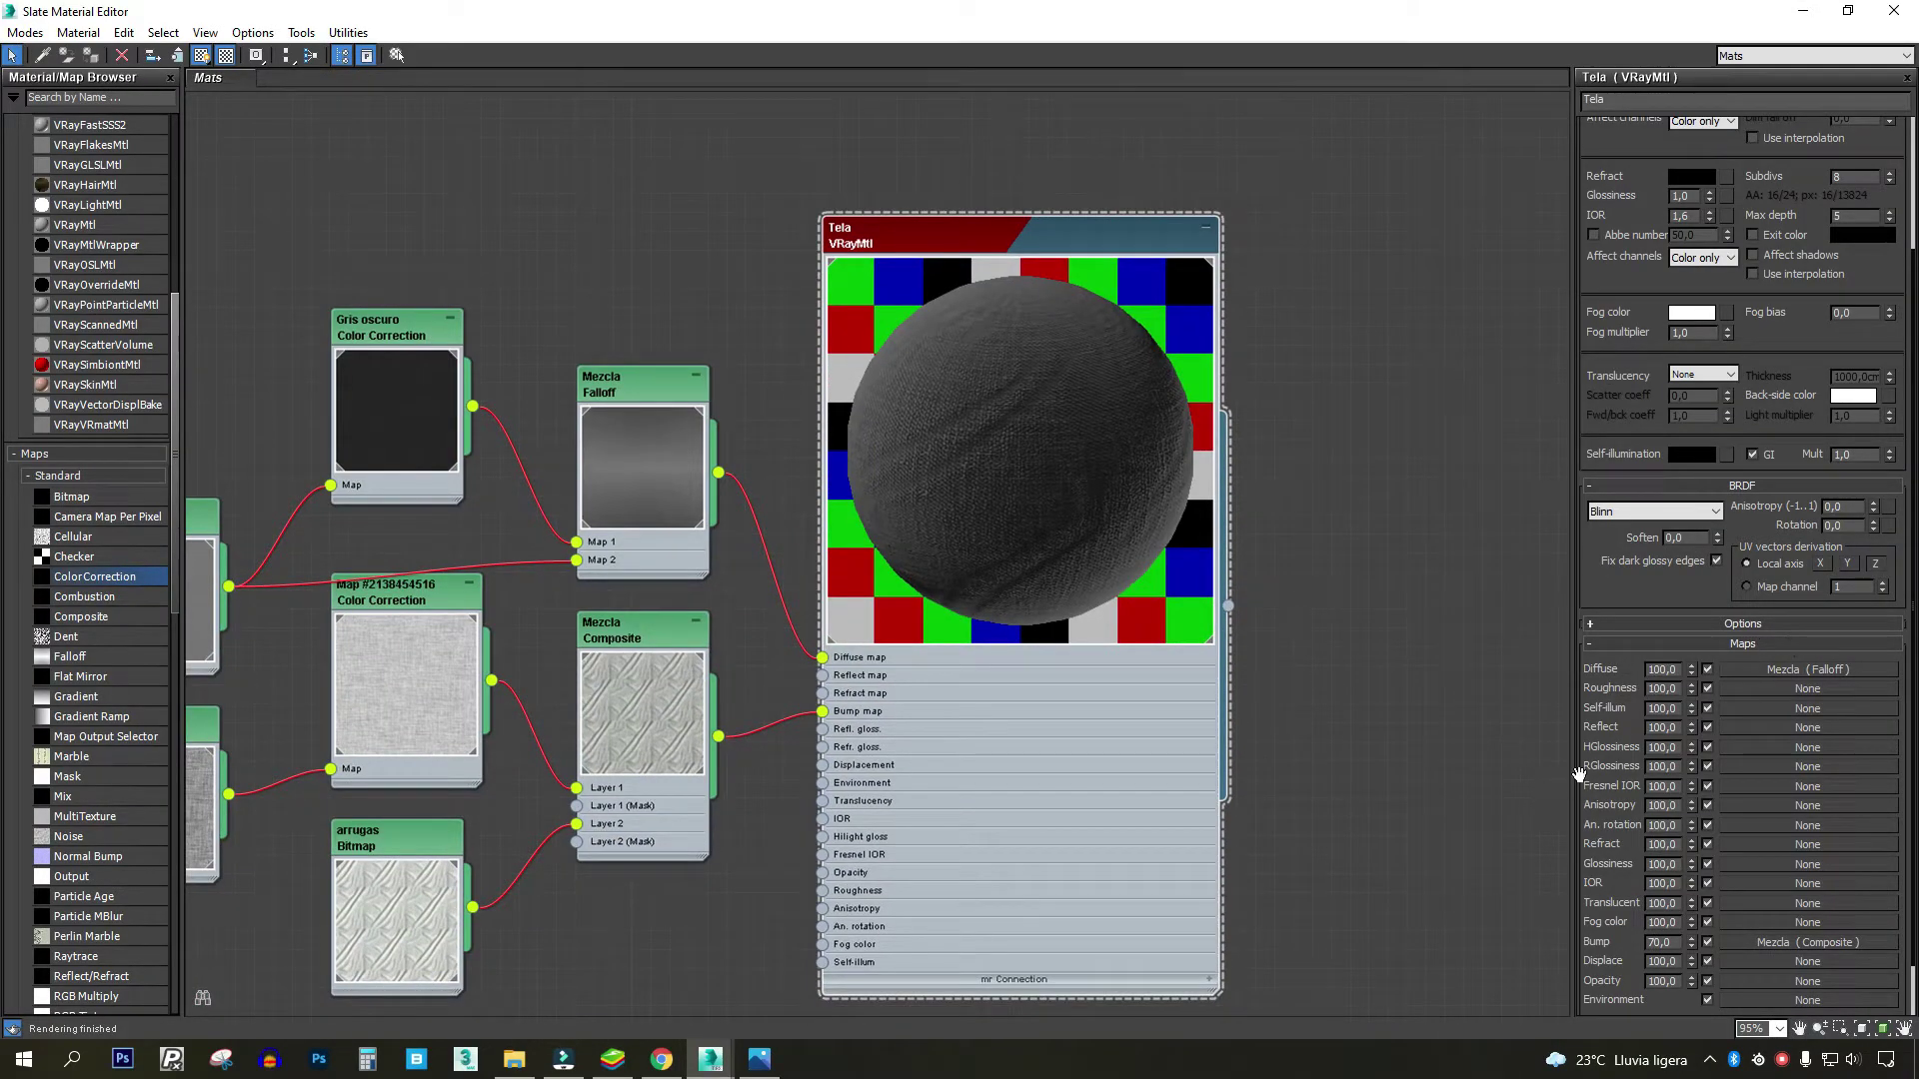
scroll(1629, 632, down, 2)
key(Return)
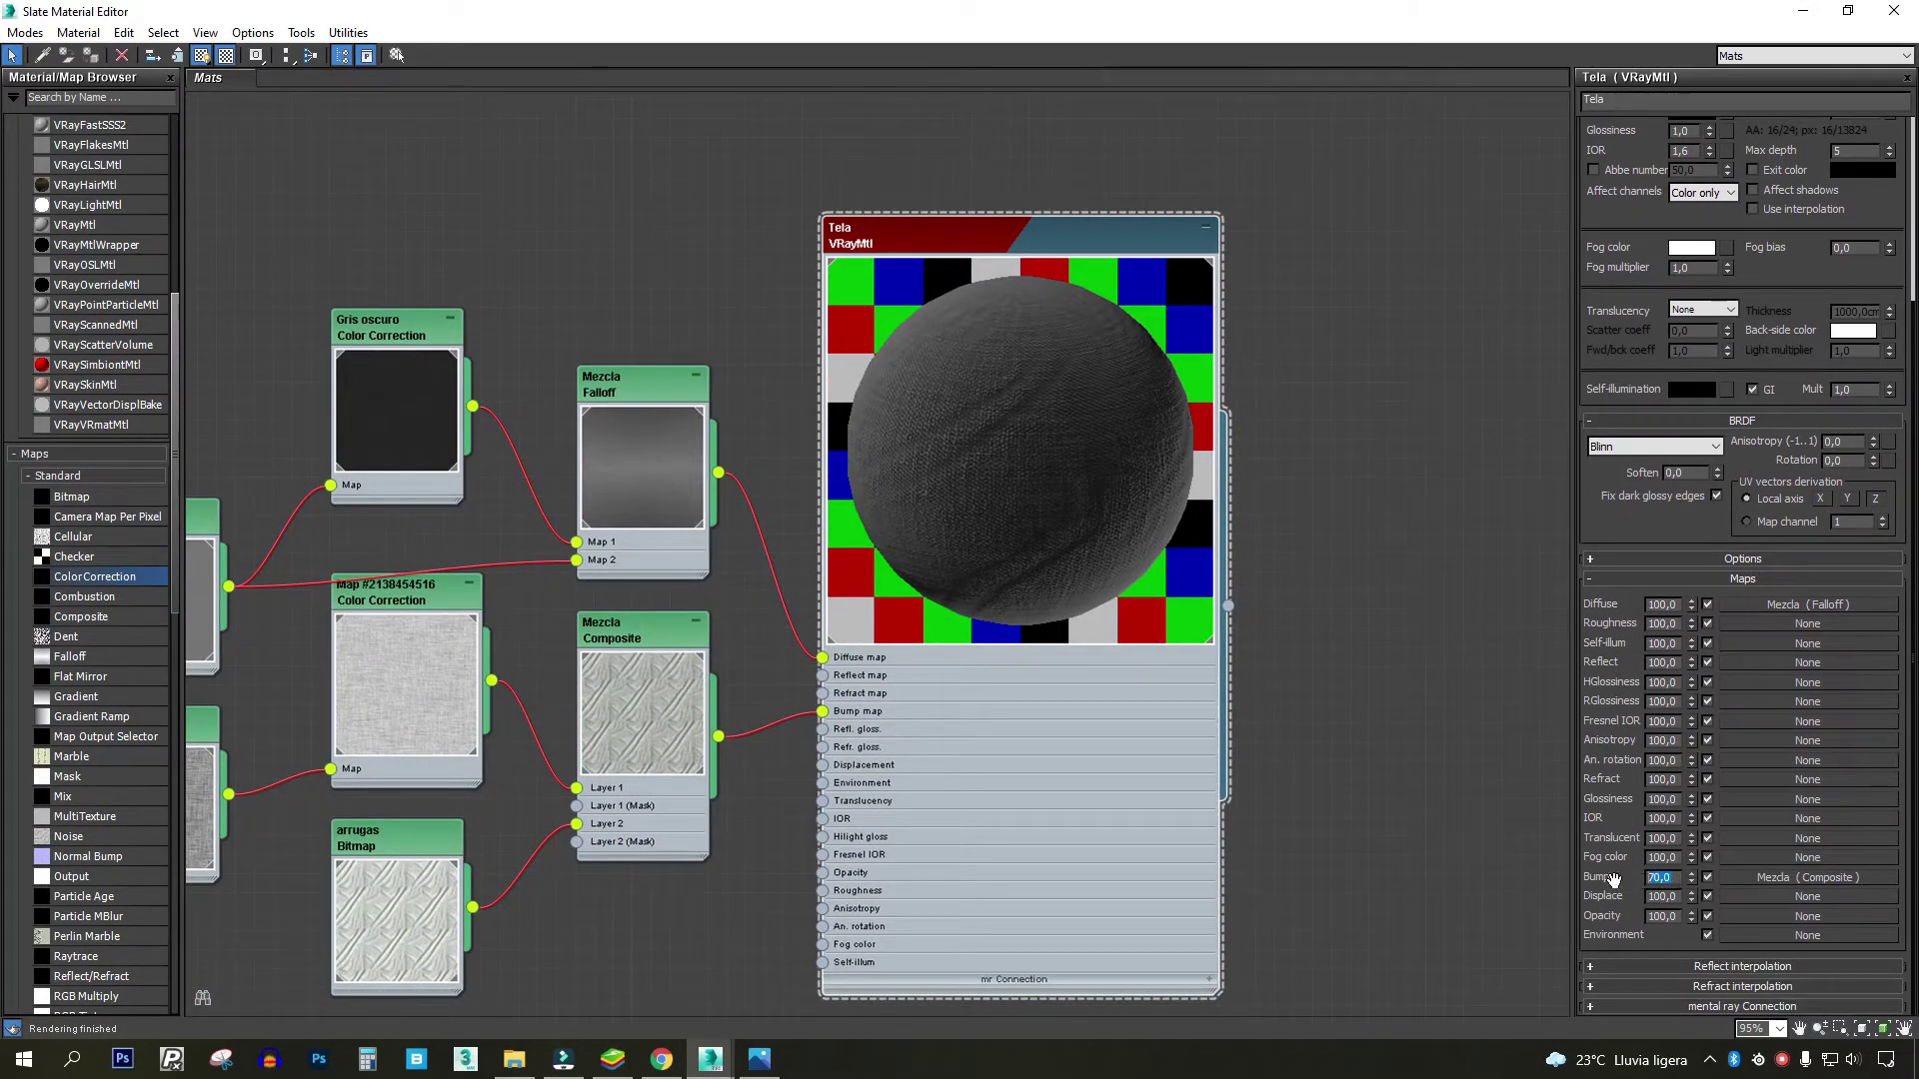
text(30)
key(Return)
key(Return)
scroll(1190, 829, down, 5)
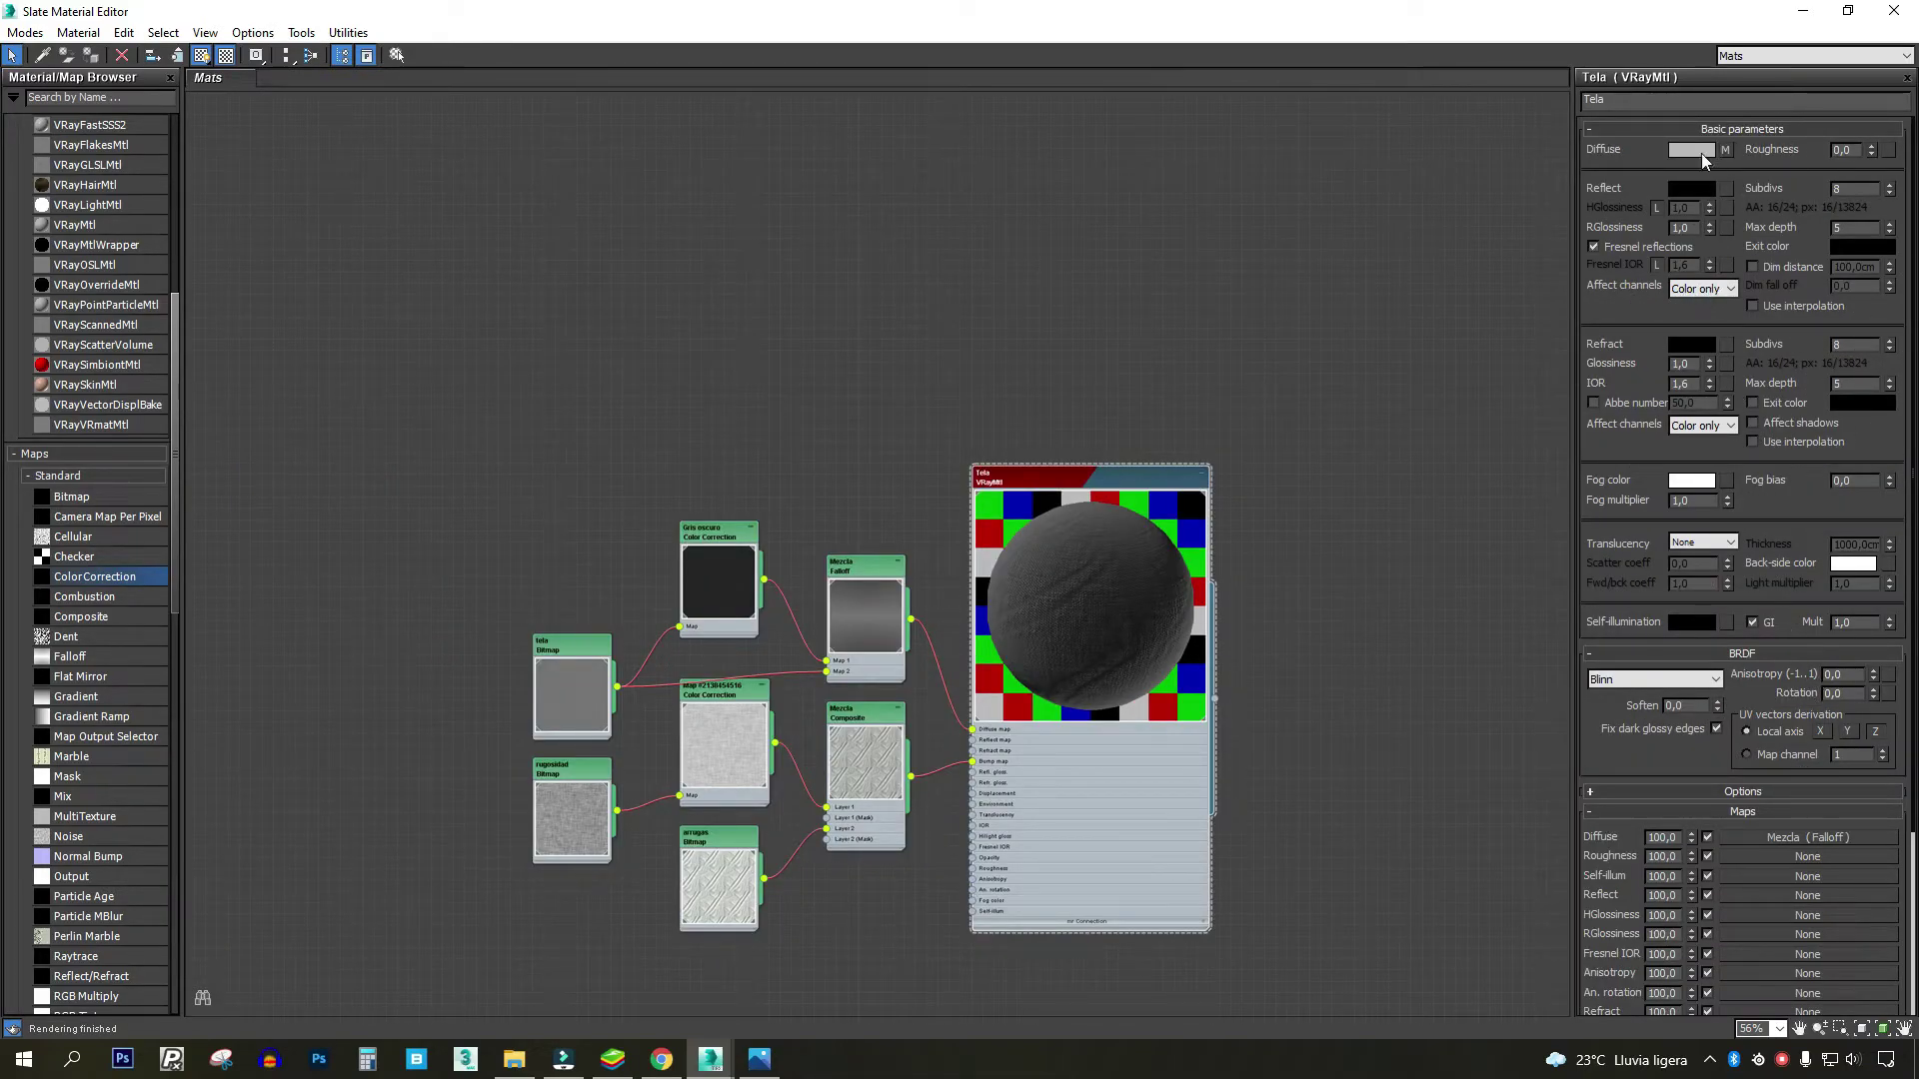
scroll(1219, 670, up, 1)
scroll(1219, 669, up, 2)
scroll(1219, 670, up, 2)
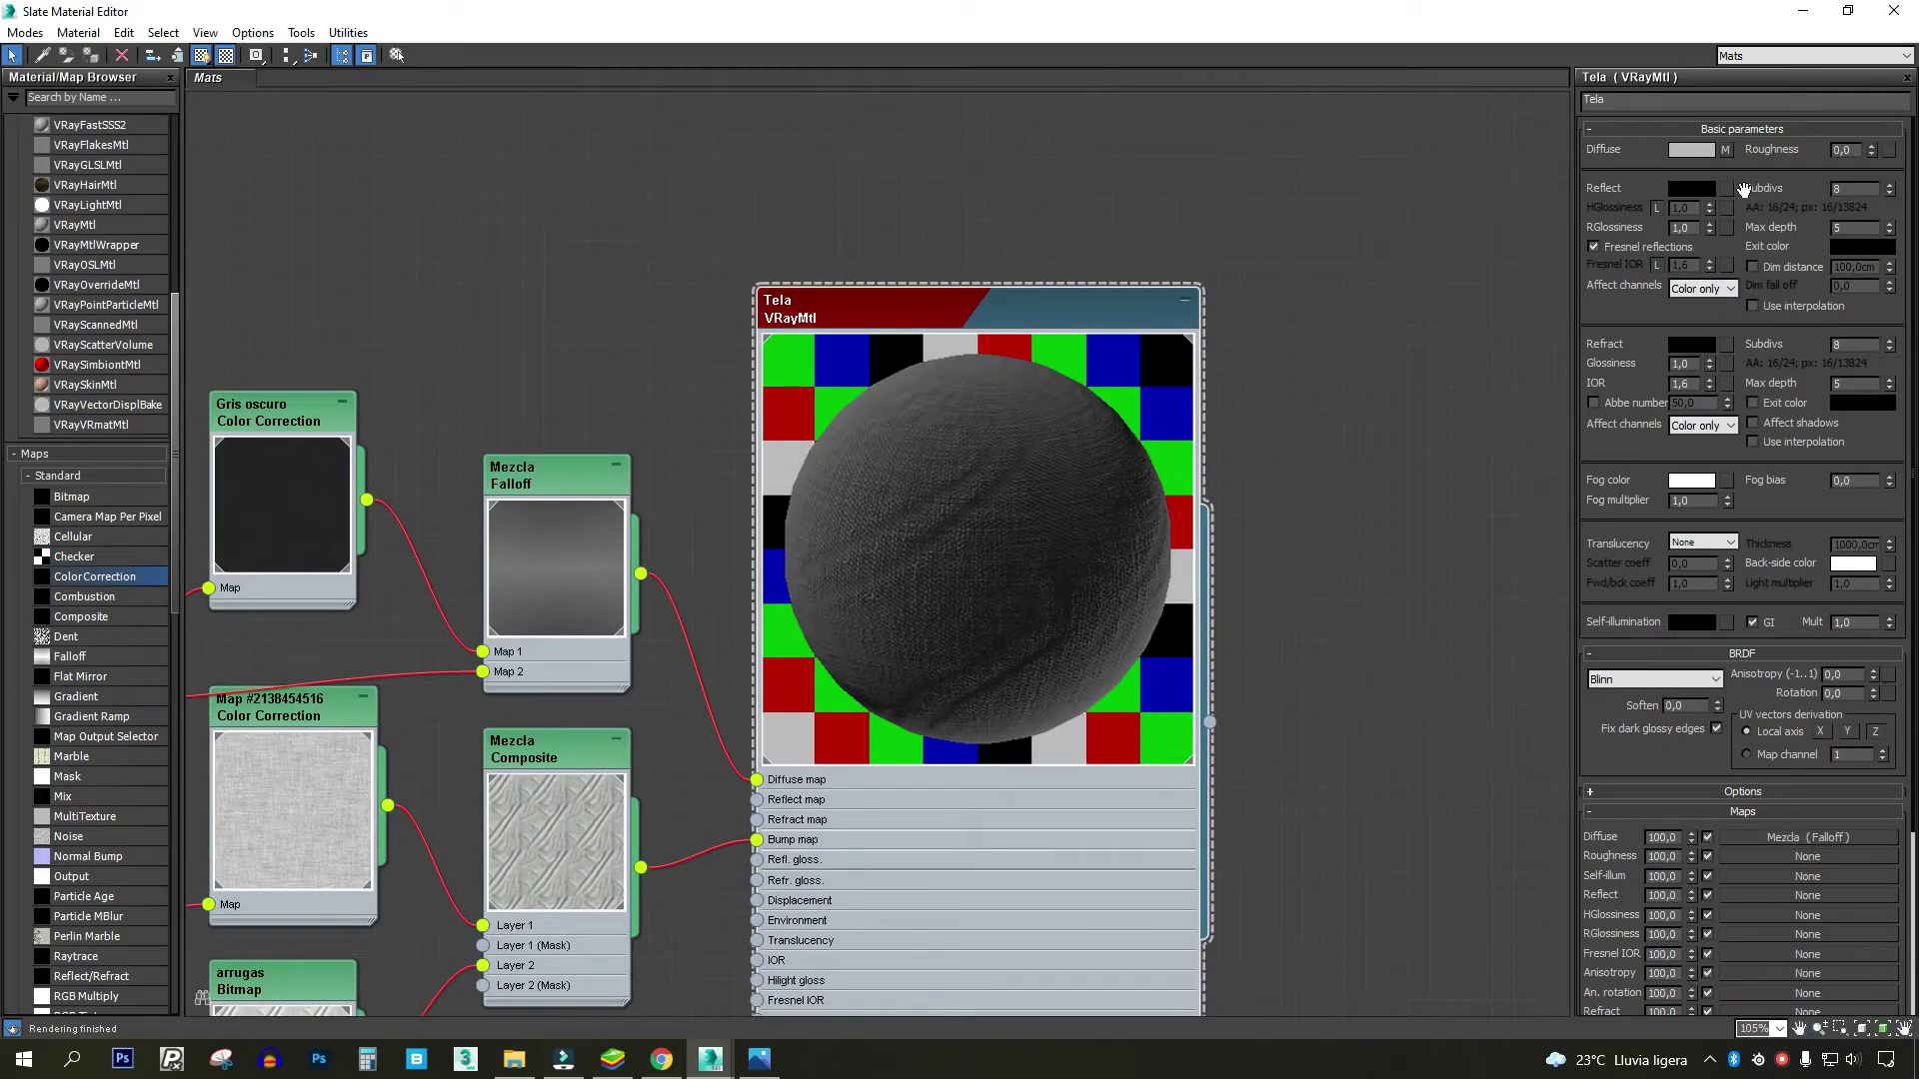
middle_drag(1095, 637, 1211, 455)
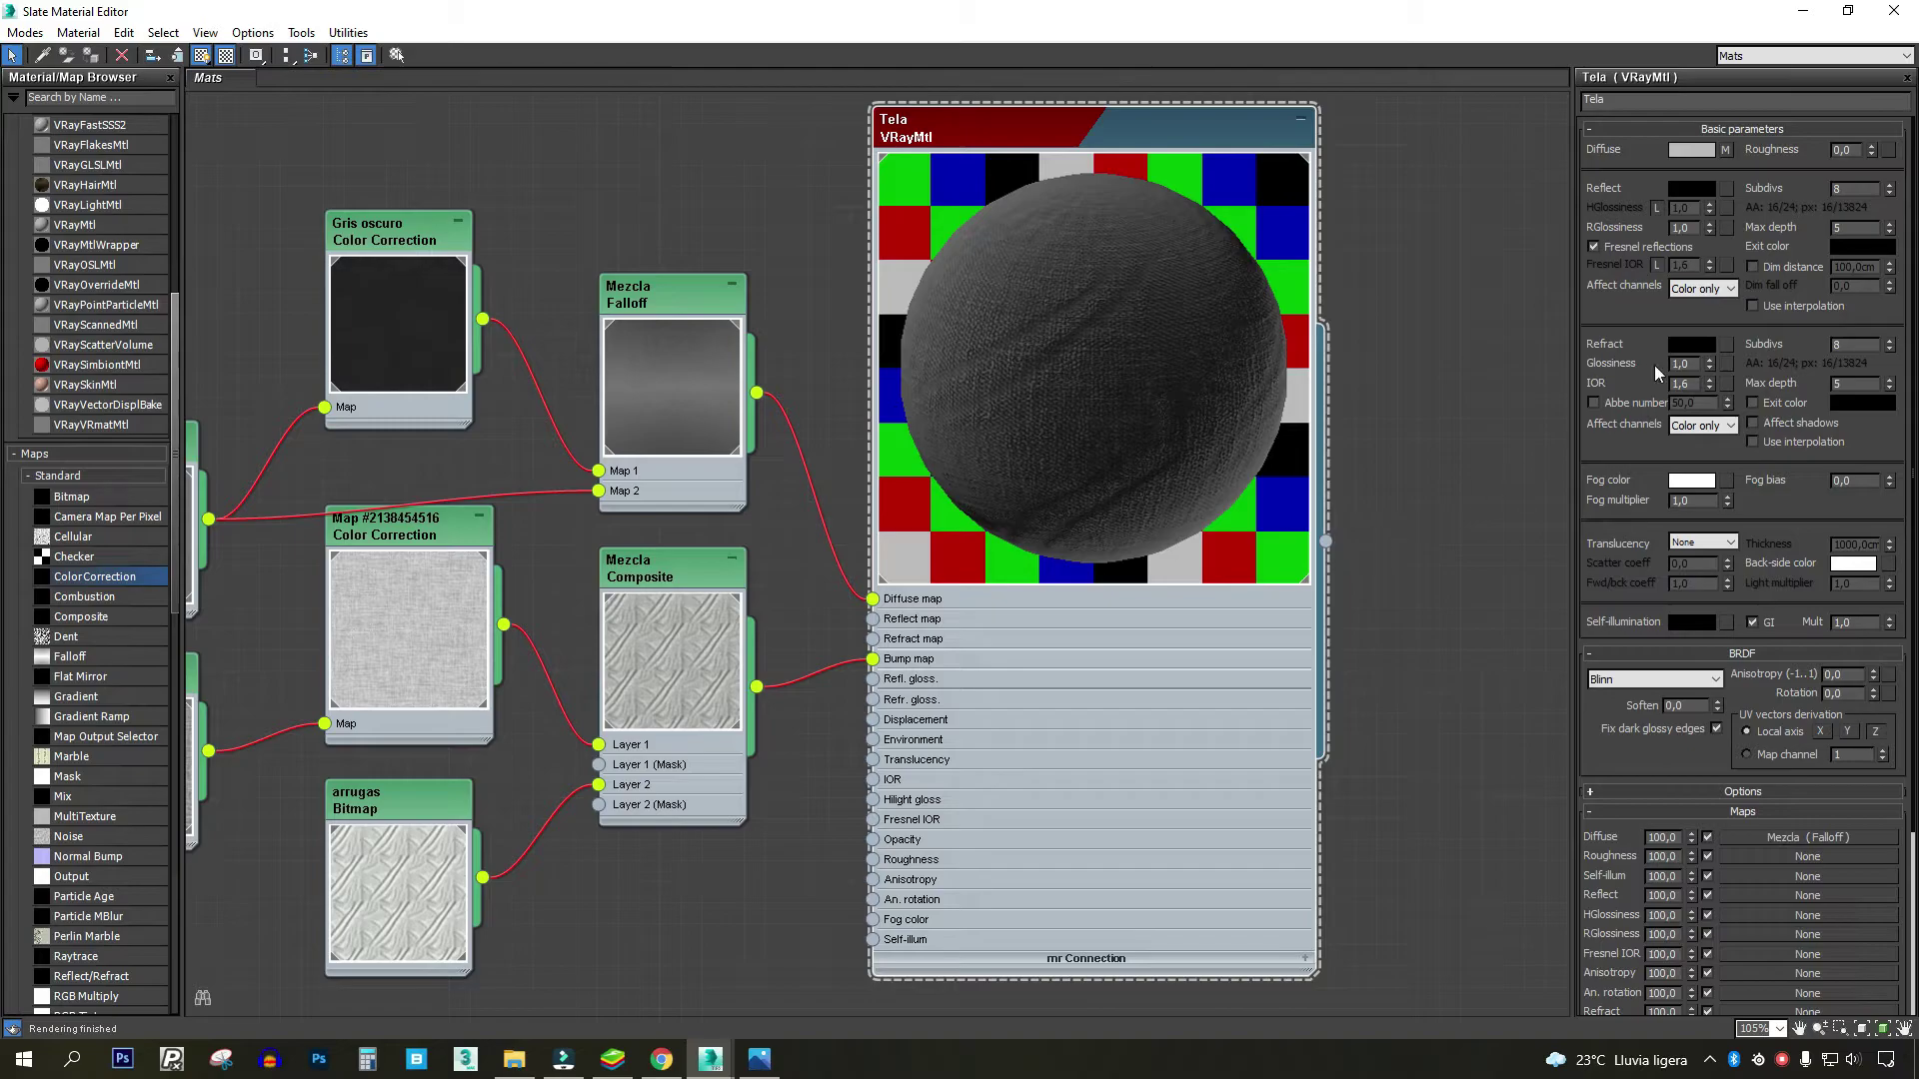
scroll(1653, 364, down, 3)
scroll(1091, 596, up, 1)
scroll(1323, 542, down, 3)
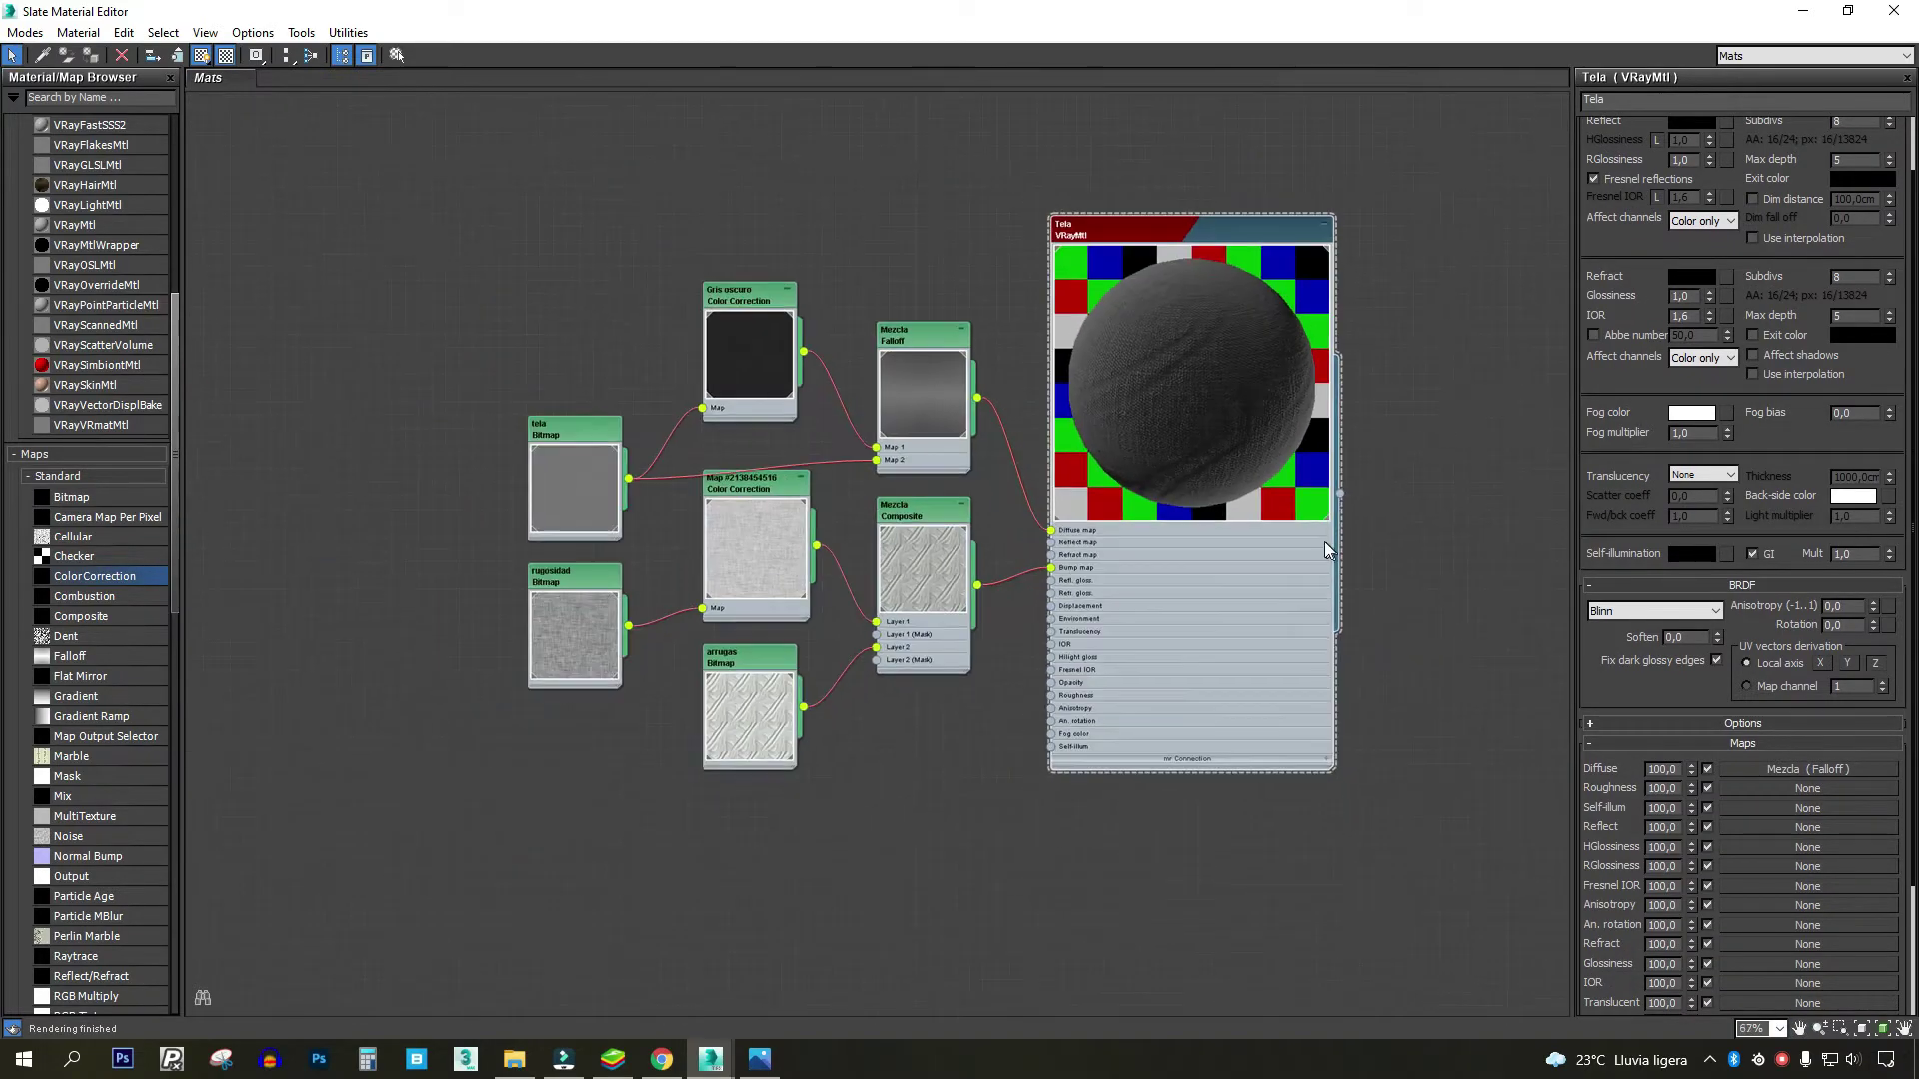
scroll(1018, 452, up, 1)
scroll(1317, 442, up, 3)
scroll(1317, 442, down, 2)
scroll(1401, 537, down, 1)
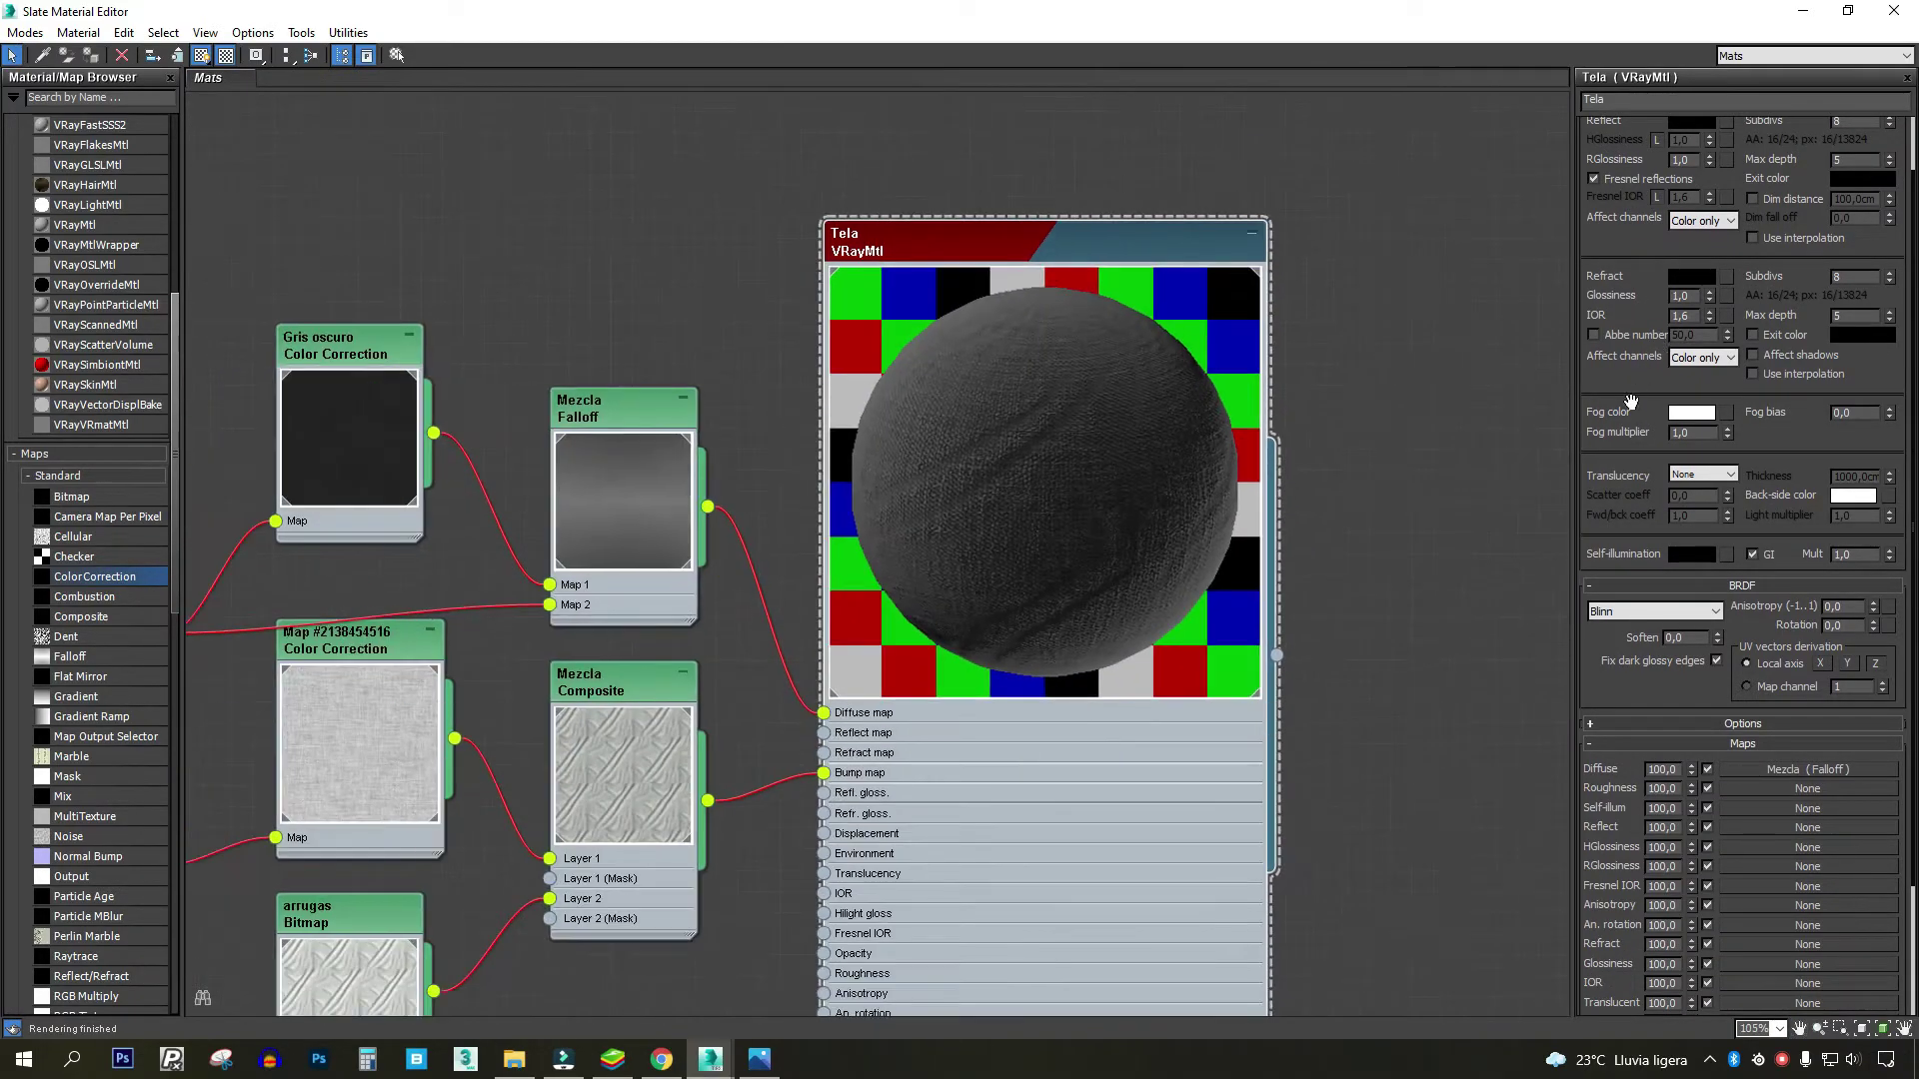
scroll(1586, 683, up, 3)
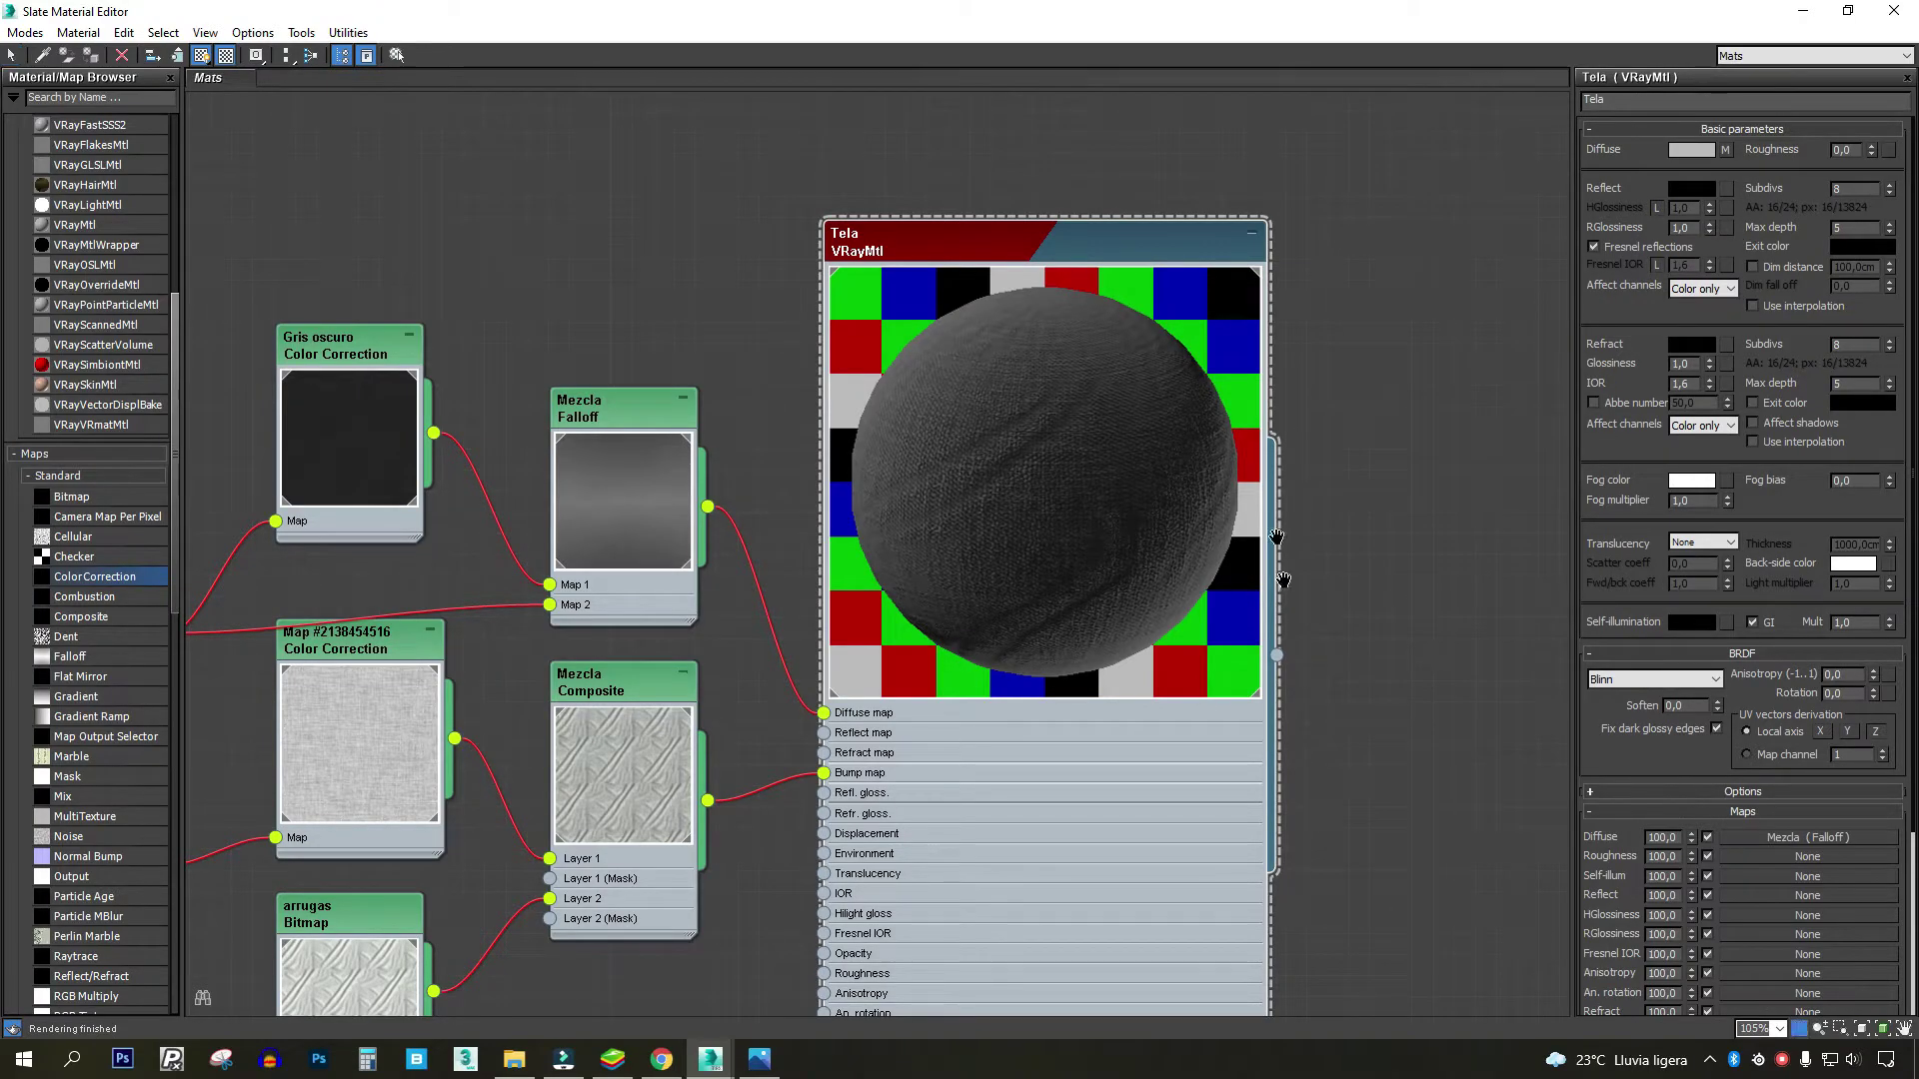
middle_drag(1149, 564, 1126, 350)
scroll(1672, 764, down, 2)
scroll(1664, 804, down, 2)
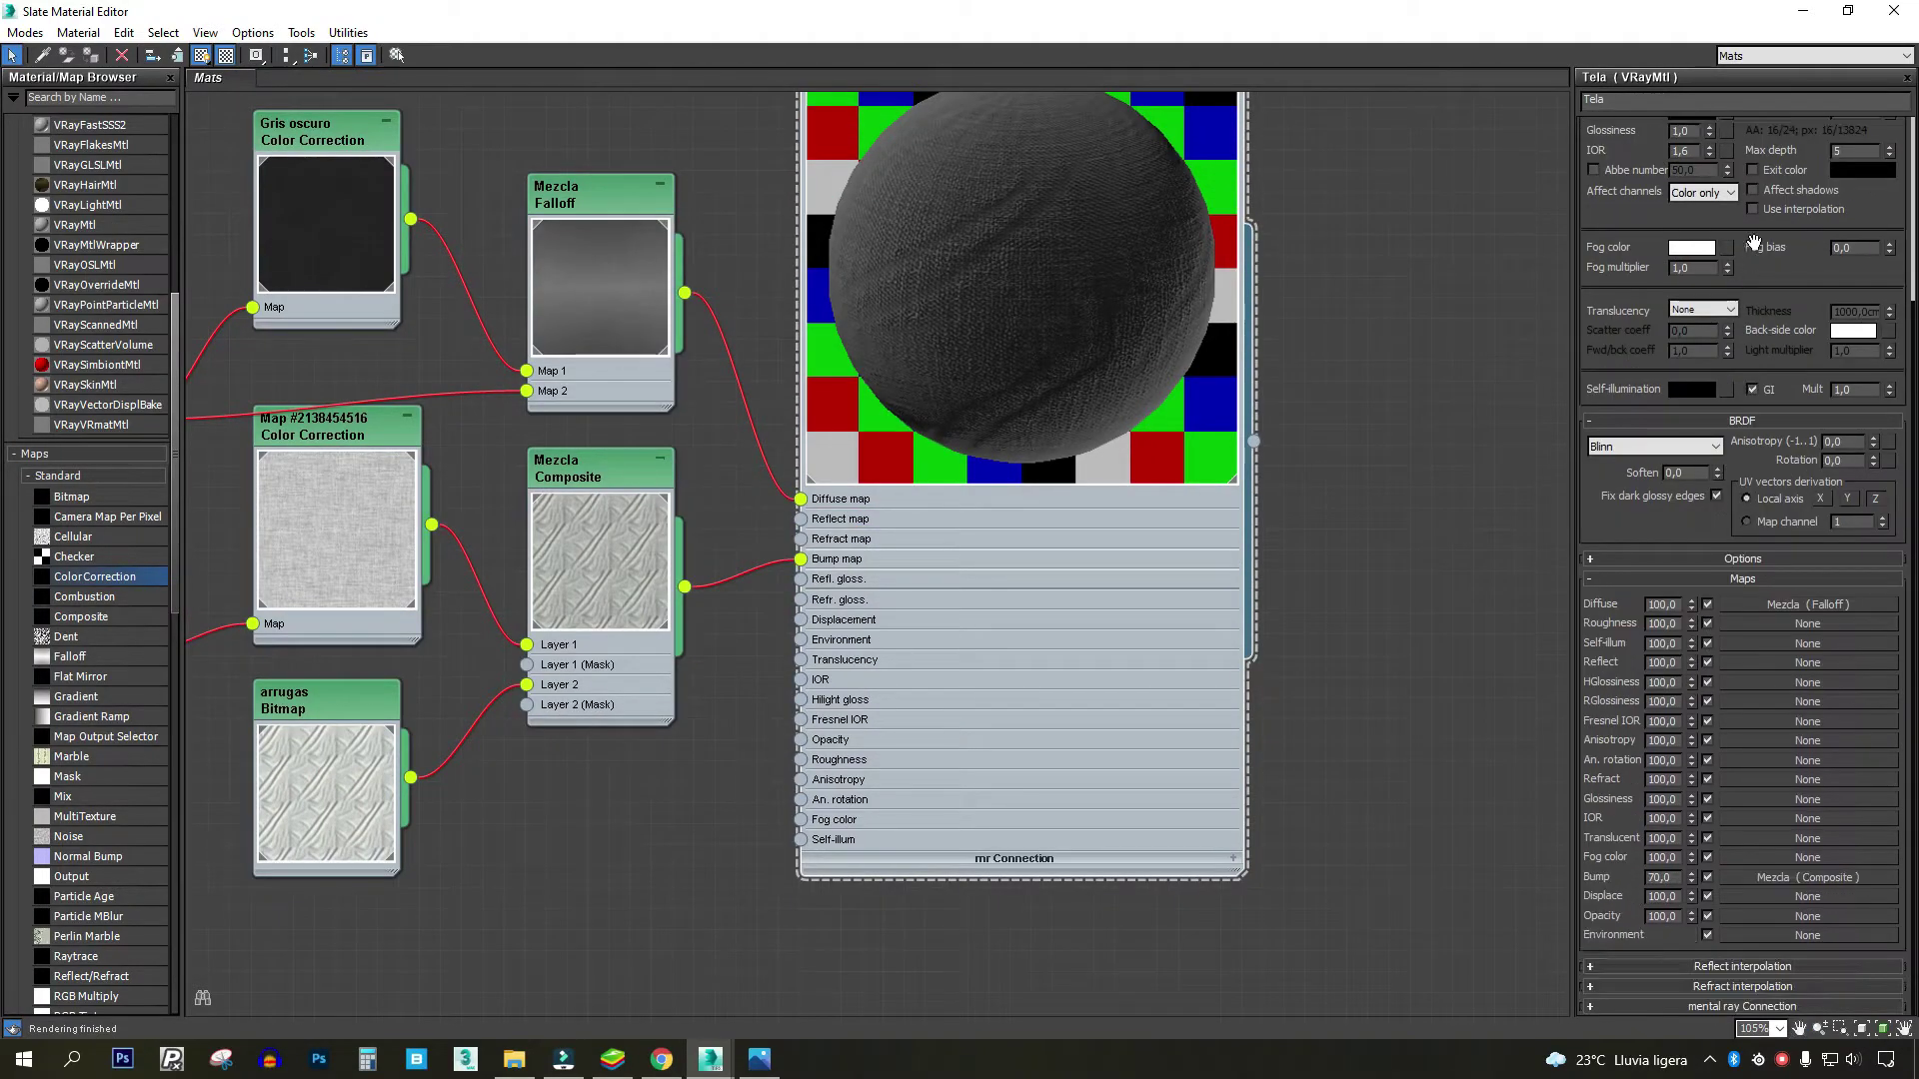
double_click(1661, 878)
scroll(1029, 400, up, 1)
scroll(1049, 470, up, 1)
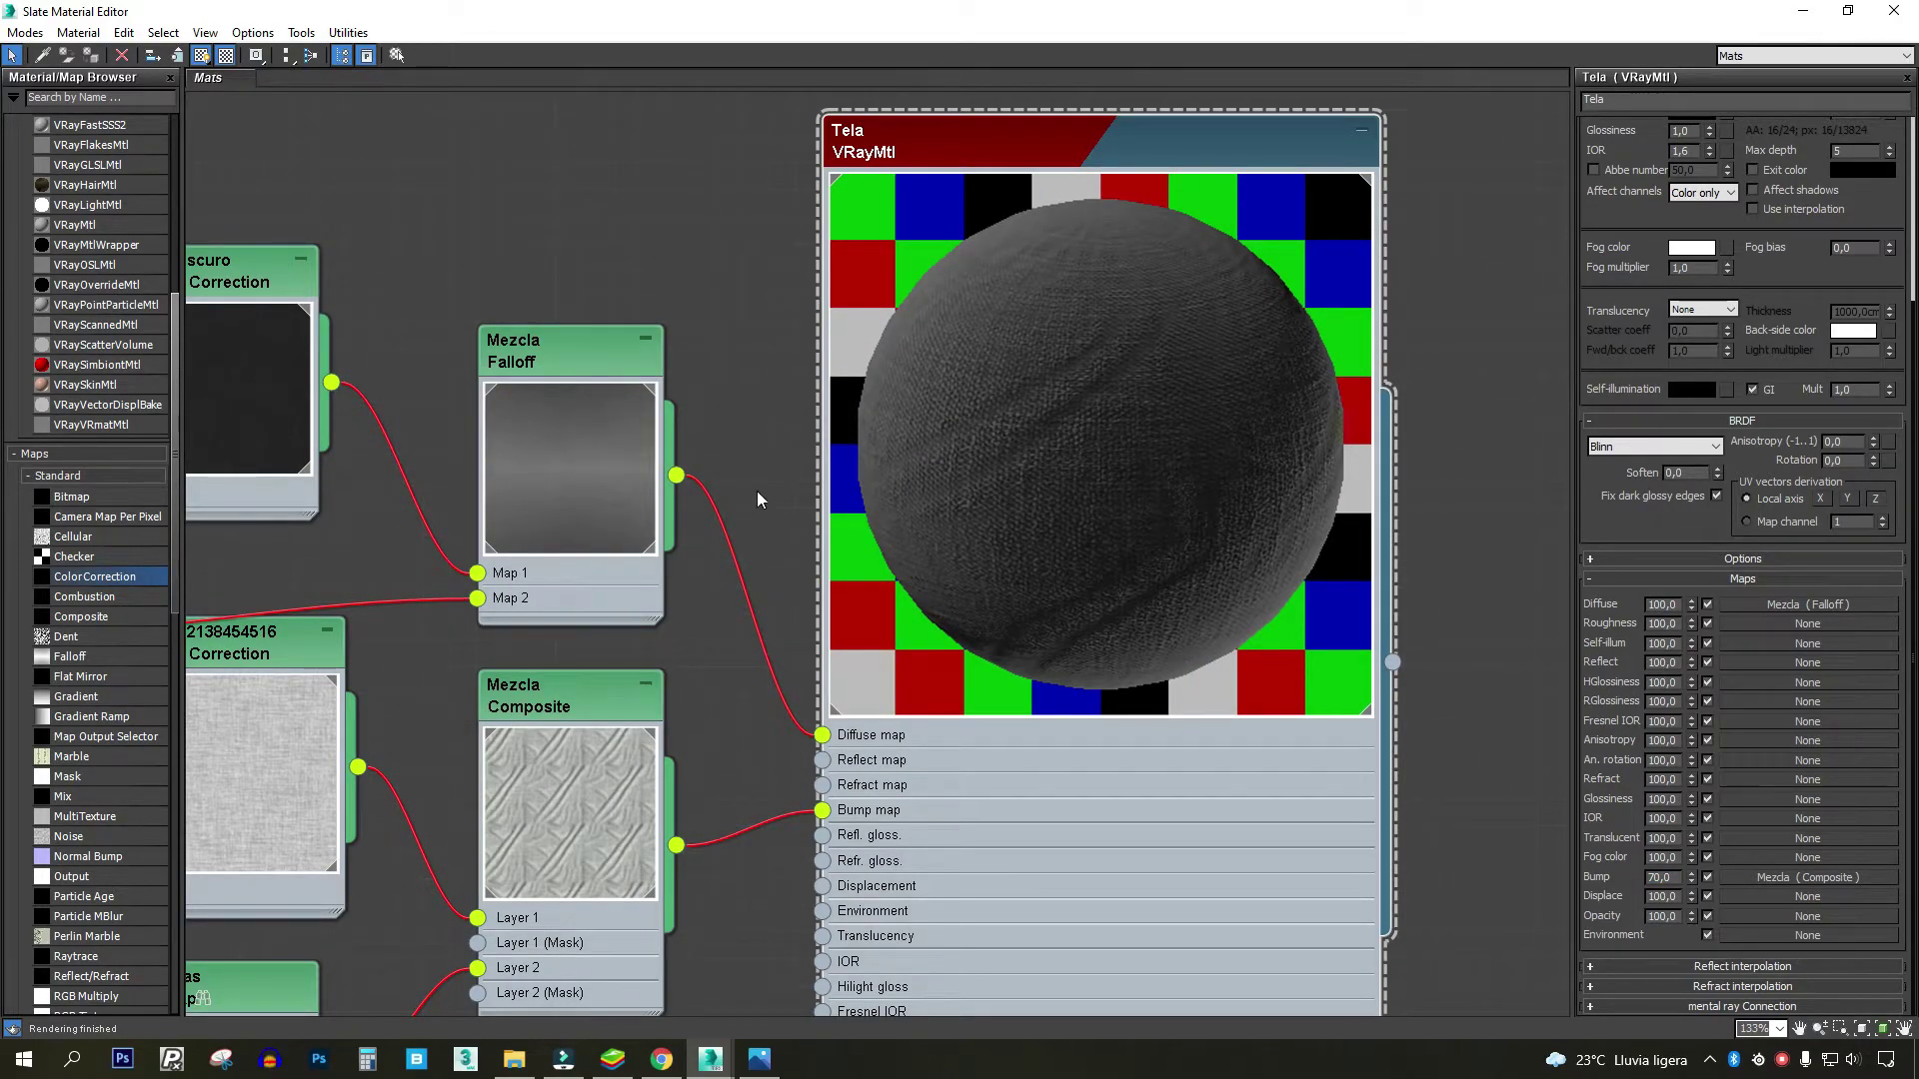
- Hide the material editor and set the render output size to 4000 × 4000
scroll(1217, 298, down, 2)
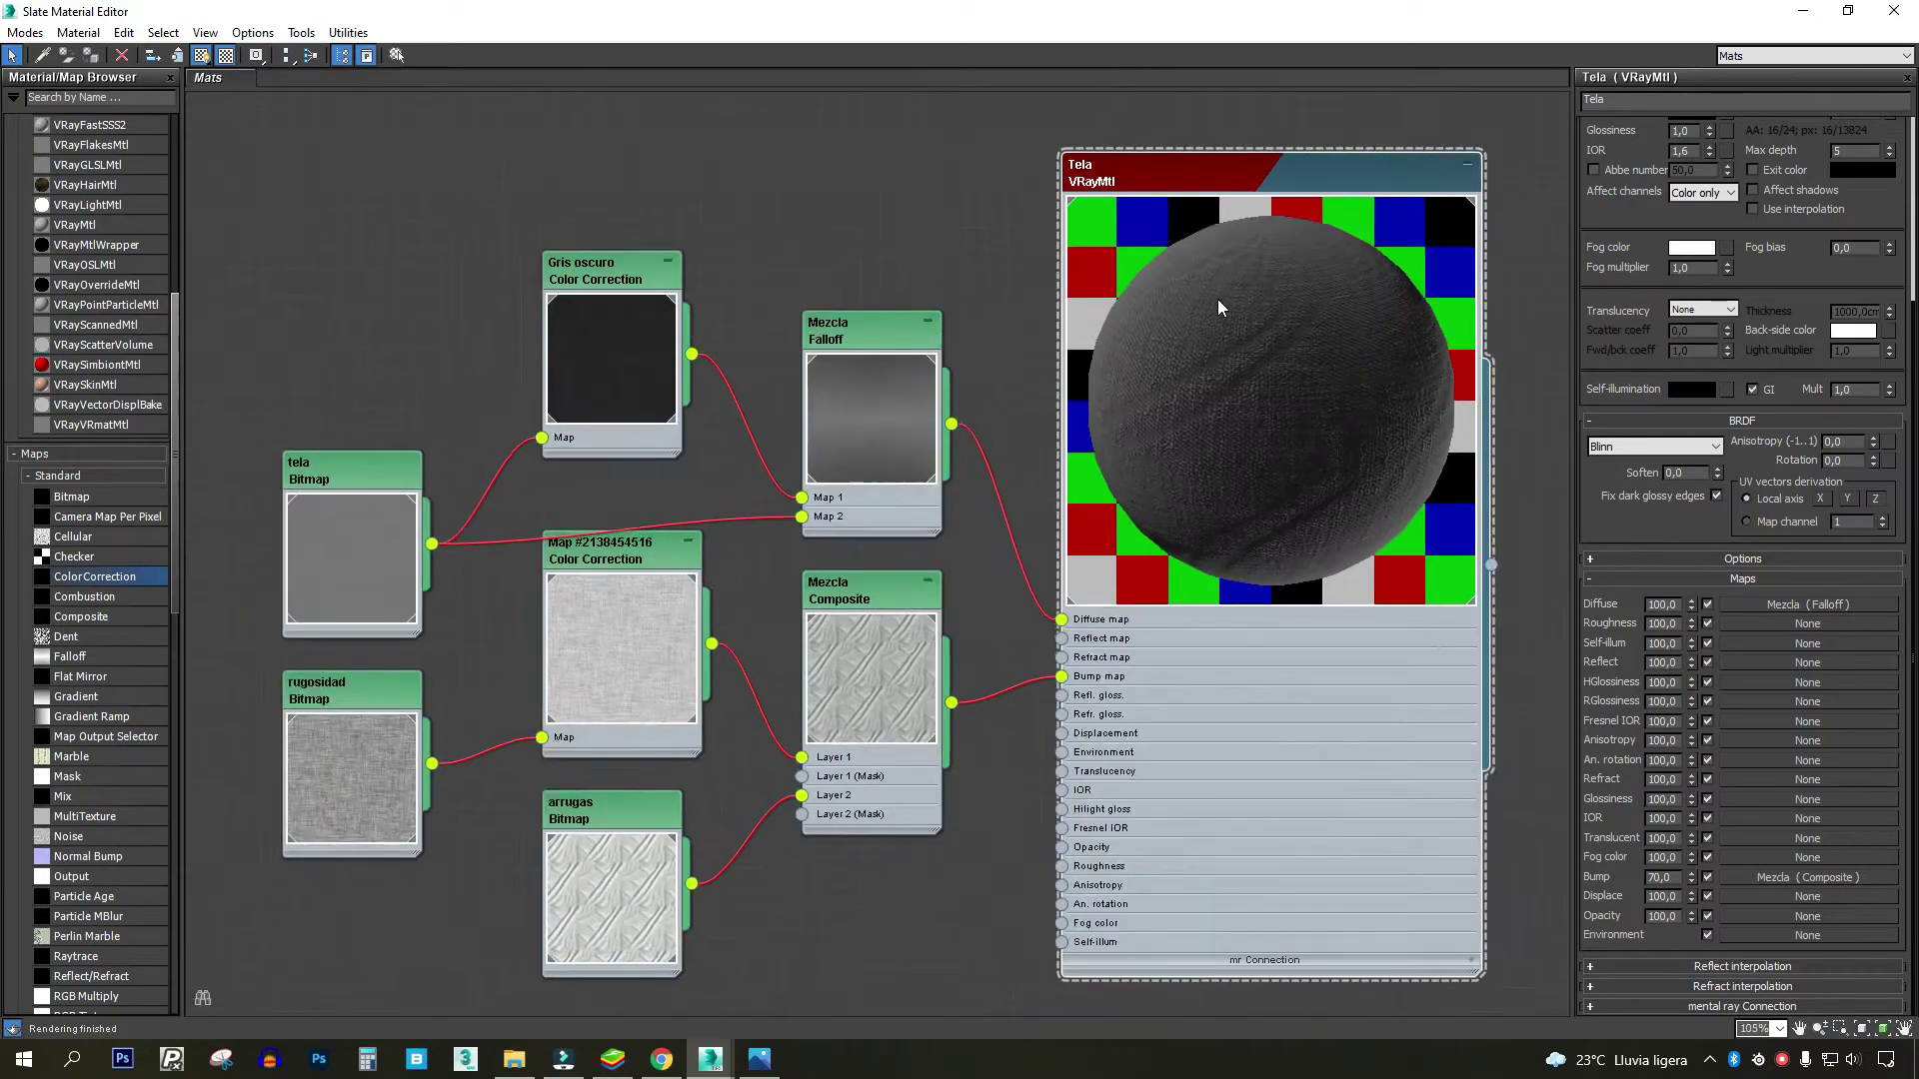
scroll(1284, 156, up, 1)
click(1809, 12)
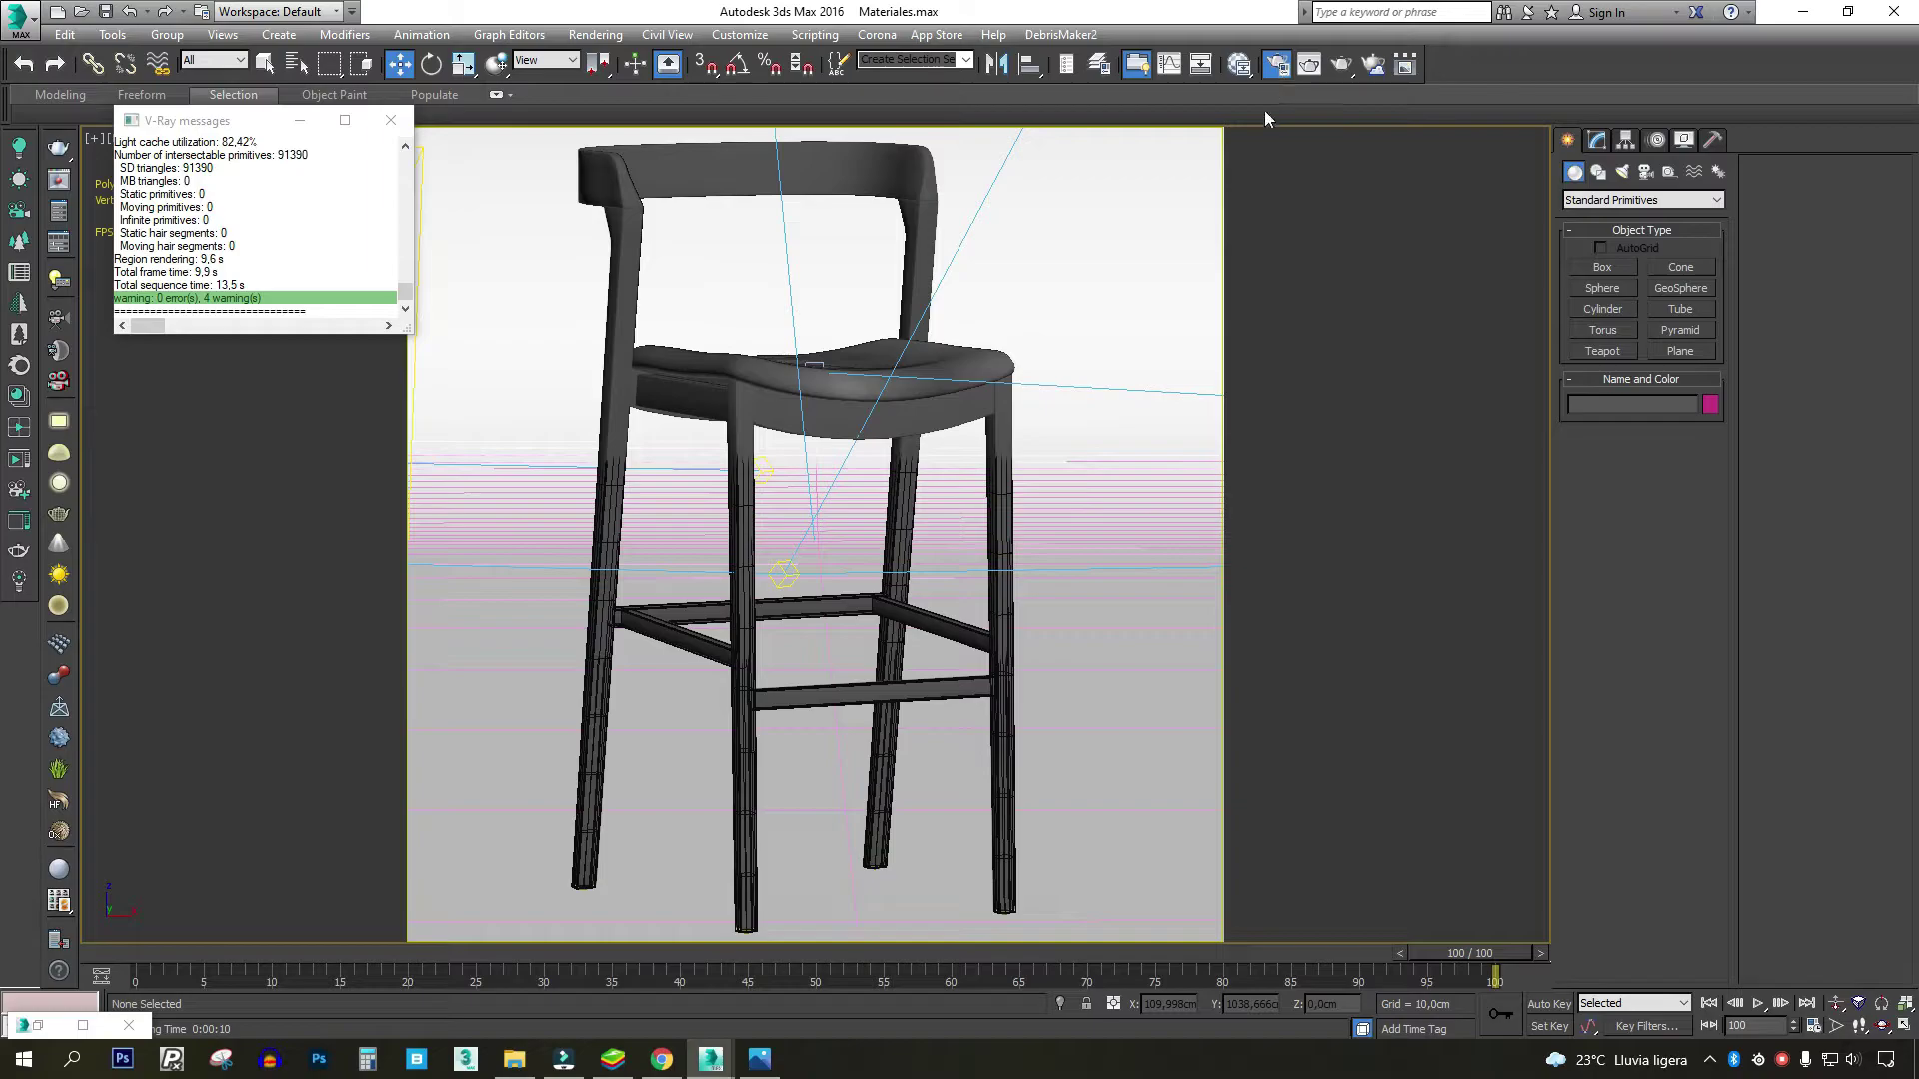
key(F10)
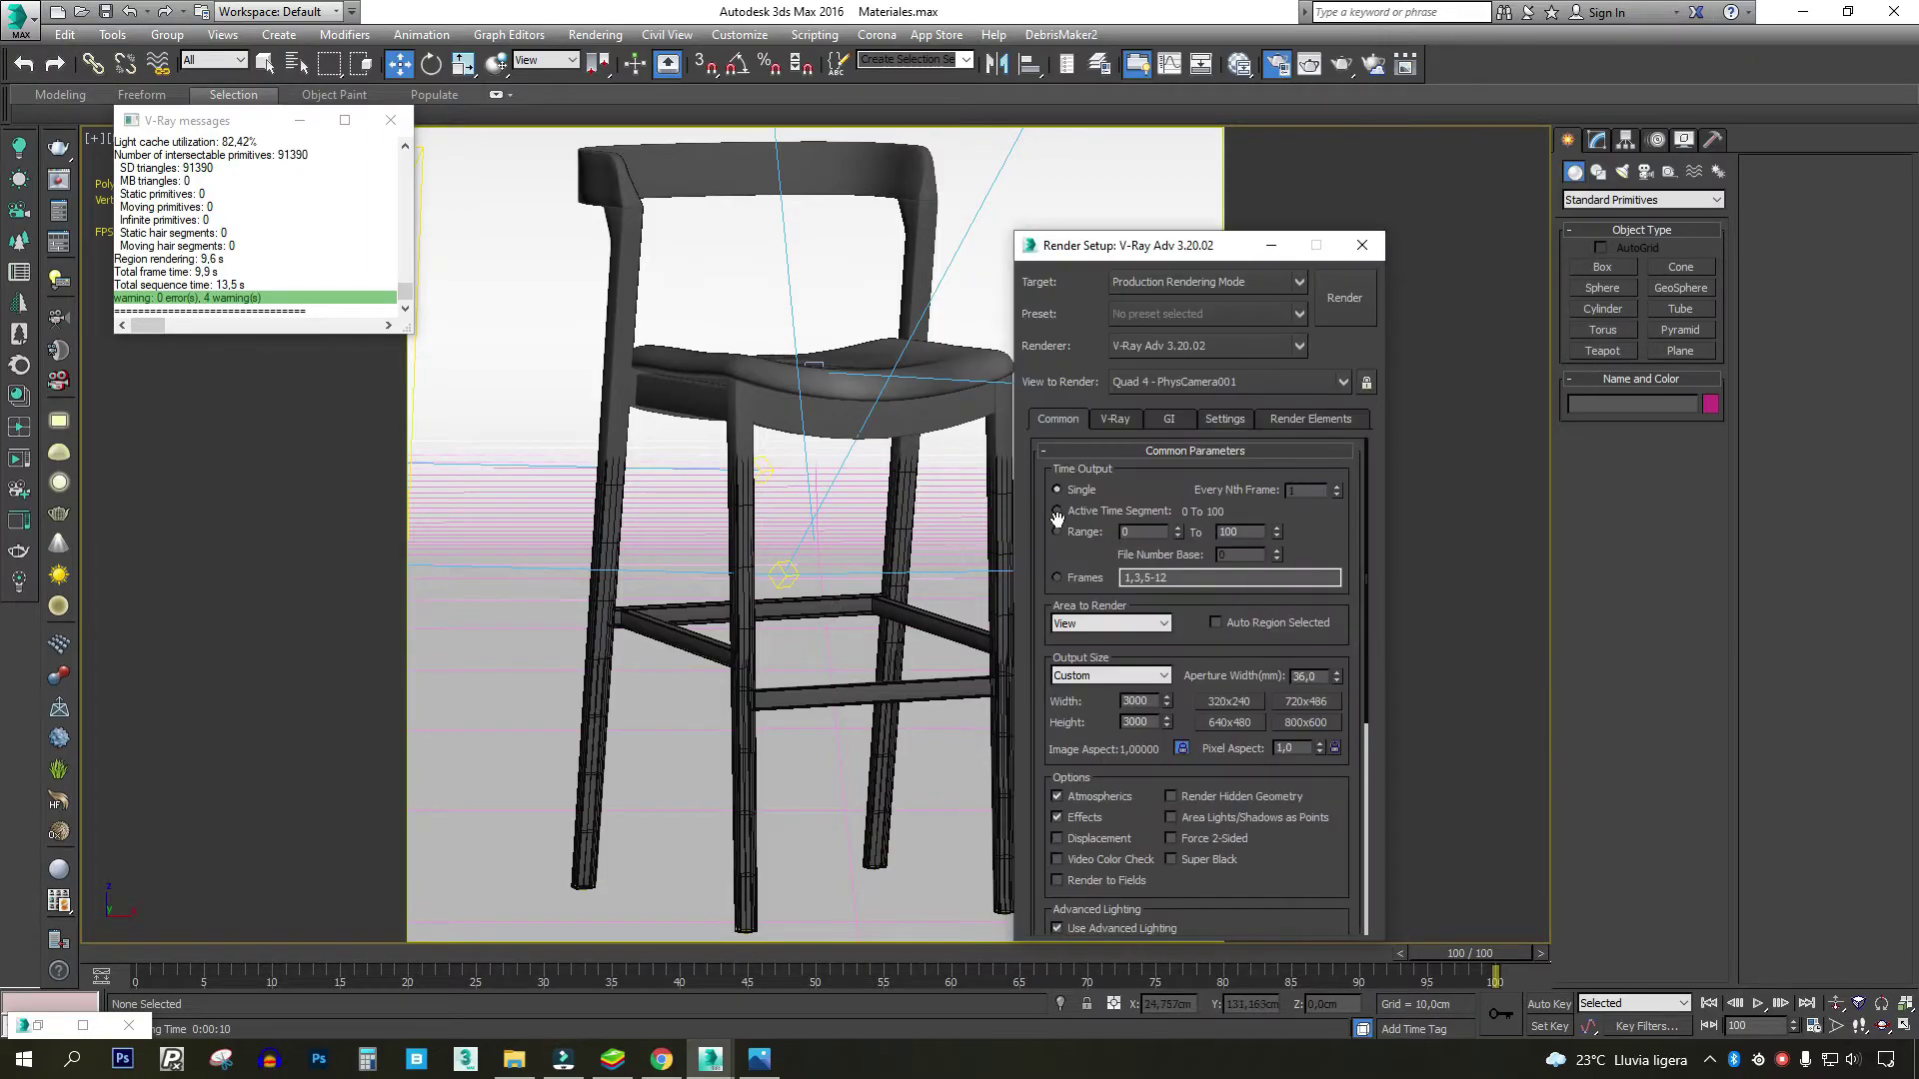
double_click(1134, 701)
text(4)
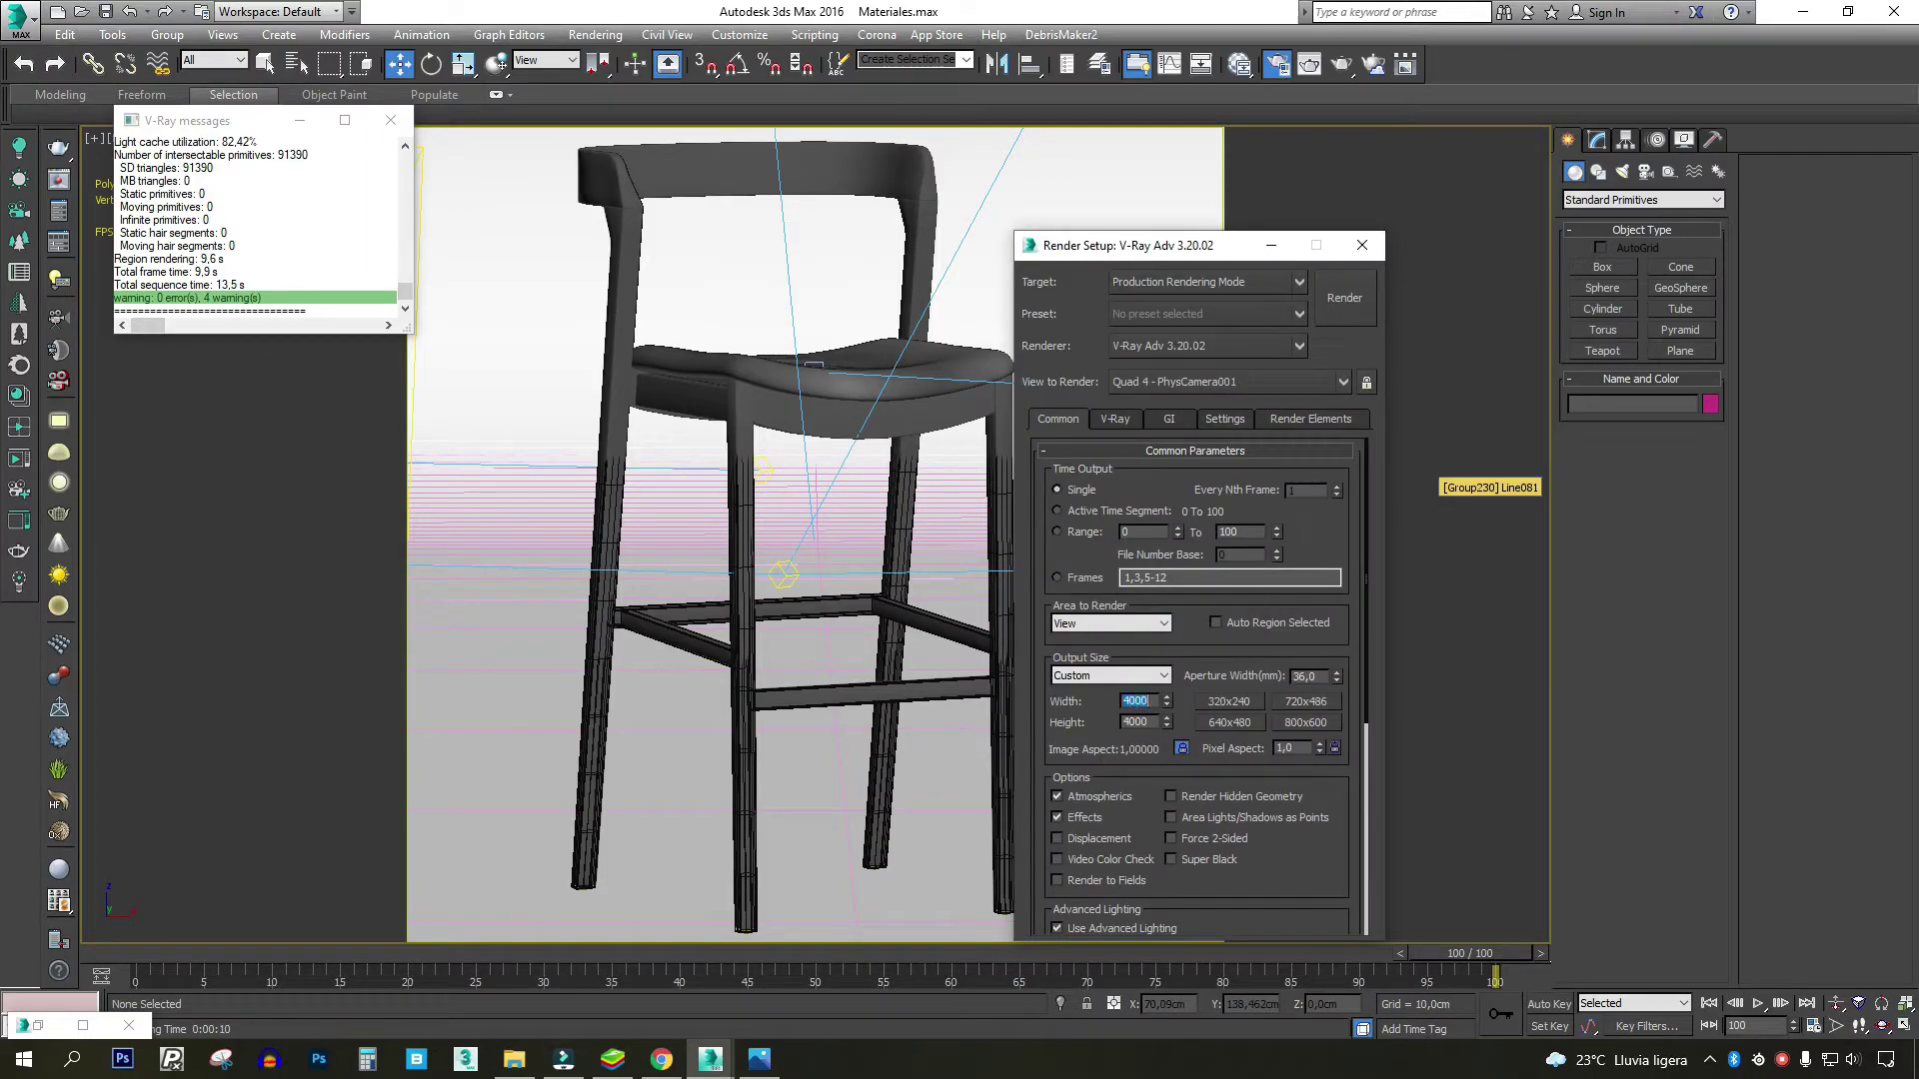
- Add a TurboSmooth modifier to the stool group and render the camera view
click(1392, 497)
click(1715, 196)
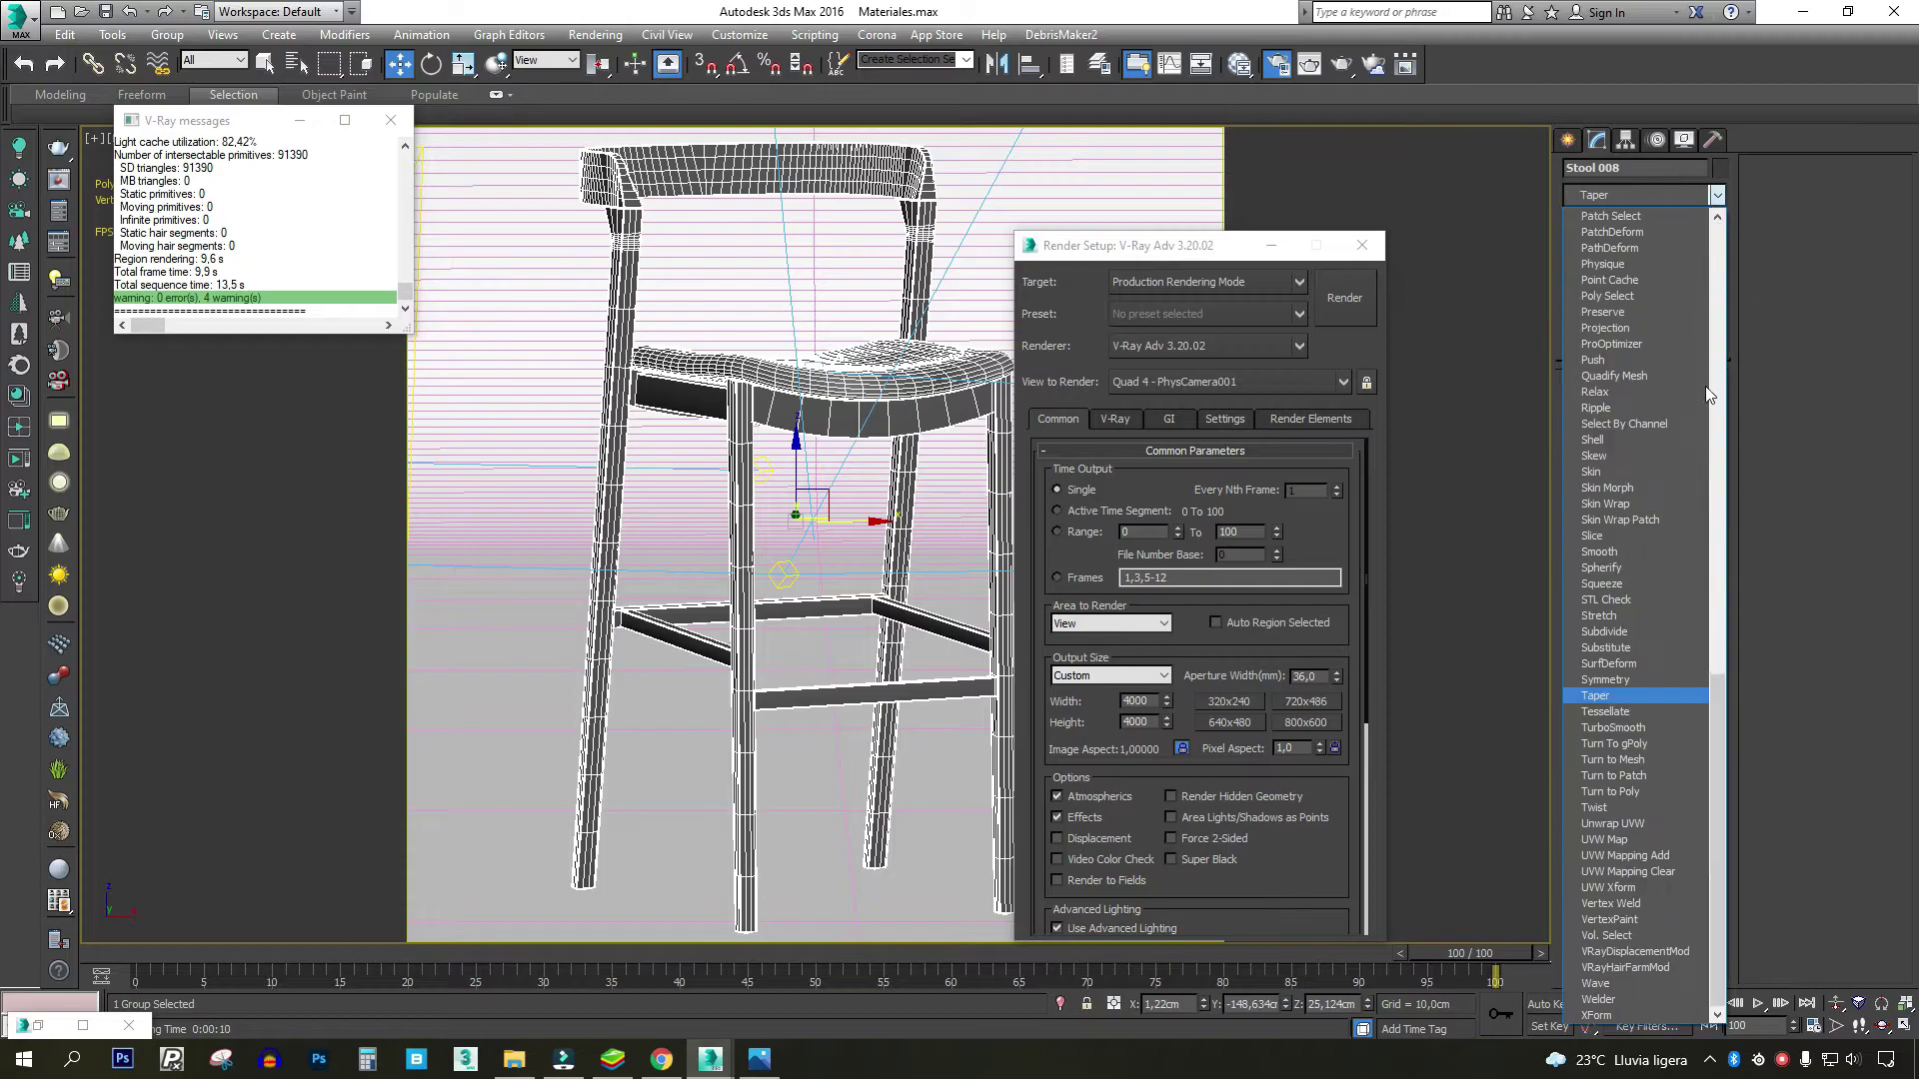
click(1647, 727)
key(F9)
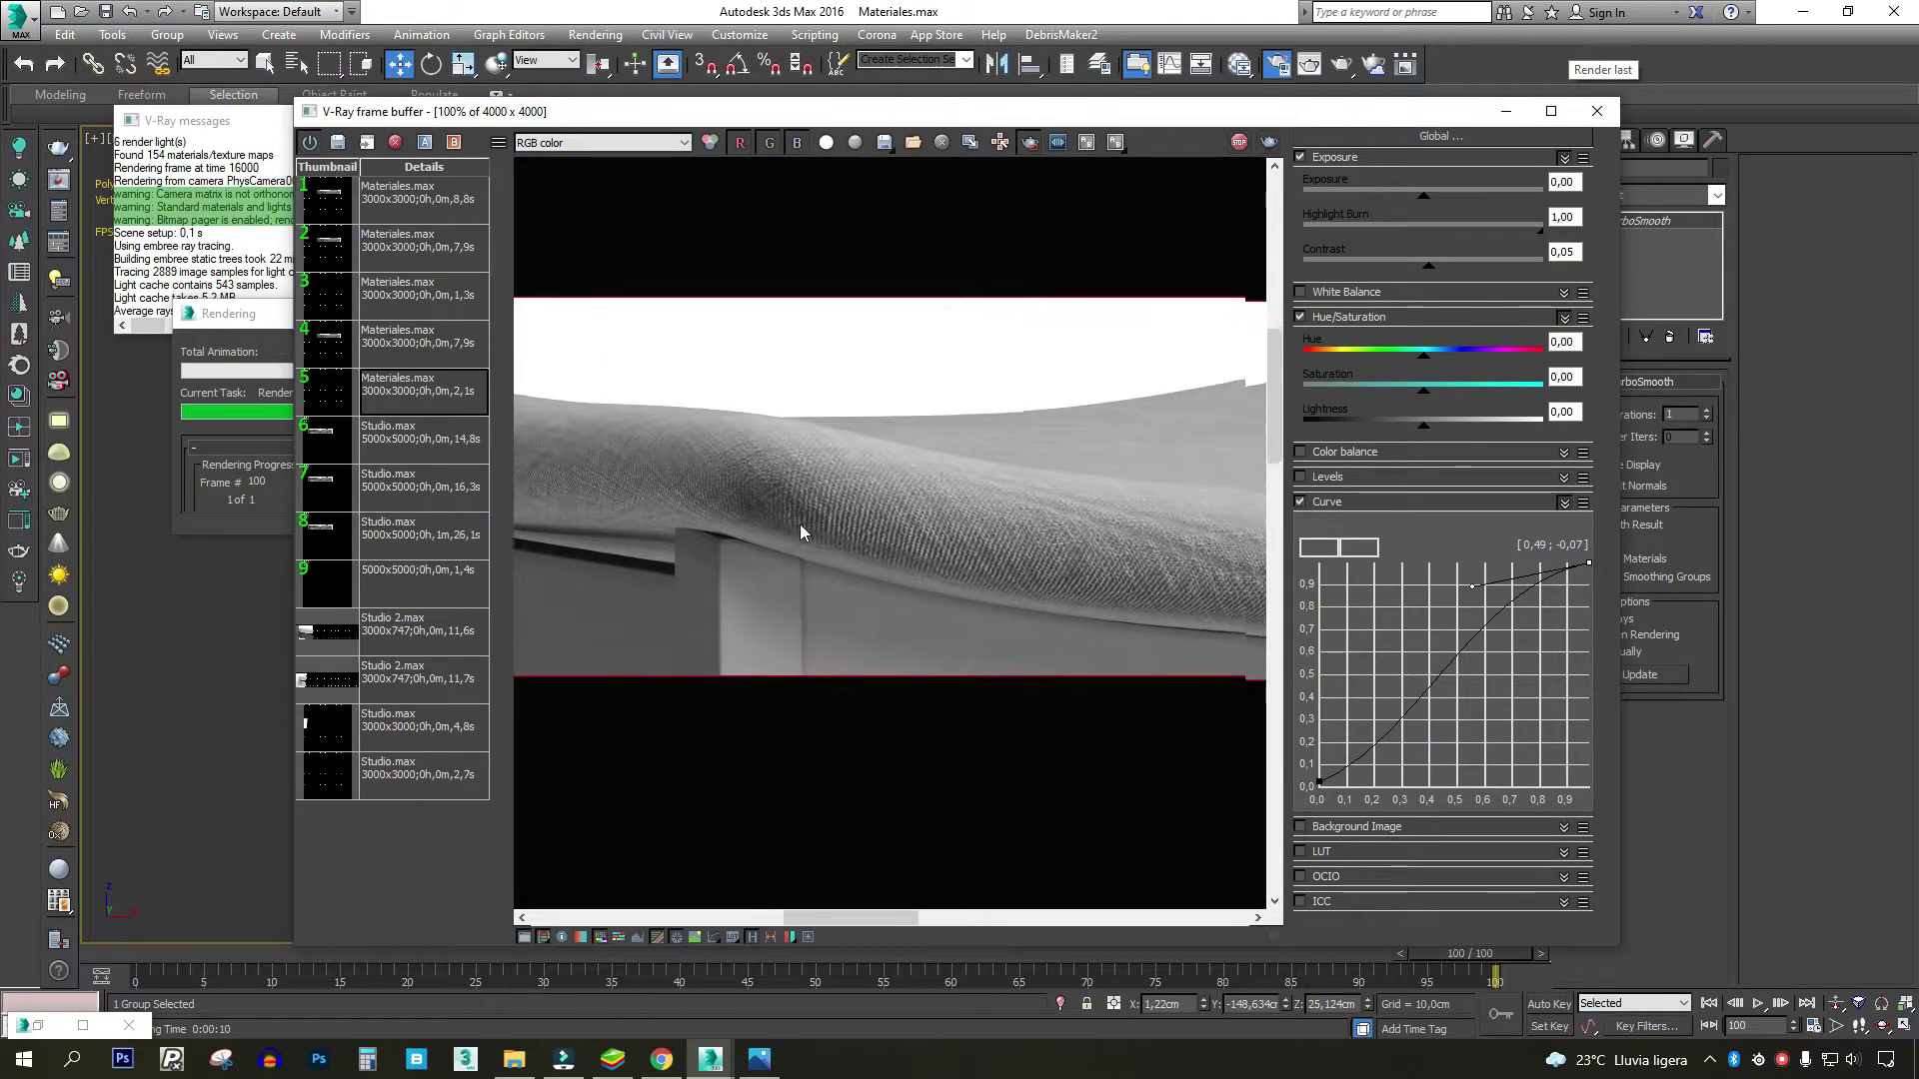
- Zoom and pan the 4000 × 4000 render to check the cushion's right edge
scroll(750, 522, up, 1)
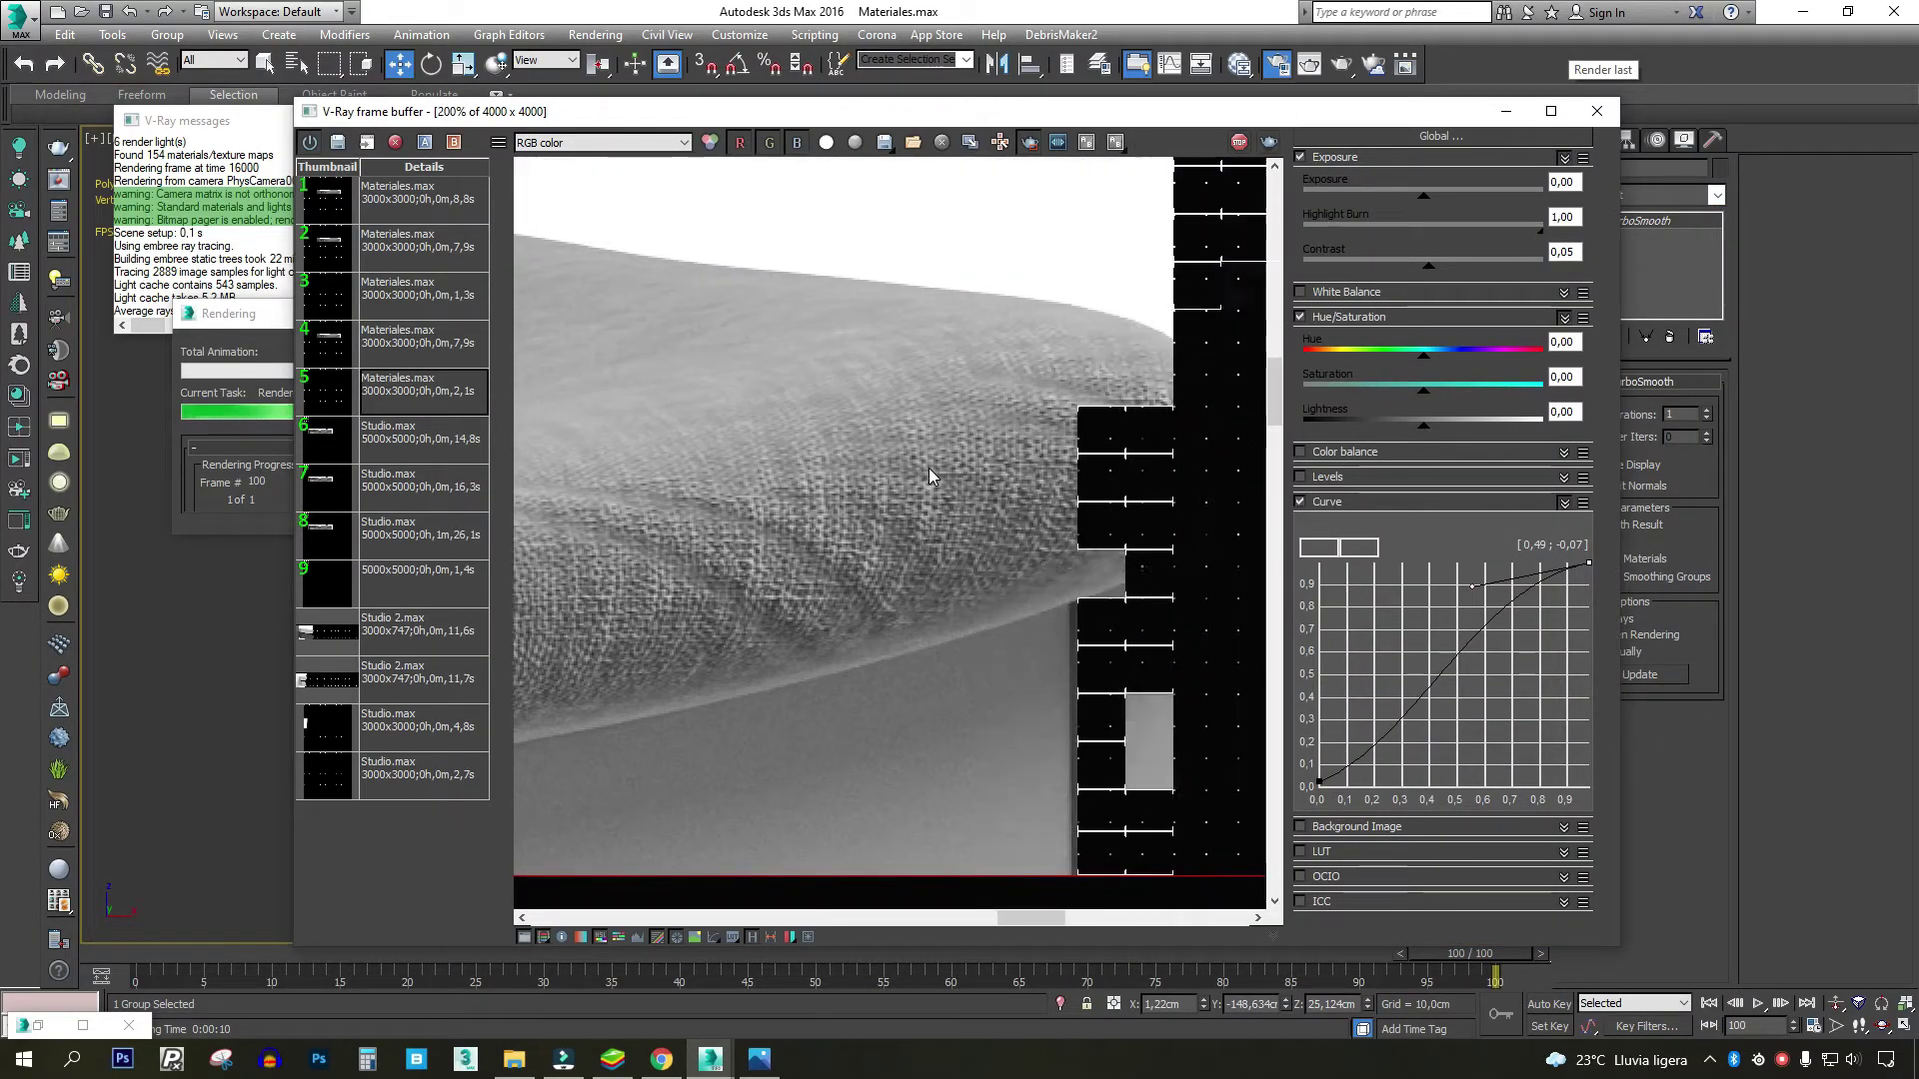
middle_drag(1113, 434, 982, 500)
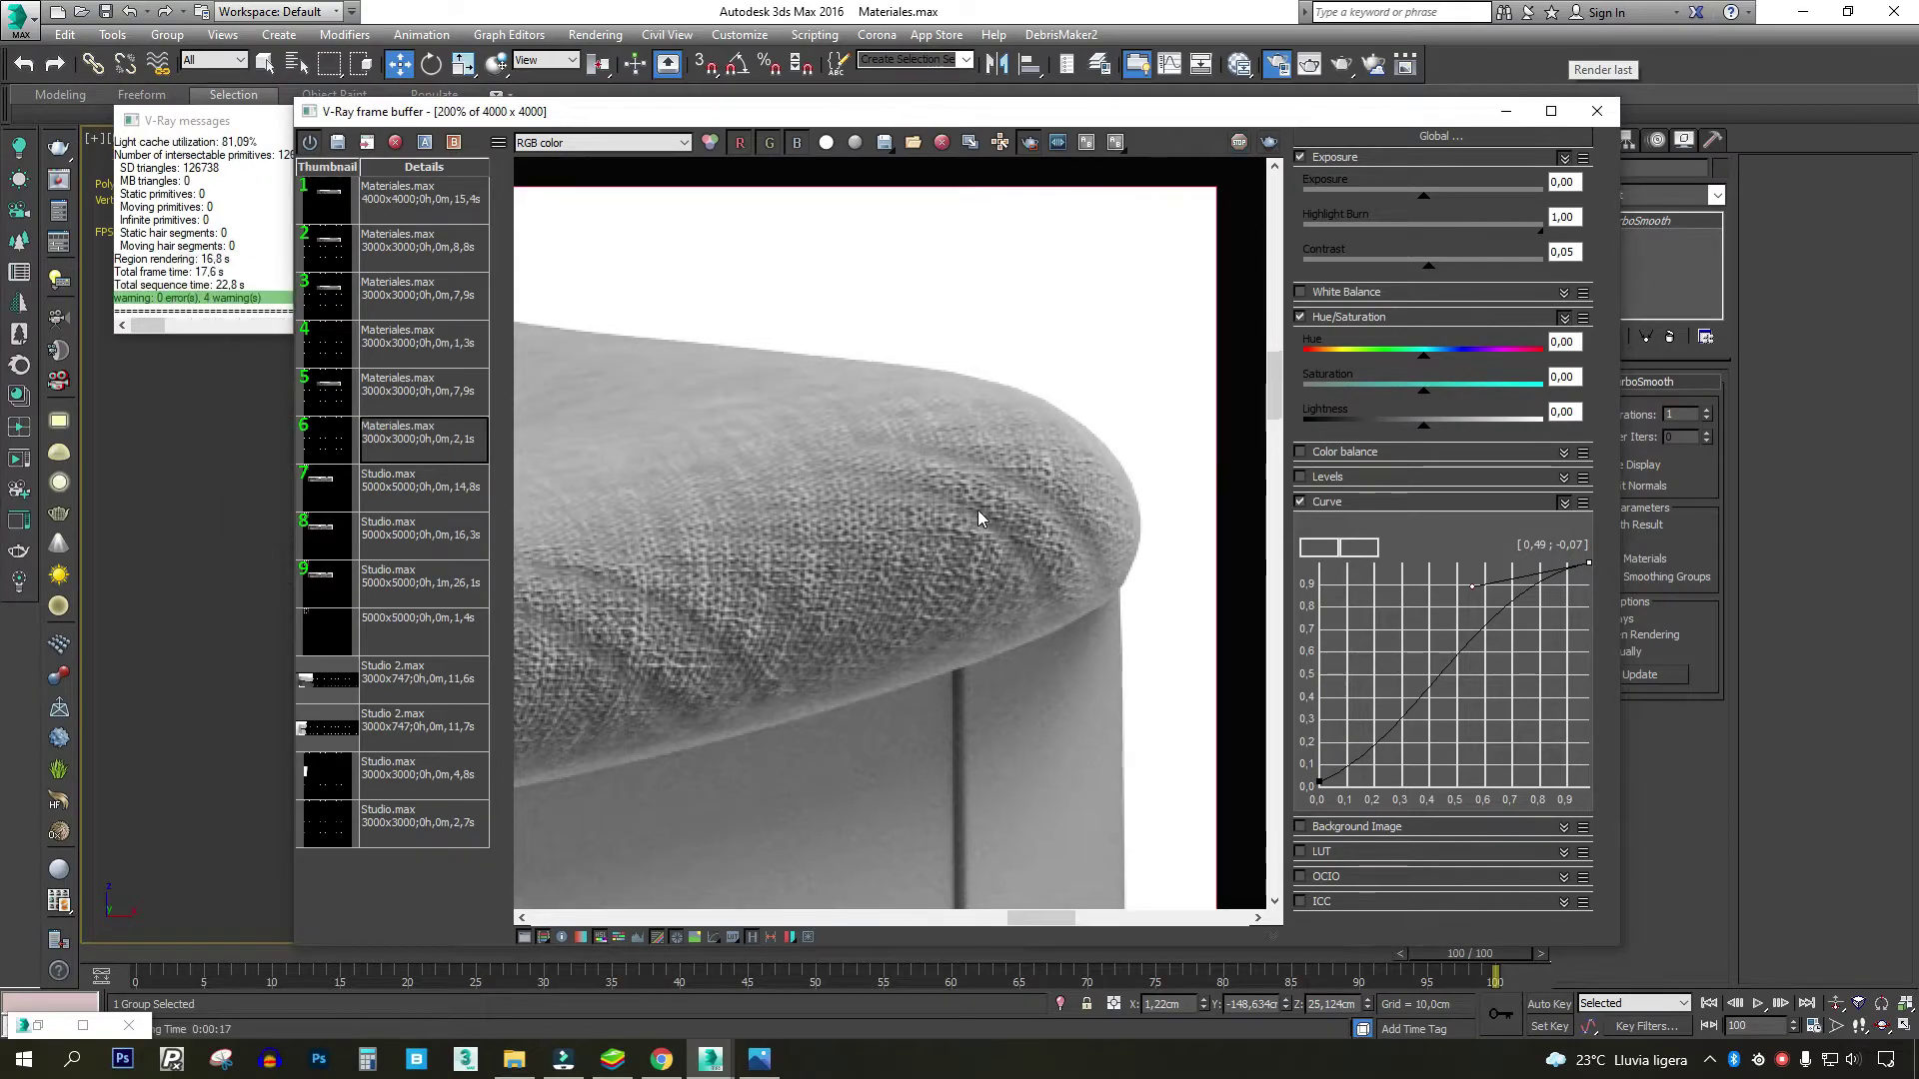
scroll(1069, 470, down, 2)
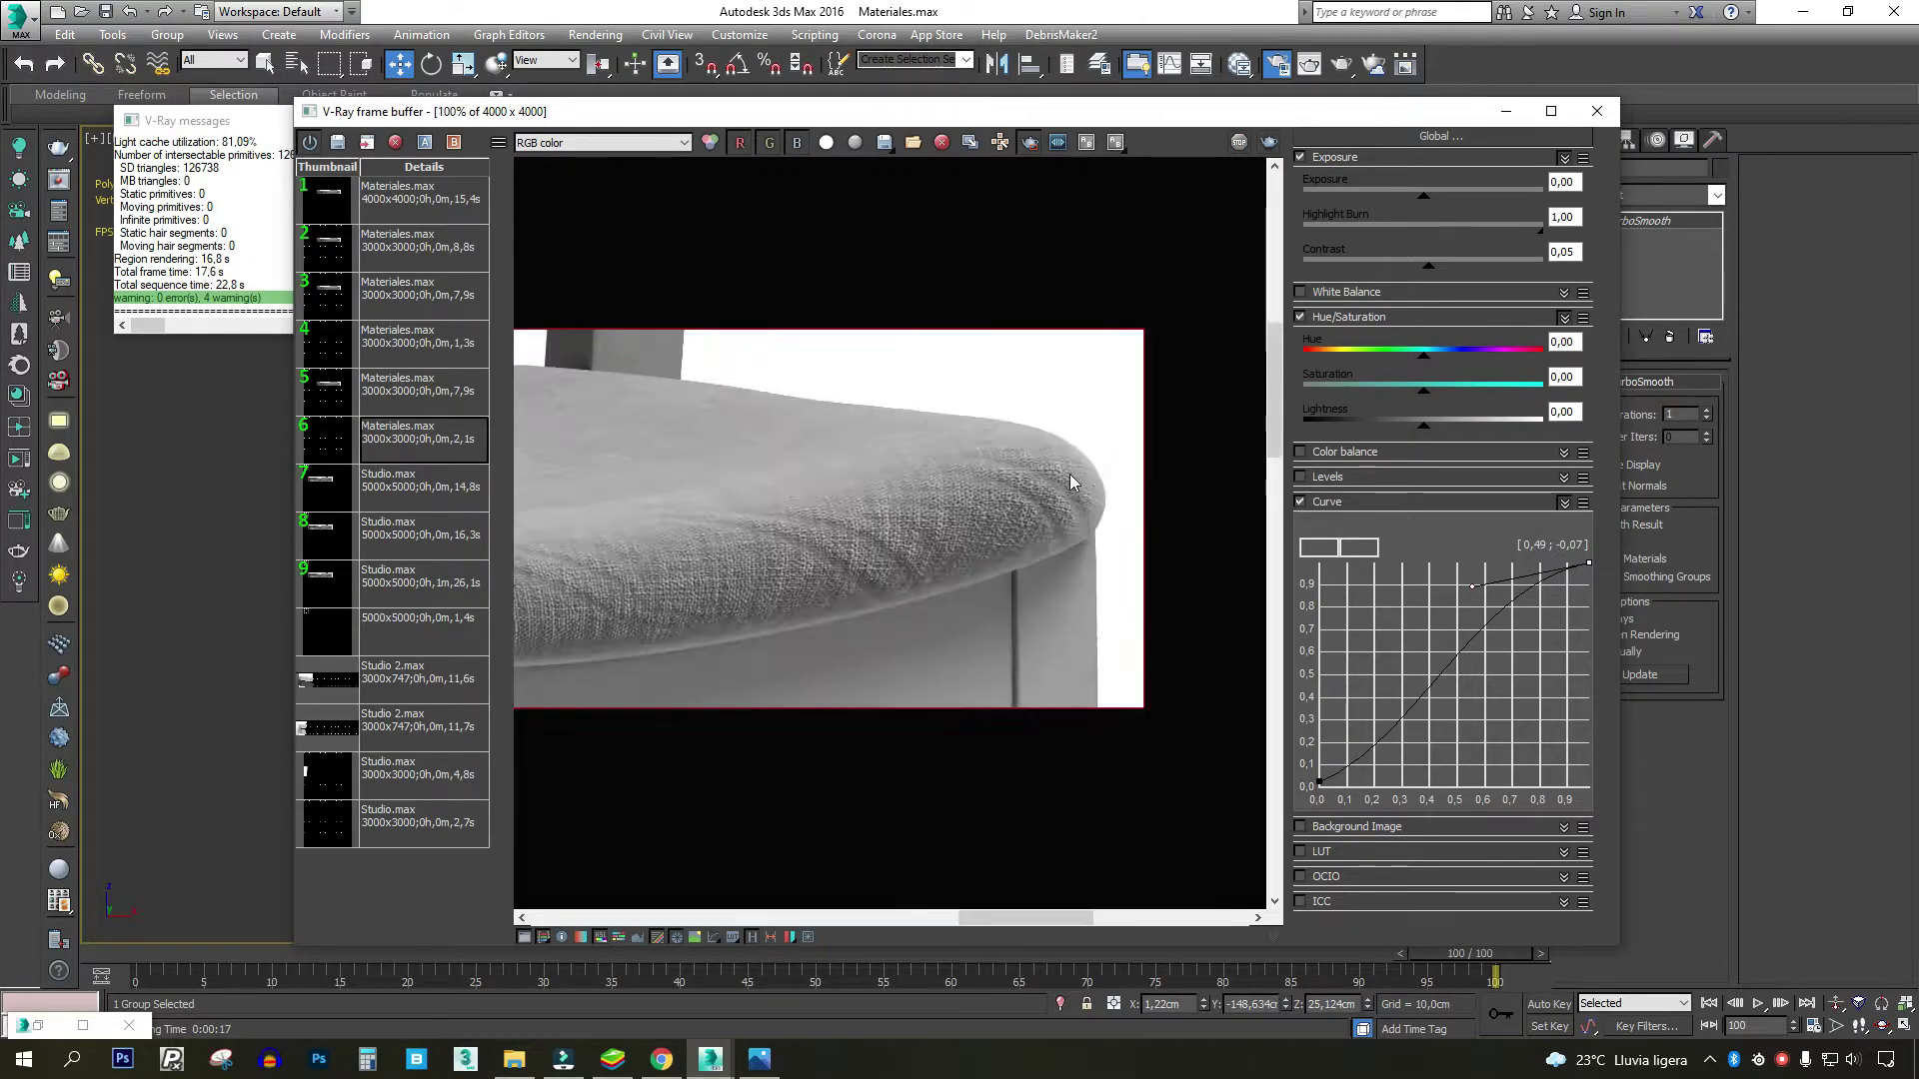
scroll(854, 532, down, 2)
scroll(854, 531, up, 1)
scroll(779, 514, up, 2)
scroll(1044, 534, down, 2)
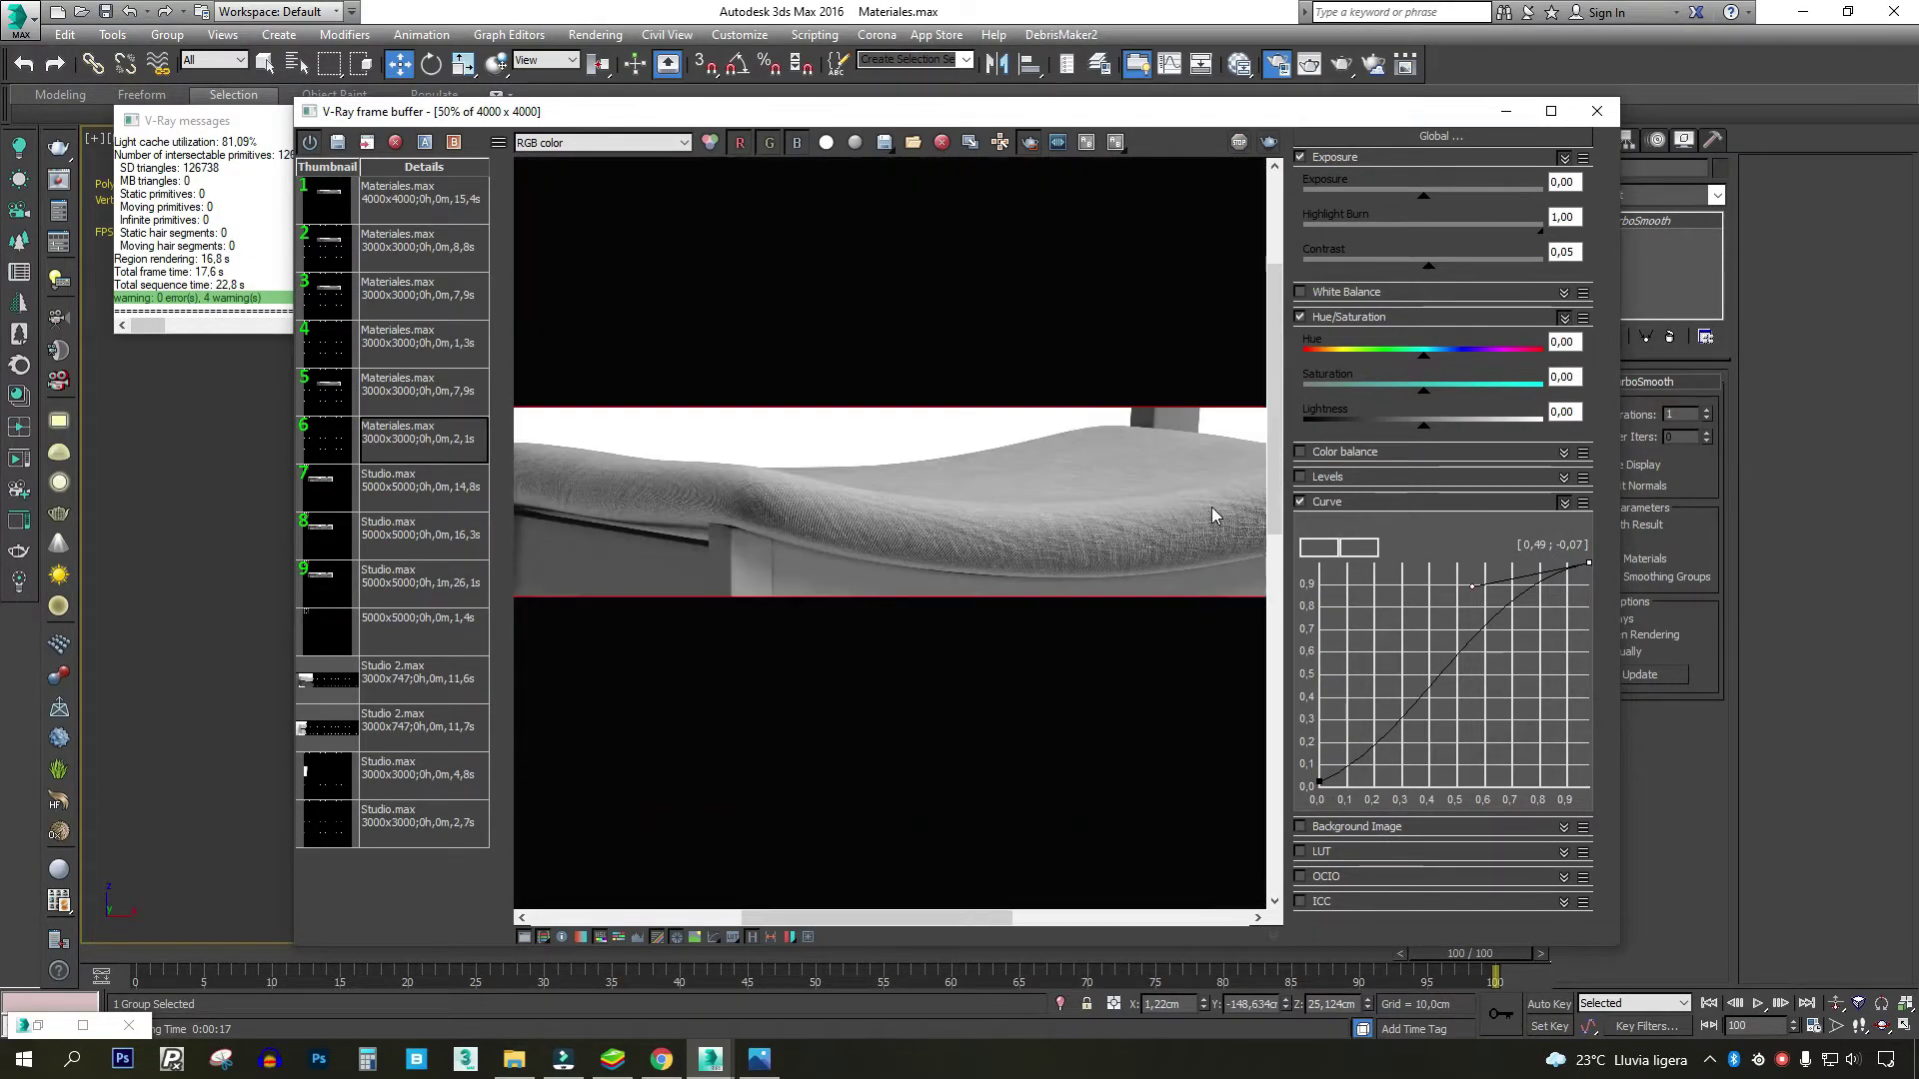
scroll(825, 520, down, 1)
- Zoom and pan across the render to inspect the fabric weave on the cushion
scroll(788, 510, up, 1)
scroll(1100, 487, up, 2)
scroll(1113, 456, up, 1)
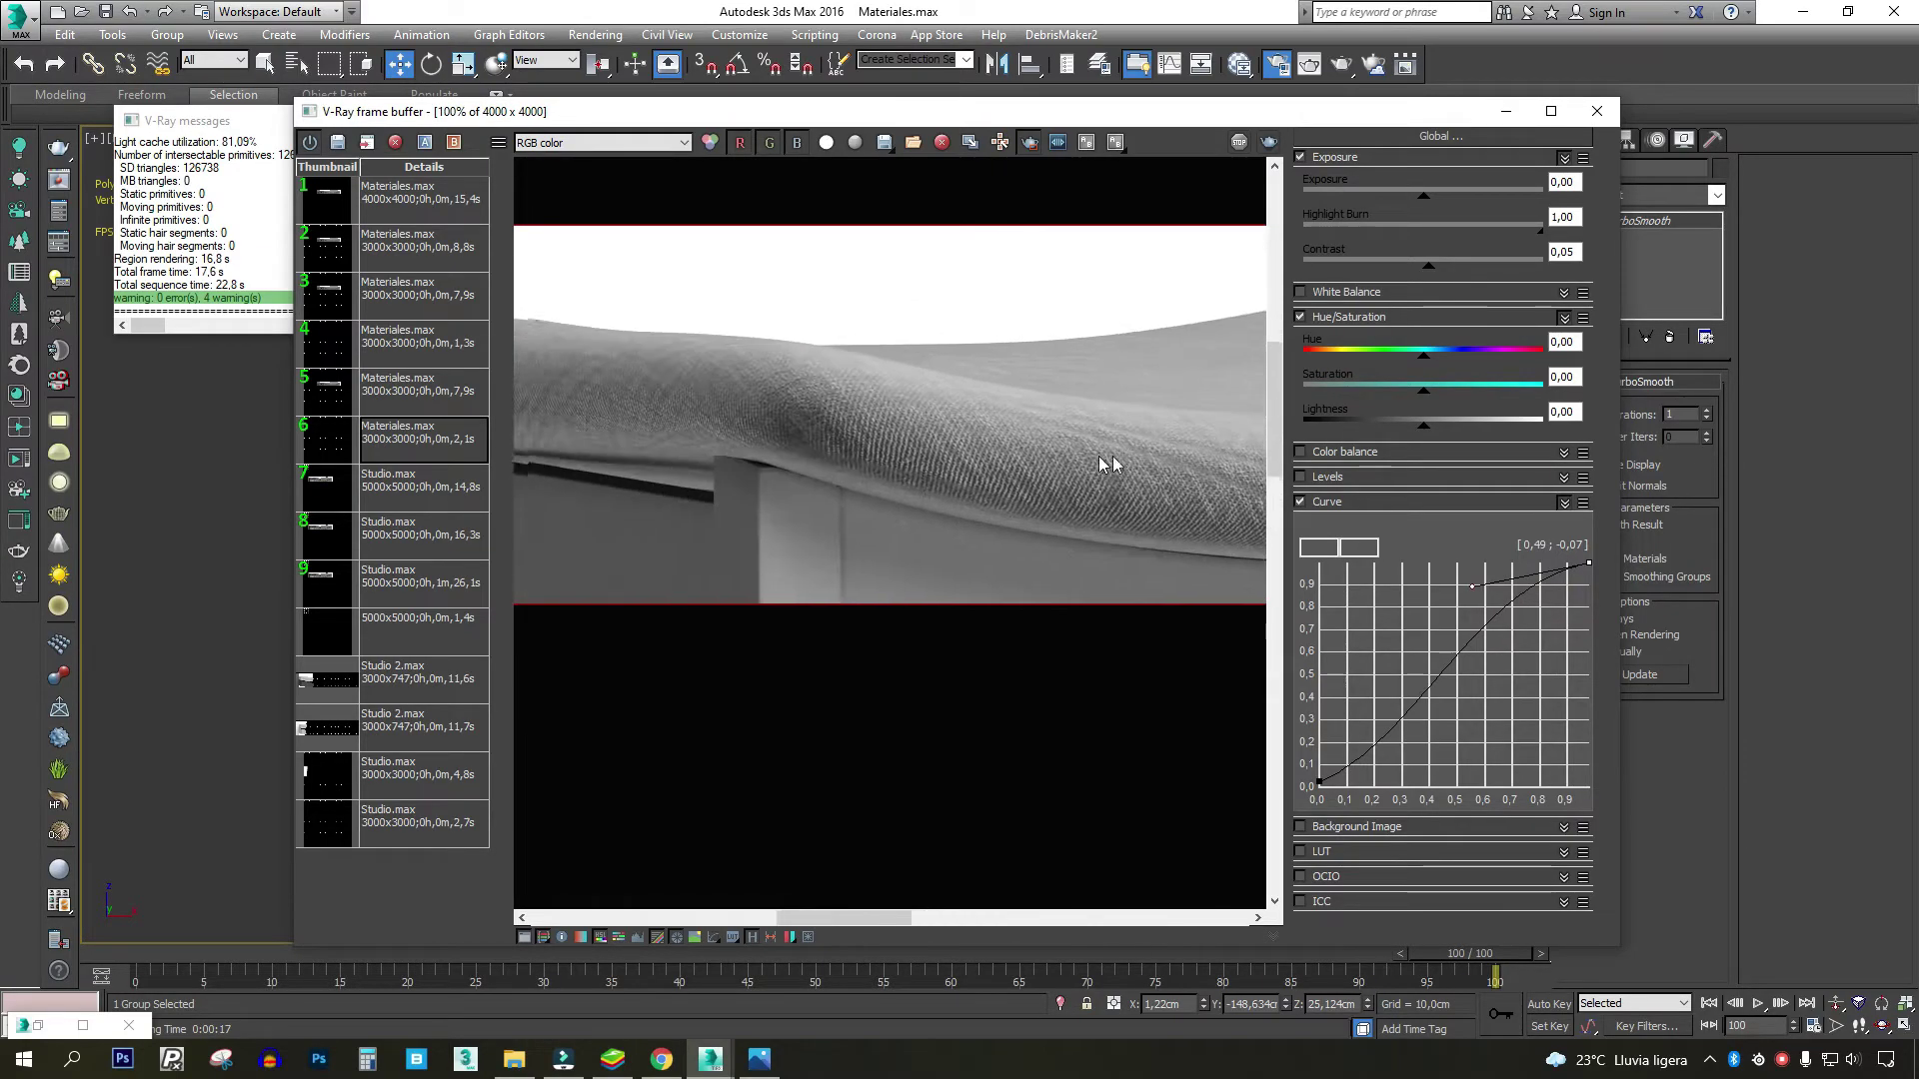
scroll(1030, 495, up, 1)
scroll(960, 493, down, 3)
scroll(914, 480, up, 2)
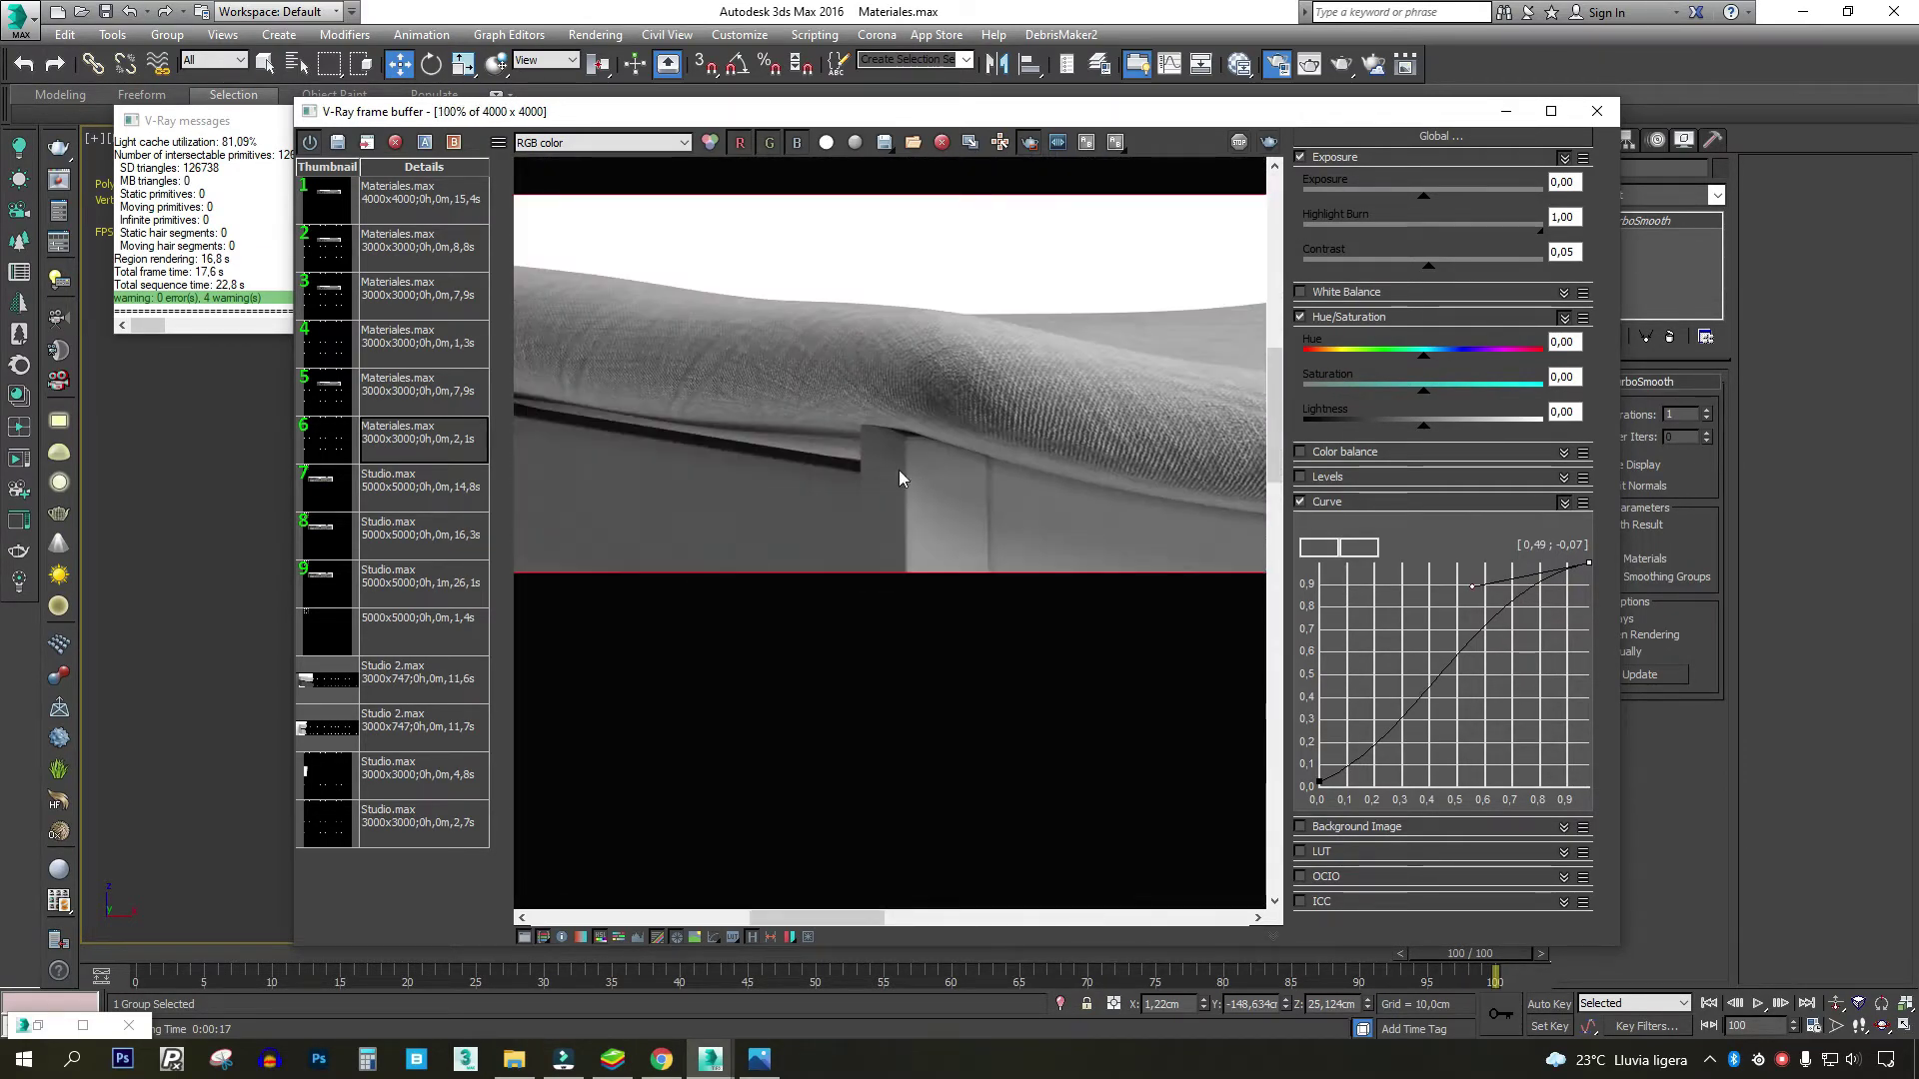
scroll(959, 515, down, 1)
mouse_move(1066, 538)
middle_down()
mouse_move(823, 487)
mouse_move(884, 490)
middle_up()
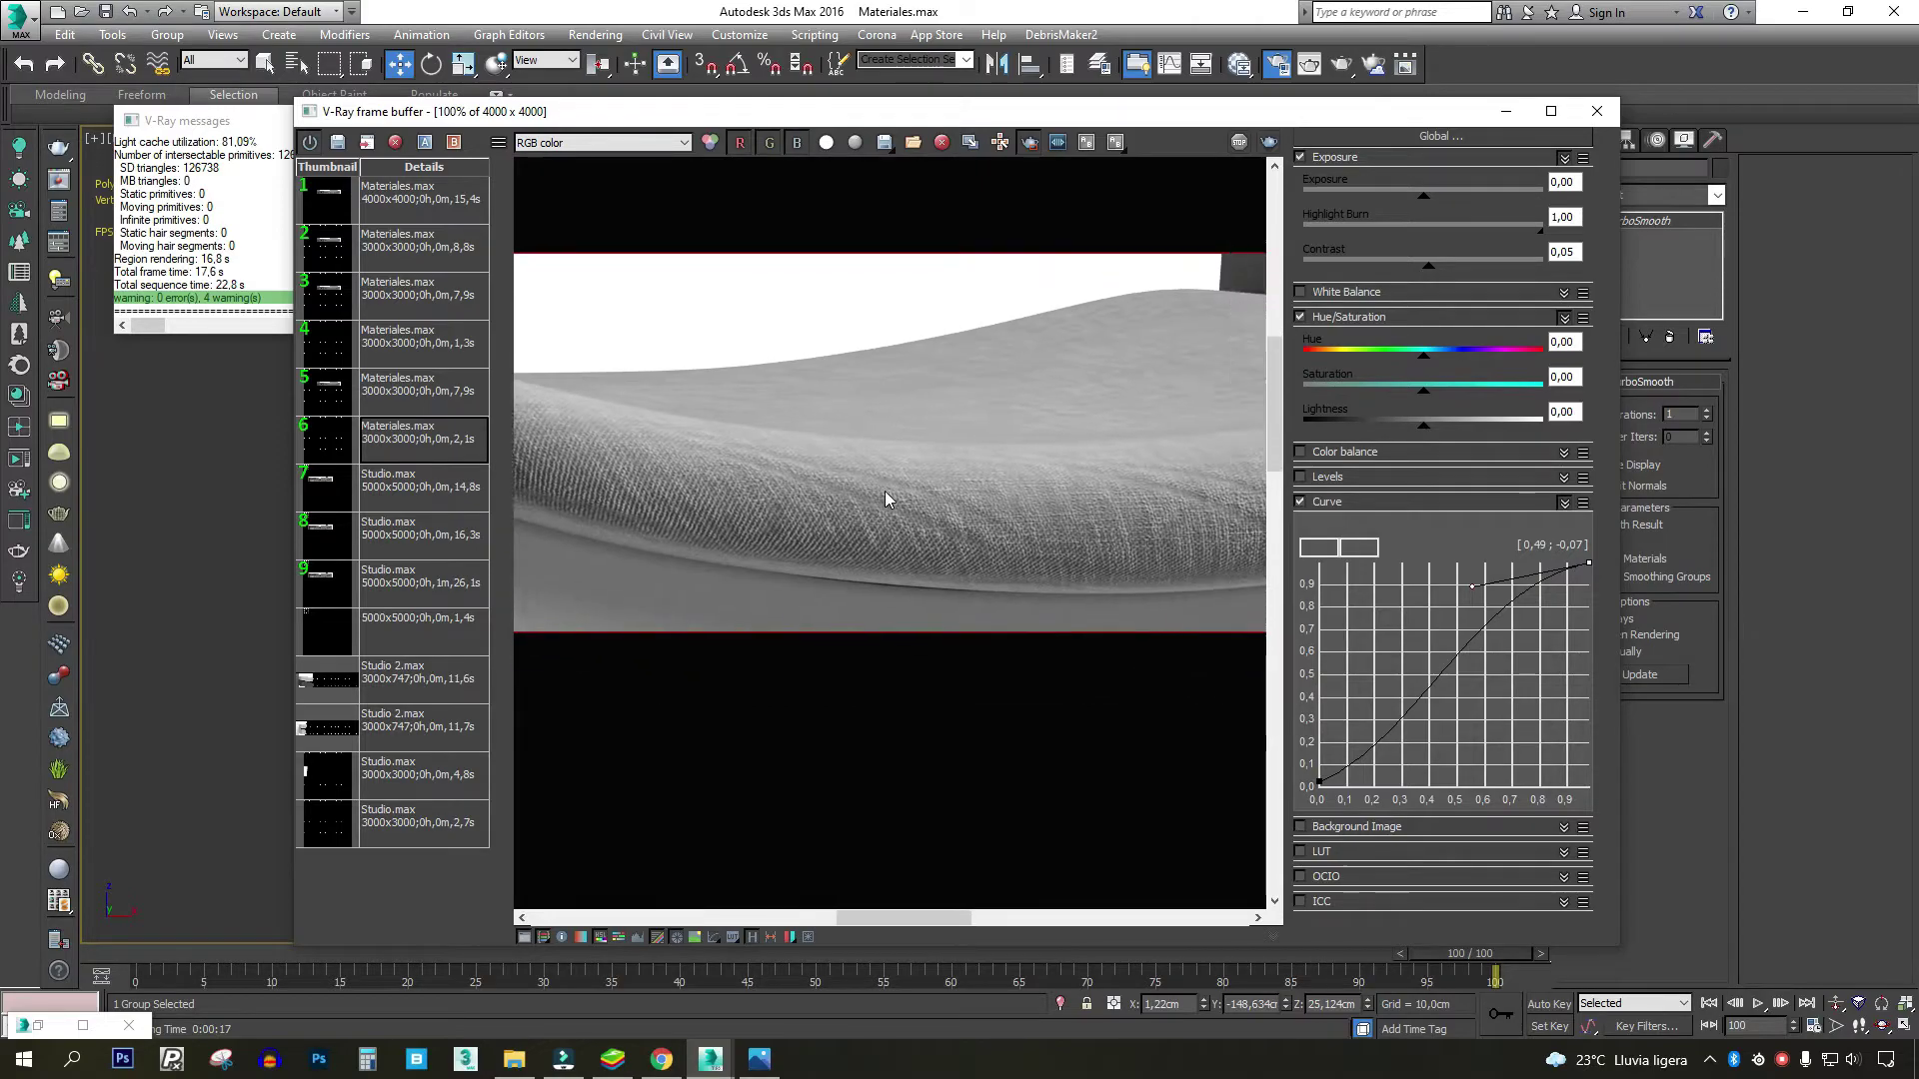
middle_drag(1143, 501, 823, 445)
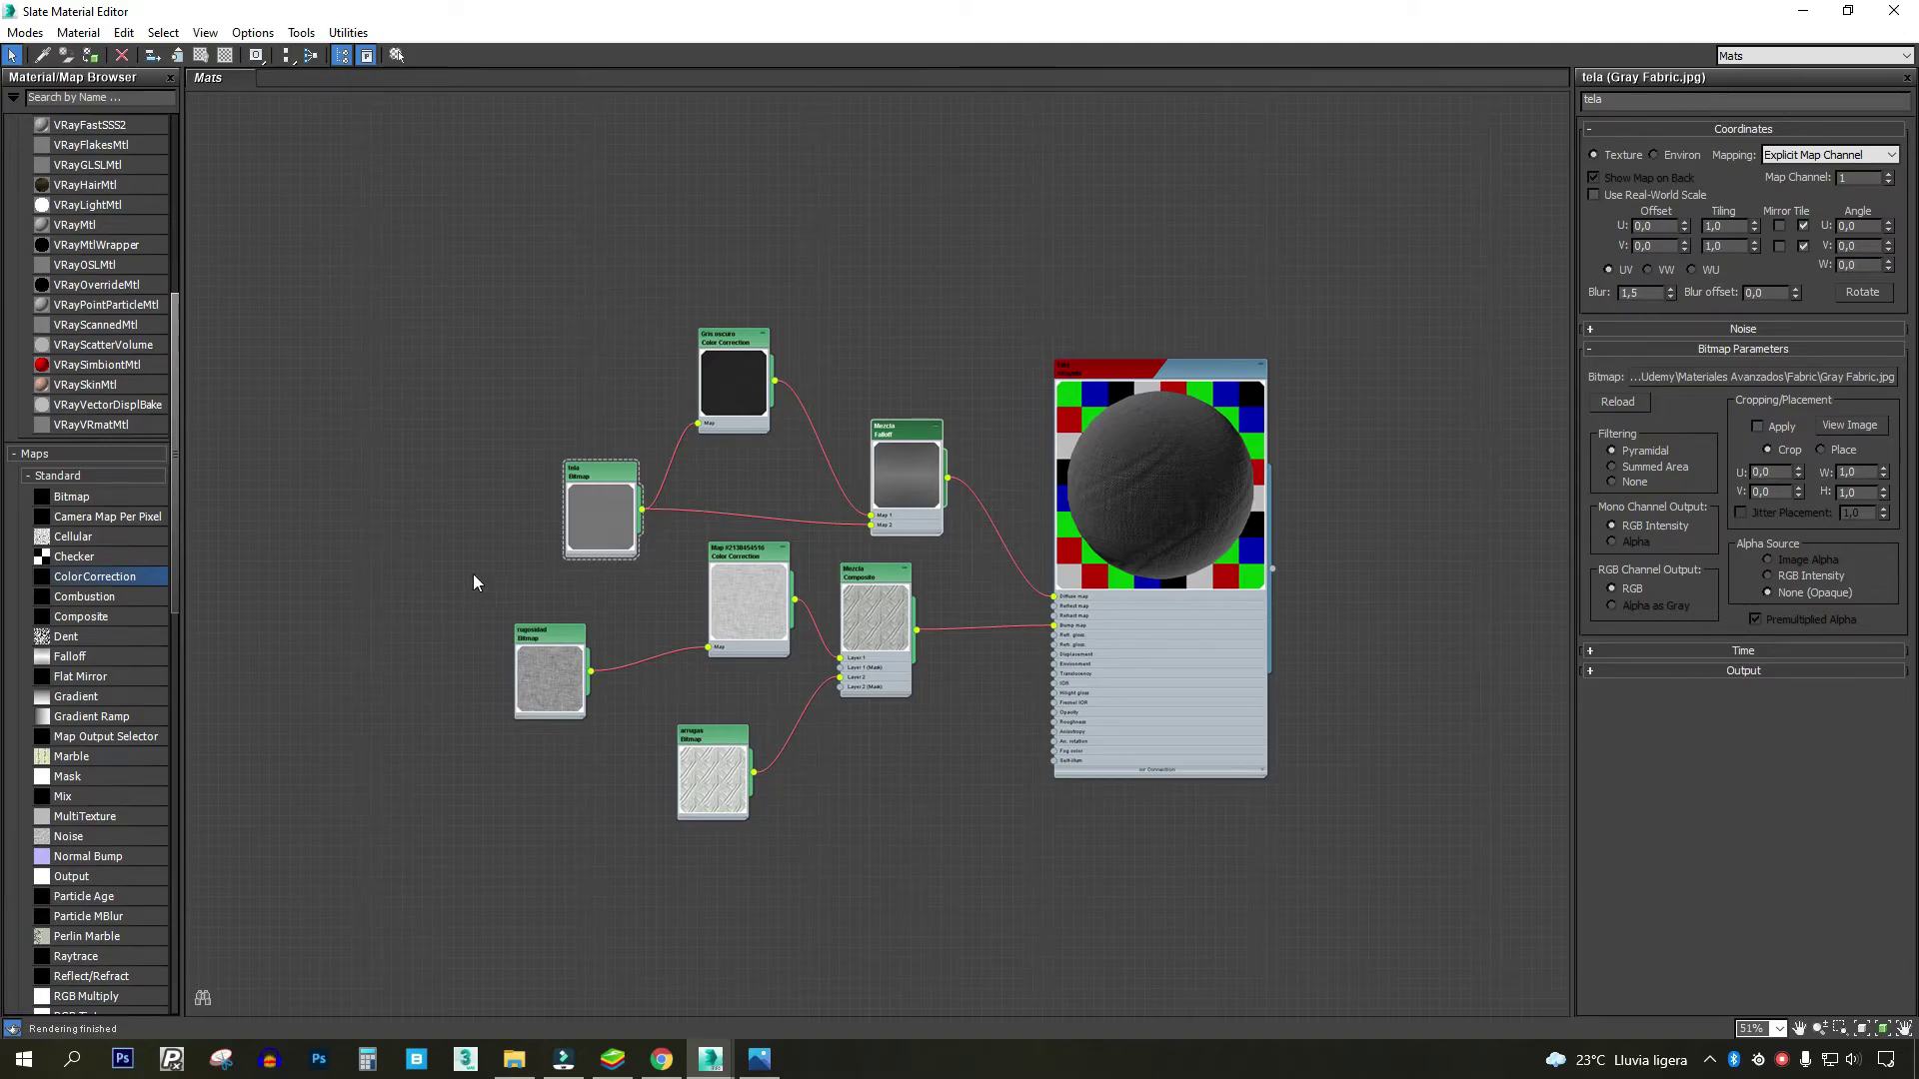
- Move the tela bitmap node further left in Tela's node graph
scroll(100, 465, up, 5)
scroll(46, 509, up, 5)
scroll(1227, 507, up, 5)
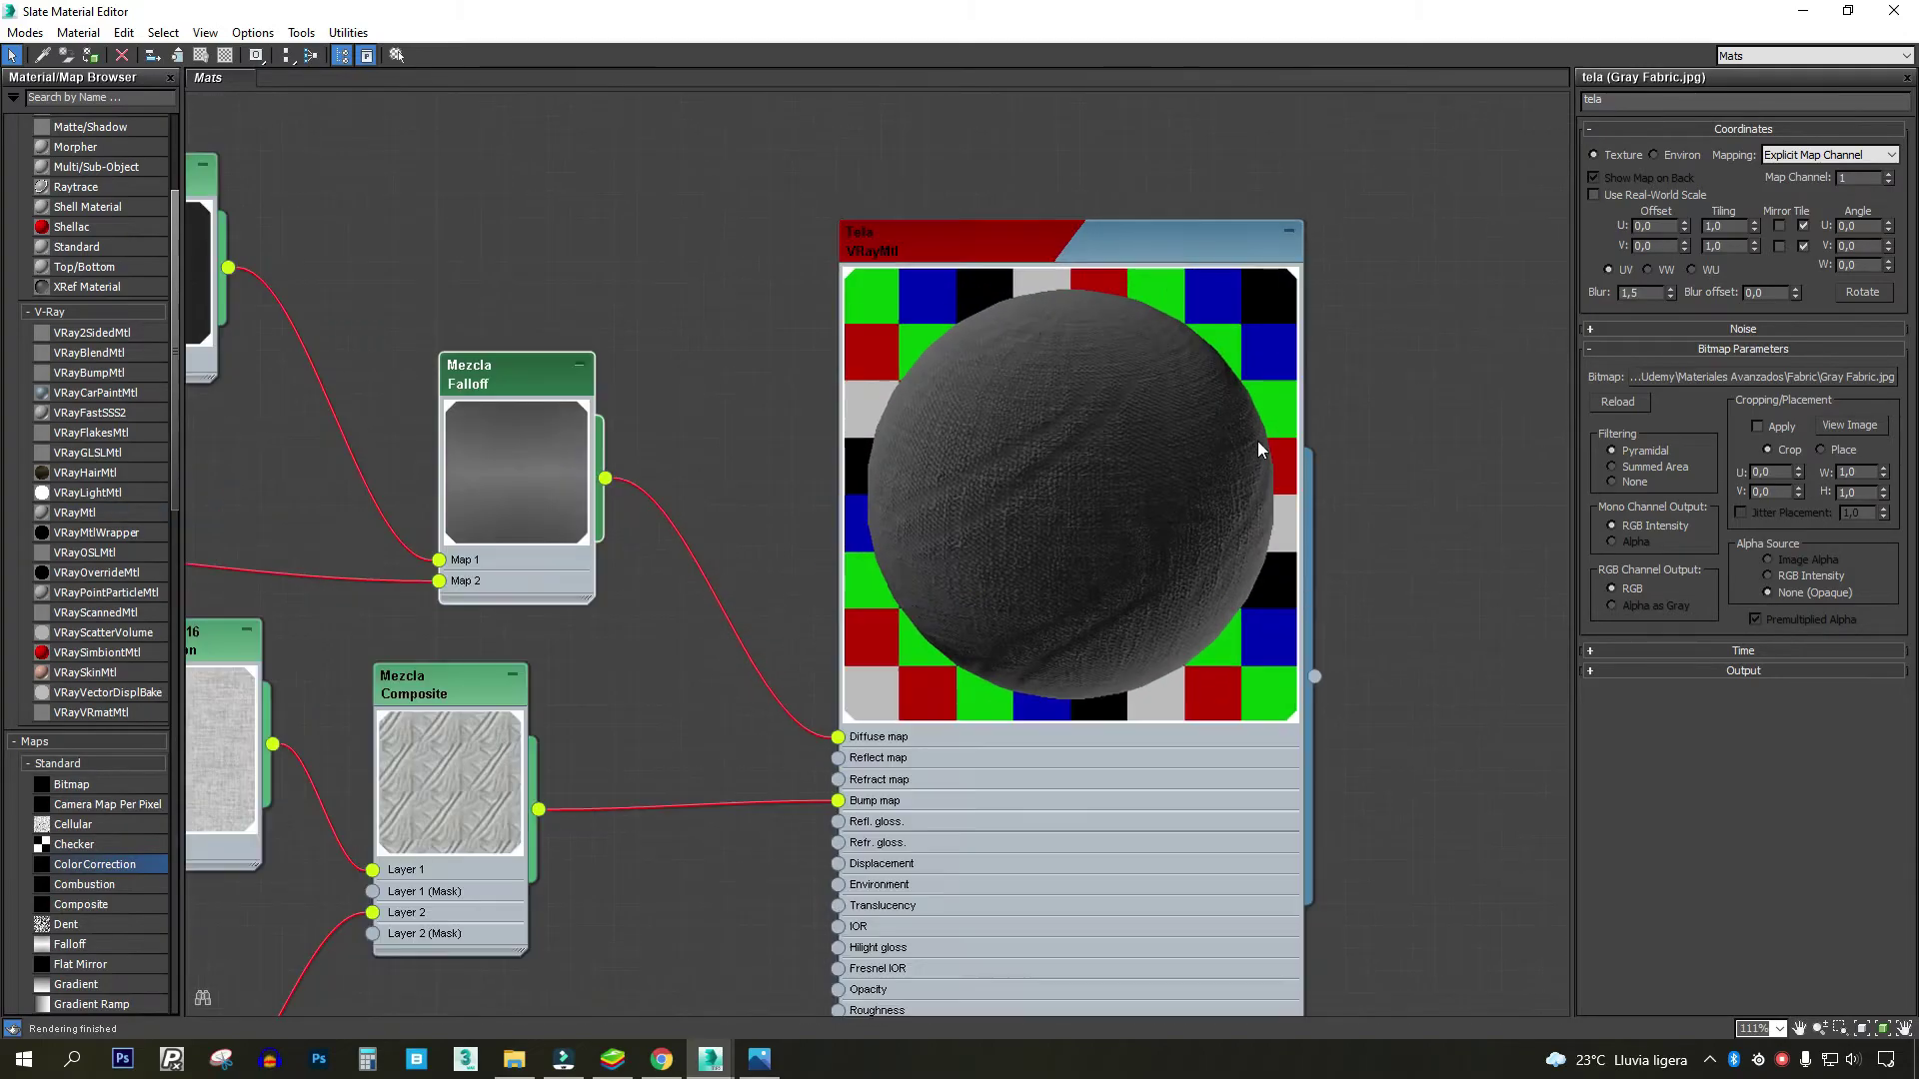
scroll(1299, 510, down, 5)
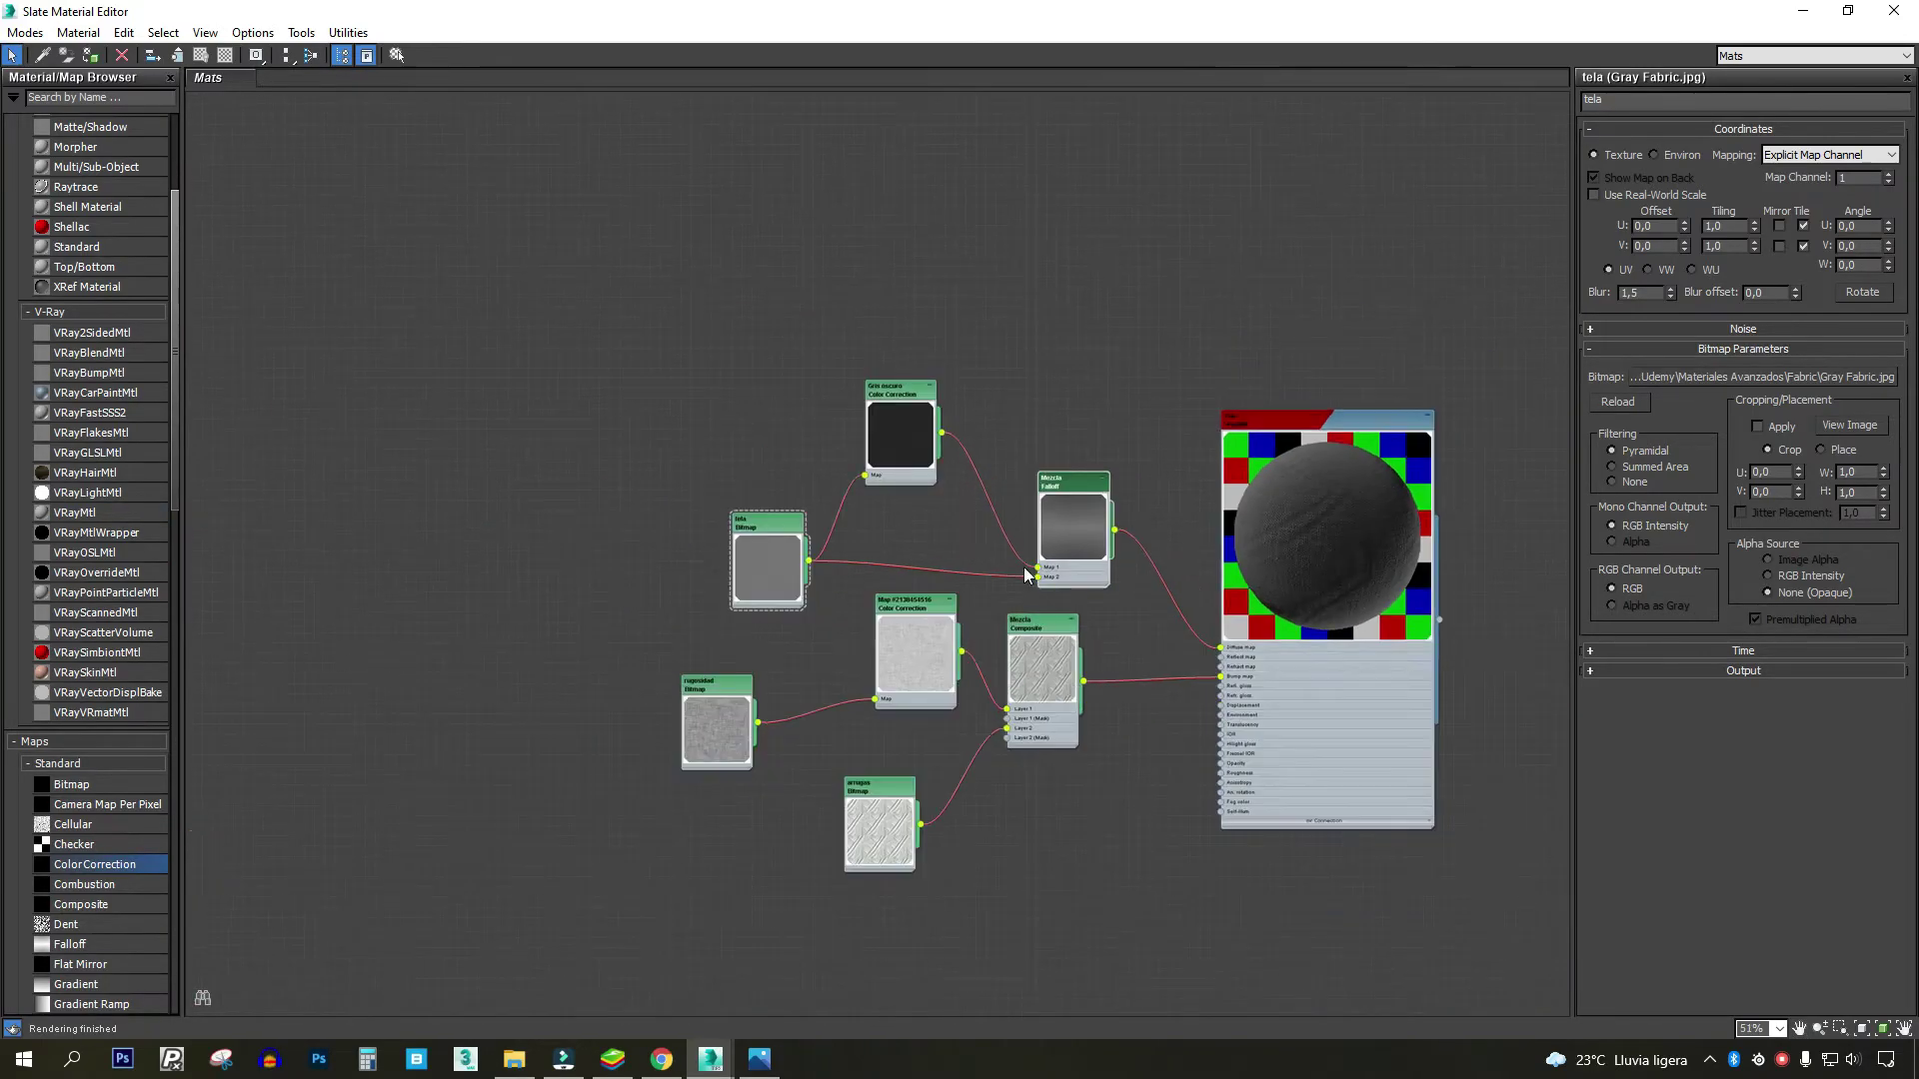
scroll(1183, 358, up, 2)
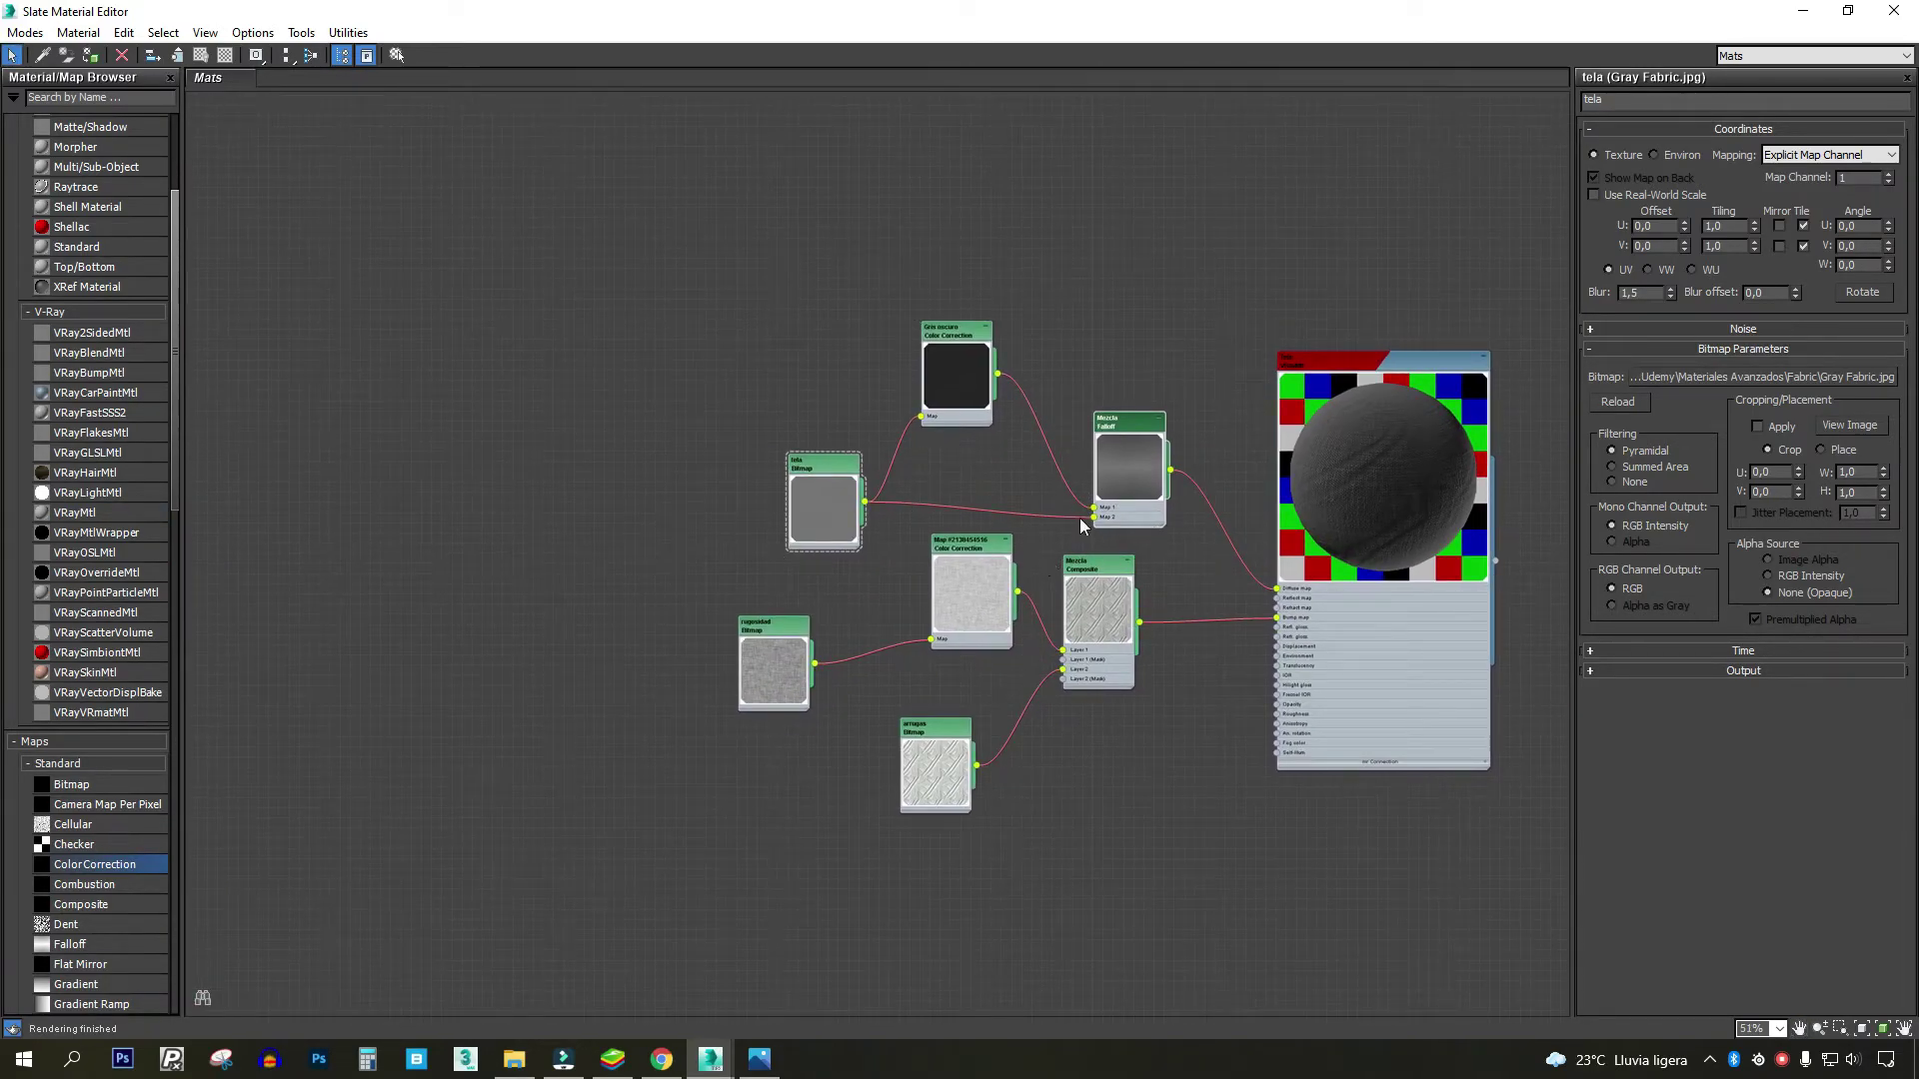
scroll(457, 326, up, 5)
middle_drag(457, 326, 498, 266)
drag(589, 345, 488, 321)
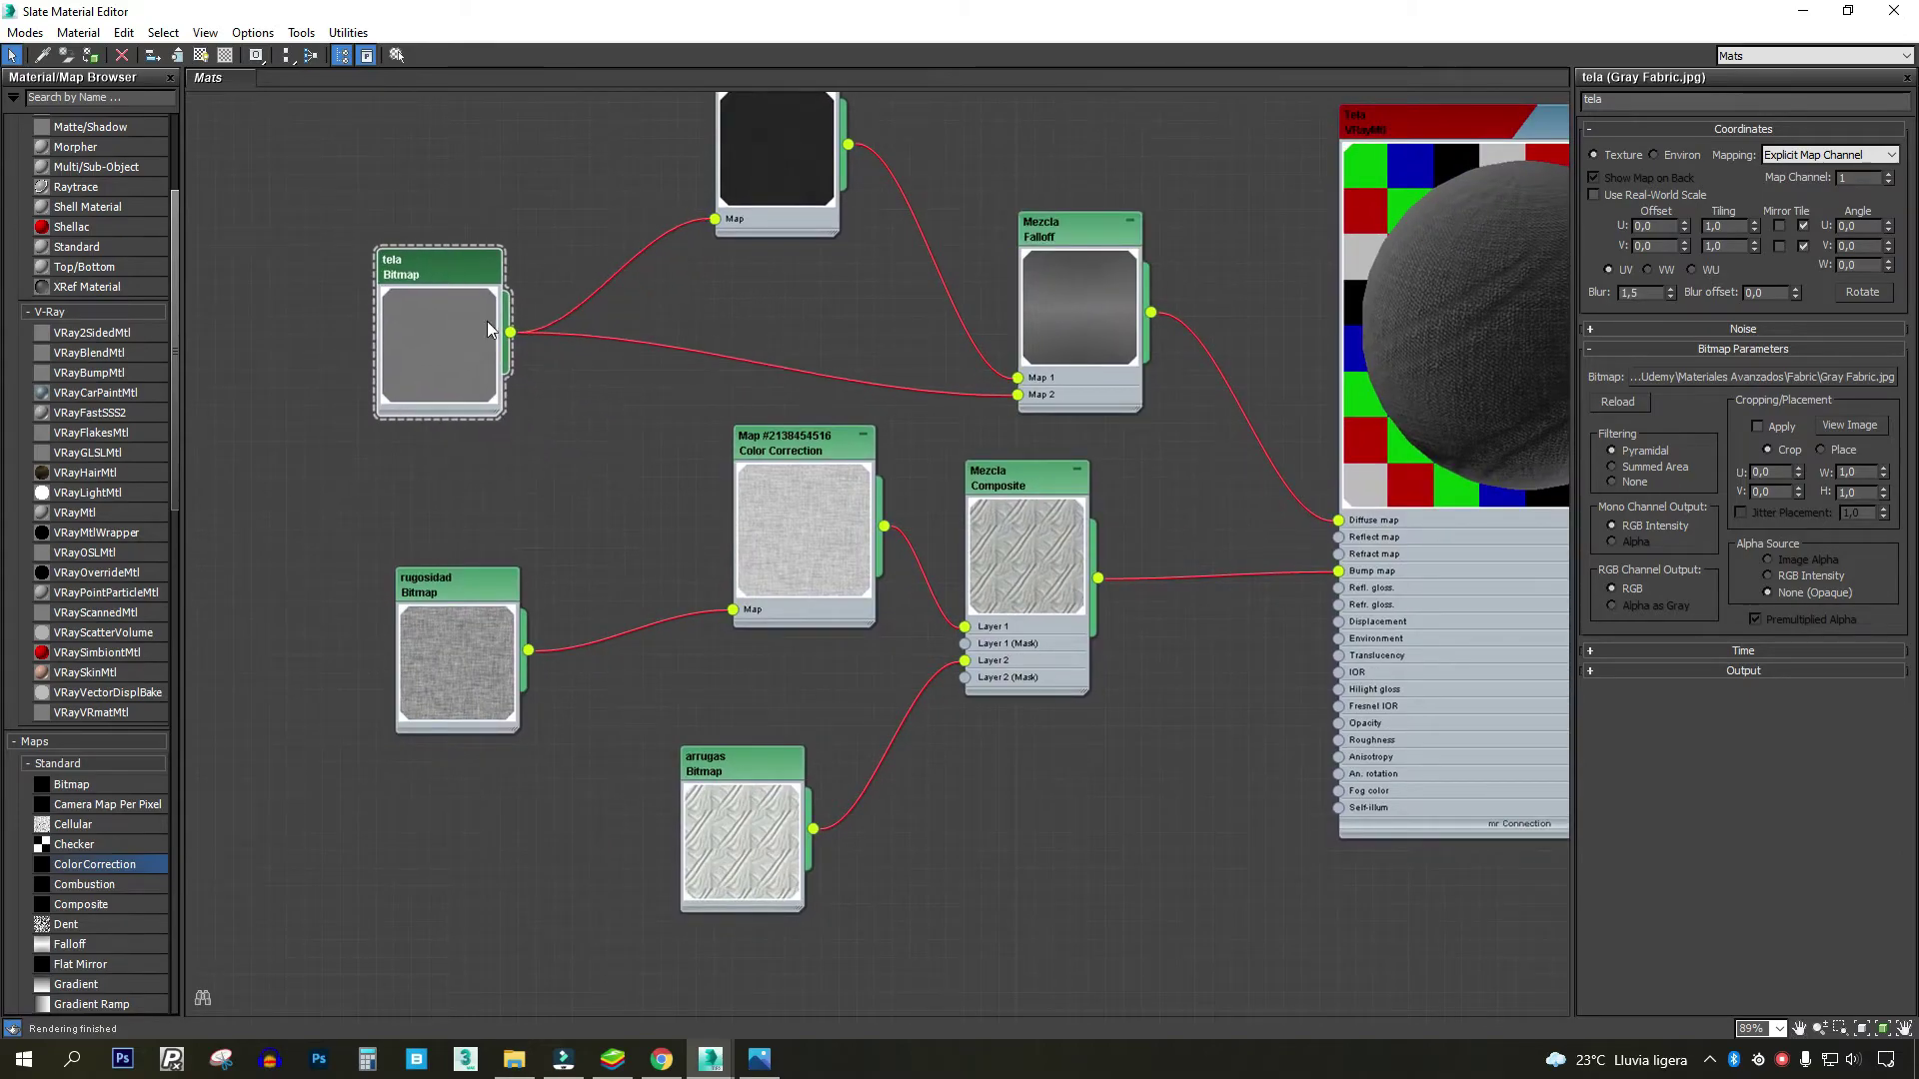
scroll(448, 250, up, 2)
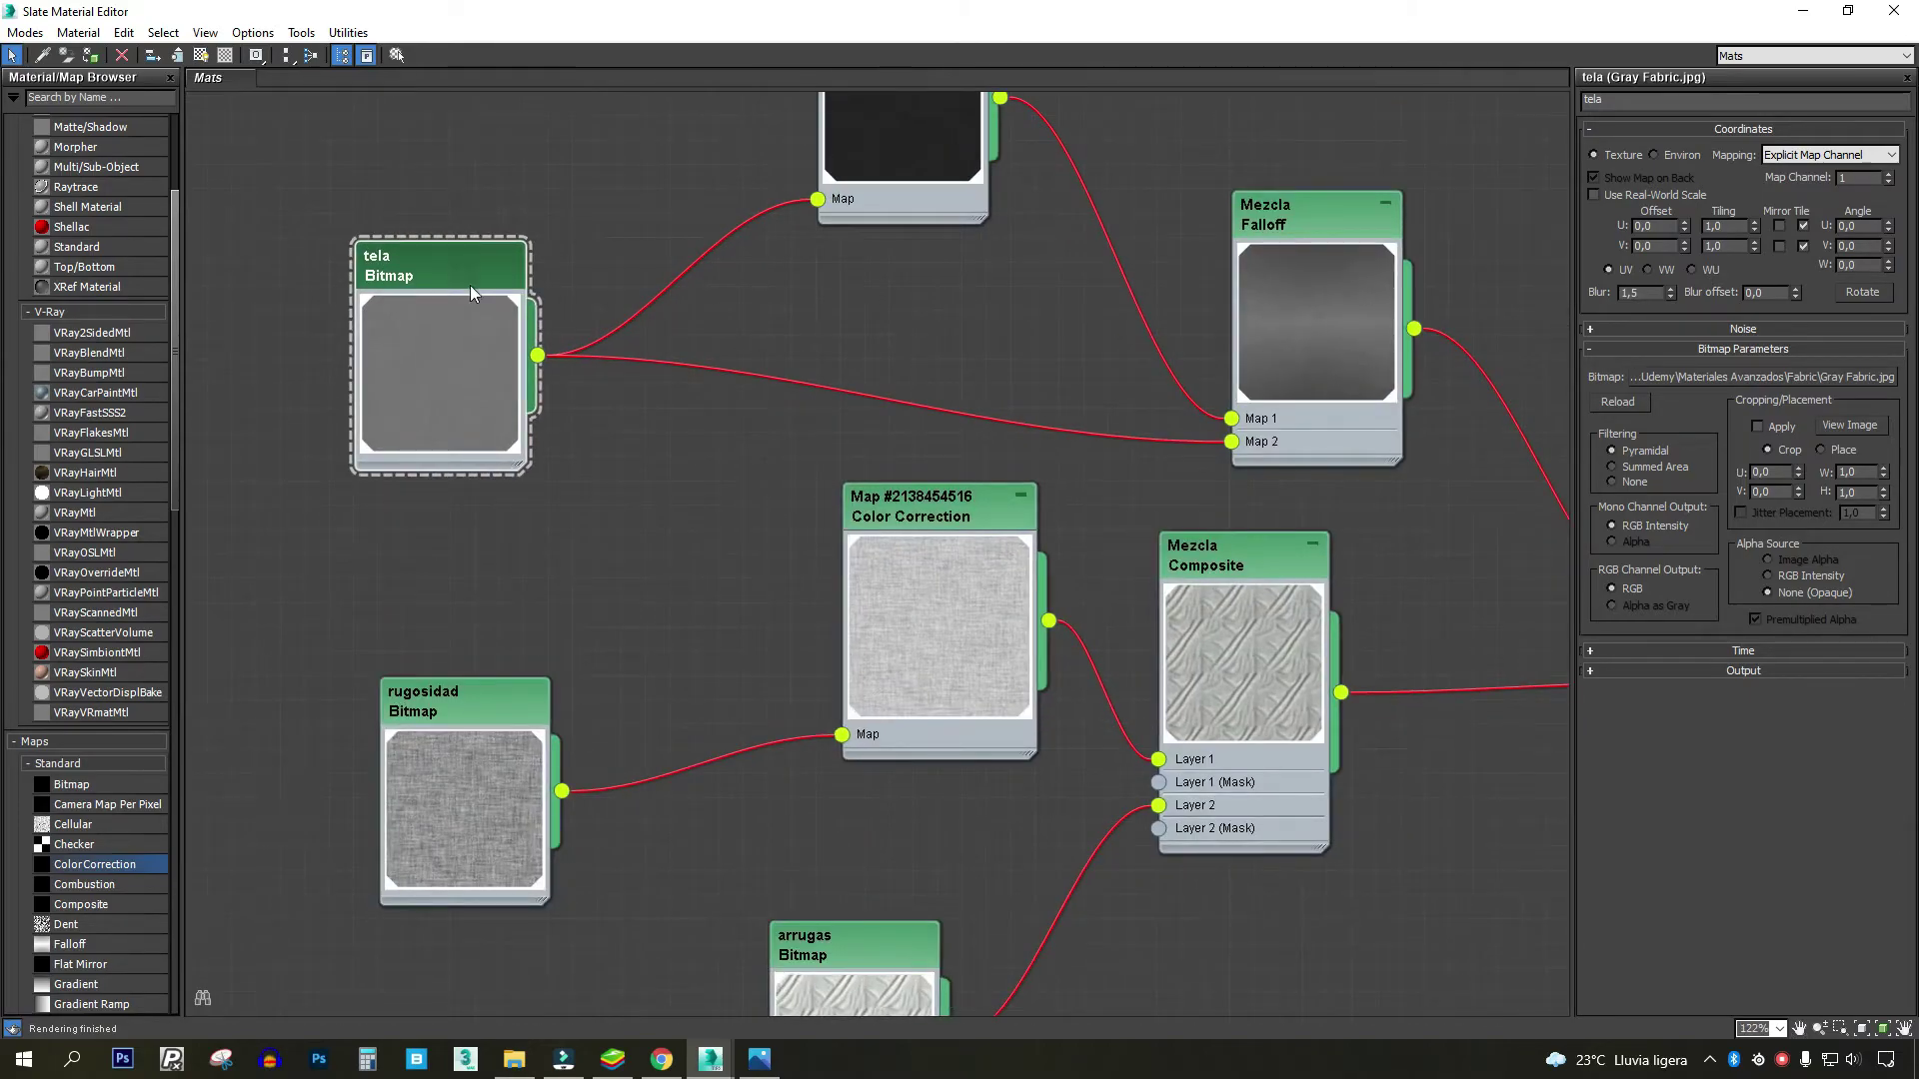
- Select the rugosidad and arrugas texture nodes, then bring Gris oscuro and tela into view
click(520, 693)
middle_drag(907, 987, 844, 691)
click(809, 650)
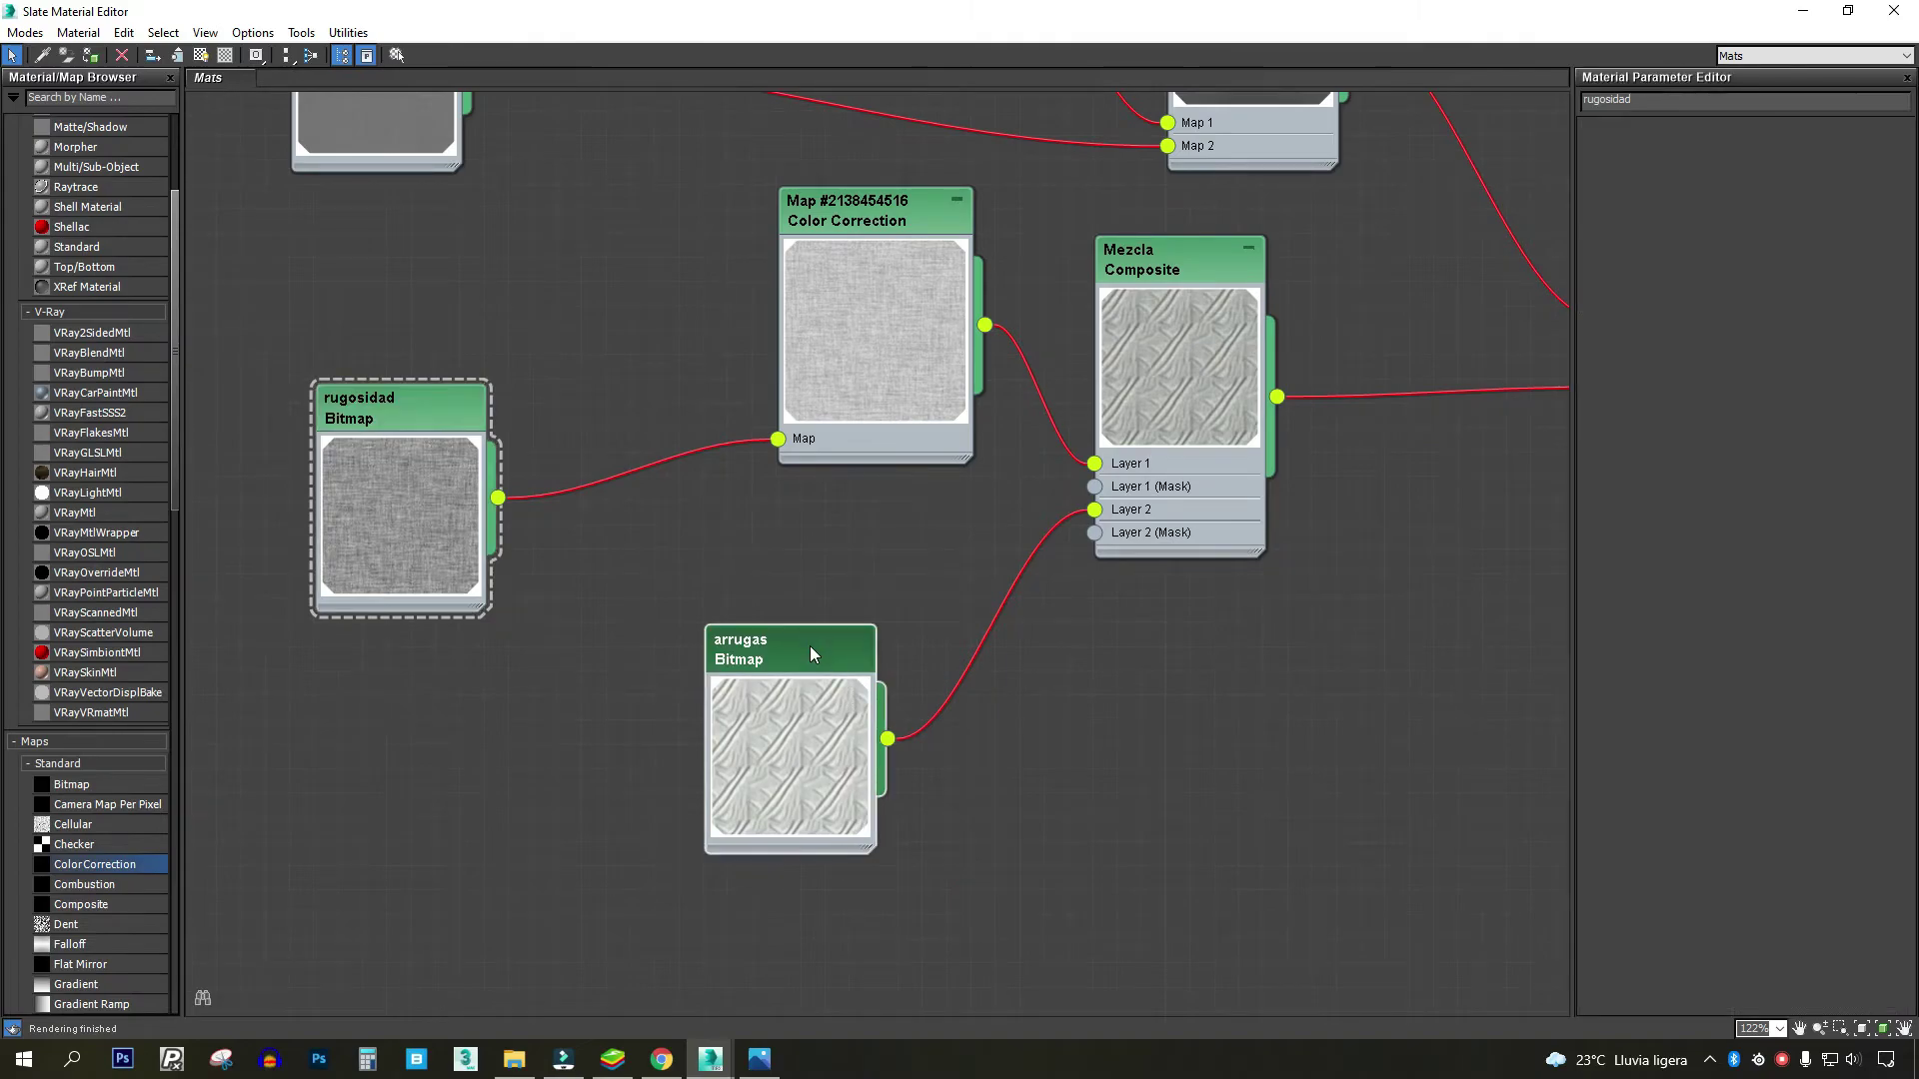
middle_drag(1002, 188, 763, 416)
scroll(951, 373, up, 2)
middle_drag(951, 372, 770, 280)
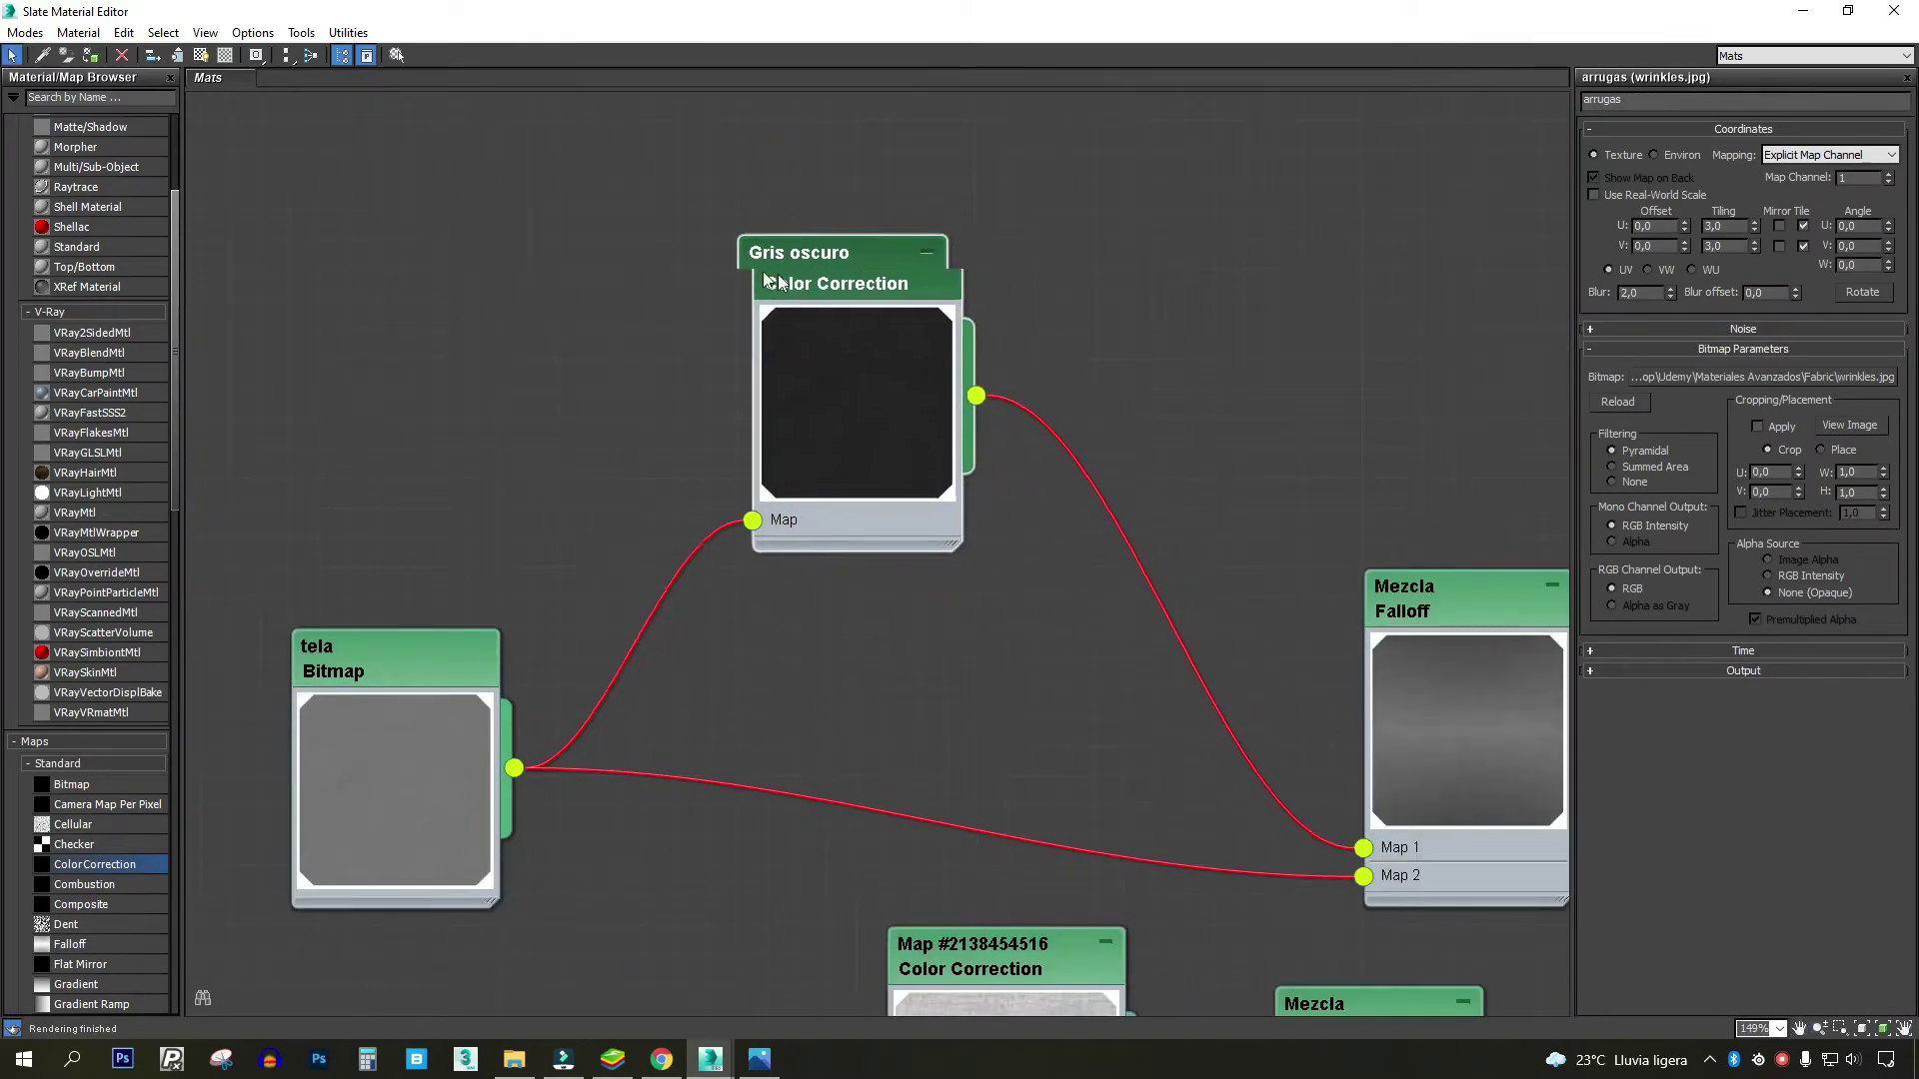
- Reposition the Gris oscuro node up-left and raise the tela node above it
drag(770, 279, 693, 250)
middle_drag(734, 278, 888, 189)
drag(548, 627, 522, 602)
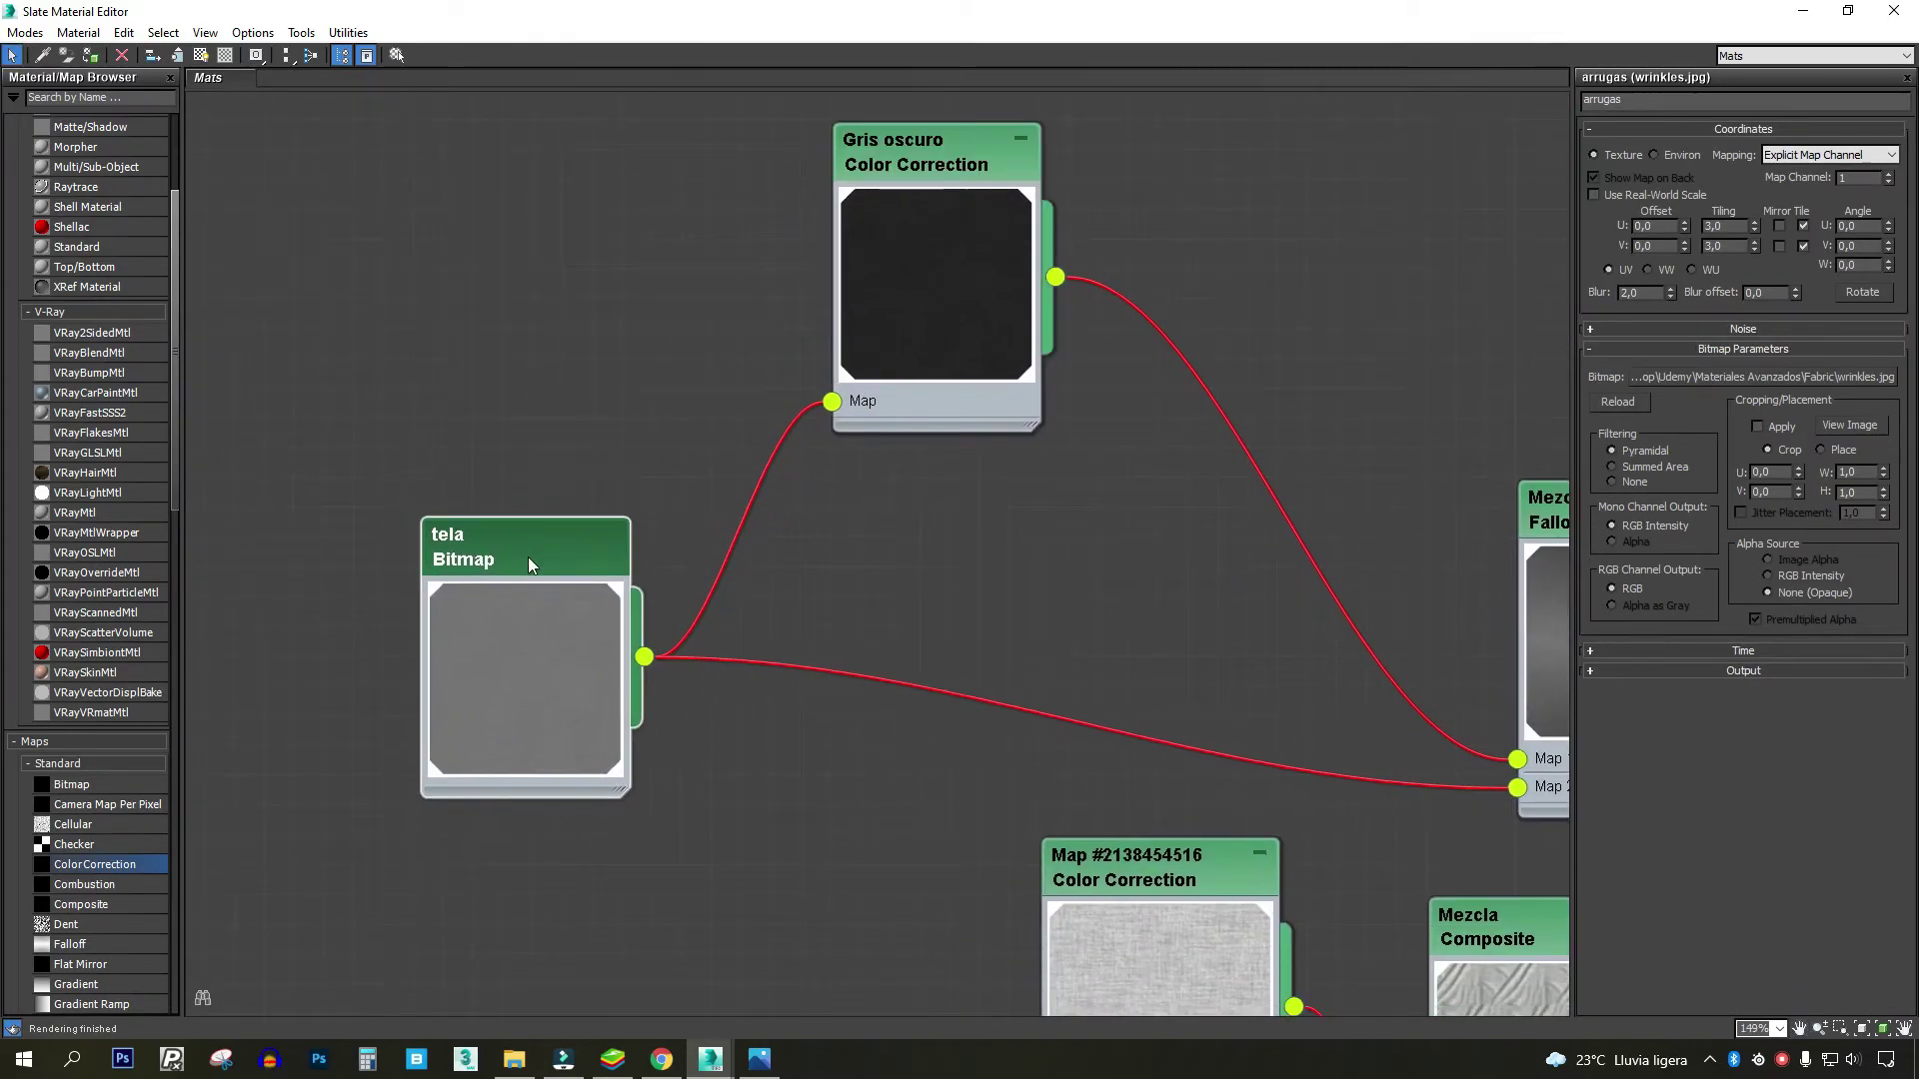
middle_drag(528, 556, 467, 707)
drag(896, 393, 865, 305)
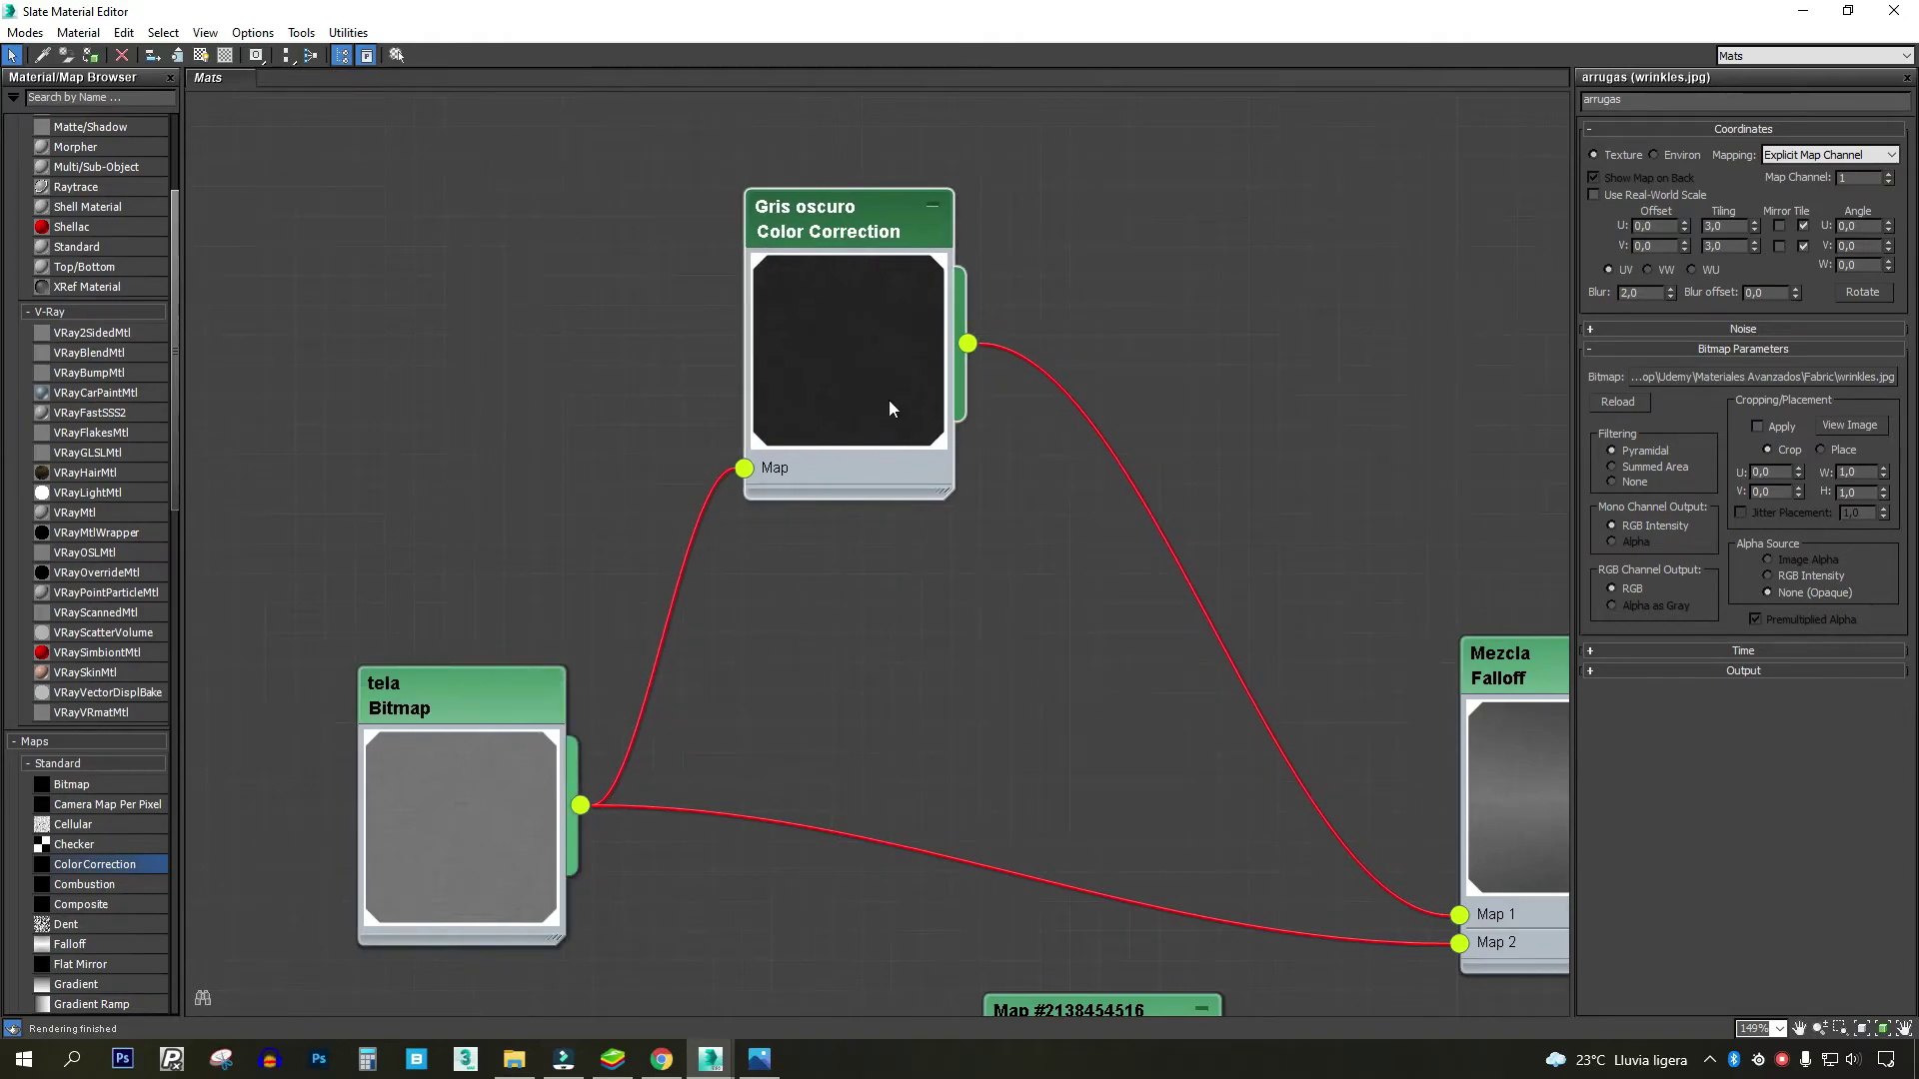
middle_drag(890, 399, 849, 310)
drag(450, 638, 473, 586)
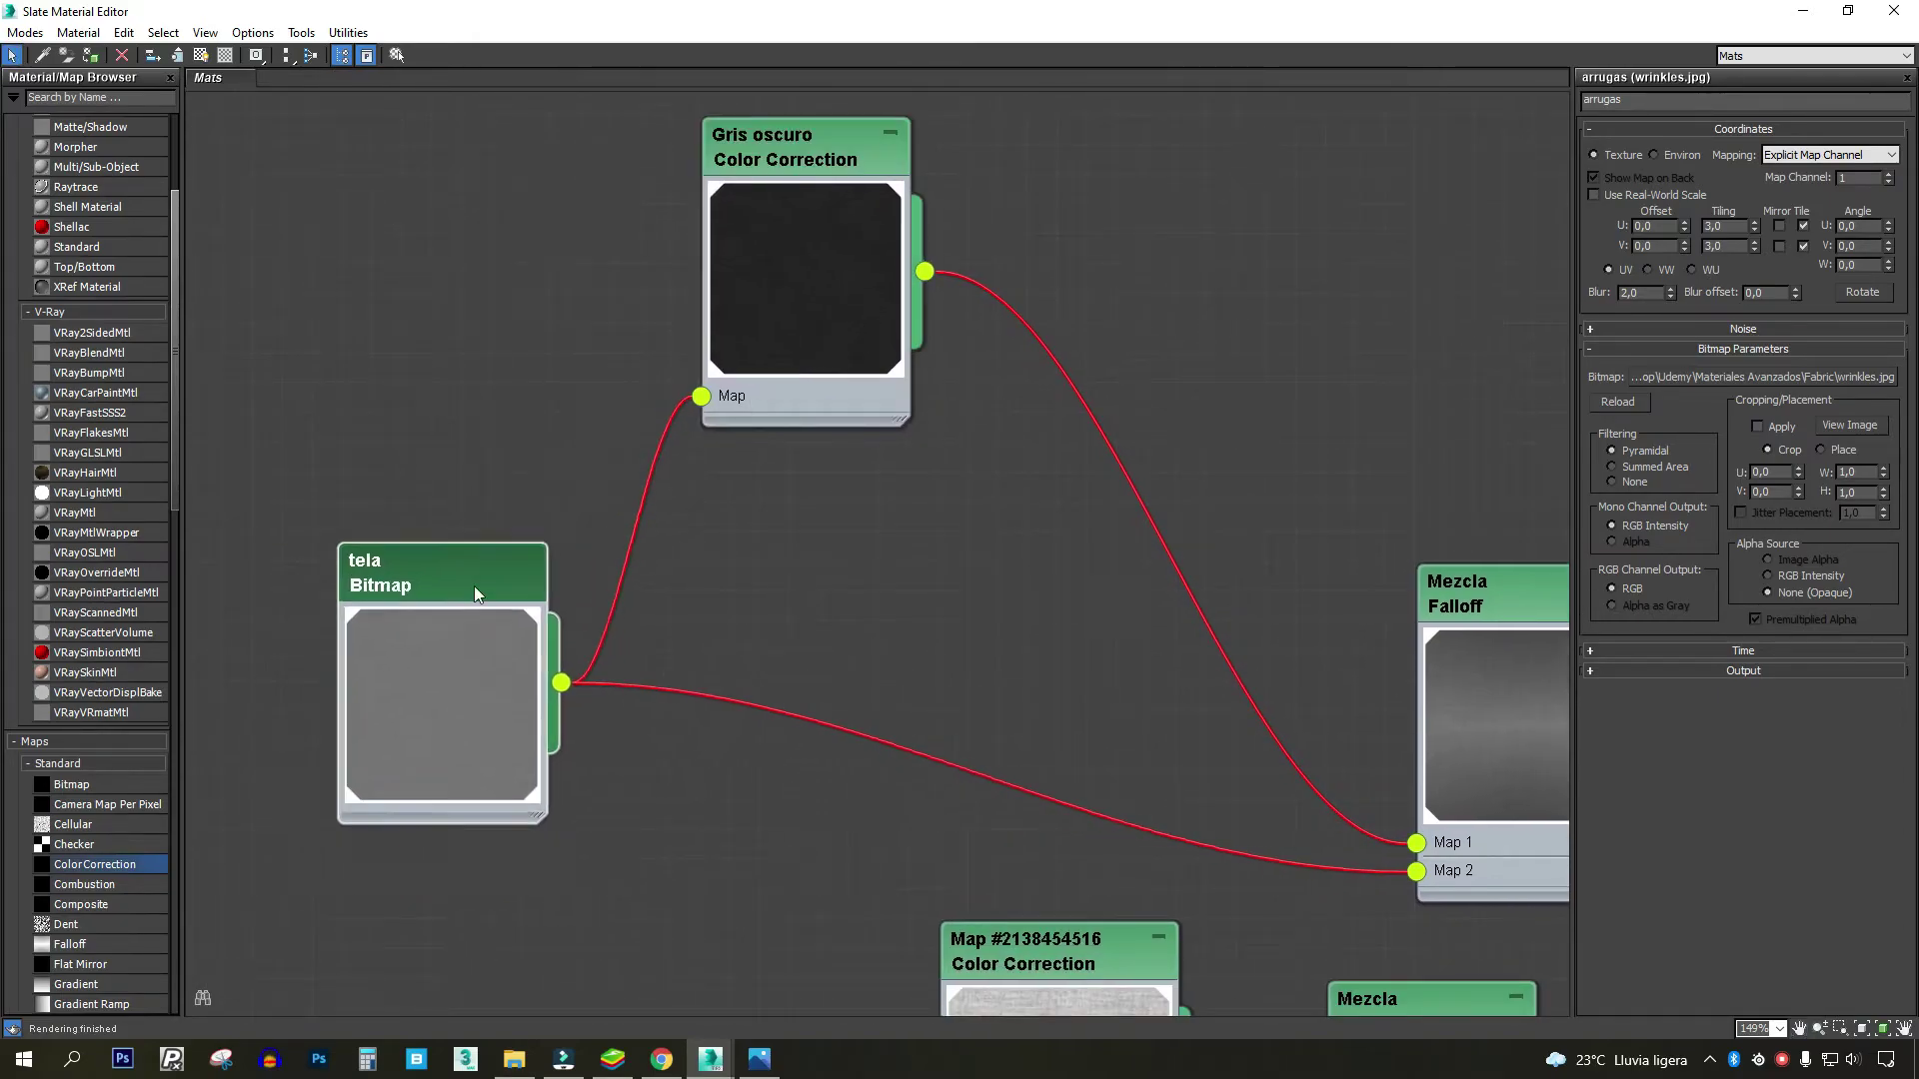
- Move the Mezcla Falloff node up-right and centre the Tela material node
middle_drag(677, 633, 609, 613)
scroll(608, 612, down, 3)
mouse_move(1048, 518)
mouse_down()
mouse_move(1153, 417)
mouse_move(1123, 455)
mouse_up()
middle_drag(1212, 634, 1108, 484)
scroll(1107, 484, up, 2)
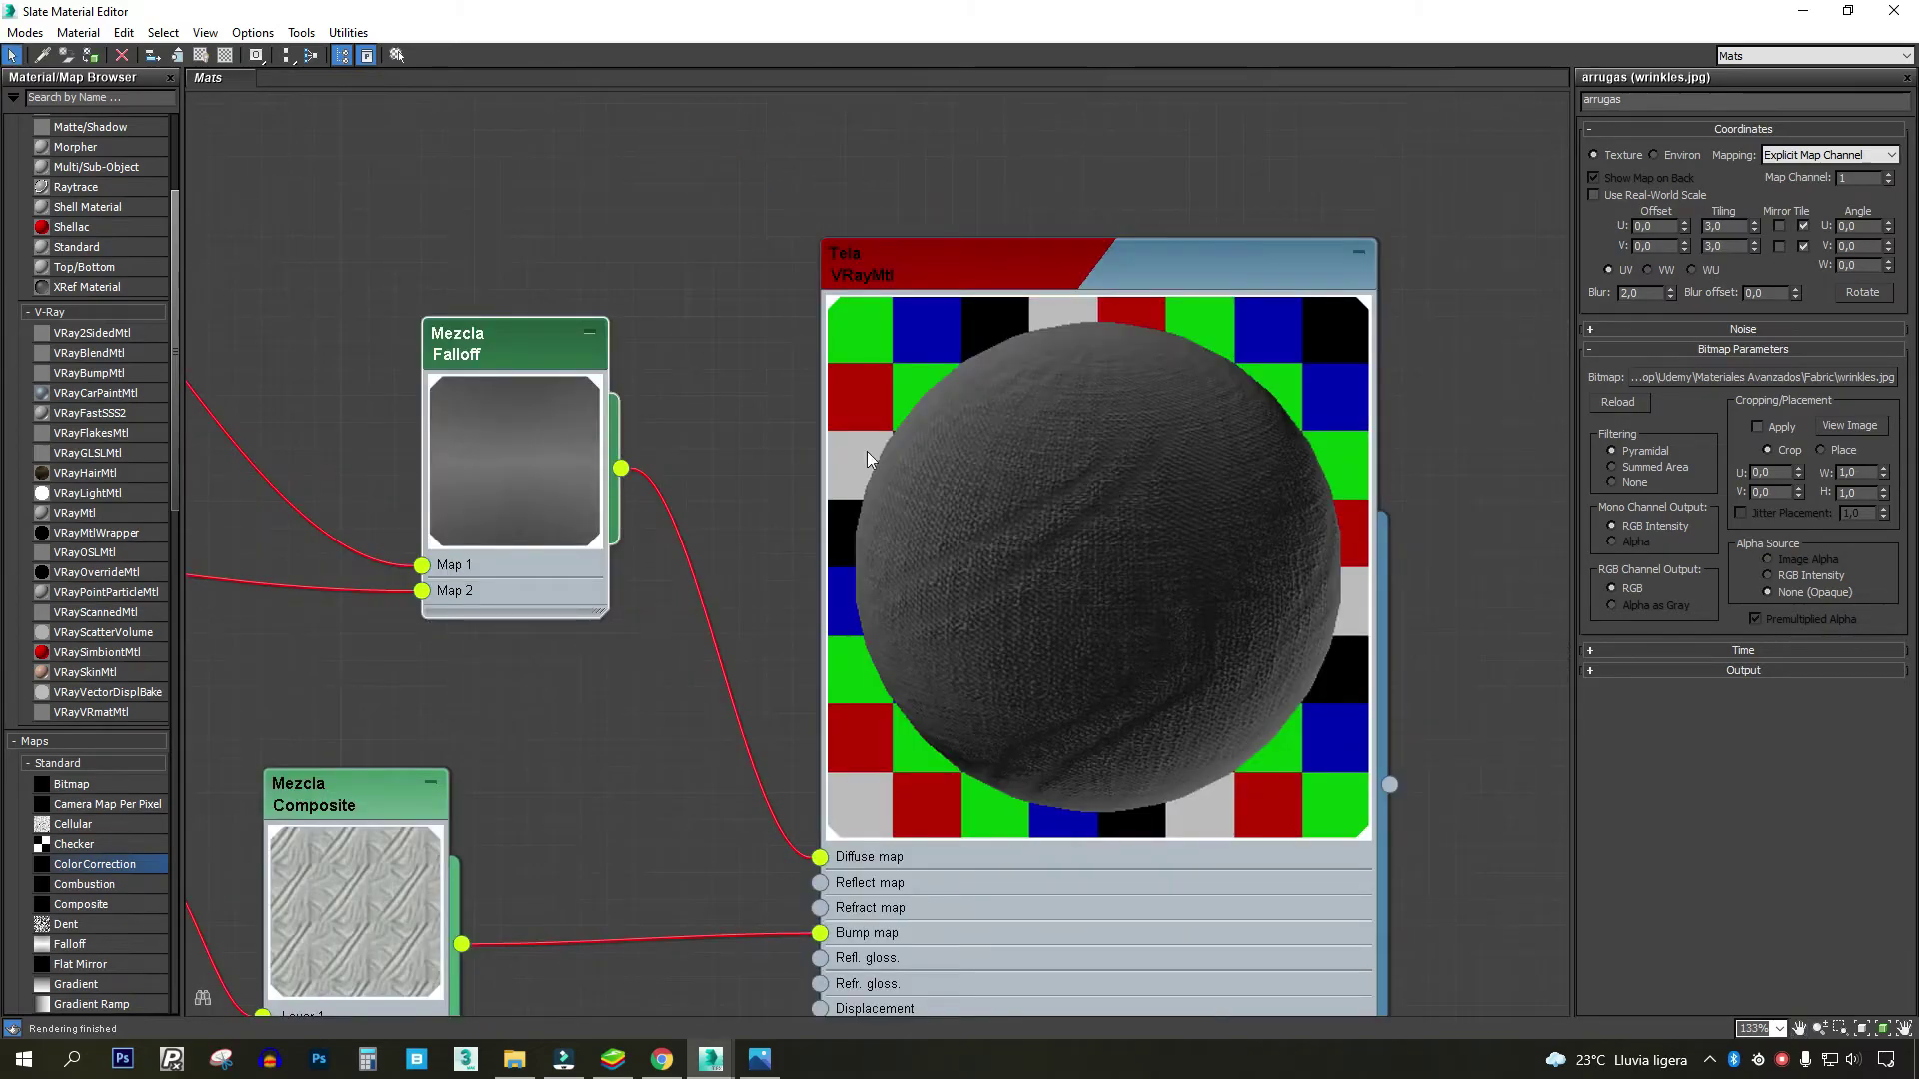
scroll(1223, 501, down, 1)
scroll(1171, 383, down, 2)
- Move Mezcla Composite down-right, place arrugas below rugosidad, and nudge rugosidad into line
mouse_move(1171, 384)
middle_down()
mouse_move(1314, 510)
mouse_move(898, 597)
mouse_move(1159, 438)
middle_up()
scroll(1313, 509, down, 2)
scroll(898, 597, up, 3)
mouse_move(1167, 344)
mouse_down()
mouse_move(1191, 404)
mouse_move(1290, 503)
mouse_up()
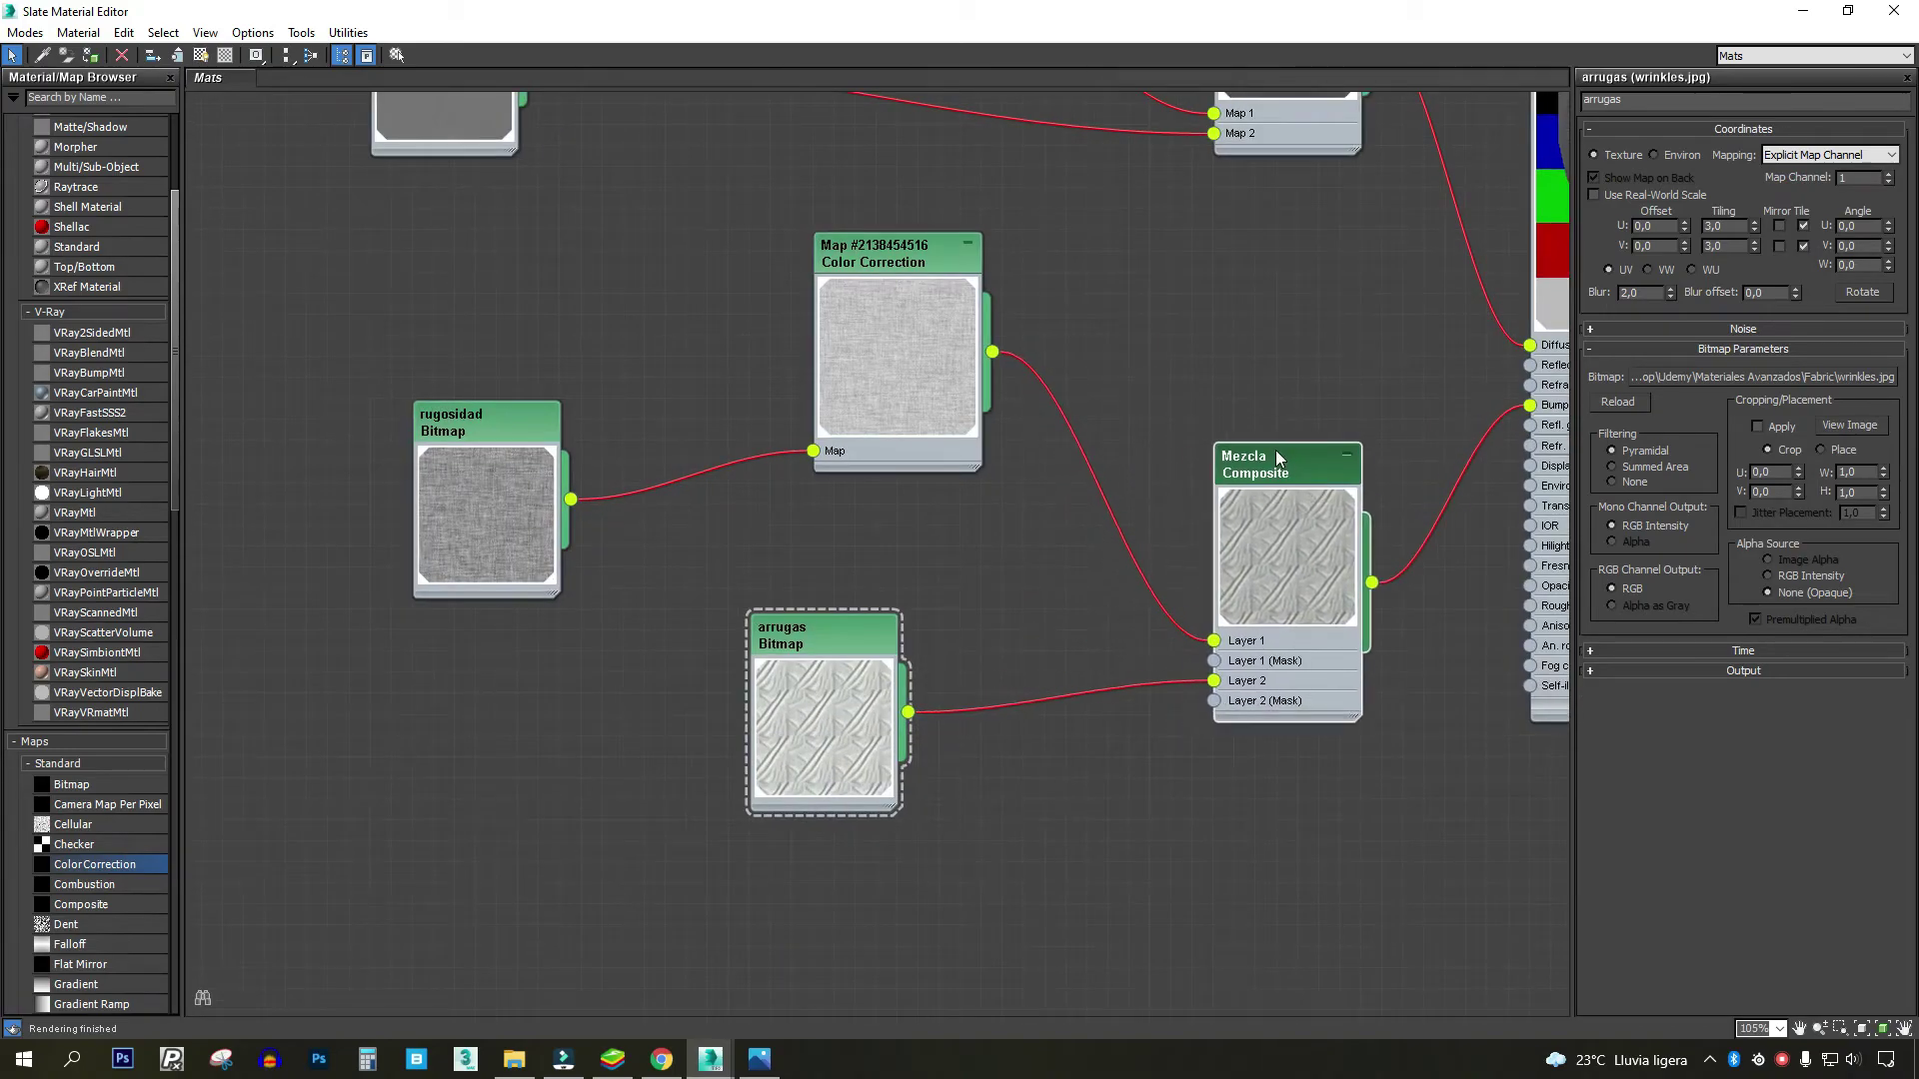
drag(843, 625, 506, 627)
mouse_move(513, 417)
mouse_down()
mouse_move(558, 386)
mouse_move(529, 373)
mouse_up()
mouse_move(551, 441)
mouse_down()
mouse_move(573, 440)
mouse_move(543, 458)
mouse_up()
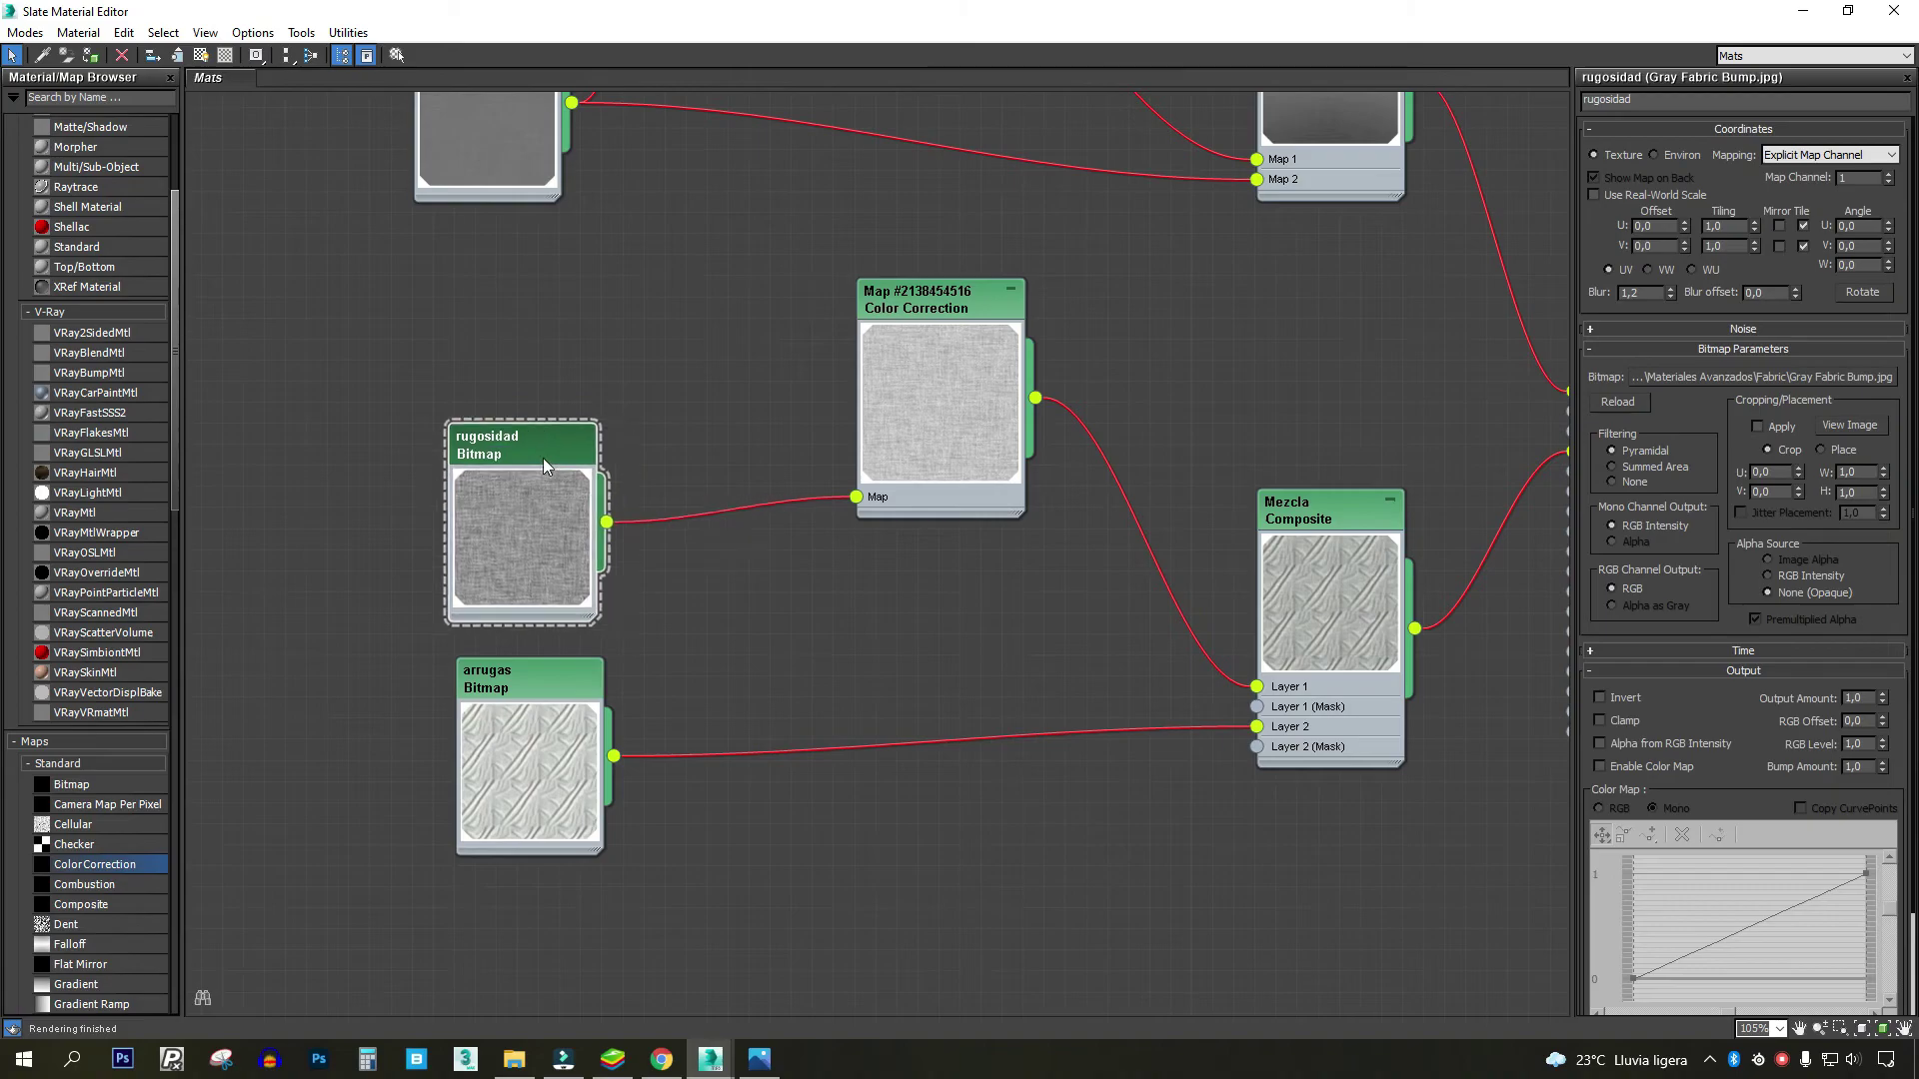
- Enlarge the rugosidad node's texture preview and move it up-left
scroll(475, 537, up, 3)
scroll(476, 537, up, 3)
mouse_move(712, 715)
mouse_down()
mouse_move(1064, 922)
mouse_move(1094, 1009)
mouse_up()
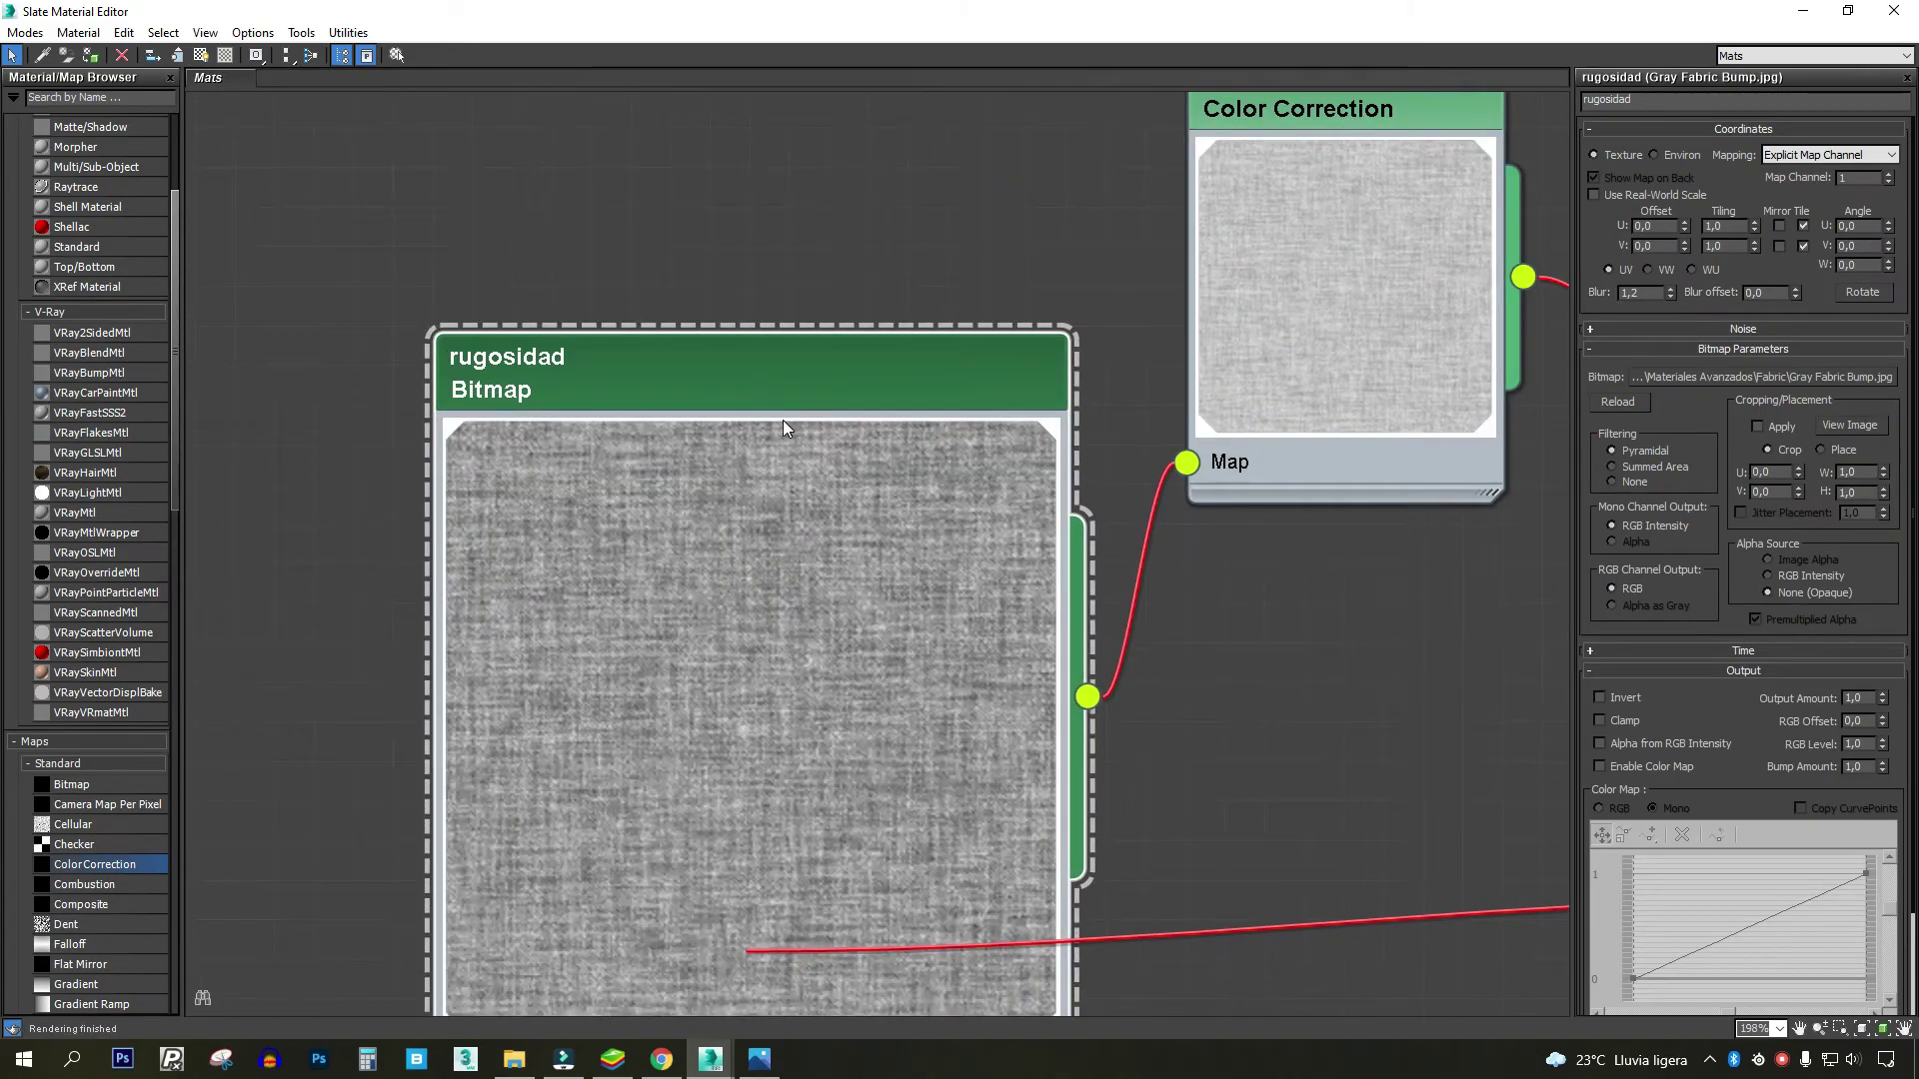
drag(968, 685, 807, 436)
- Rename the Color Correction node fed by rugosidad to '+ brillo'
scroll(807, 446, down, 3)
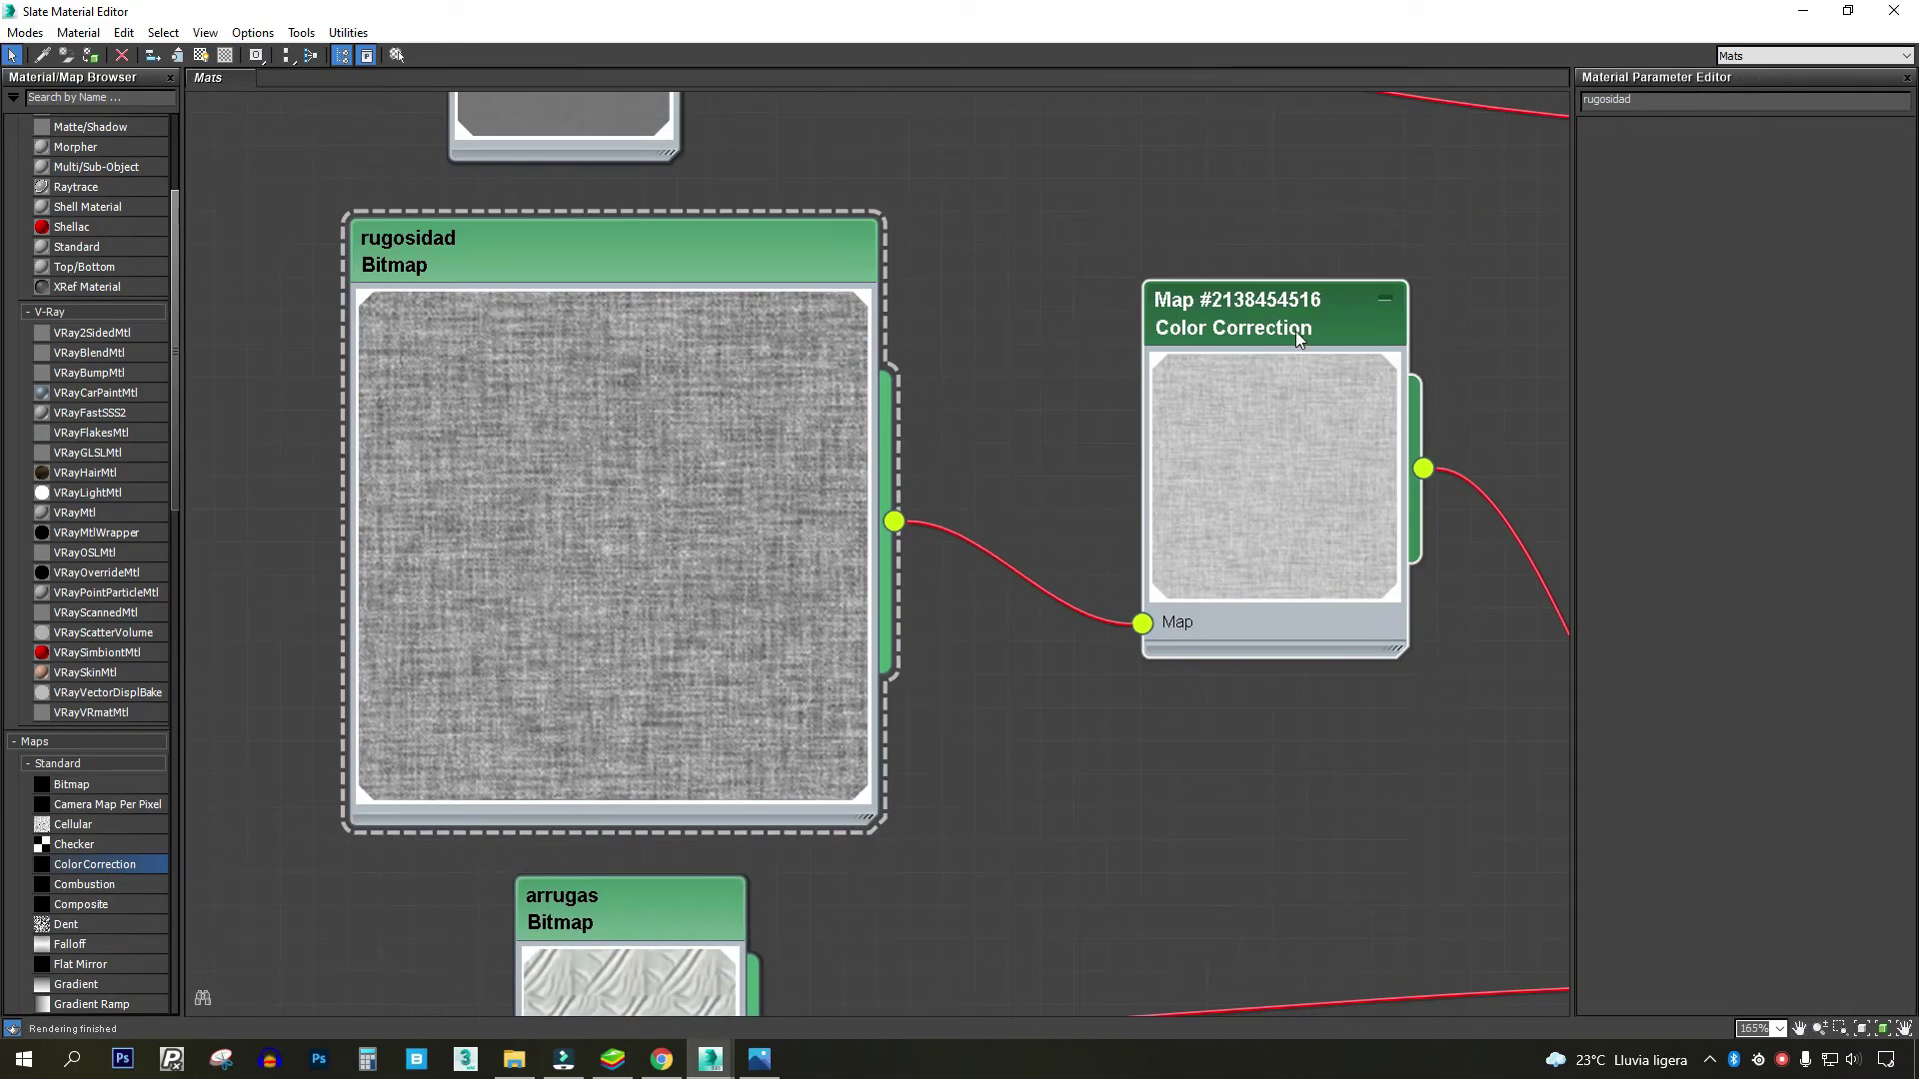
click(1220, 308)
middle_drag(1044, 347, 845, 346)
click(544, 228)
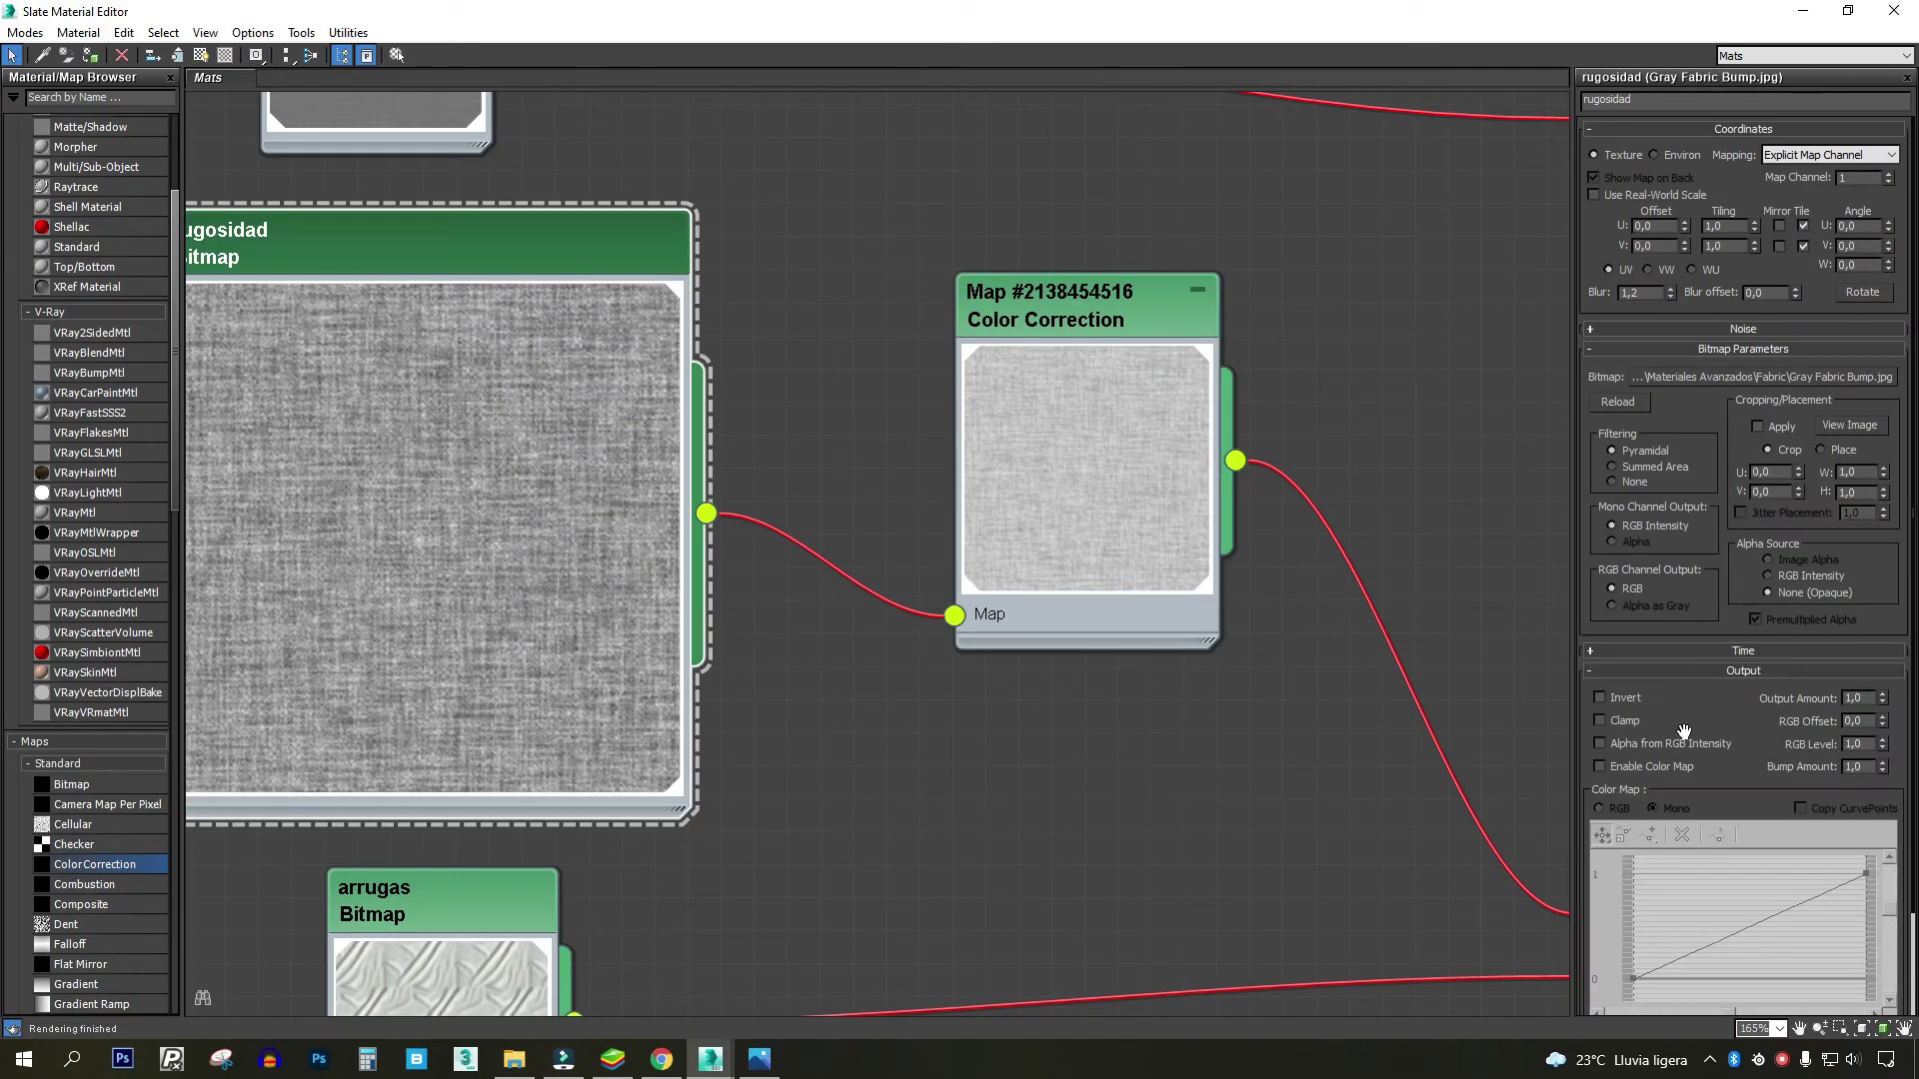
scroll(976, 273, down, 4)
drag(790, 255, 833, 274)
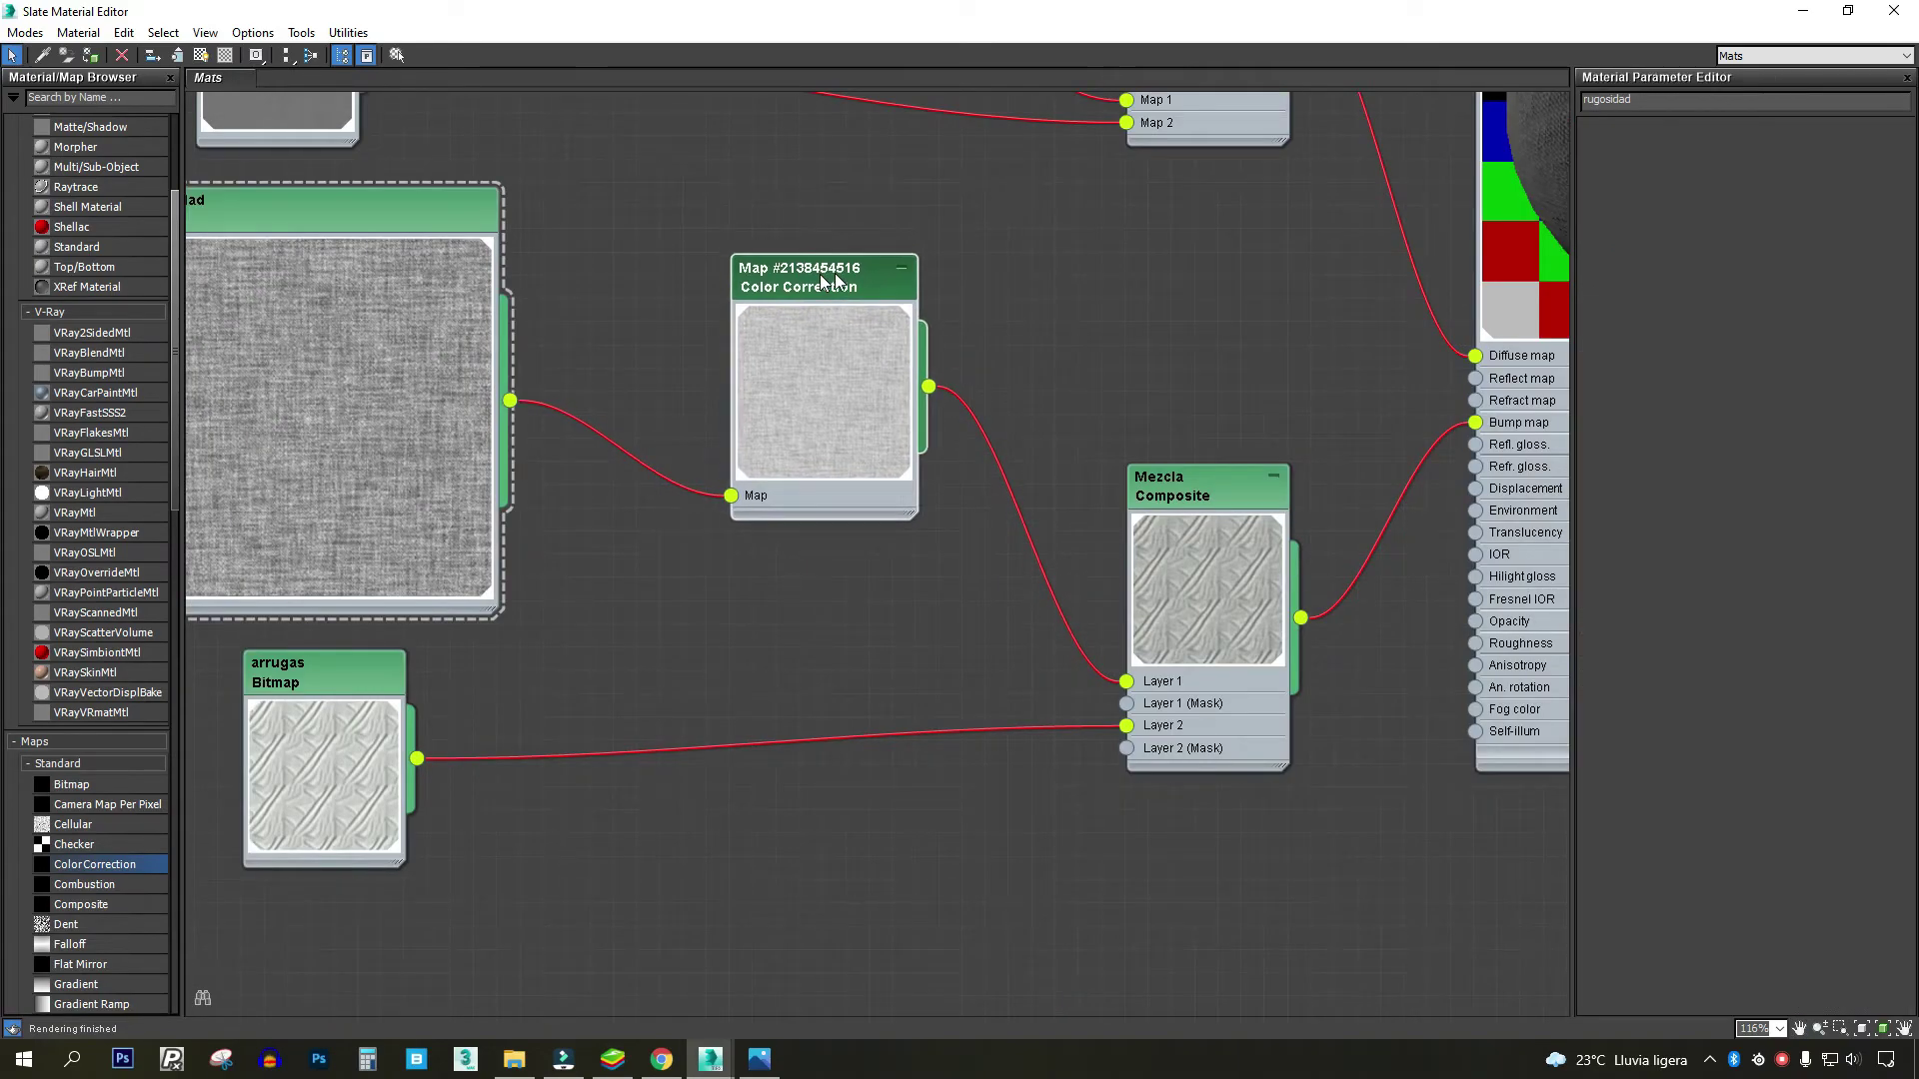
click(1701, 101)
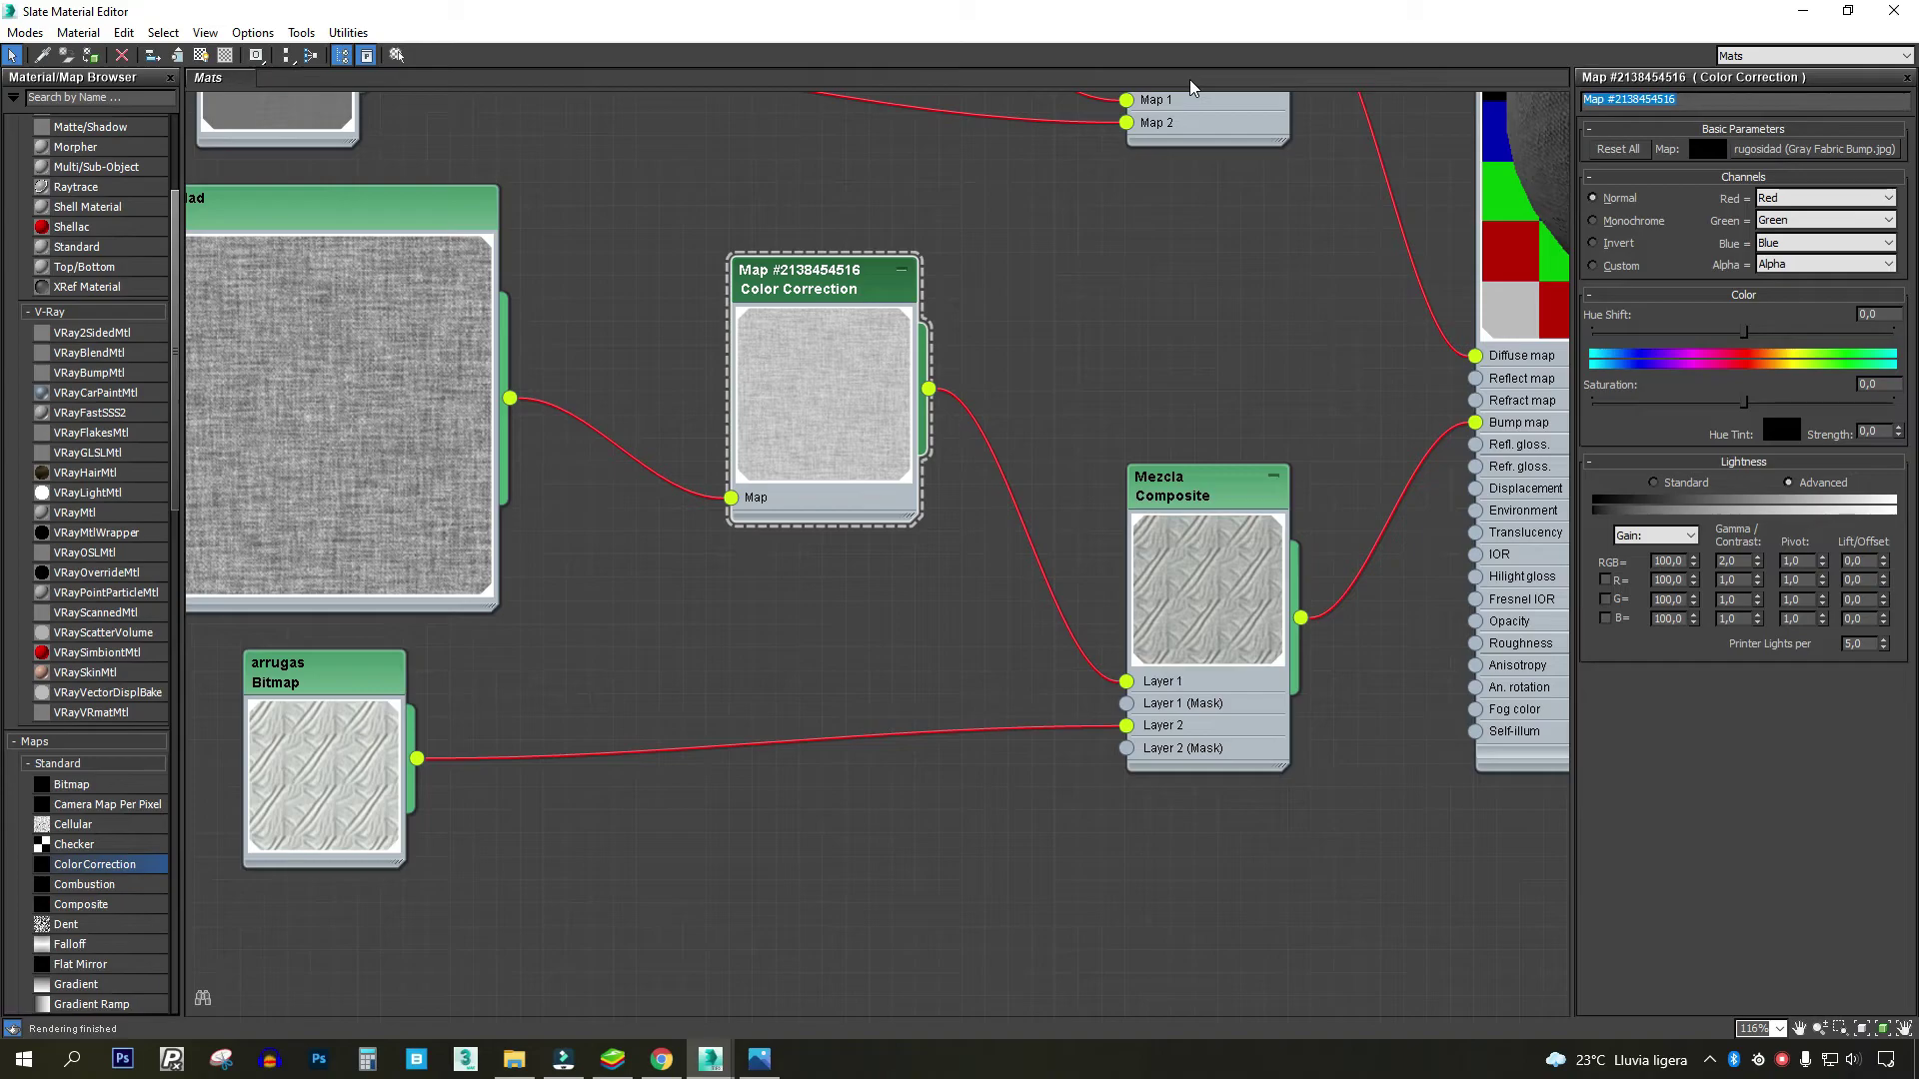
text(+ brillo)
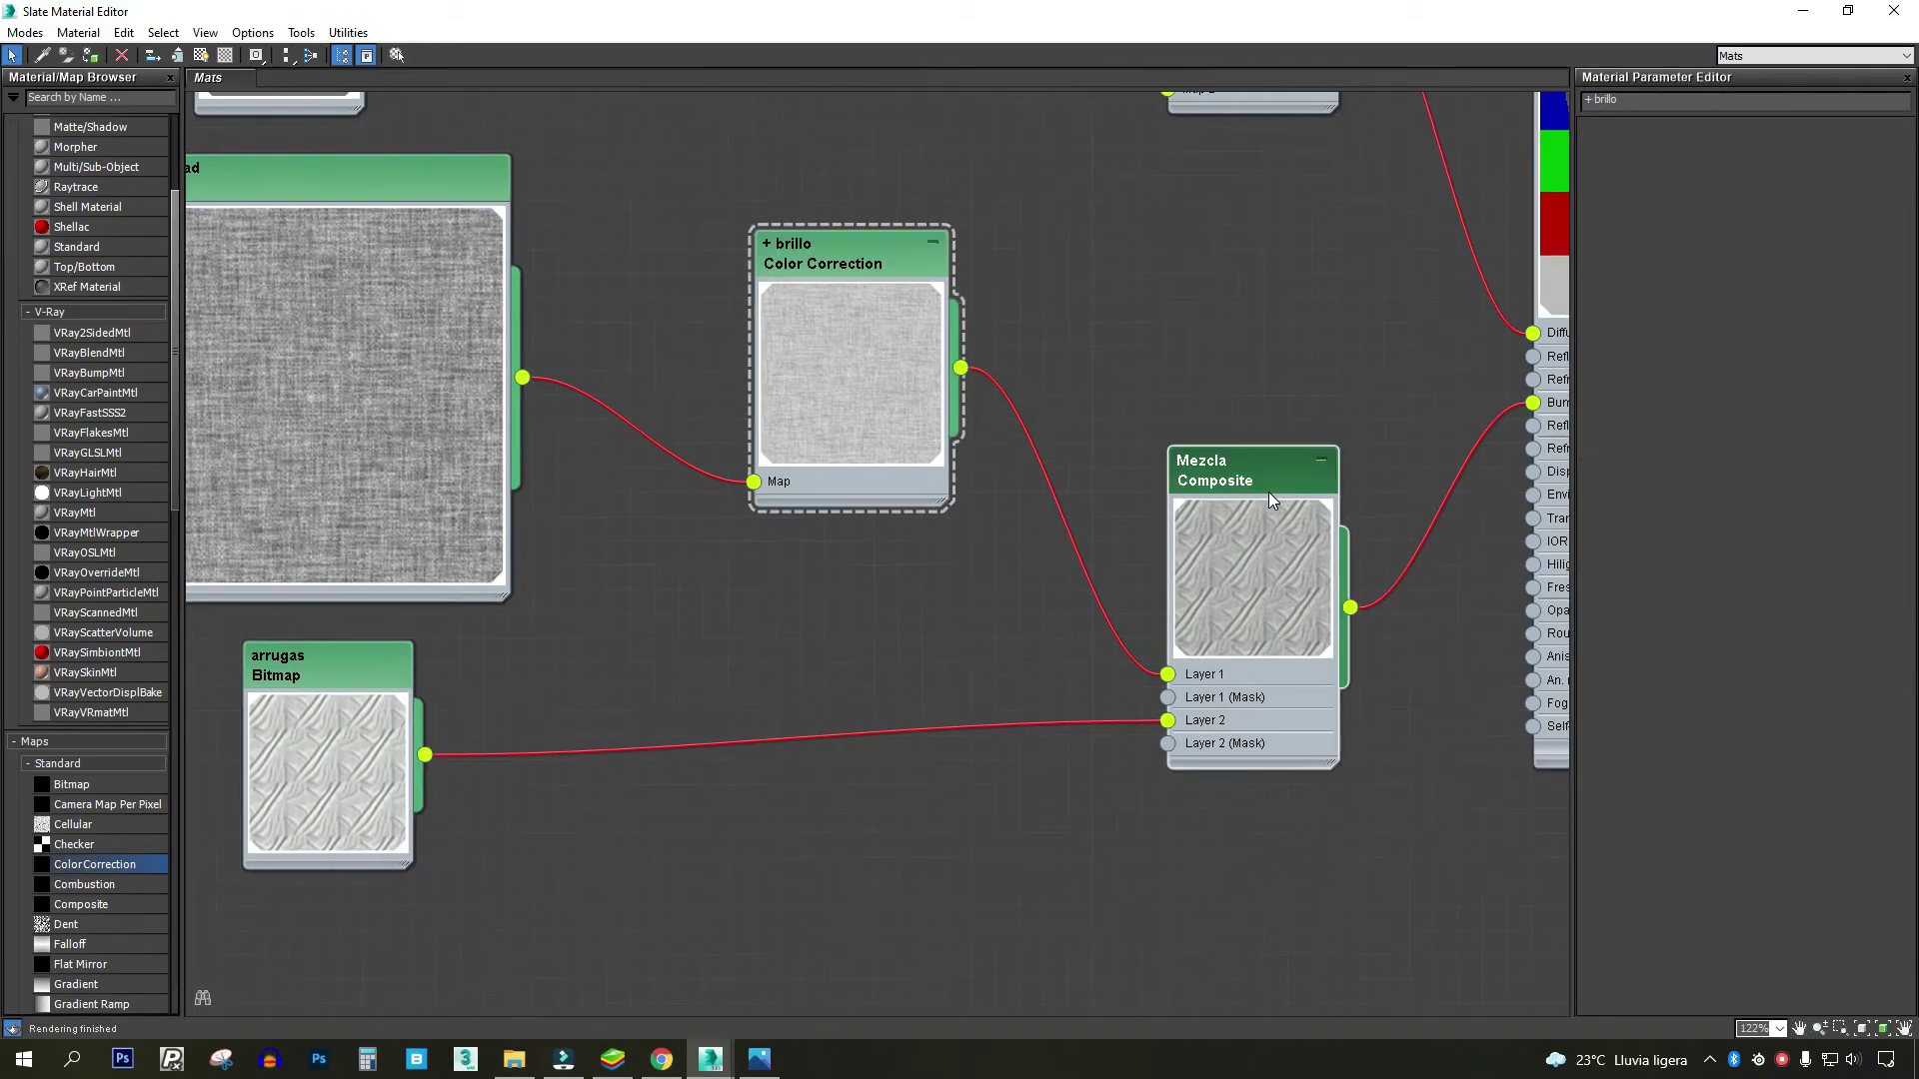
- Shift the Mezcla Composite node left and bring the Tela material node into view
drag(1269, 492, 1195, 490)
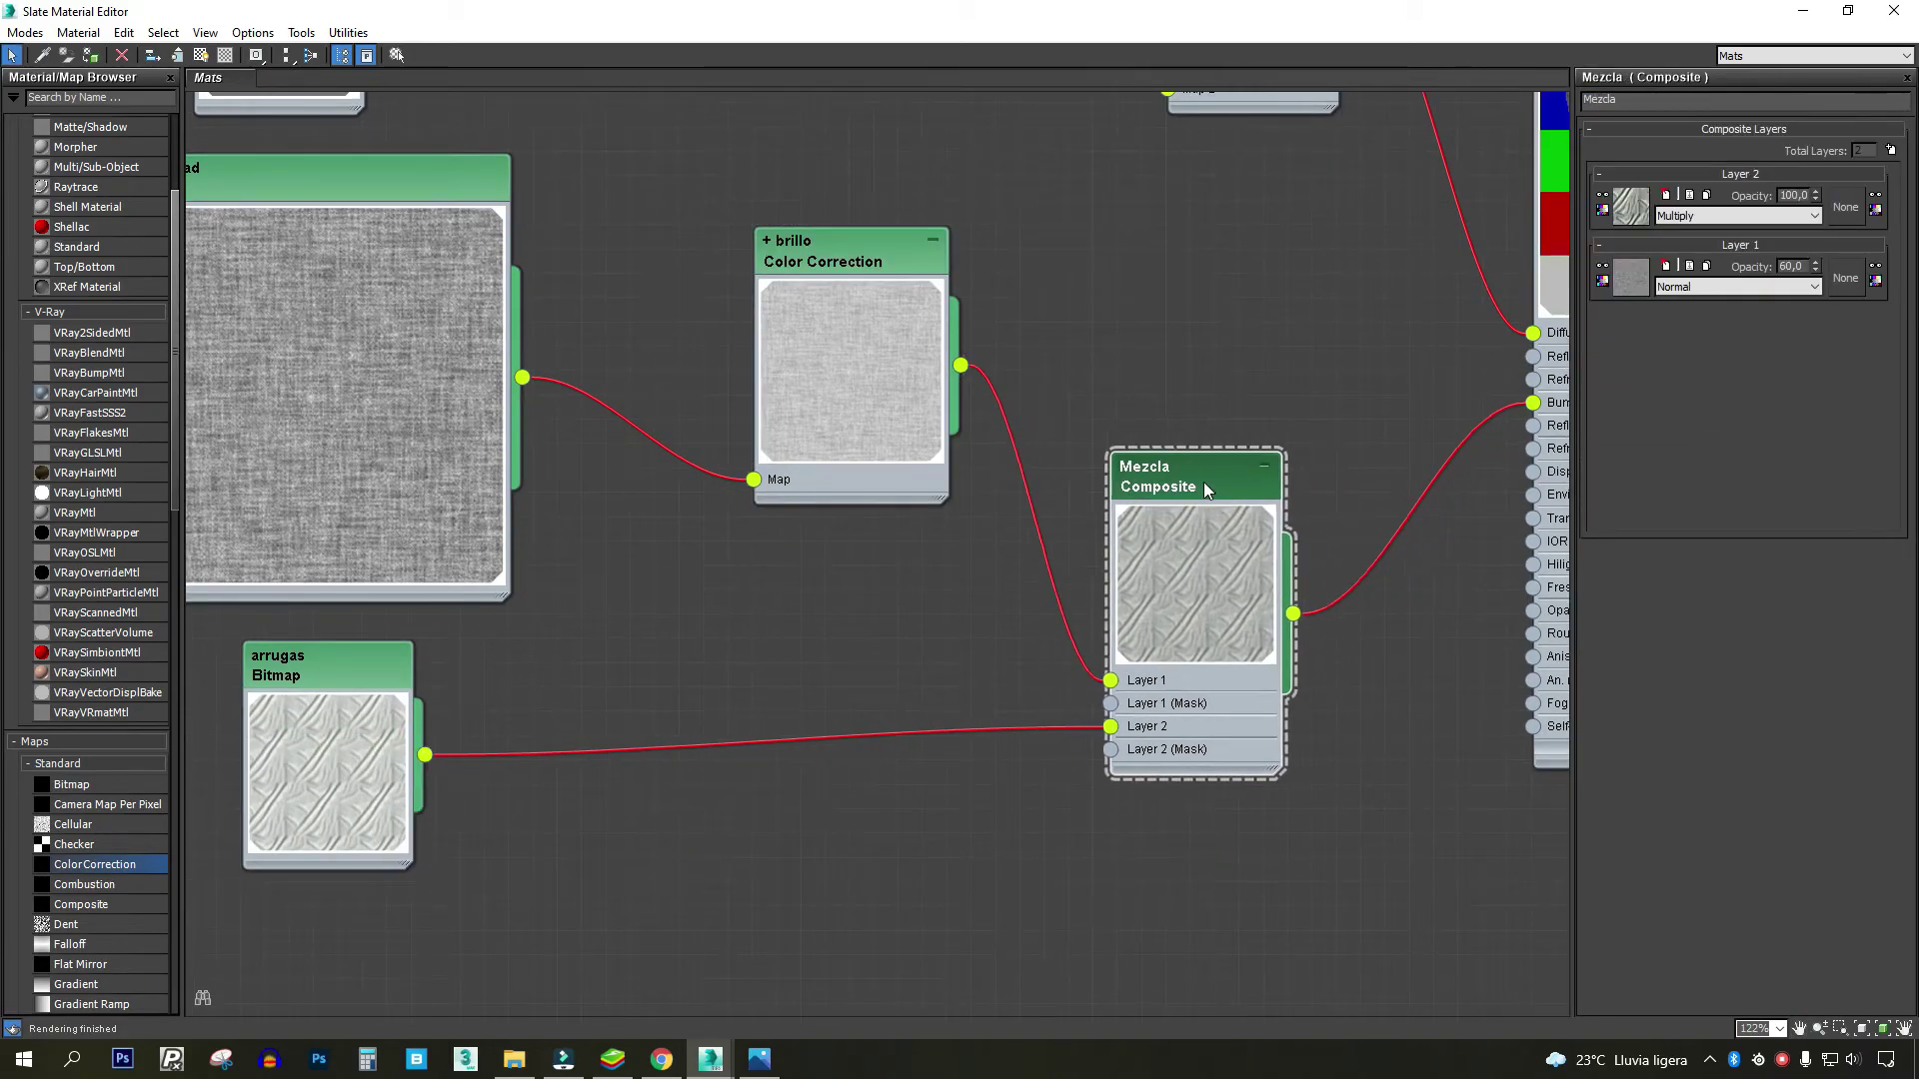
middle_drag(1157, 524, 1090, 527)
middle_drag(328, 680, 697, 620)
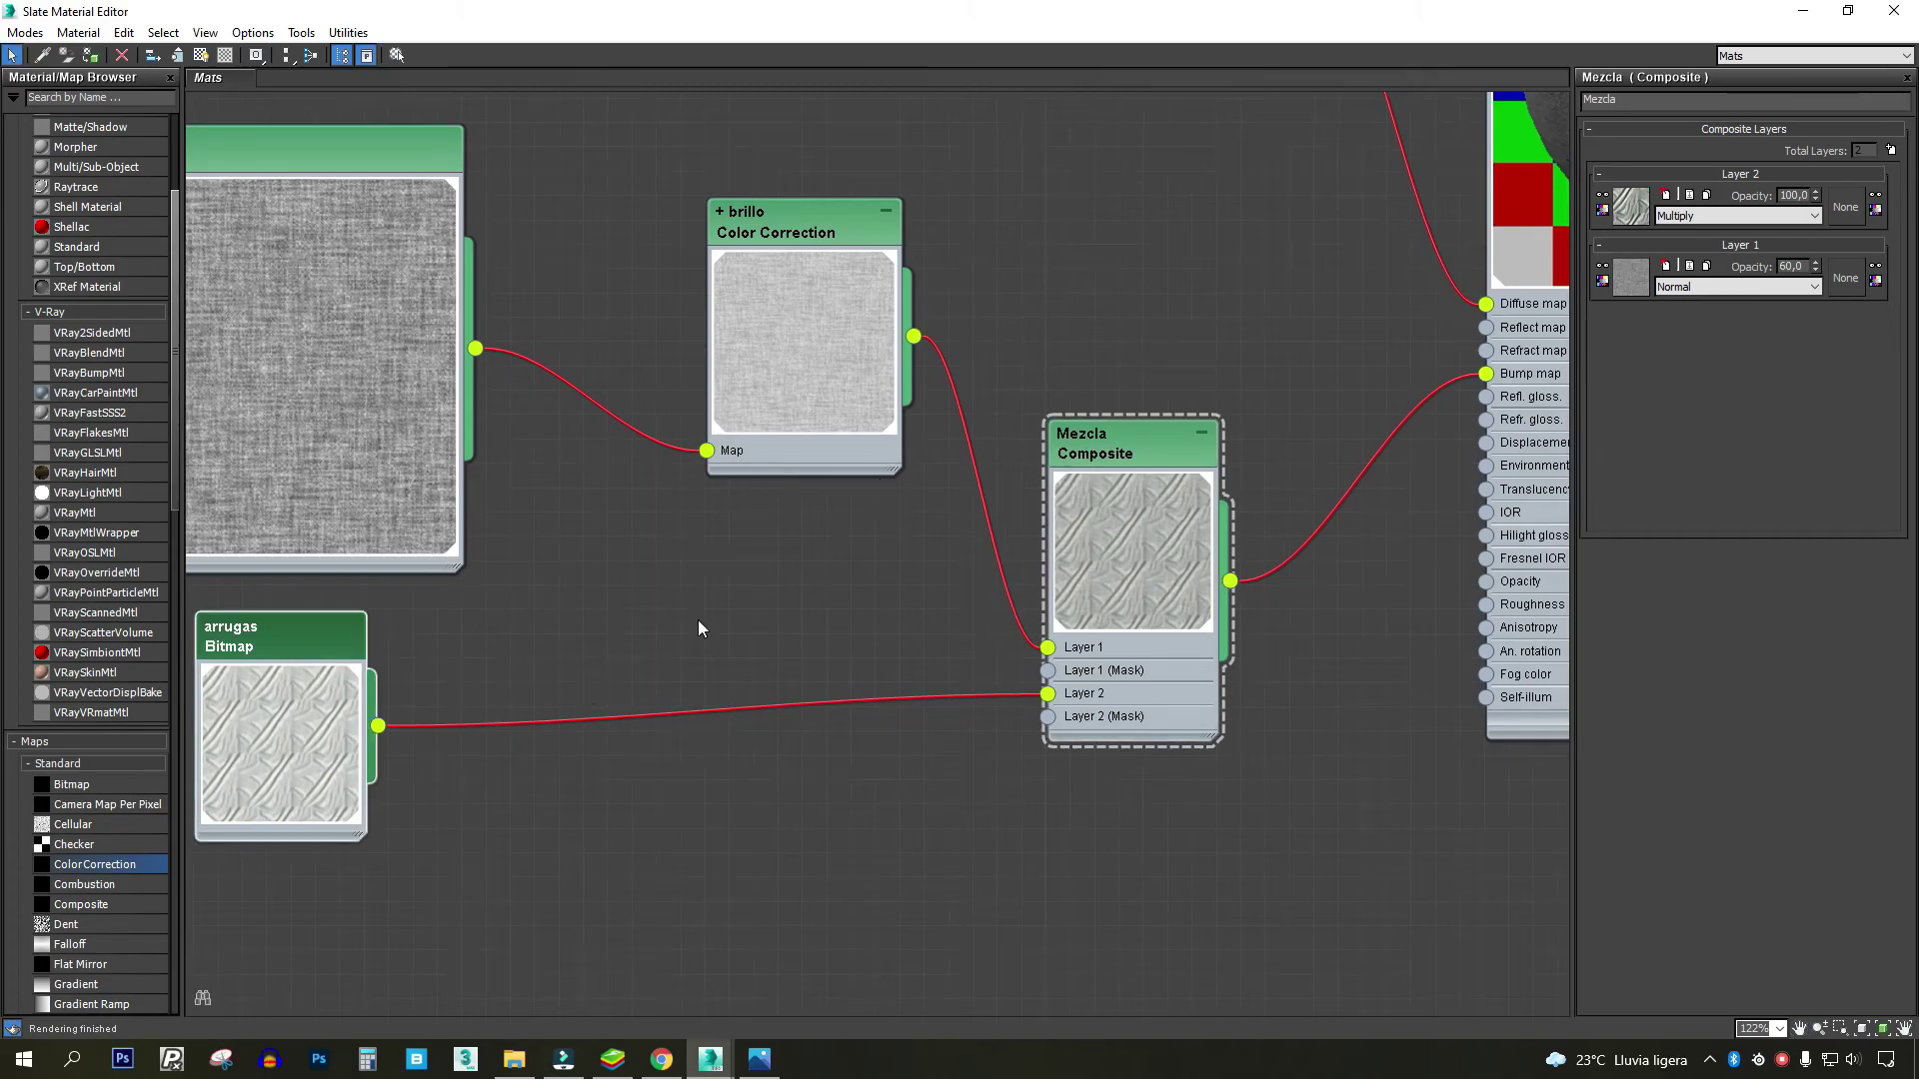
mouse_move(1464, 467)
middle_down()
mouse_move(917, 408)
mouse_move(623, 817)
middle_up()
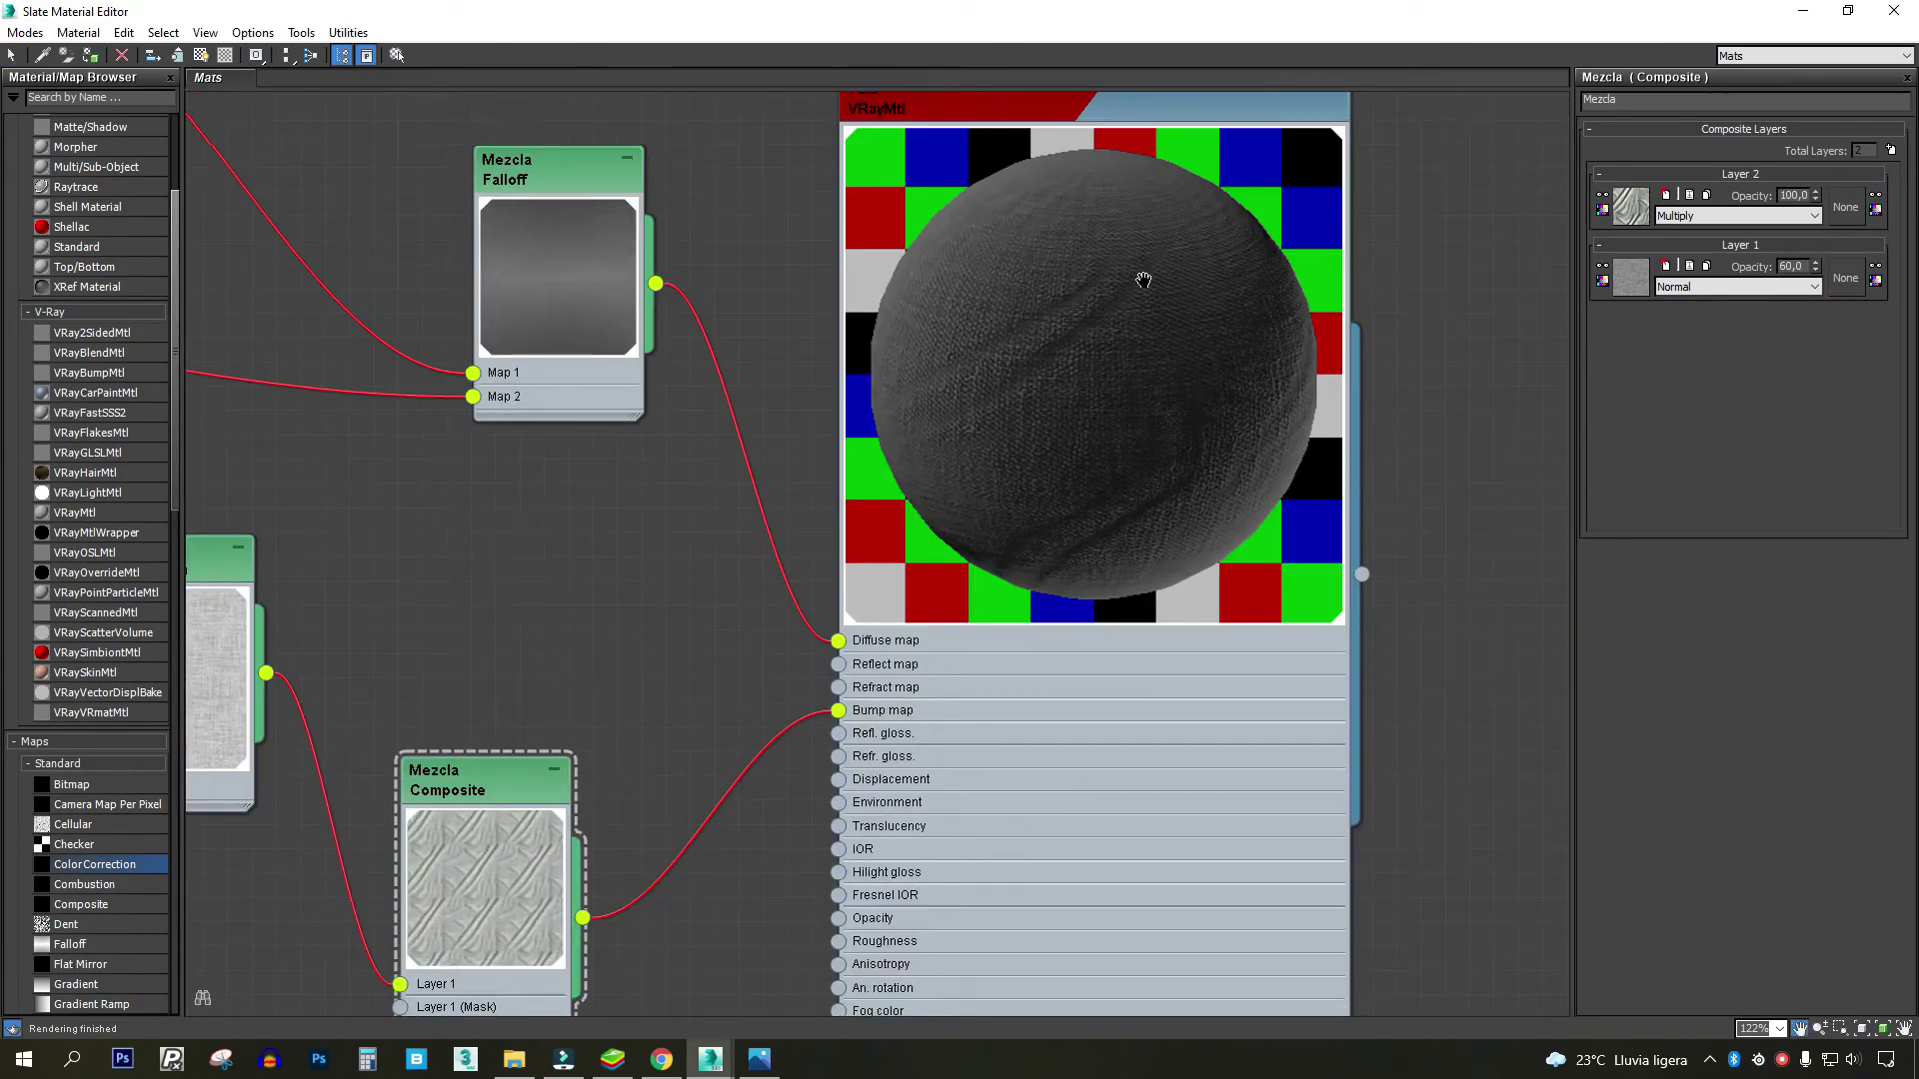
- Select the Tela material node and review its parameters
scroll(1143, 280, up, 1)
click(1123, 188)
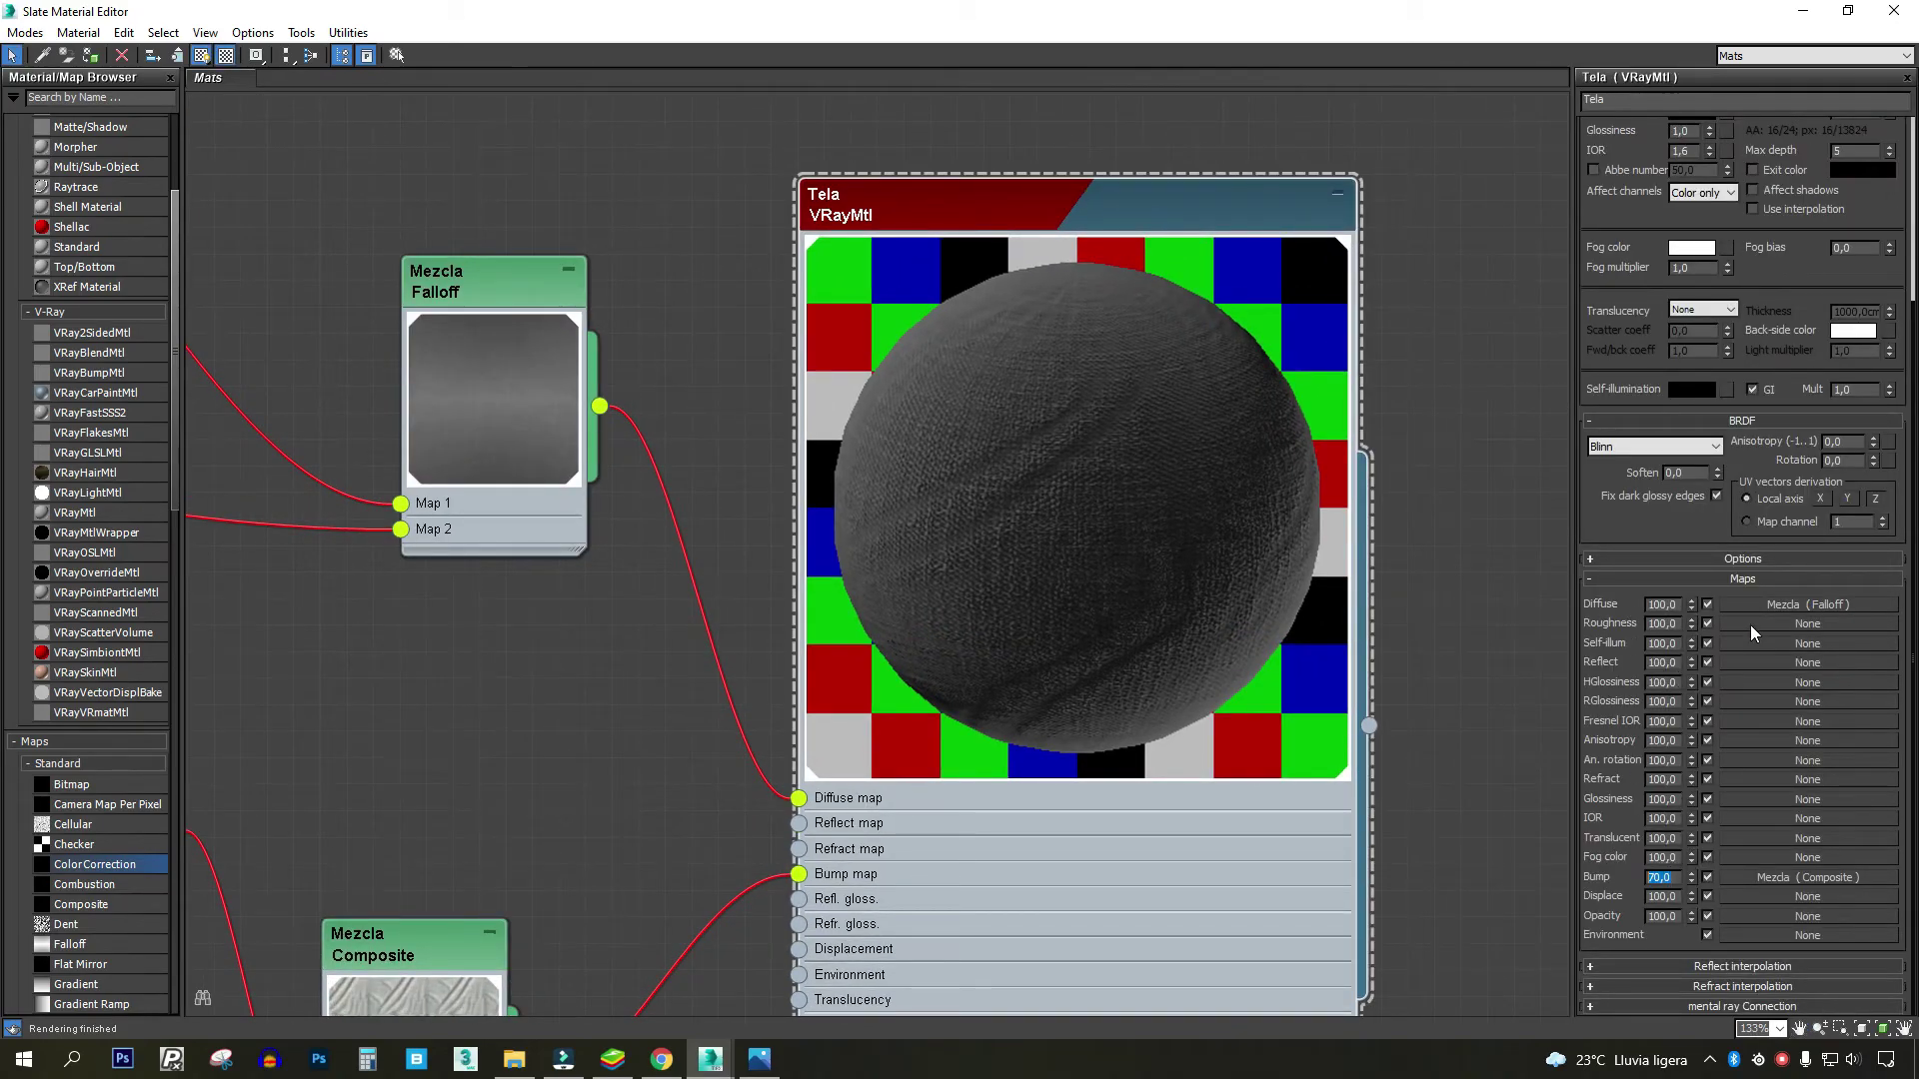
scroll(1045, 633, down, 4)
scroll(1049, 590, down, 2)
scroll(1118, 407, down, 1)
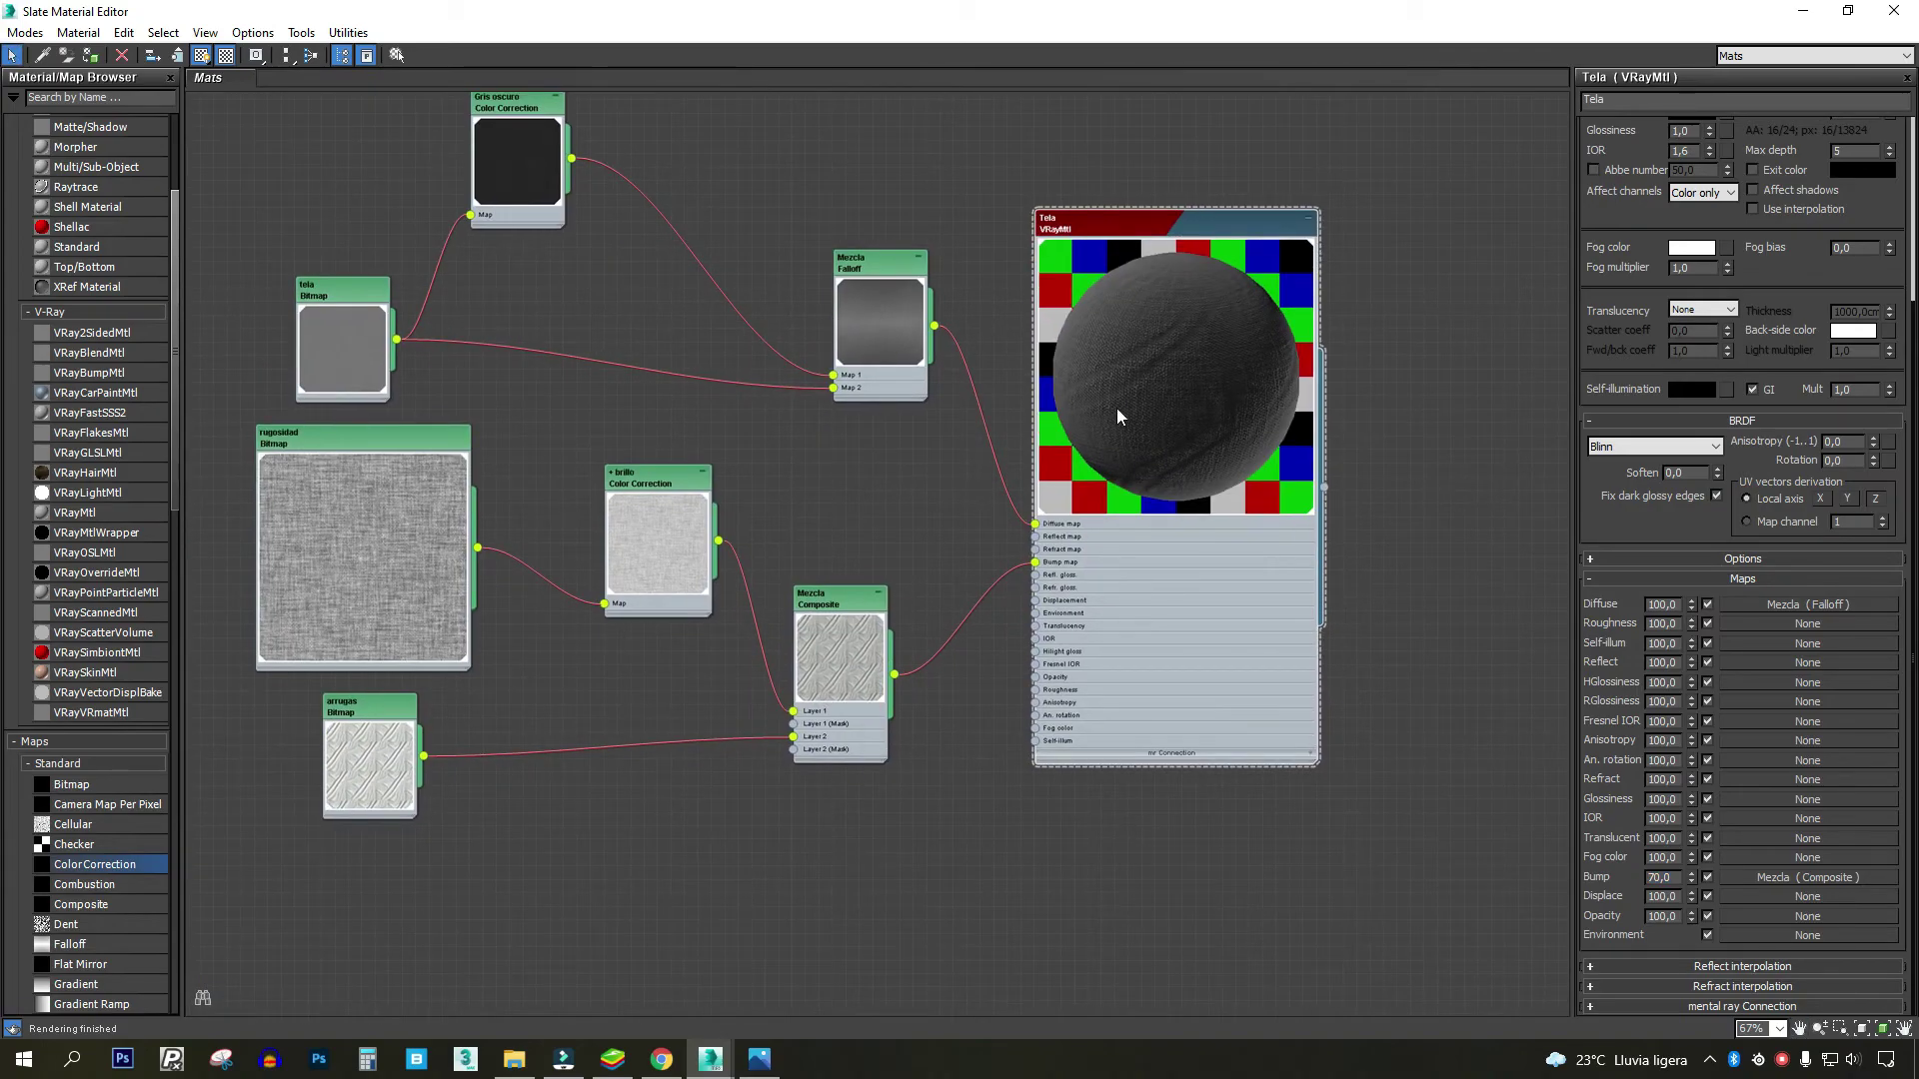
- Inspect the fabric on the rendered cushion, then bring up render final materiales.jpg in Photos
click(1800, 14)
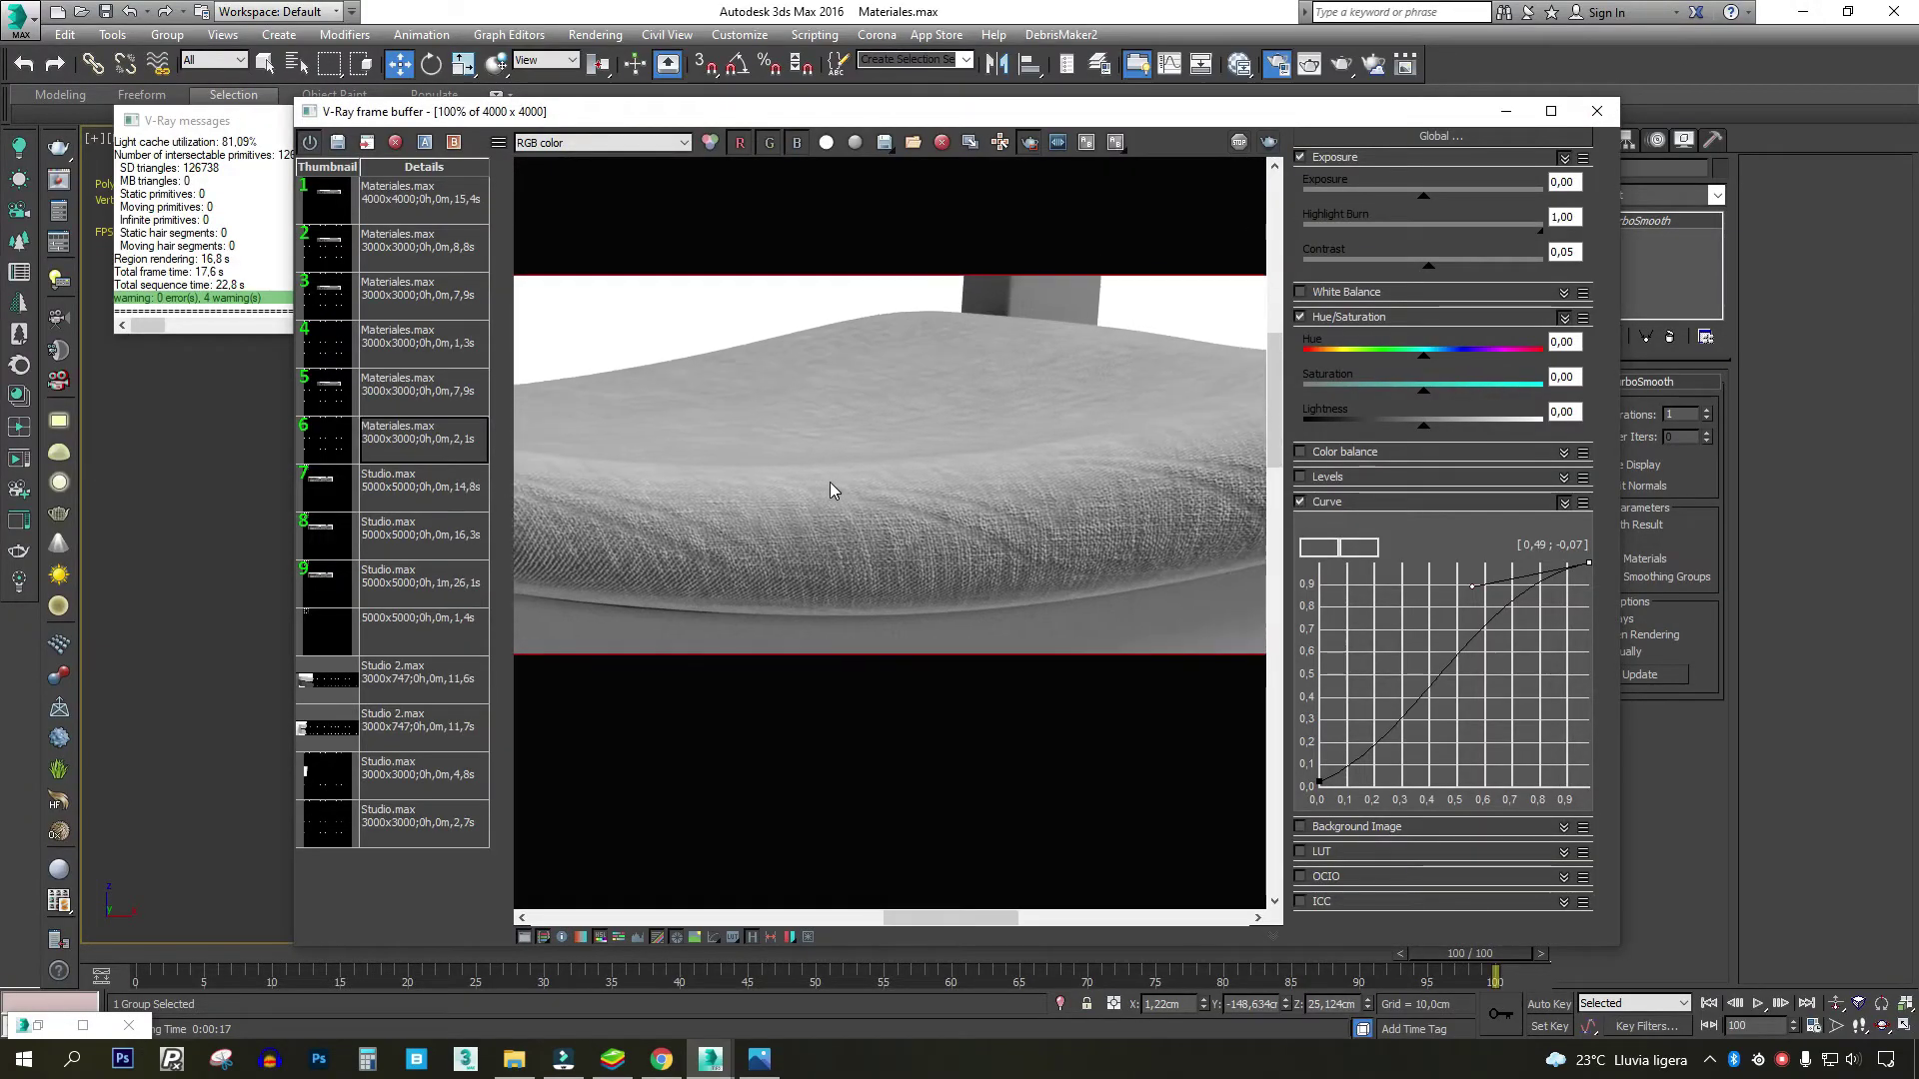
scroll(1102, 510, up, 2)
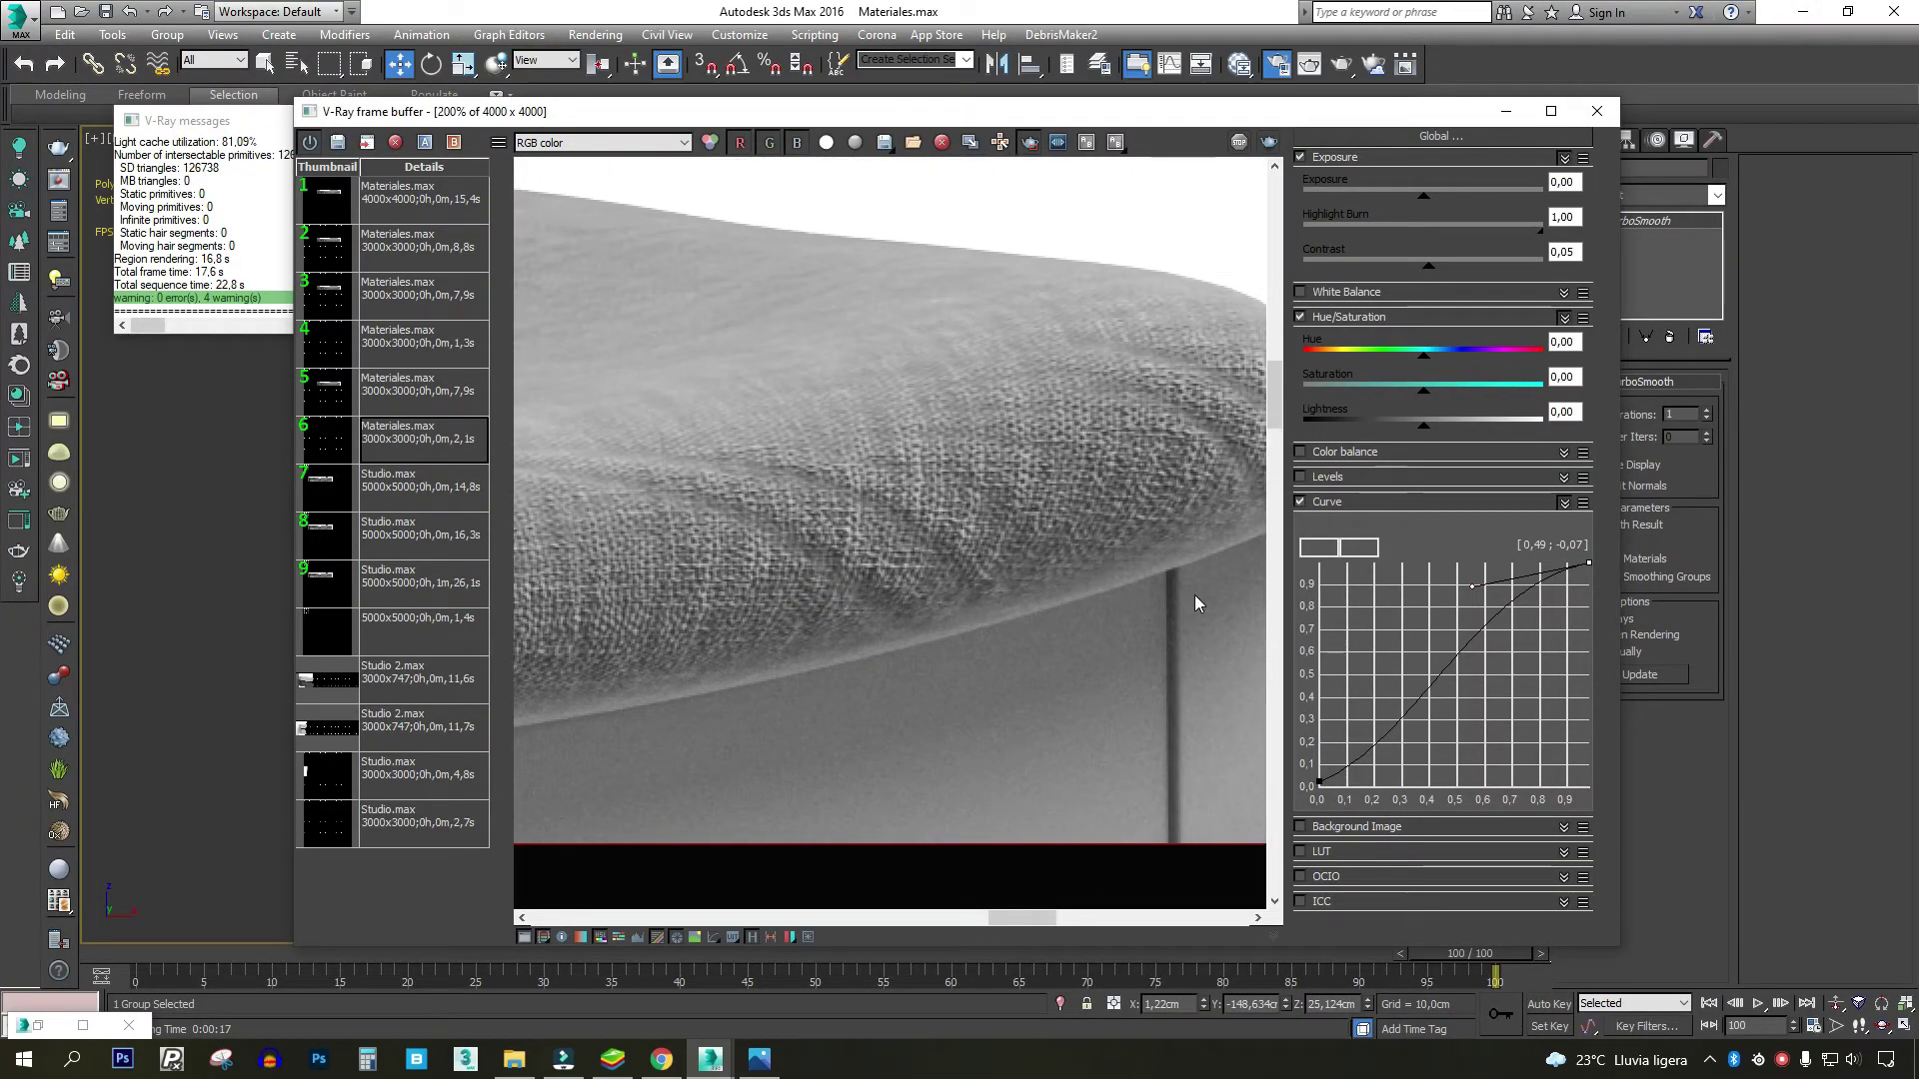
scroll(1195, 596, down, 2)
scroll(730, 595, up, 2)
drag(891, 624, 986, 627)
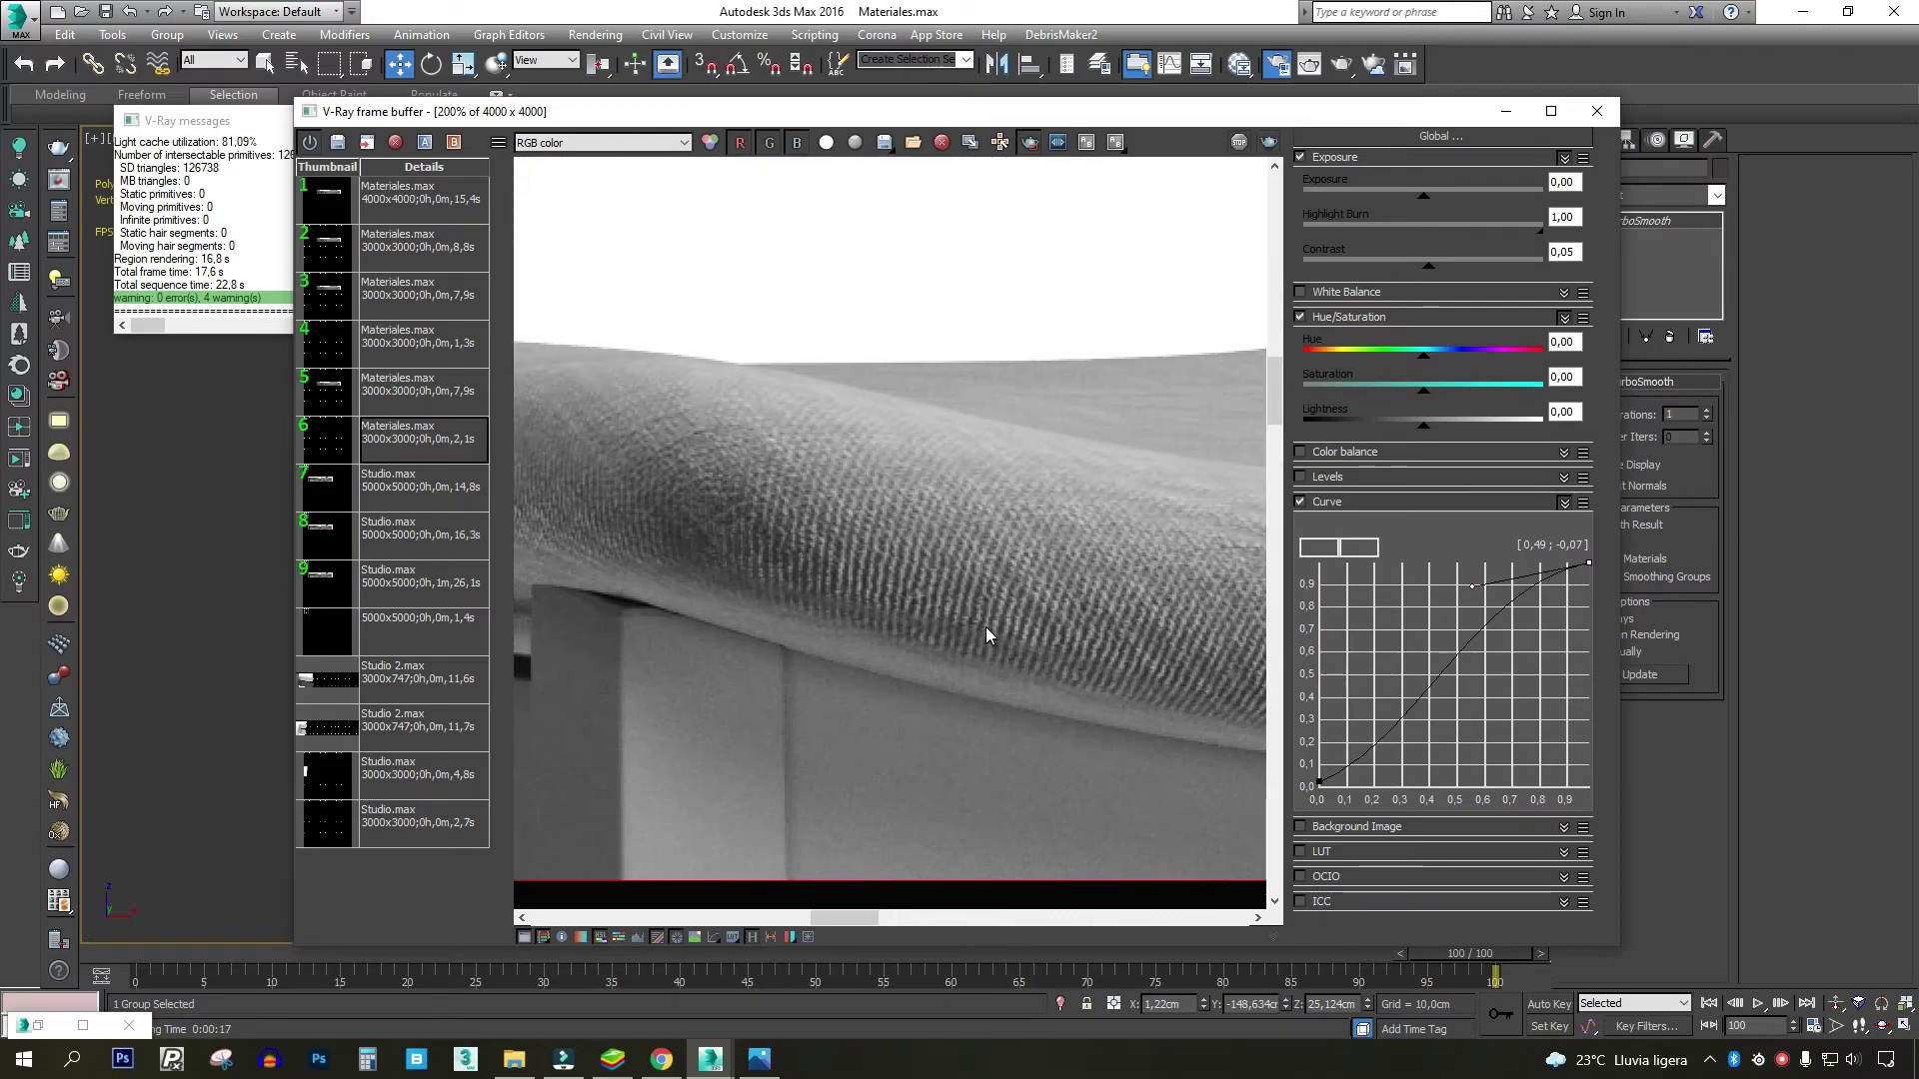
click(760, 1060)
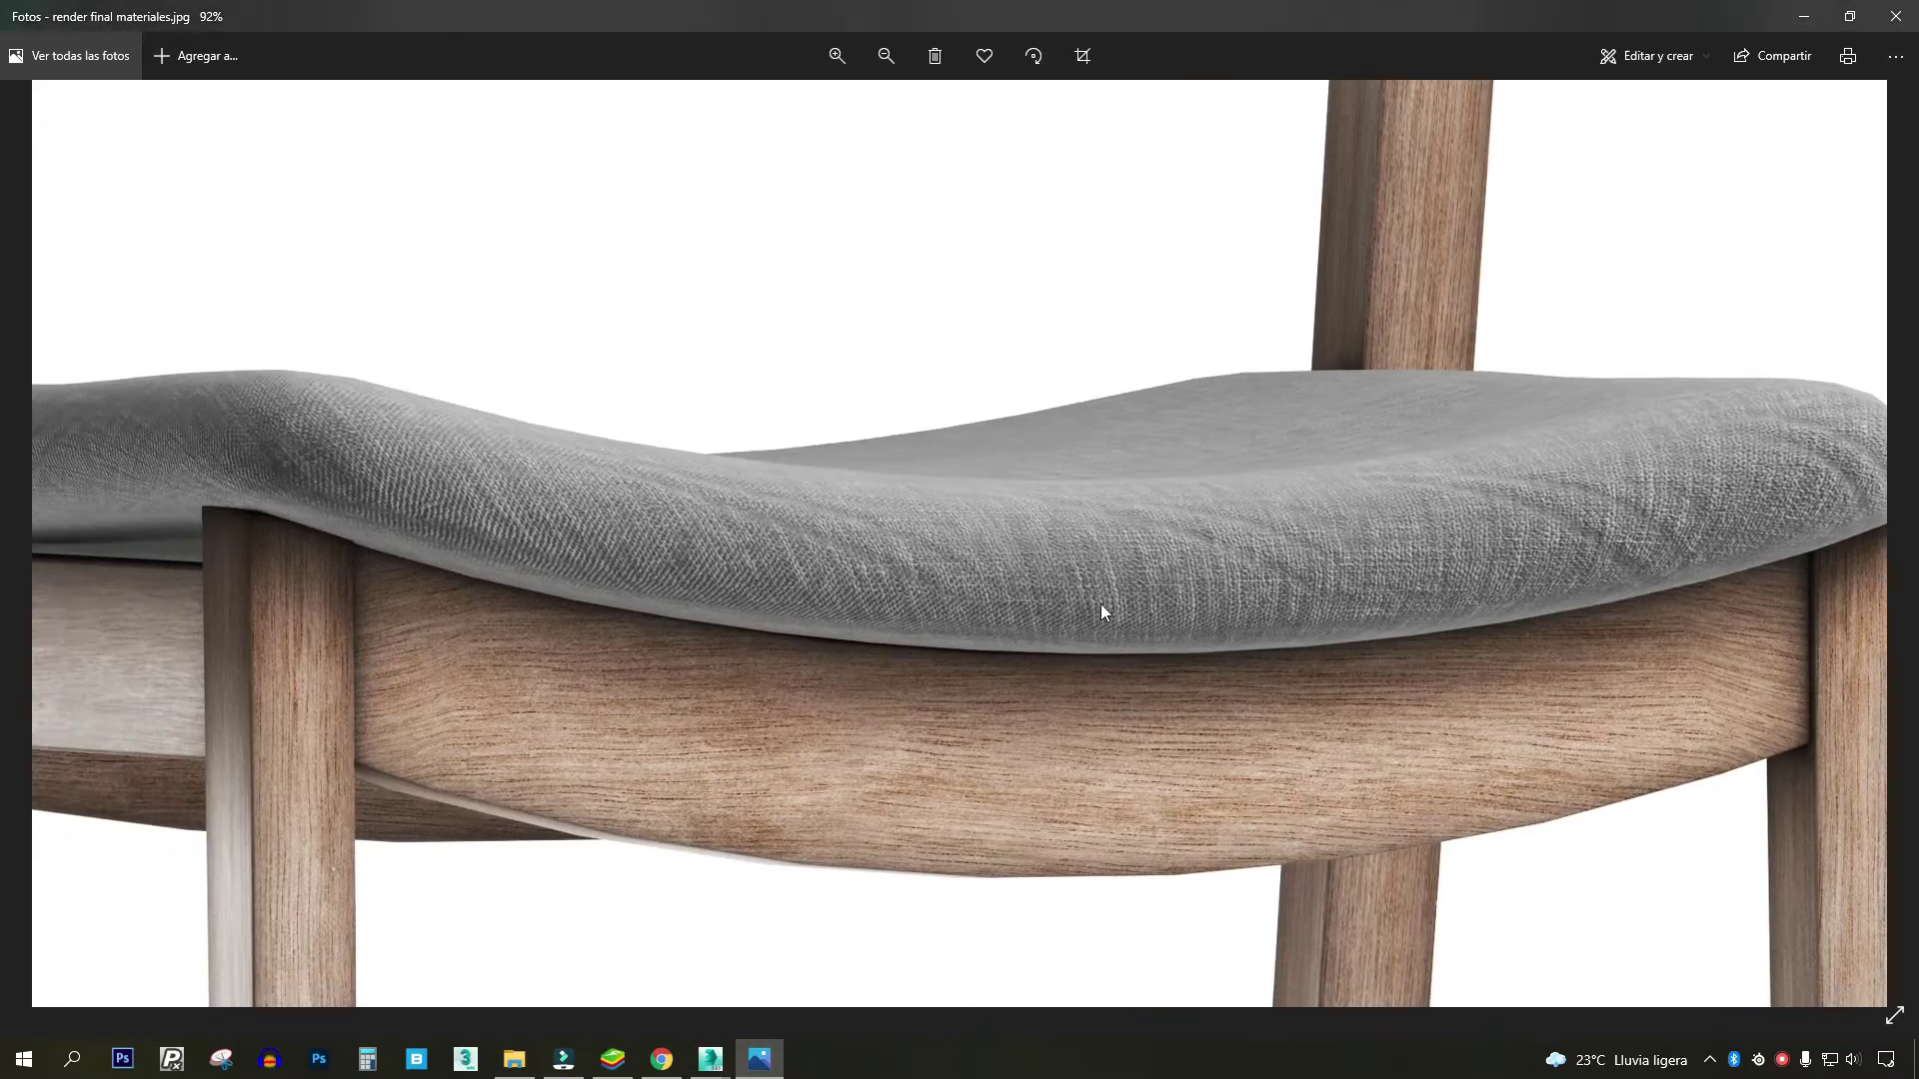
- Zoom the Photos viewer out from 92% to 20% to show both bar stools
scroll(1041, 600, down, 2)
scroll(999, 620, down, 2)
scroll(629, 374, down, 2)
scroll(730, 588, down, 1)
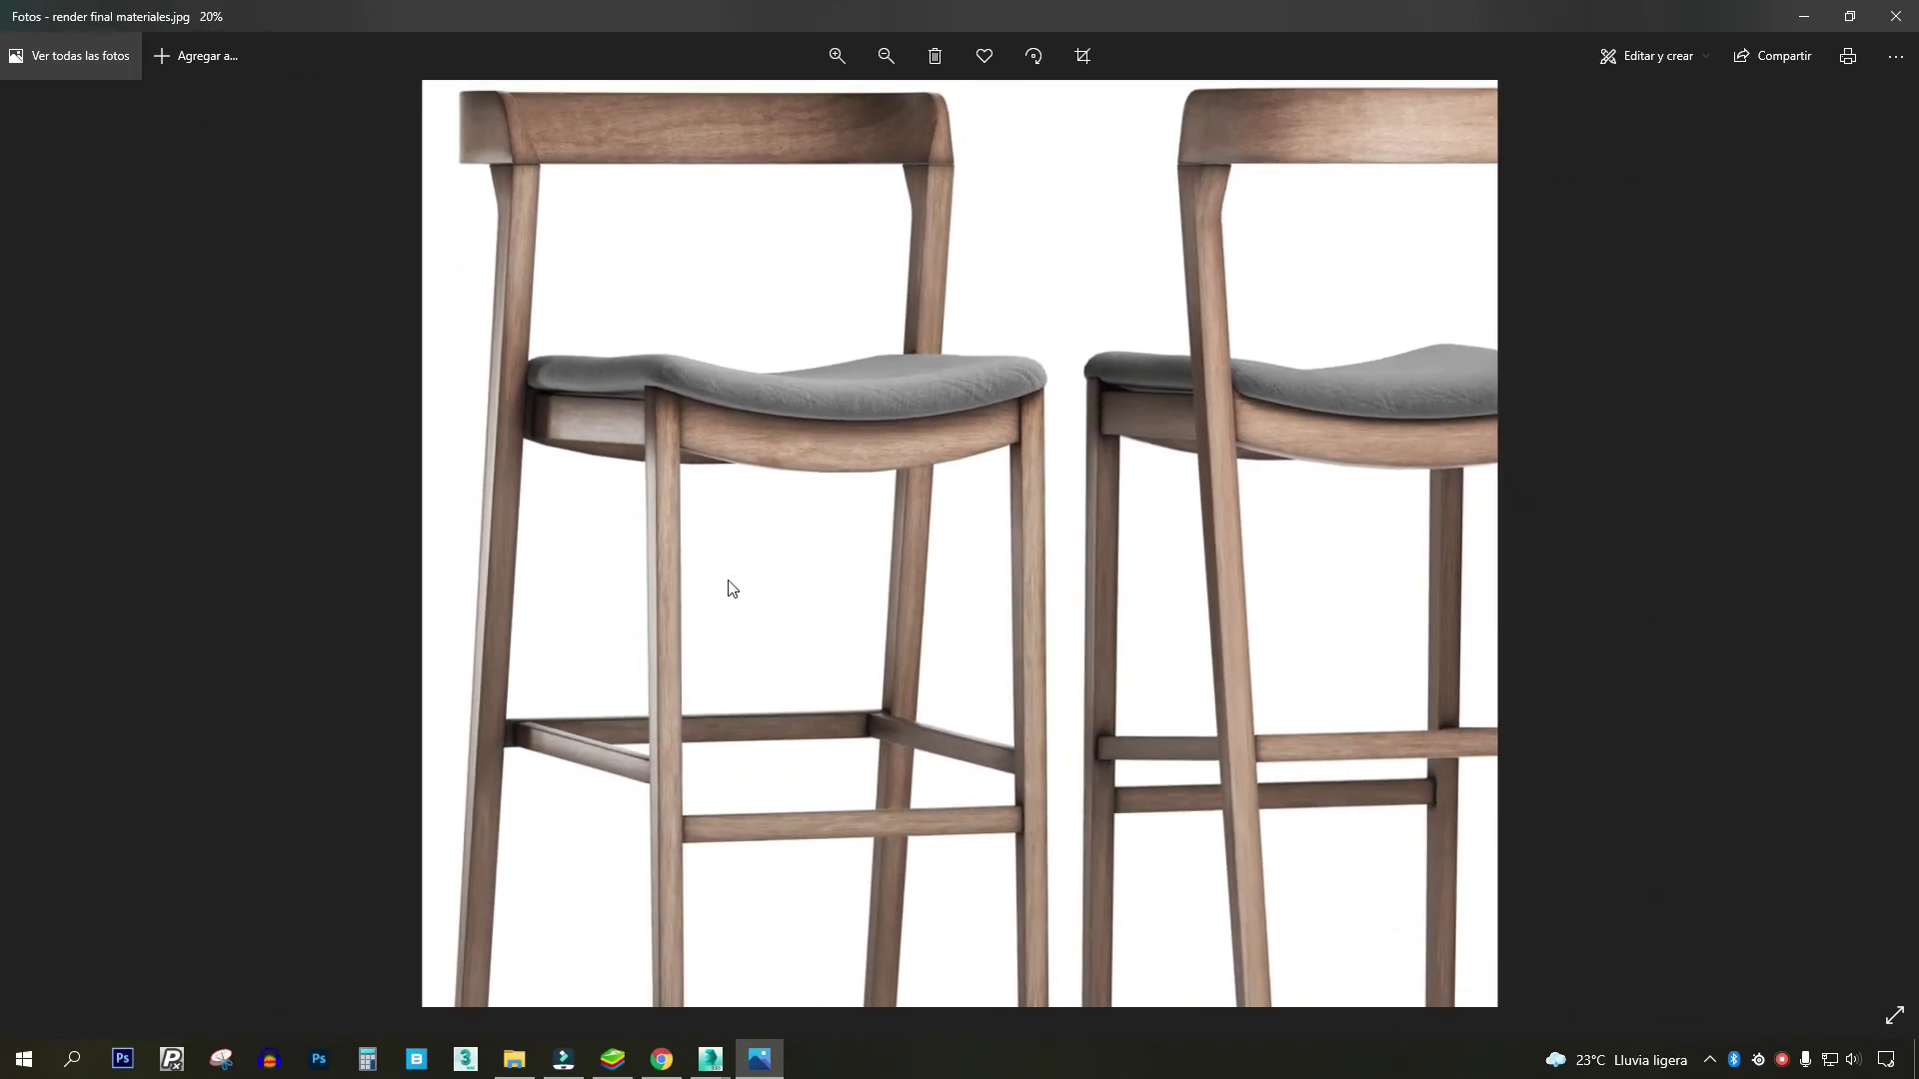